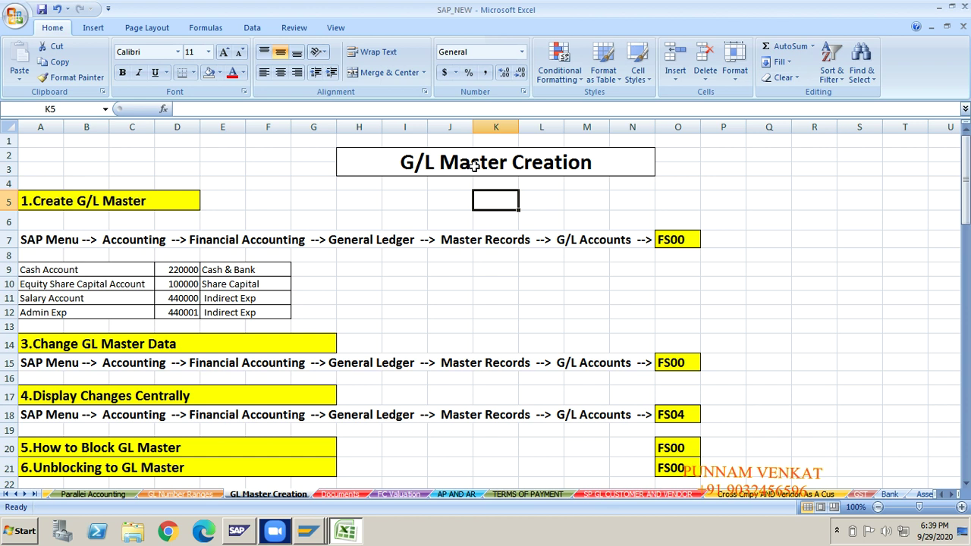
key(Down)
key(Down)
key(Down)
key(Down)
key(Down)
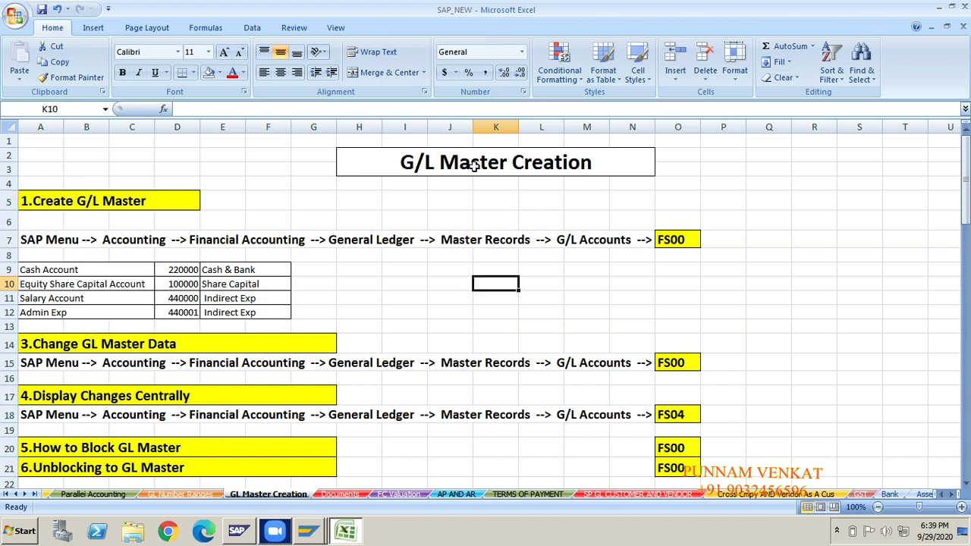
key(Right)
key(Right)
key(Right)
key(Right)
key(Right)
key(Right)
key(Right)
key(Right)
key(Right)
key(Right)
key(Right)
key(Right)
key(Right)
key(Right)
key(Right)
key(Right)
key(Right)
key(Right)
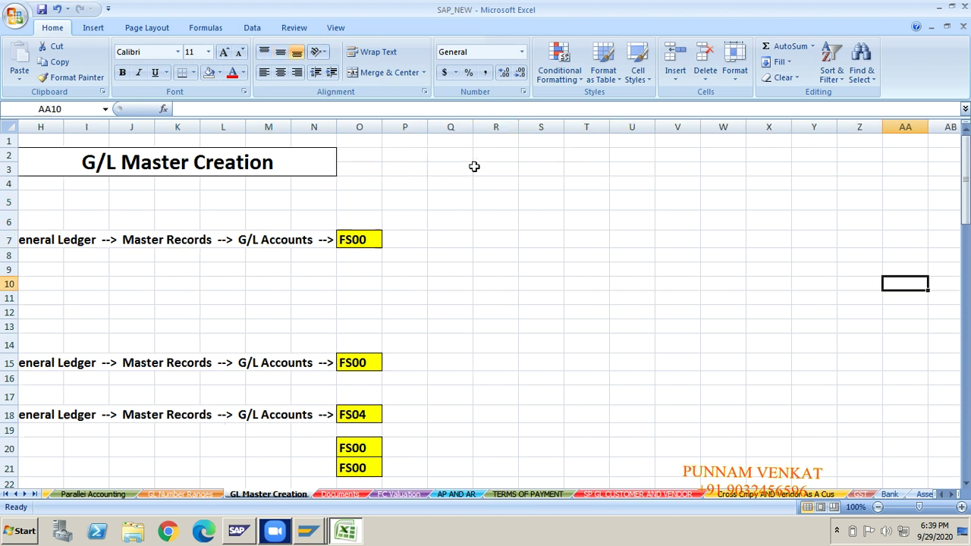
key(Down)
key(Down)
key(Down)
key(Down)
key(Down)
key(Down)
key(Up)
key(Up)
key(Up)
key(Up)
key(Up)
key(Up)
key(Up)
key(Up)
key(Up)
key(Up)
key(Up)
key(Up)
key(Up)
key(Up)
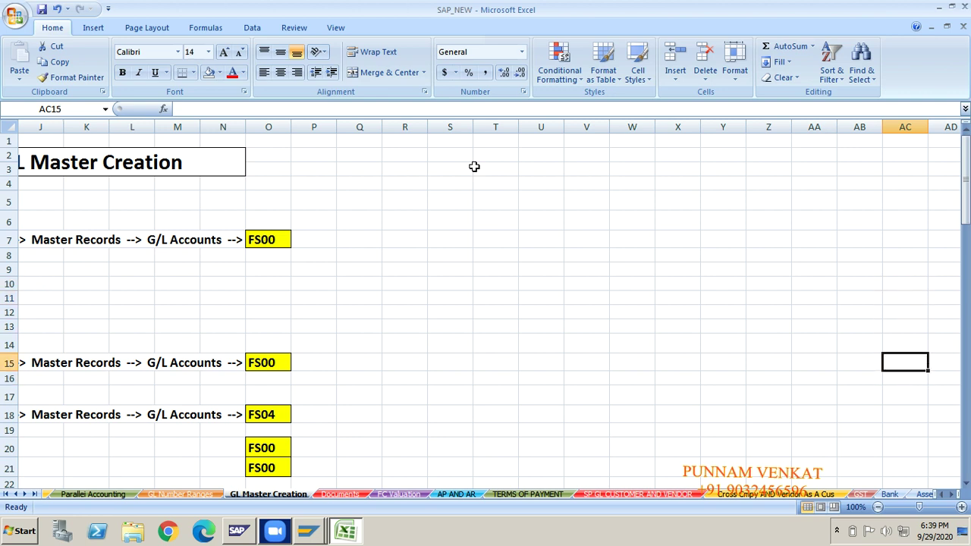
- Enter the note "Configration Data" in cell V7, in the blank area beside the G/L master notes
key(Left)
key(Left)
key(Left)
key(Left)
key(Left)
key(Left)
key(Down)
key(Down)
key(Down)
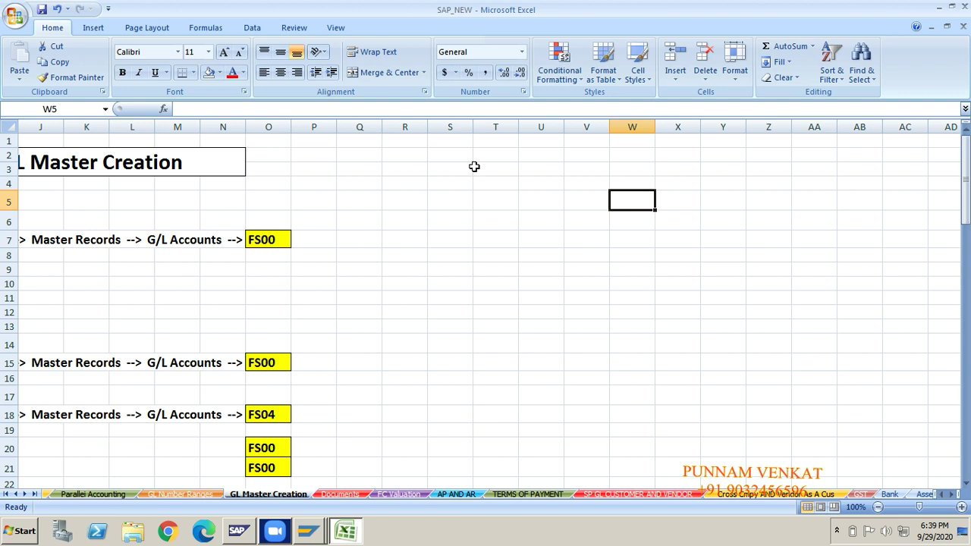
key(Down)
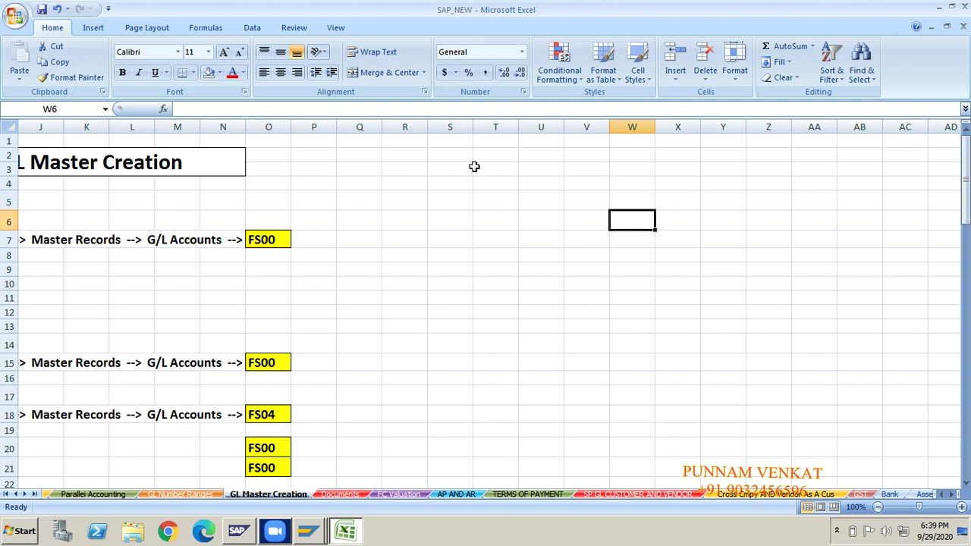
key(Down)
key(Left)
key(Left)
key(Right)
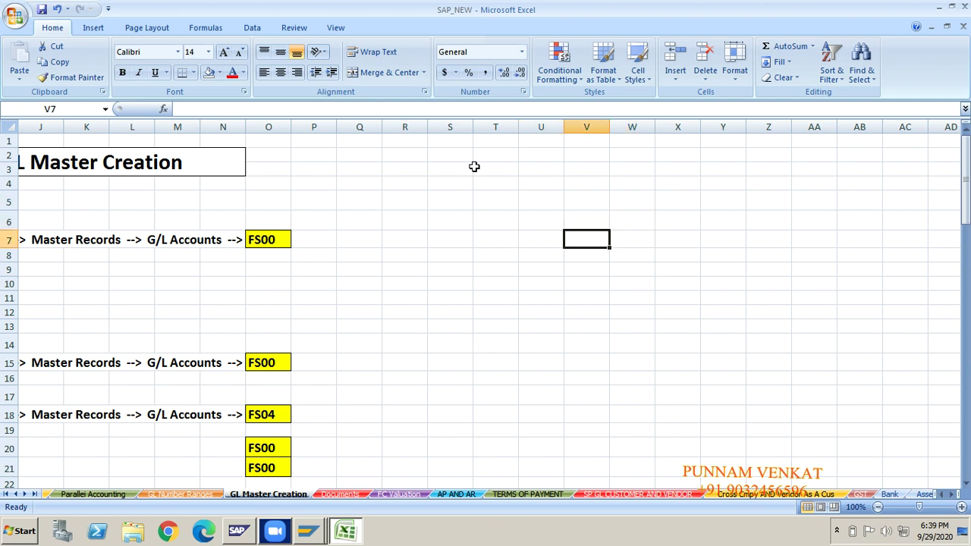
text(CONFI)
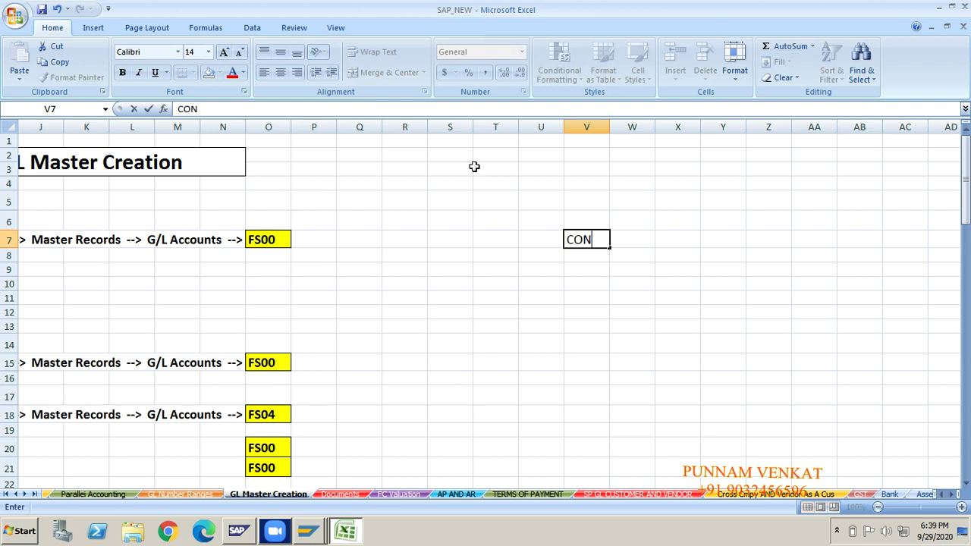
key(BackSpace)
key(BackSpace)
key(BackSpace)
key(BackSpace)
text(onfigration Data)
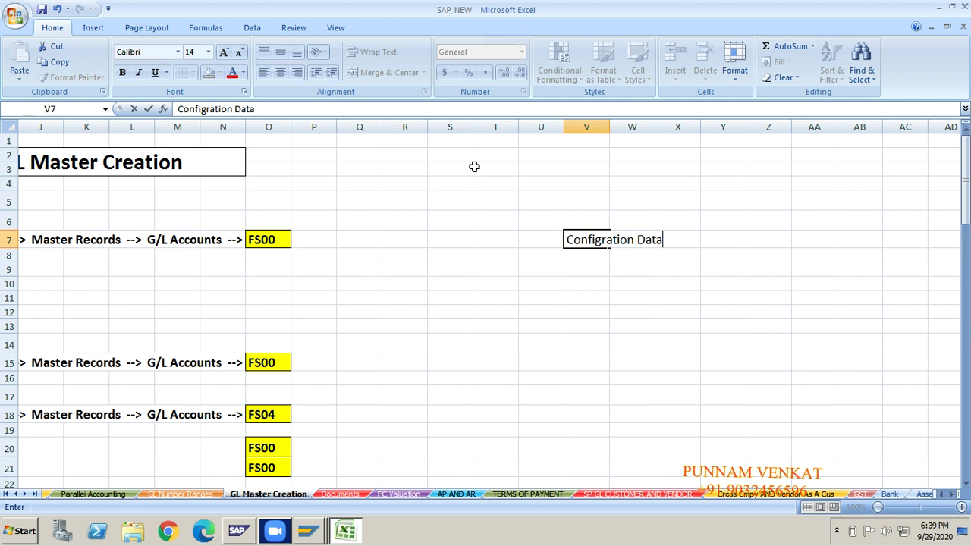
key(Return)
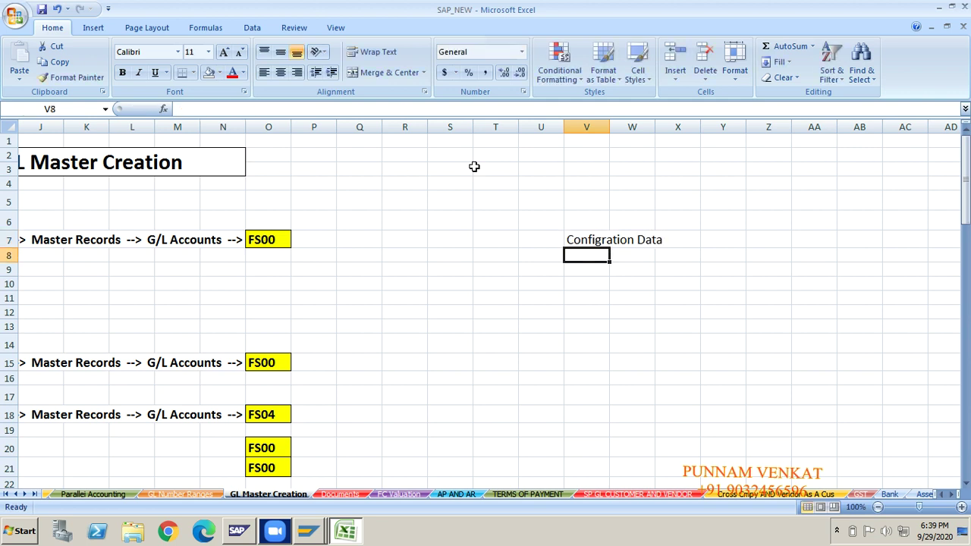
- Add "Master Data" in cell V8 and "Transactional Data" in cell V9 below the configuration entry
text(M)
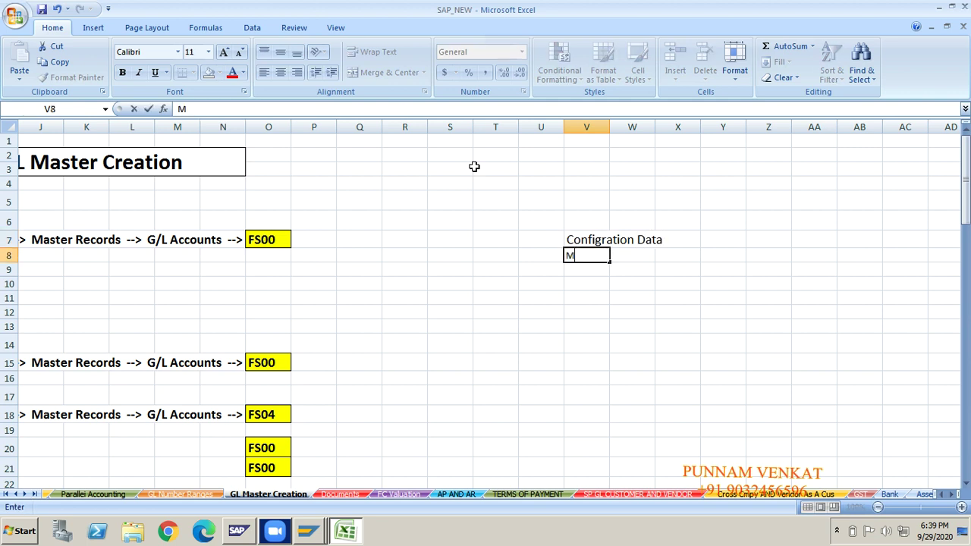
text(aster Data)
key(Return)
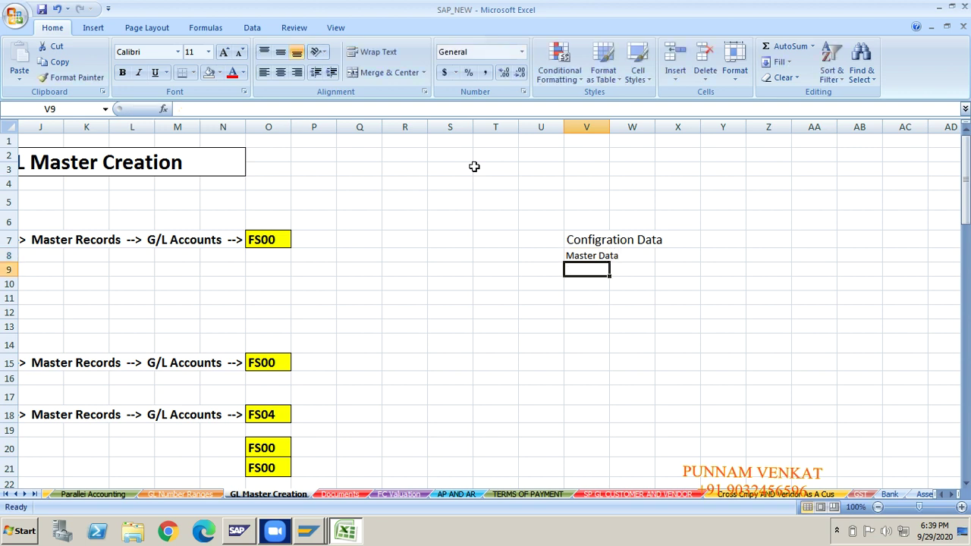
text(Tra)
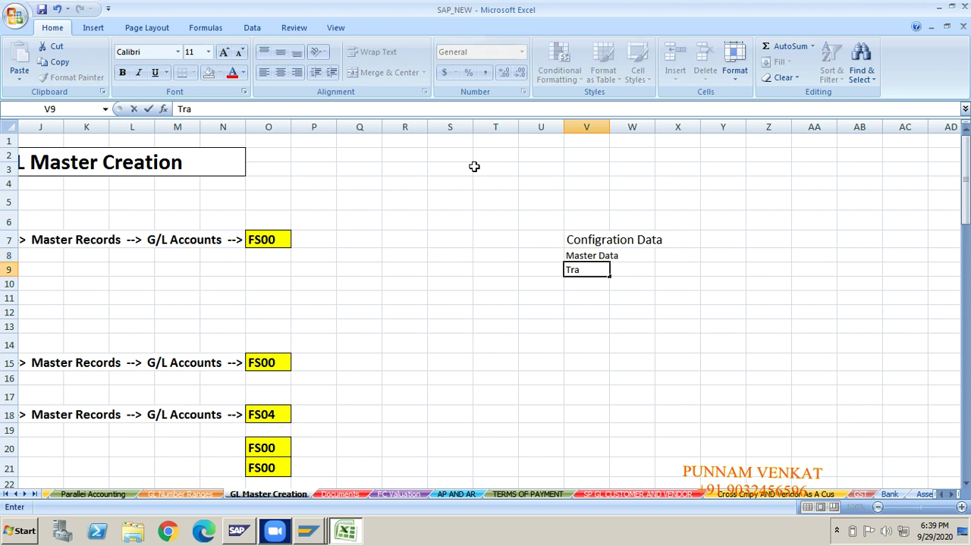
text(nsactional)
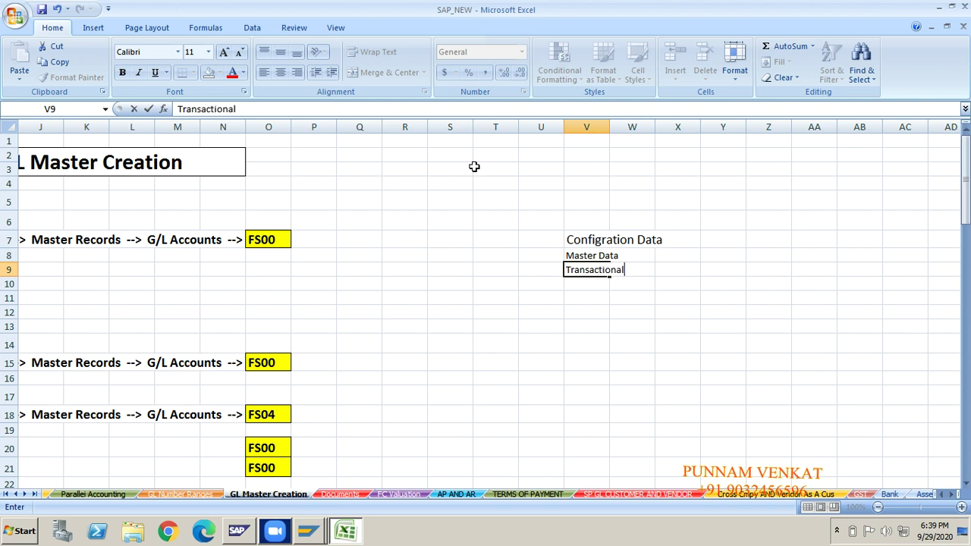
text( Data)
key(Return)
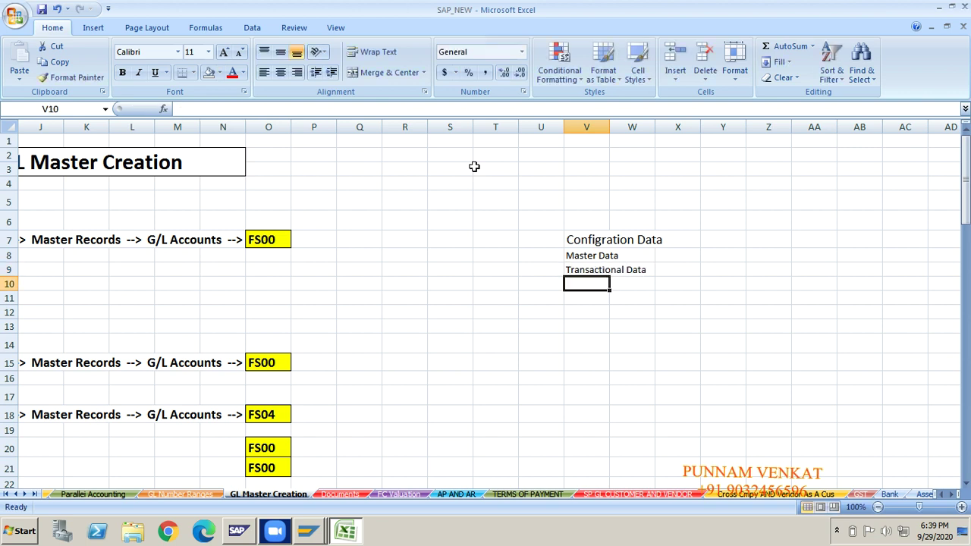
click(576, 236)
click(578, 255)
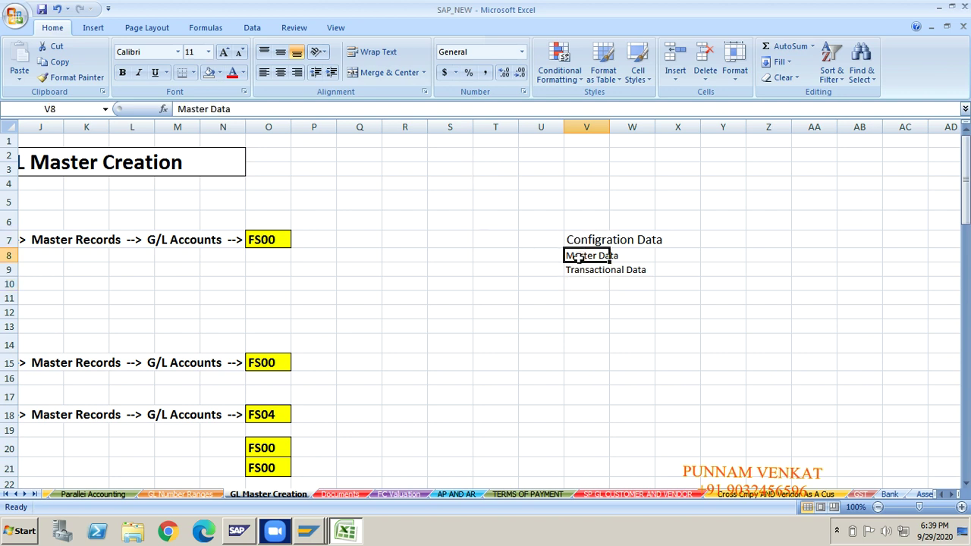
click(578, 270)
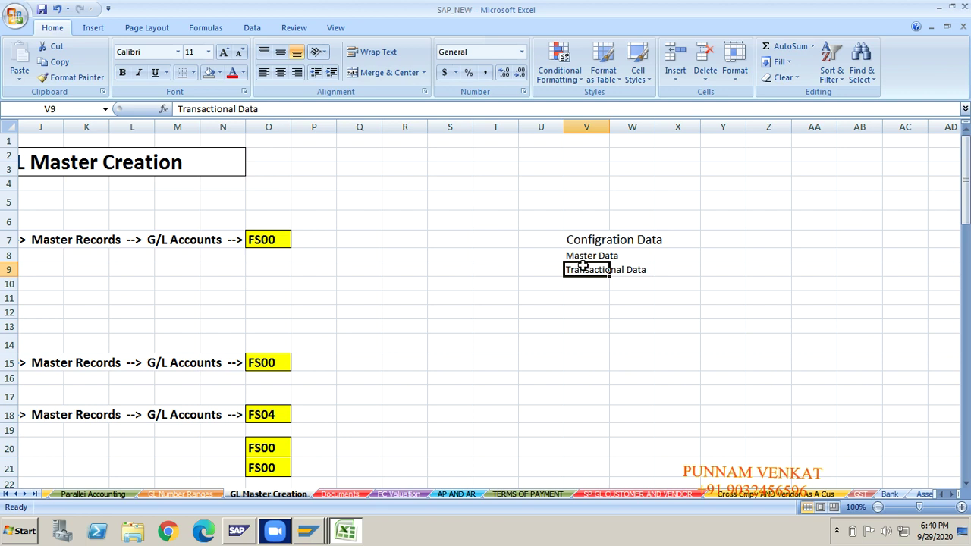
click(580, 239)
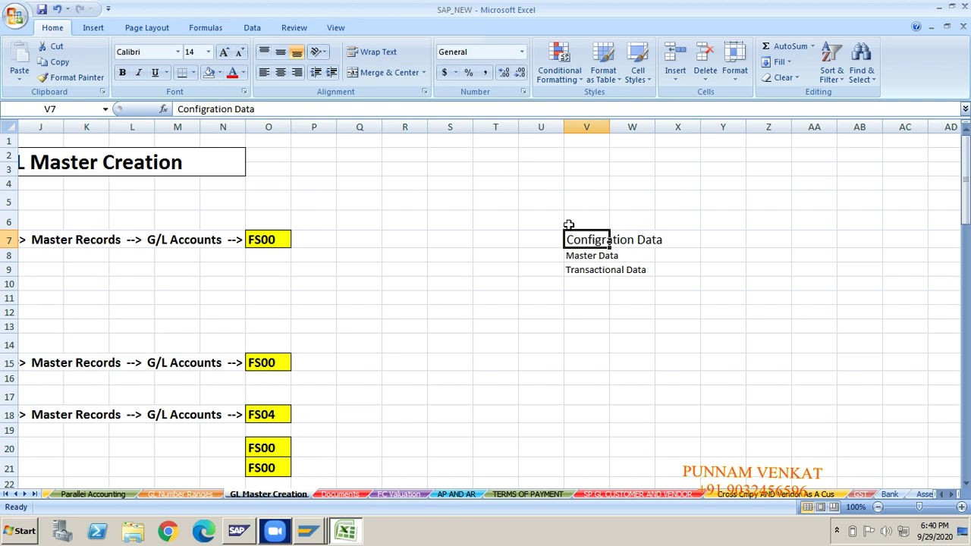
- Enter "spro" in cell Y7 as the access path for the configuration data
click(731, 243)
text(spro)
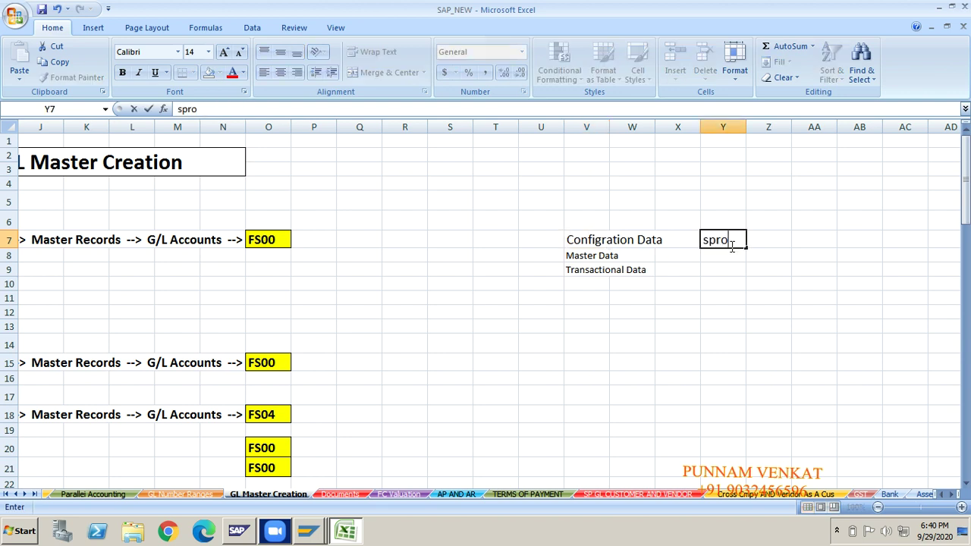
key(Return)
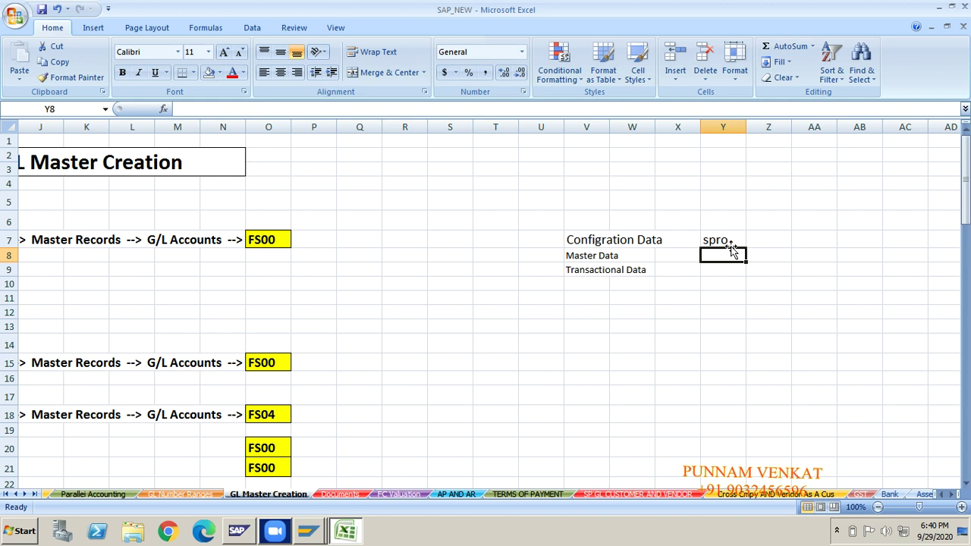
click(581, 239)
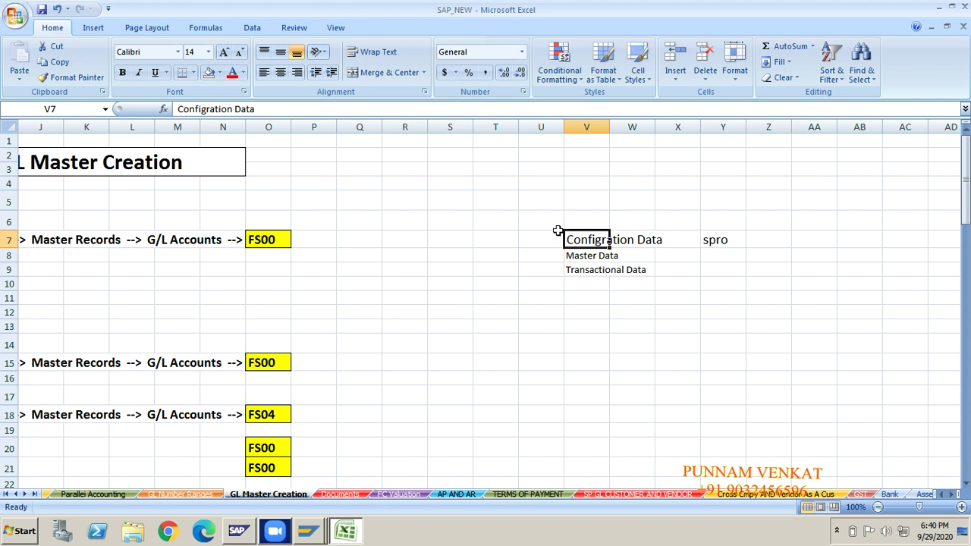
click(583, 257)
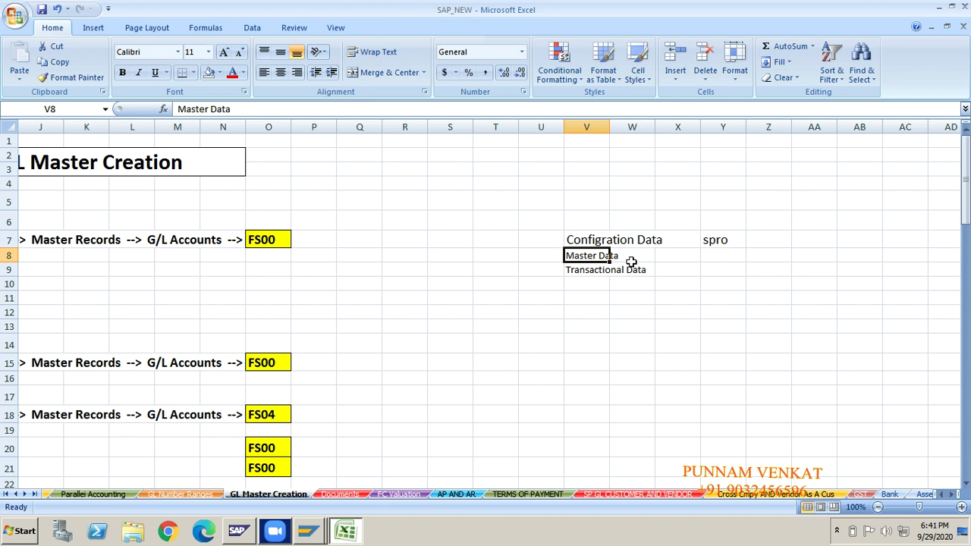
click(593, 234)
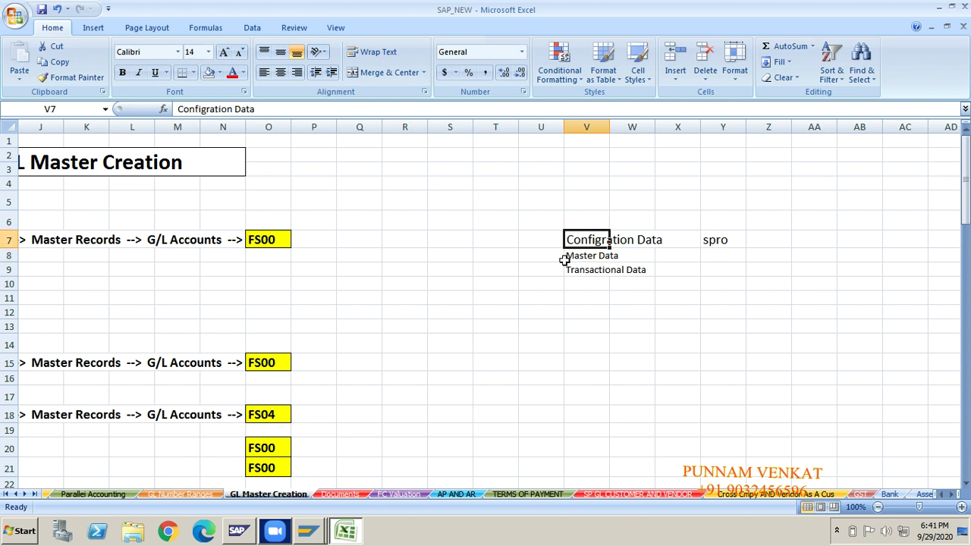
- Enter "SAP EASY Access screen" in cell Y8 on the Master Data row
click(580, 259)
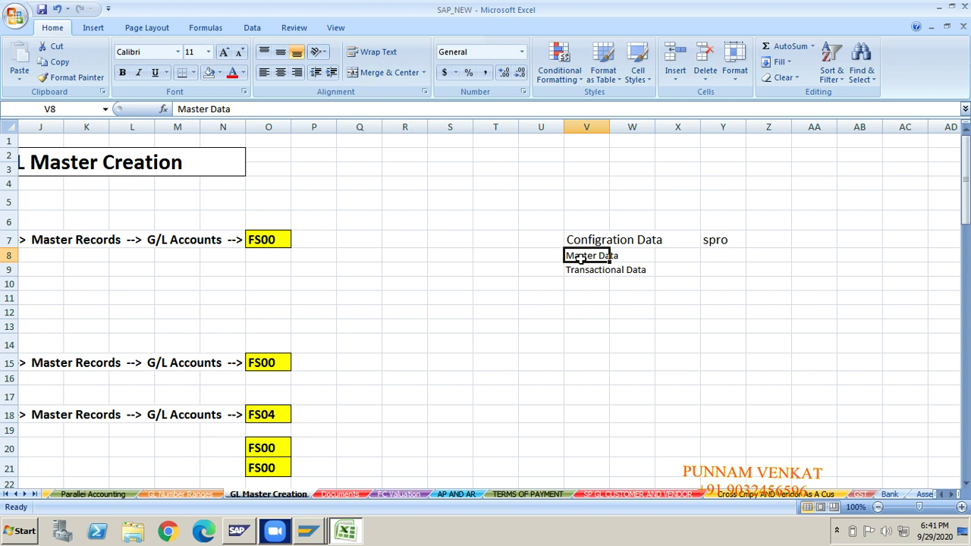
key(Right)
key(Right)
key(Right)
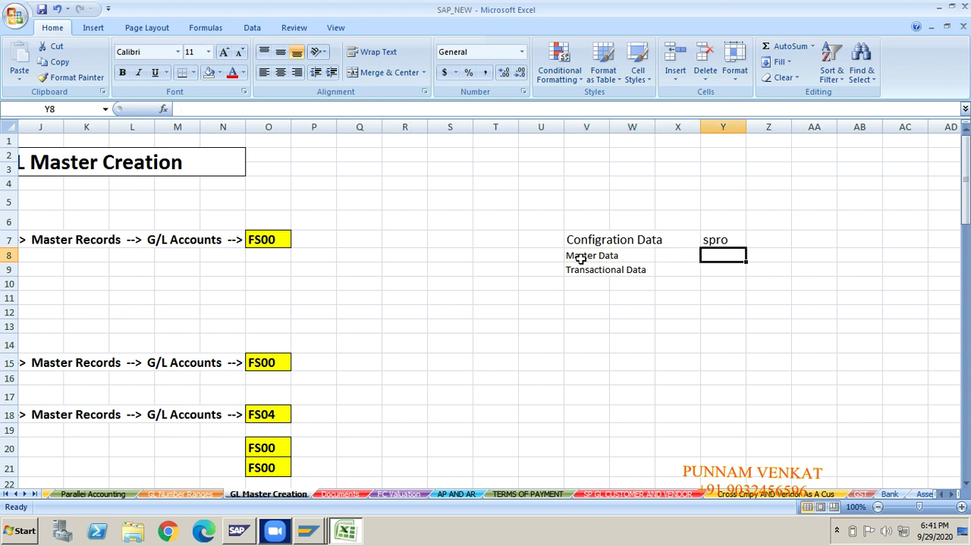
text(SAP EASY a)
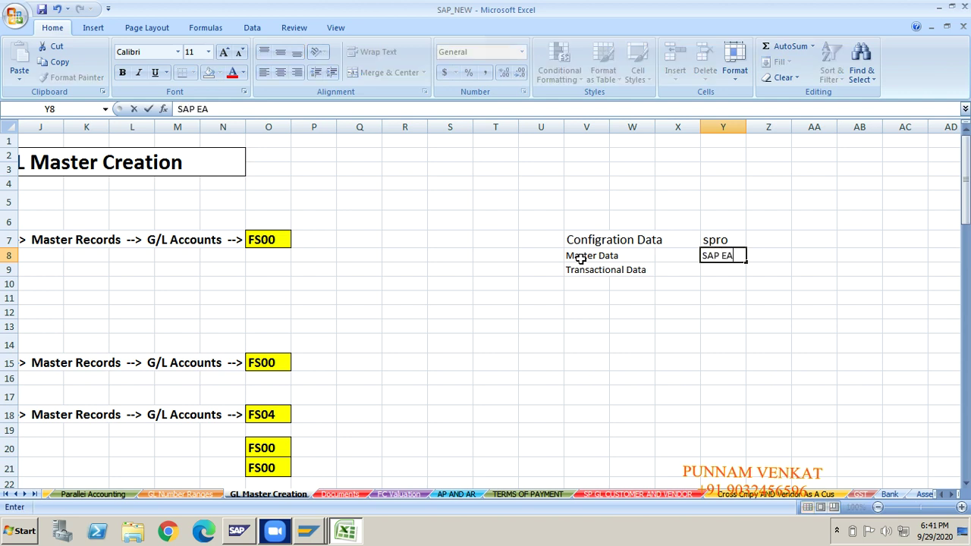
key(BackSpace)
text(Accss)
key(BackSpace)
key(BackSpace)
text(ess screen)
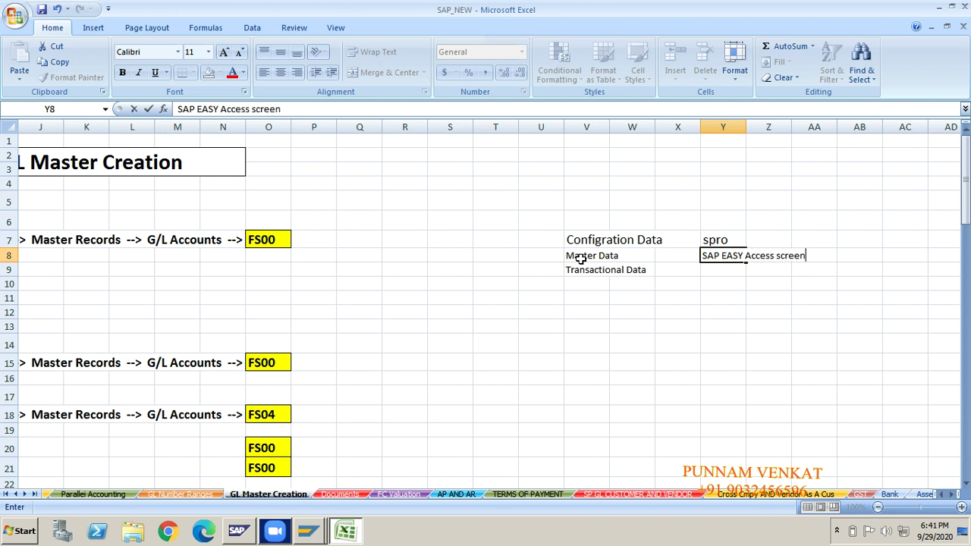
key(Return)
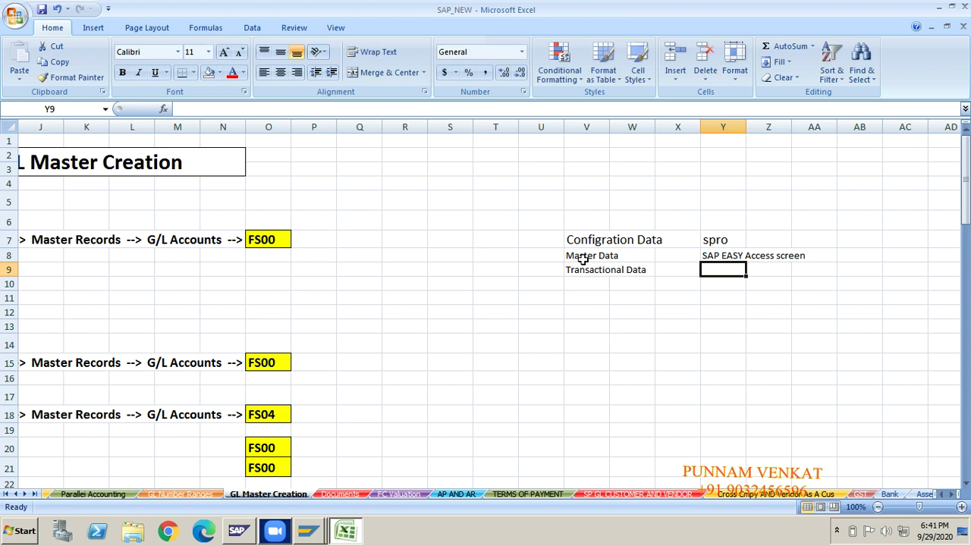
- Enter "G/L" in cell AB8 and "VEDNOR" in cell AC8 as master data types
click(583, 259)
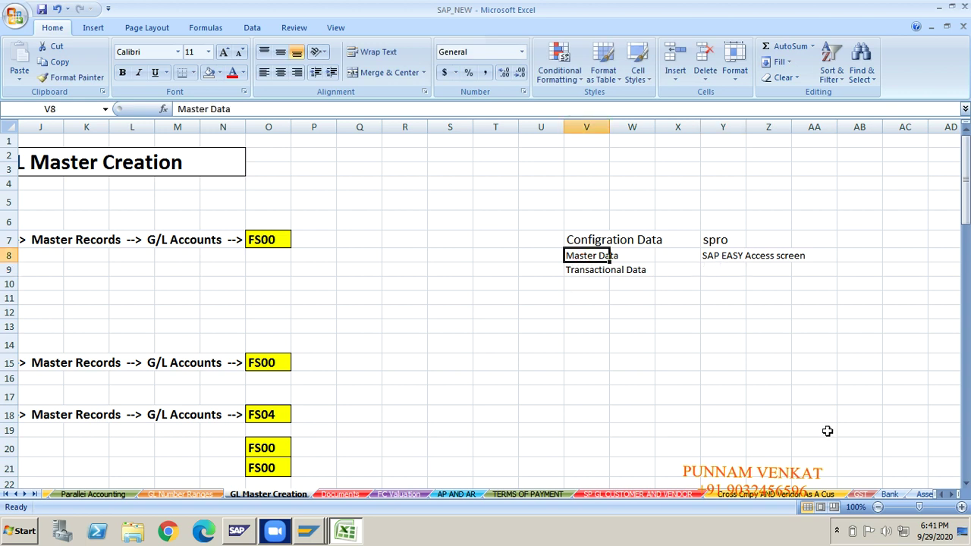
click(961, 508)
click(767, 308)
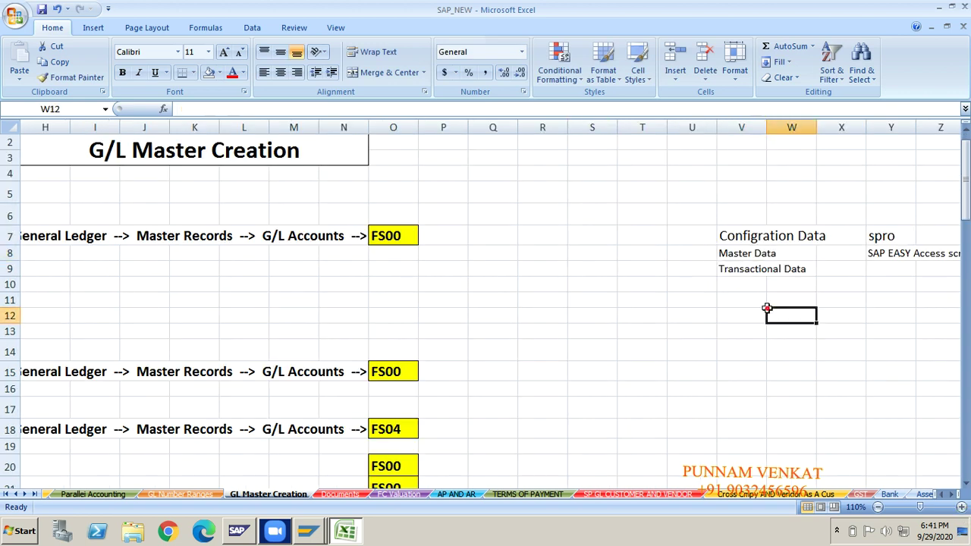
key(Right)
key(Right)
key(Right)
key(Right)
key(Right)
key(Right)
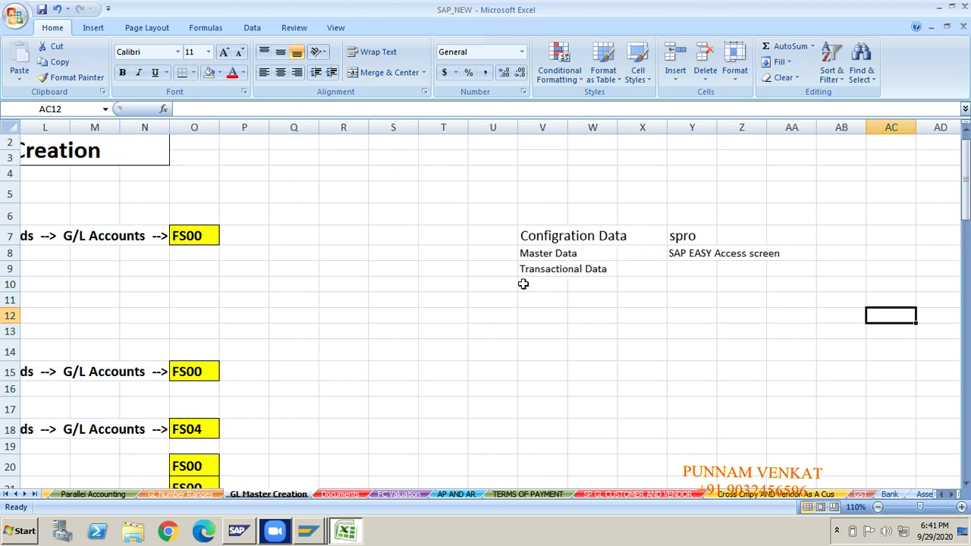
click(835, 255)
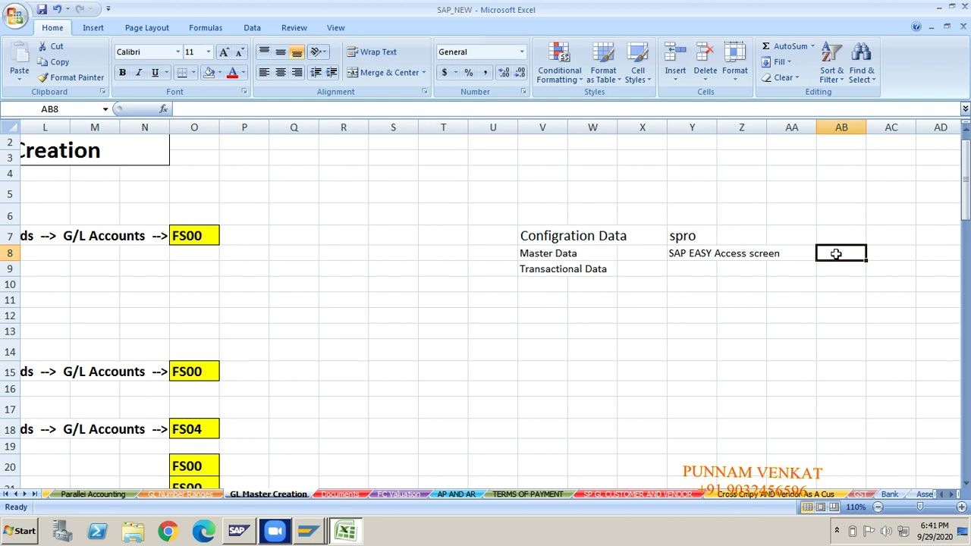
text(g)
key(BackSpace)
text(G/)
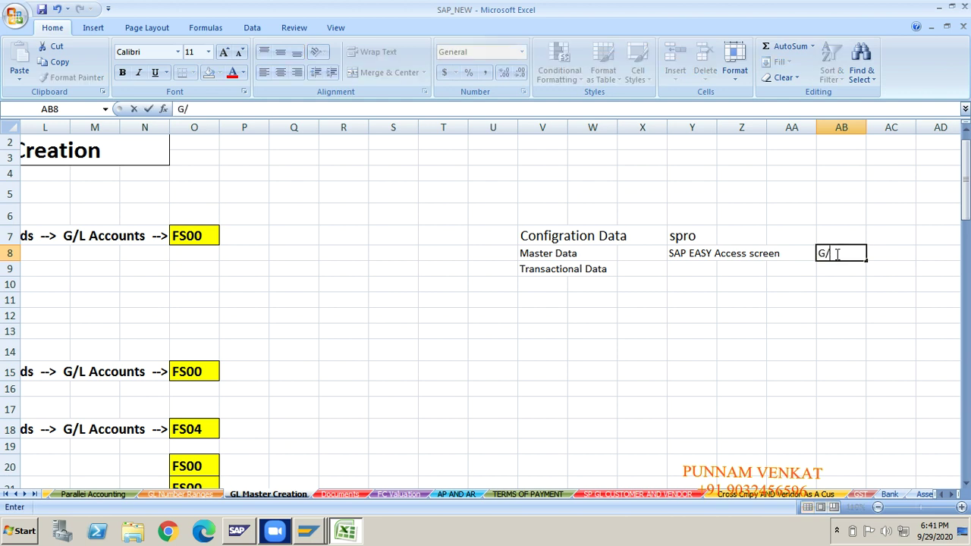
text(L)
key(Tab)
text(VE)
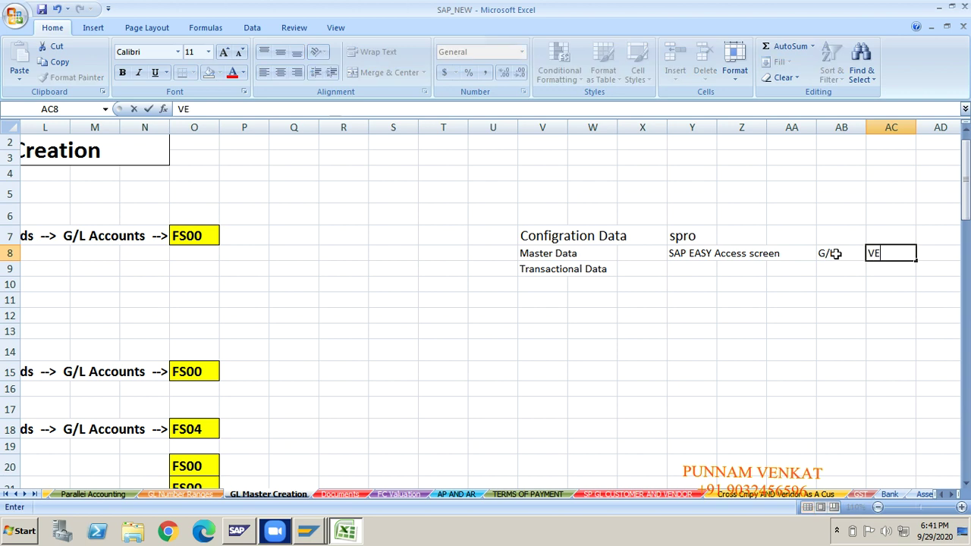
text(NDOR)
key(Tab)
- Add "CUSTOMERS" in cell AD8 and "Assets" in cell AE8 to the list of master data types
text(CUSTOMERS)
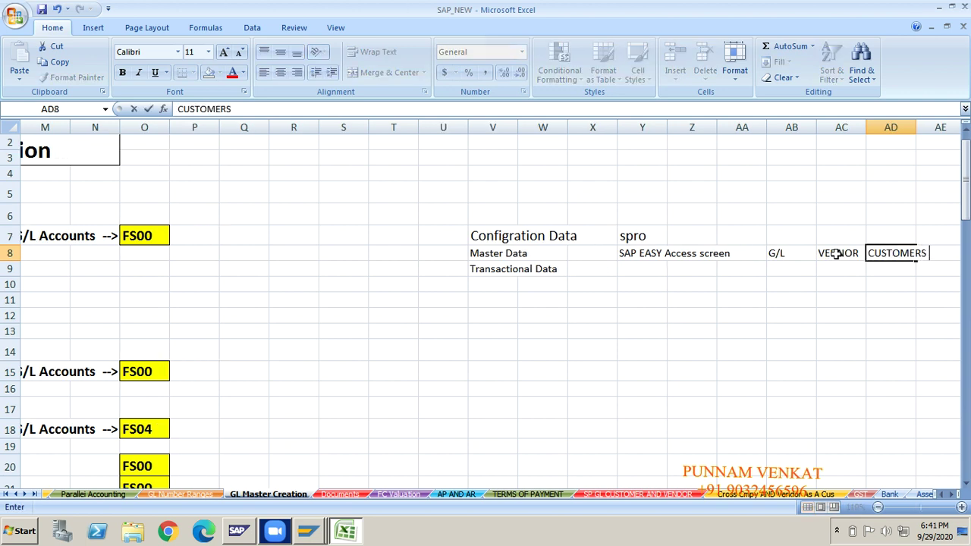
key(Tab)
text(aSSETS)
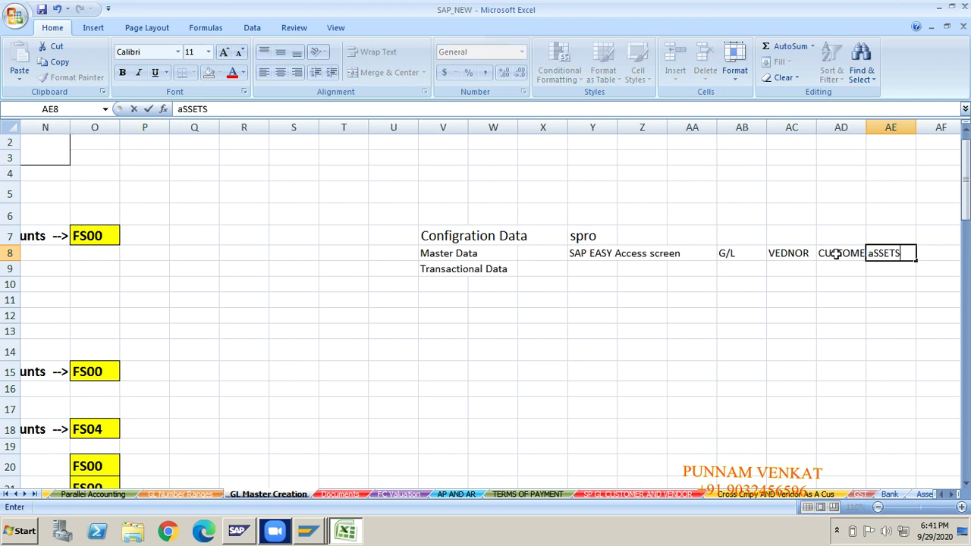
key(Return)
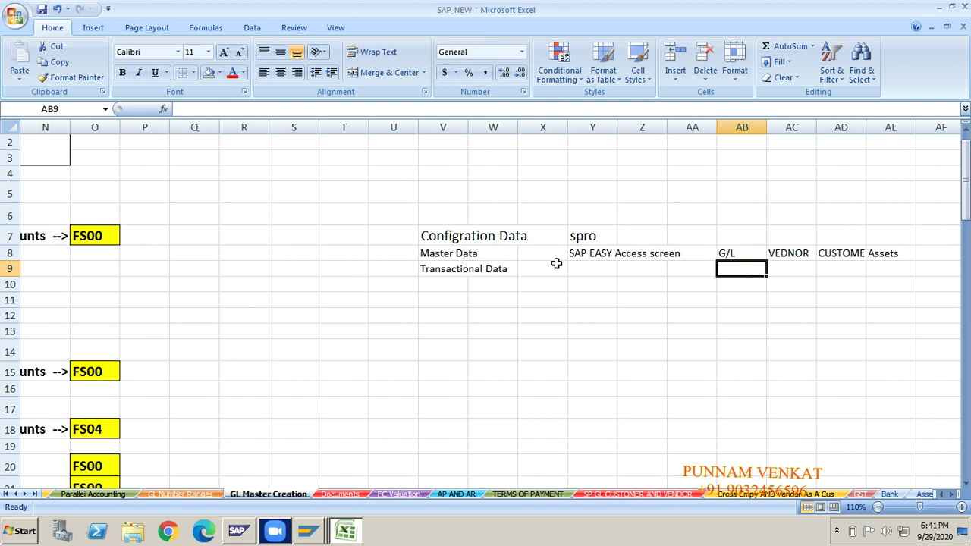
- Review the configuration and master data entries together with their access paths and master data types
click(442, 236)
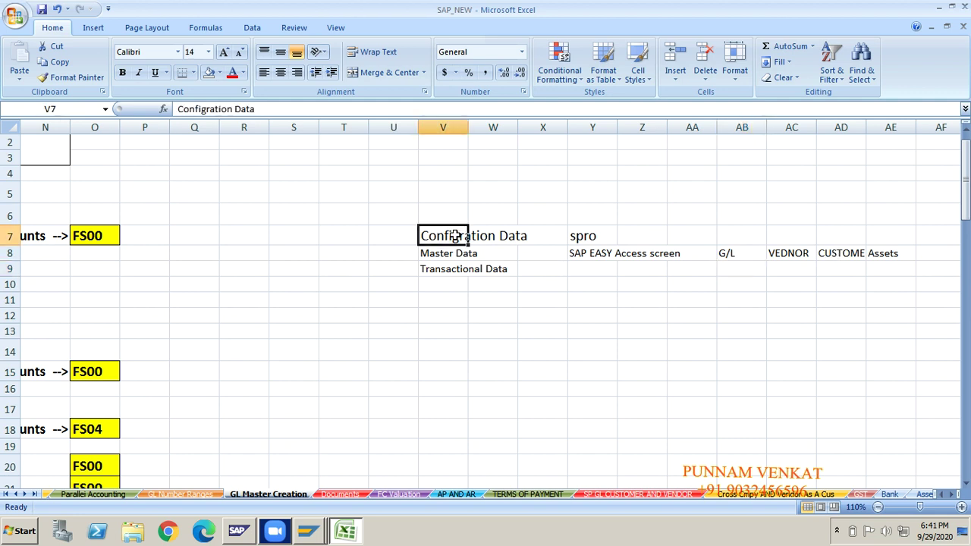
click(729, 254)
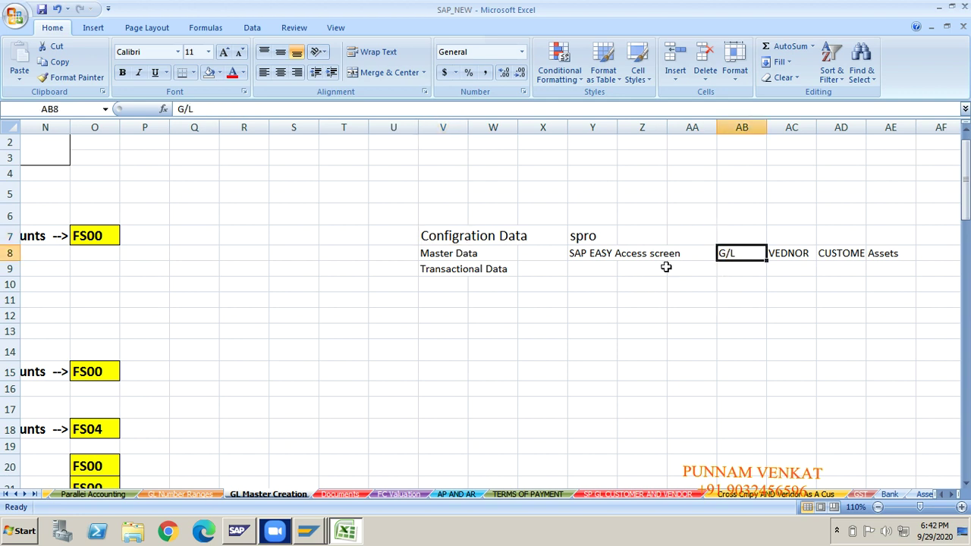
click(453, 238)
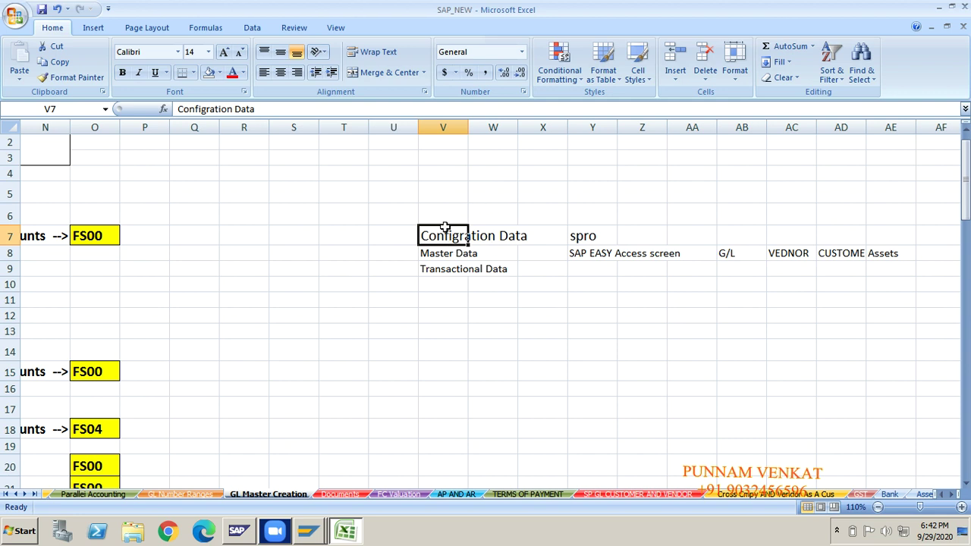
click(775, 253)
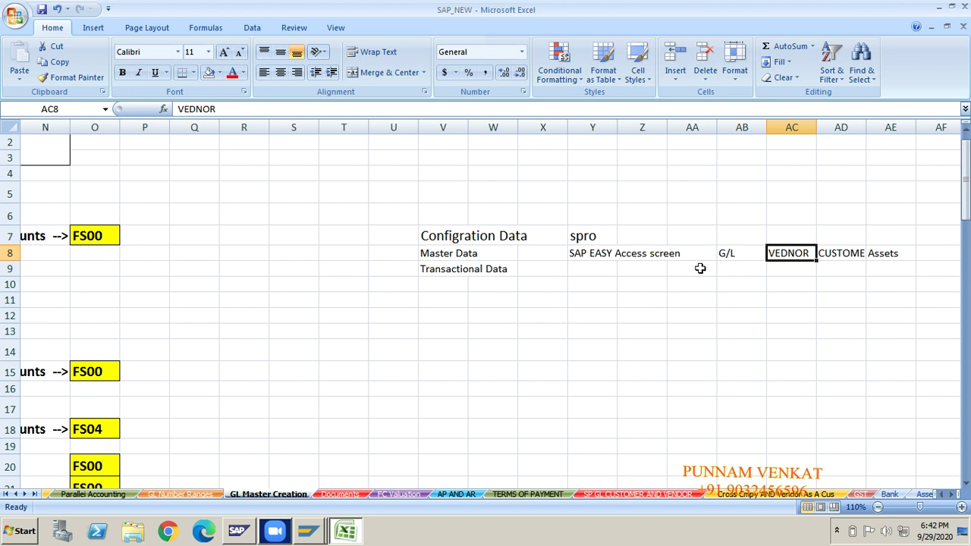
click(542, 276)
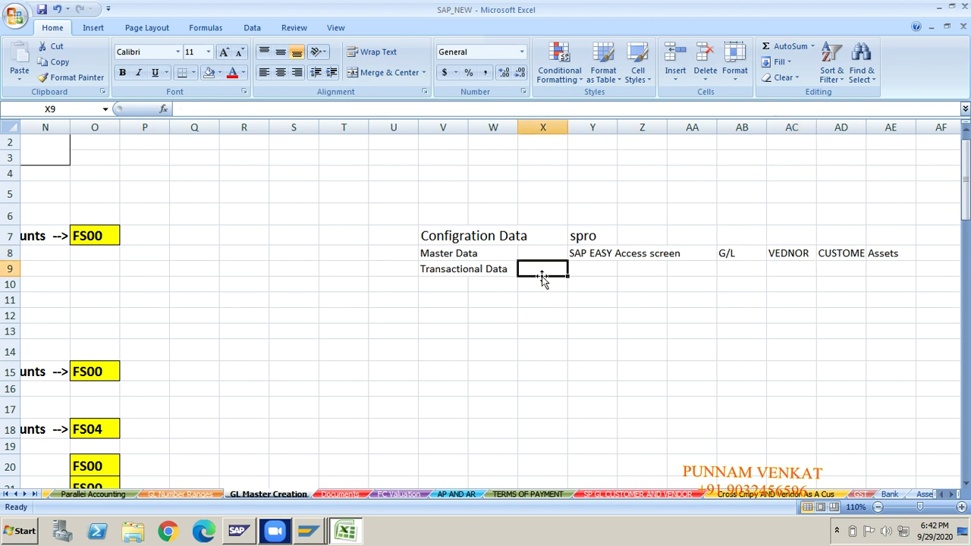
click(591, 235)
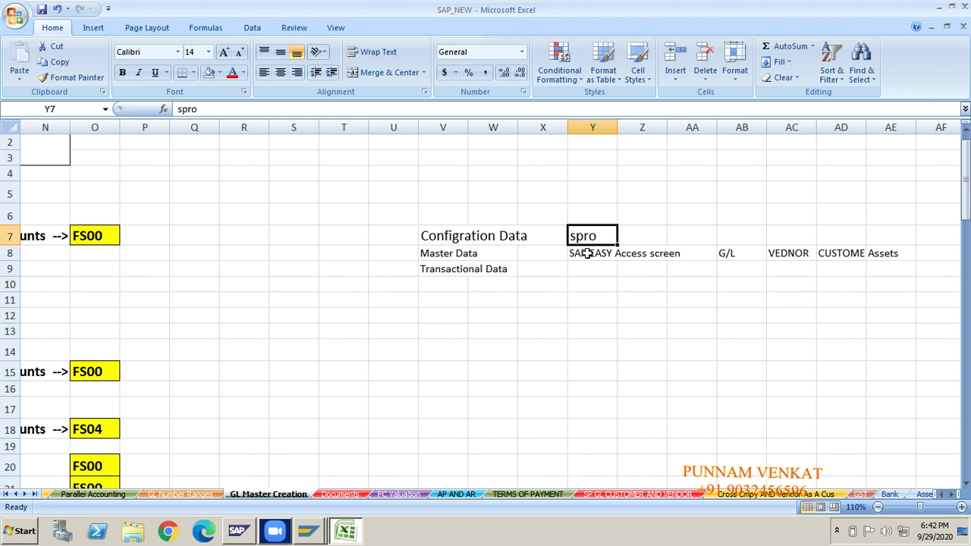
click(586, 254)
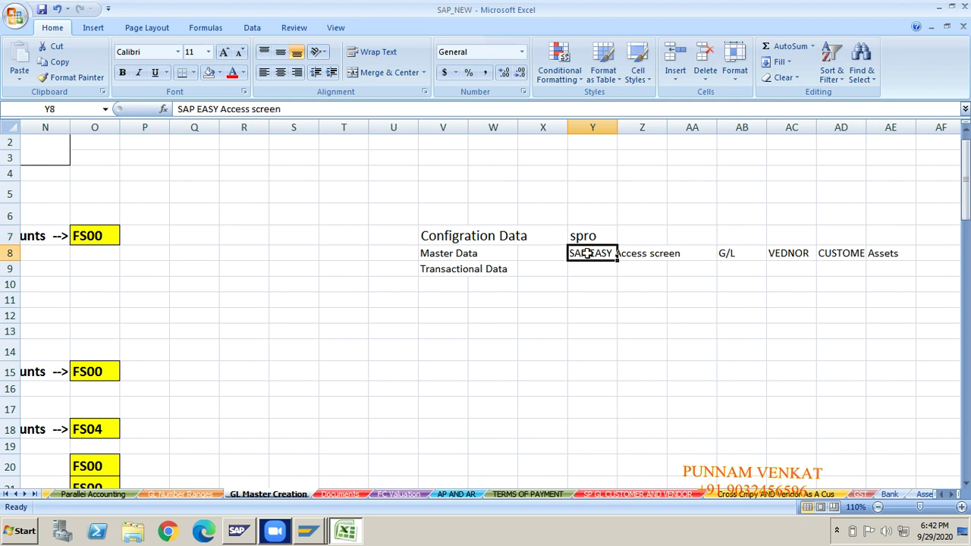
- Enter "R/3" in cell U15 as a heading below the data type notes
click(461, 382)
click(393, 366)
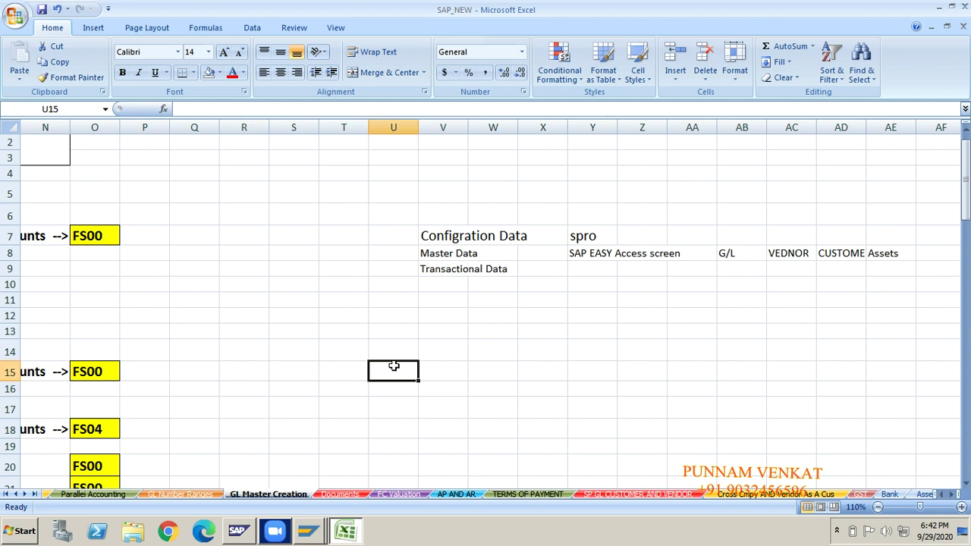
text(Pro)
key(BackSpace)
key(BackSpace)
key(BackSpace)
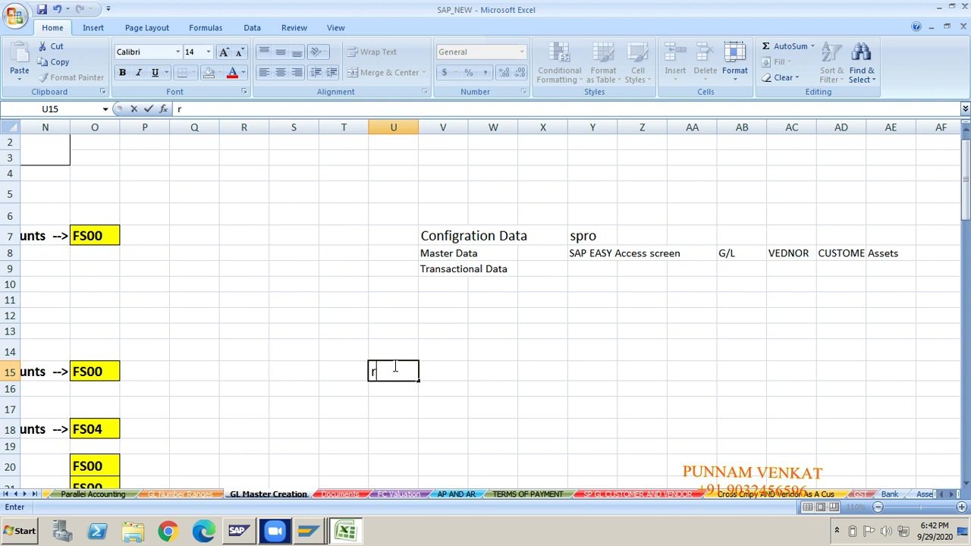
text(r)
key(BackSpace)
text(R/3)
key(Return)
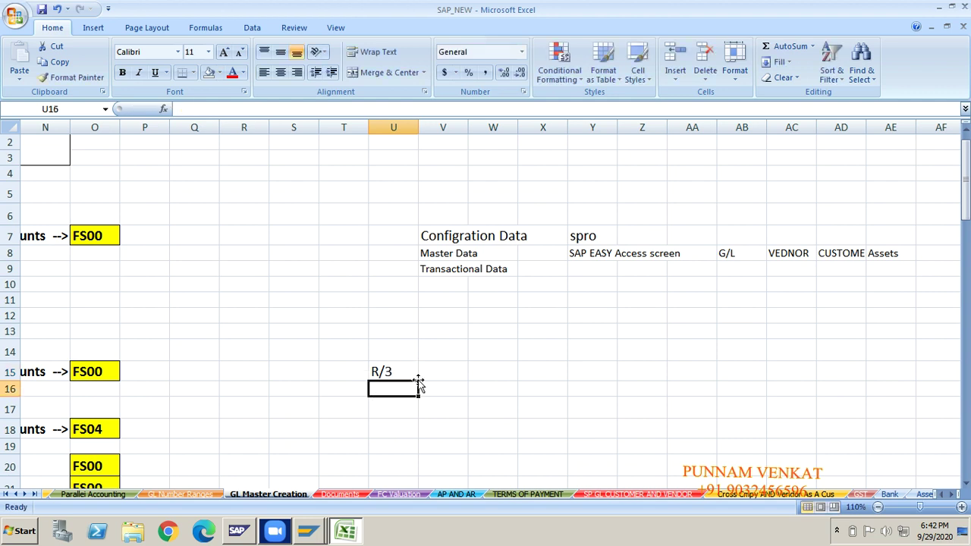
- Enter "Prasantation Layer" in cell U18 as the first layer under the R/3 heading
click(391, 423)
text(pR)
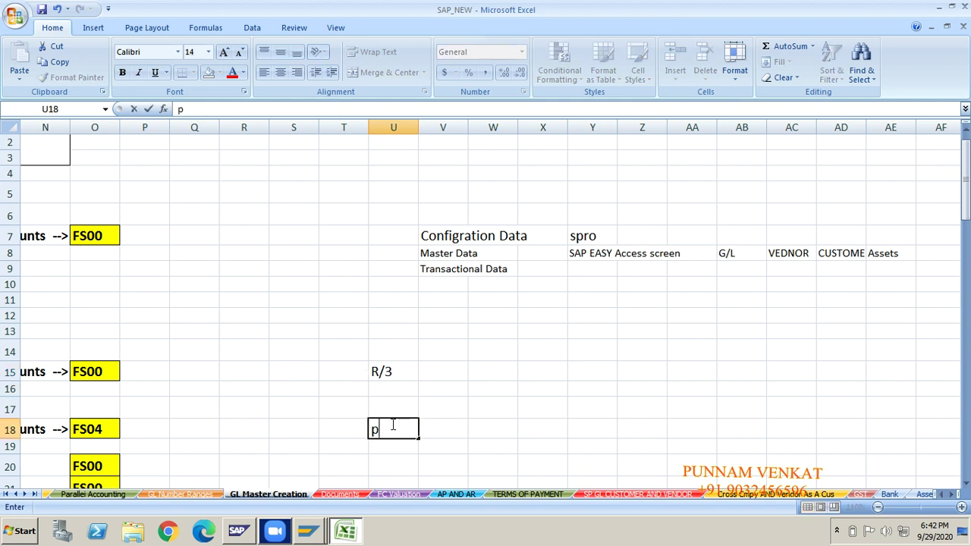
key(BackSpace)
key(BackSpace)
text(pR)
key(BackSpace)
key(BackSpace)
text(Prasantaction)
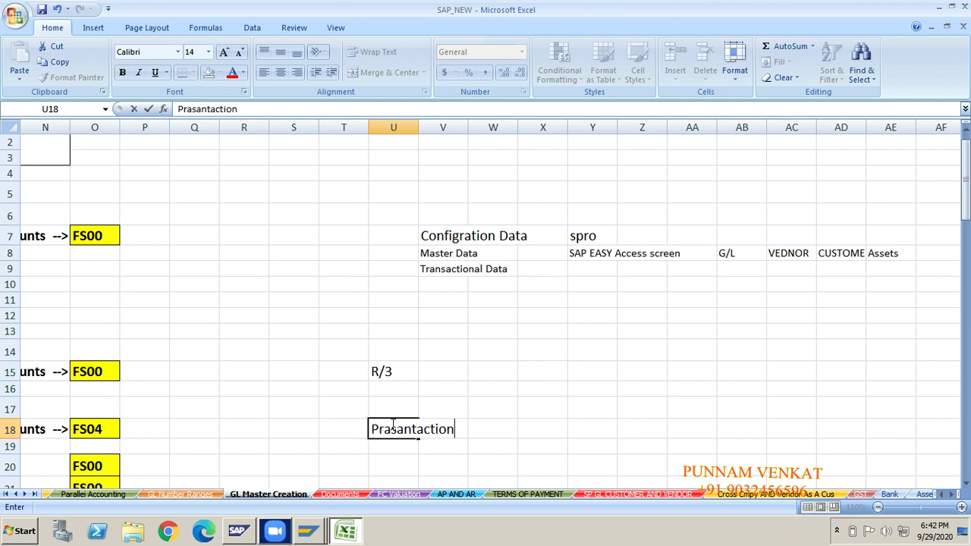
key(BackSpace)
key(BackSpace)
key(BackSpace)
key(BackSpace)
key(BackSpace)
text(tion Lay)
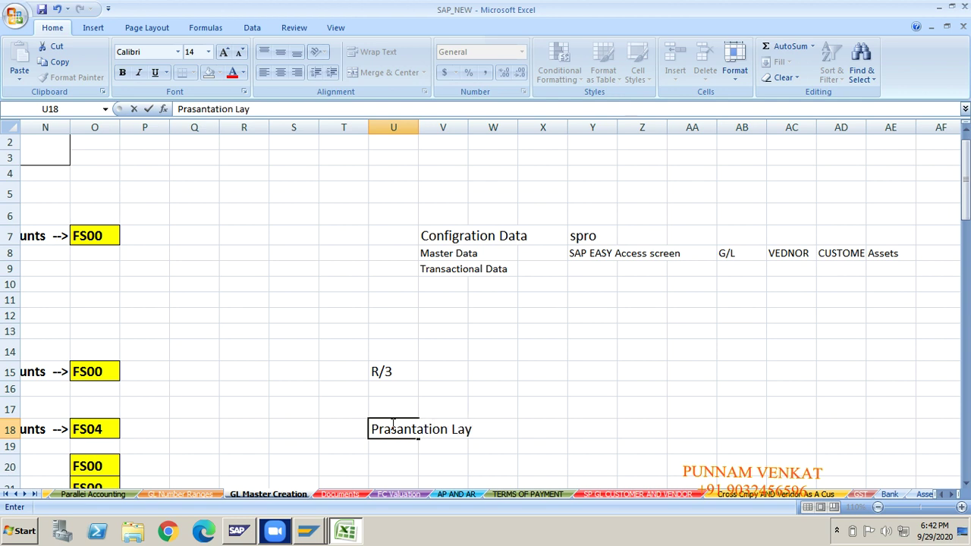
text(er)
key(Return)
- Add "Application Layer" in cell U19 and "Data base Laye" in cell U20 below the first layer
text(Ap)
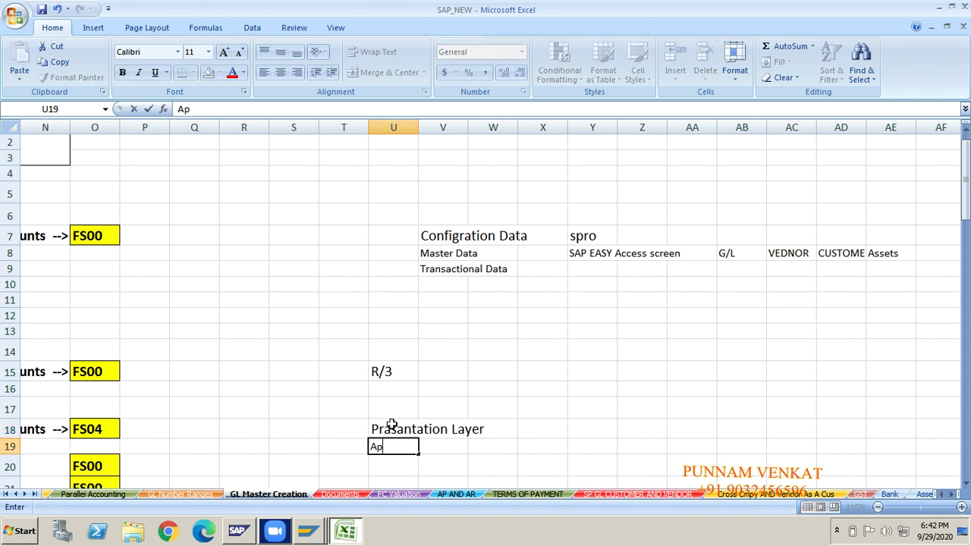
text(plication La)
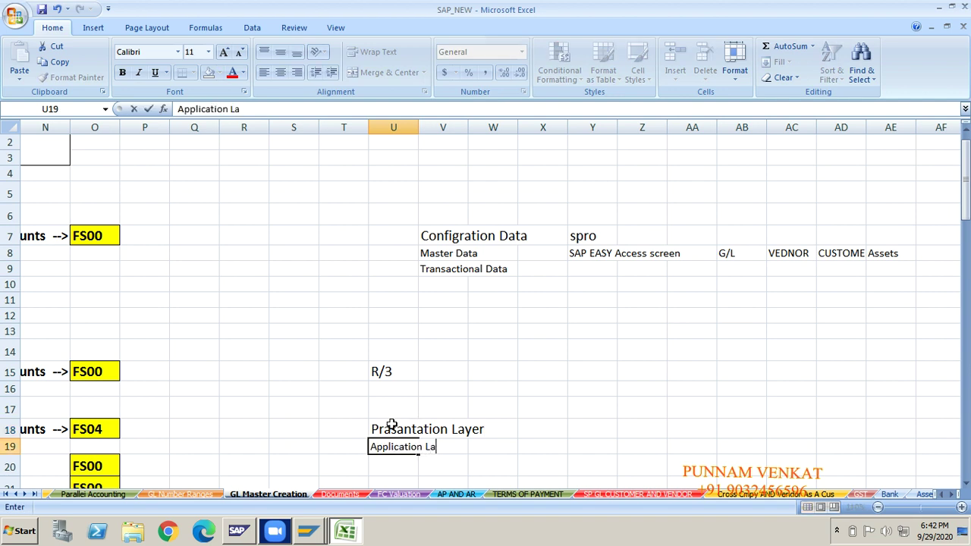
text(yer)
key(Return)
text(Da)
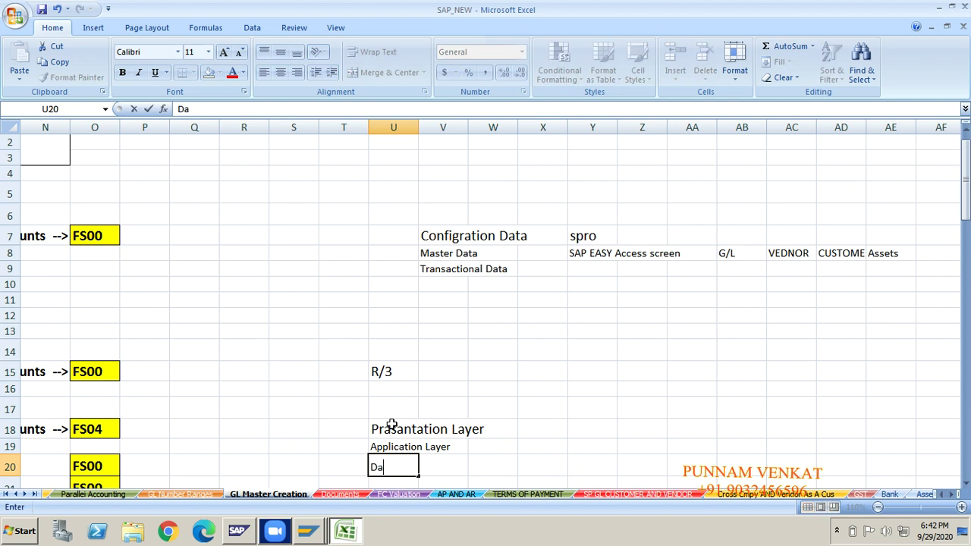
text(ta base La)
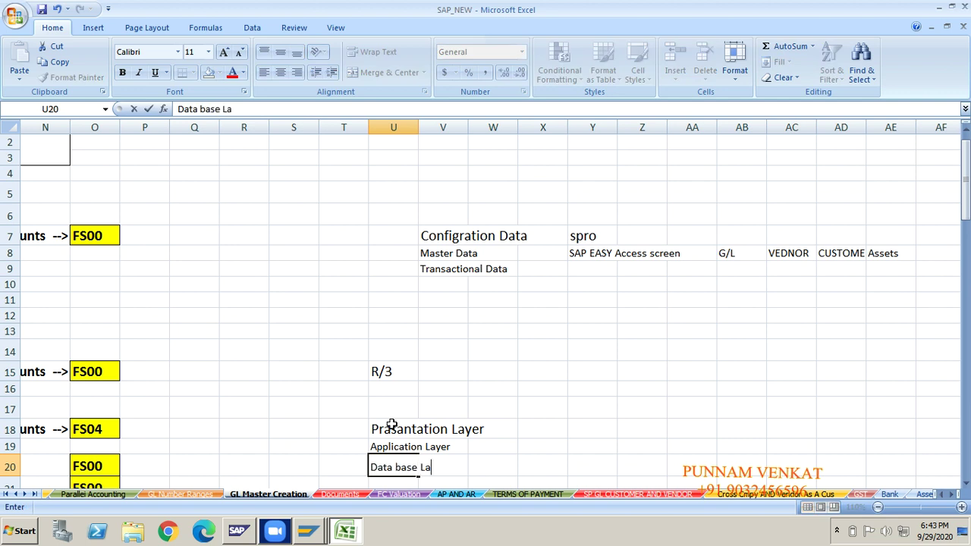
text(ye)
key(BackSpace)
key(BackSpace)
text(ye)
key(Return)
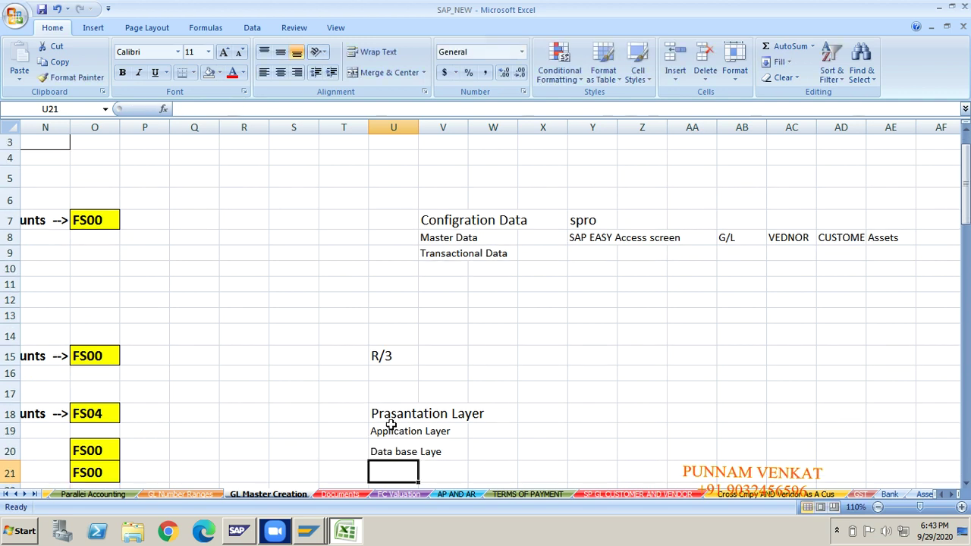
click(393, 414)
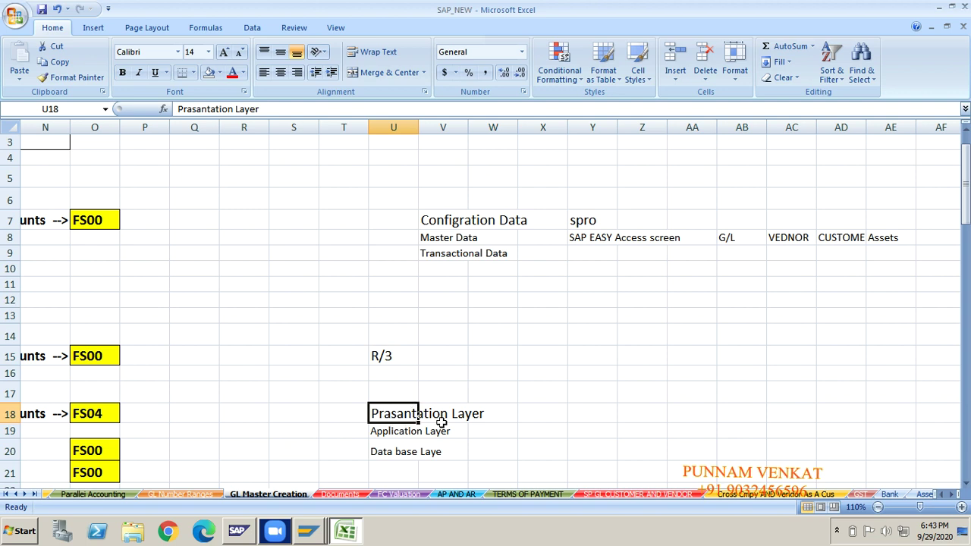
click(593, 238)
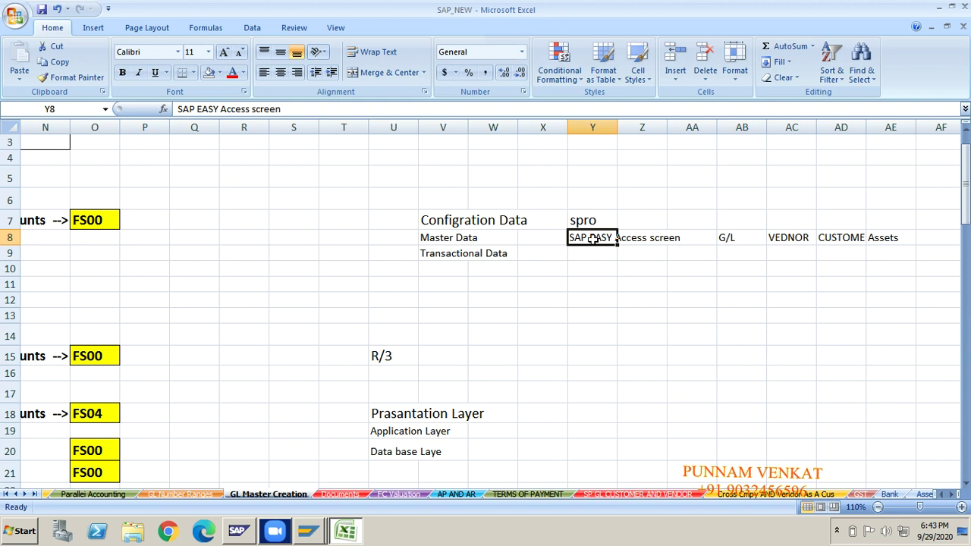
click(386, 437)
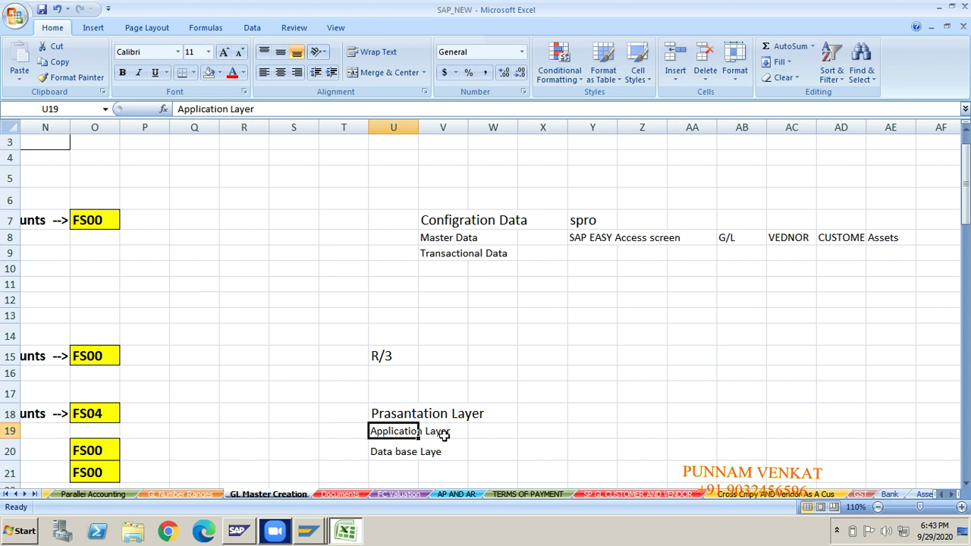
- Enter "T.p. f. spro Activiti" in cell W19 beside the Application Layer entry
click(487, 432)
text(t)
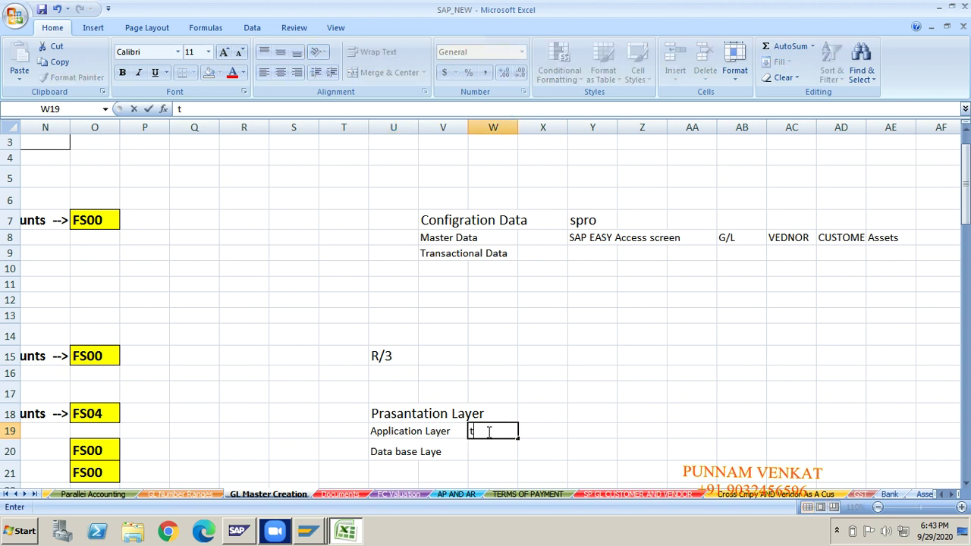
text(T.p. f. spro A)
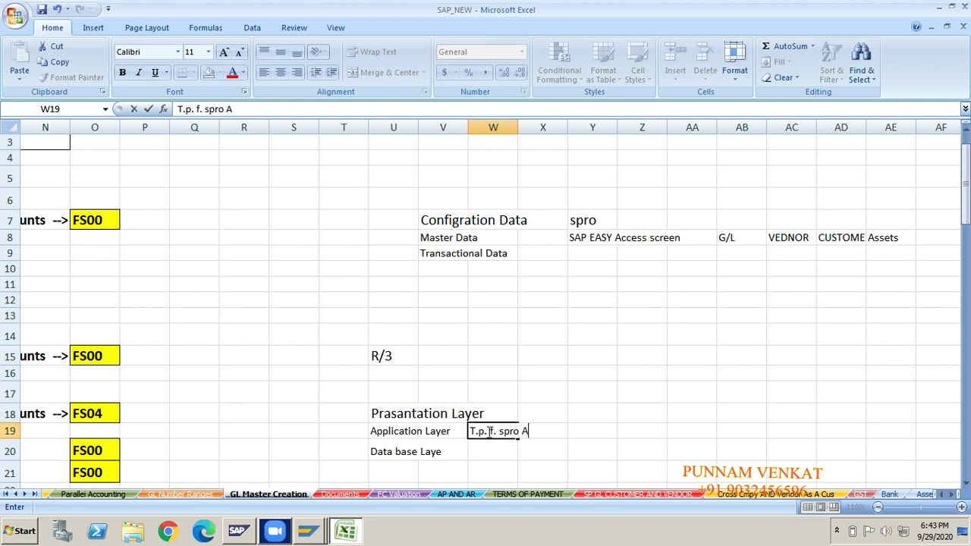
text(ctiviti)
key(Return)
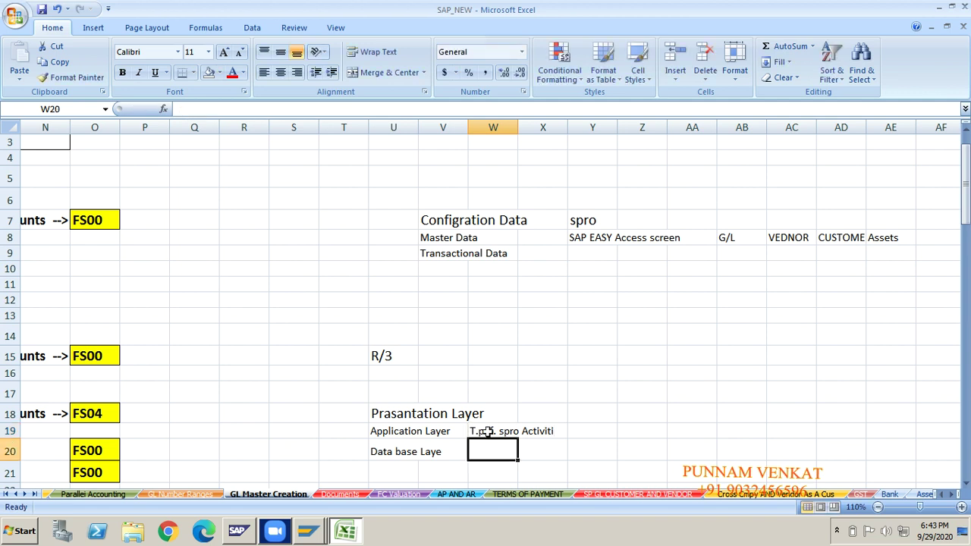
- Correct the note beside Application Layer in cell W19 to "T.p. f. spro Activity"
click(486, 431)
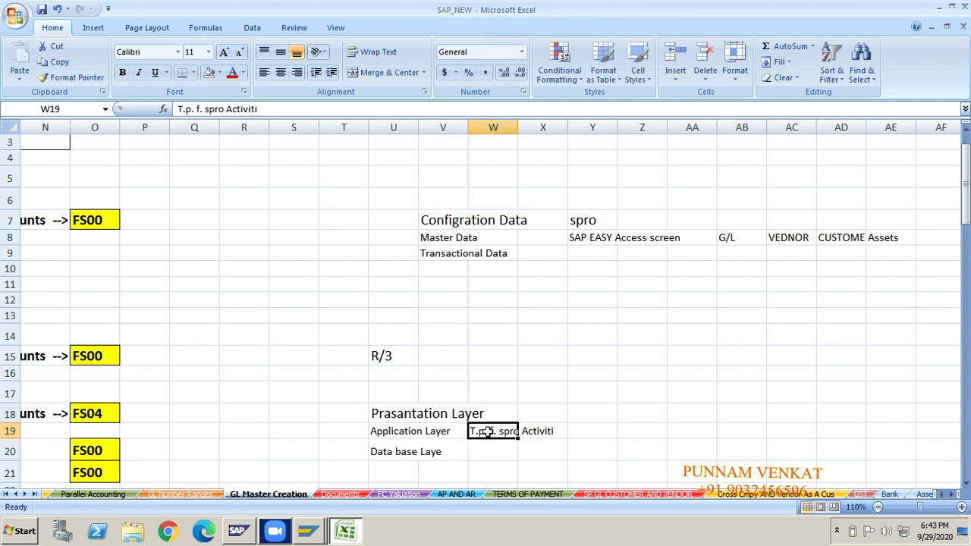
click(265, 108)
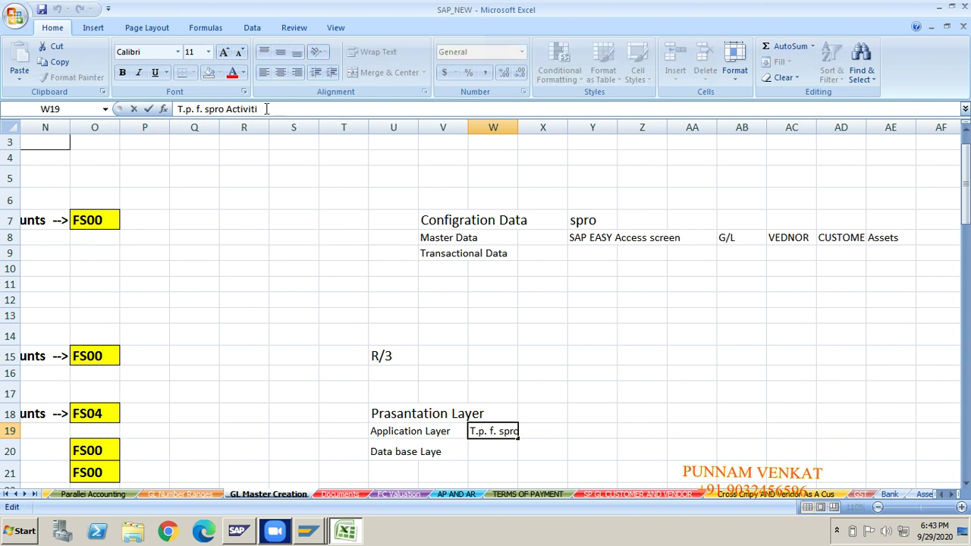
key(BackSpace)
text(y)
key(Return)
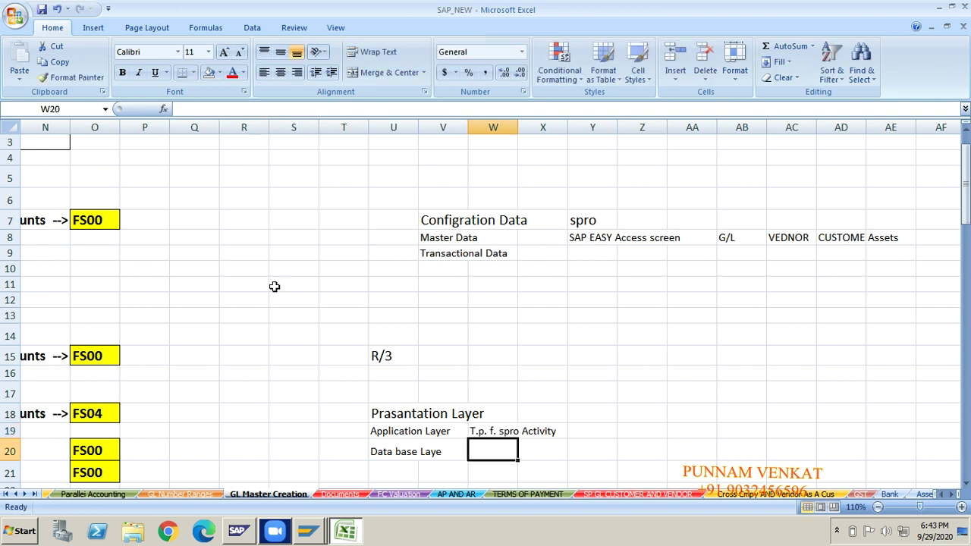
- Change the database layer entry in cell U20 to "Data base Layey"
click(383, 454)
click(258, 112)
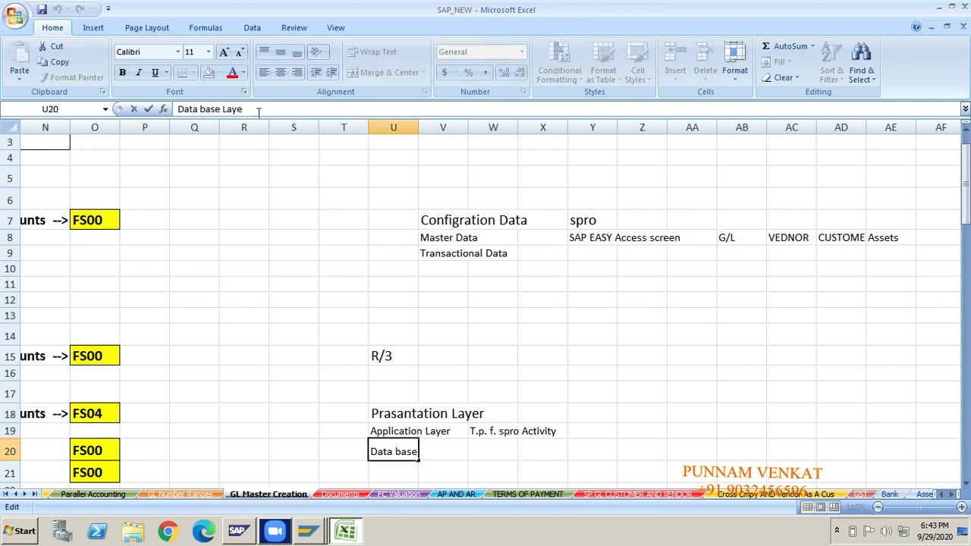
text(y)
key(Return)
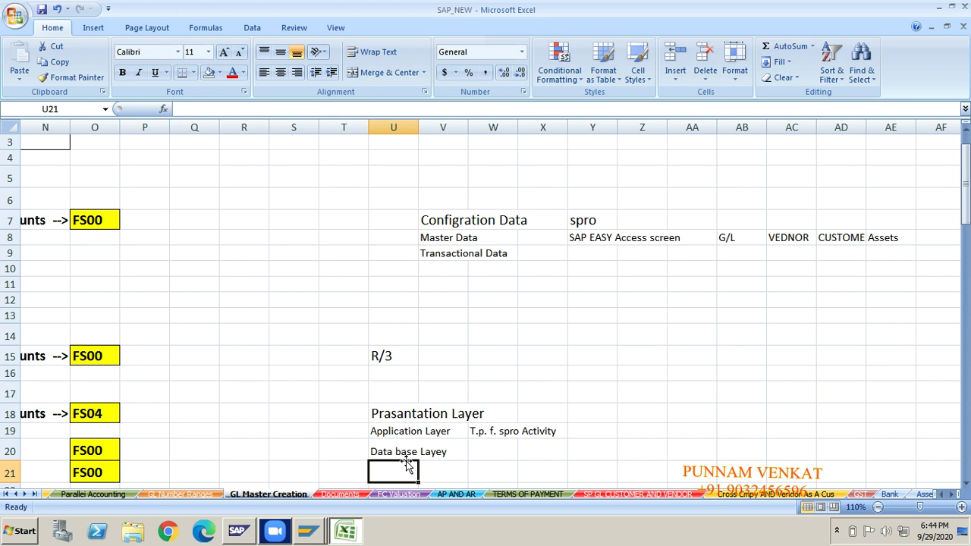
click(448, 450)
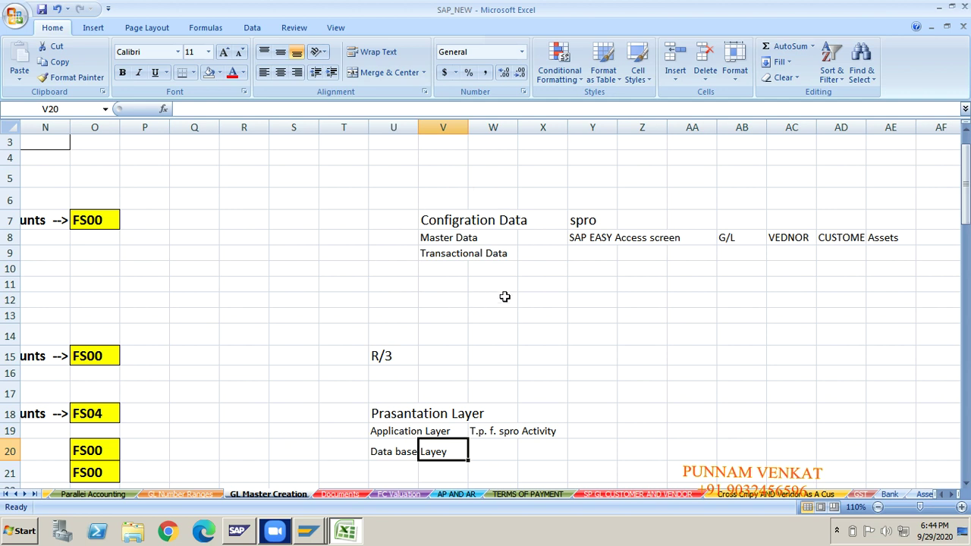
click(443, 220)
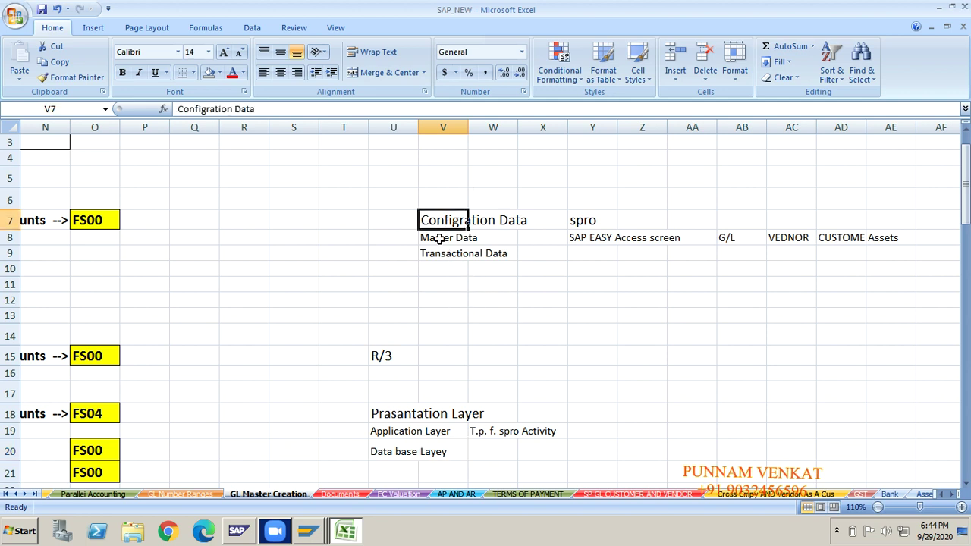
click(440, 238)
click(438, 256)
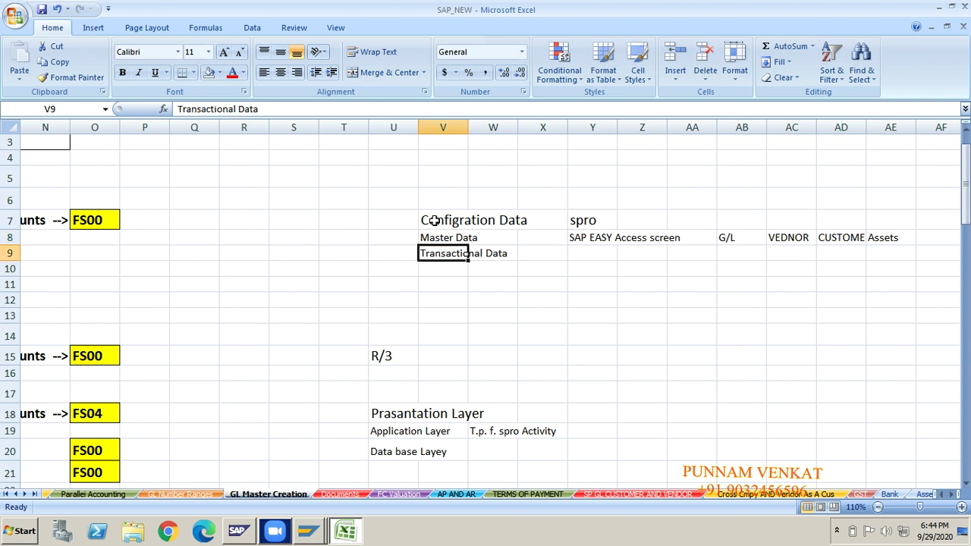
- Review the Configration Data and Master Data entries with their access locations and the G/L, vendor, customer and asset master types
click(434, 220)
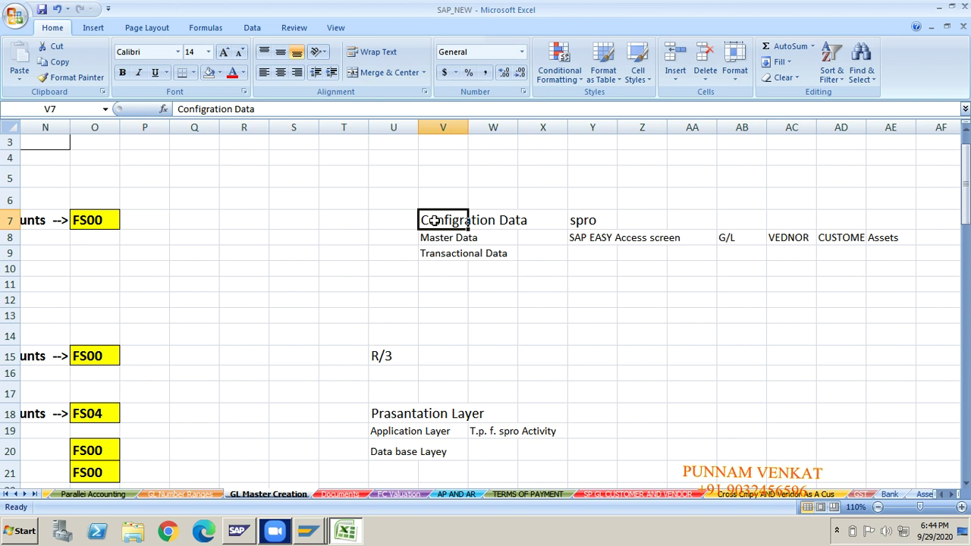
click(589, 221)
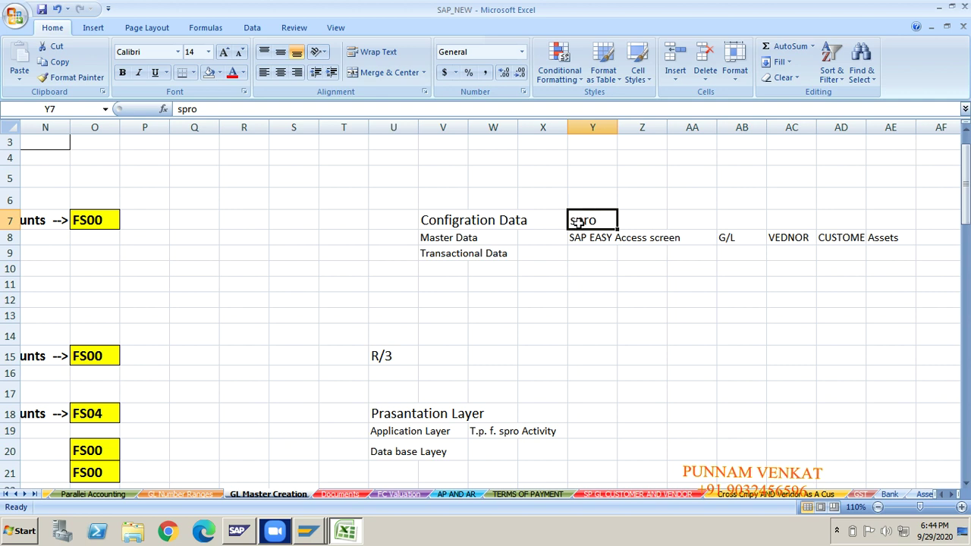
click(431, 220)
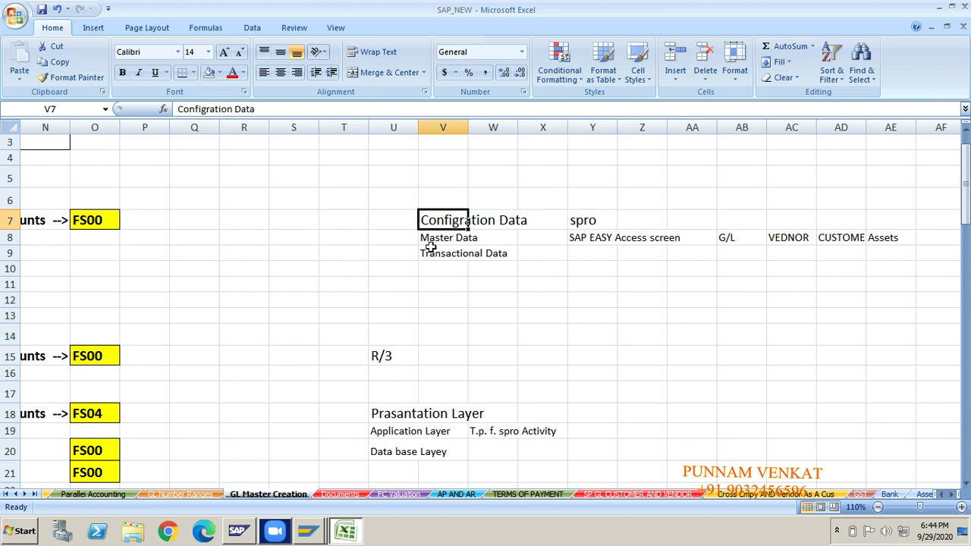
click(429, 240)
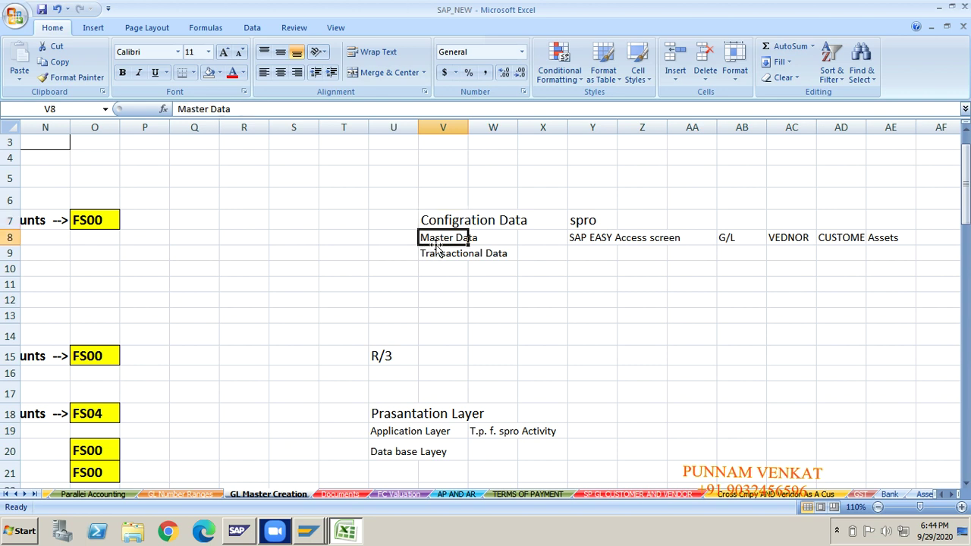
click(590, 245)
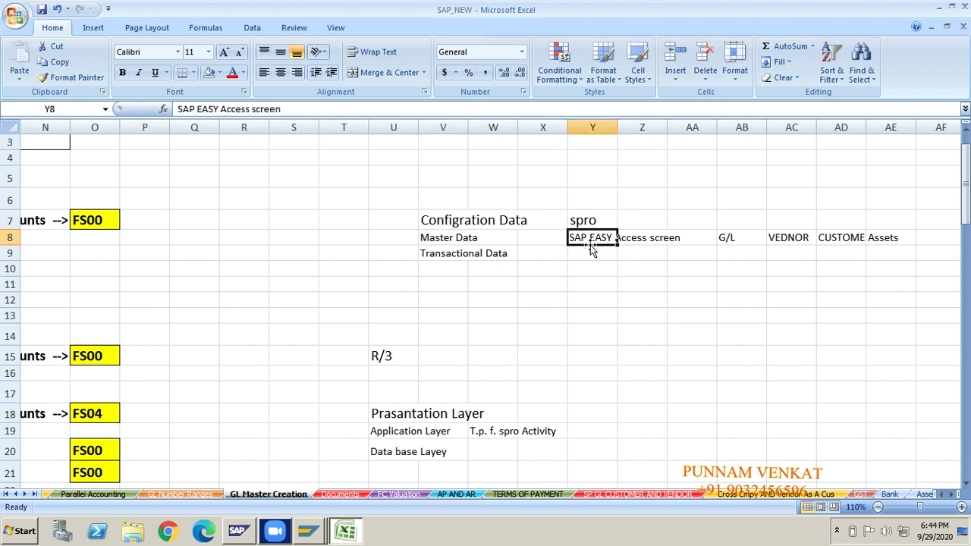
click(726, 240)
click(797, 241)
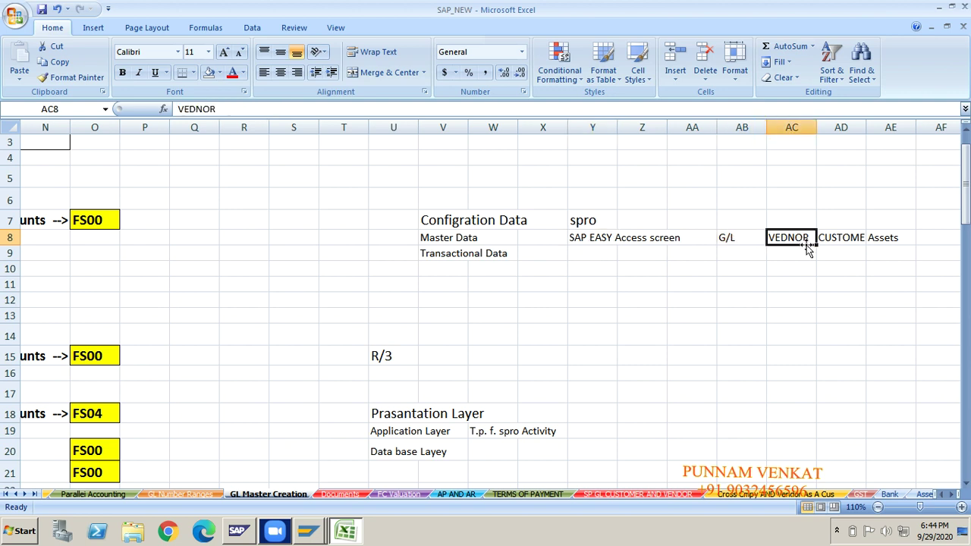
click(833, 241)
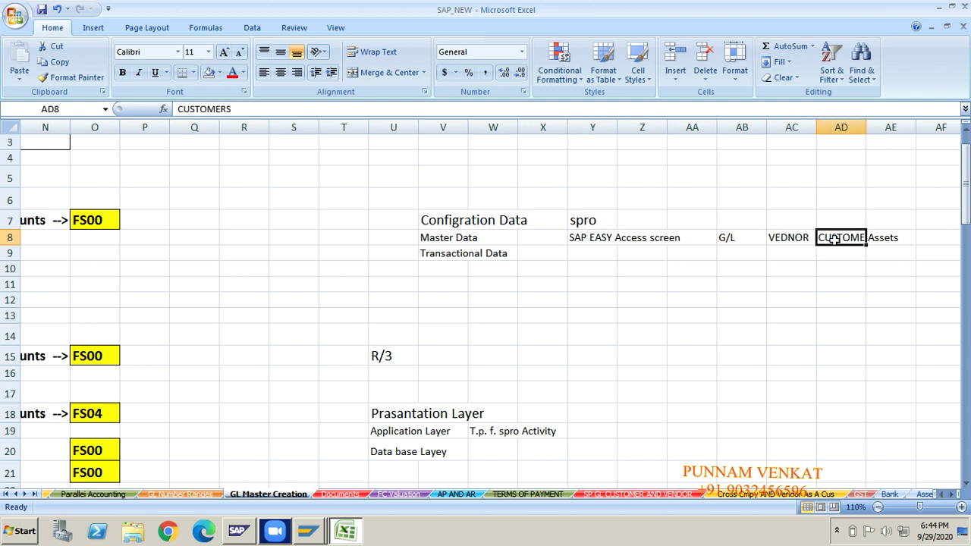
click(887, 237)
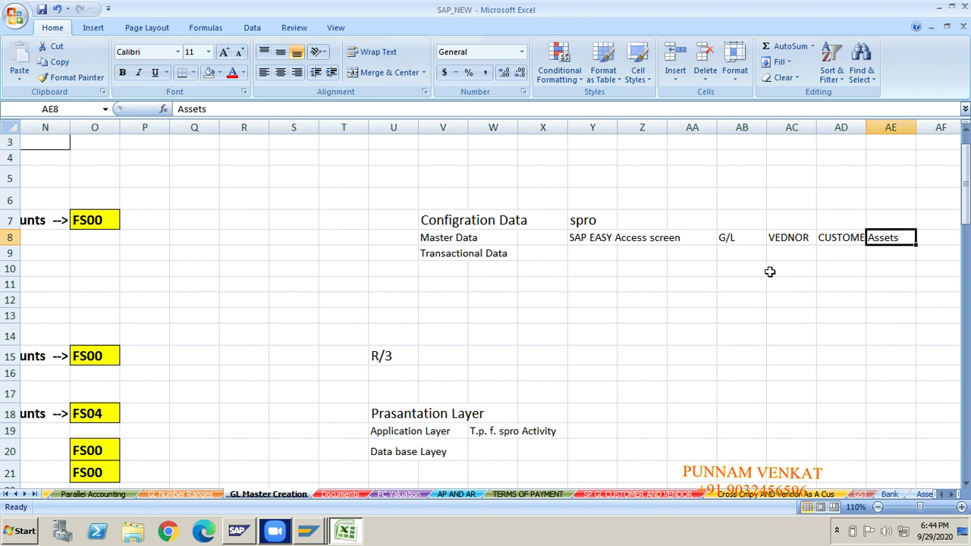
click(429, 240)
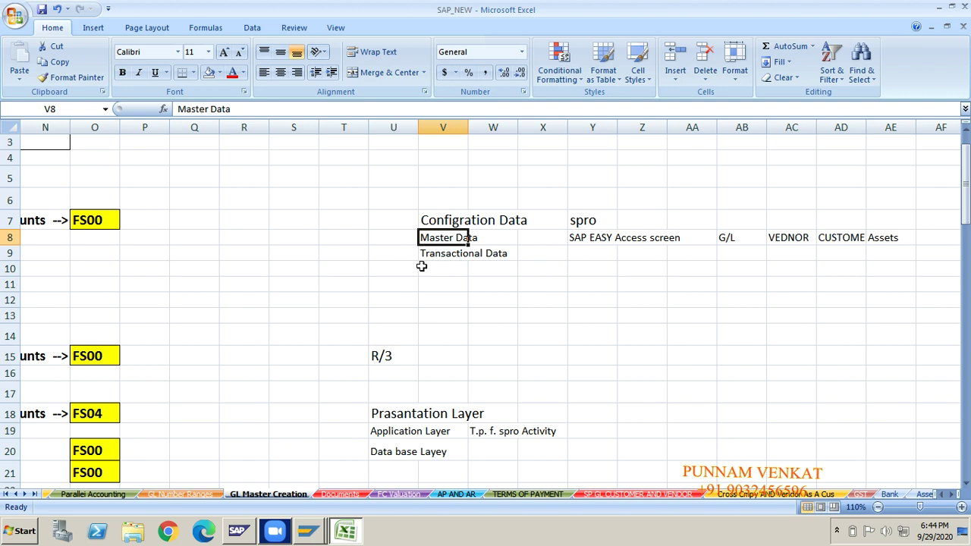
- Enter "Document Entry Posting" in cell Y9 beside Transactional Data
click(430, 257)
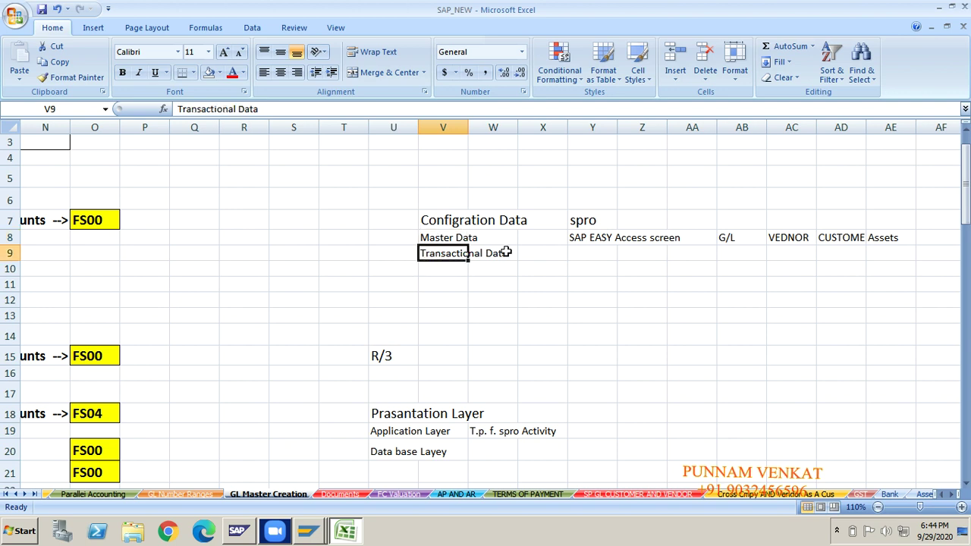
click(587, 249)
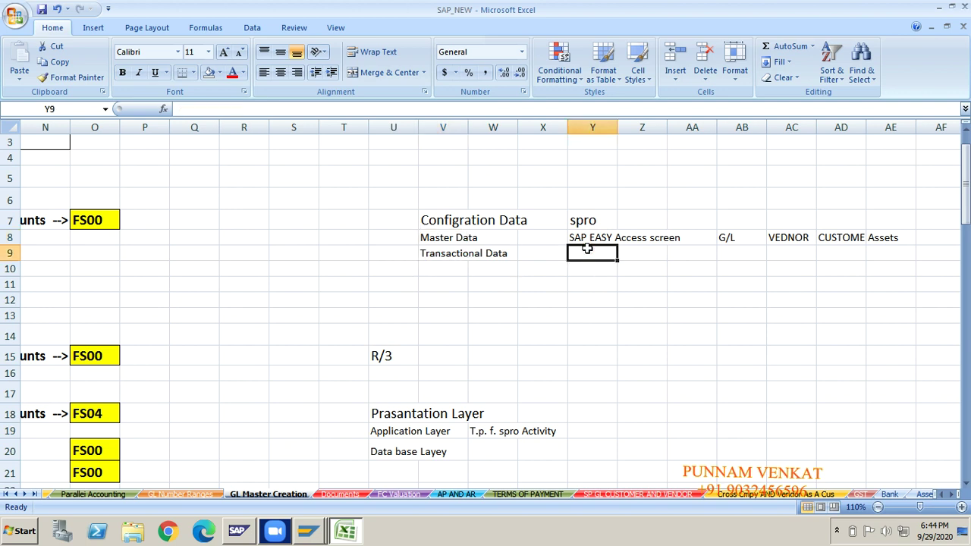
text(Doc)
key(BackSpace)
key(BackSpace)
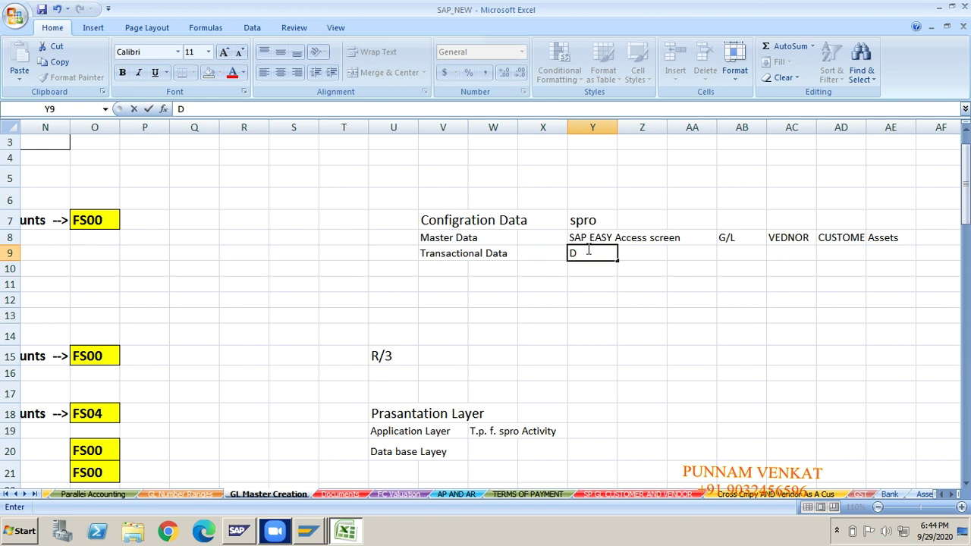
text(ocument En)
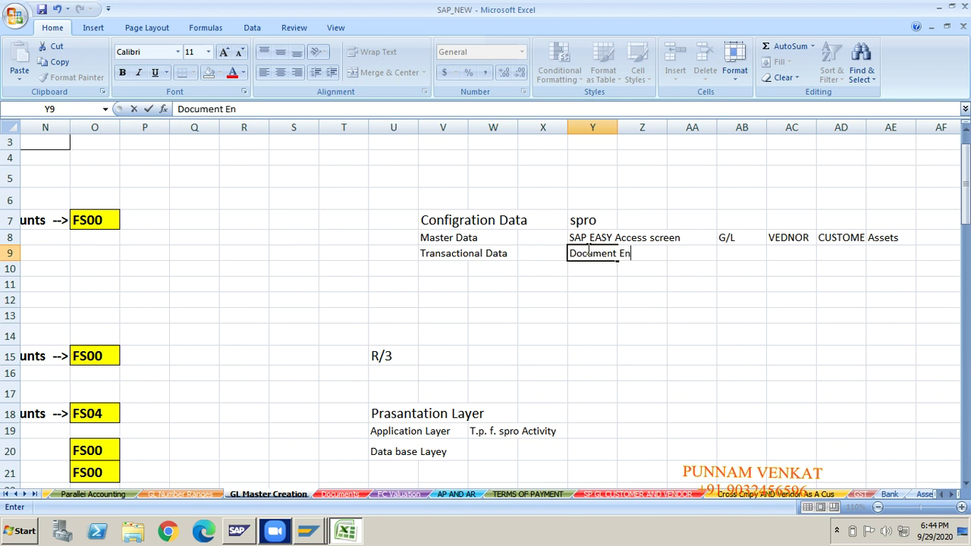
text(try Posting)
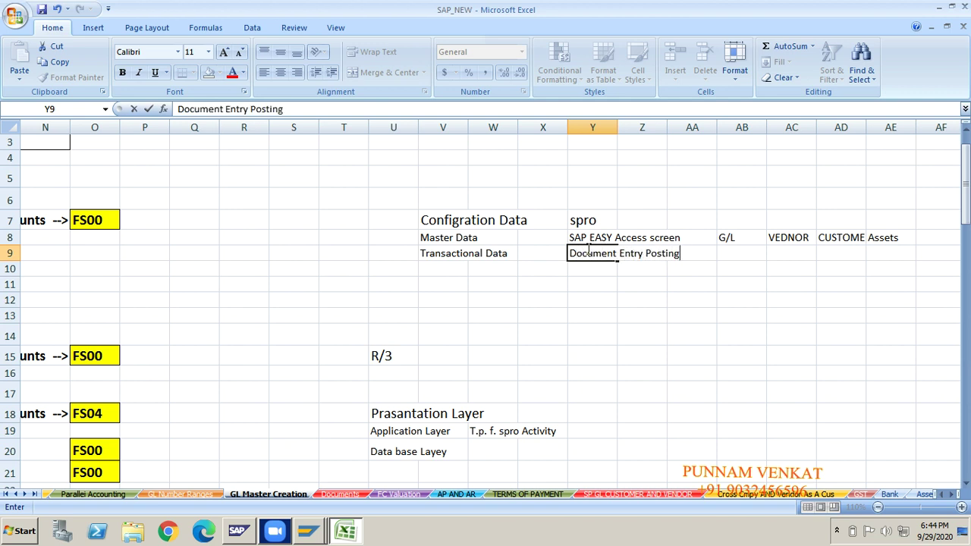
key(Return)
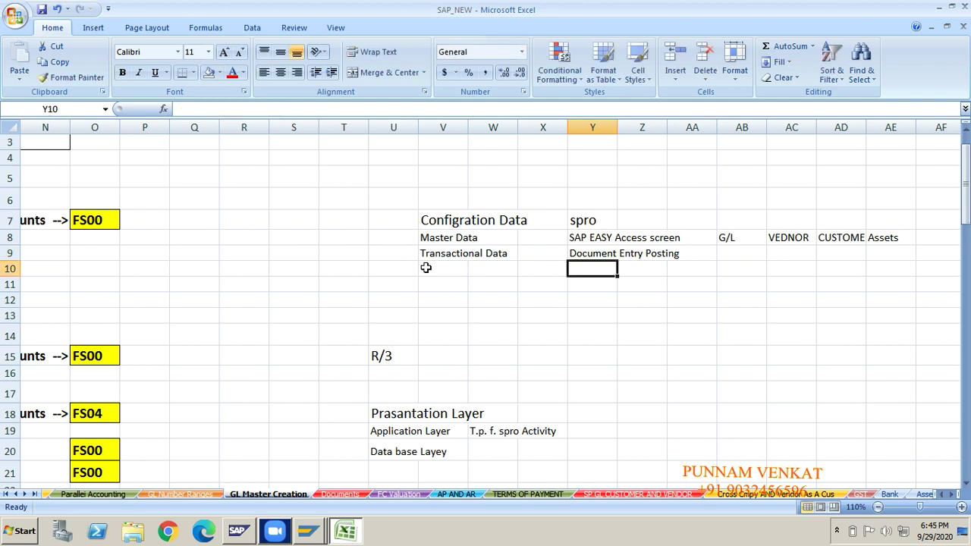
- Move the "Document Entry Posting" note from cell Y9 to cell AB9 in the Transactional Data row
click(425, 254)
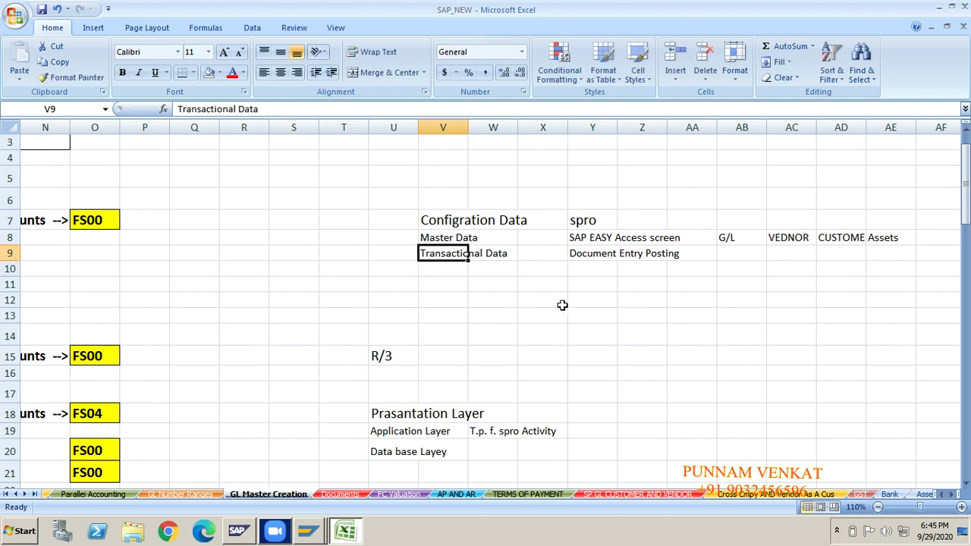
click(575, 257)
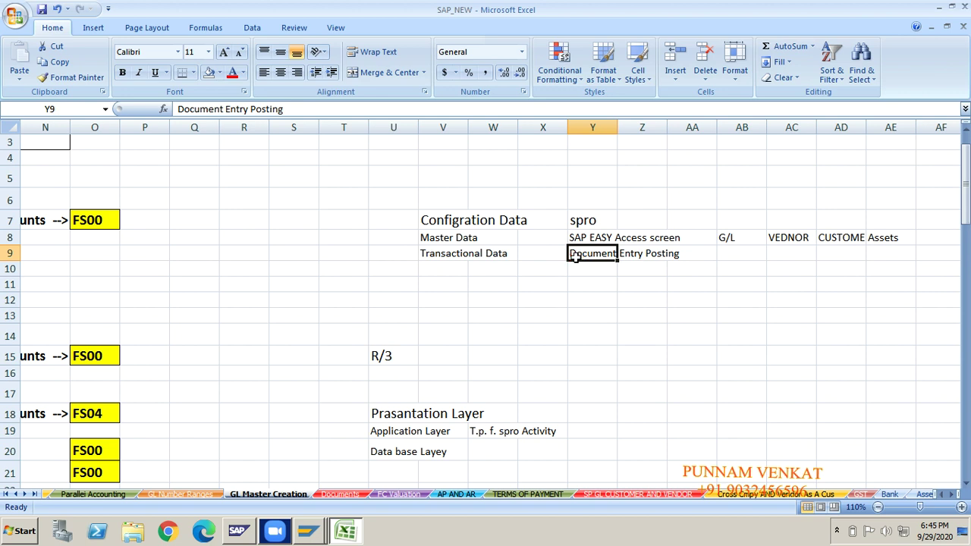
key(ctrl+x)
key(Right)
key(Right)
key(Right)
key(Return)
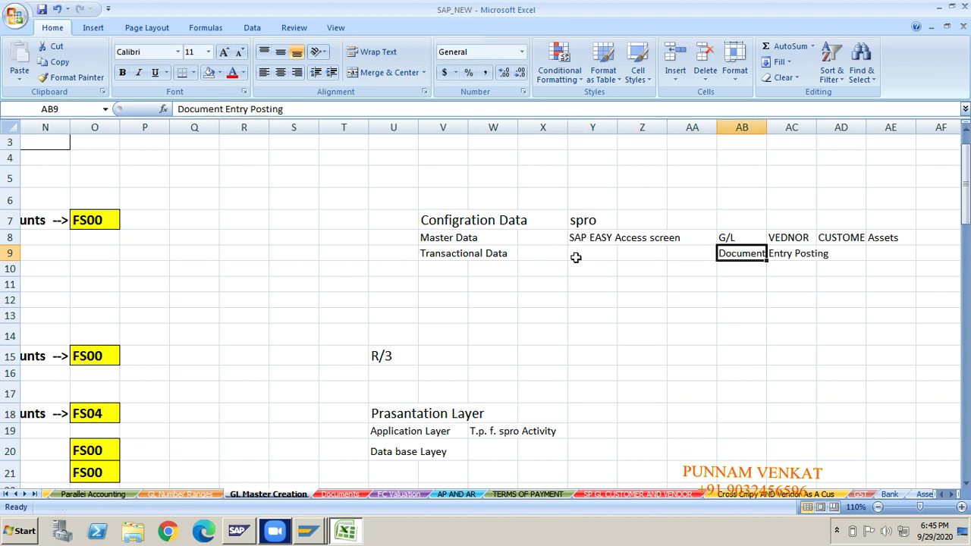
- Move "SAP EASY Access screen" from cell Y8 to cell Y9 beside Transactional Data
click(593, 238)
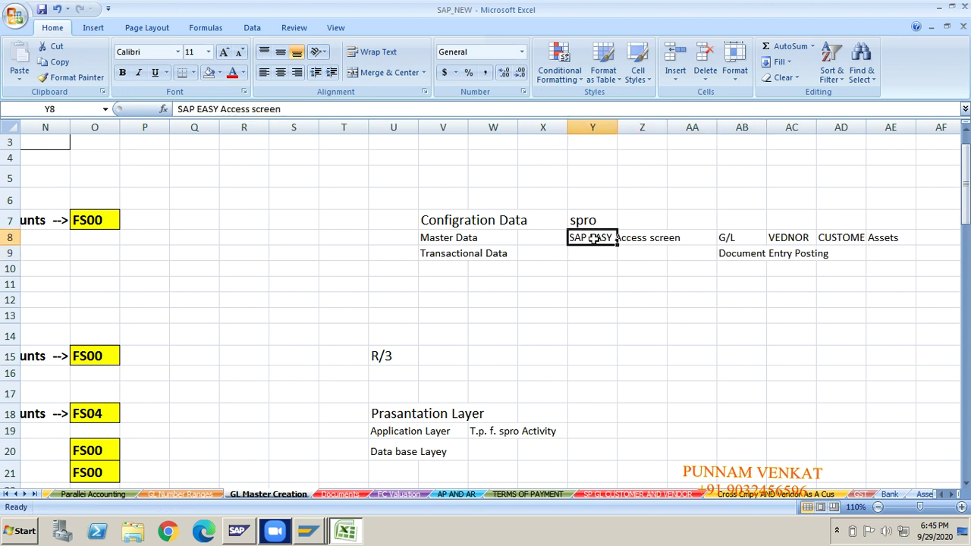
key(ctrl+x)
key(Down)
key(Return)
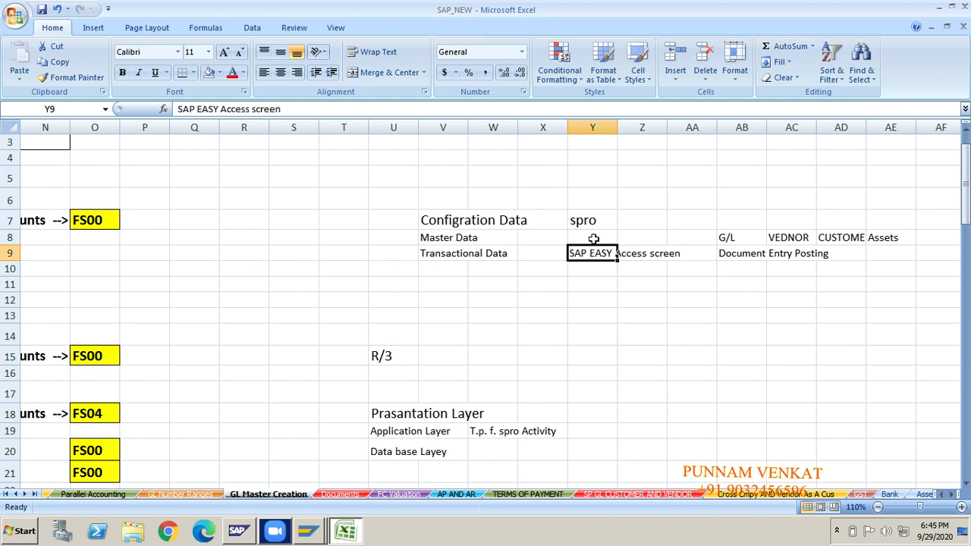
key(ctrl+x)
click(594, 238)
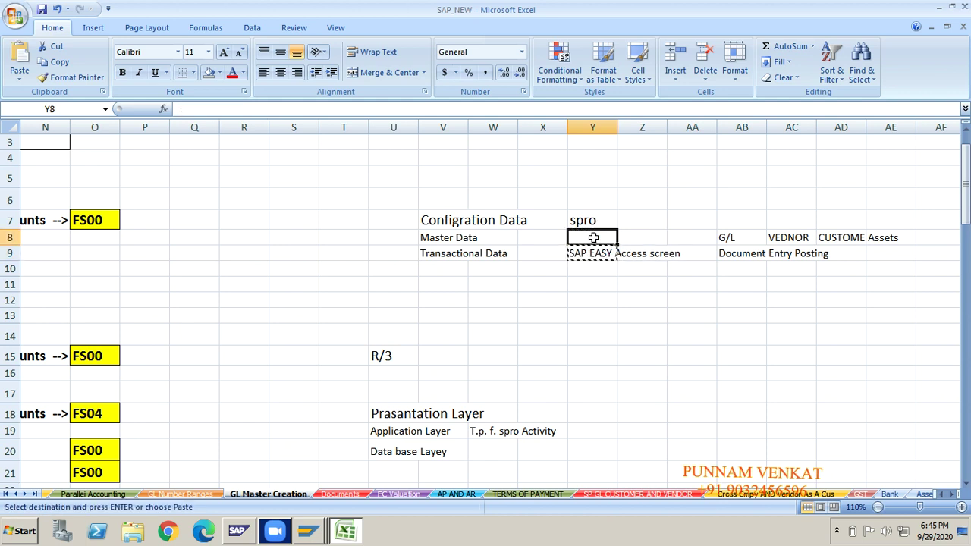
key(ctrl+x)
click(577, 252)
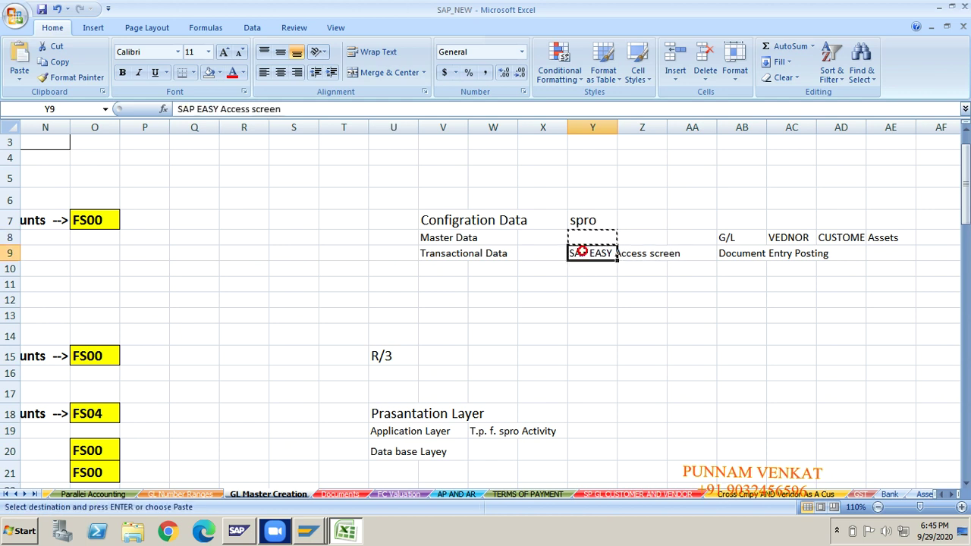
key(ctrl+x)
- Enter "SAP EASY Access screen" again in cell Y8 beside Master Data
key(Up)
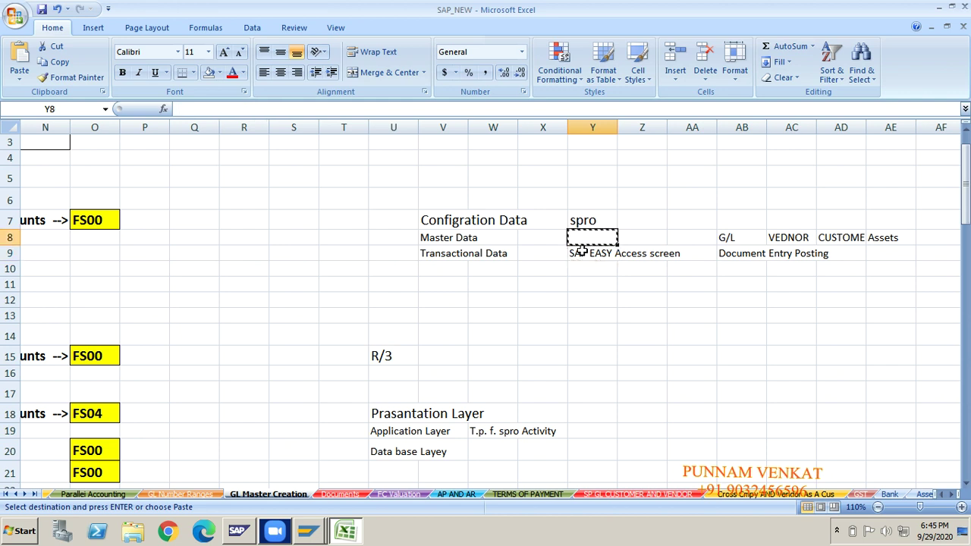
key(ctrl+x)
text(sap)
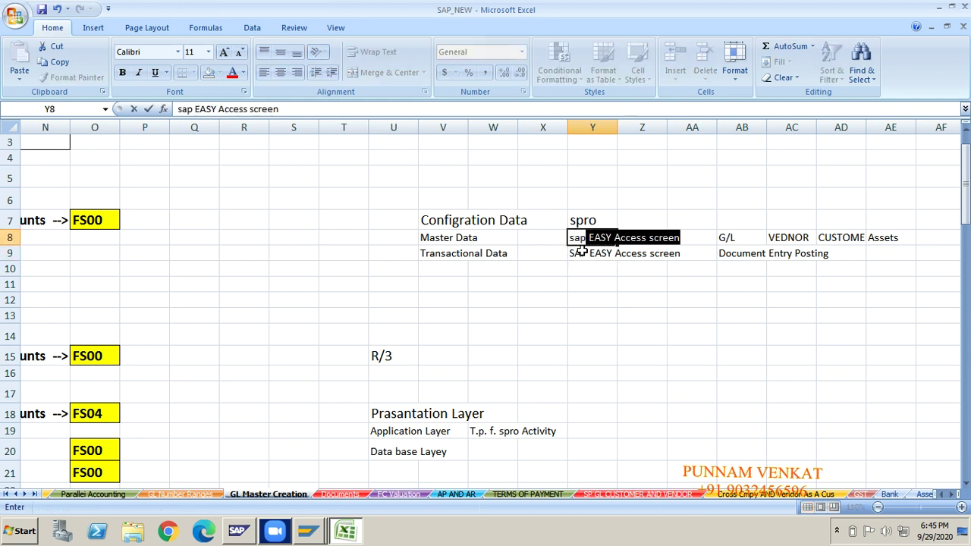
key(Return)
click(609, 296)
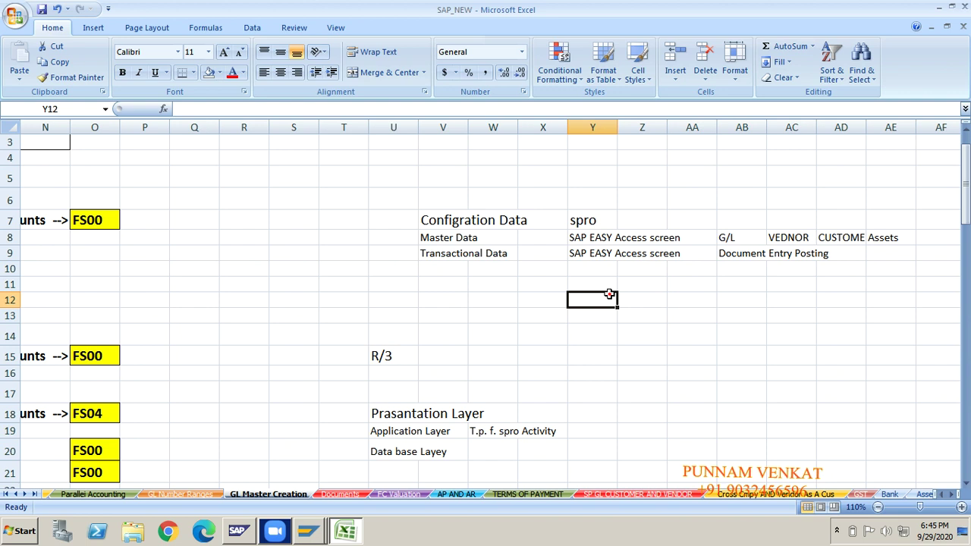
- Review where configuration, master and transactional data are maintained and compare these data types with the presentation, application and database layers
click(427, 251)
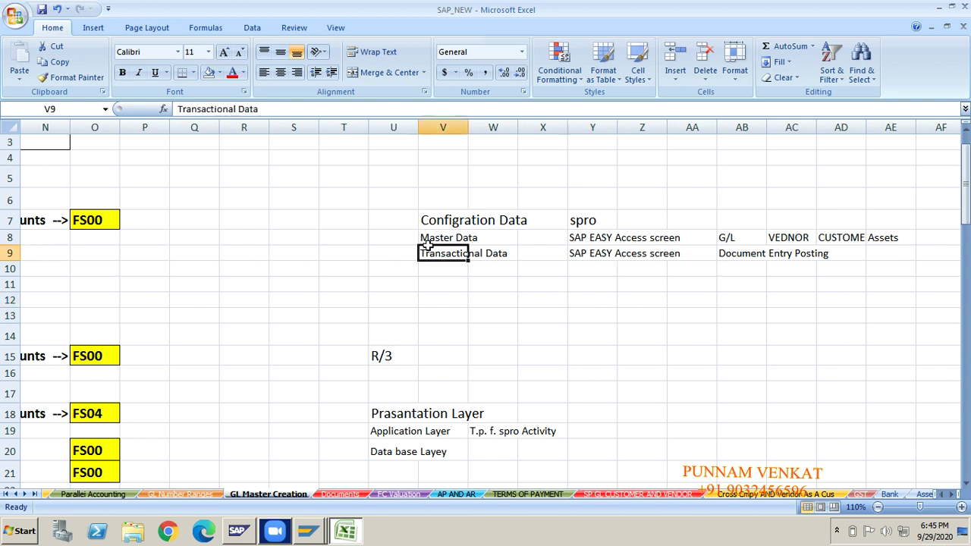
click(587, 240)
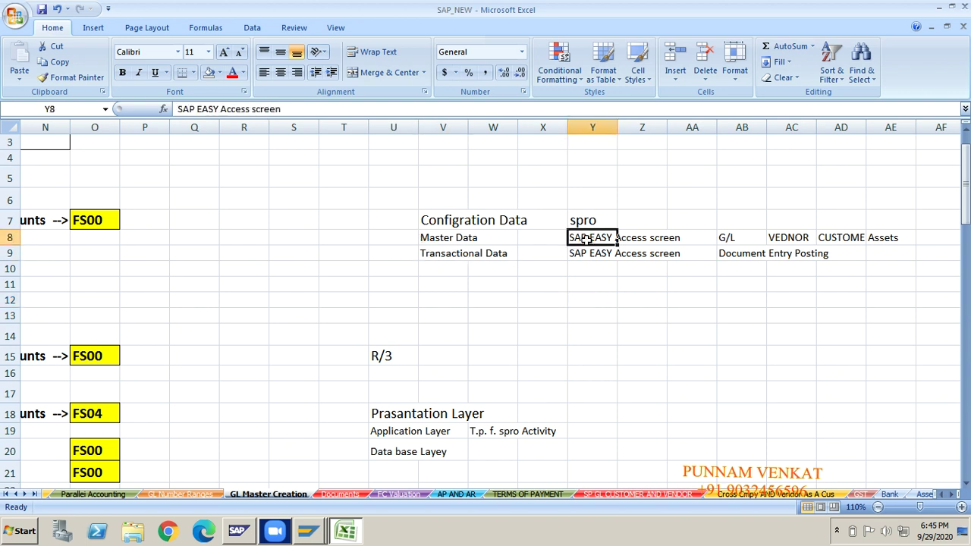
click(441, 260)
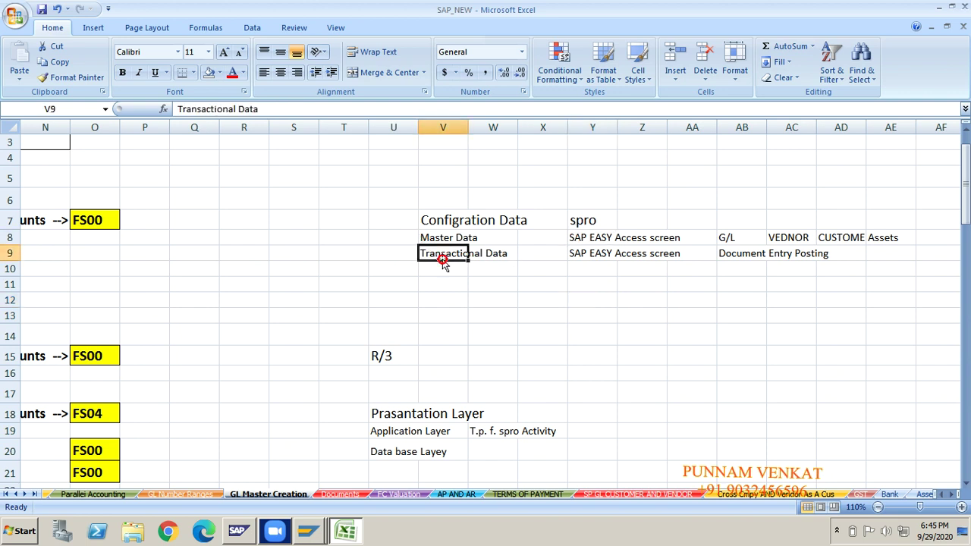
click(576, 258)
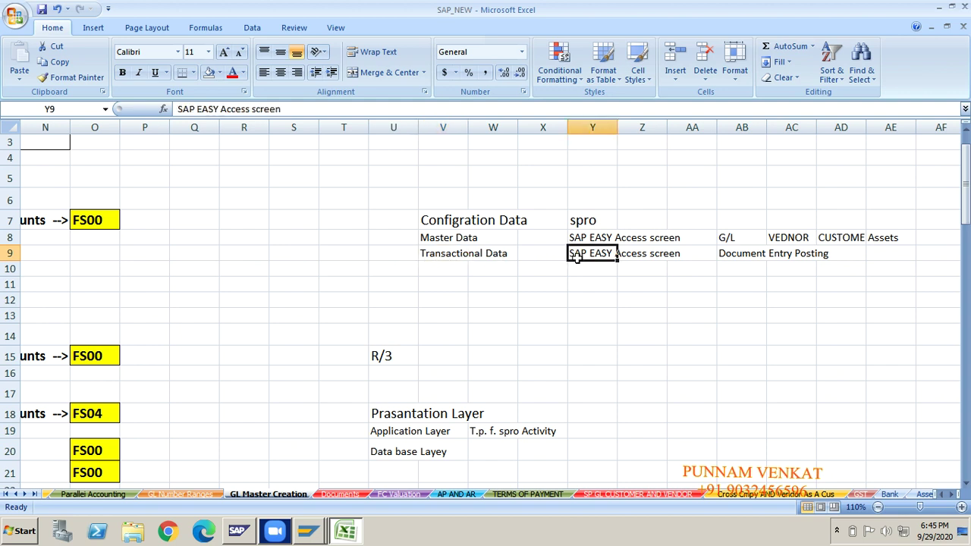
click(443, 245)
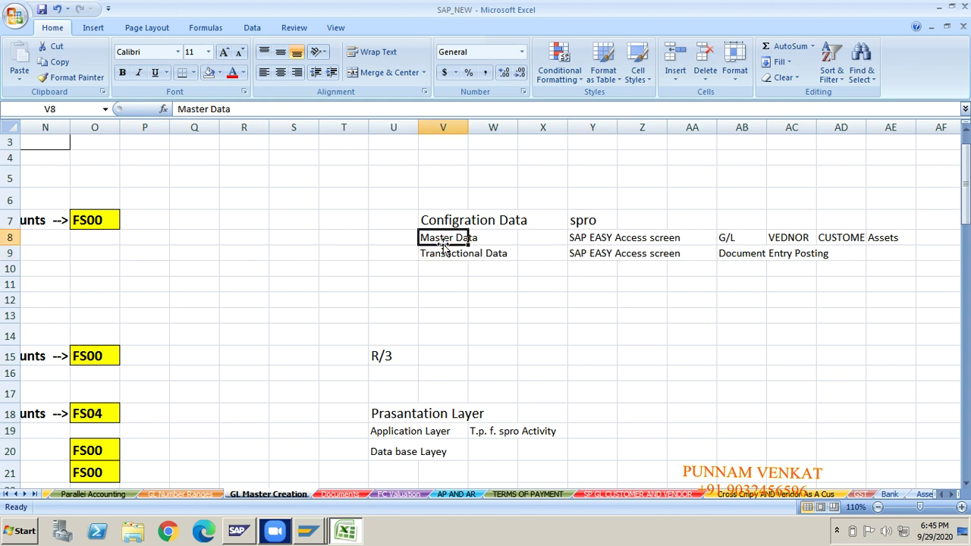
click(437, 254)
click(440, 240)
click(389, 419)
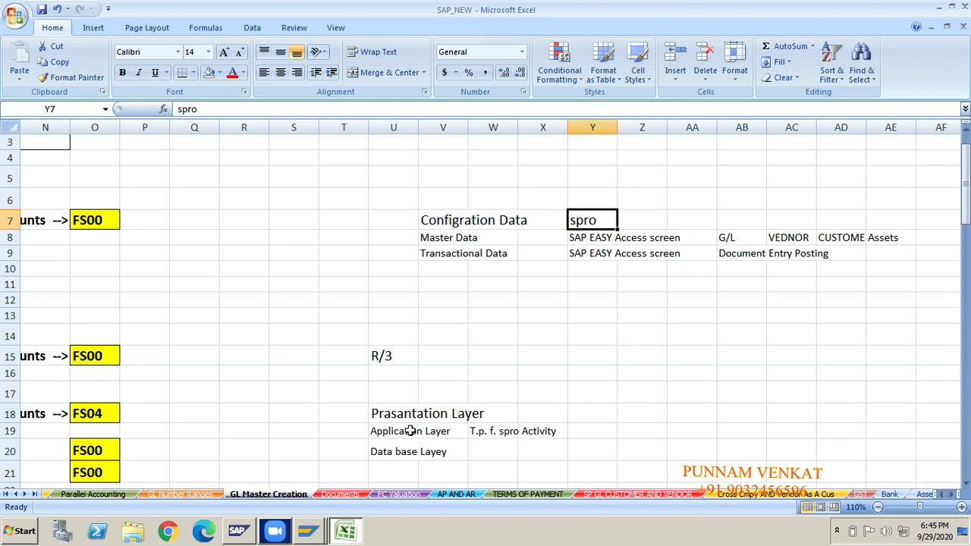
click(383, 434)
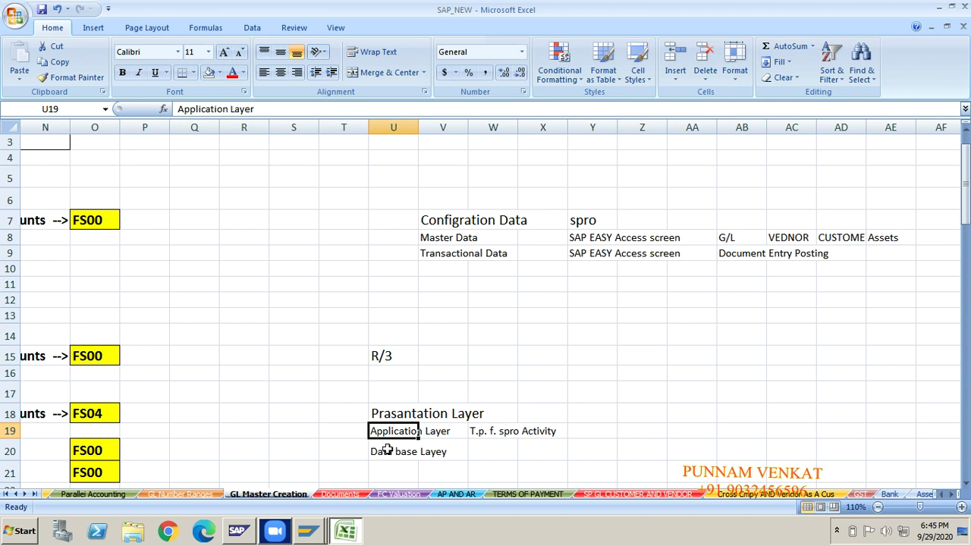
click(440, 226)
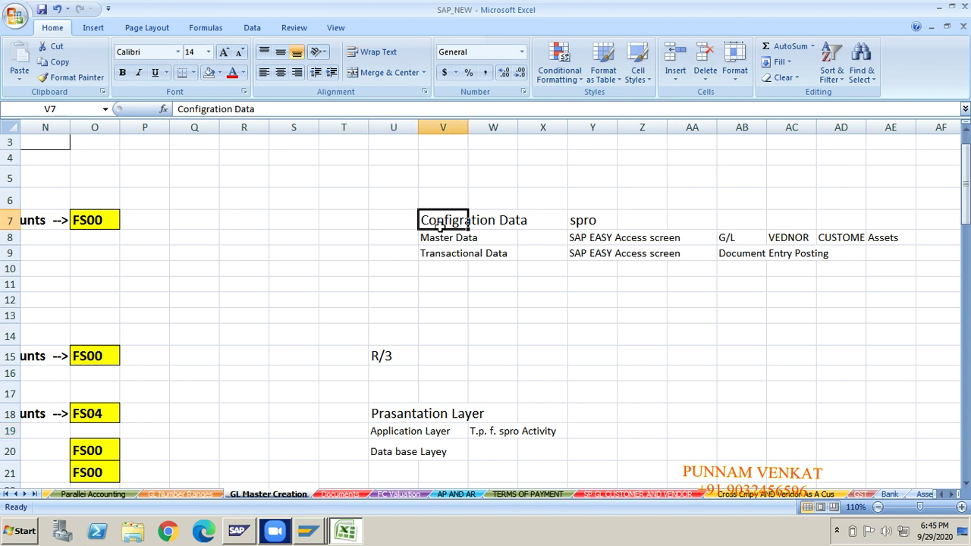
click(381, 455)
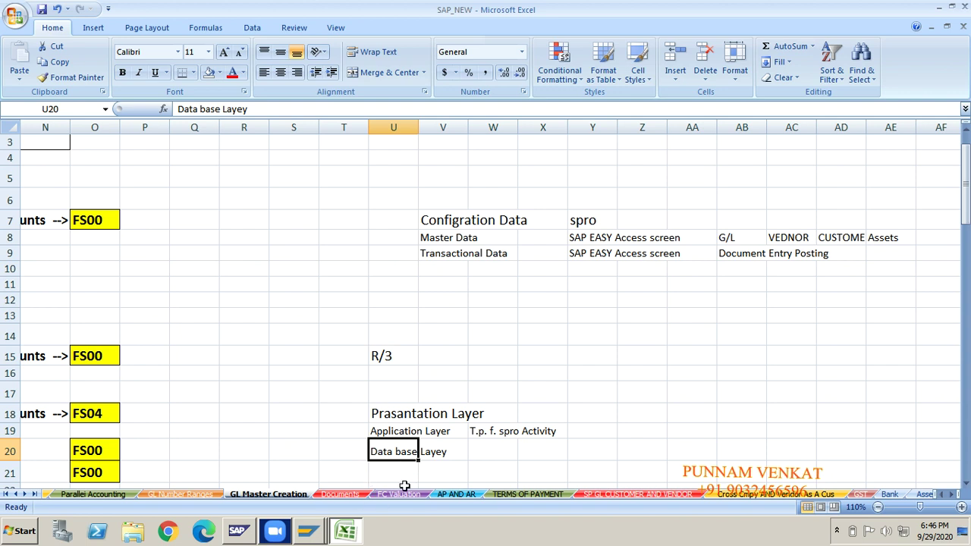
click(326, 170)
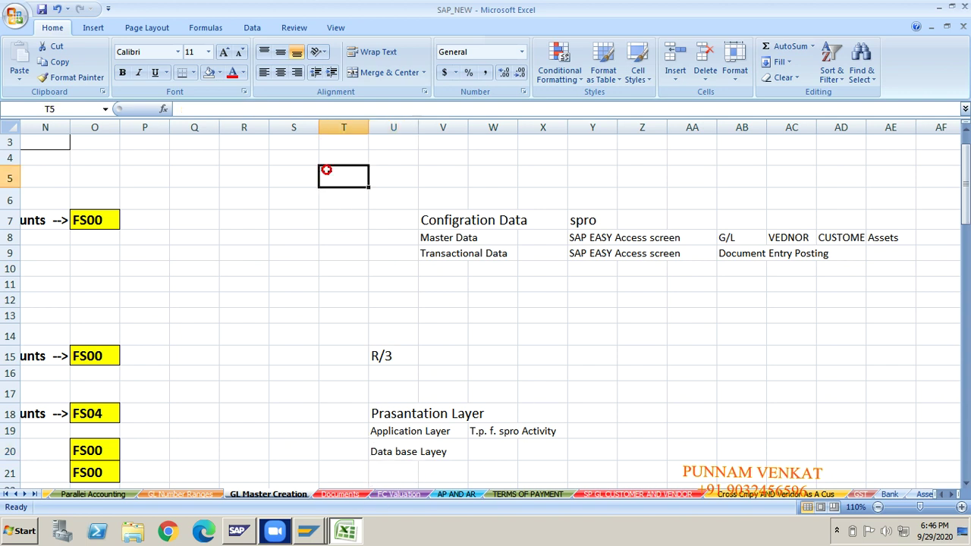
- Select the range T5:AG22 that covers the SAP data type and R/3 layer notes
key(shift+Right)
key(shift+Right)
key(shift+Right)
key(shift+Right)
key(shift+Right)
key(shift+Right)
key(shift+Right)
key(shift+Right)
key(shift+Right)
key(shift+Right)
key(shift+Right)
key(shift+Right)
key(shift+Right)
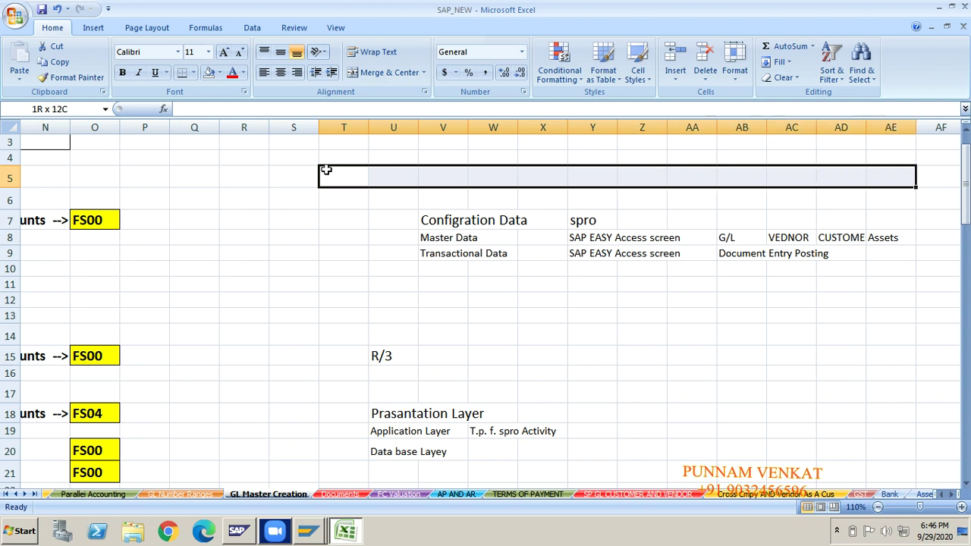
key(shift+Down)
key(shift+Down)
key(shift+Down)
key(shift+Down)
key(shift+Down)
key(shift+Down)
key(shift+Down)
key(shift+Down)
key(shift+Down)
key(shift+Down)
key(shift+Down)
key(shift+Down)
key(shift+Down)
key(shift+Down)
key(shift+Down)
key(shift+Down)
key(shift+Down)
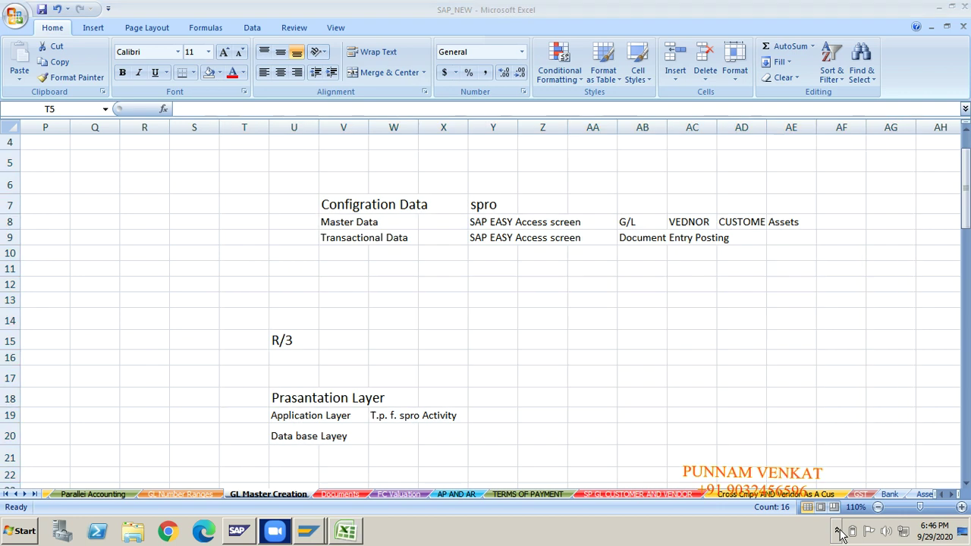
click(840, 532)
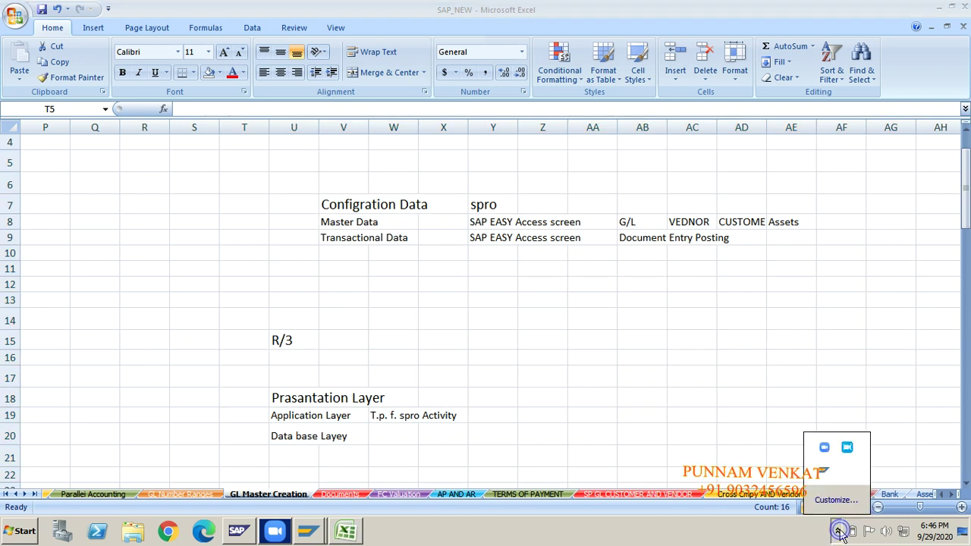
click(722, 423)
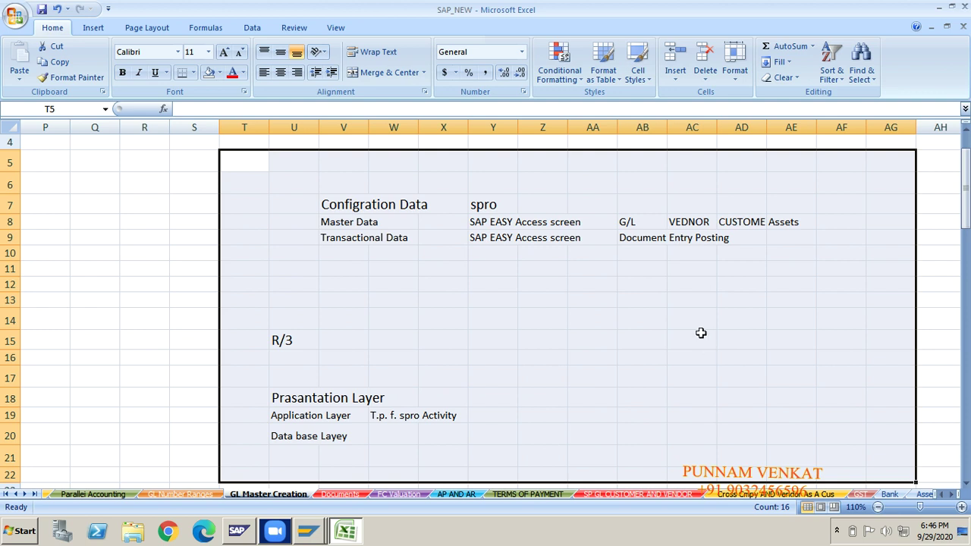
- Compare the Configuration Data, Master Data and Transactional Data entries in rows 7 to 9 of the notes
click(640, 232)
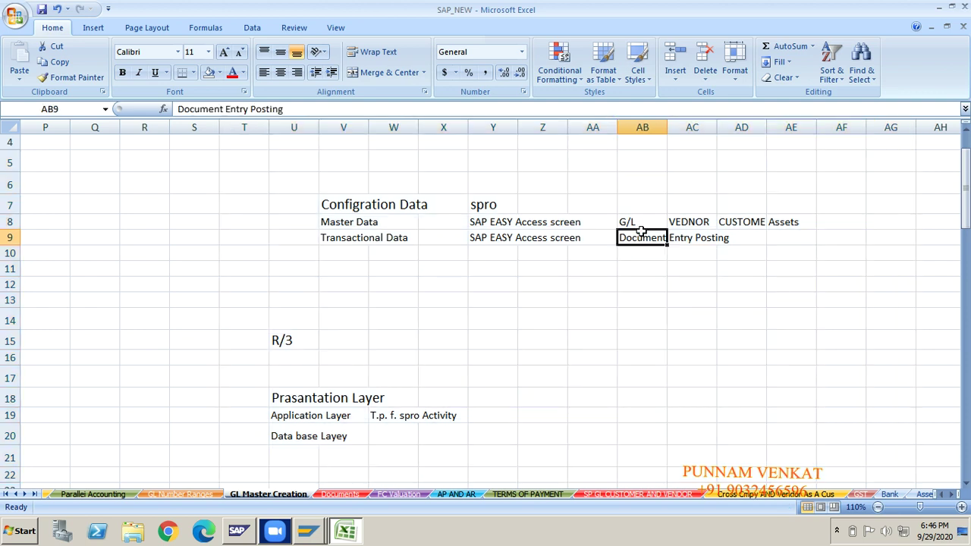
key(Up)
key(Left)
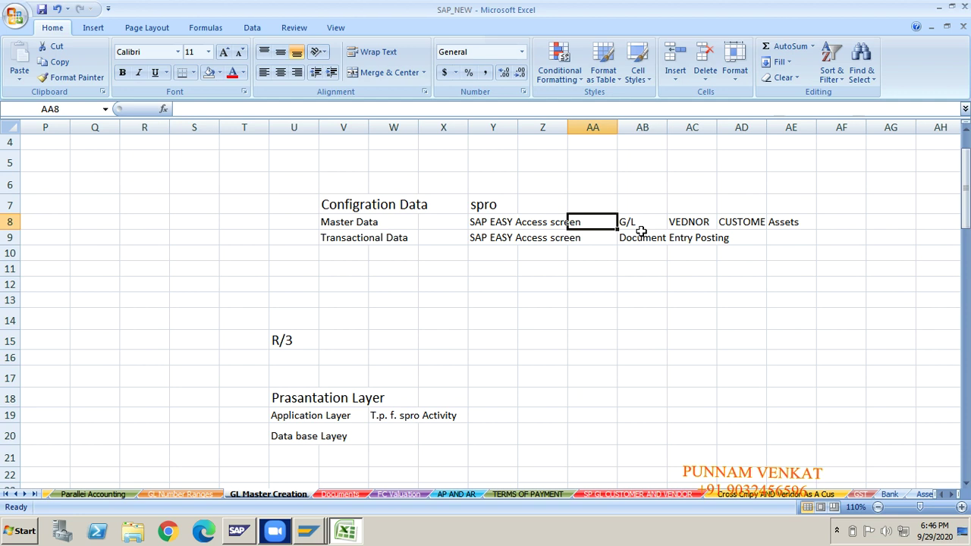
key(Left)
key(Left)
key(Left)
key(Left)
key(Left)
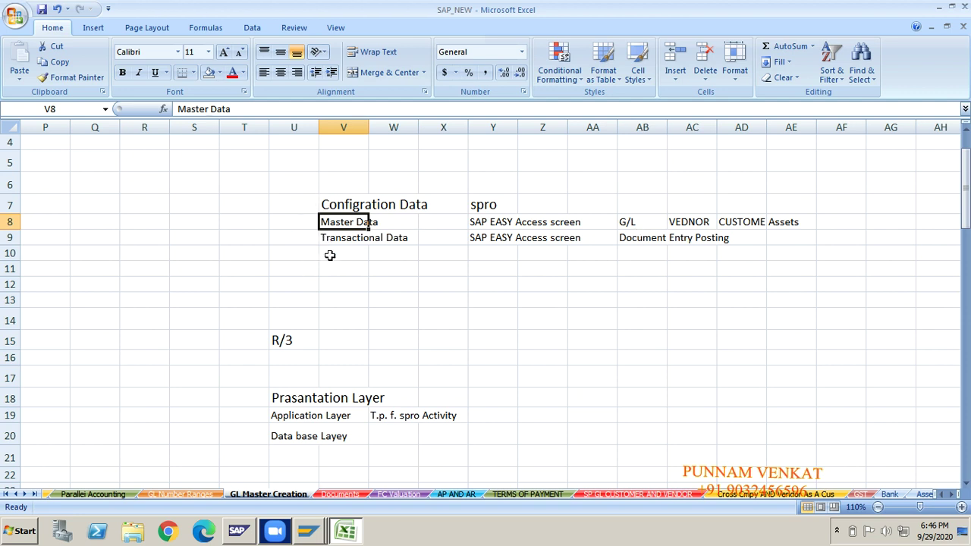
click(652, 242)
click(339, 240)
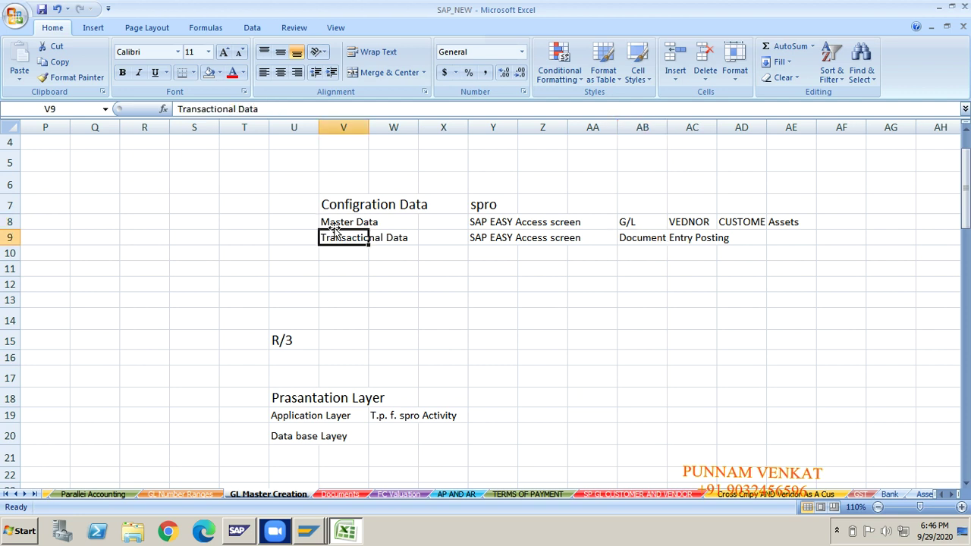
click(329, 223)
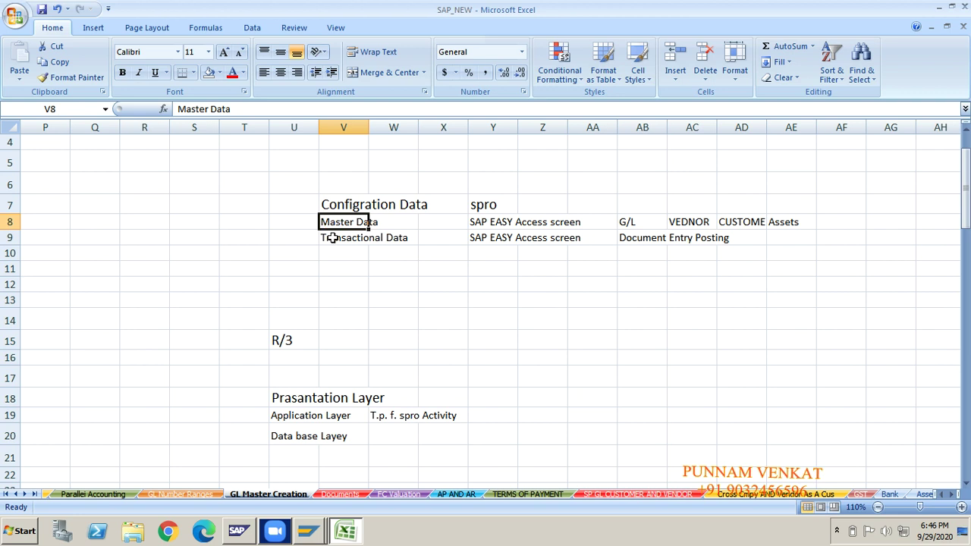
click(330, 238)
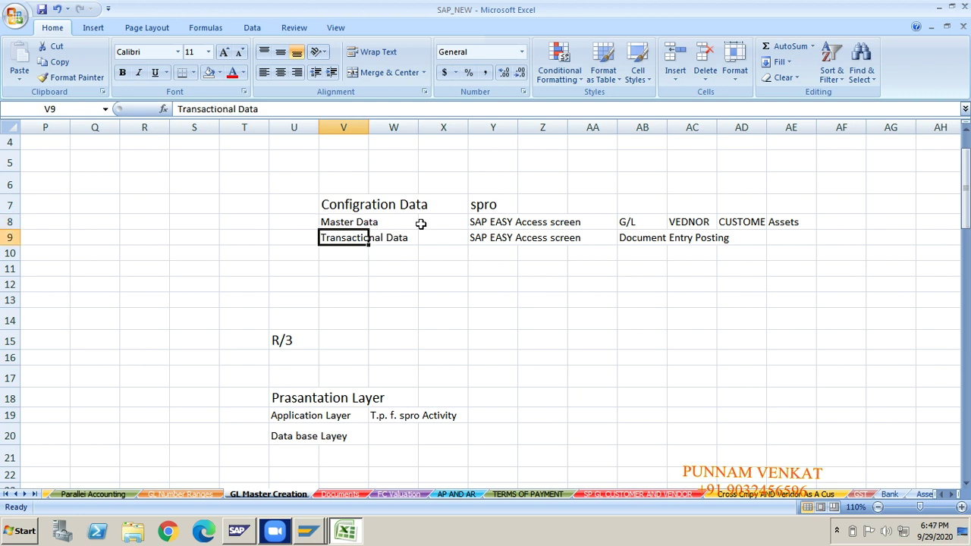
click(341, 203)
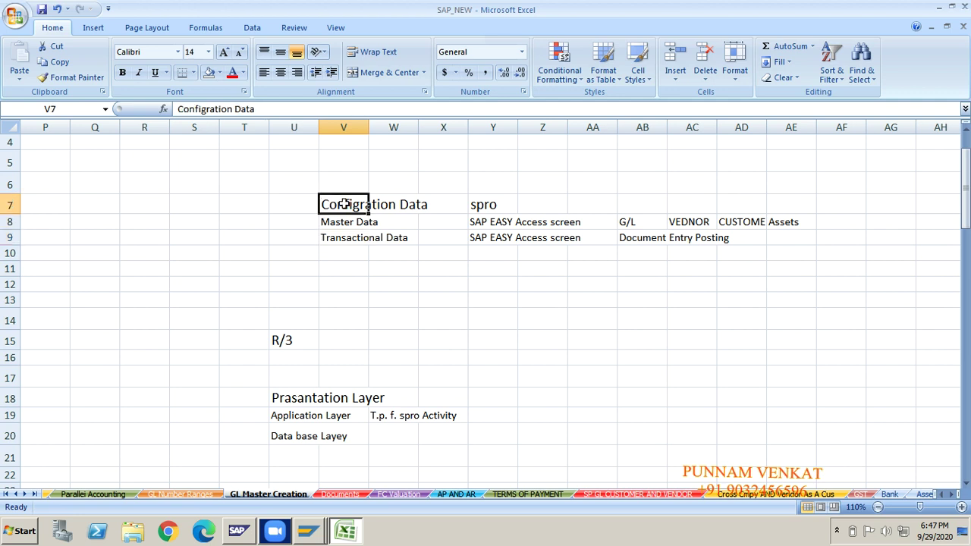
click(334, 221)
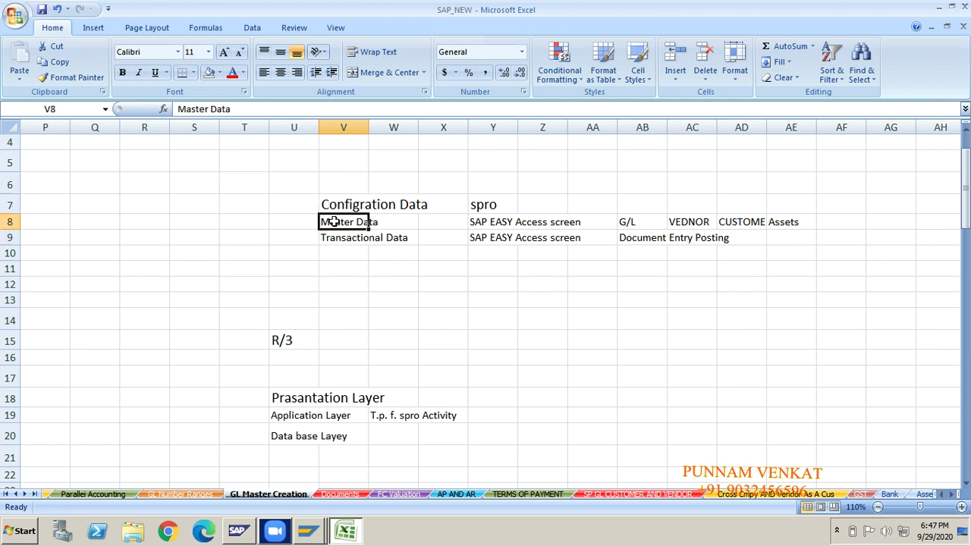
click(338, 240)
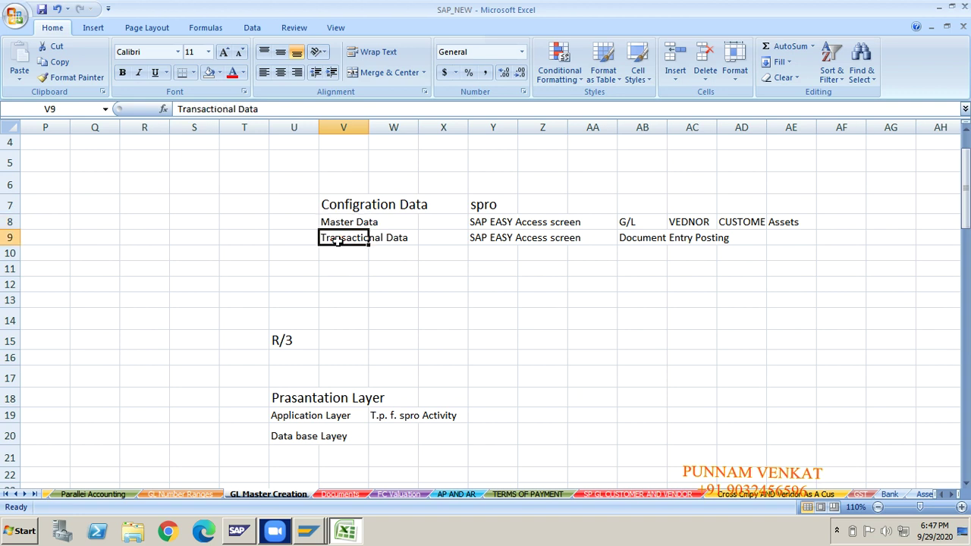
click(327, 222)
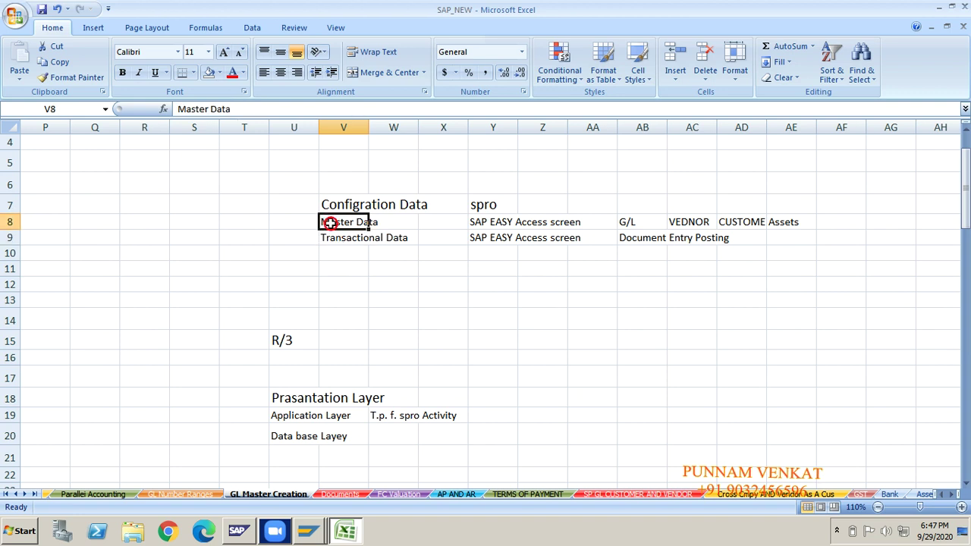
- Review the G/L, vendor, customer and asset examples of master data against the Document Entry Posting example of transactional data
click(640, 223)
click(685, 226)
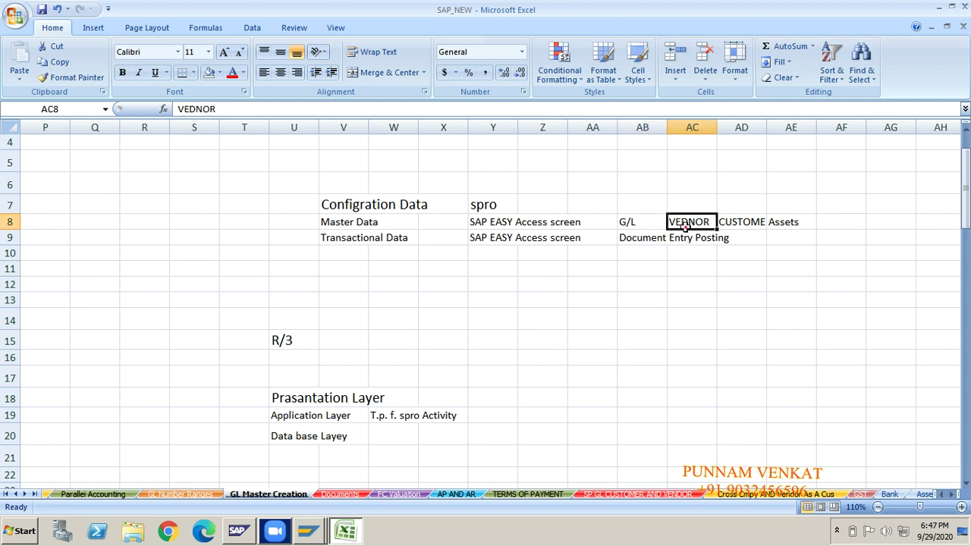
click(739, 222)
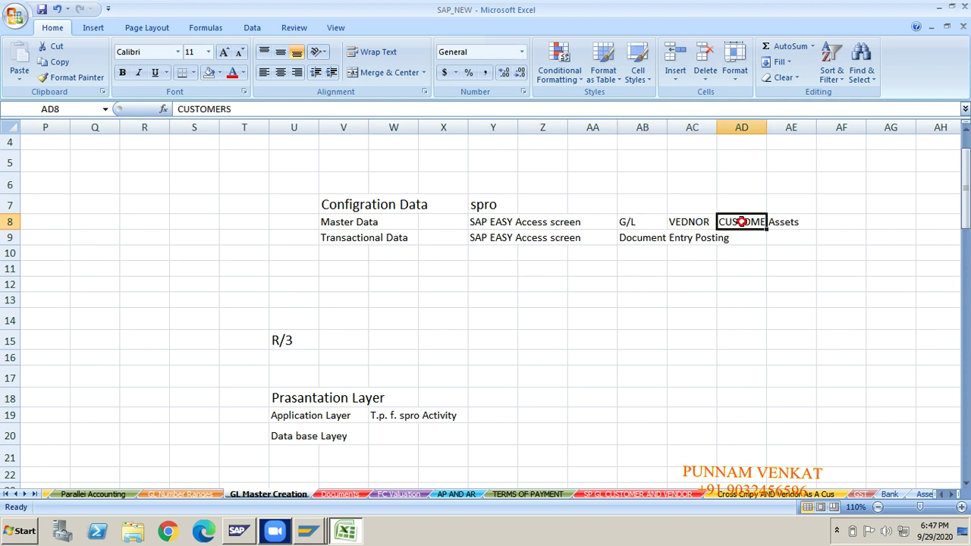
click(783, 228)
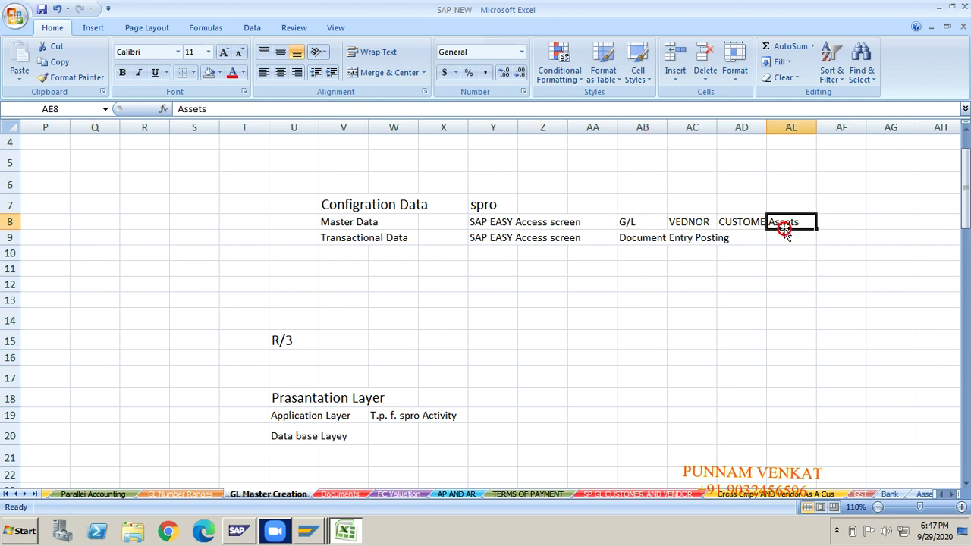
click(336, 240)
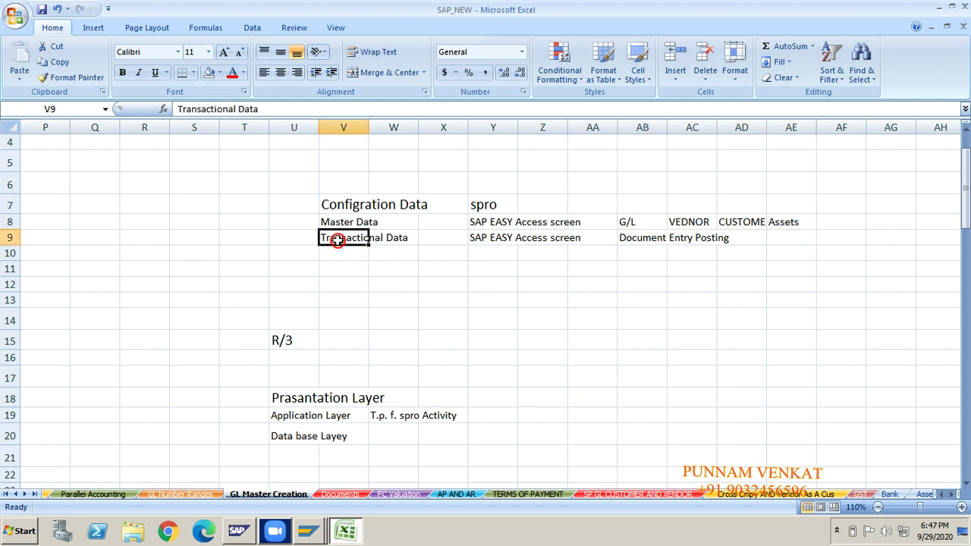
click(631, 238)
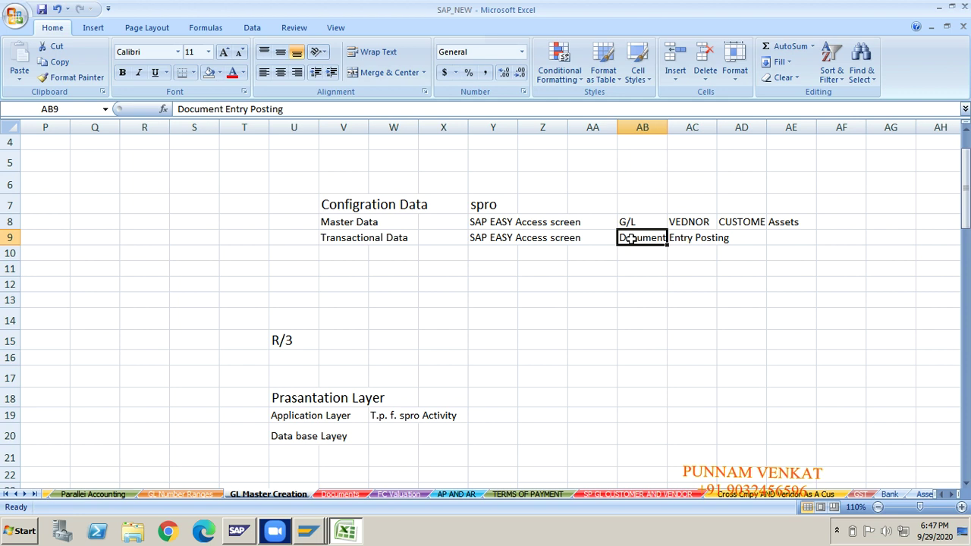
click(404, 205)
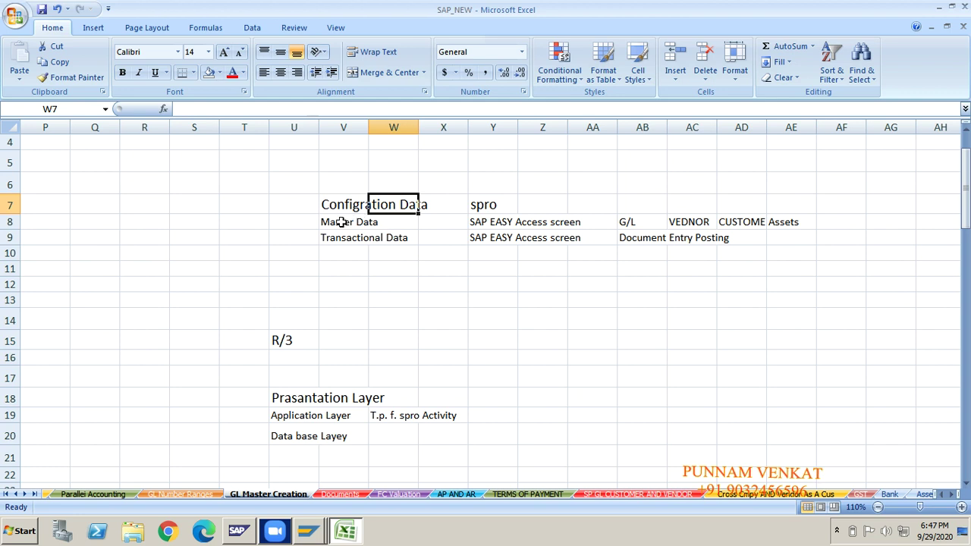
click(342, 221)
click(339, 238)
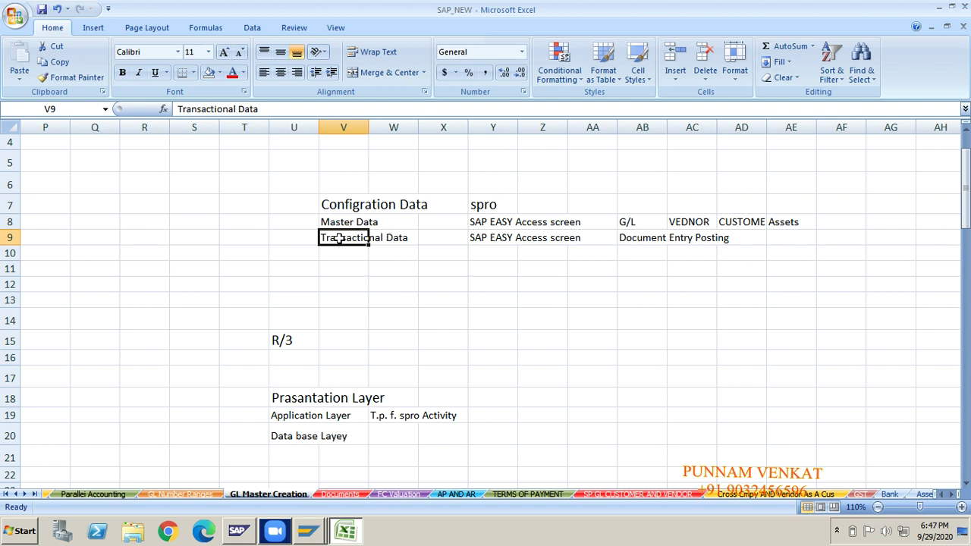
key(Down)
key(Down)
key(Down)
key(Down)
key(Down)
key(Left)
key(Left)
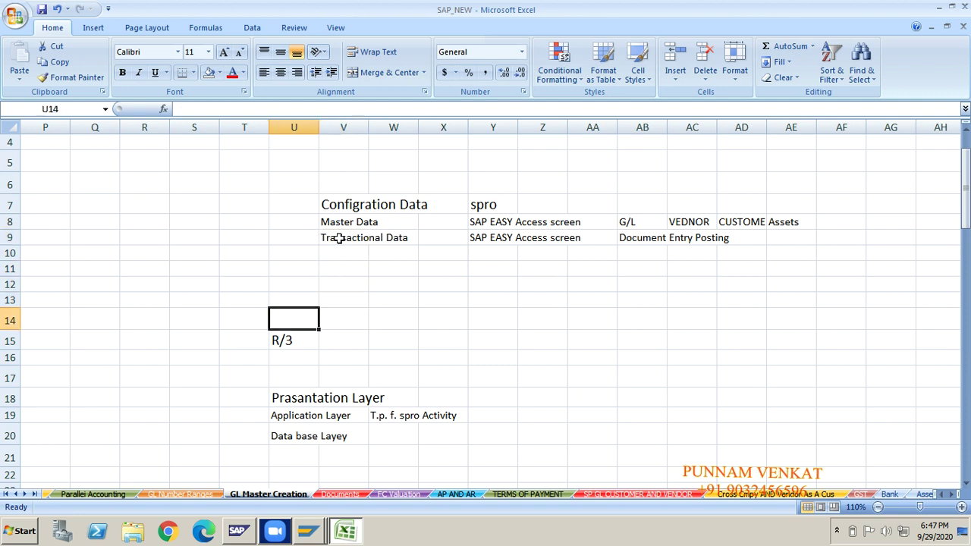
key(Up)
key(Up)
key(Up)
key(Up)
key(Up)
key(Right)
key(Right)
key(Right)
key(Right)
key(Right)
key(Right)
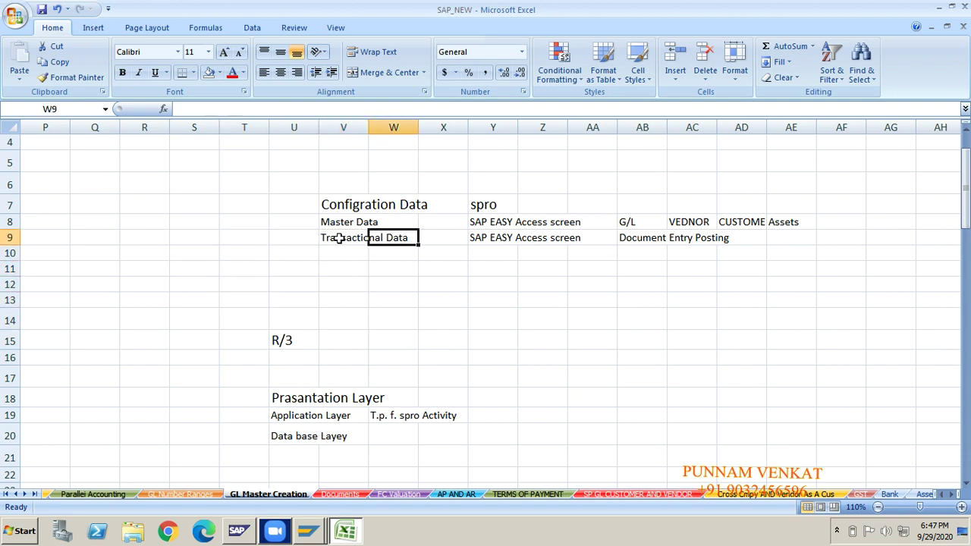
key(Right)
key(Right)
key(Up)
key(Left)
key(Left)
key(Left)
key(Left)
key(Left)
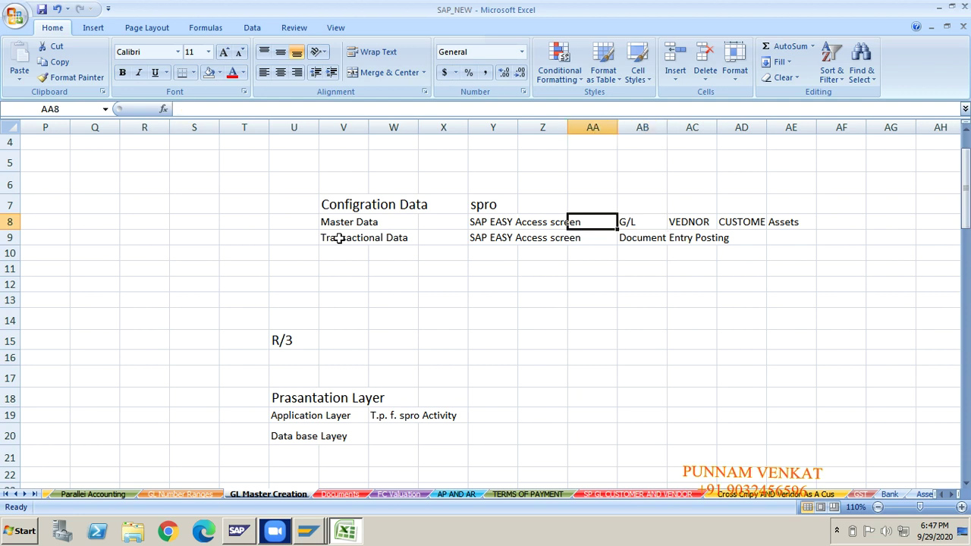
- Return to the Create G/L Master section in column A and examine its menu path and account list
key(Left)
key(Left)
key(Left)
key(Left)
key(Left)
key(Left)
key(Left)
key(Left)
key(Left)
key(Left)
key(Left)
key(Left)
key(Left)
key(Left)
key(Left)
key(Left)
key(Left)
key(Left)
key(Left)
key(Left)
key(Up)
key(Up)
key(Up)
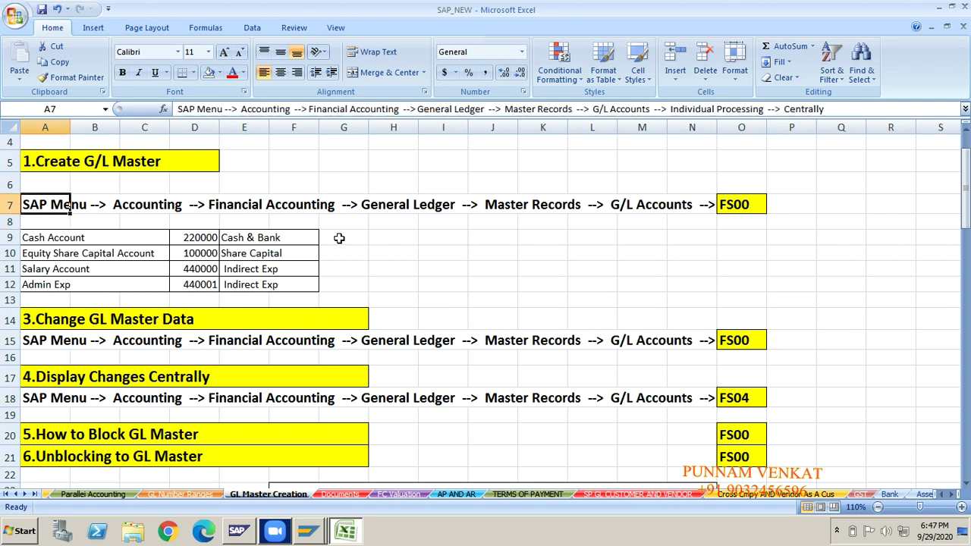
key(Up)
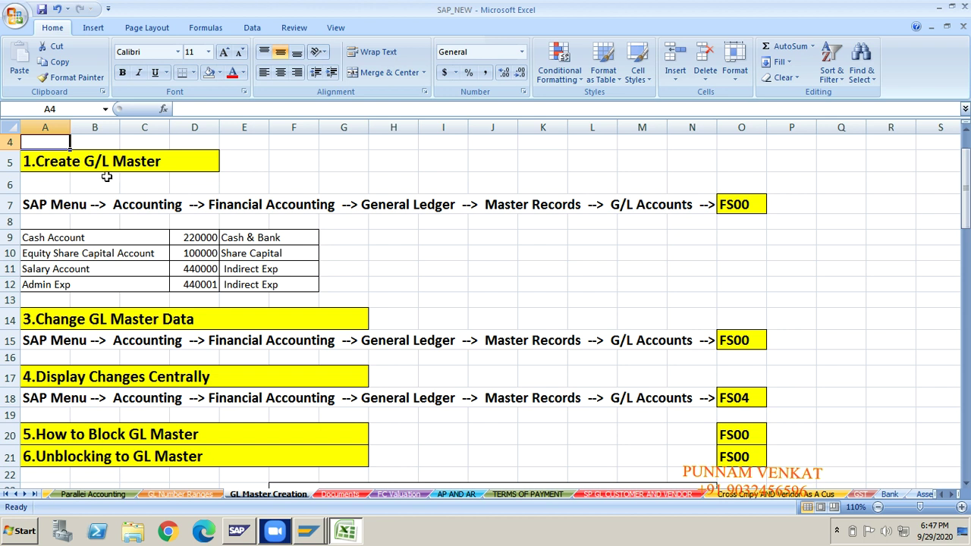
click(72, 238)
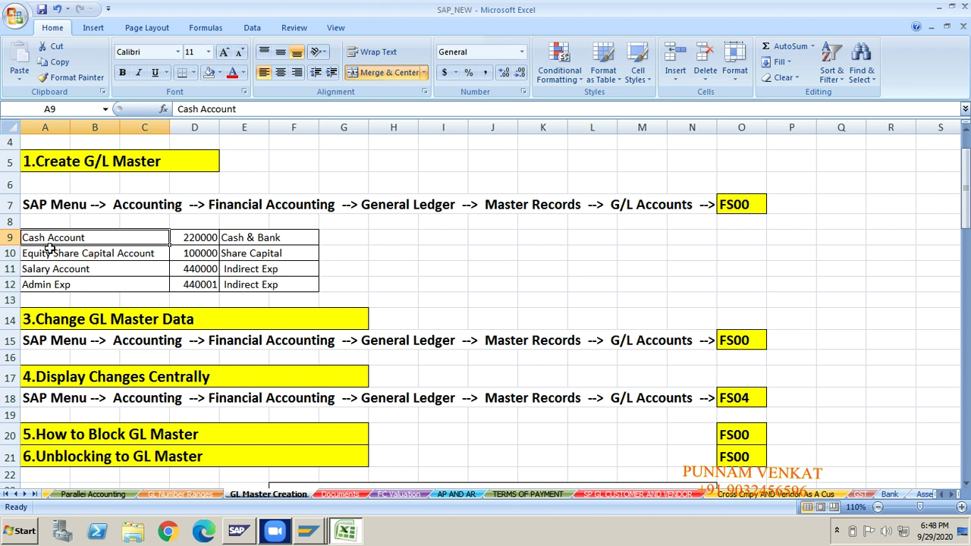
- Fill the Admin Exp cell and its Indirect Exp cell in row 12 with a light blue theme color
click(49, 286)
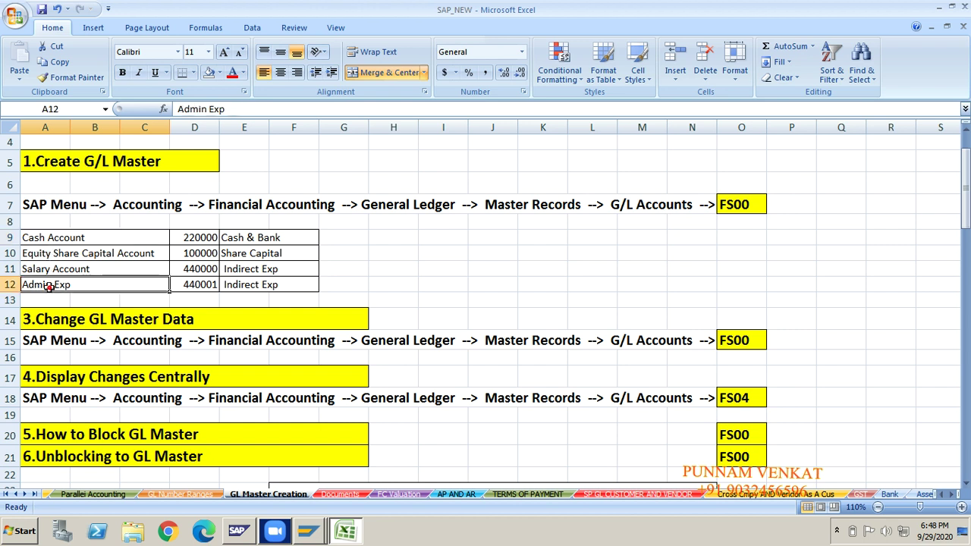
click(220, 73)
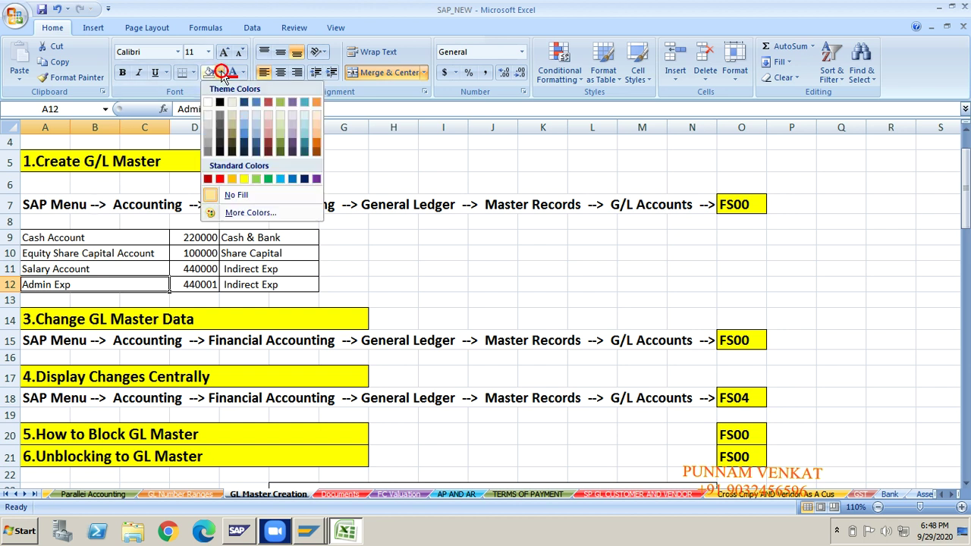
click(256, 141)
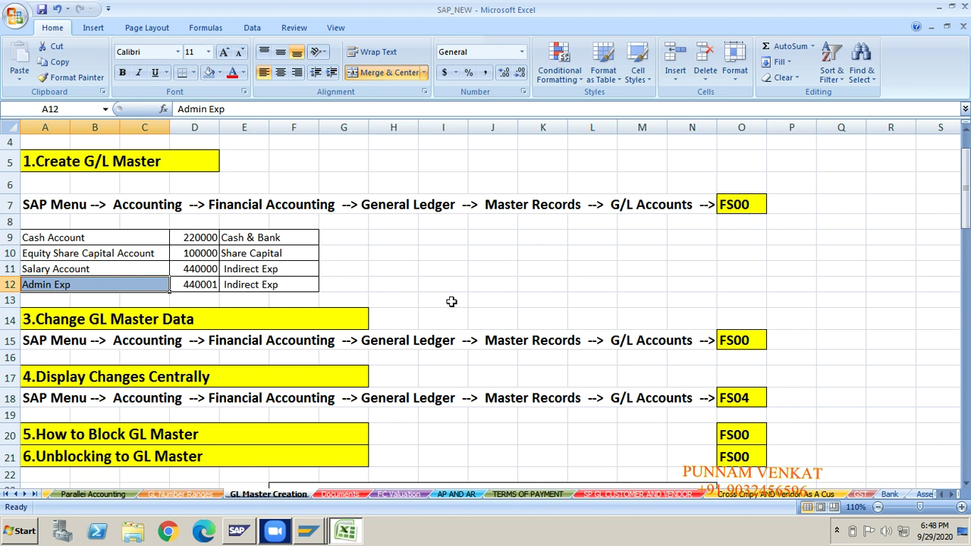
click(744, 269)
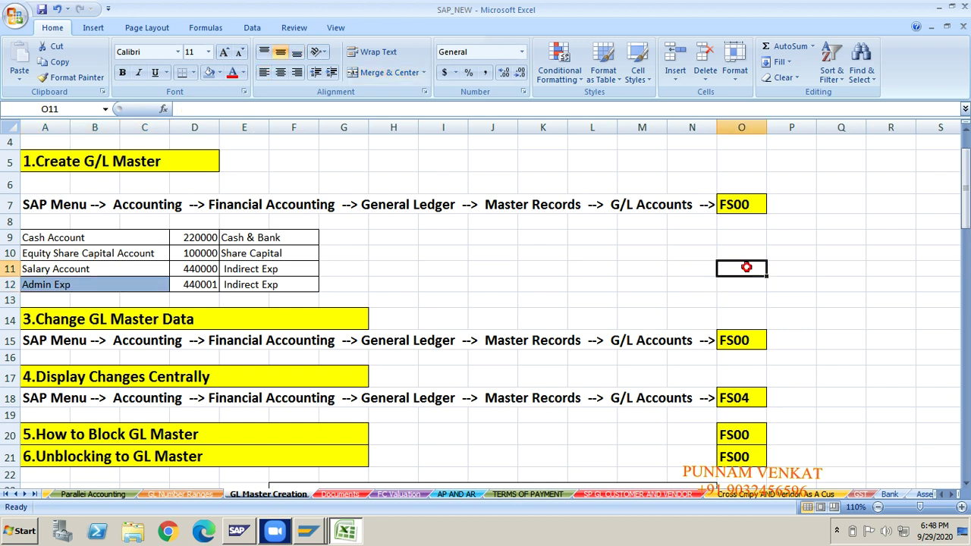
click(258, 289)
click(293, 283)
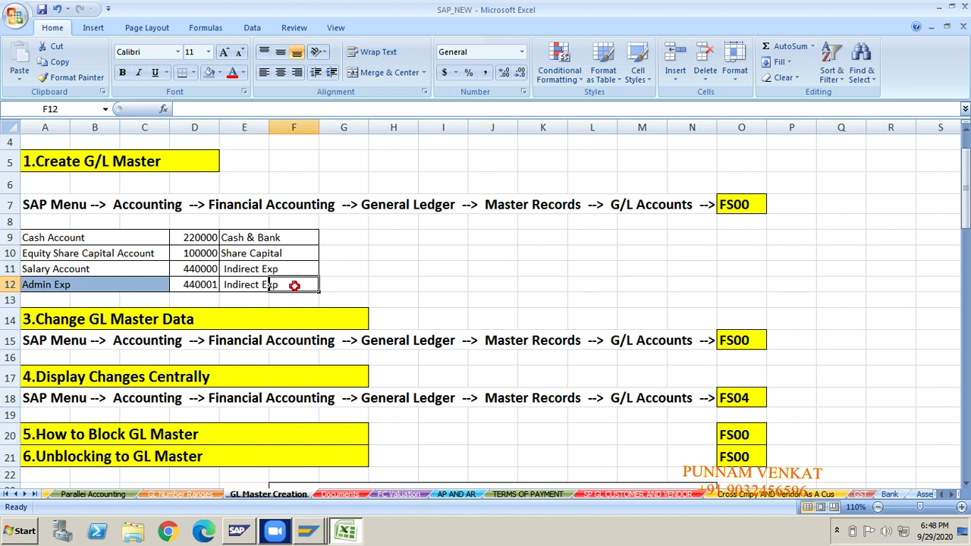
click(228, 285)
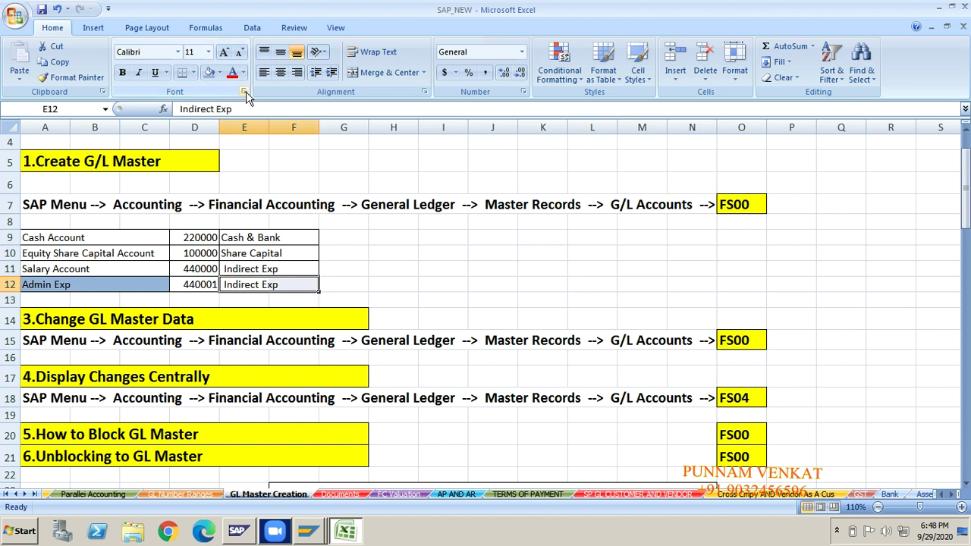
click(209, 72)
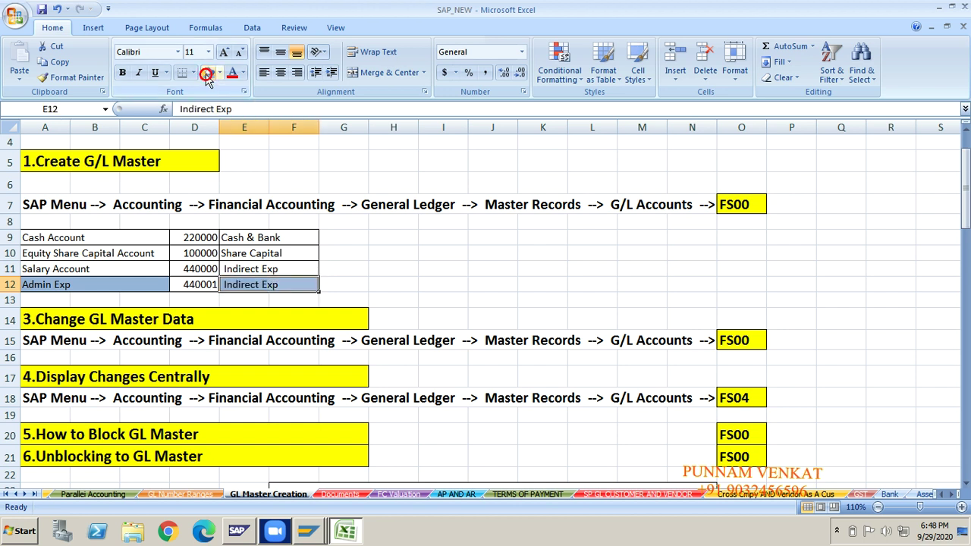
click(391, 240)
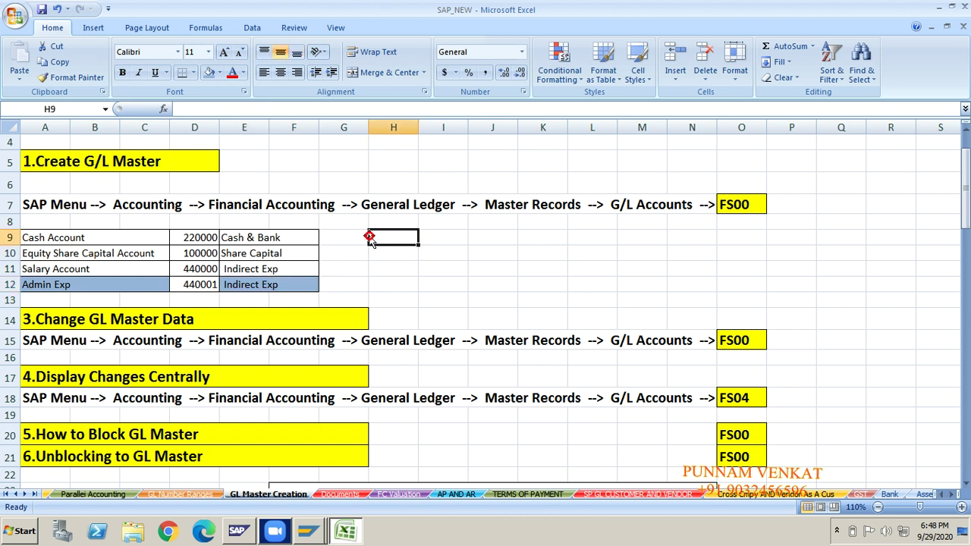
- Examine the Admin Exp entry in row 12, covering its account name, account number and Indirect Exp group
click(62, 286)
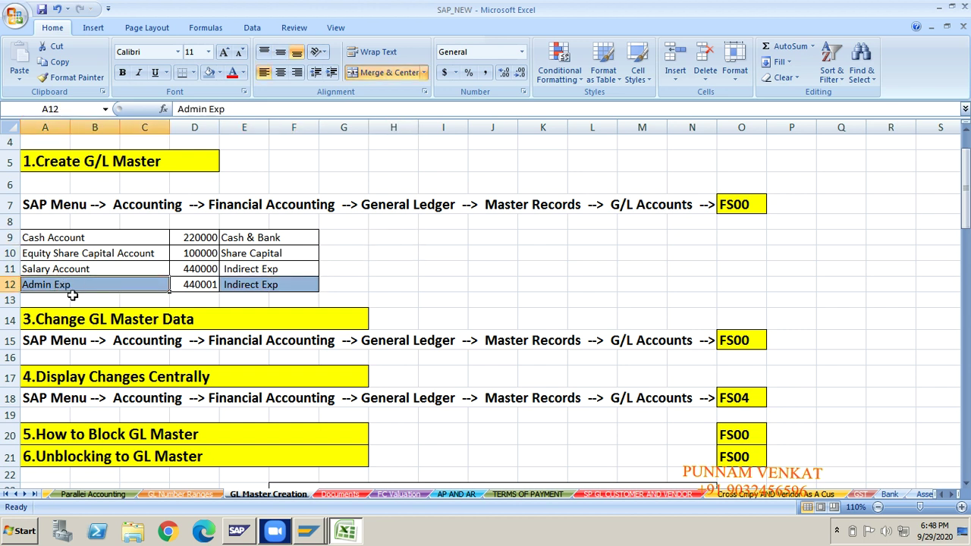
click(252, 288)
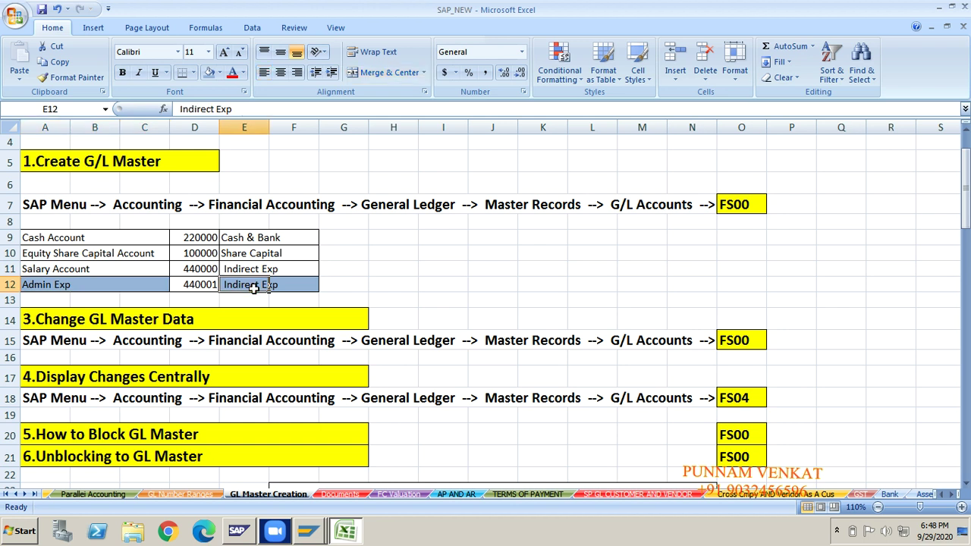
click(307, 531)
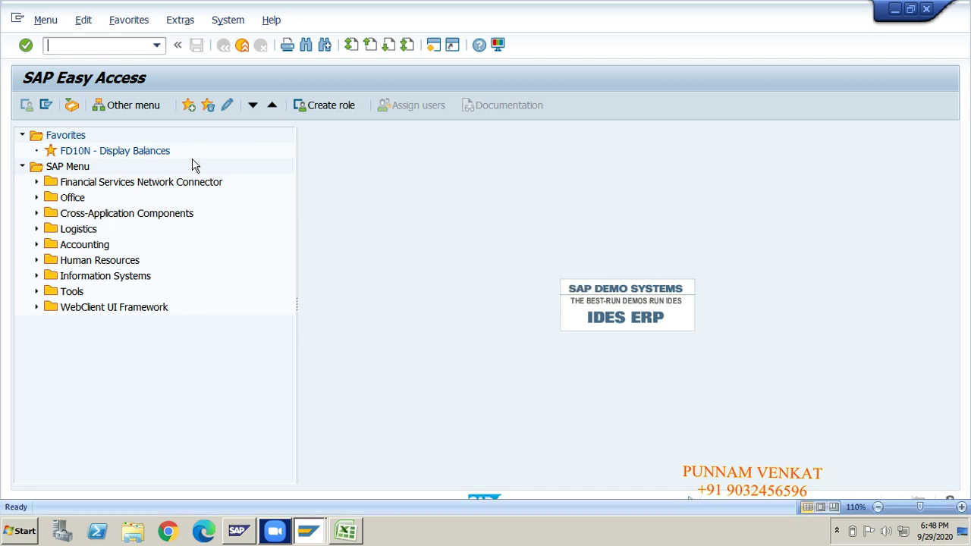
key(alt+Tab)
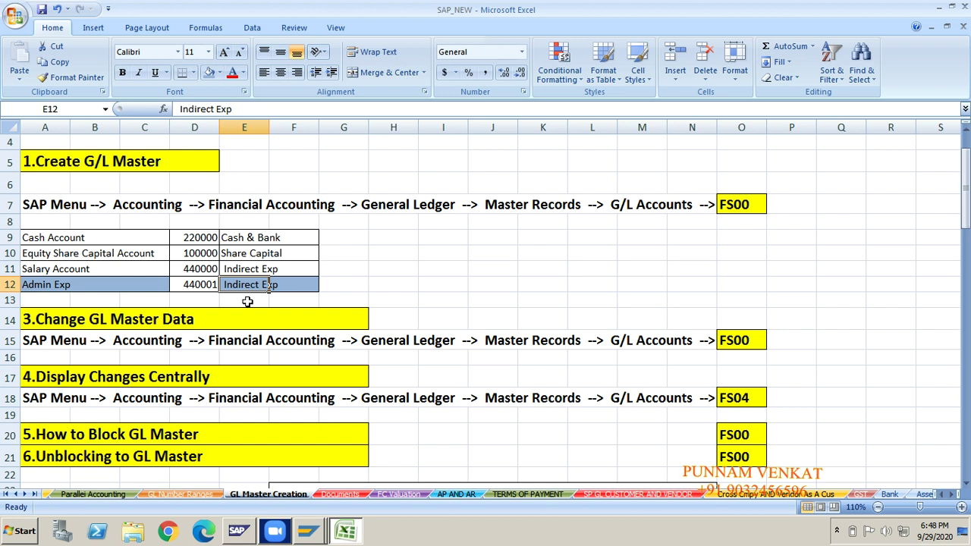
click(110, 300)
click(78, 286)
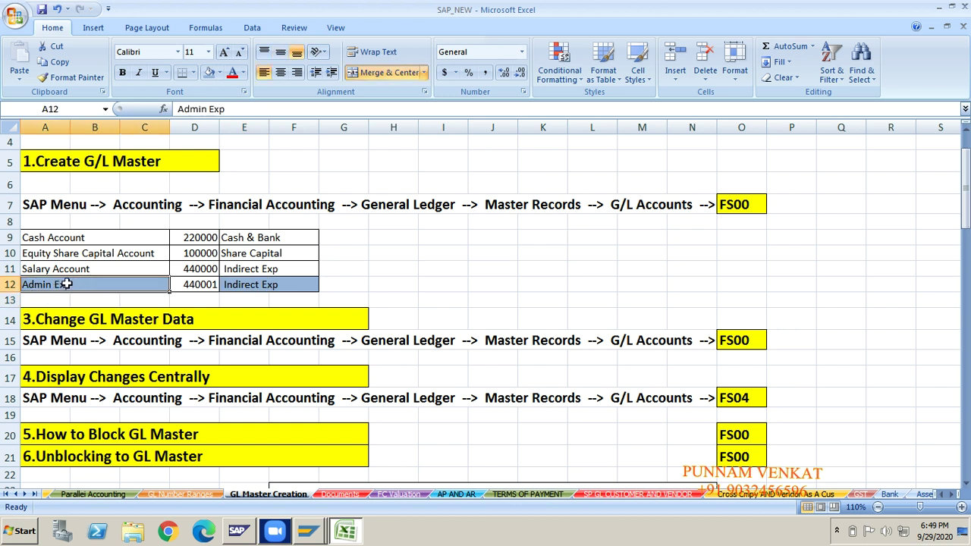
ctrl+click(246, 287)
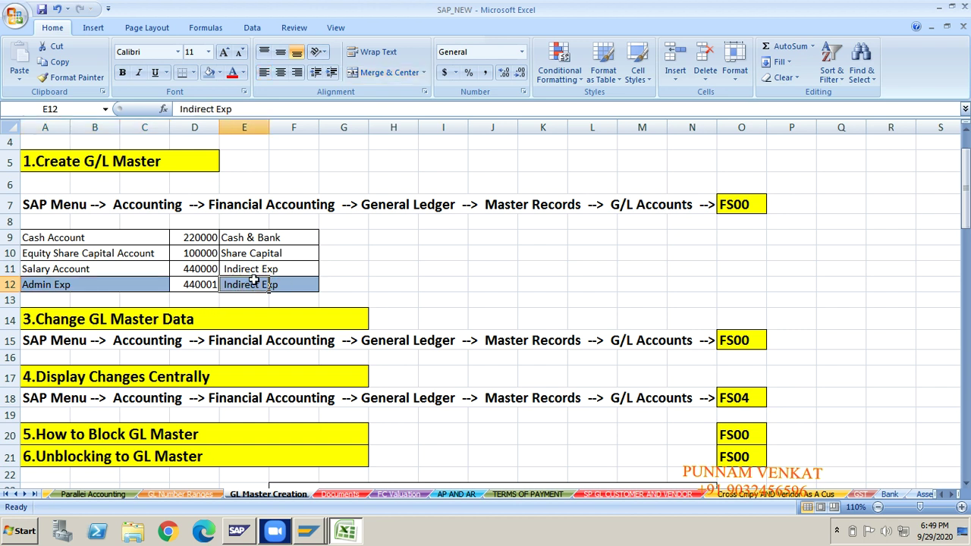
ctrl+click(188, 285)
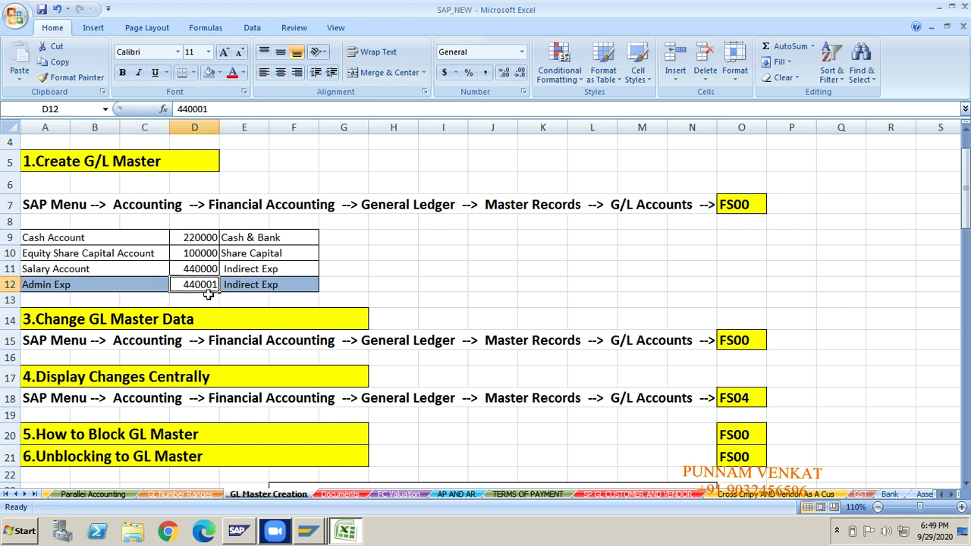
- Switch to SAP and open the G/L Account Groups overview with transaction OBD4
key(alt+Tab)
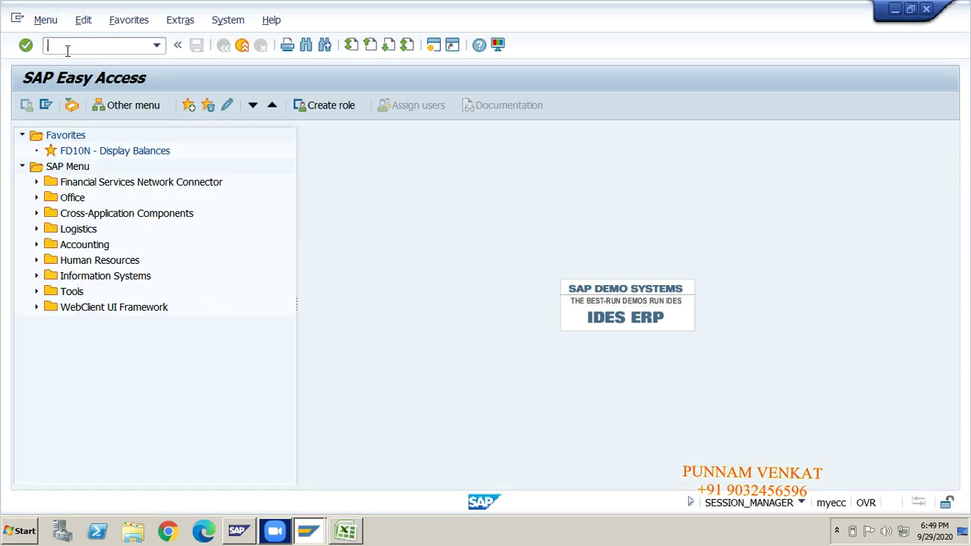
click(68, 47)
text(obd4)
key(Return)
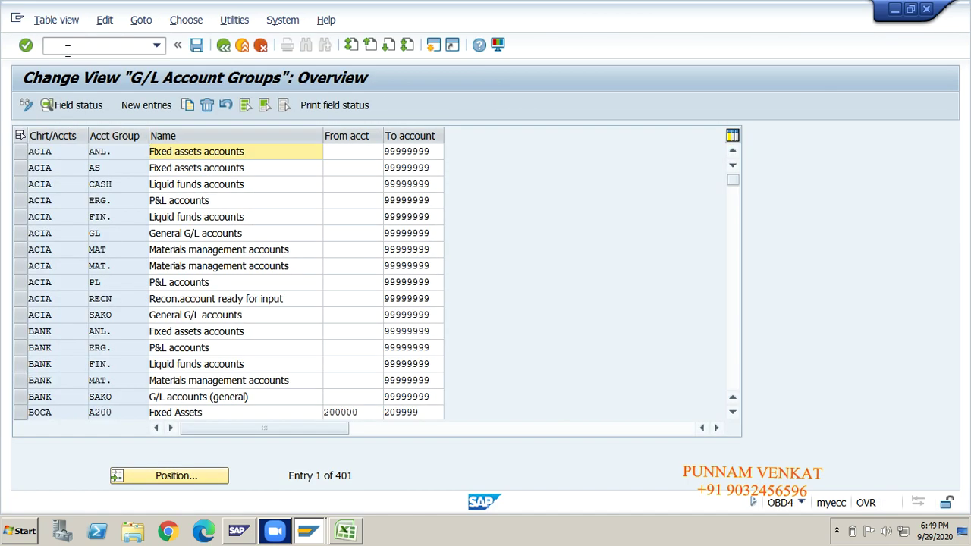
- Position the account groups list on chart of accounts GMOC
click(161, 478)
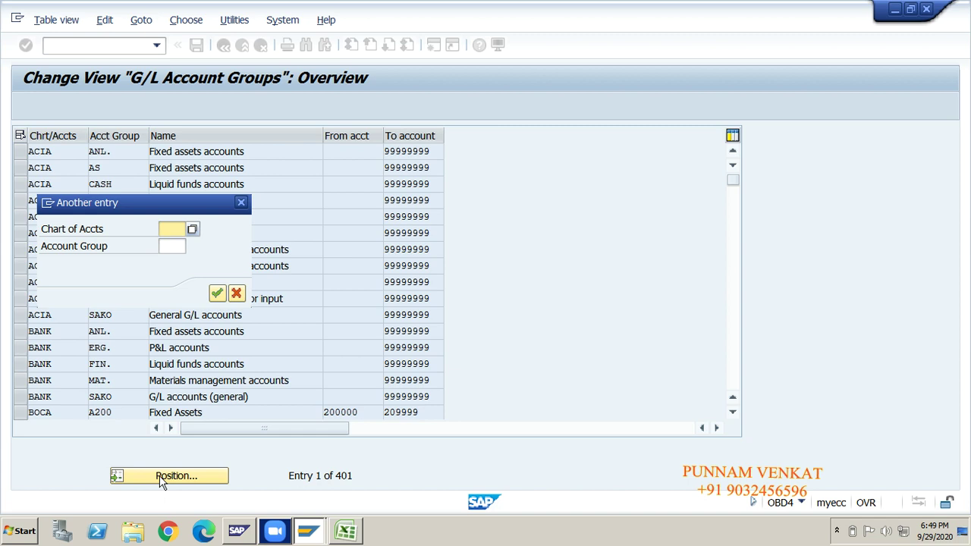
text(g)
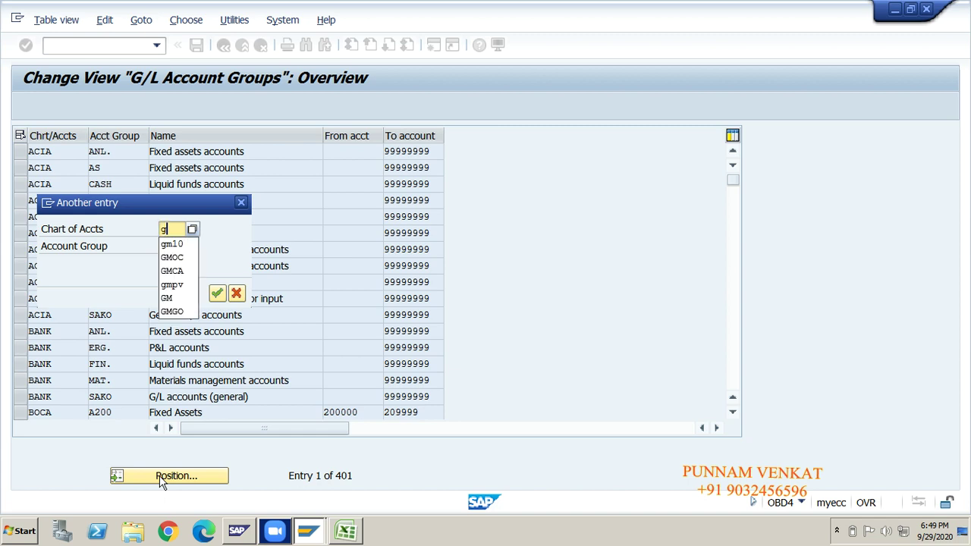
text(moc)
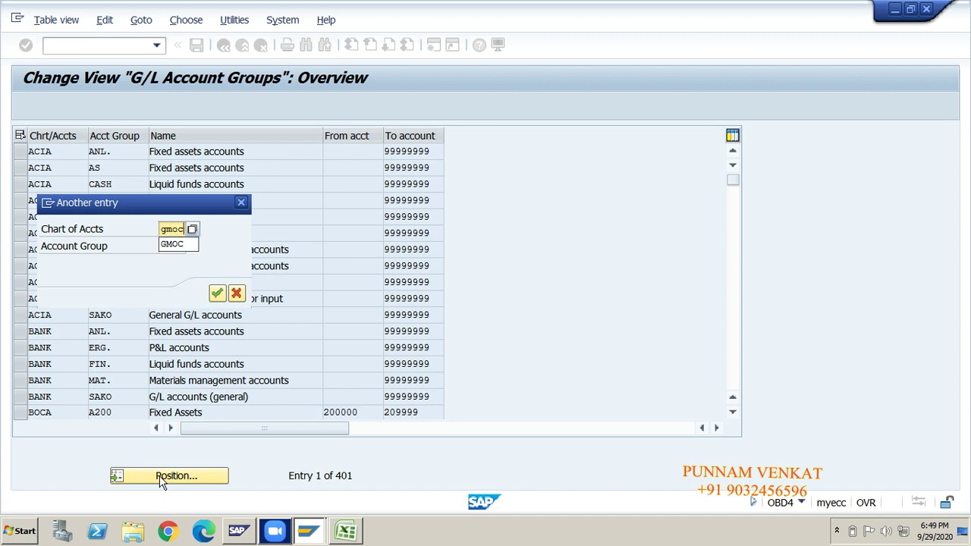
key(BackSpace)
key(BackSpace)
key(BackSpace)
key(BackSpace)
text(GMCO)
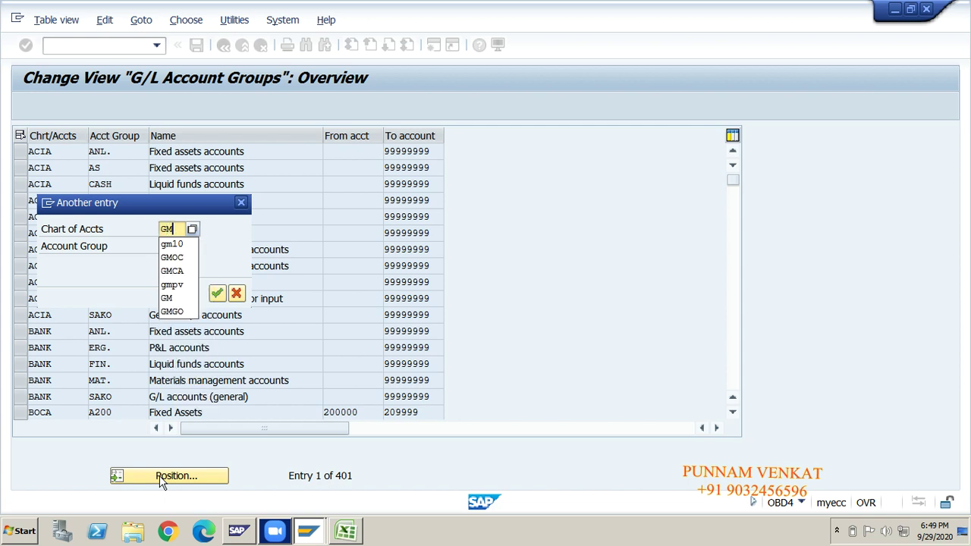
key(BackSpace)
key(BackSpace)
text(OC)
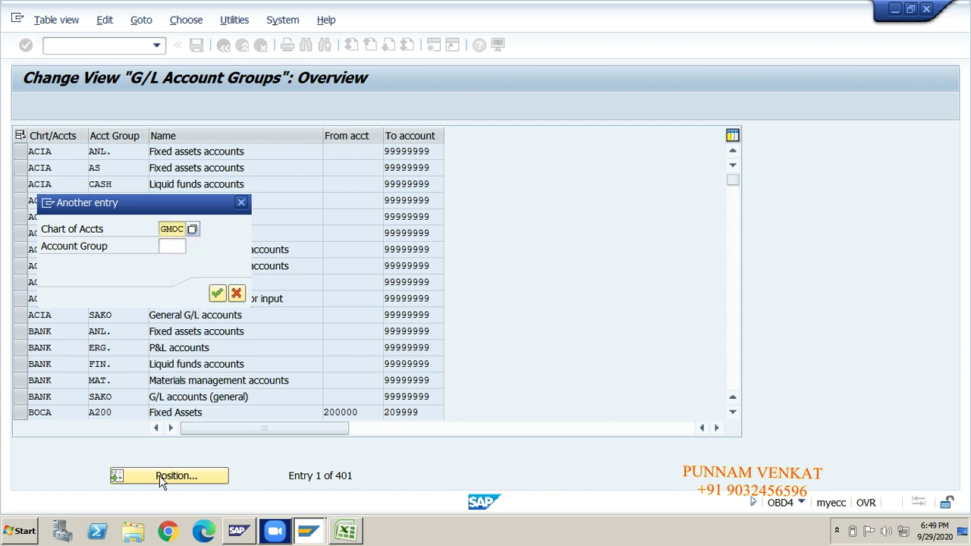
key(Return)
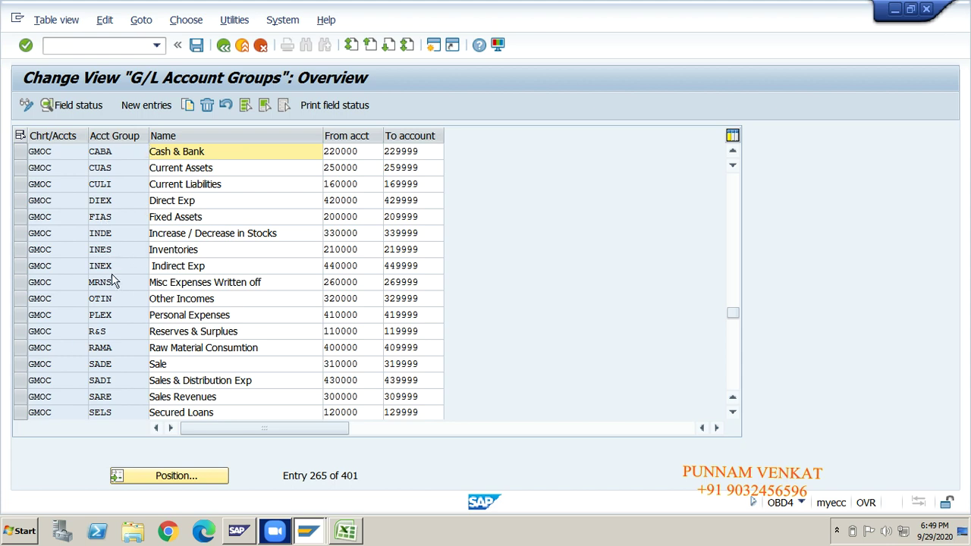
- Examine the Indirect Exp account group (INEX) and the start and end of its account number range
click(21, 267)
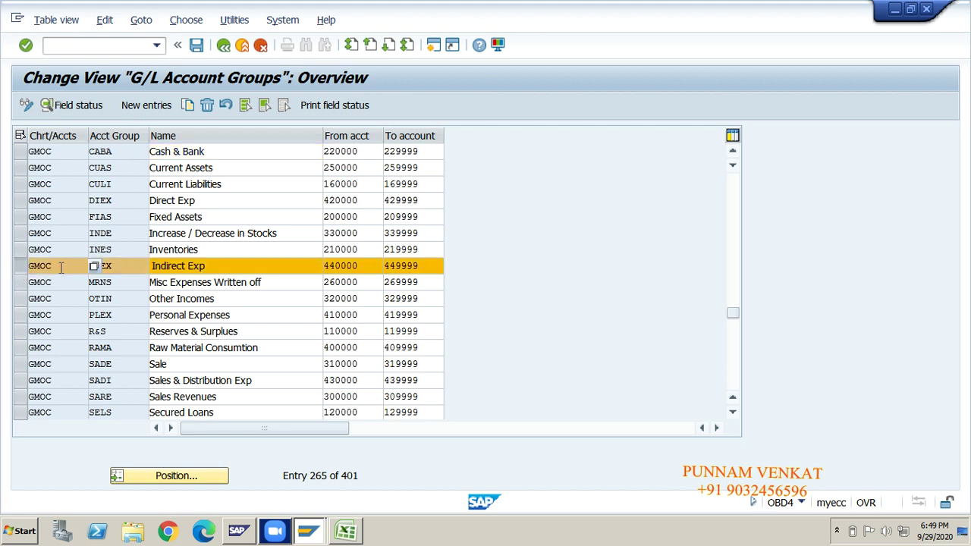
click(216, 267)
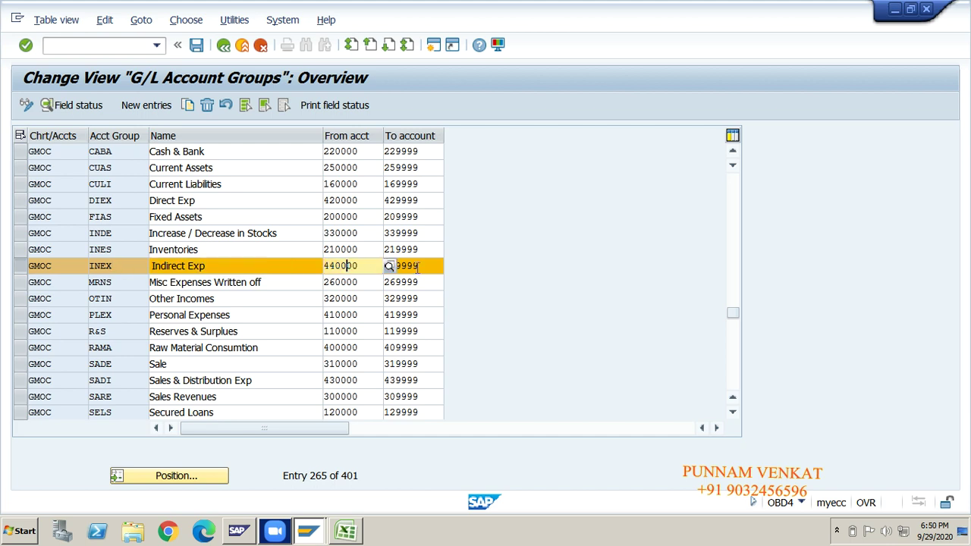
click(417, 267)
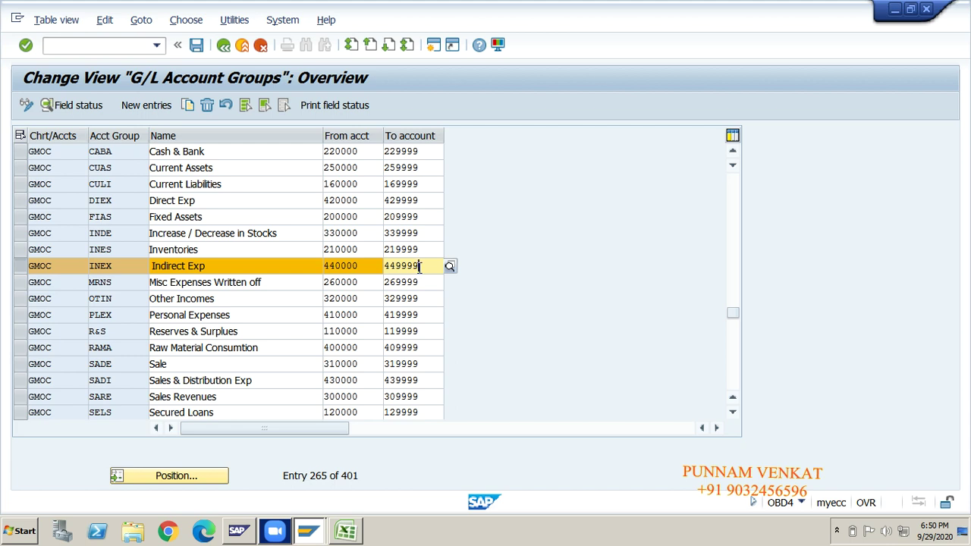
click(340, 267)
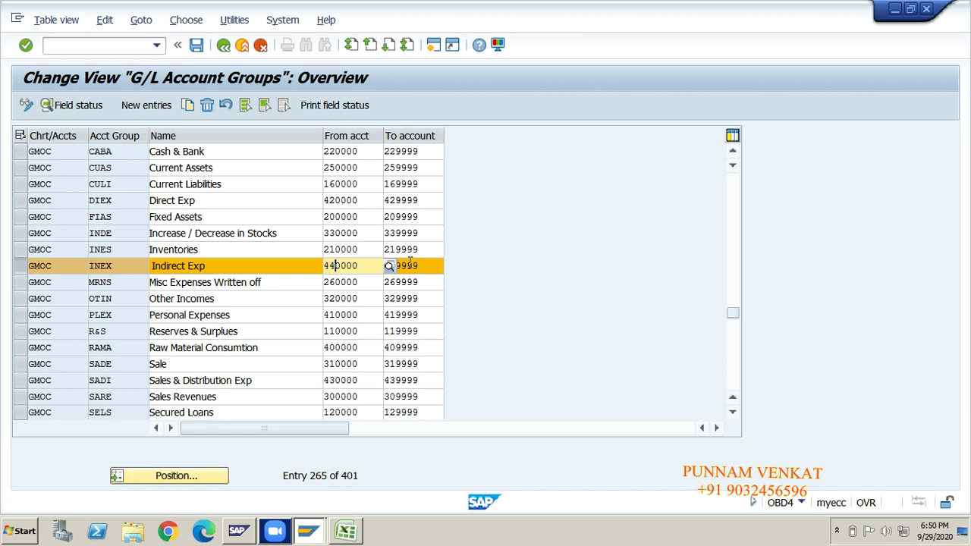
click(418, 262)
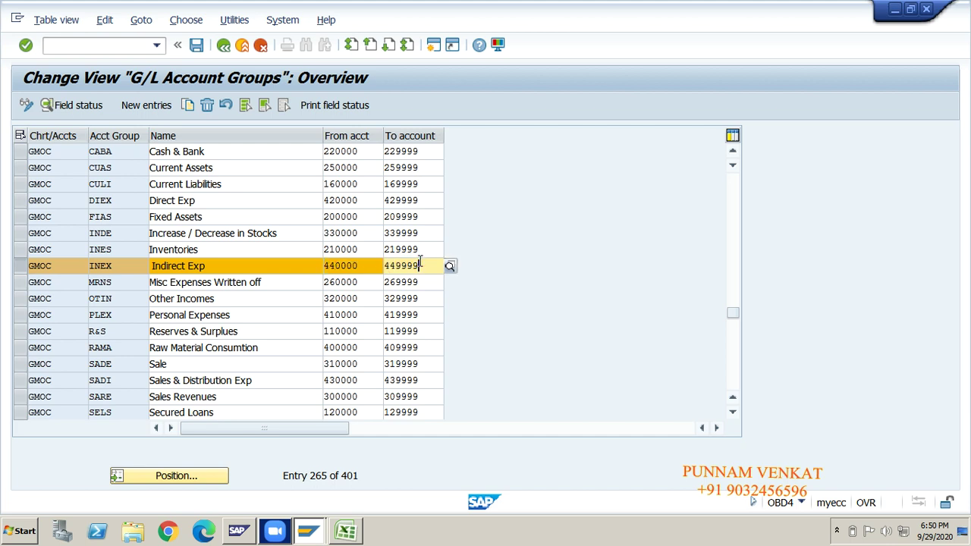
click(232, 265)
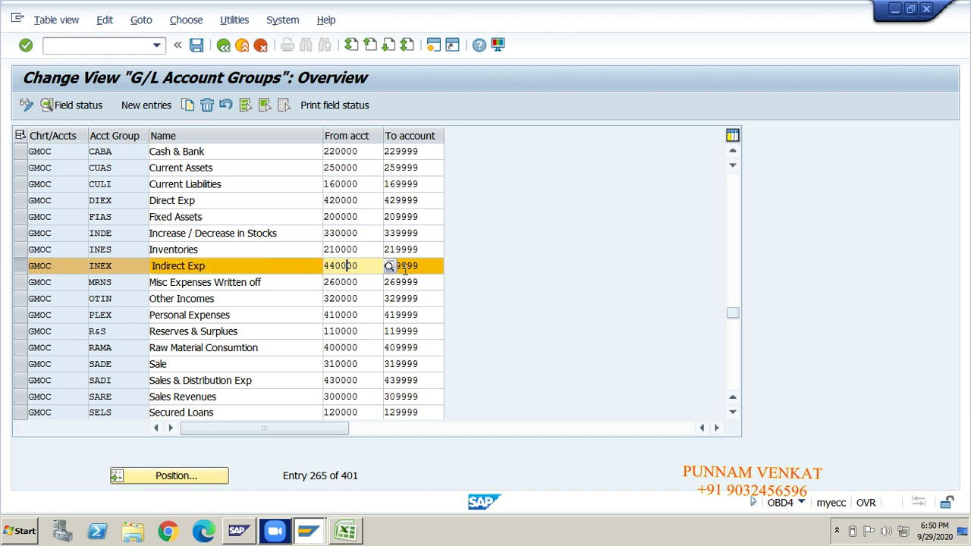
click(407, 269)
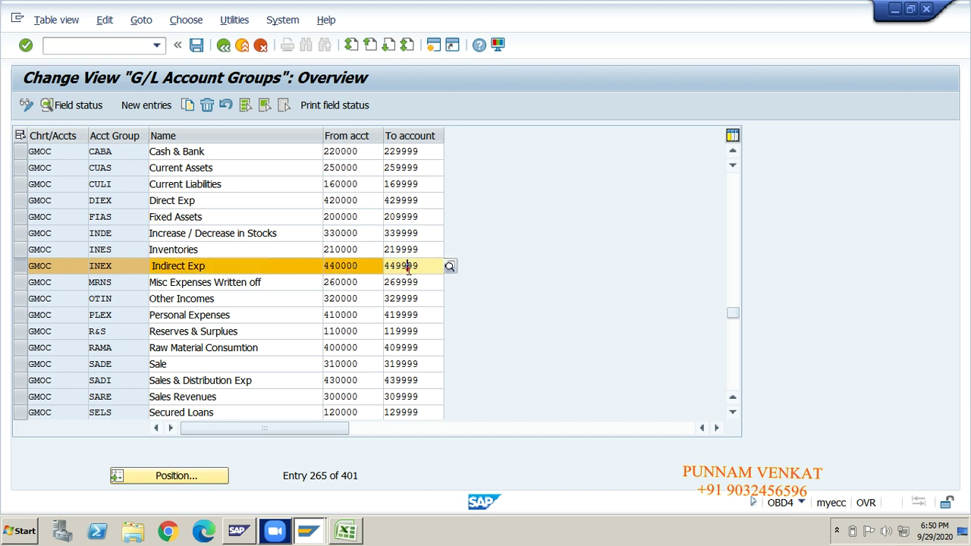
click(326, 266)
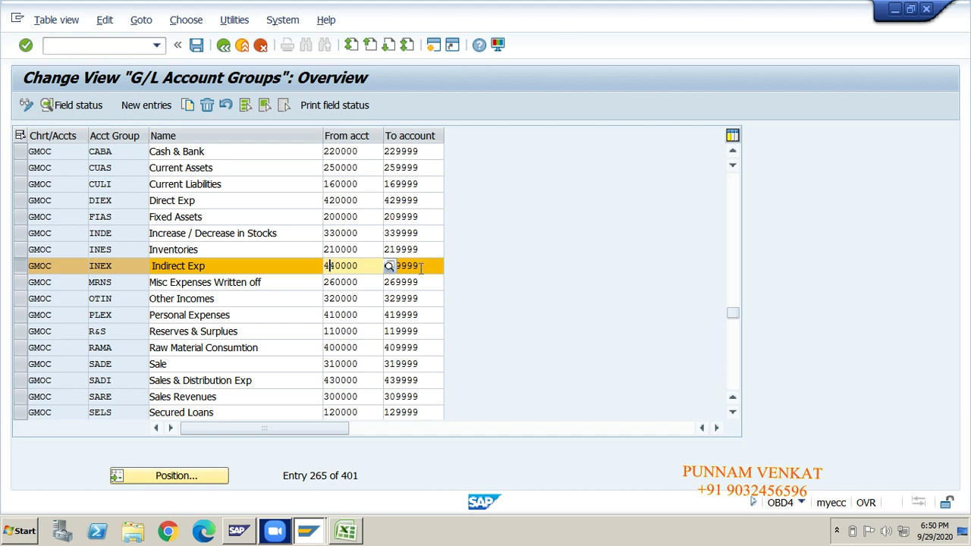
click(418, 267)
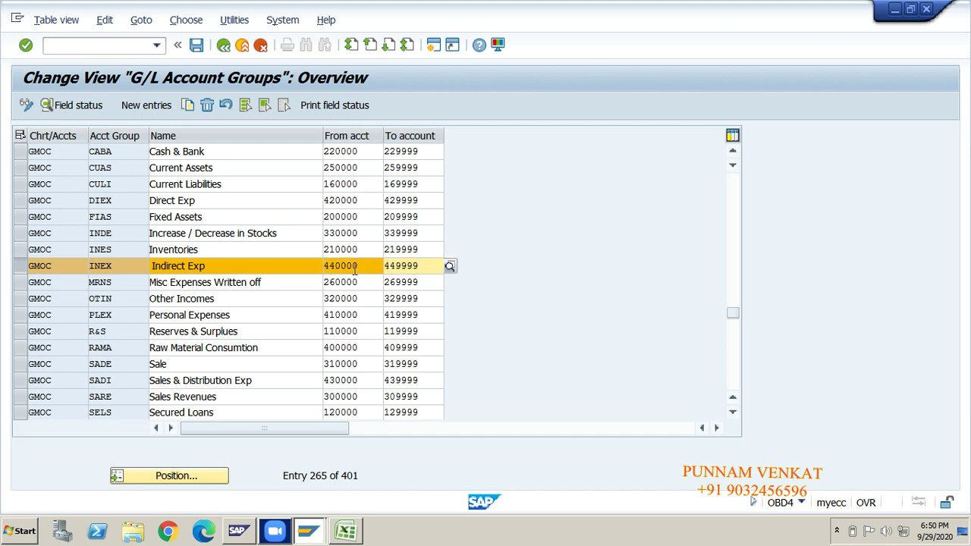
click(256, 266)
- Switch to the Excel worksheet, enter 4400 for Admin Exp in D12 and clear the account numbers in D9 to D11
key(alt+Tab)
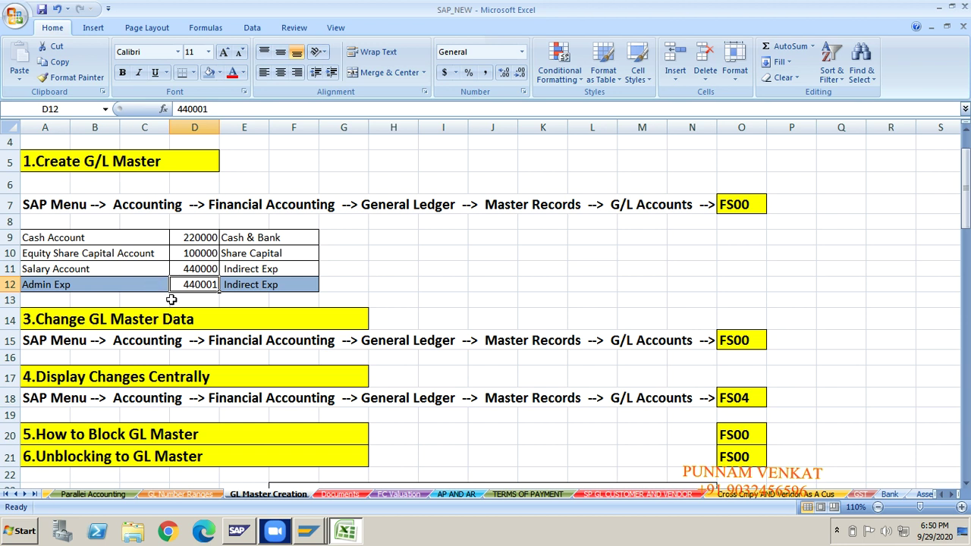
text(4400)
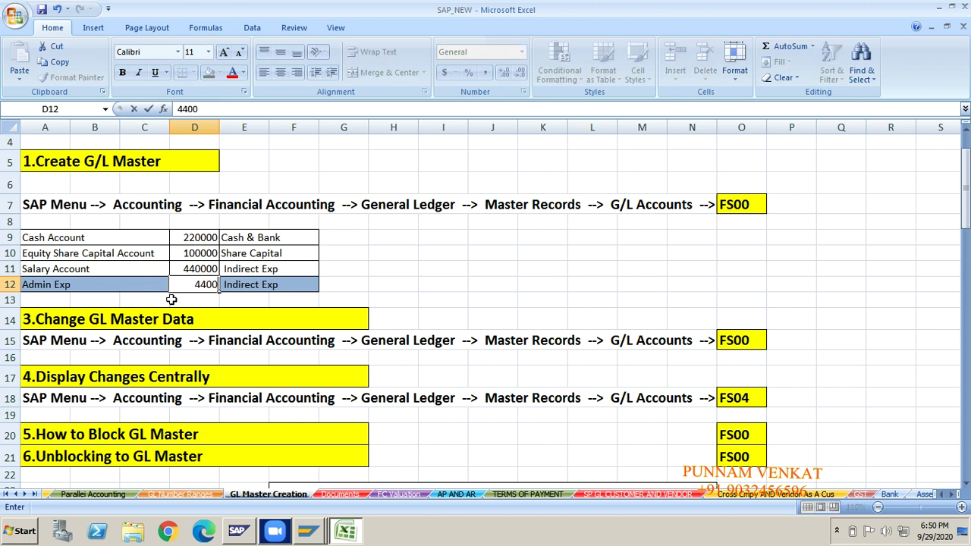
key(Up)
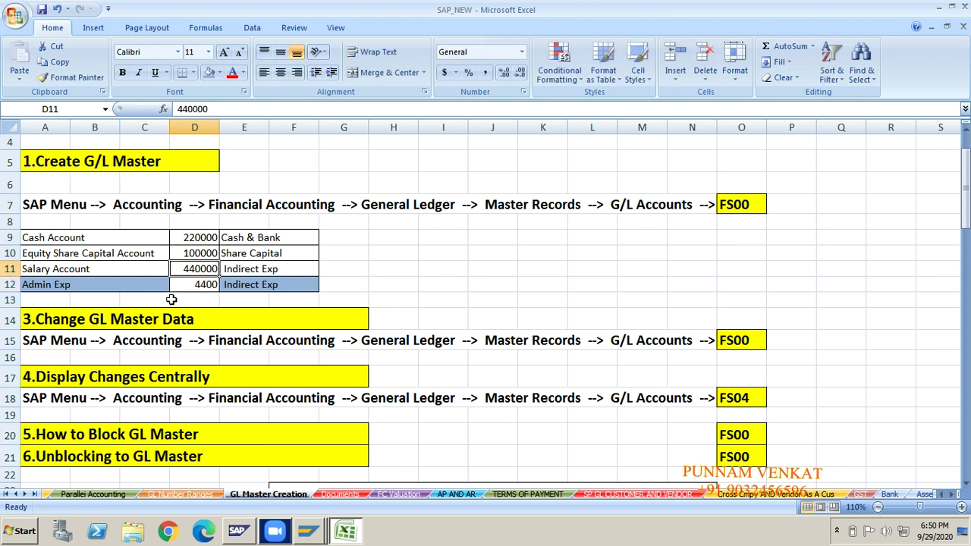
key(Delete)
key(Up)
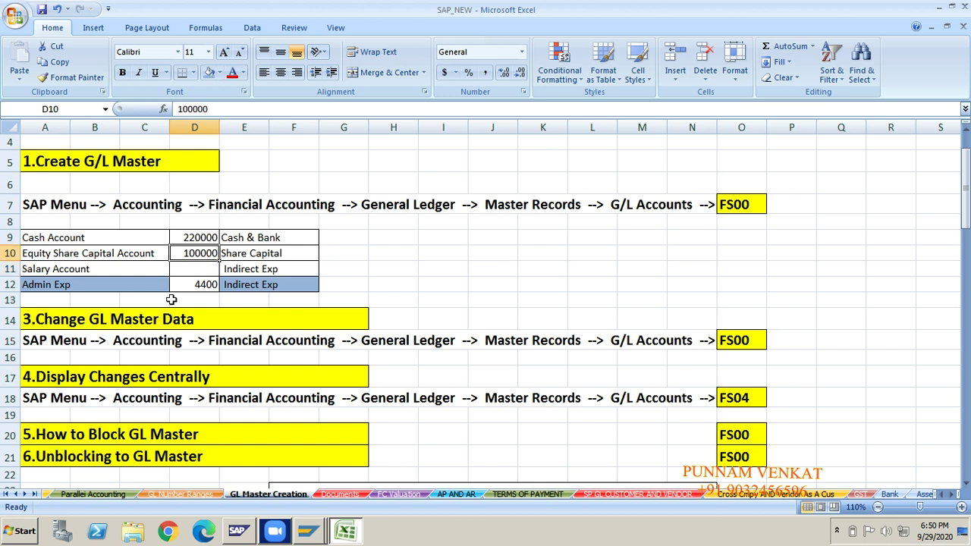
key(Delete)
key(Up)
key(Delete)
- Set the Admin Exp account number in D12 to 440000
key(Down)
key(Down)
key(Down)
key(Down)
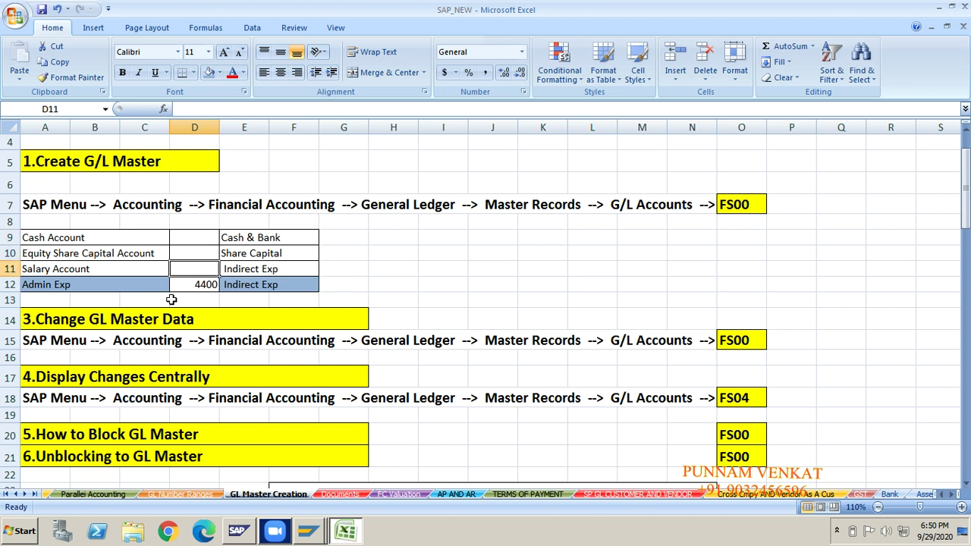
key(Up)
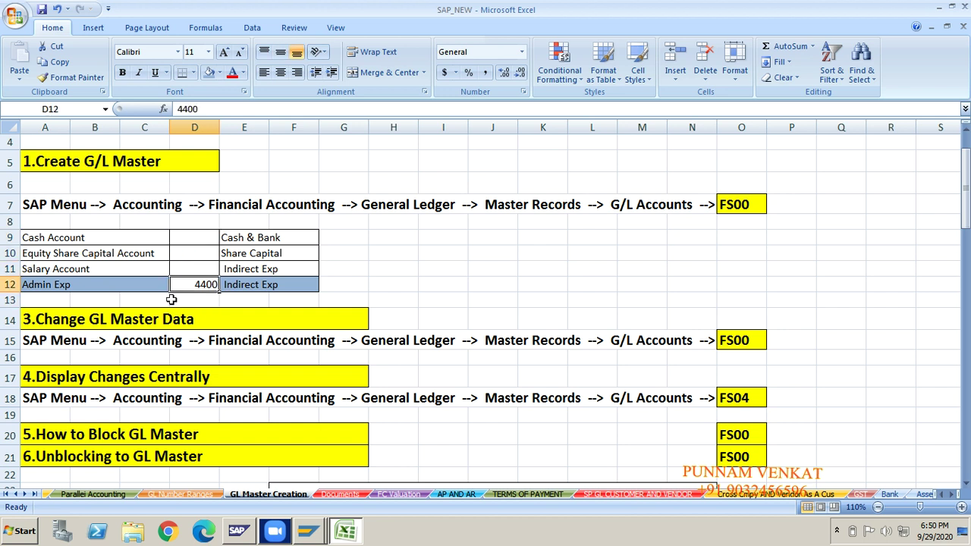
text(440000)
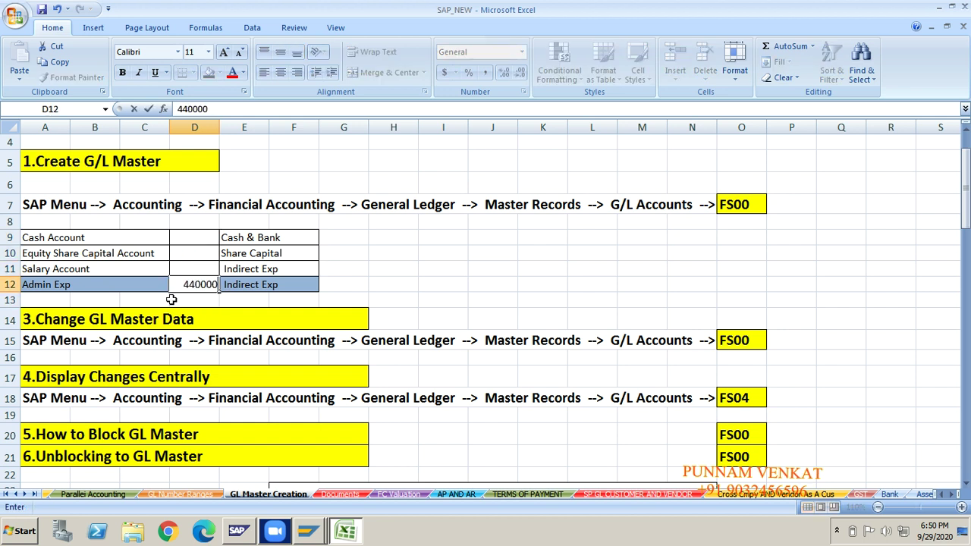
key(Return)
- Compare the worksheet entry with SAP's Indirect Exp range, and return from the account groups overview to SAP Easy Access
key(alt+Tab)
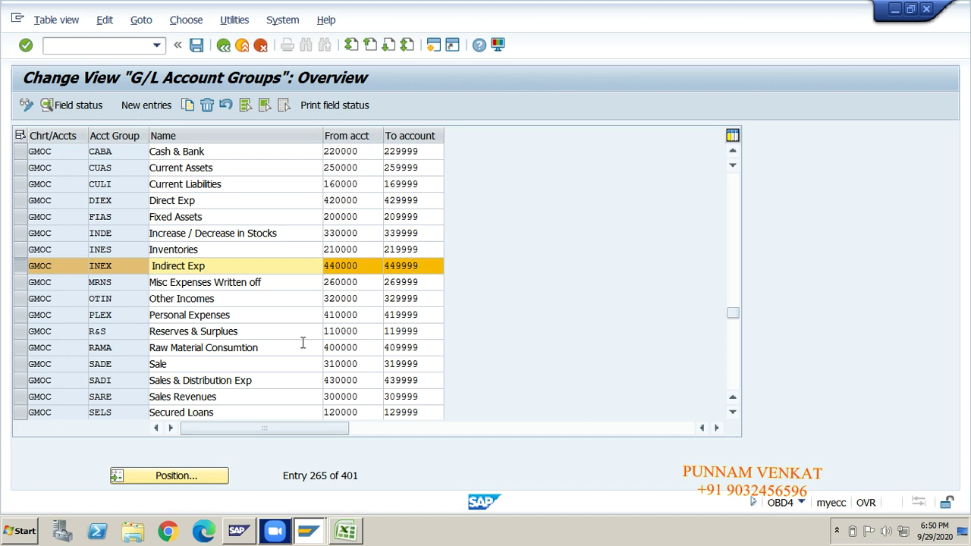
key(alt+Tab)
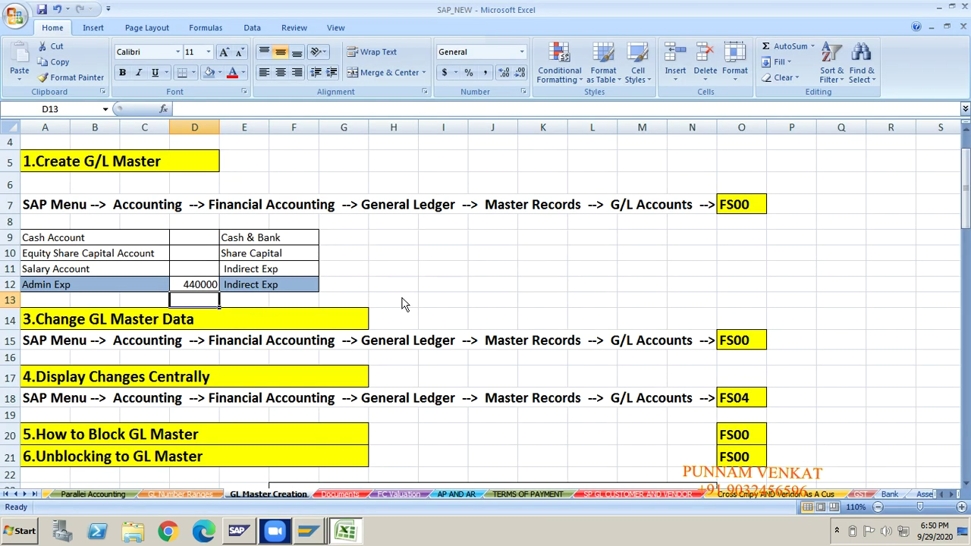
key(alt+Tab)
key(alt+Tab)
key(alt+Tab)
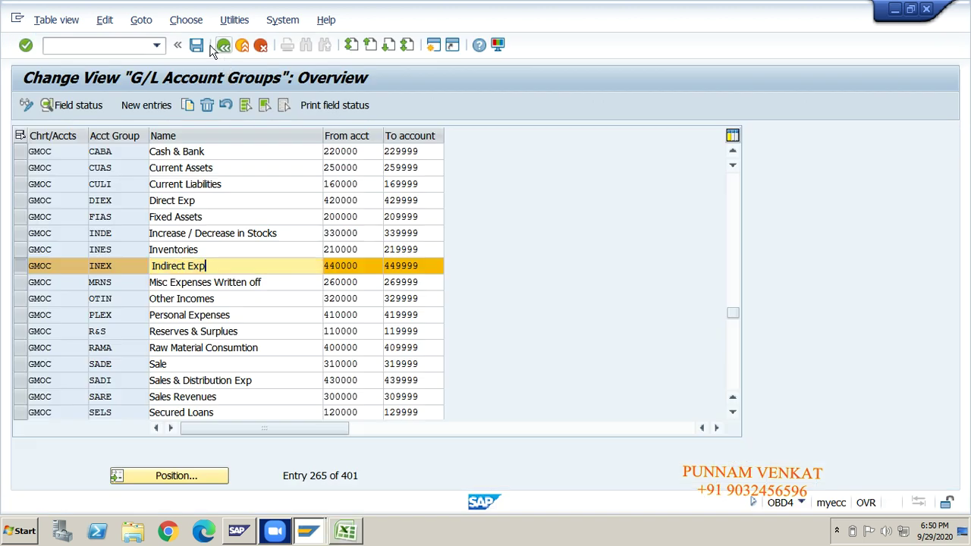
click(222, 45)
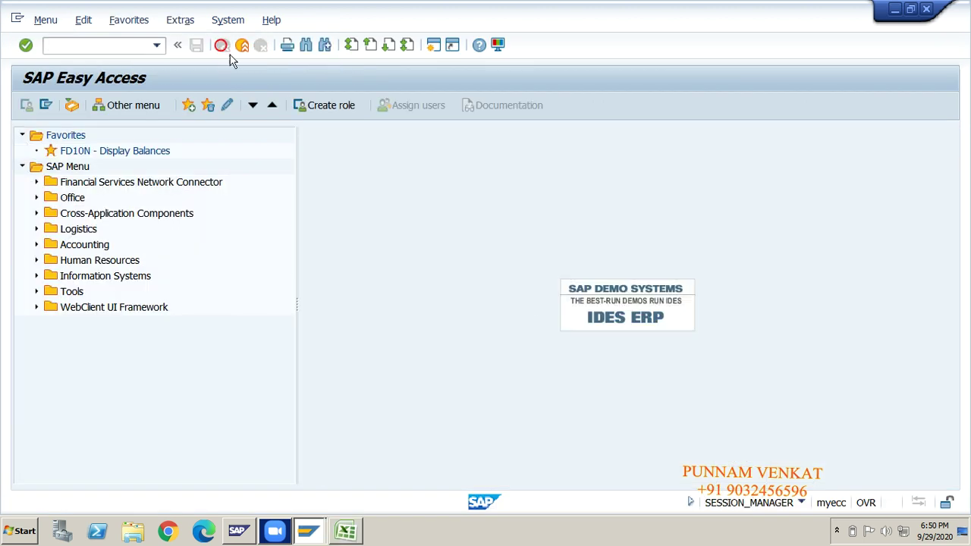
- Switch to the Excel worksheet and review the Admin Exp row and the menu path to FS00 for creating a G/L master
key(alt+Tab)
click(88, 290)
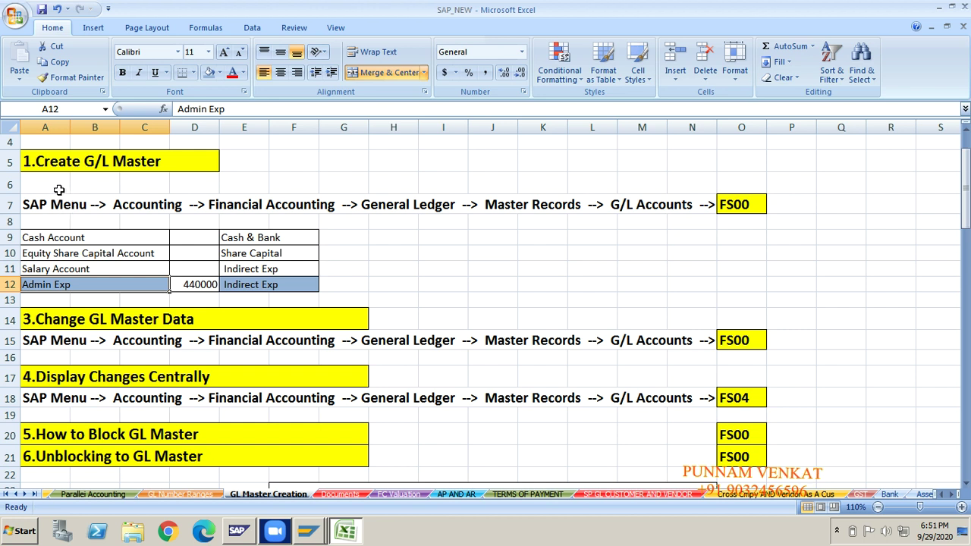
click(46, 216)
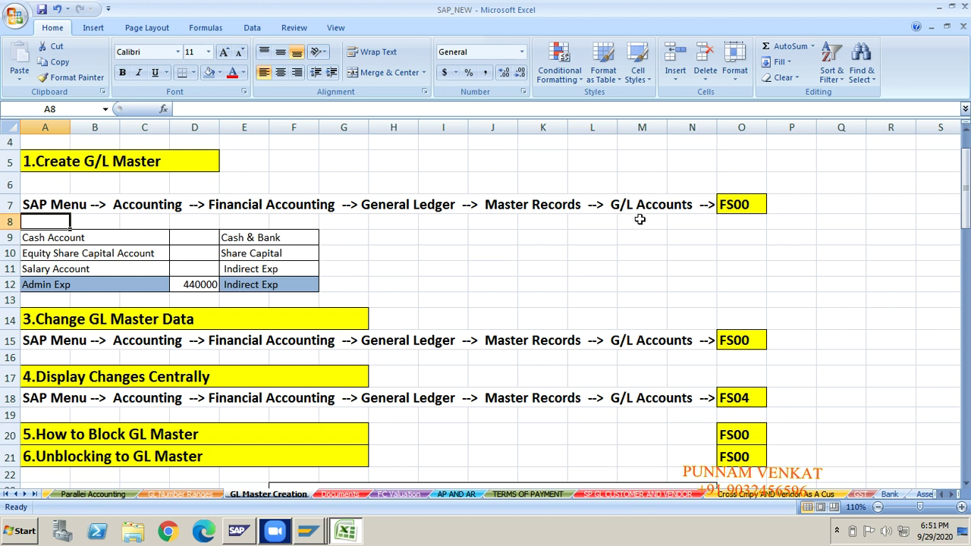
click(741, 208)
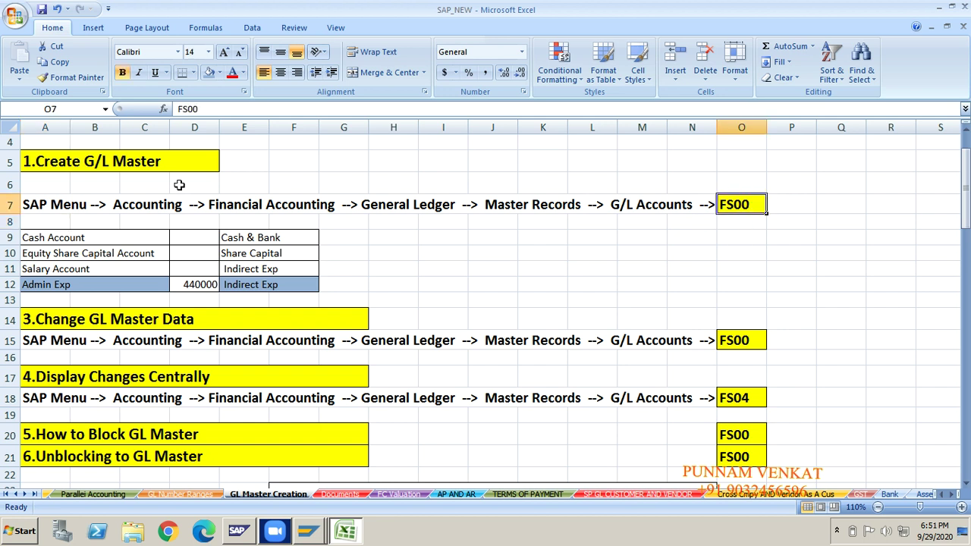
click(116, 166)
- Switch back to SAP Easy Access and expand Accounting and its Financial Accounting folder in the SAP Menu
key(alt+Tab)
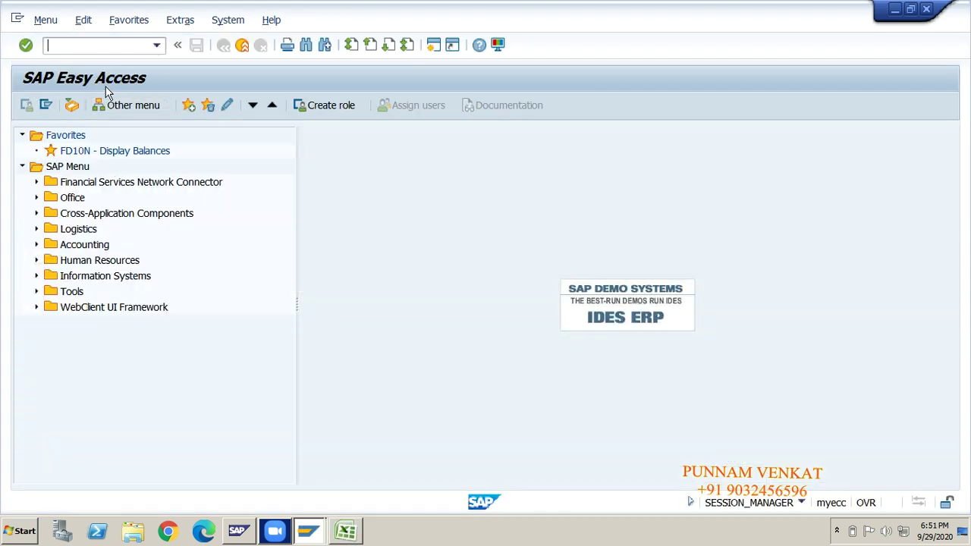
click(72, 171)
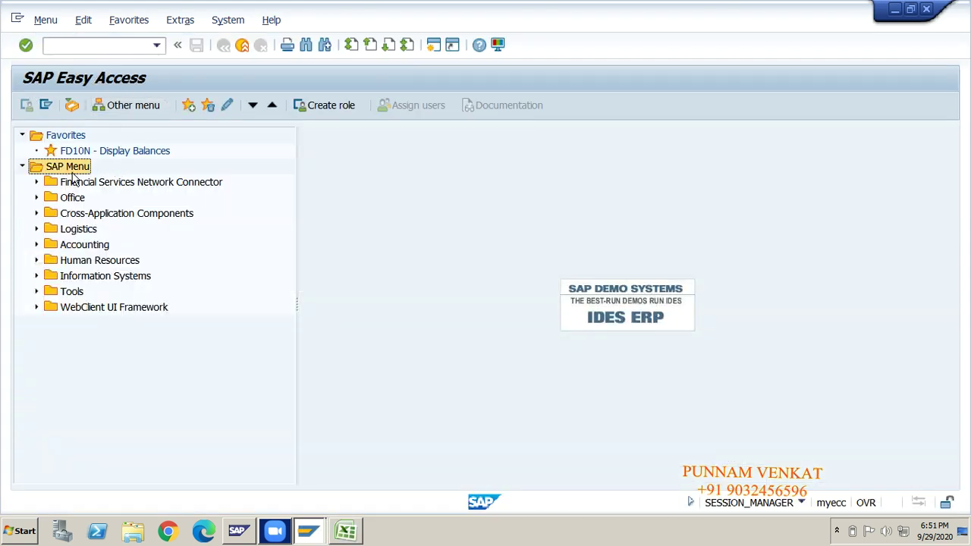
key(Down)
key(Down)
key(Down)
key(Down)
key(Down)
key(Down)
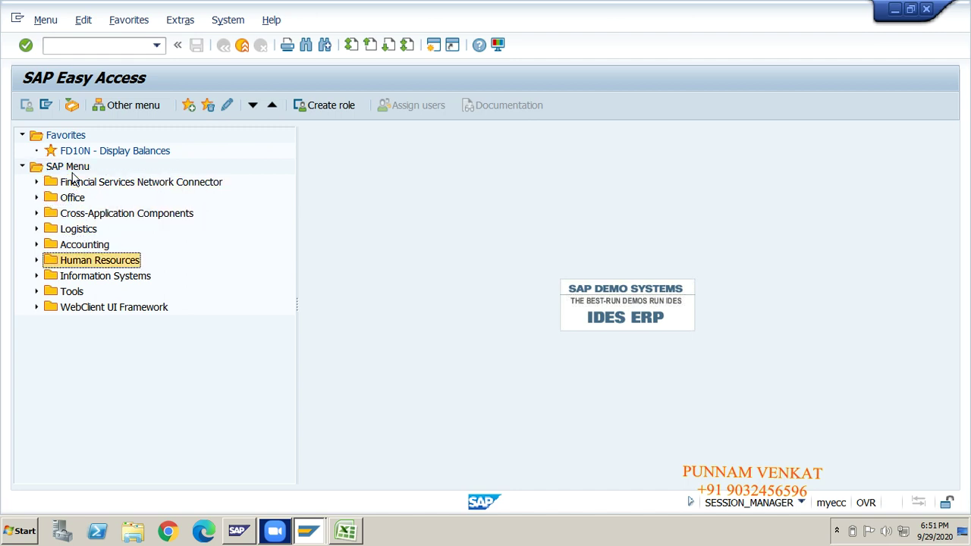
key(Up)
key(Right)
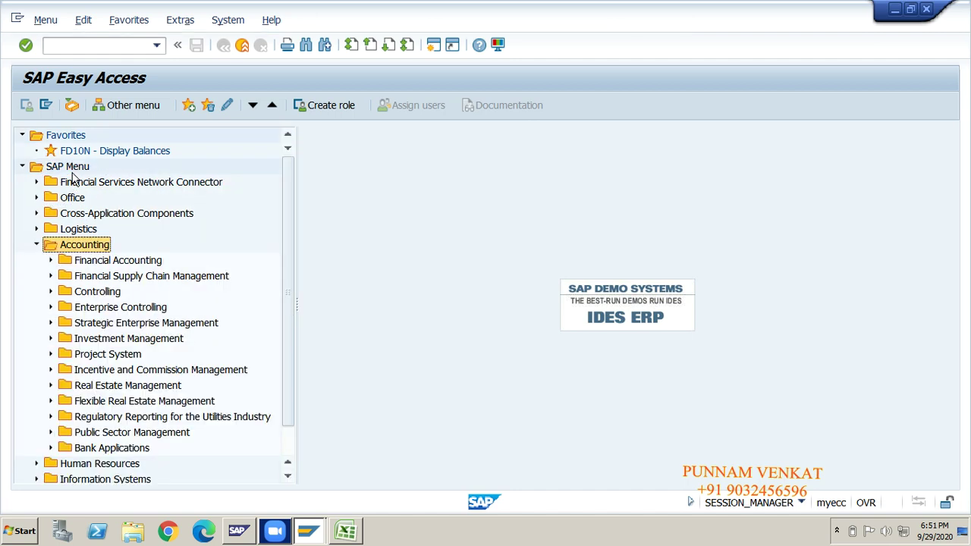
key(Down)
key(Right)
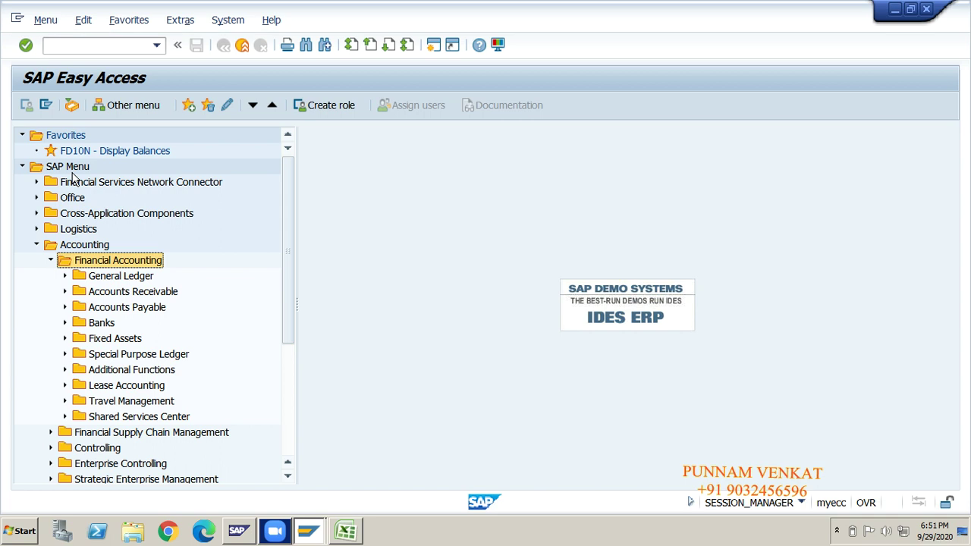
- Expand the General Ledger folder and its Master Records folder under Financial Accounting
key(Down)
key(Right)
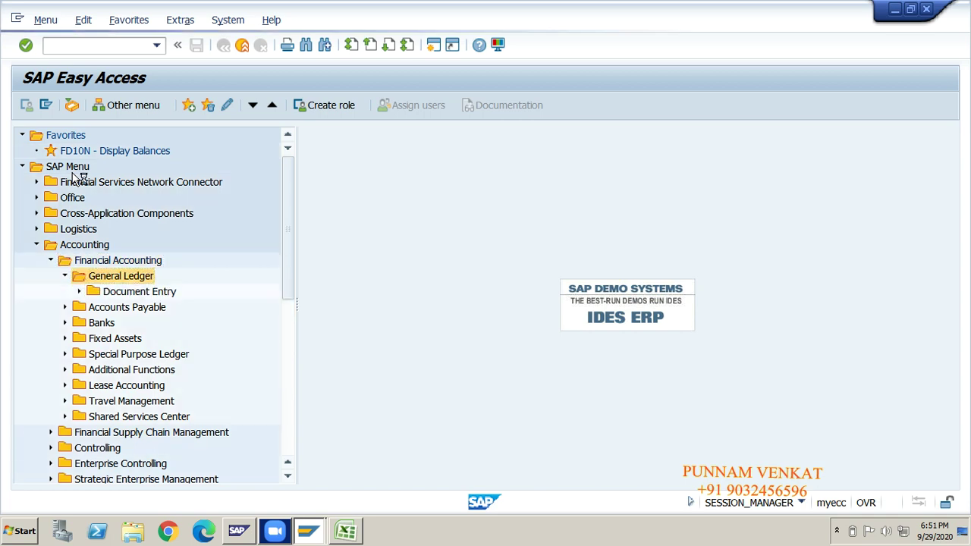
key(Down)
key(Down)
key(Down)
key(Down)
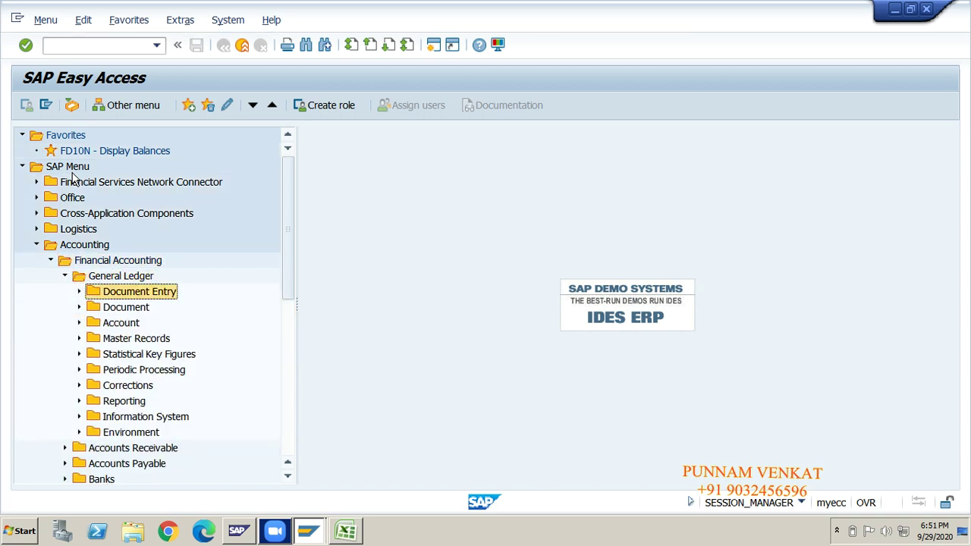
key(Right)
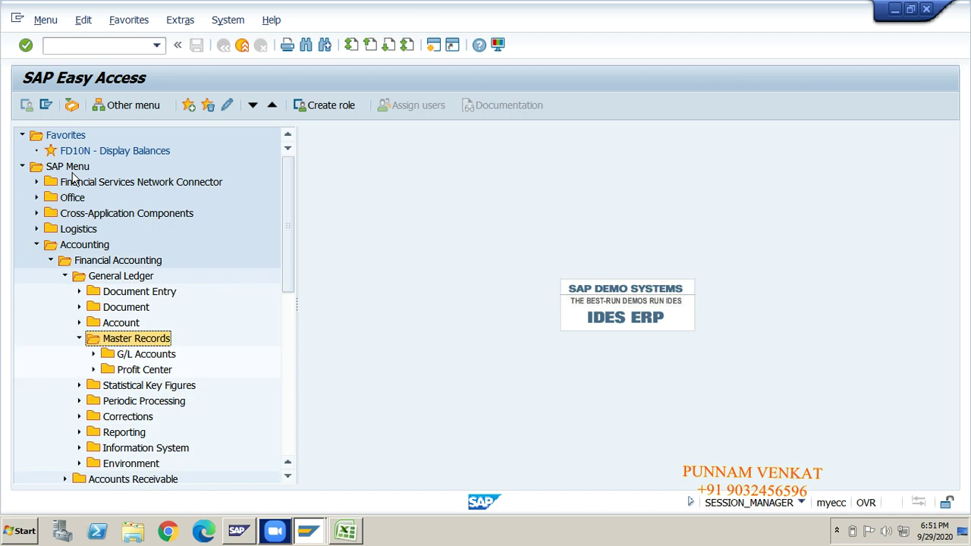
- Expand G/L Accounts and Individual Processing under Master Records and select FS00 - Centrally
key(Down)
key(Right)
key(Down)
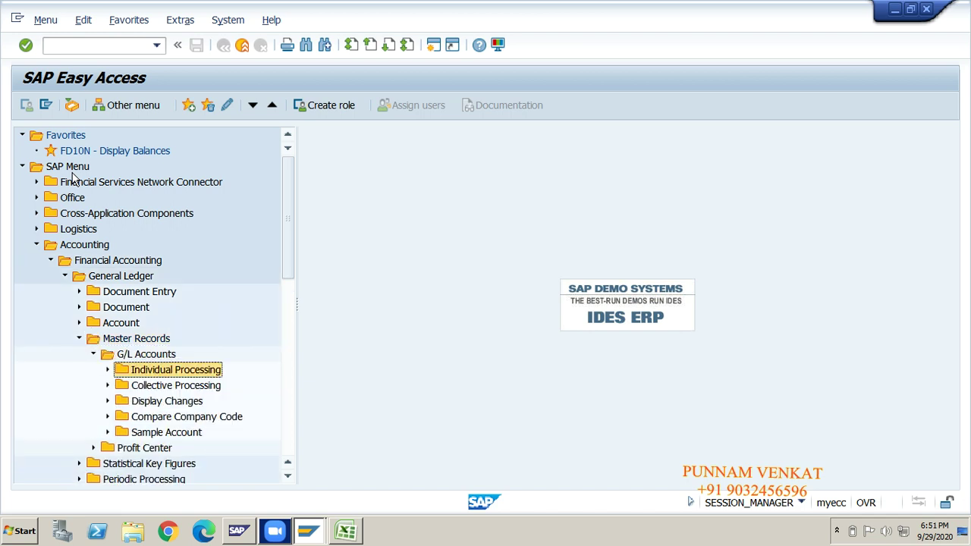
key(Right)
key(Down)
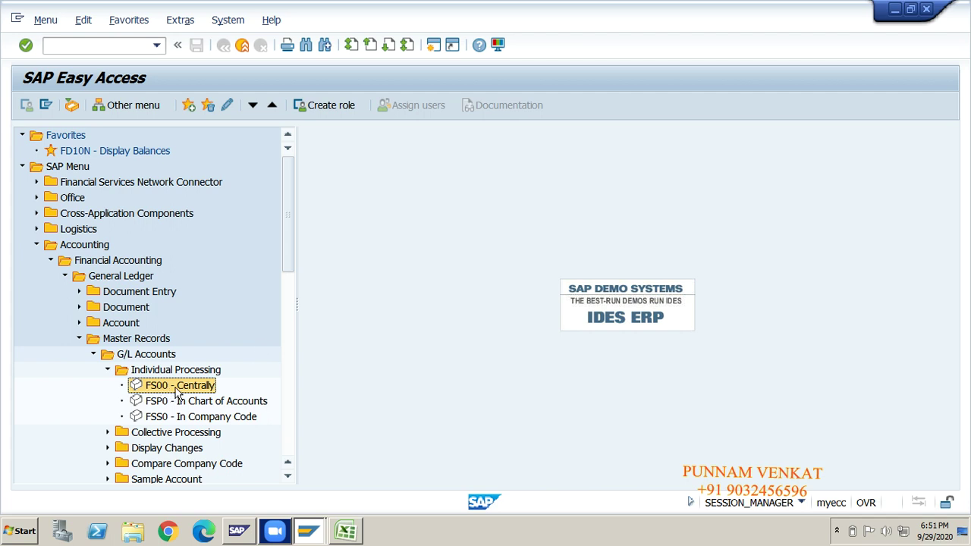
- Retrace the folder path from SAP Menu through Accounting to Individual Processing and open FS00 - Centrally
click(58, 167)
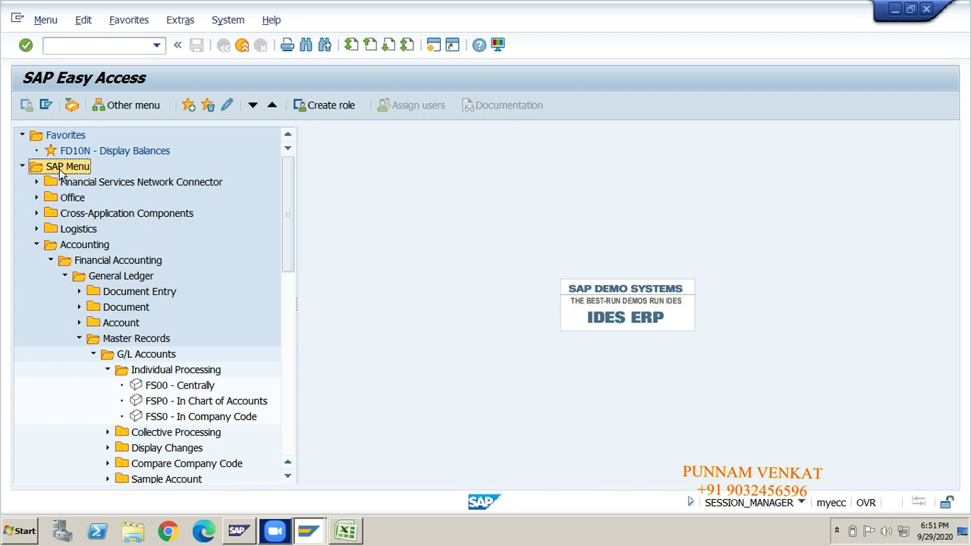
click(76, 247)
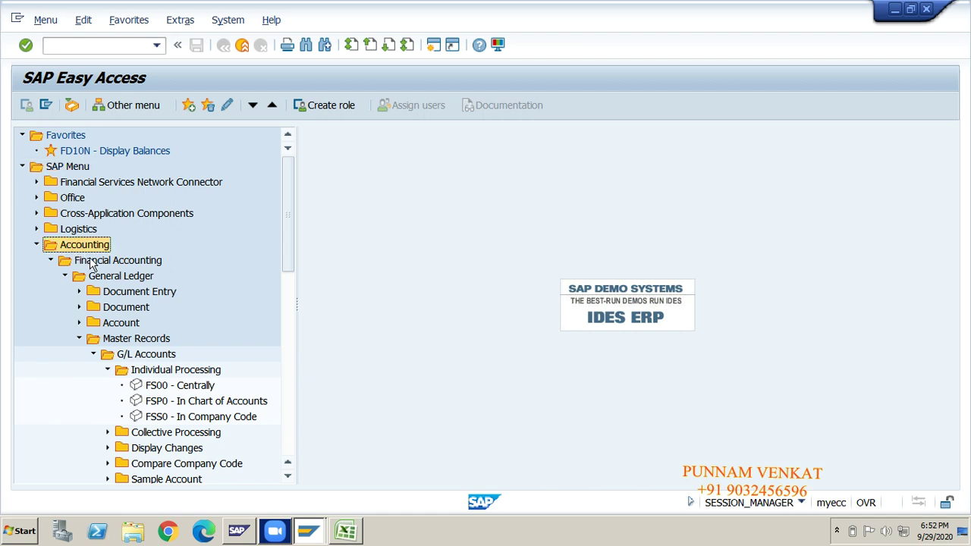
click(91, 262)
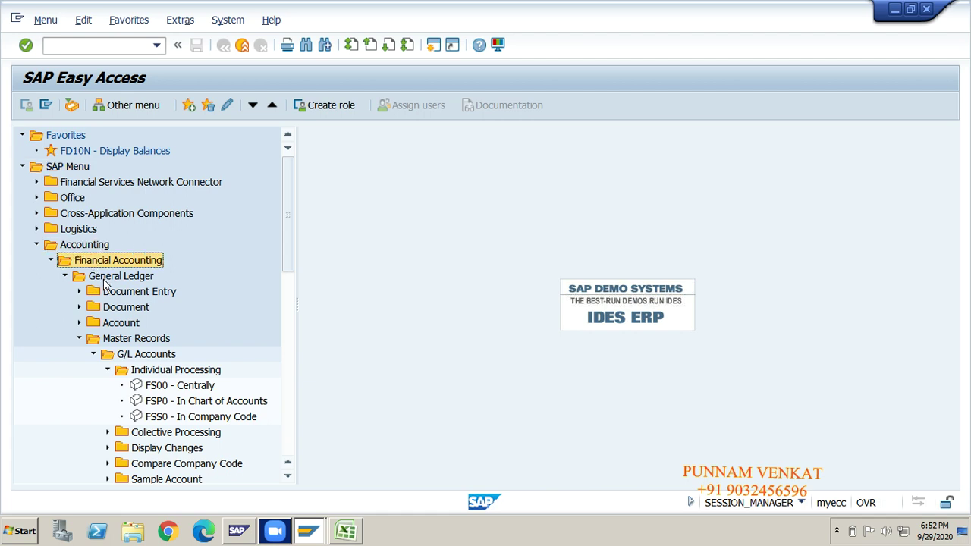
click(106, 279)
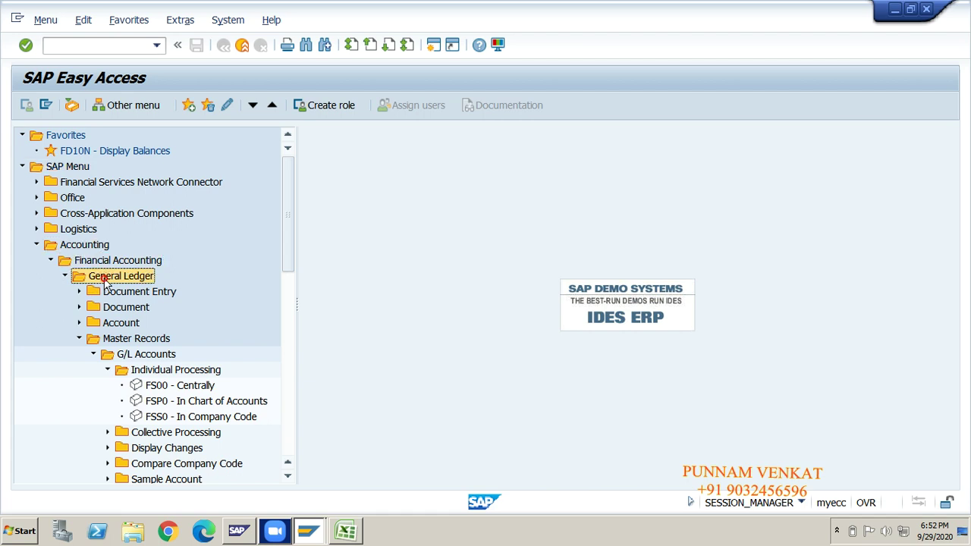
click(121, 342)
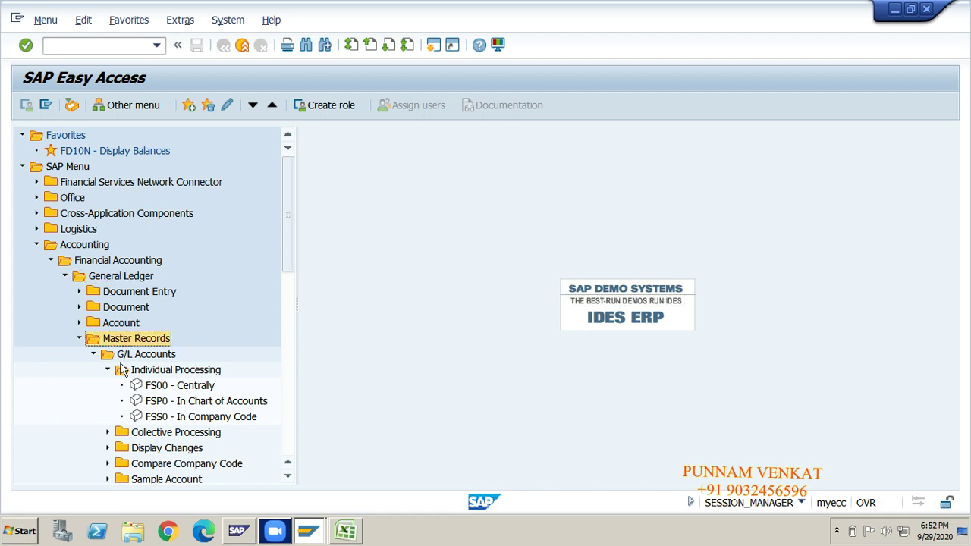
click(134, 356)
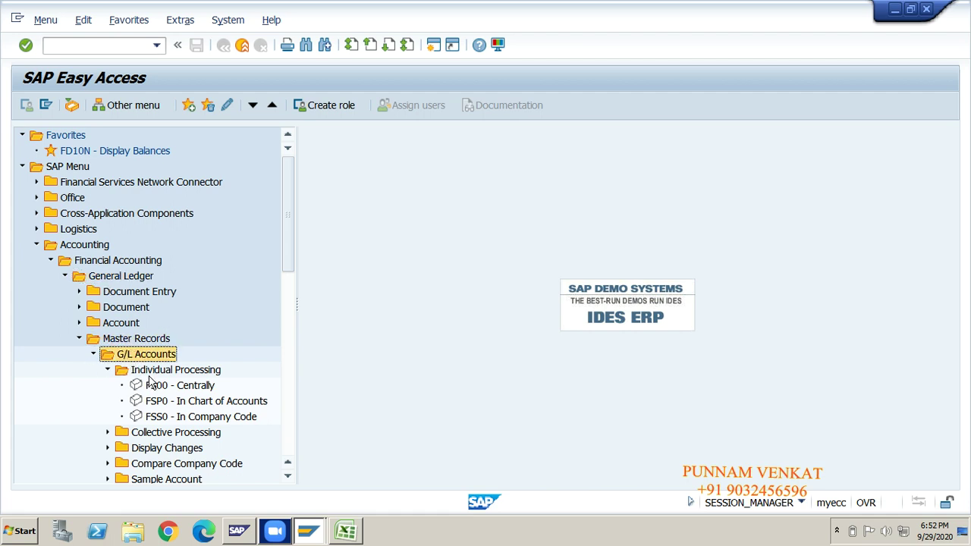
click(161, 374)
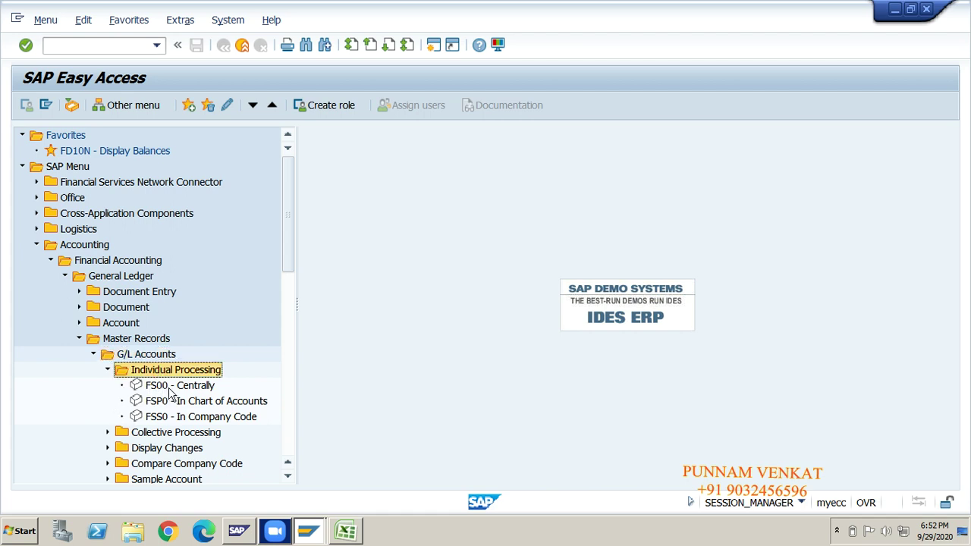
double_click(177, 388)
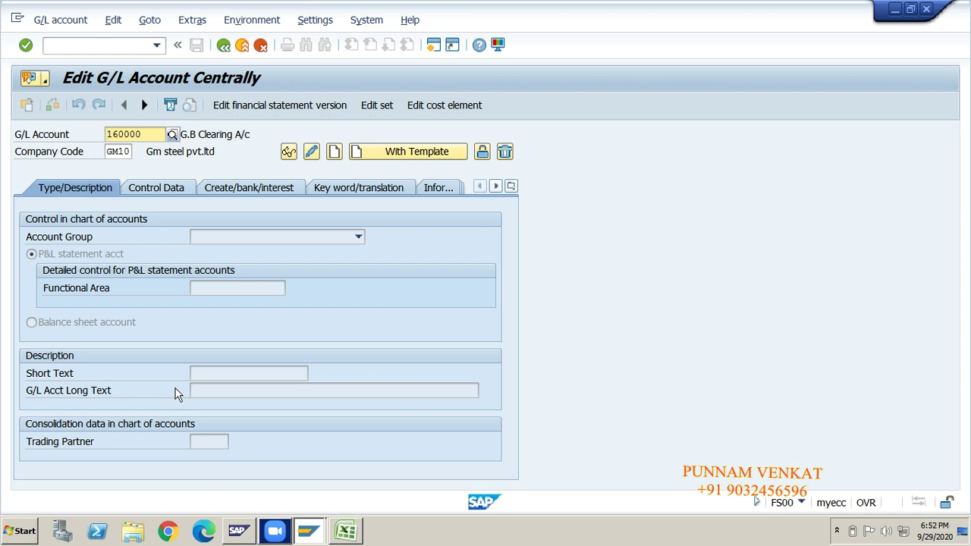
- Replace the G/L Account number with 440000
click(153, 132)
key(BackSpace)
key(BackSpace)
key(BackSpace)
key(BackSpace)
key(BackSpace)
key(BackSpace)
text(44)
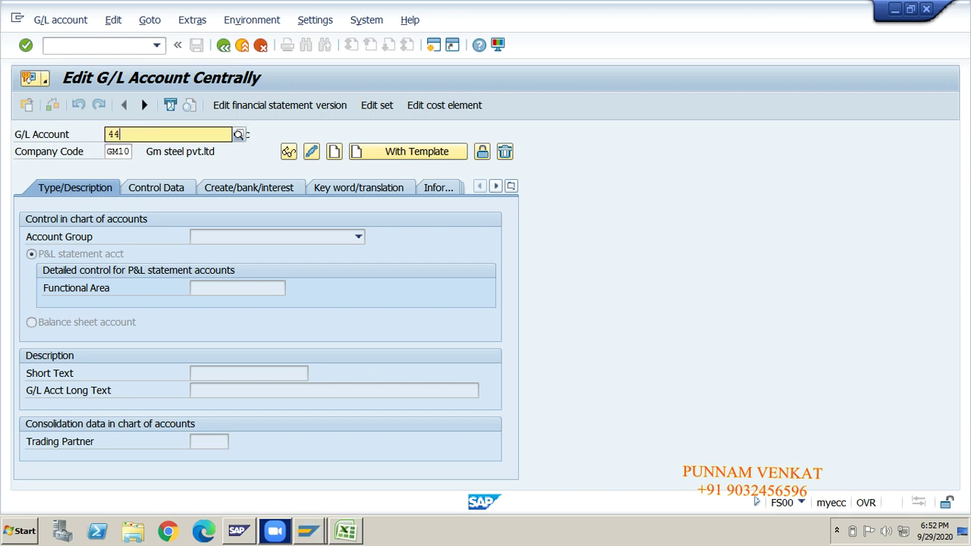
text(000)
key(Return)
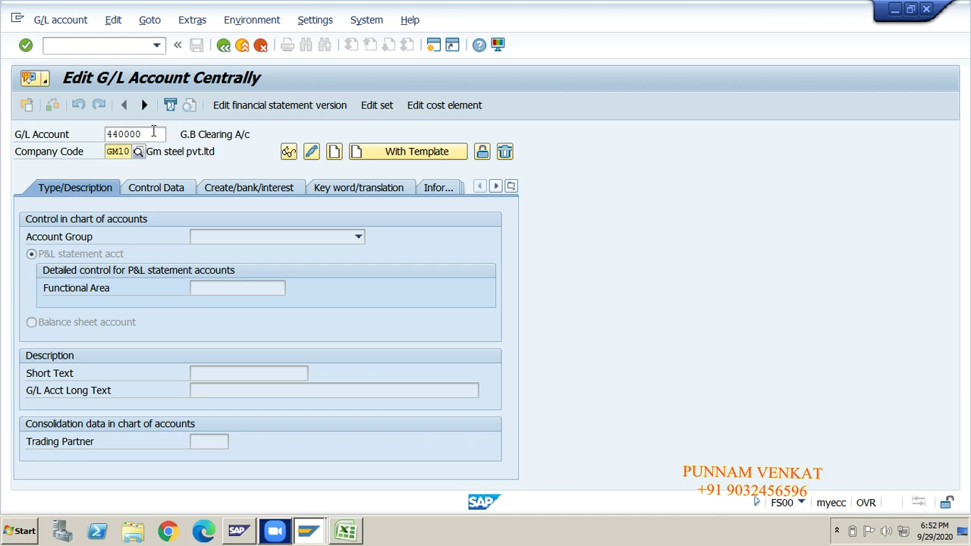
- Check the Admin Exp account group and number in the Excel worksheet, and return to the Company Code entry in SAP
key(alt+Tab)
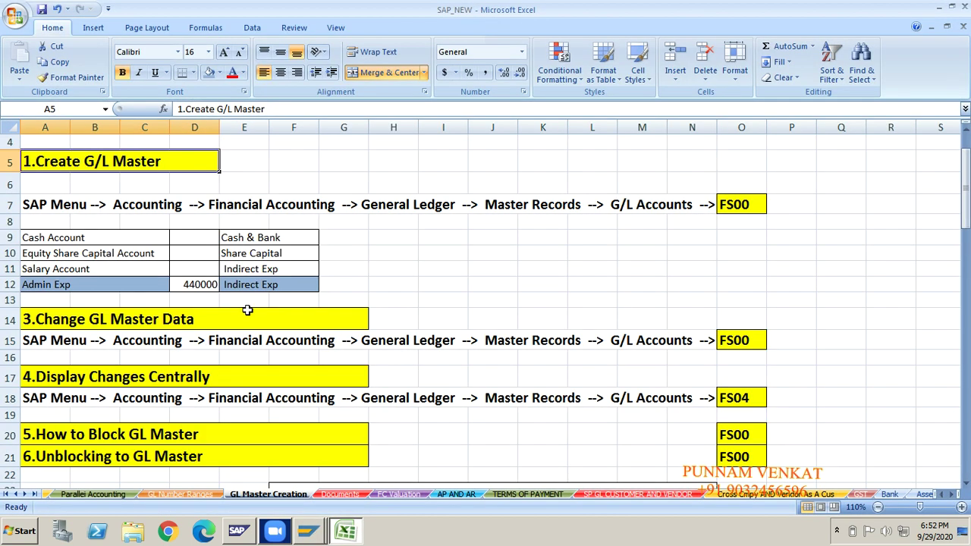
click(252, 285)
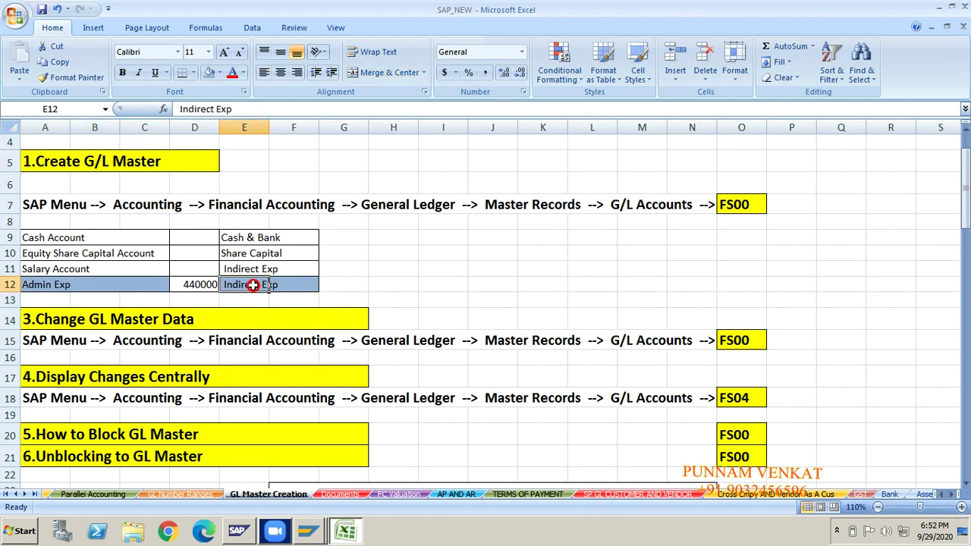
click(191, 283)
key(alt+Tab)
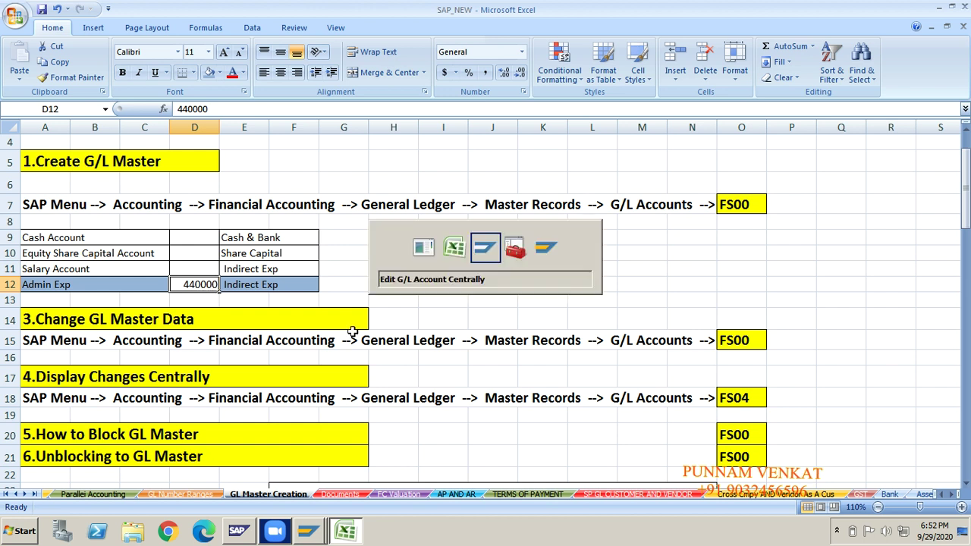
click(121, 151)
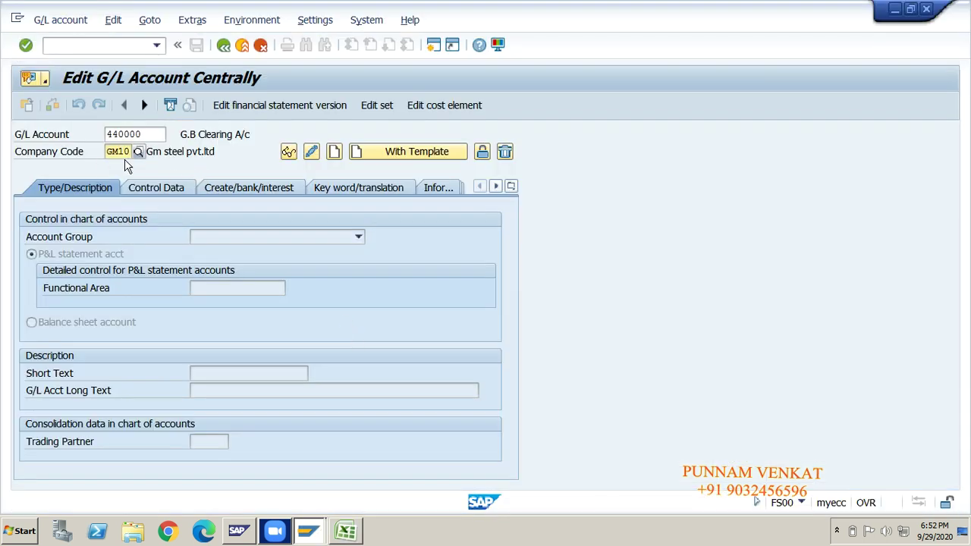
- Start creating G/L account 440000 in company code GM10 and assign the account group INEX Indirect Exp
click(335, 155)
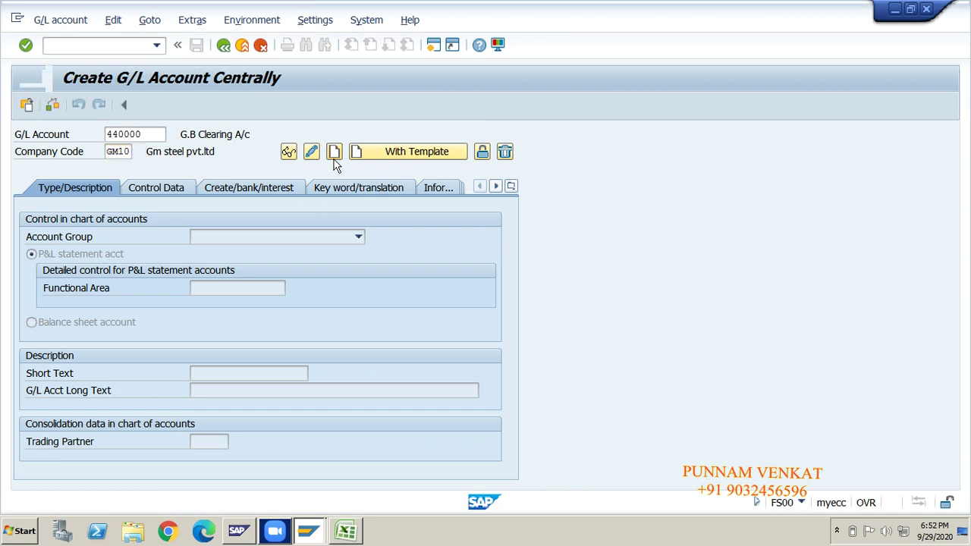
drag(27, 237, 101, 244)
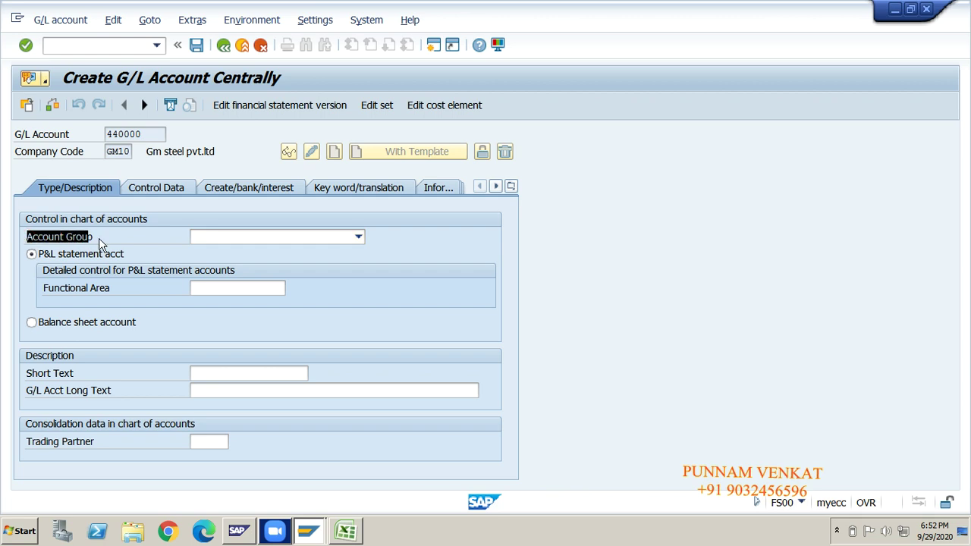
click(227, 242)
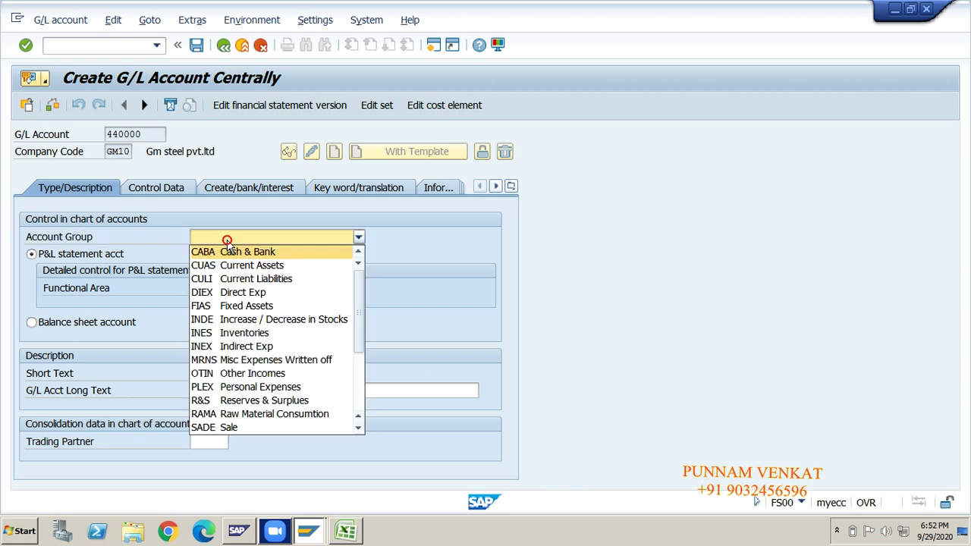
click(232, 346)
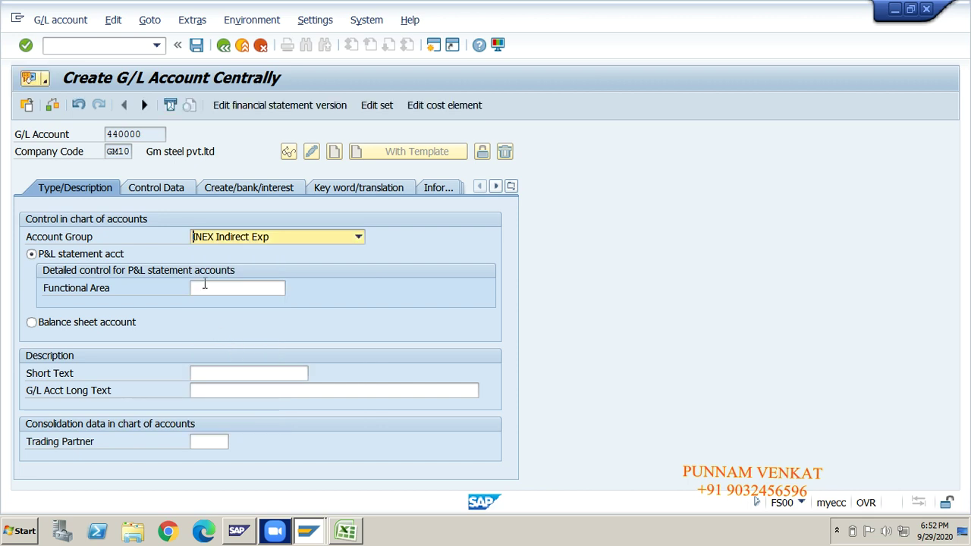
- Point out the Balance sheet account alternative and classify the new account as a P&L statement acct
click(229, 241)
click(30, 324)
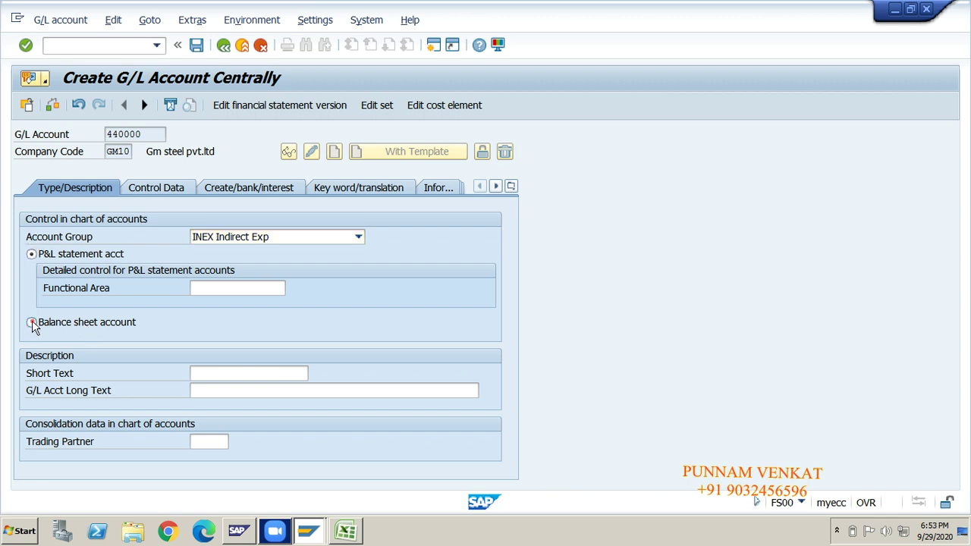
click(31, 255)
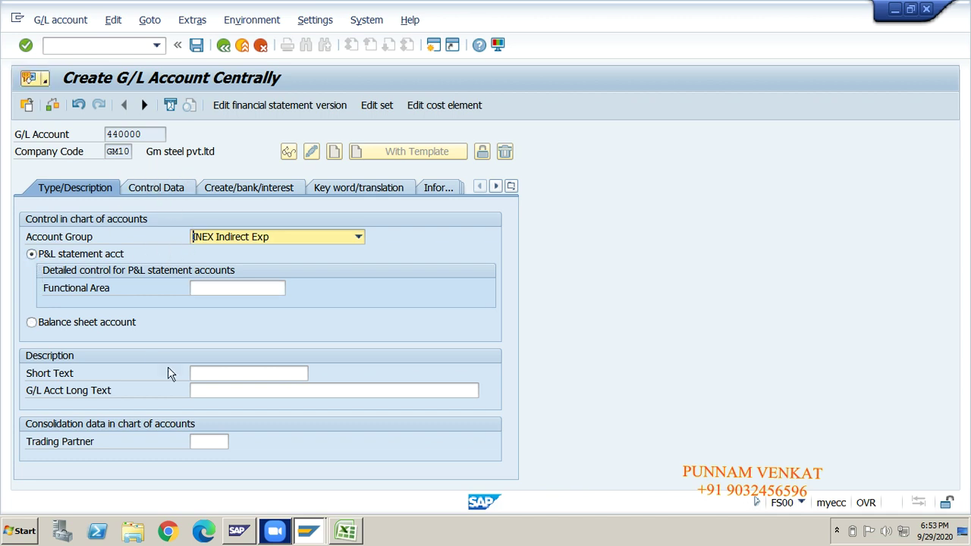
- Copy Admin Exp from the Excel worksheet into the account's Short Text and complete it as Admin Exp A/C
click(199, 372)
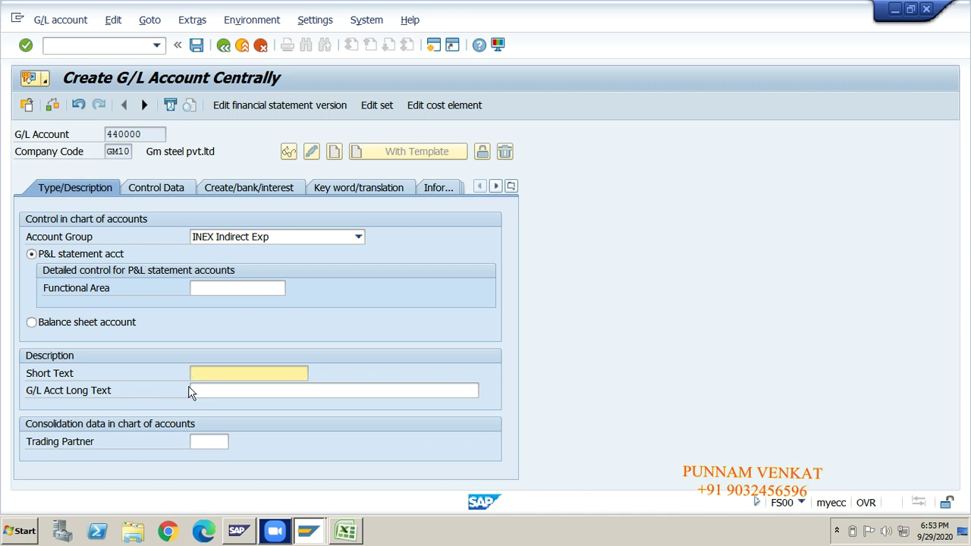
key(alt+Tab)
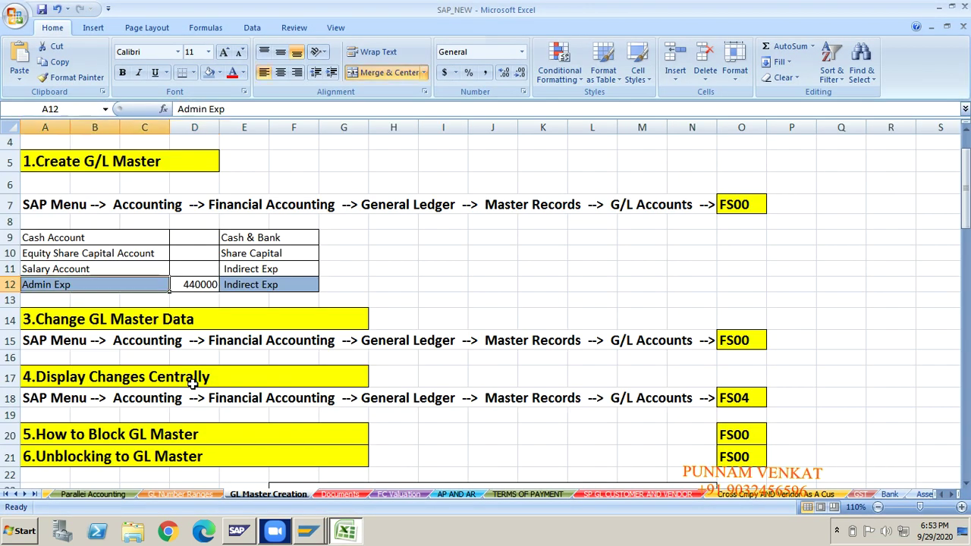
key(ctrl+c)
key(alt+Tab)
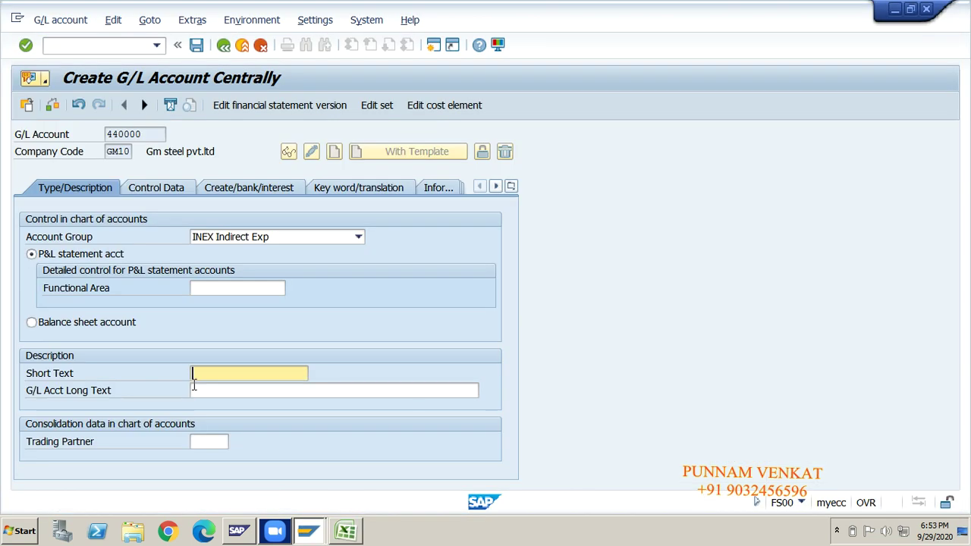
key(ctrl+v)
click(194, 386)
key(shift+Tab)
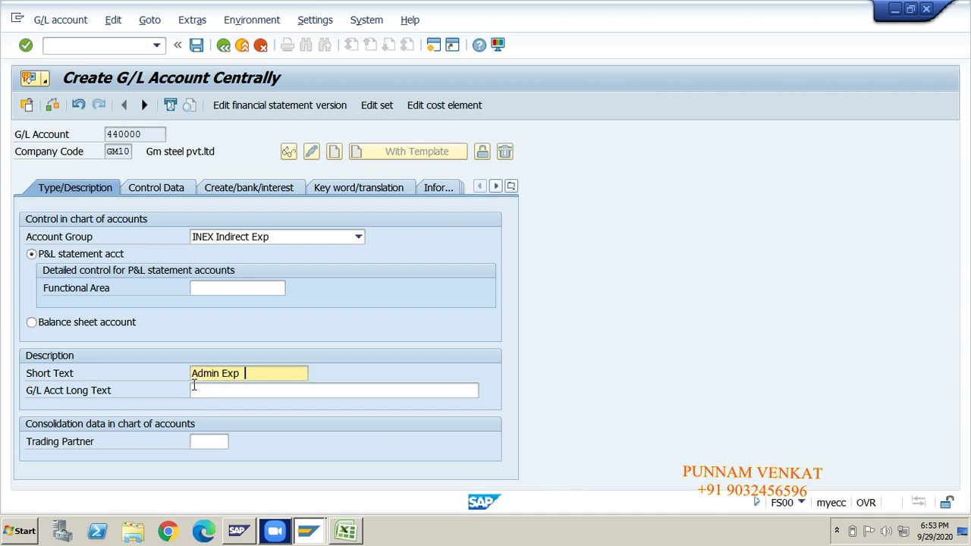
text(a/C)
key(Tab)
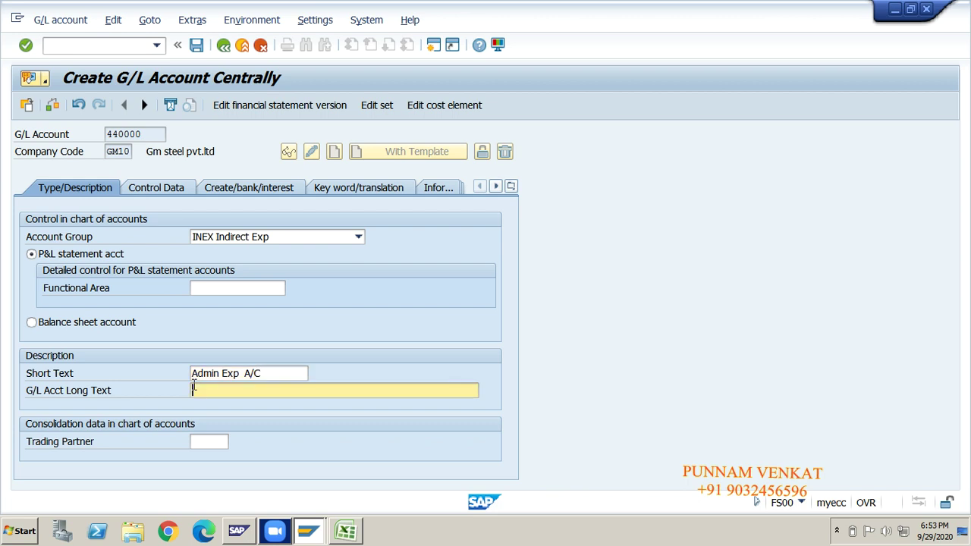
- Copy the short text Admin Exp A/C into the G/L Acct Long Text
key(shift+Tab)
key(shift+Home)
key(Tab)
key(ctrl+v)
- Look through the available functional areas and assign GMAD GM Admin Department to the P&L account
click(204, 286)
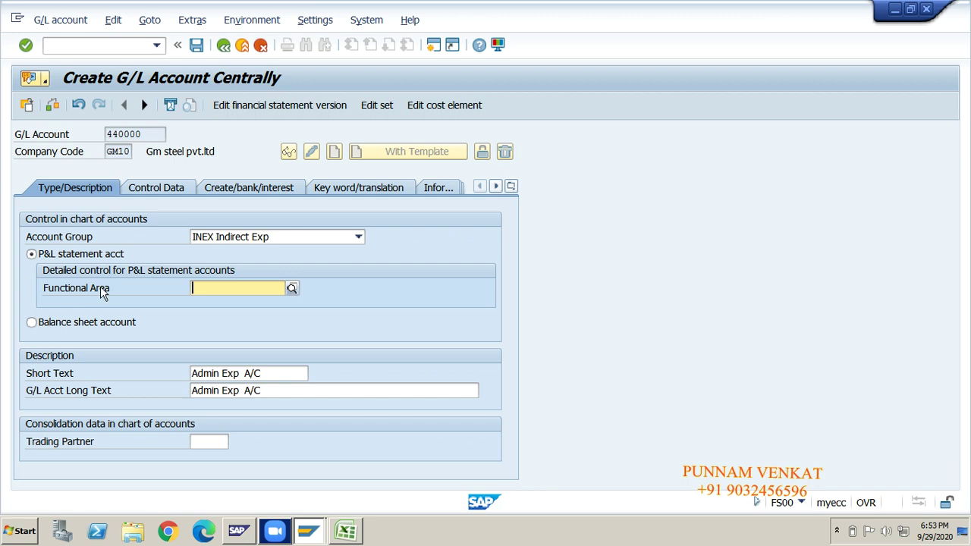
click(292, 288)
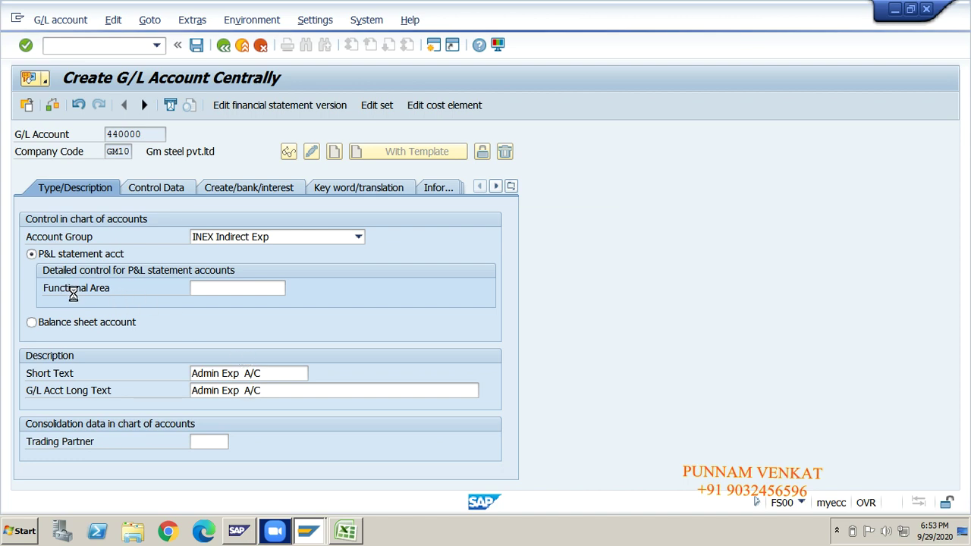
key(Down)
key(Down)
key(Down)
key(Down)
key(Down)
key(Down)
key(Down)
key(Down)
key(Down)
key(Down)
key(Down)
key(Down)
key(Down)
key(Down)
key(Down)
key(Down)
key(Down)
key(Down)
key(Down)
key(Down)
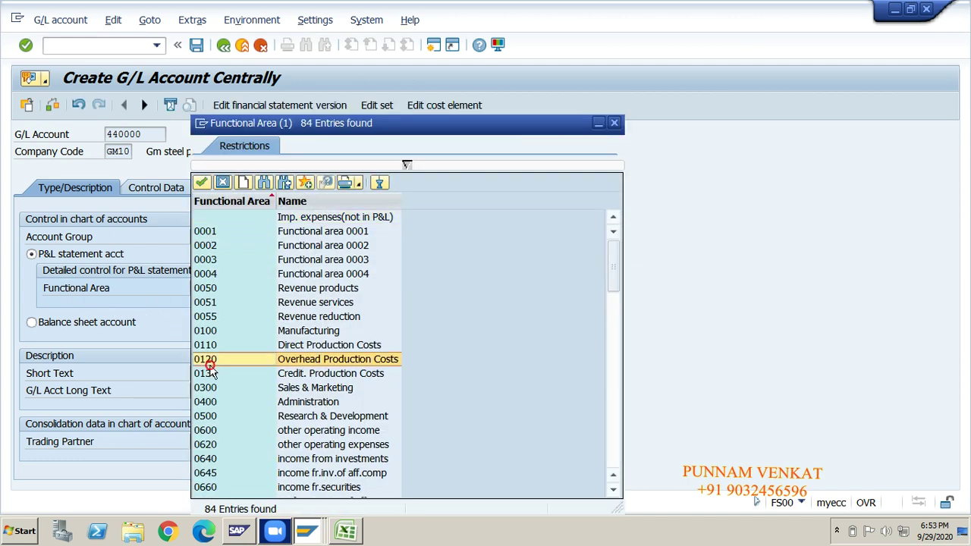
key(Down)
key(Down)
key(Down)
key(Down)
key(Down)
key(Down)
key(Down)
key(Down)
key(Down)
key(Down)
key(Down)
key(Down)
key(Down)
key(Down)
key(Down)
key(Down)
key(Down)
key(Down)
key(Down)
key(Down)
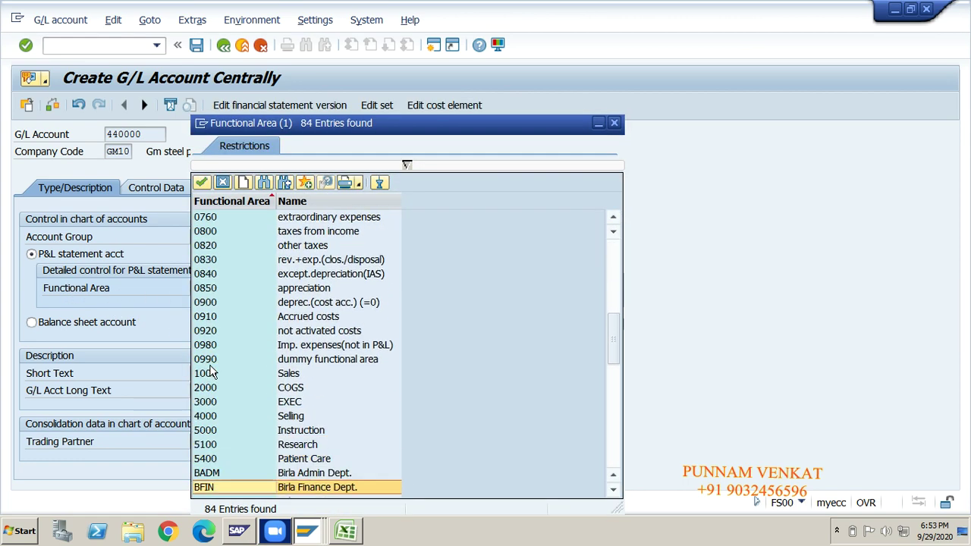
key(Down)
key(Down)
key(Down)
key(Down)
key(Down)
key(Down)
key(Down)
key(Down)
key(Down)
key(Down)
key(Down)
key(Down)
key(Down)
key(Down)
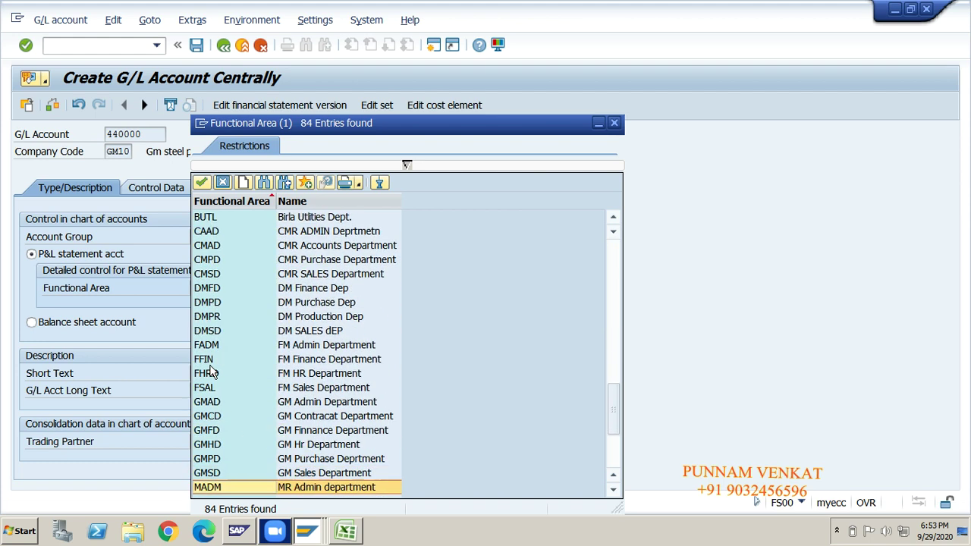
key(Up)
key(Up)
key(Up)
key(Up)
key(Up)
key(Up)
key(Up)
key(Up)
key(Up)
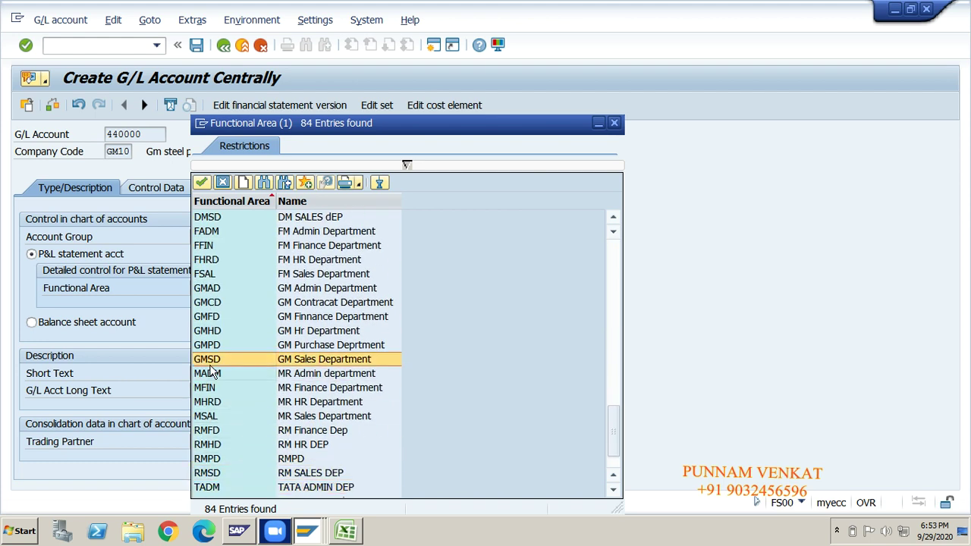
key(Down)
key(Down)
key(Down)
key(Down)
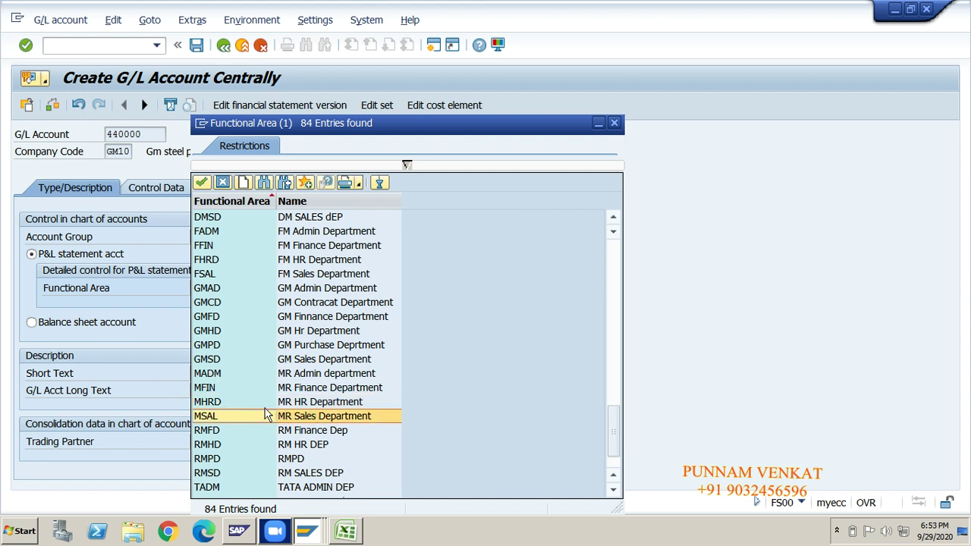
key(Up)
key(Up)
key(Down)
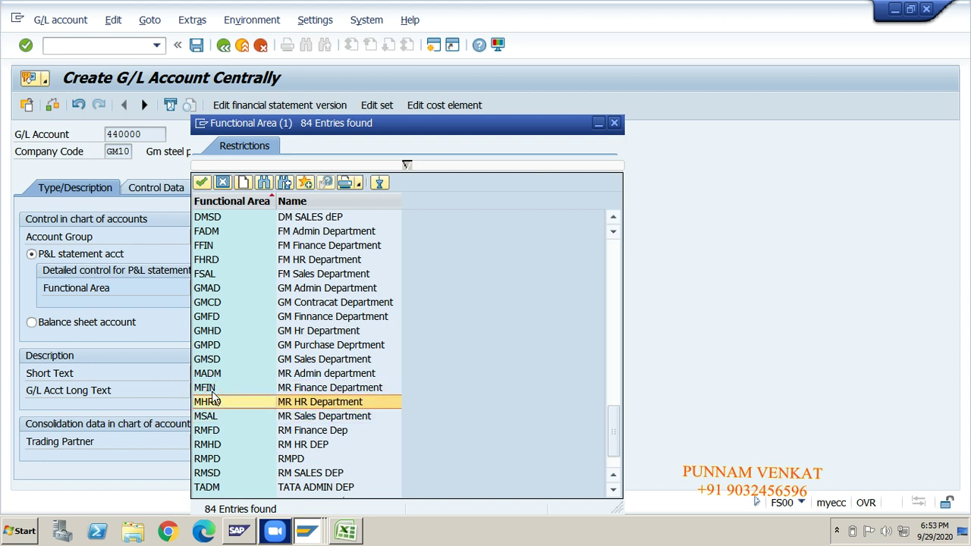
key(Up)
key(Up)
key(Up)
key(Up)
key(Up)
key(Up)
key(Up)
key(Up)
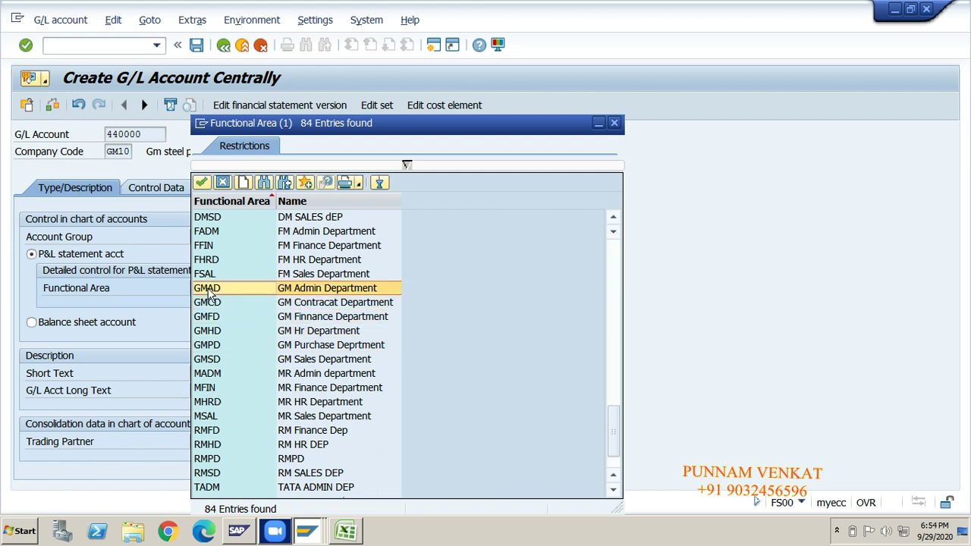
click(313, 303)
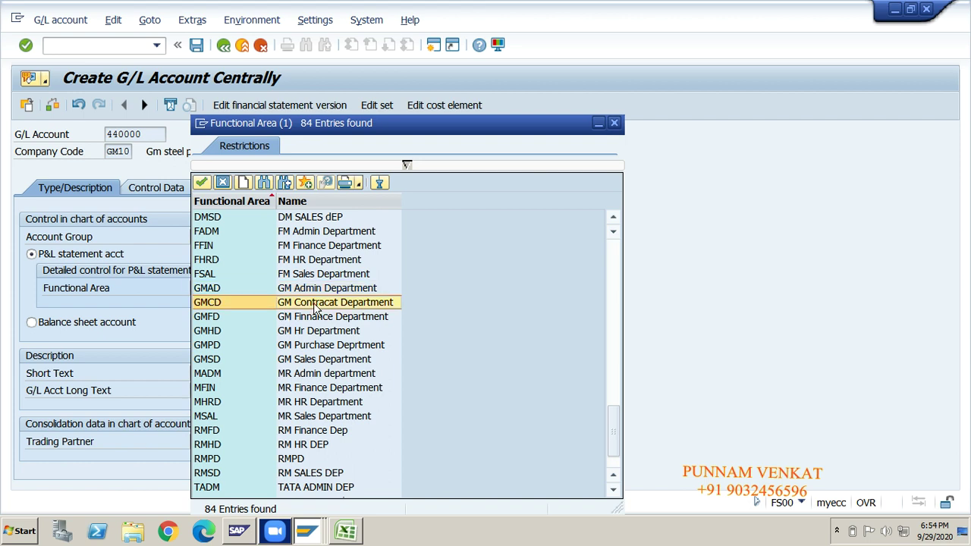
click(307, 317)
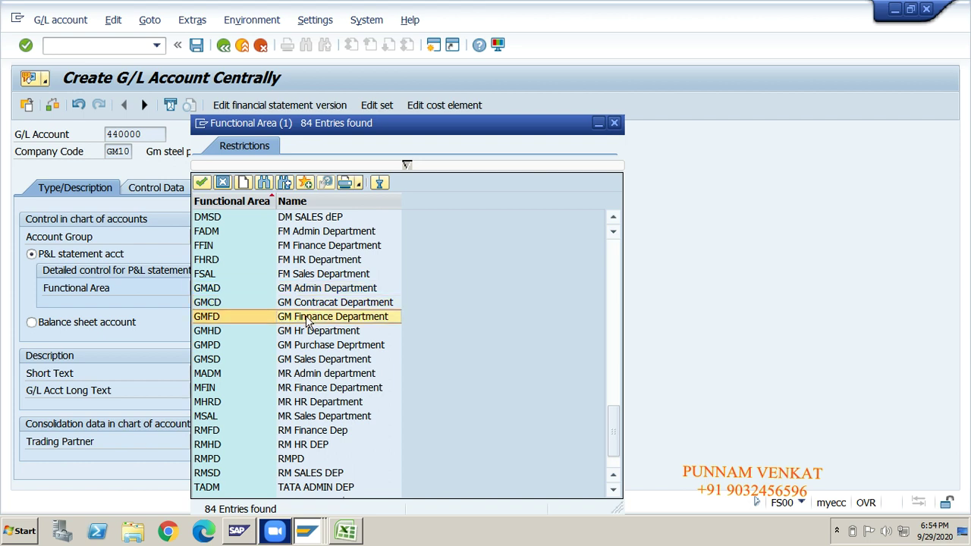
click(209, 289)
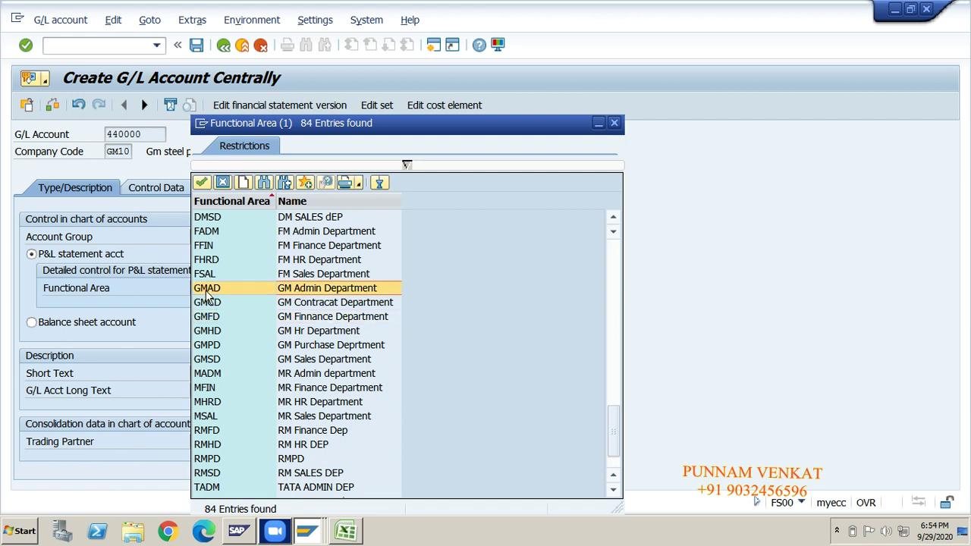
double_click(310, 293)
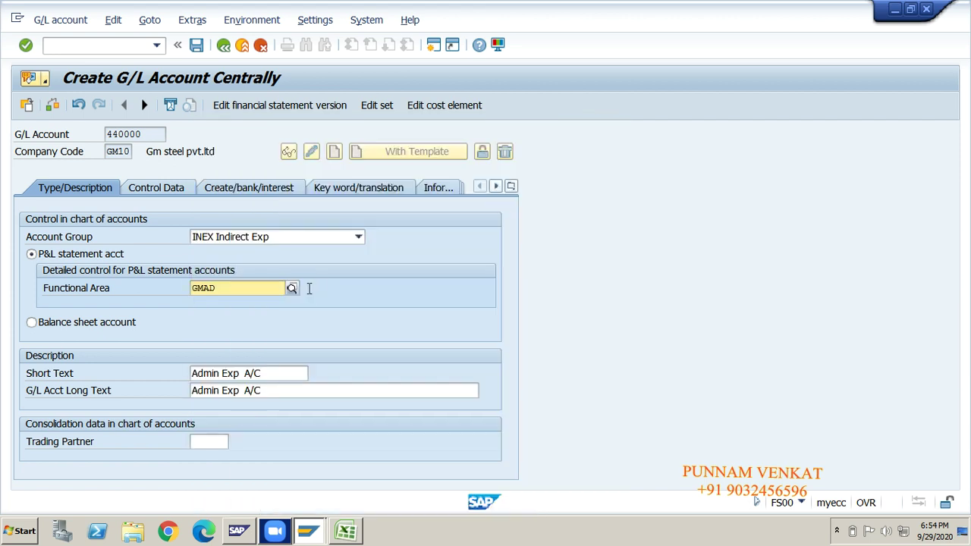
- Point out the account's short text and its assigned functional area
drag(275, 373, 172, 375)
click(172, 374)
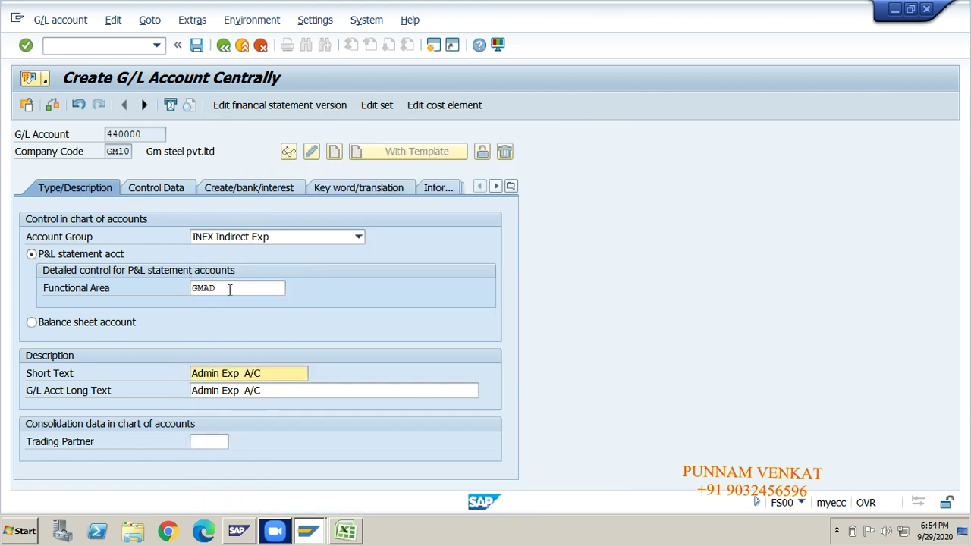
drag(229, 289, 195, 289)
click(195, 289)
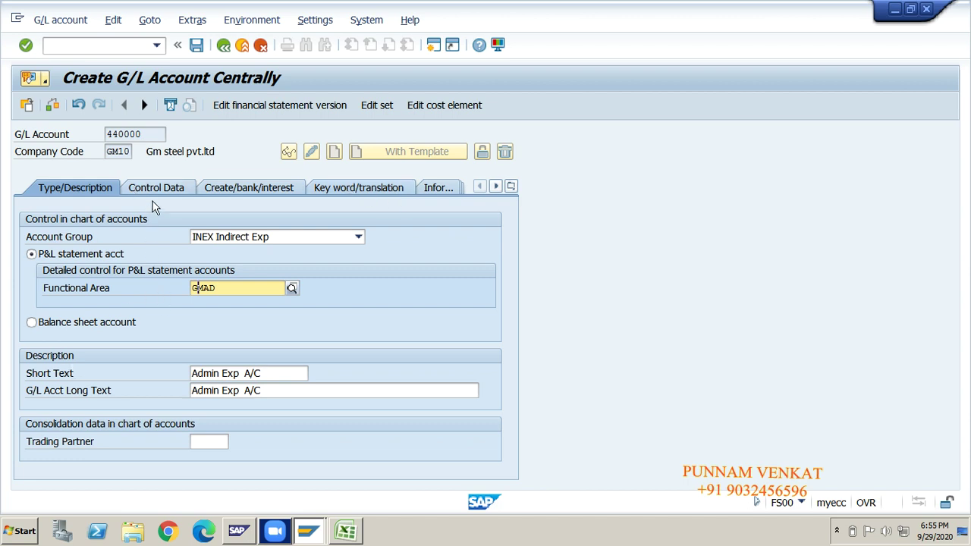
- Open the account's control data and examine the account currency
click(153, 187)
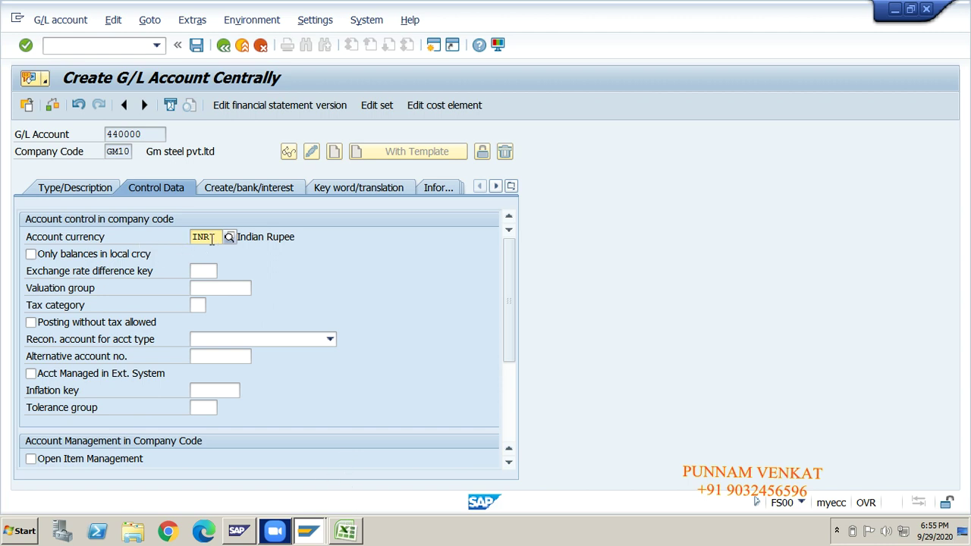
drag(215, 237, 185, 237)
click(184, 236)
- Switch to the SAP_NEW workbook in Excel and enter the label Compan Code Currency in cell U28 of the GL Master Creation sheet
click(345, 533)
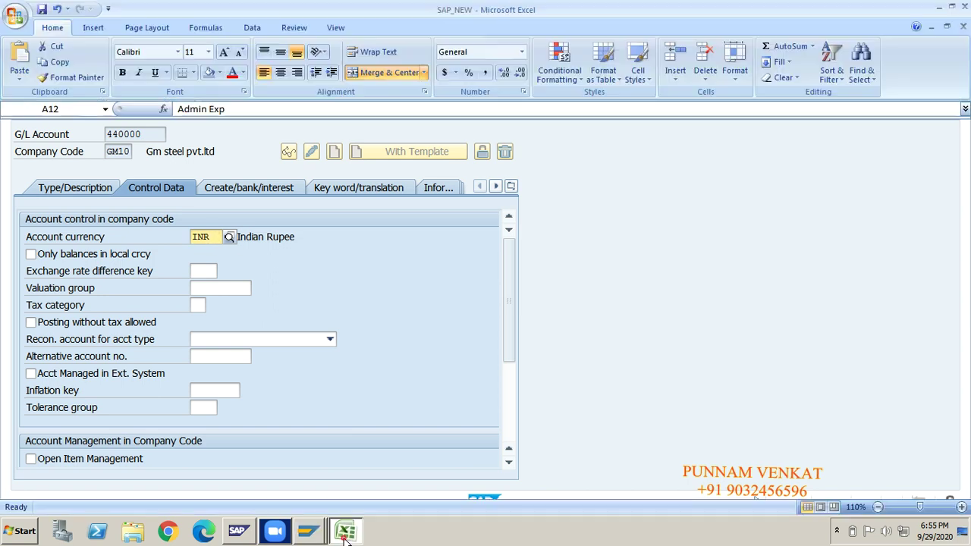
click(413, 355)
click(419, 355)
key(Right)
key(Right)
key(Right)
key(Right)
key(Right)
key(Right)
key(Right)
key(Right)
key(Right)
key(Right)
key(Right)
key(Right)
key(Right)
key(Right)
key(Right)
key(Right)
key(Right)
key(Right)
key(Right)
key(Right)
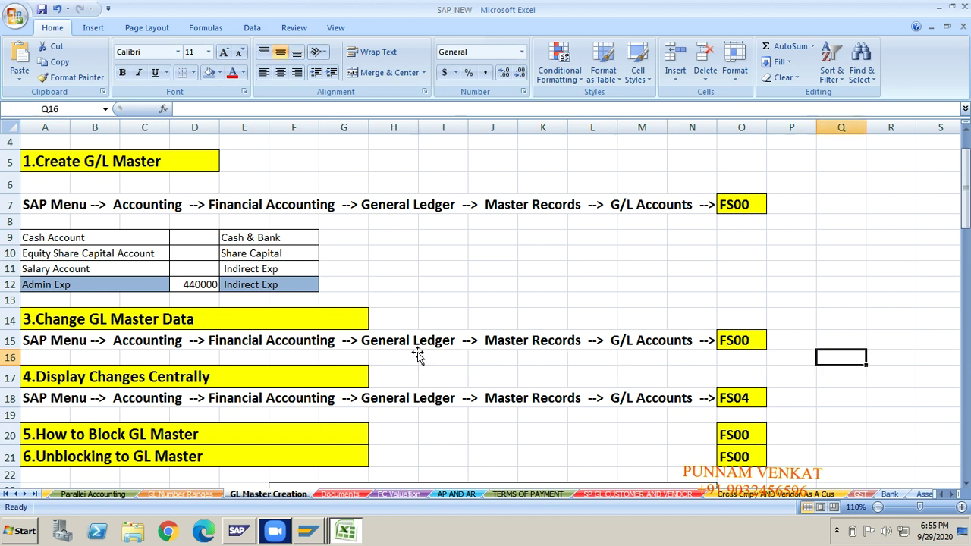
key(Down)
key(Down)
key(Down)
key(Down)
key(Down)
key(Down)
key(Down)
key(Down)
key(Down)
key(Down)
key(Down)
key(Down)
key(Down)
key(Down)
key(Down)
key(Down)
key(Down)
key(Down)
key(Down)
key(Down)
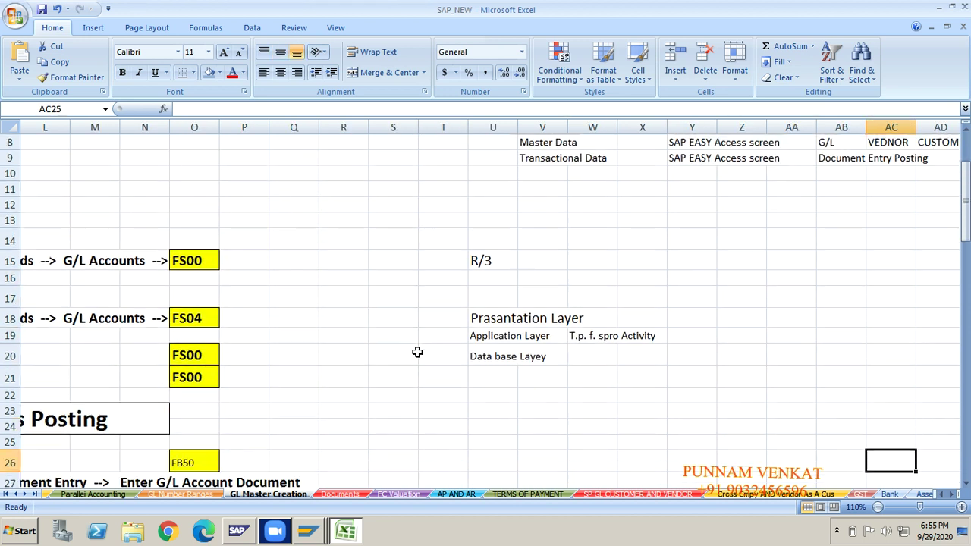
key(Left)
key(Left)
key(Left)
key(Left)
key(Left)
key(Left)
key(Up)
key(Up)
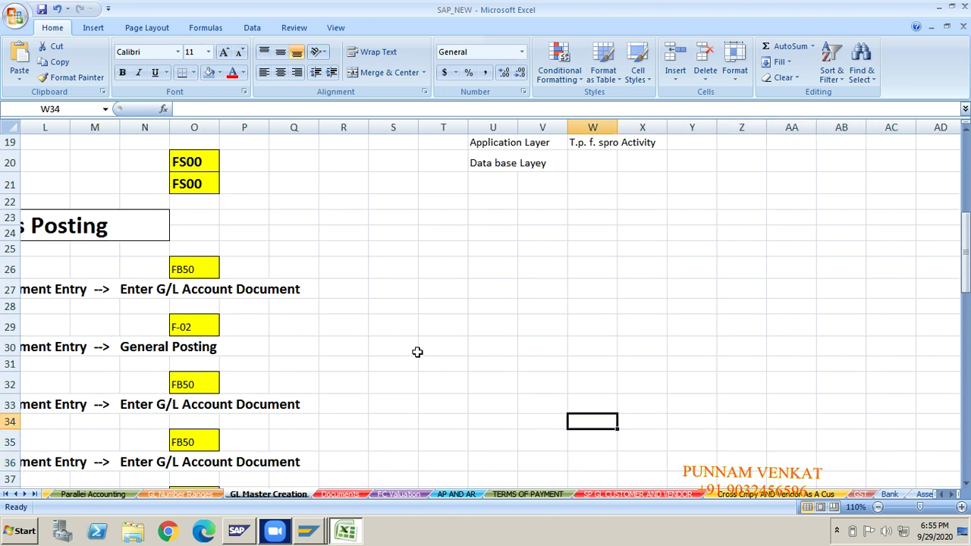
key(Up)
key(Up)
key(Up)
key(Up)
key(Up)
key(Up)
key(Left)
key(Left)
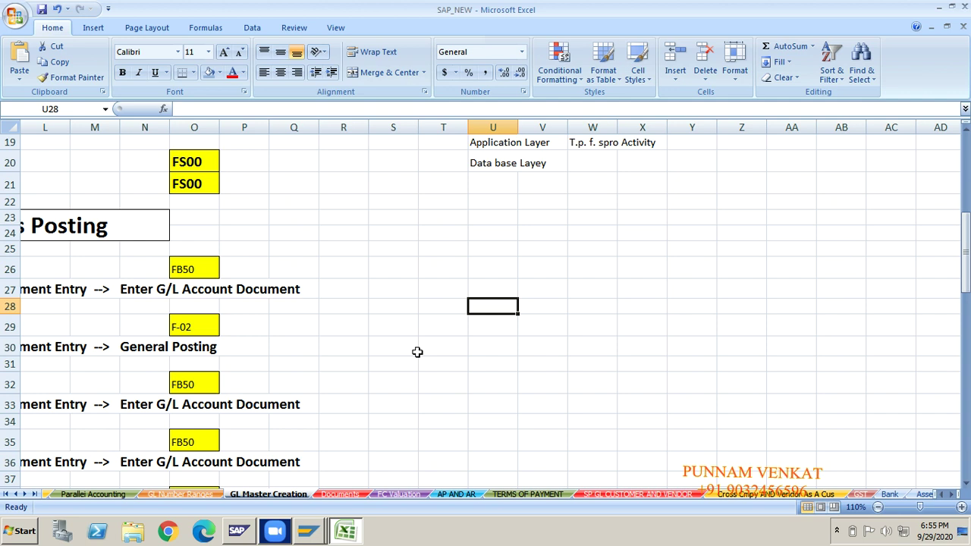
text(4)
key(BackSpace)
text(cOM)
key(BackSpace)
key(BackSpace)
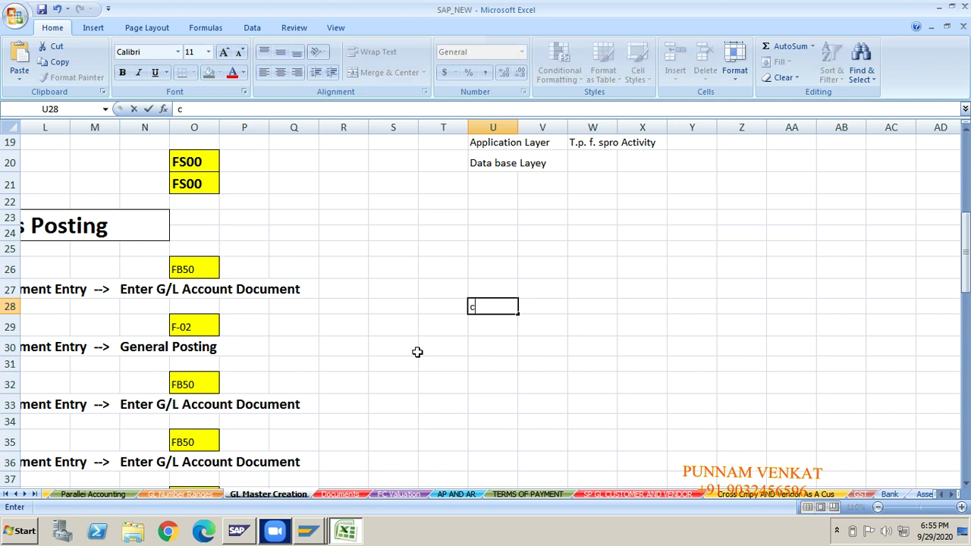
key(BackSpace)
text(Compan code)
key(BackSpace)
key(BackSpace)
key(BackSpace)
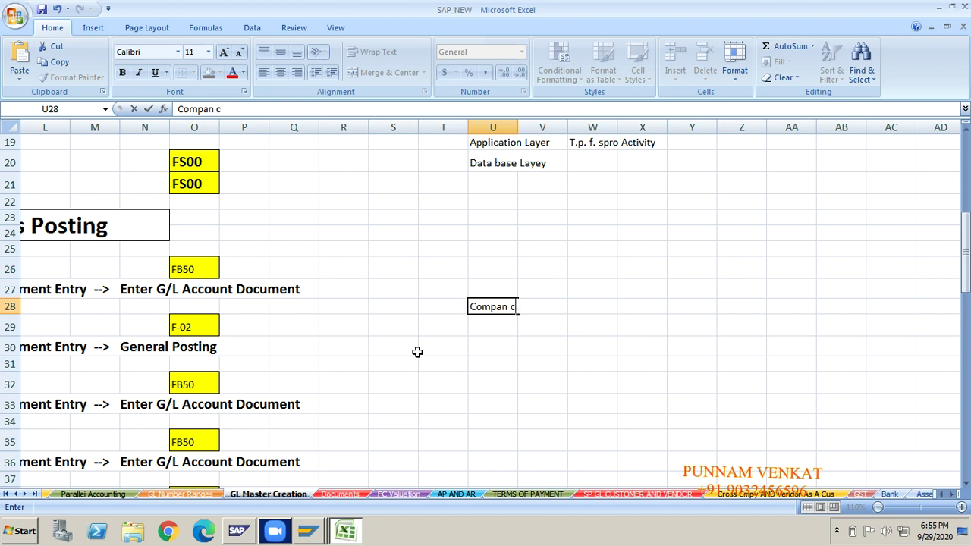
key(BackSpace)
text(co)
key(BackSpace)
key(BackSpace)
text(co)
key(BackSpace)
text(o)
key(BackSpace)
key(BackSpace)
text(Code Curre)
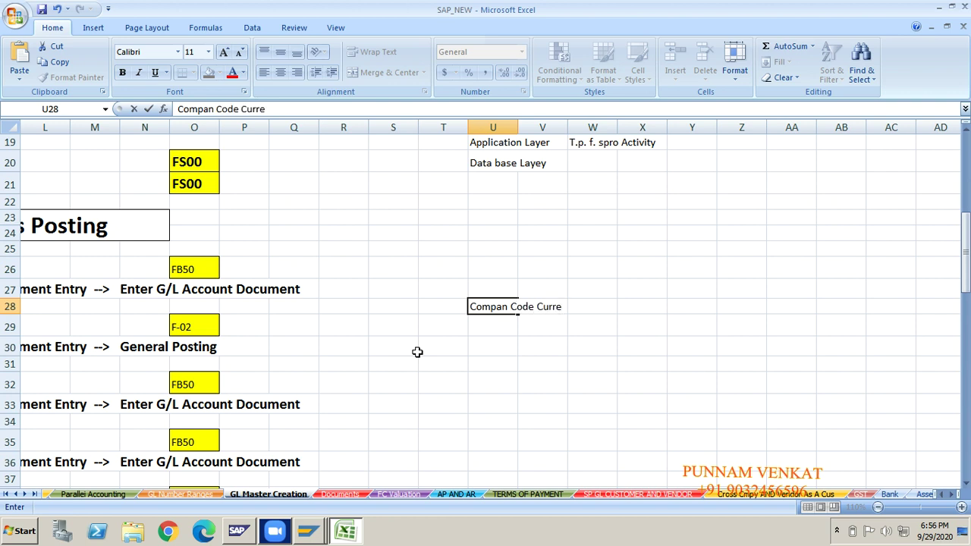
text(ncy)
- Enter INR in cell Y28 as the value for the company code currency
key(Right)
key(Right)
key(Right)
key(Right)
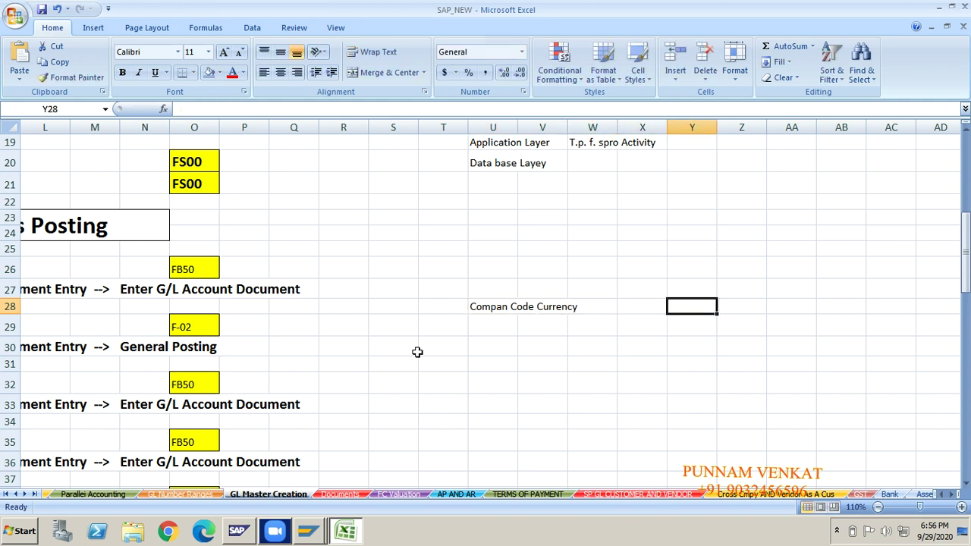
text(INR)
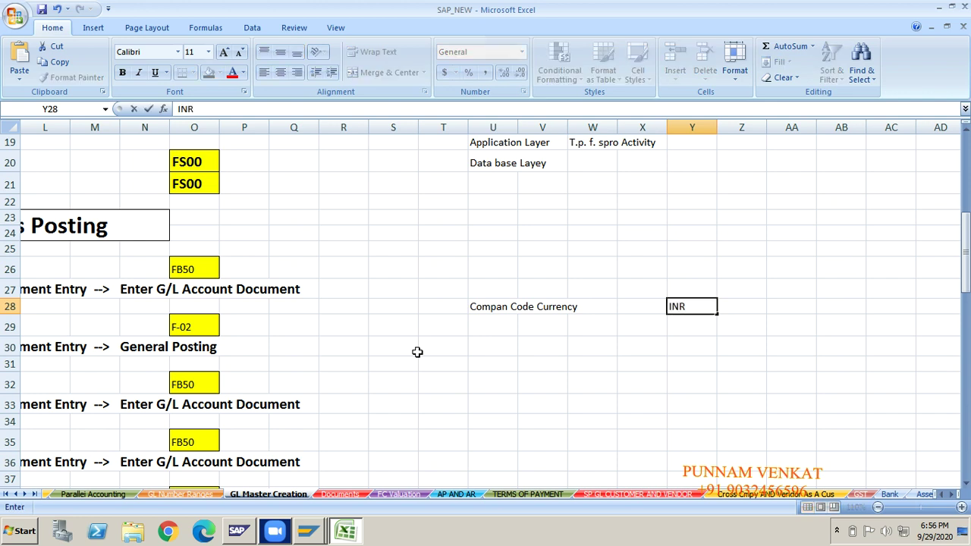
key(Return)
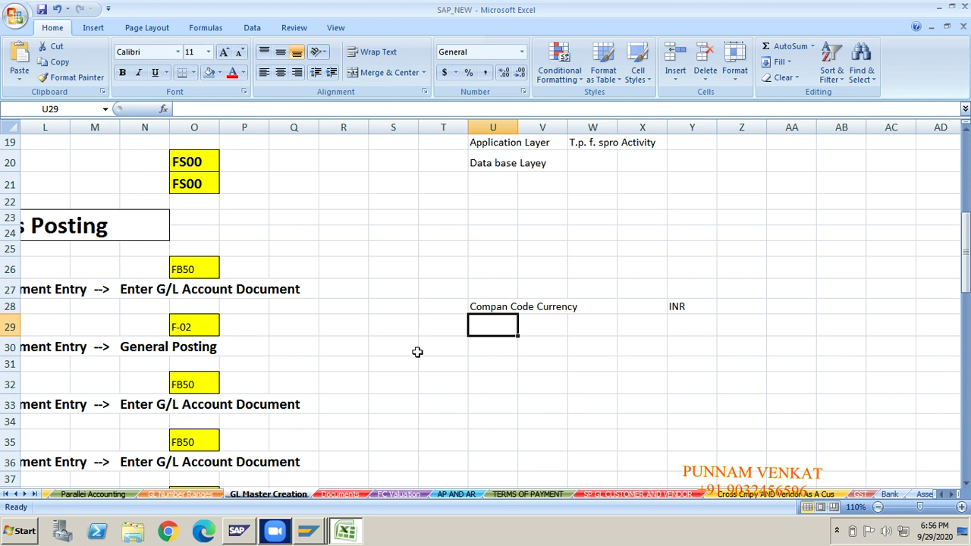
- Switch back to SAP and point out the G/L account number and its account currency
key(alt+Tab)
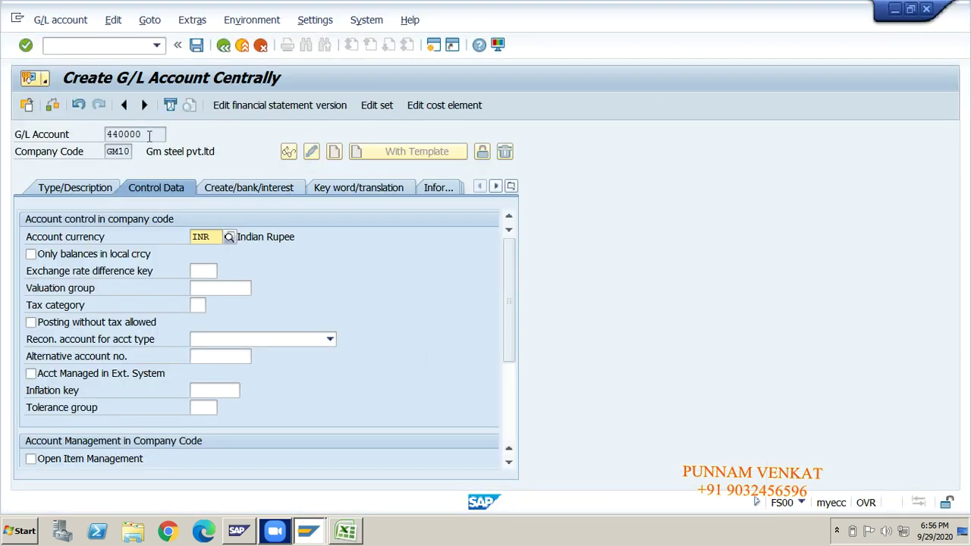
drag(154, 134, 107, 134)
click(106, 134)
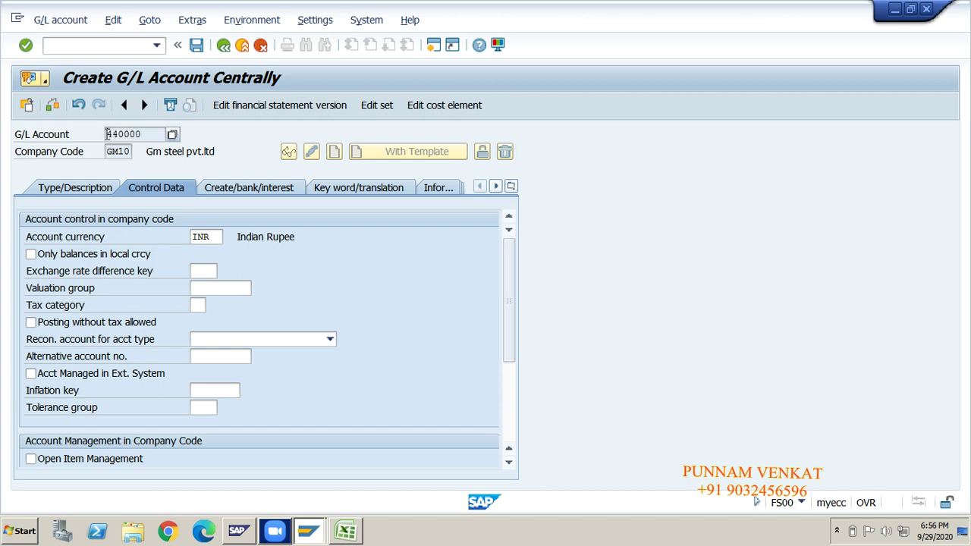
click(210, 237)
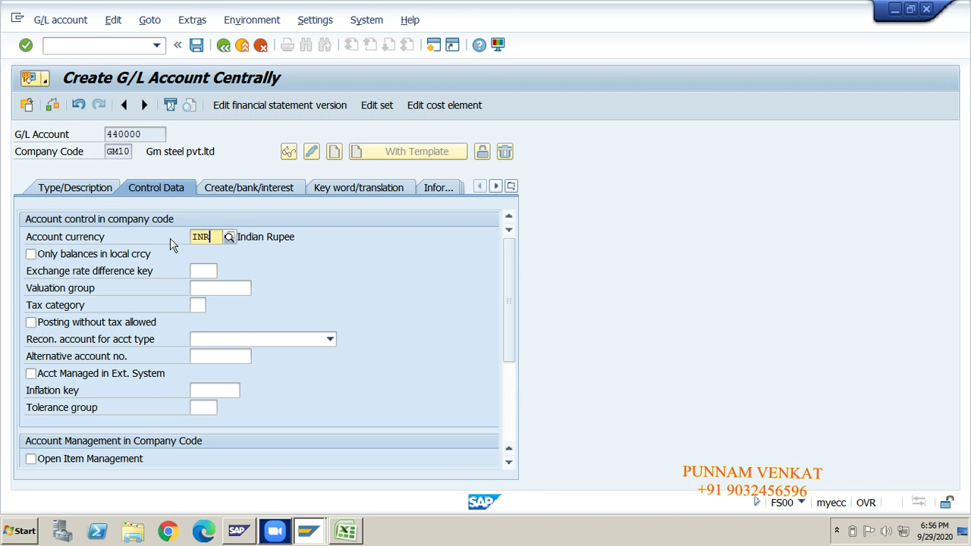
- Return to the Excel sheet and enter the label Account Currency in cell U30
key(alt+Tab)
key(Down)
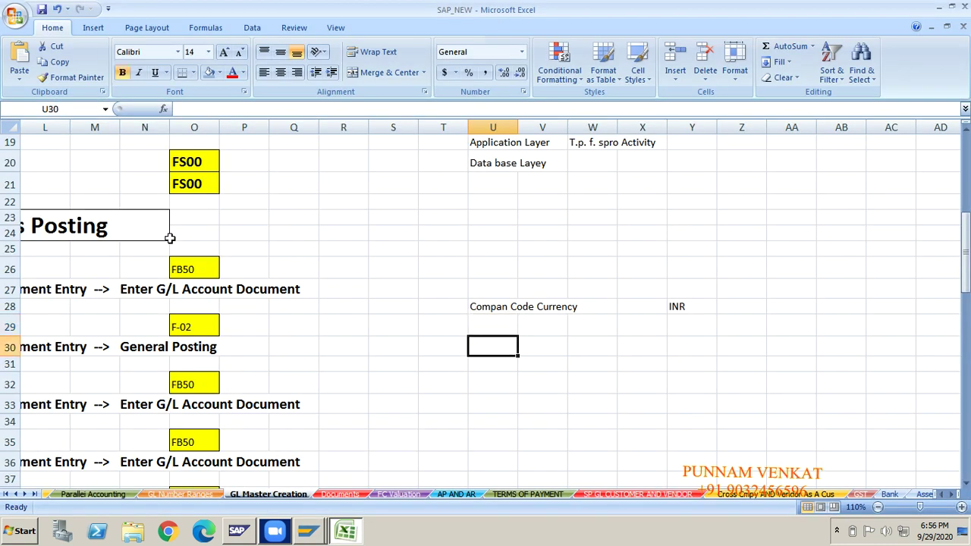
text(Ac)
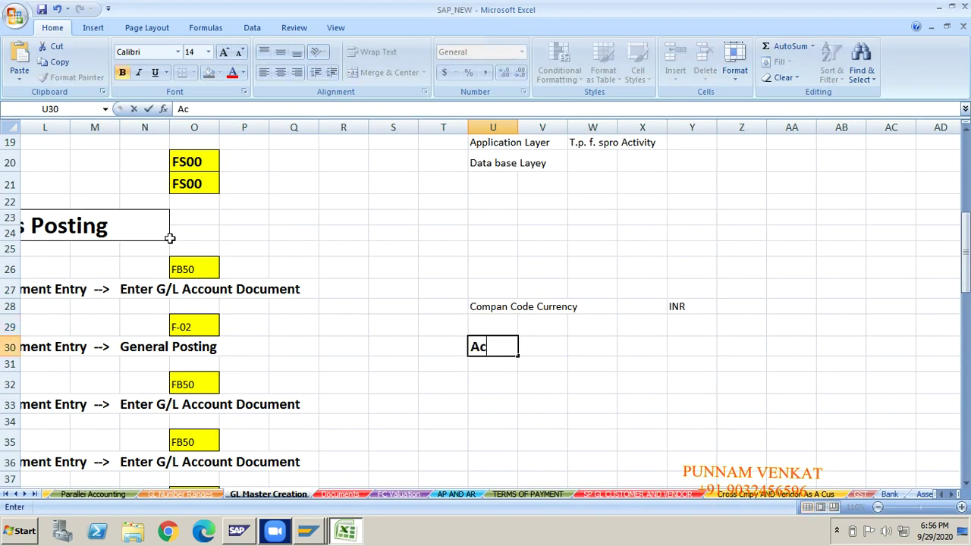
text(count Curre)
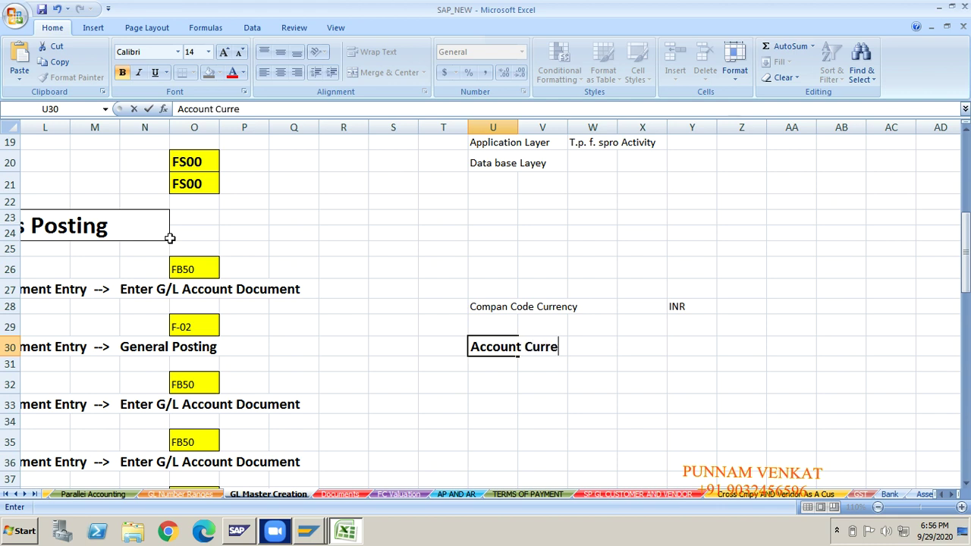
text(ncy)
key(Return)
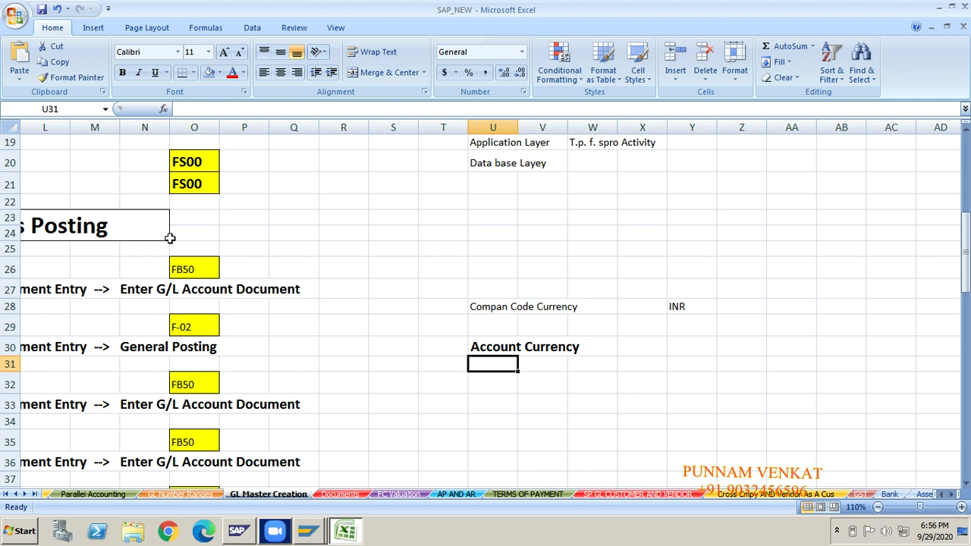
- Enter inr in cell Y30 as the value for the account currency
key(Up)
key(Right)
key(Right)
key(Right)
key(Right)
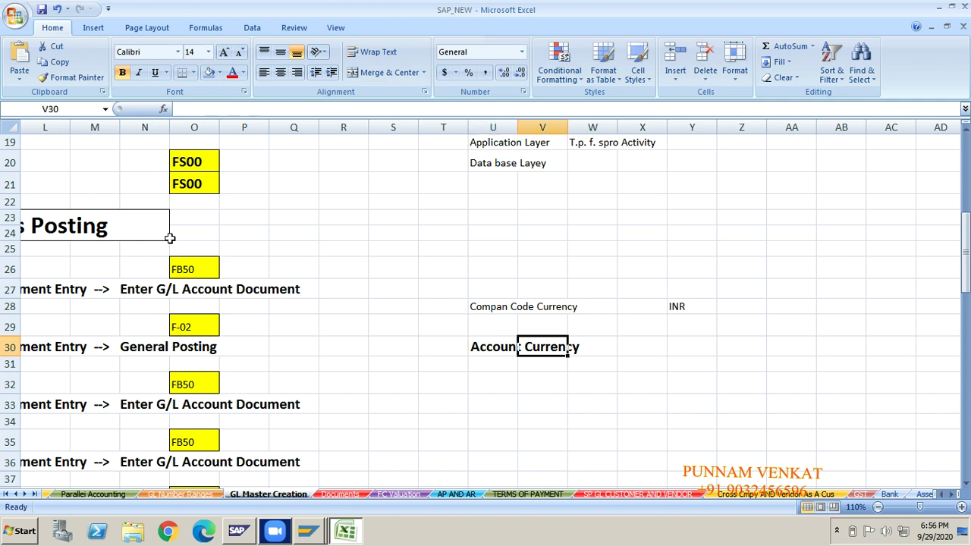
text(inr)
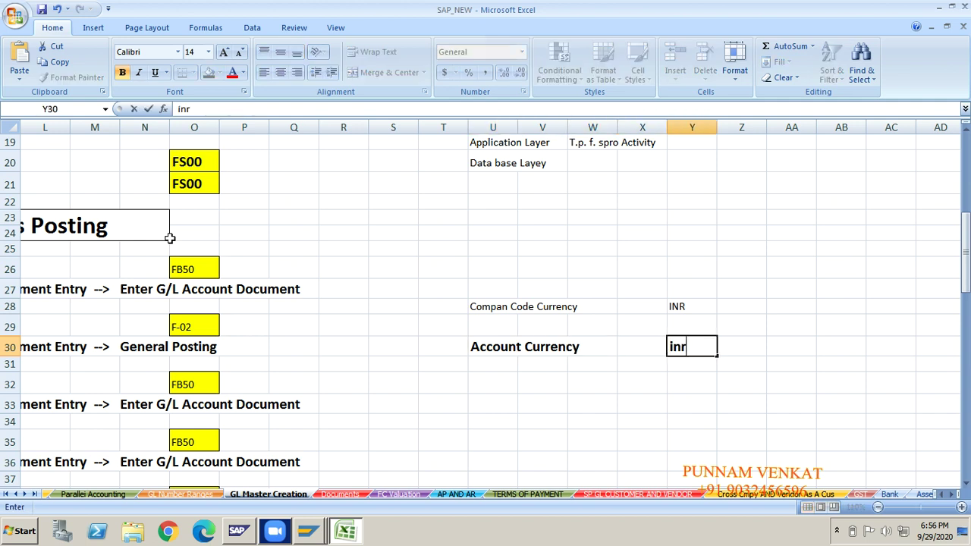
key(Return)
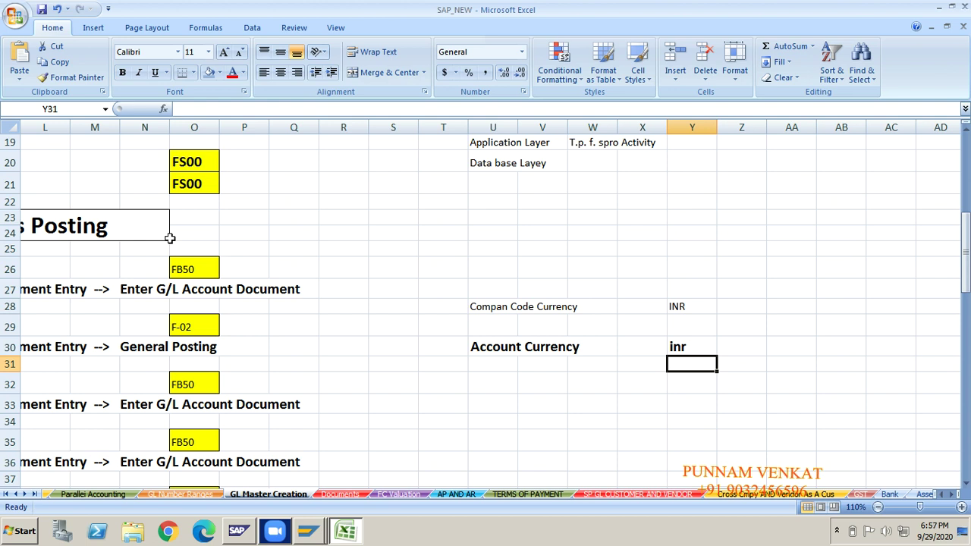
- Switch to SAP and review the G/L account number together with its account currency field
key(alt+Tab)
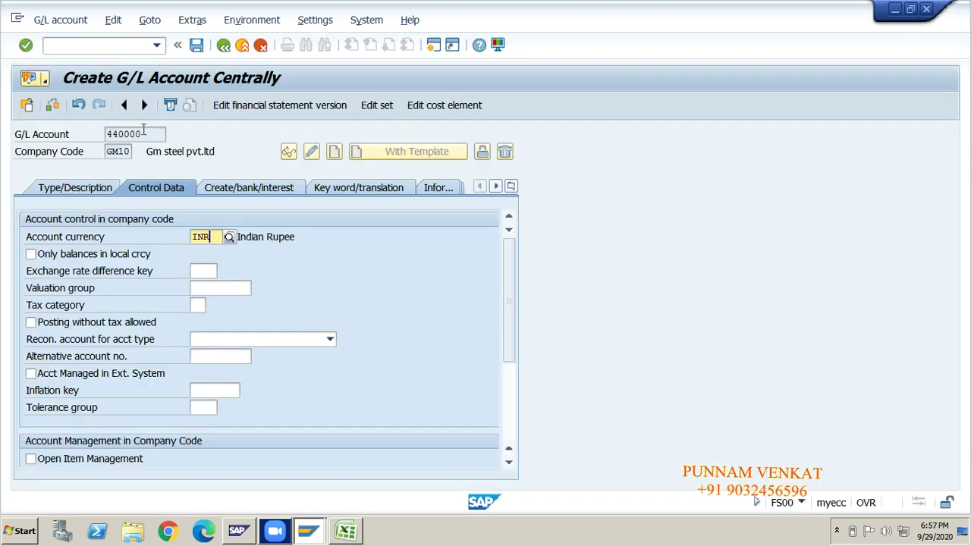
drag(144, 134, 109, 134)
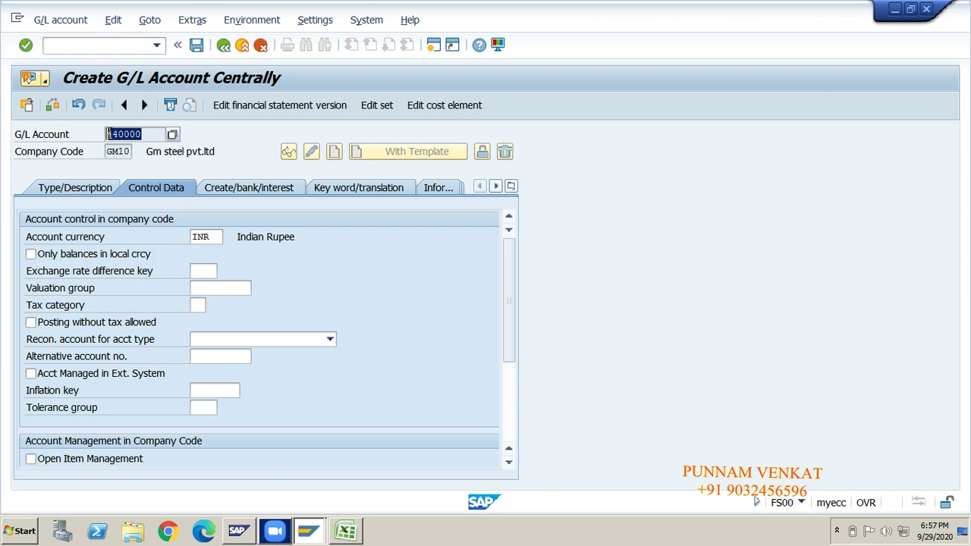
click(108, 134)
click(146, 134)
drag(146, 134, 107, 134)
click(106, 134)
click(216, 237)
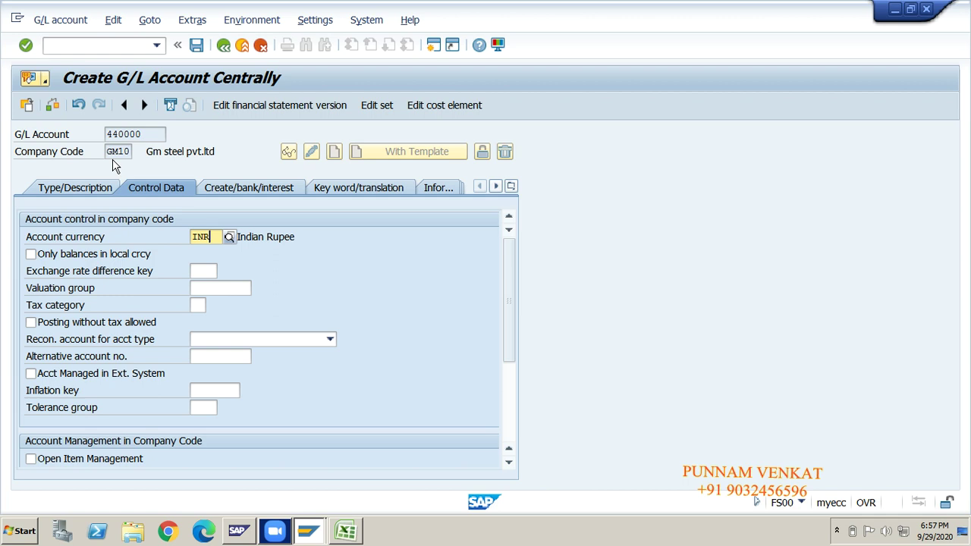
- Switch to Excel and compare the Compan Code Currency row with the Account Currency row
key(alt+Tab)
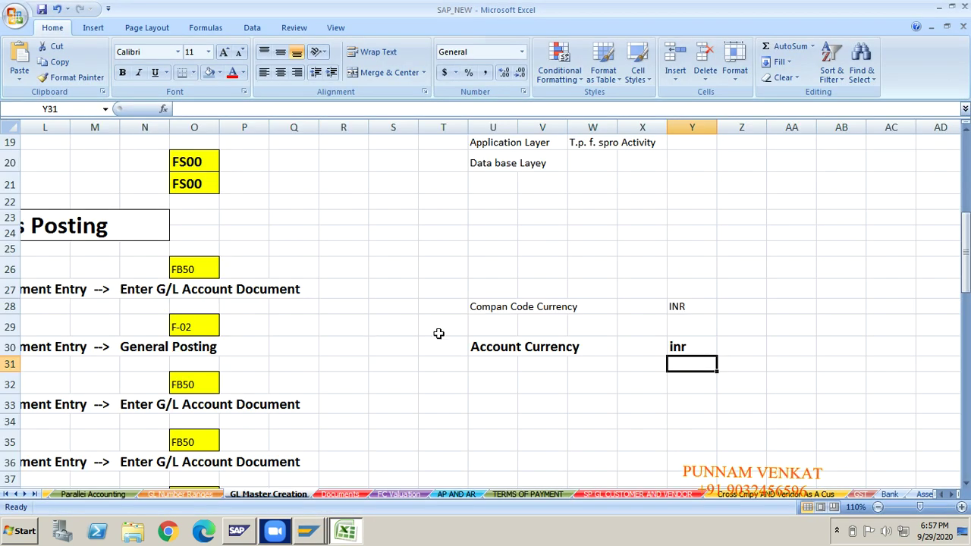
click(489, 310)
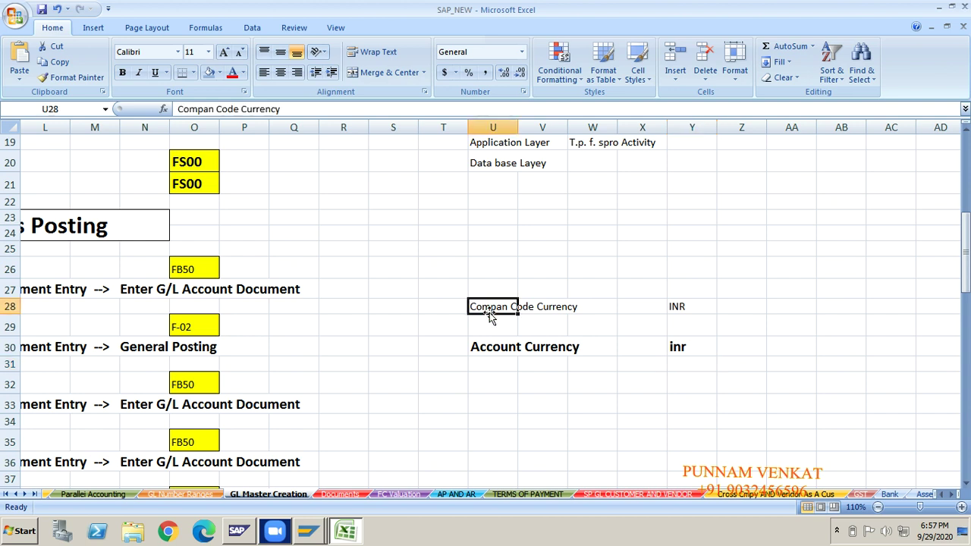
click(489, 347)
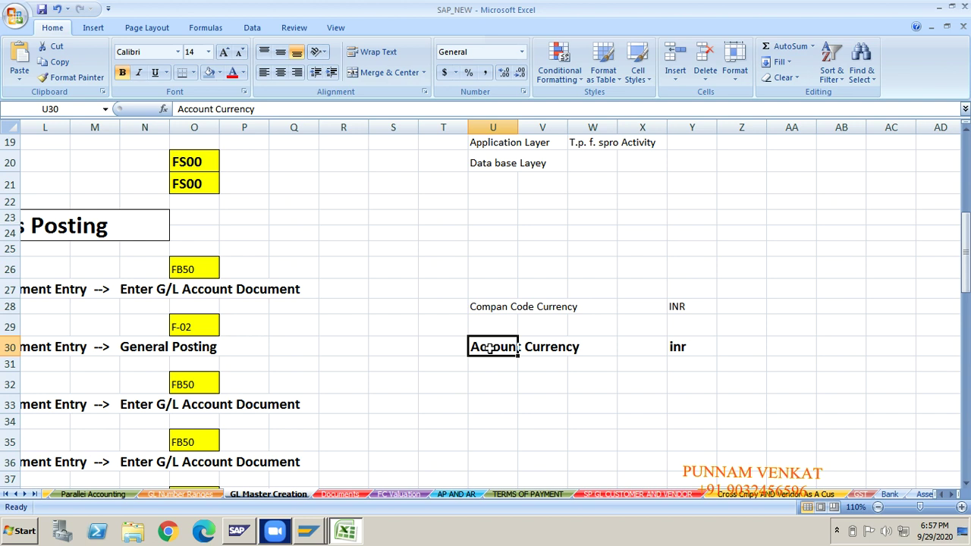
- Switch back to SAP and set the account currency of G/L account 440000 to EUR, Euro (EMU currency as of 01/01/1999)
key(alt+Tab)
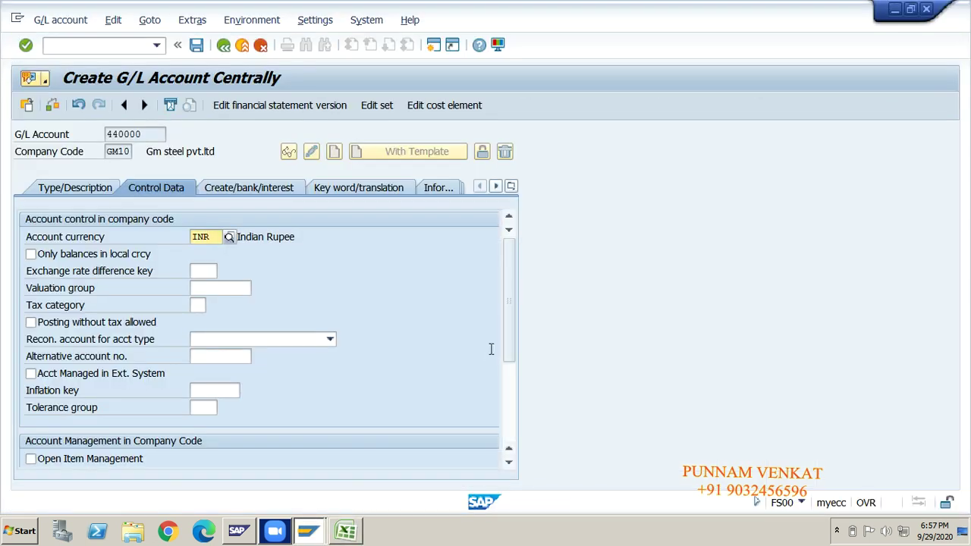
key(BackSpace)
key(BackSpace)
key(BackSpace)
text(ero)
key(BackSpace)
key(BackSpace)
key(BackSpace)
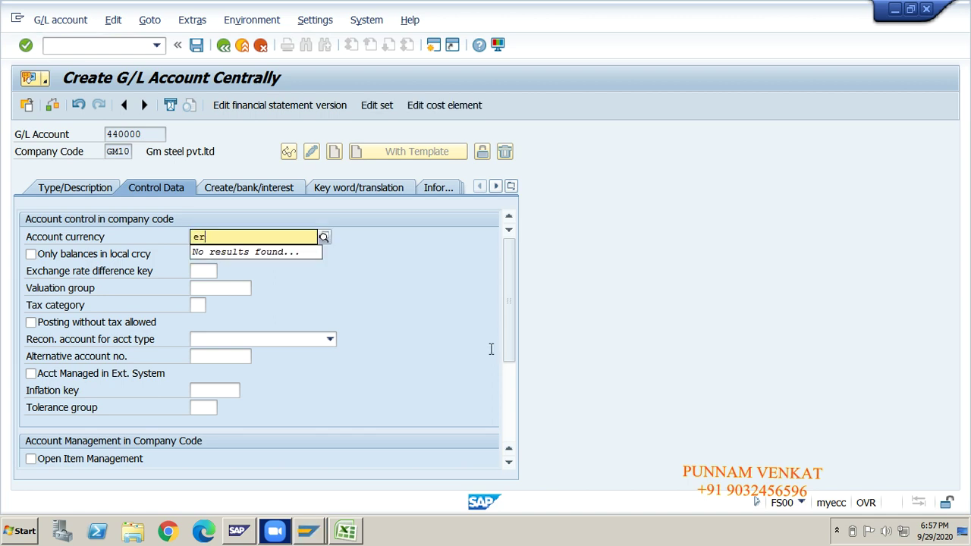
text(e)
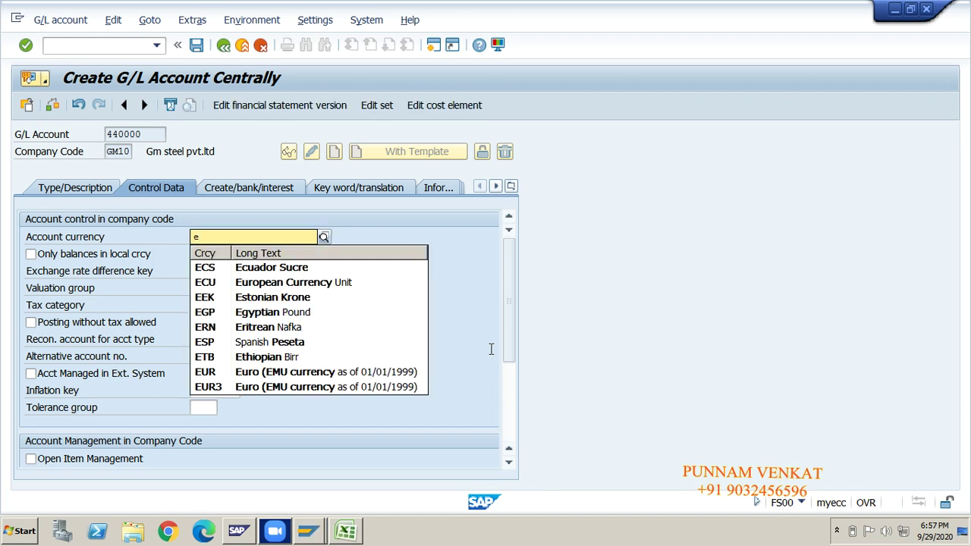
click(279, 372)
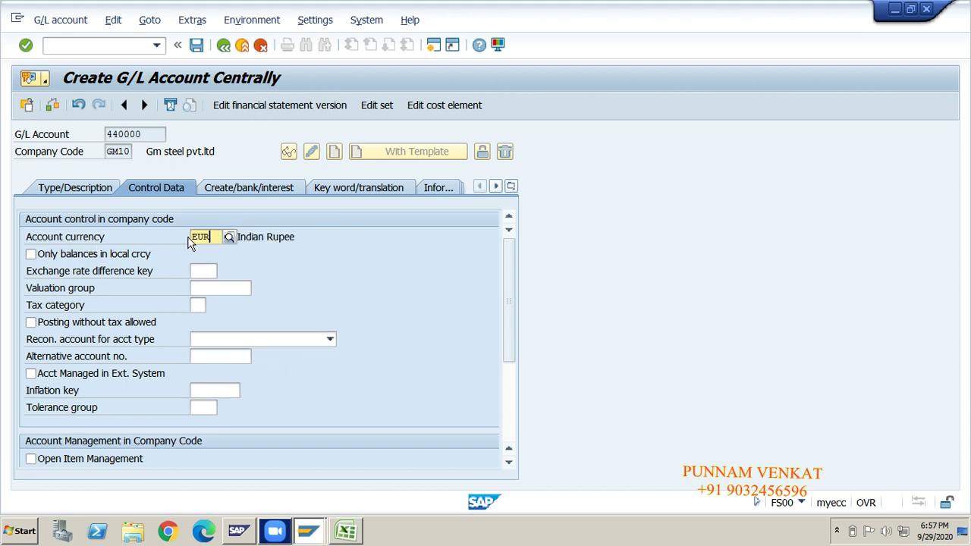
- Set the Account Currency value in cell Y30 of the Excel sheet to EUR and return to the G/L account in SAP
key(alt+Tab)
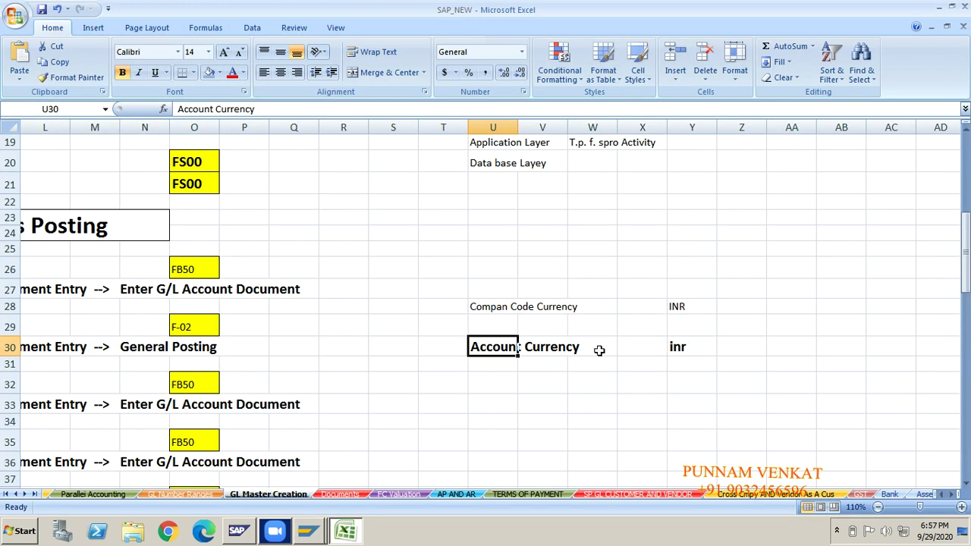
click(685, 349)
text(er)
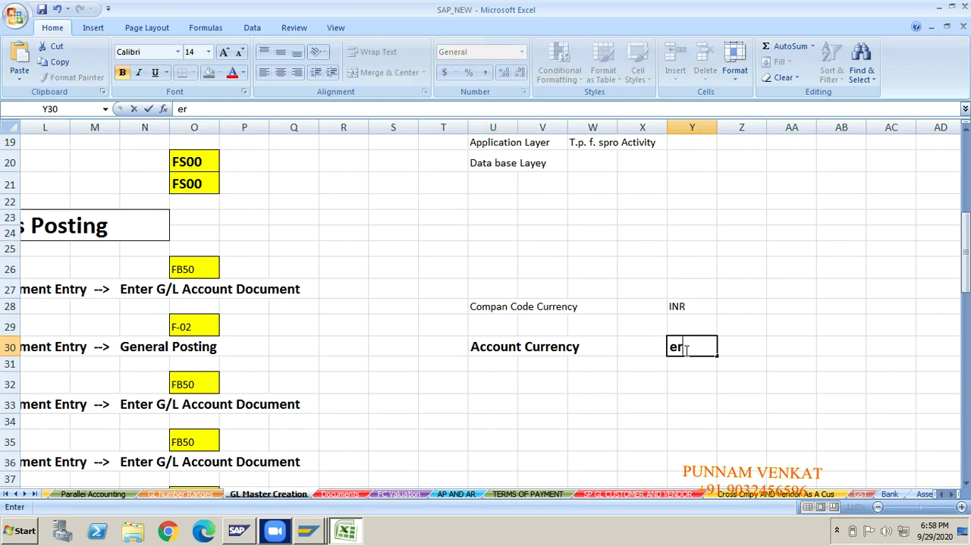
key(BackSpace)
key(BackSpace)
text(EU)
key(BackSpace)
text(R)
key(BackSpace)
text(UR)
key(Return)
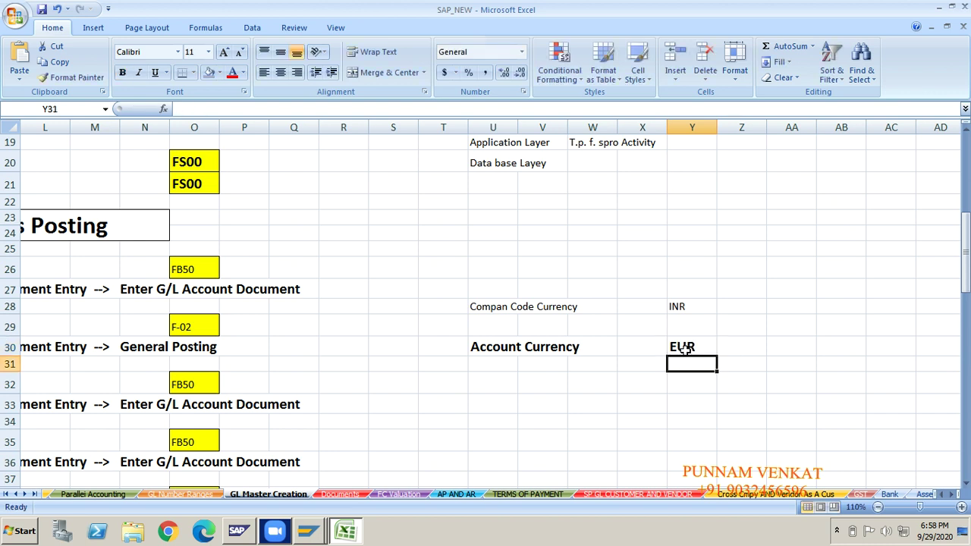
key(alt+Tab)
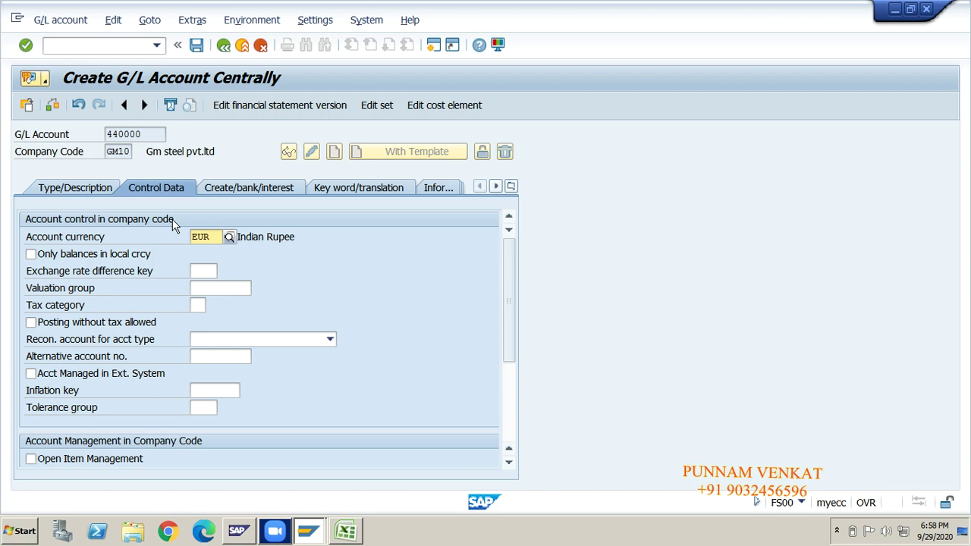
- Switch to Excel and set the Account Currency value in cell Y30 to INR
key(alt+Tab)
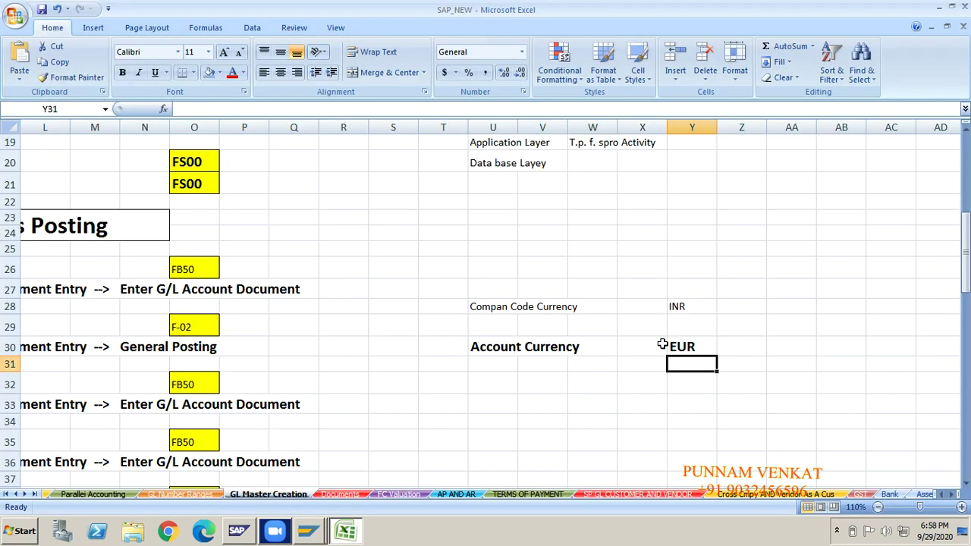
click(562, 309)
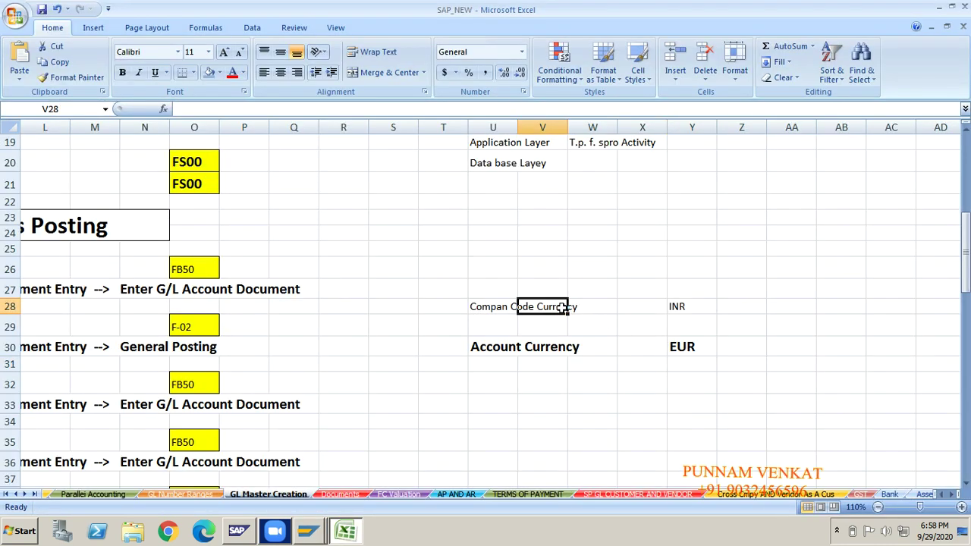
click(534, 348)
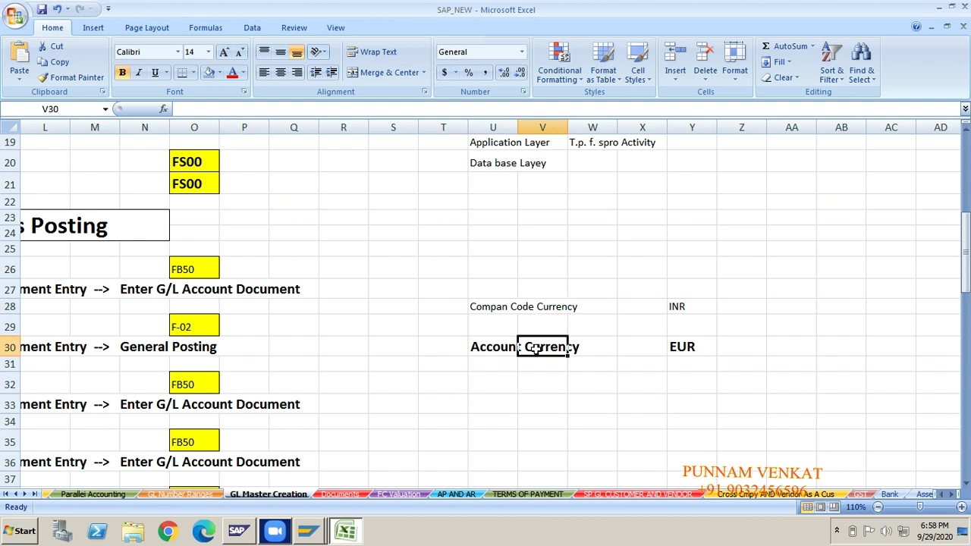
click(687, 347)
text(INR)
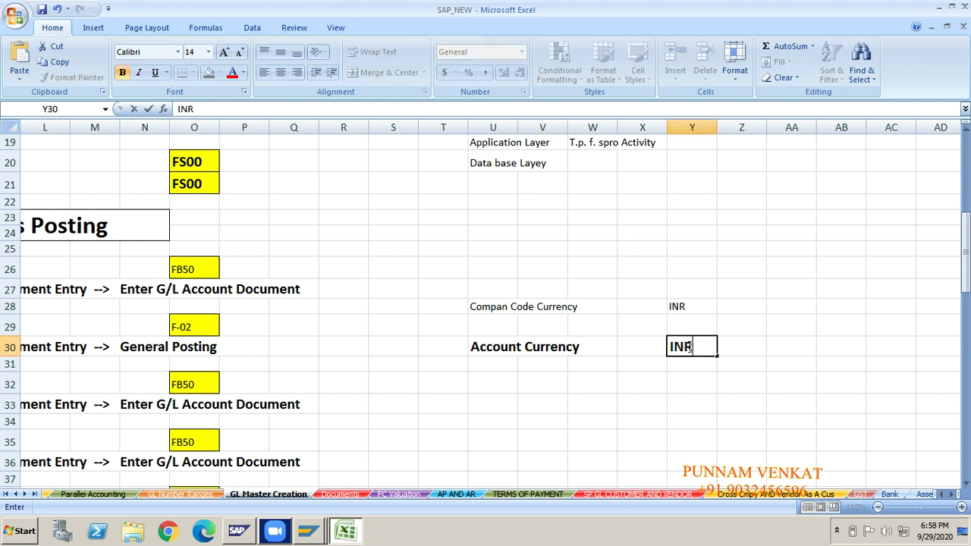
key(Return)
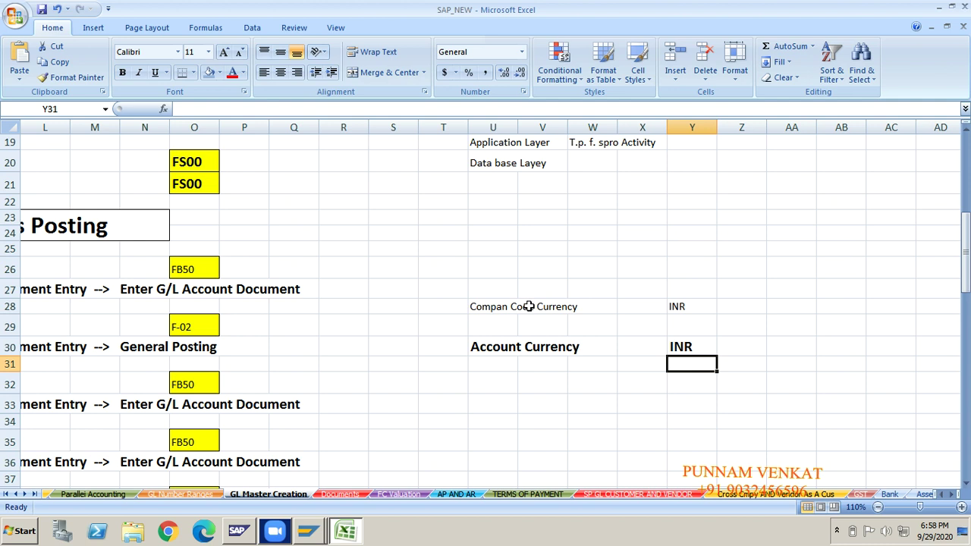
- Set the Account Currency value in cell Y30 to USD as a contrast to the company code currency
click(529, 306)
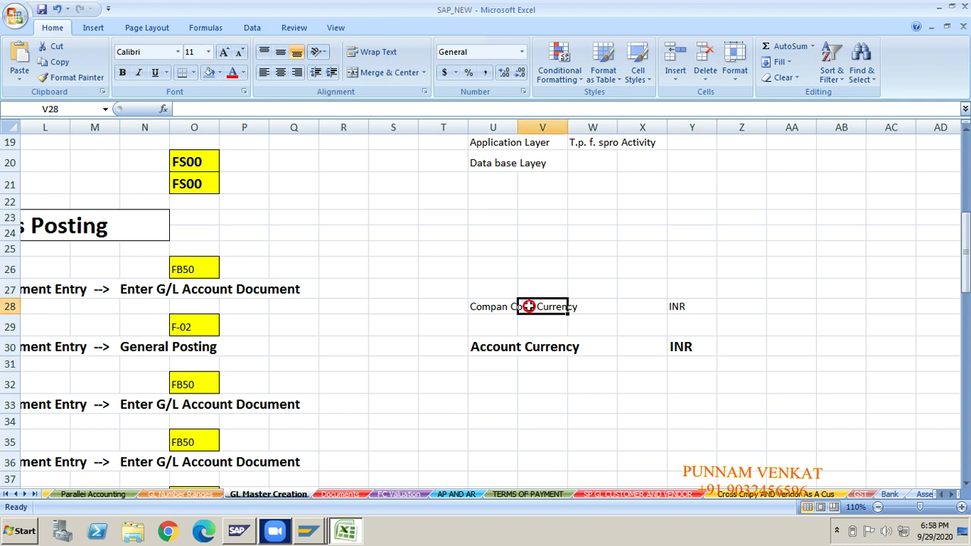
click(528, 346)
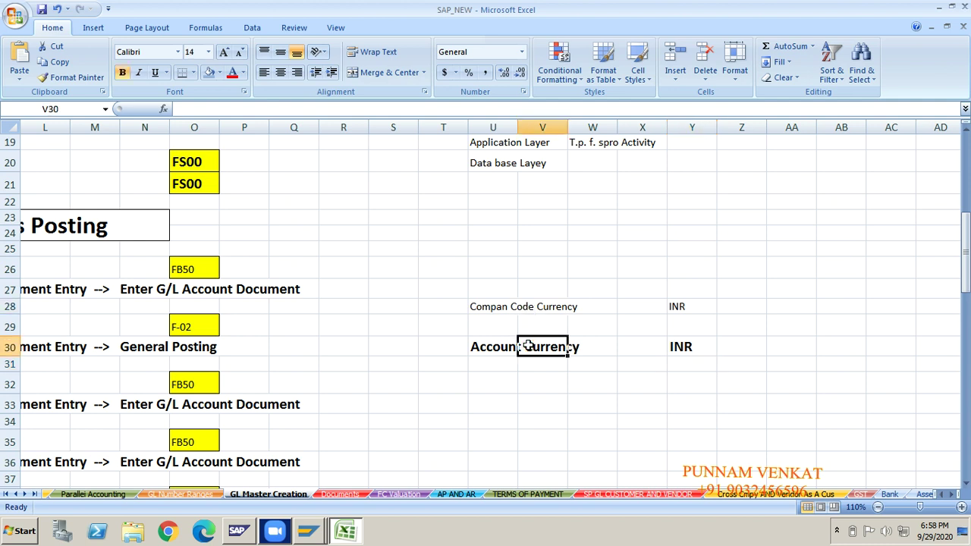
key(Right)
key(Right)
key(Right)
text(USD)
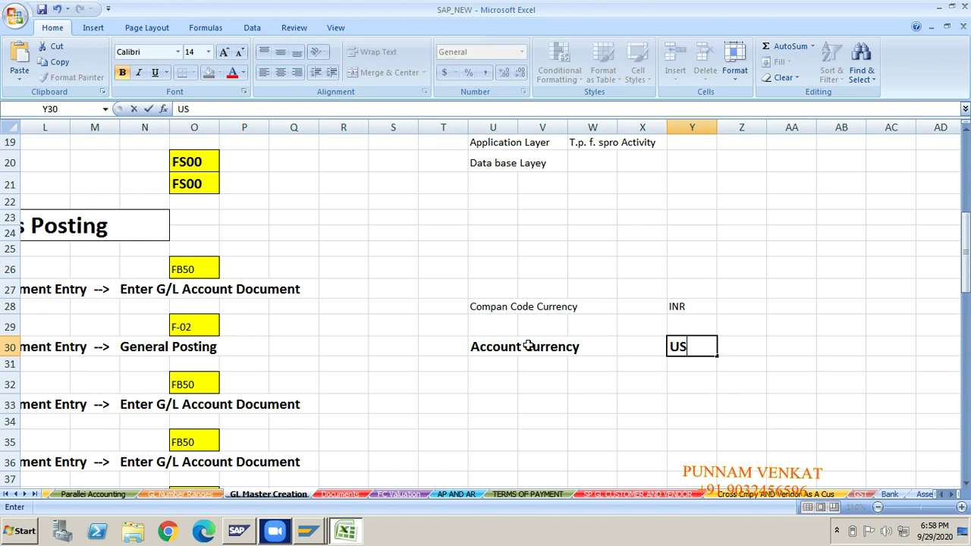
key(Return)
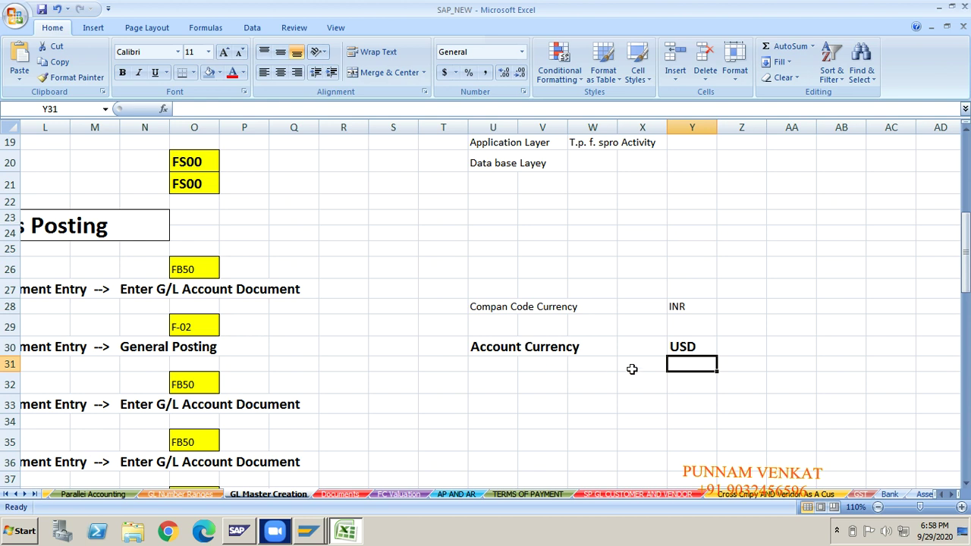
- Set the Account Currency value in cell Y30 to EUR
click(501, 352)
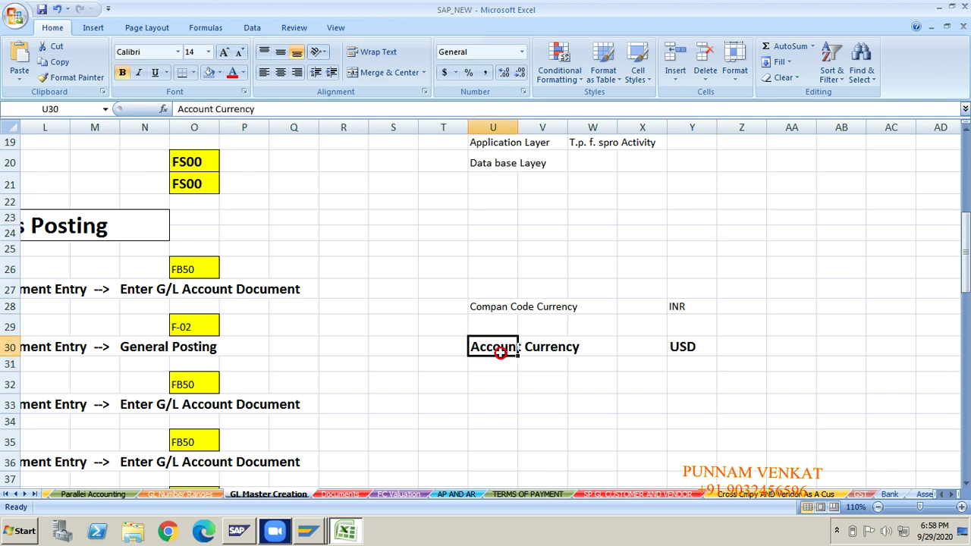
click(711, 347)
text(EU)
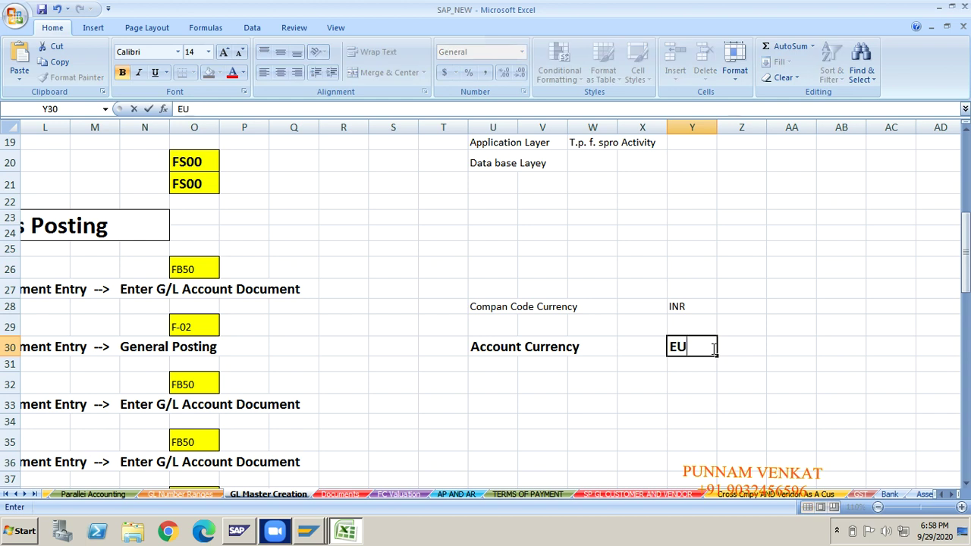
key(Return)
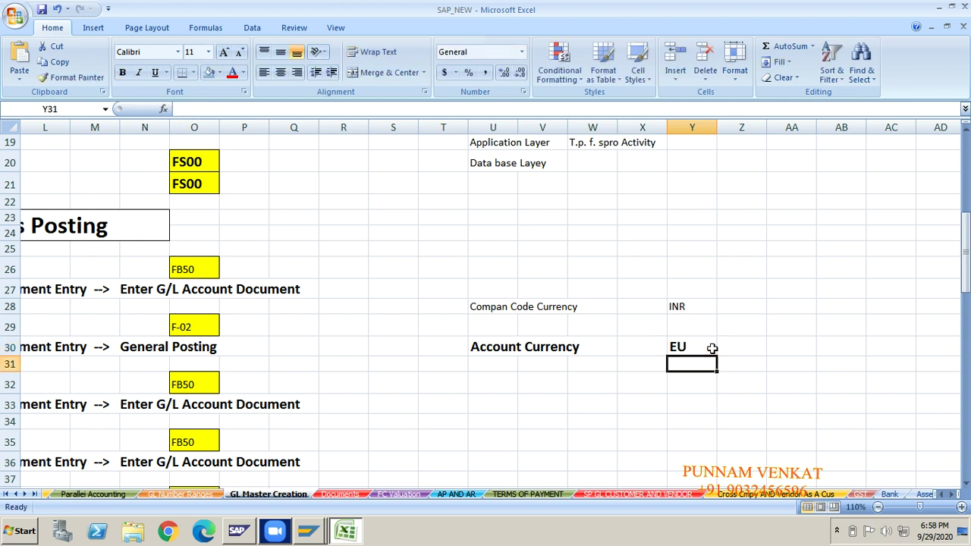
click(712, 348)
text(ER)
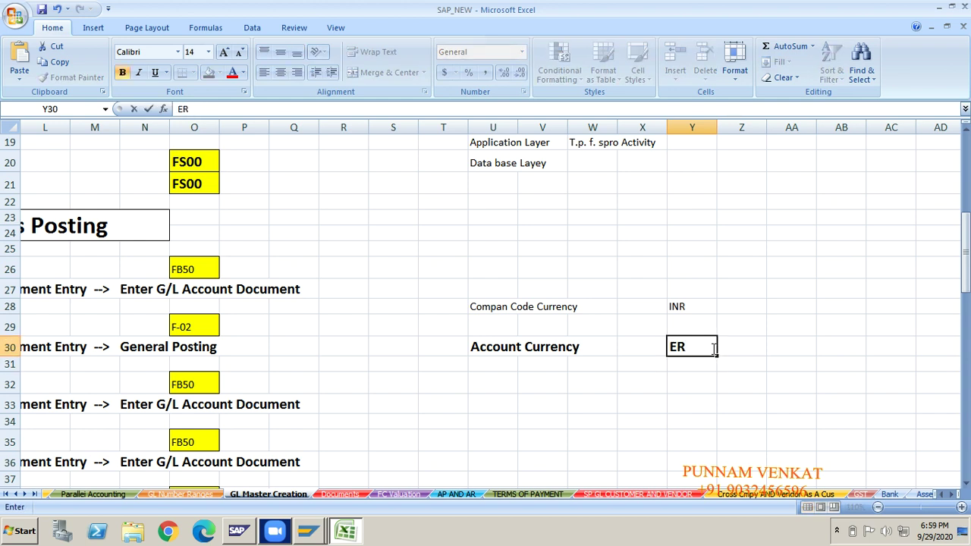
key(BackSpace)
text(U)
key(Return)
click(712, 348)
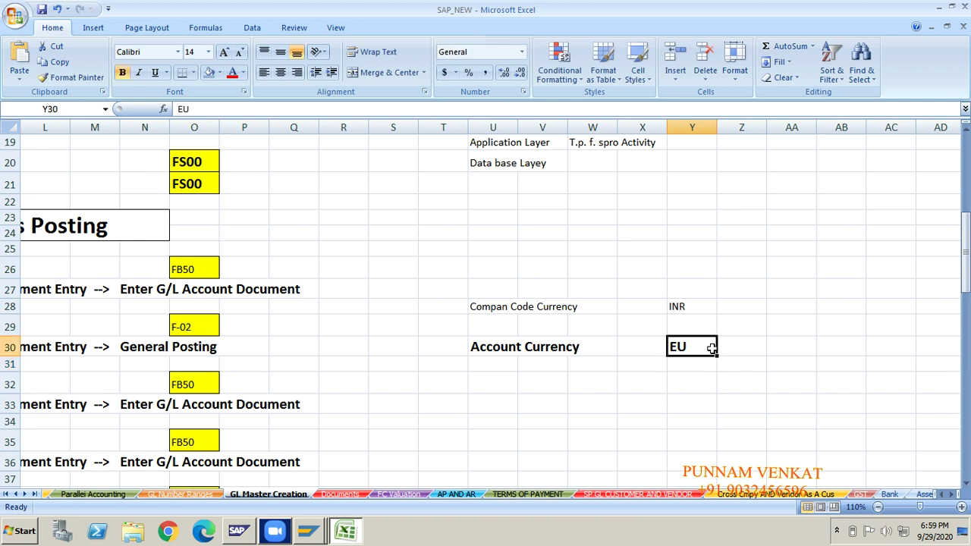
text(EUR)
key(Return)
- Switch to SAP and set the account currency of G/L account 440000 to INR, Indian Rupee
key(alt+Tab)
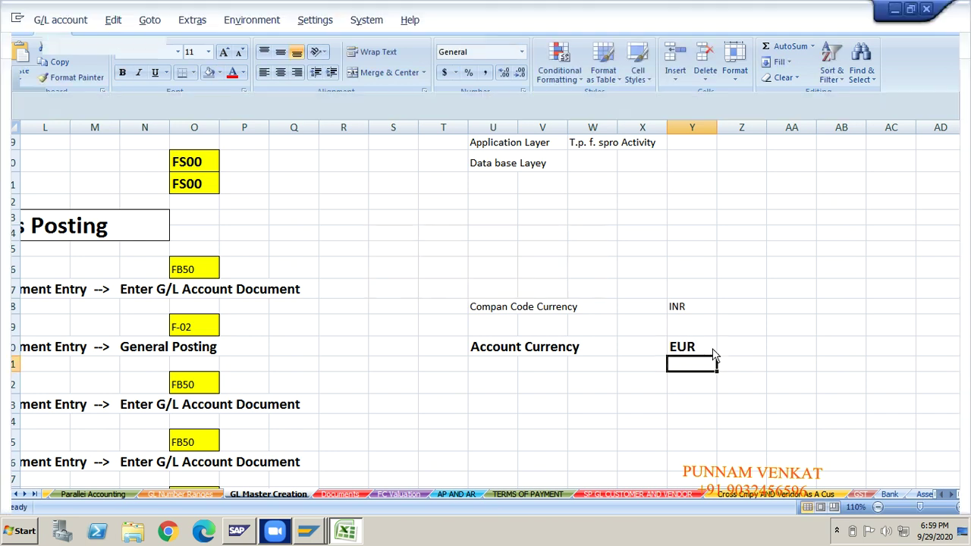
click(199, 237)
text(EUR)
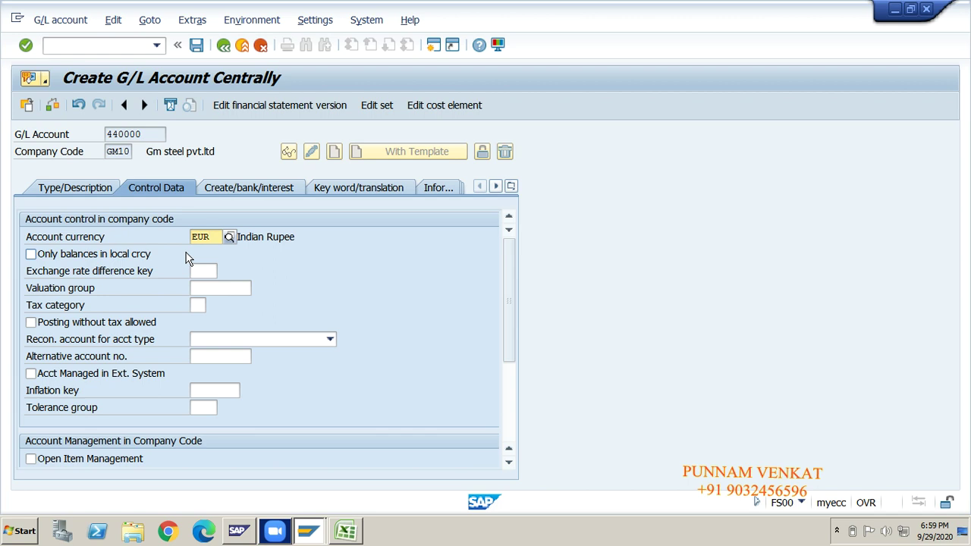
key(BackSpace)
key(BackSpace)
key(BackSpace)
click(868, 114)
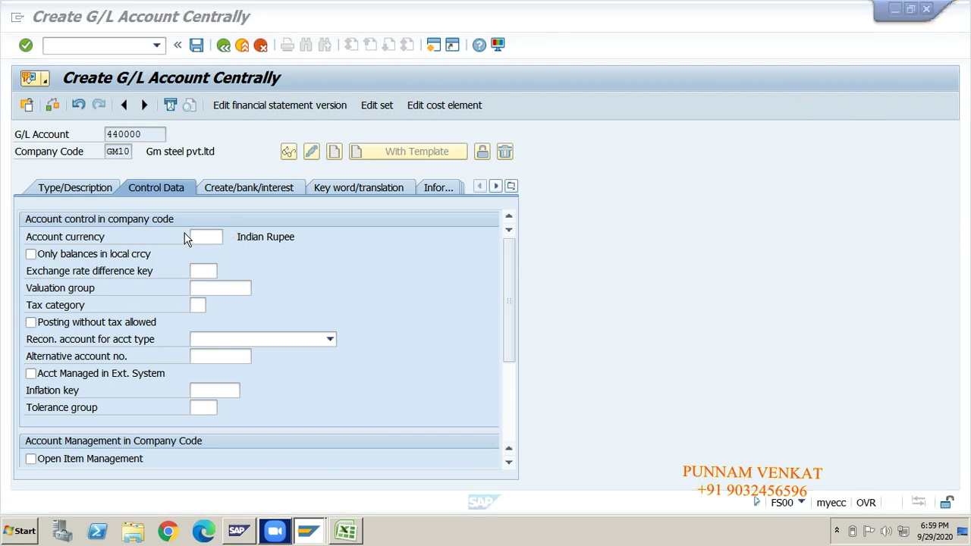
click(203, 235)
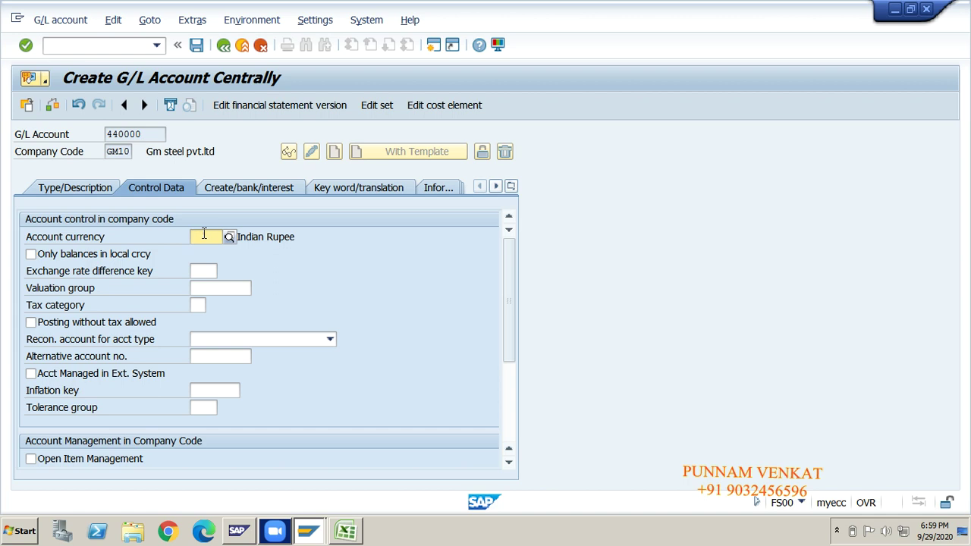
text(INR)
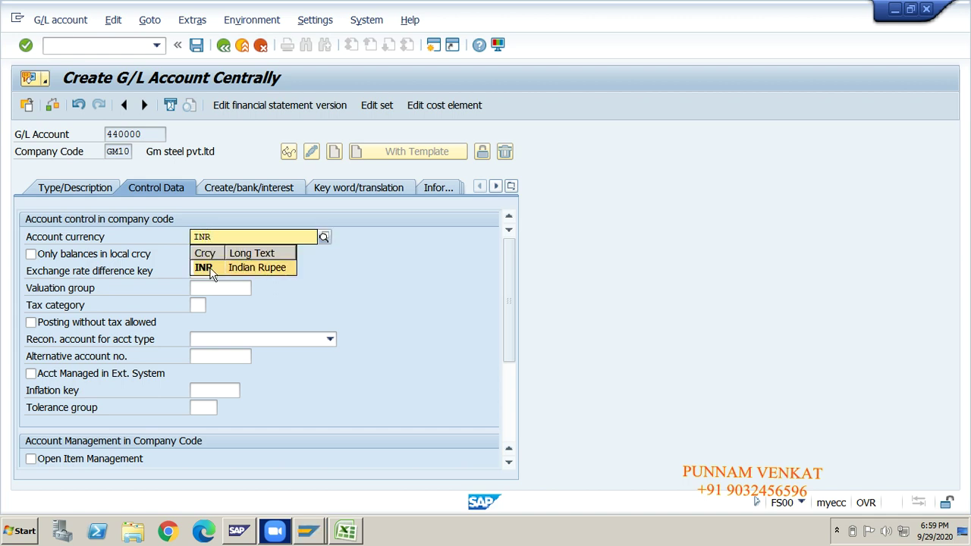
click(210, 267)
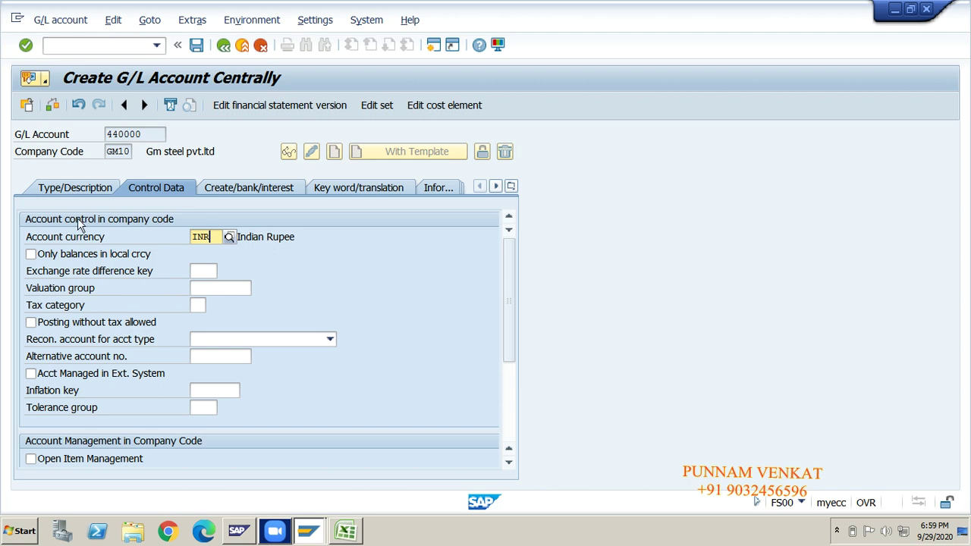
- Review the type and description data of G/L account 440000 and return to its control data
click(67, 190)
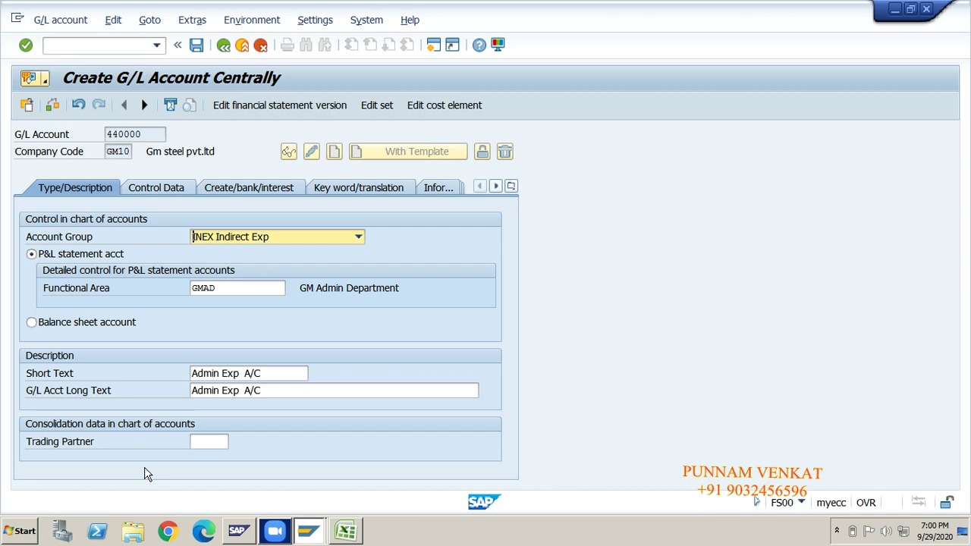
click(155, 190)
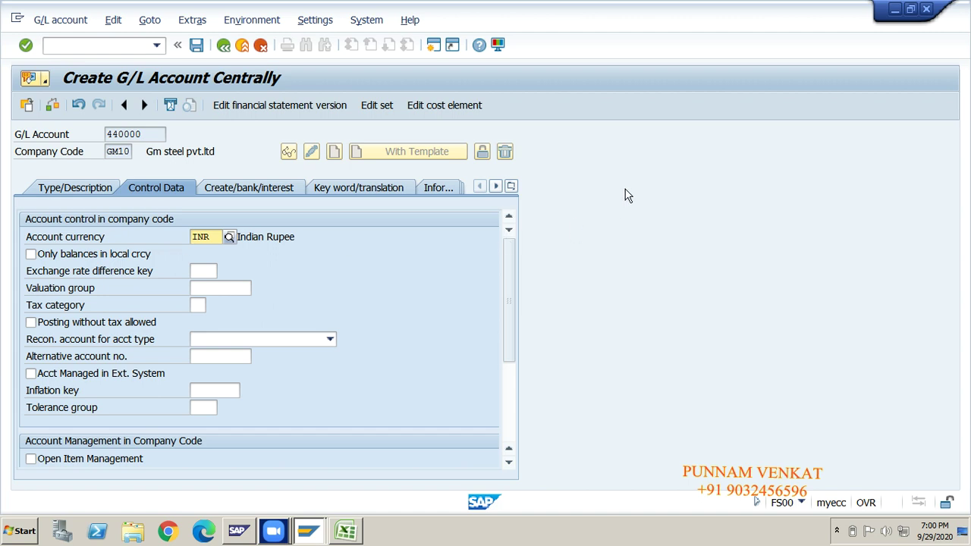
click(662, 165)
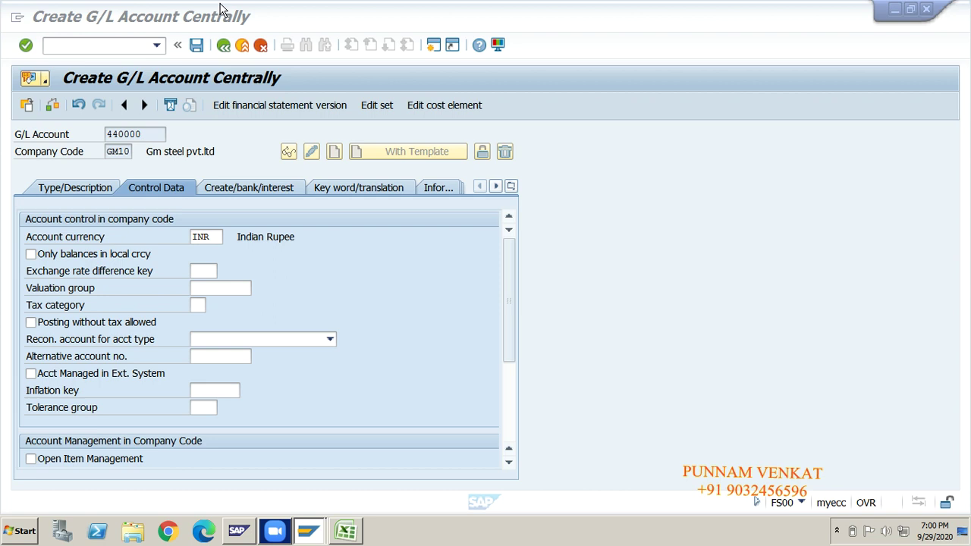
click(656, 196)
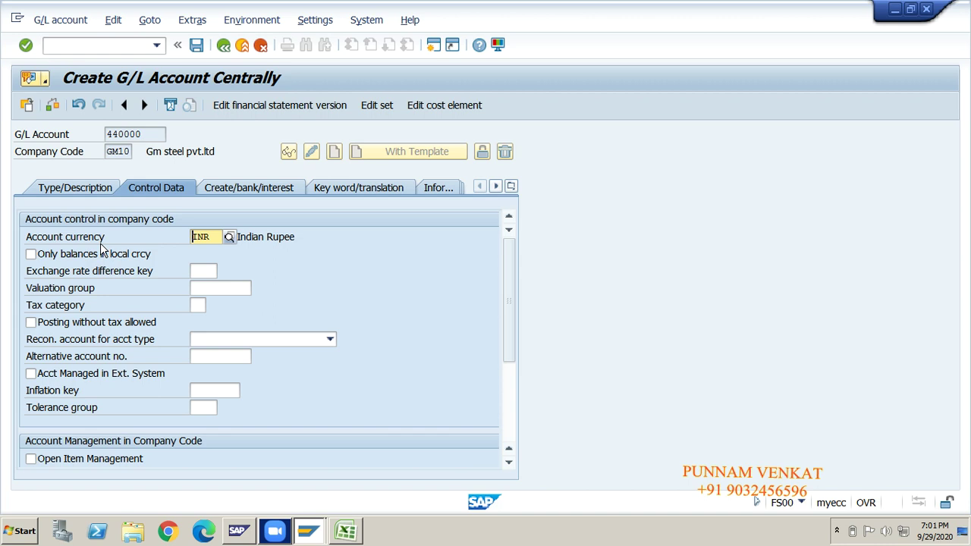
- Switch to Excel and compare the Compan Code Currency row and its value with the Account Currency row
key(alt+Tab)
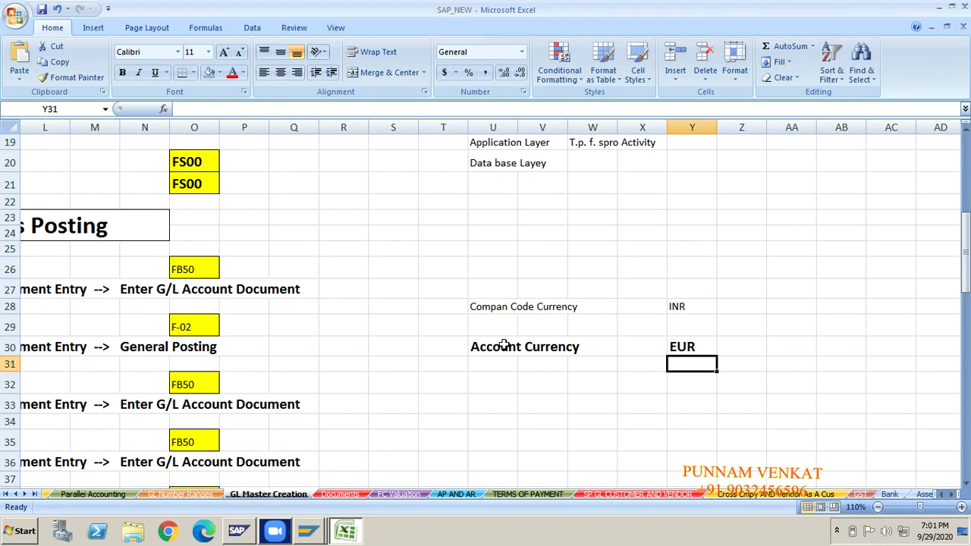
click(524, 311)
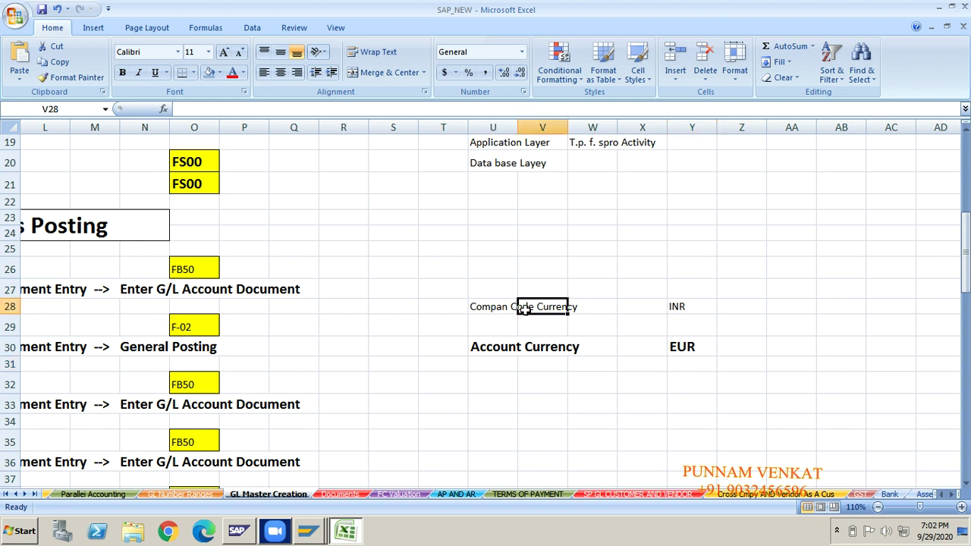
click(680, 305)
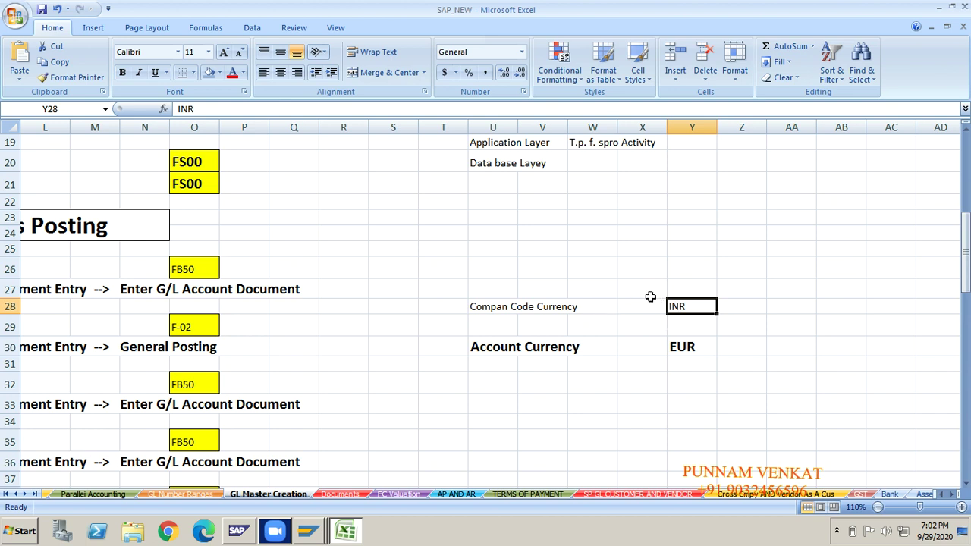
click(501, 348)
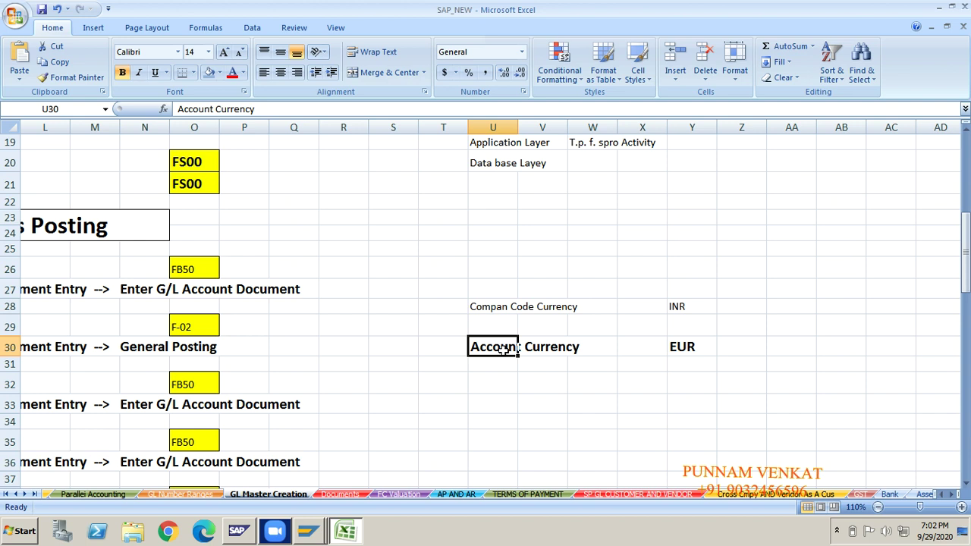
click(495, 311)
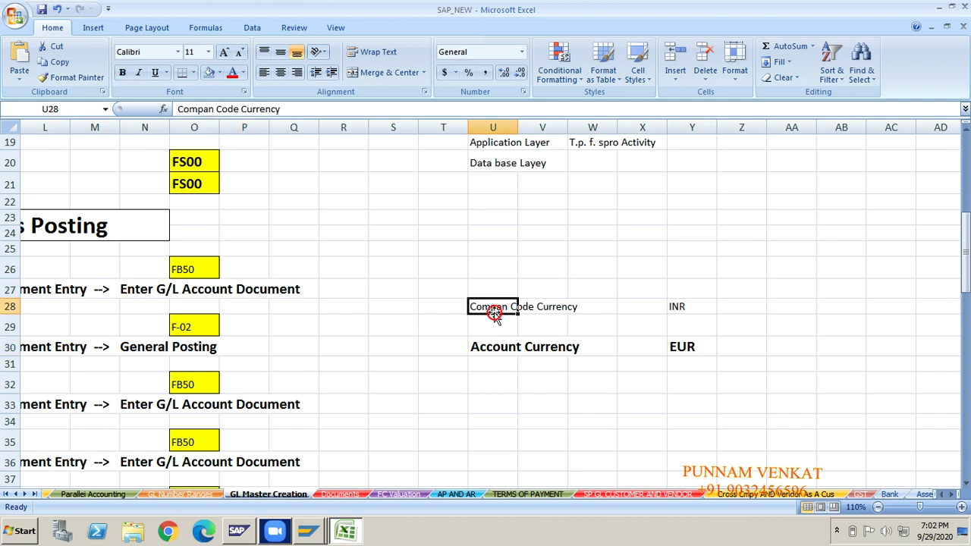
click(494, 345)
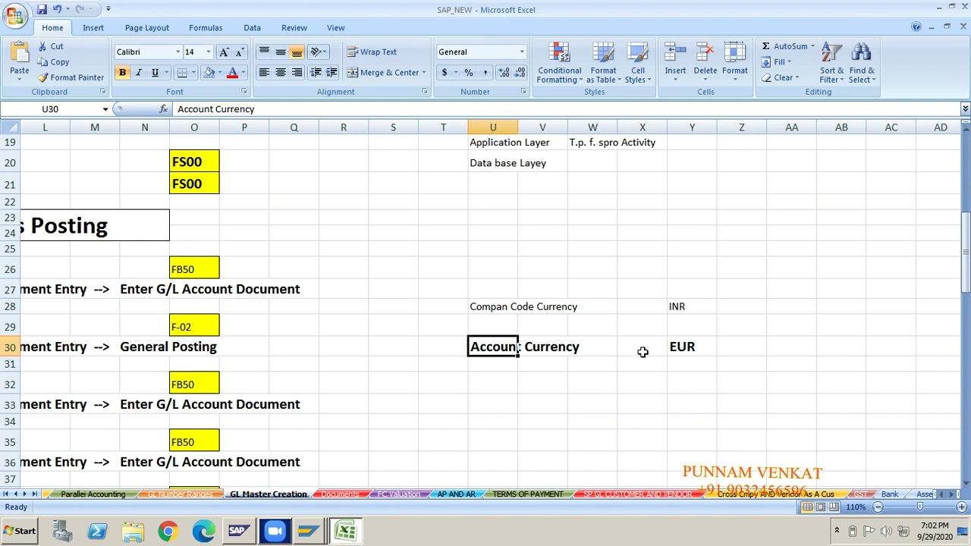
- Set the Account Currency value in cell Y30 to INR and compare the two currency rows
click(687, 350)
text(INR)
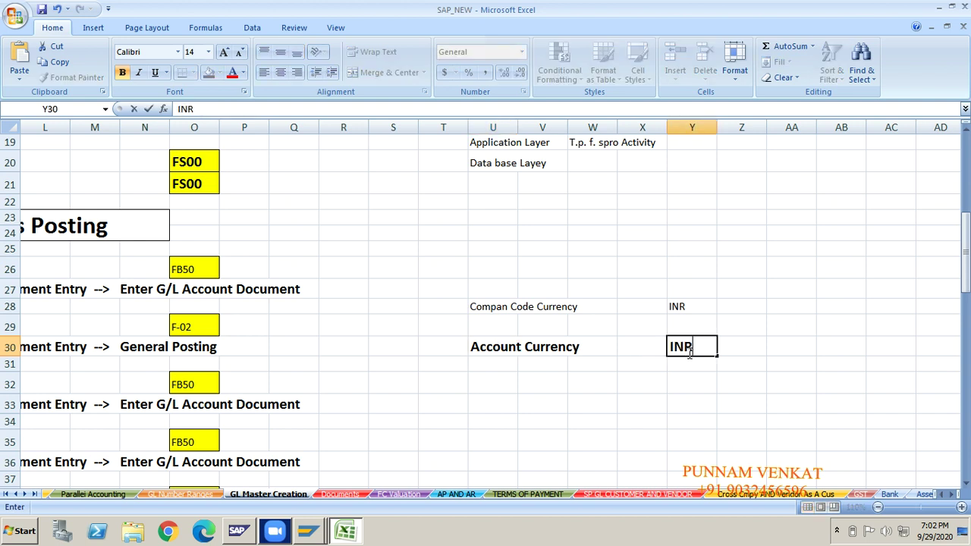
key(Return)
click(618, 382)
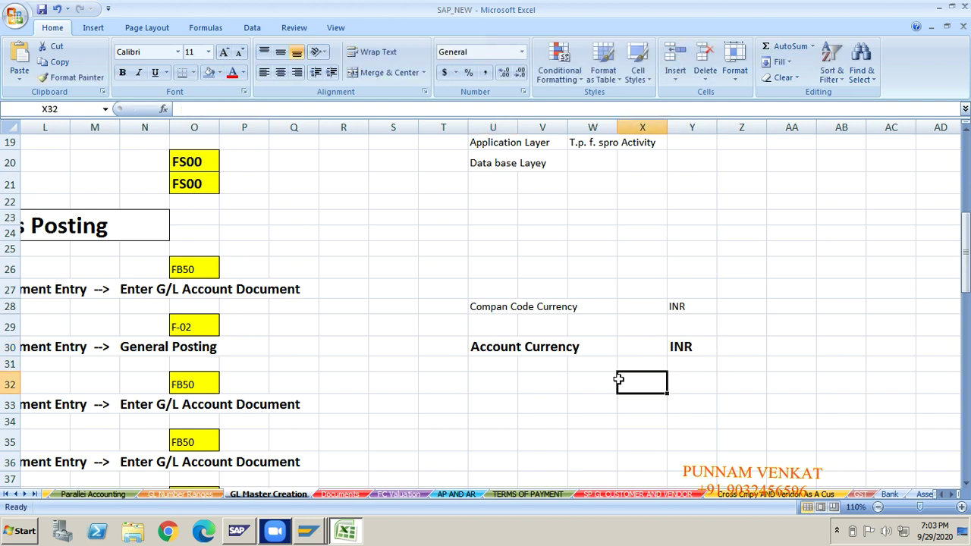
click(549, 403)
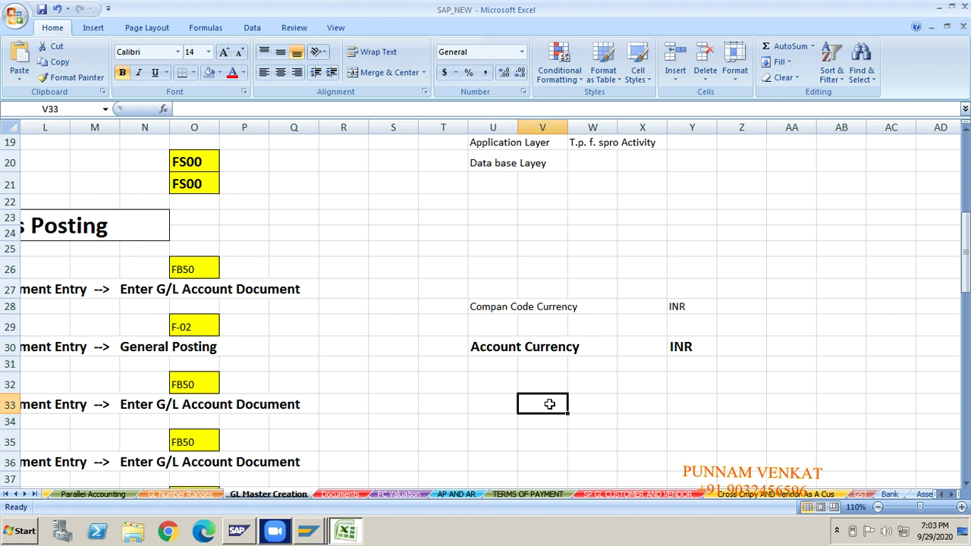
click(490, 305)
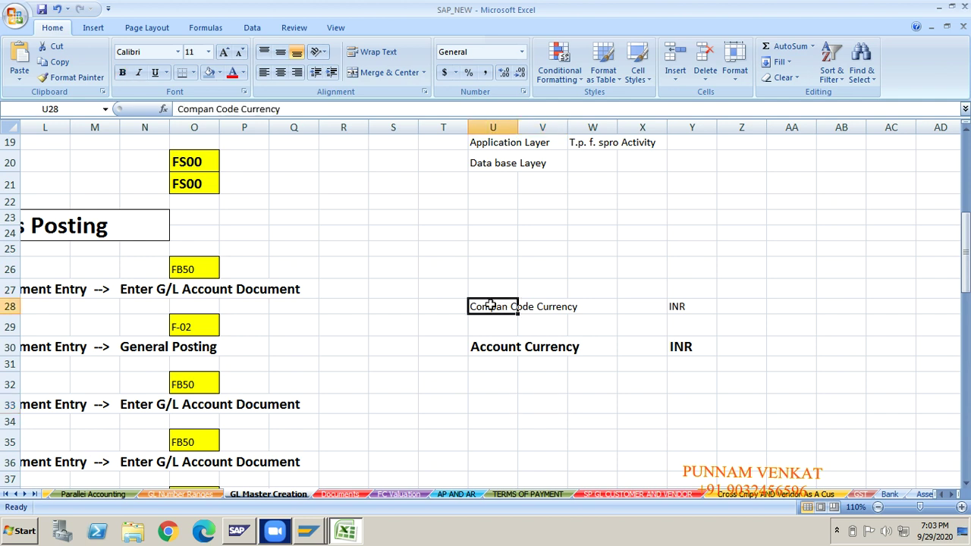
click(476, 345)
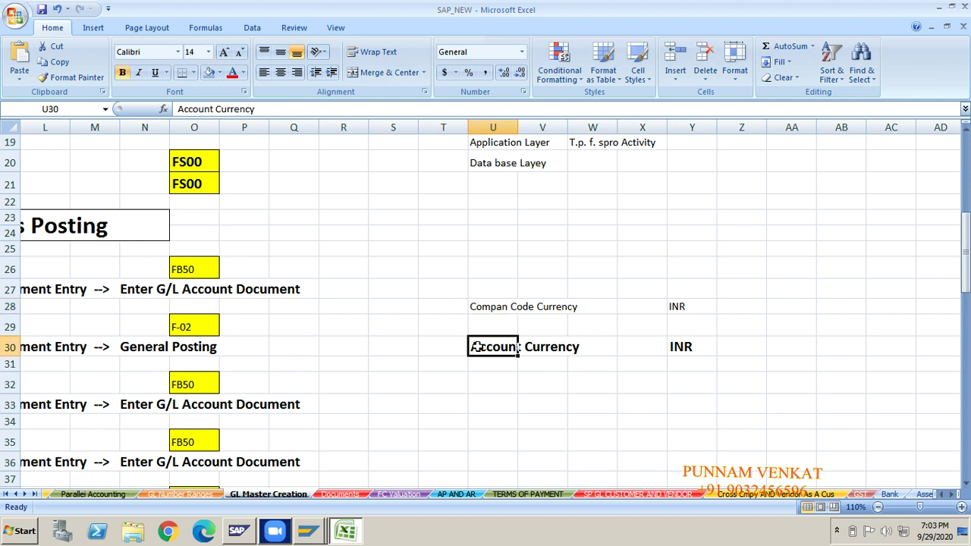
- Change the Account Currency value in cell Y30 to EUR
key(Right)
key(Right)
key(Right)
key(Right)
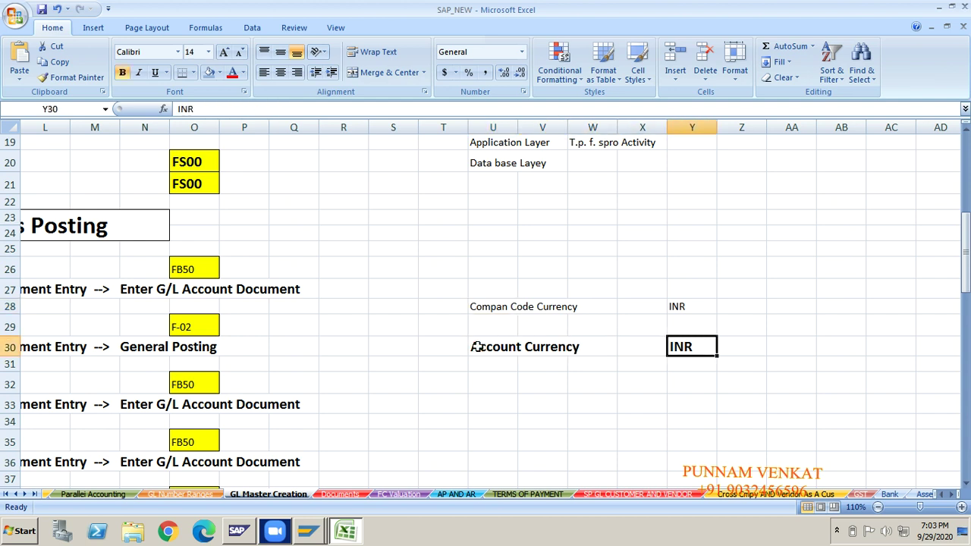
text(EUR)
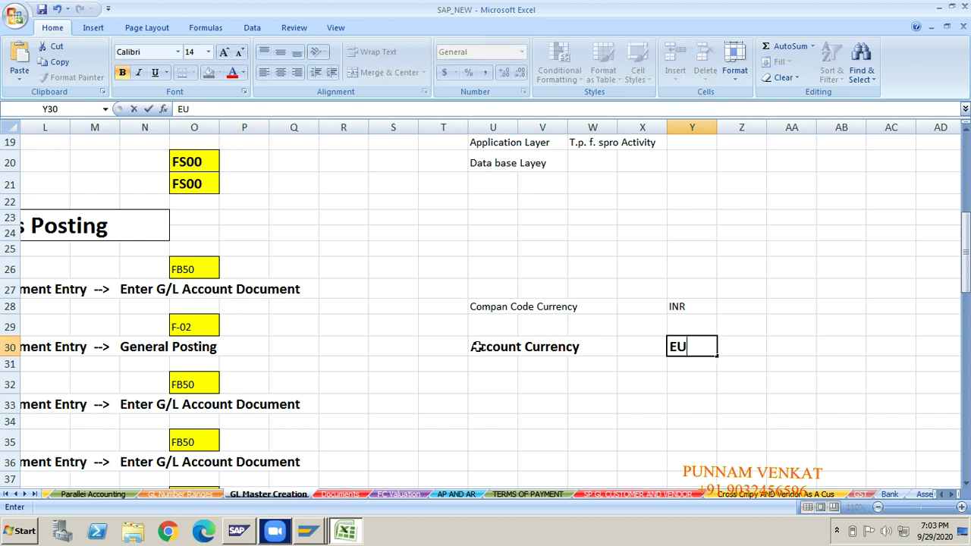
key(Return)
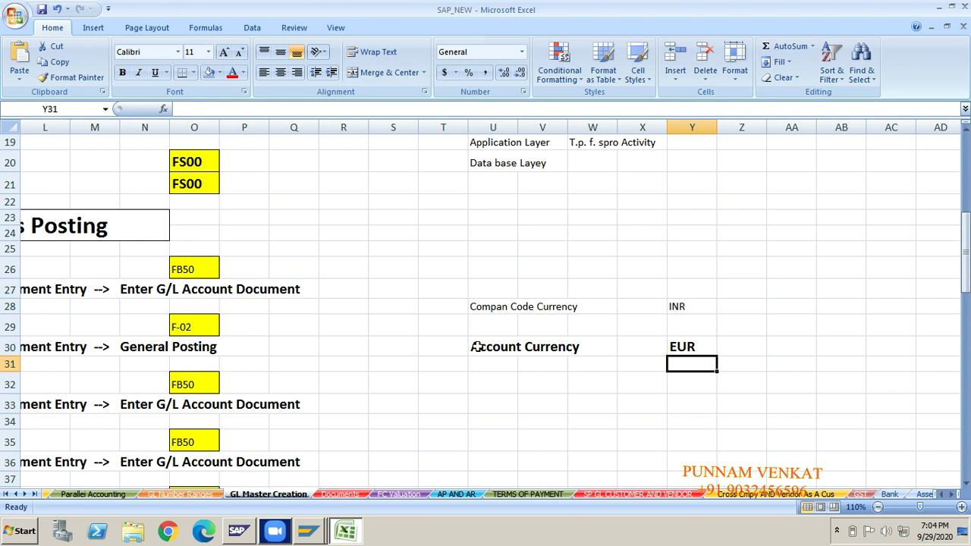
- Examine the Account Currency label in cell U30 and its EUR value in relation to the Compan Code Currency row
click(476, 347)
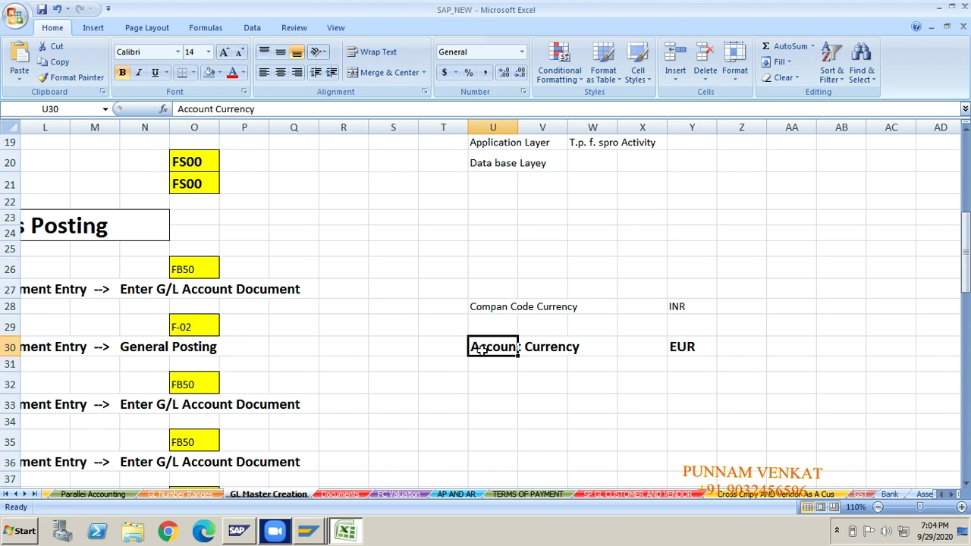
click(685, 345)
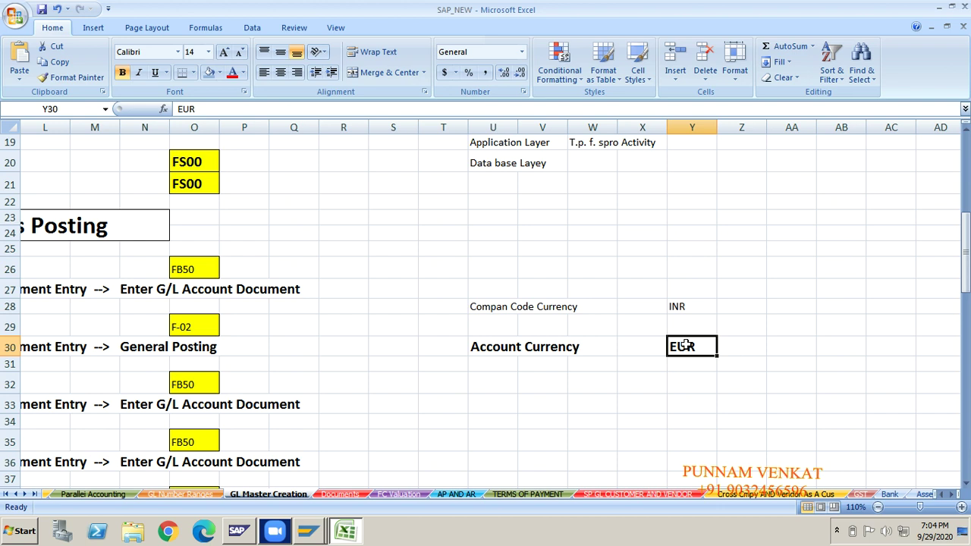
click(641, 373)
click(564, 373)
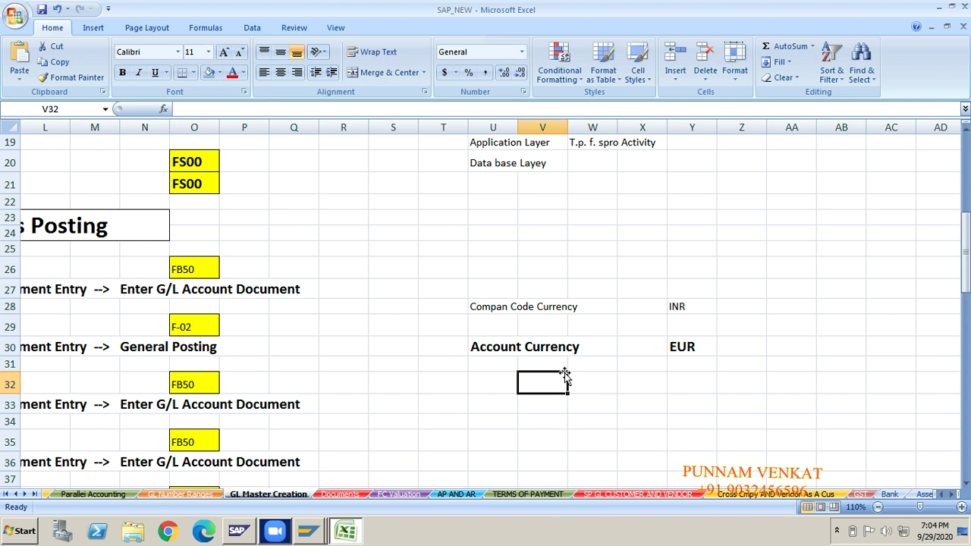
click(492, 349)
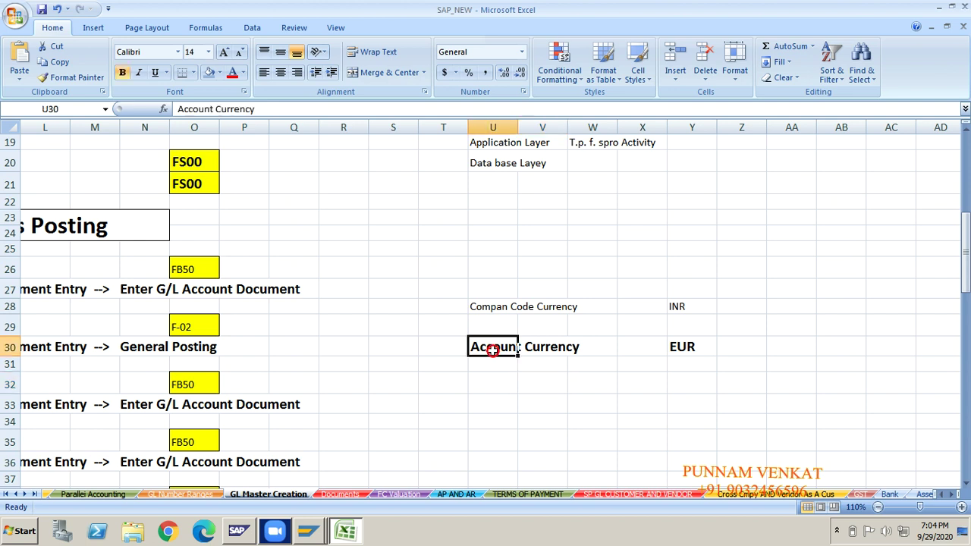
click(691, 346)
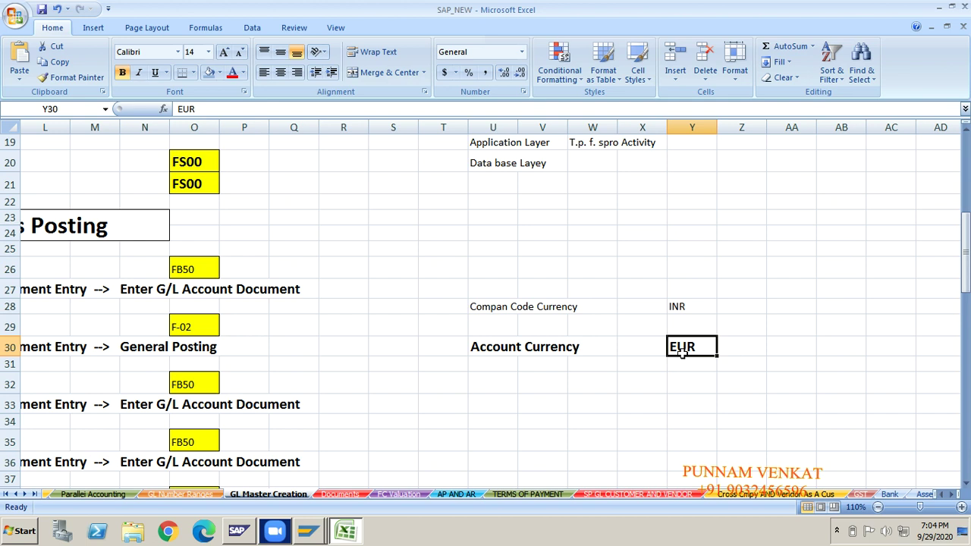
click(602, 374)
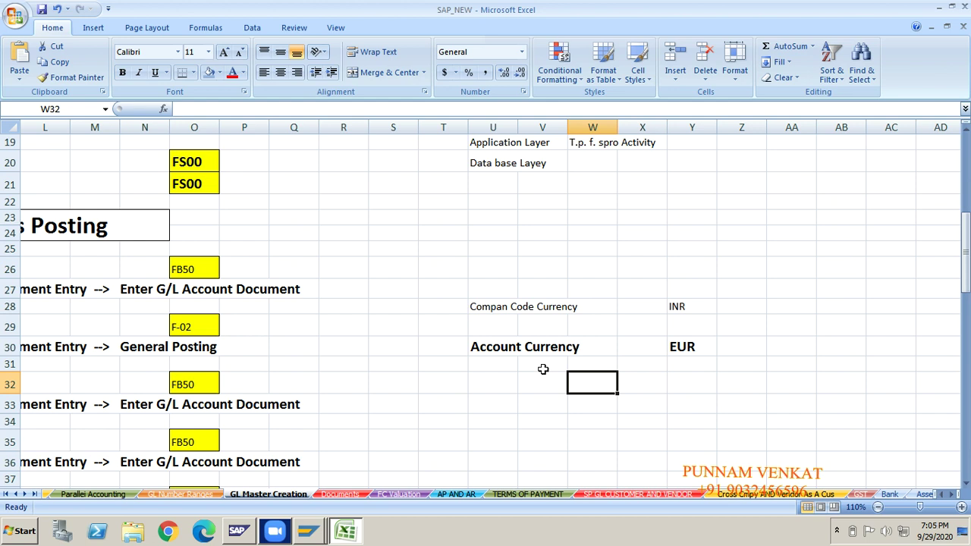
- Review the SAP Accounting Entries Posting topics on the same sheet, down to posting a general document with foreign currency
key(Up)
key(Up)
key(Up)
key(Up)
key(Up)
key(Up)
key(Left)
key(Left)
key(Left)
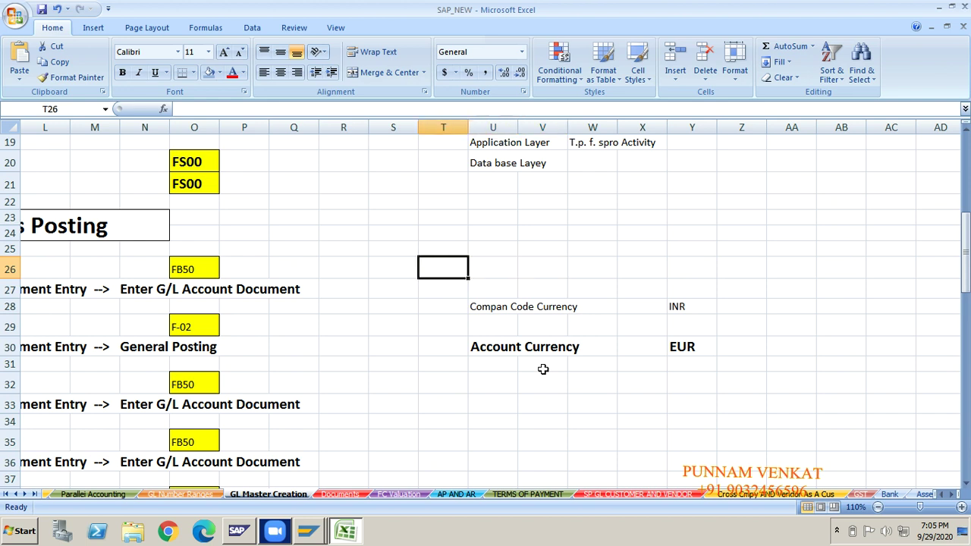
key(Left)
key(Left)
key(Left)
key(Left)
key(Left)
key(Left)
key(Left)
key(Left)
key(Left)
key(Left)
key(Left)
key(Left)
key(Left)
key(Down)
key(Down)
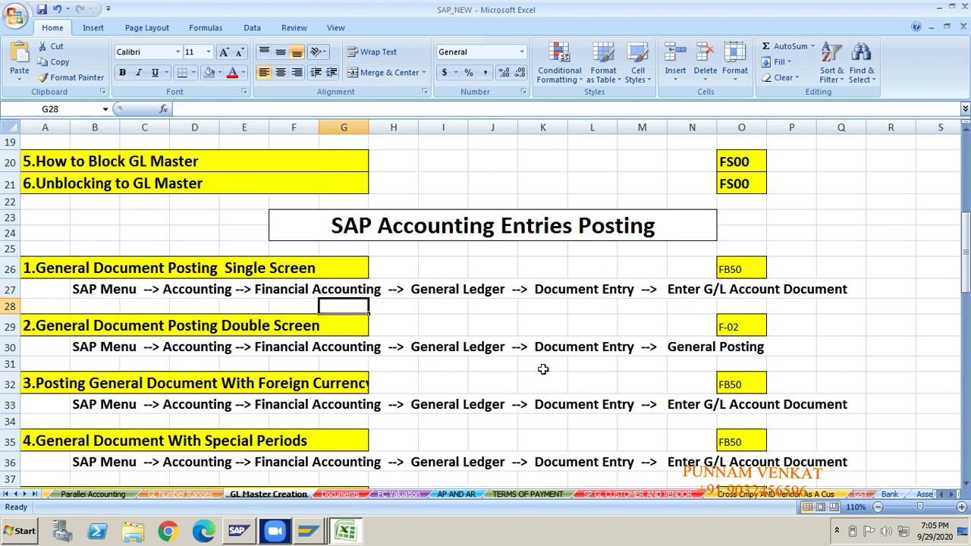
key(Down)
key(Down)
key(Down)
key(Down)
key(Down)
key(Down)
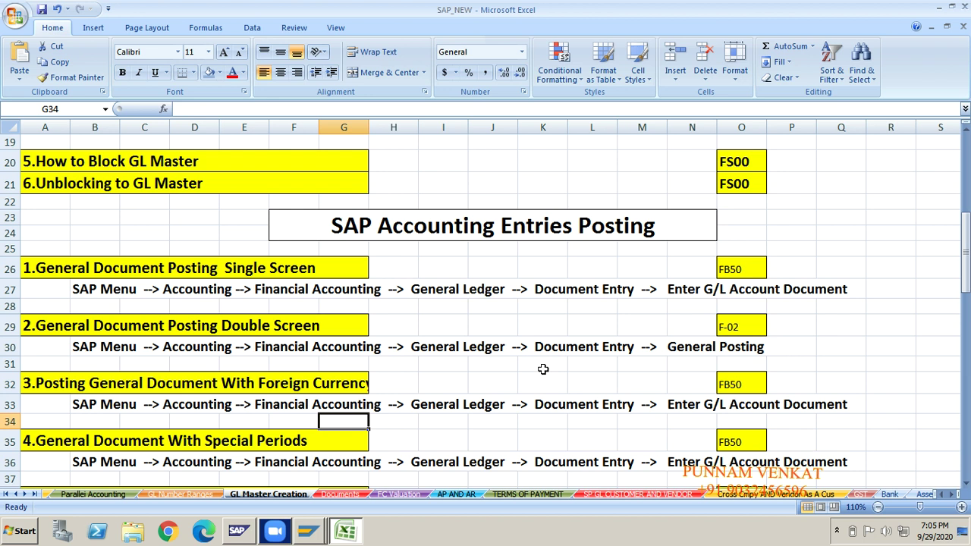
key(Up)
key(Up)
- Switch to SAP and examine the Line item display option in the account management settings of G/L account 440000
key(alt+Tab)
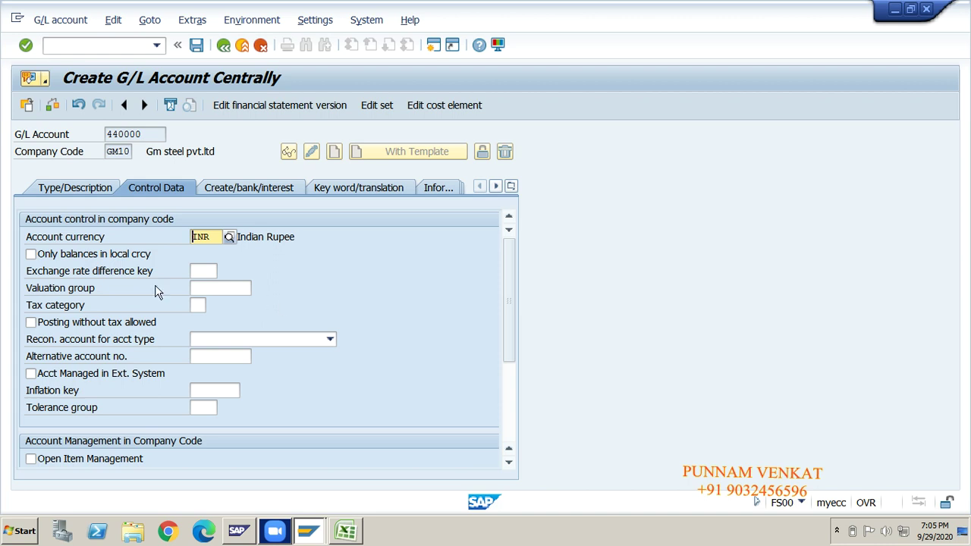
click(512, 288)
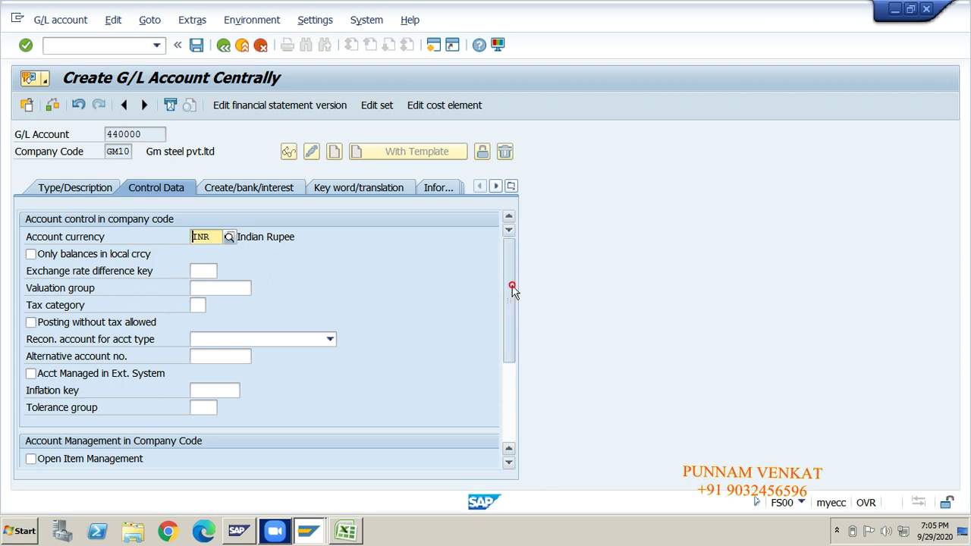
drag(512, 287, 516, 331)
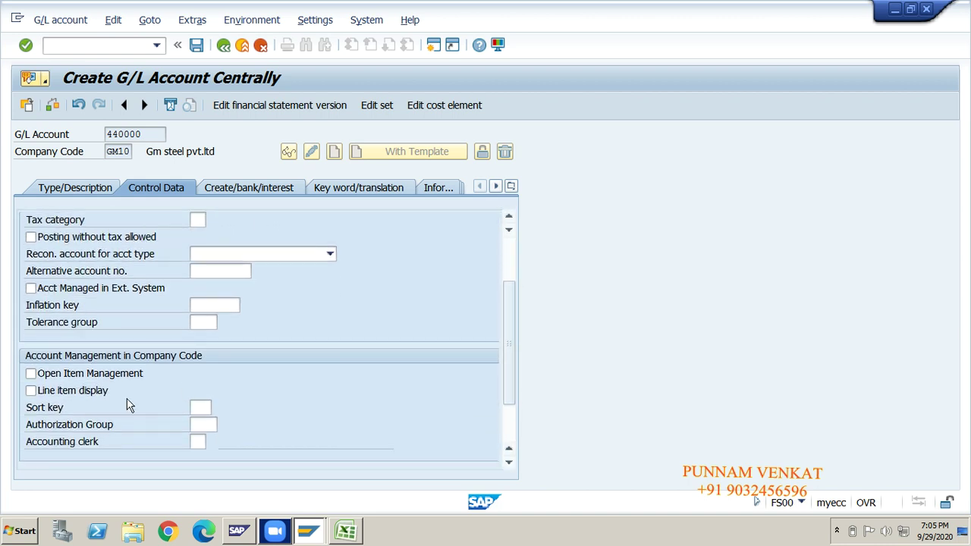
click(49, 396)
click(63, 391)
- Switch to Excel and go back from the posting topics to the company code and account currency notes
key(alt+Tab)
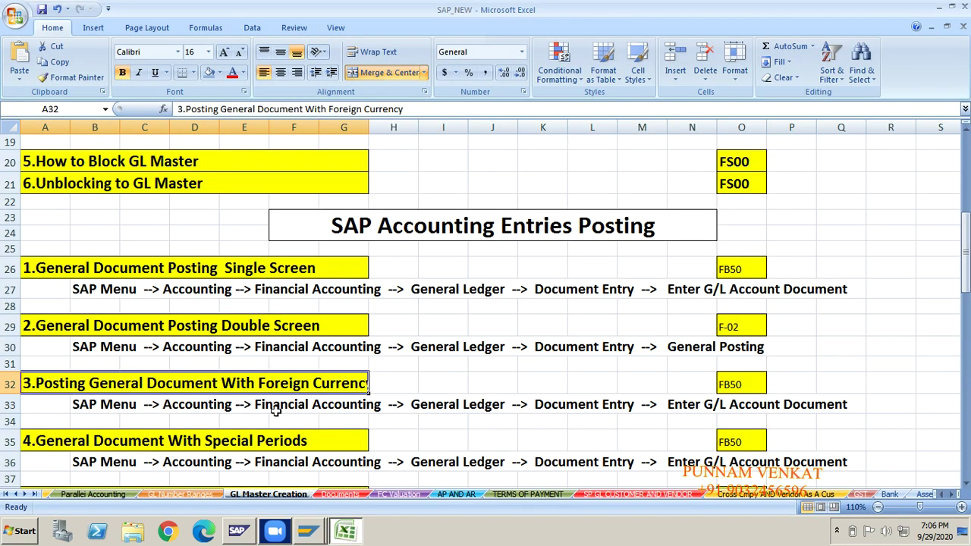
click(401, 368)
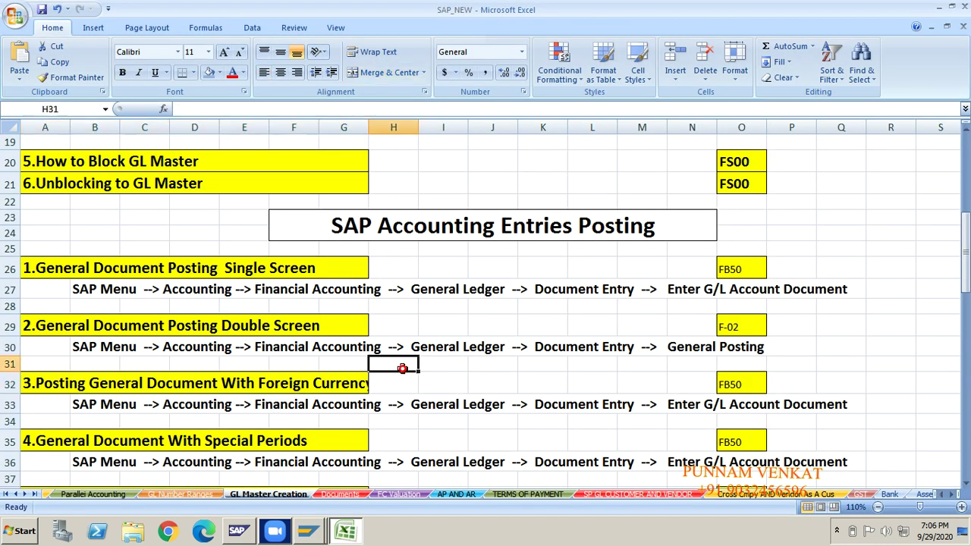
key(Right)
key(Right)
key(Right)
key(Right)
key(Right)
key(Right)
key(Right)
key(Right)
key(Right)
key(Right)
key(Right)
key(Right)
key(Right)
key(Right)
key(Right)
key(Right)
key(Right)
key(Right)
key(Right)
key(Right)
key(Right)
key(Right)
key(Right)
key(Right)
key(Right)
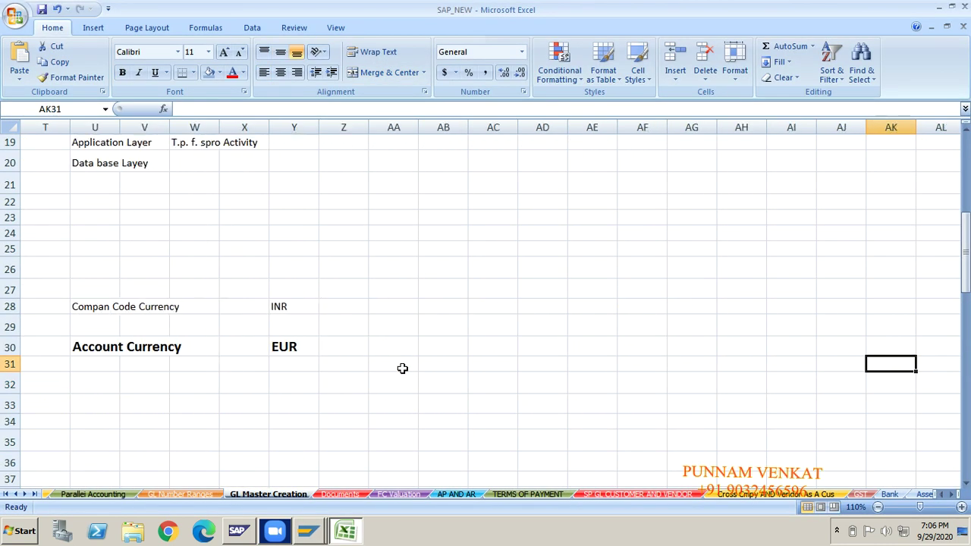
key(Up)
key(Up)
key(Up)
key(Up)
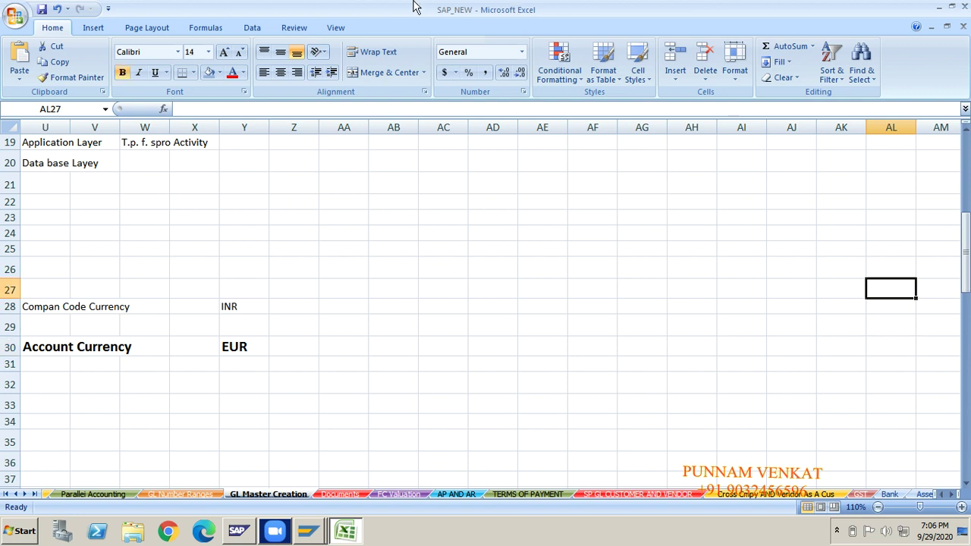
click(417, 347)
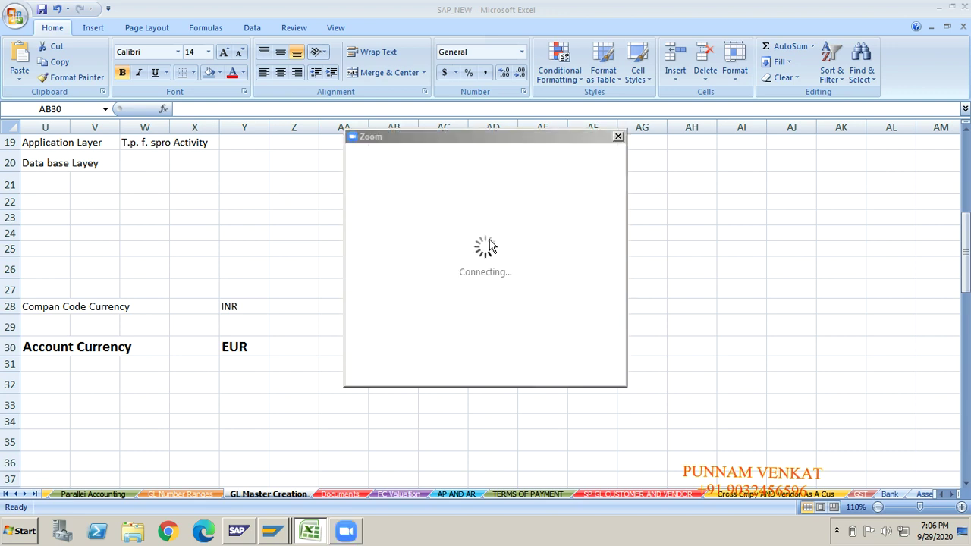
click(837, 531)
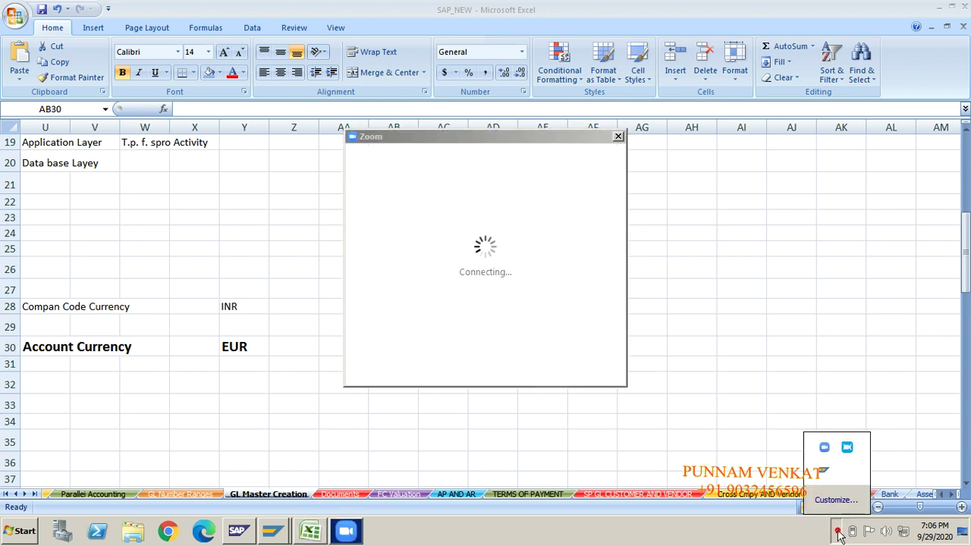
click(845, 449)
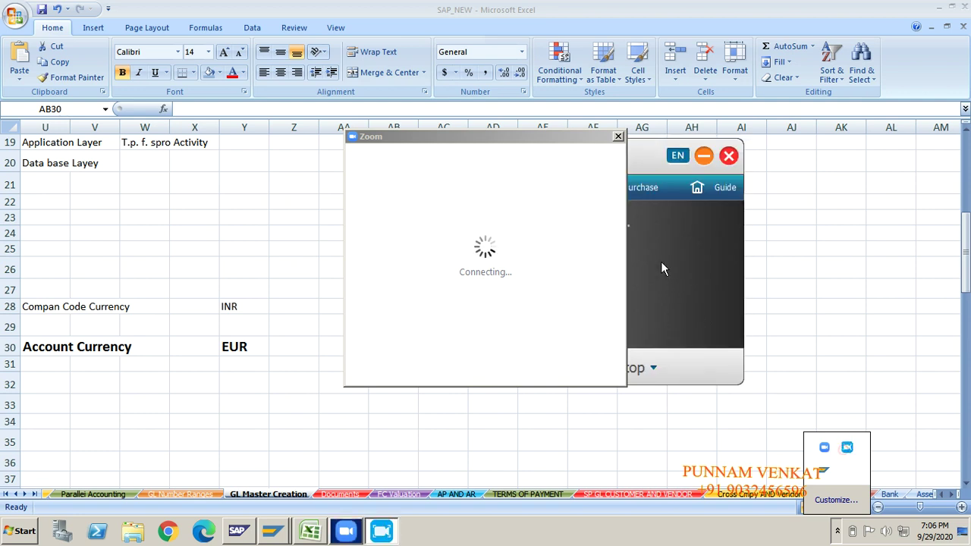
drag(559, 139, 358, 101)
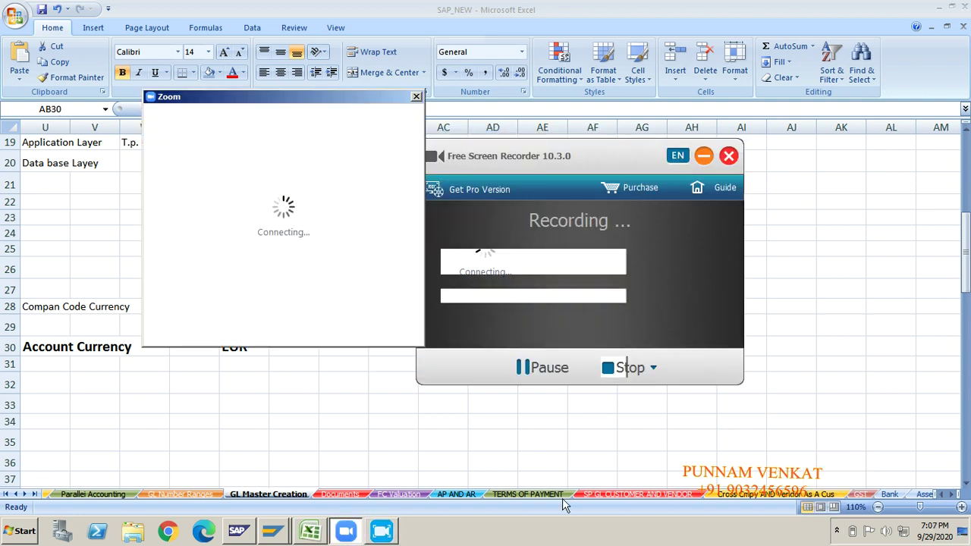
click(541, 369)
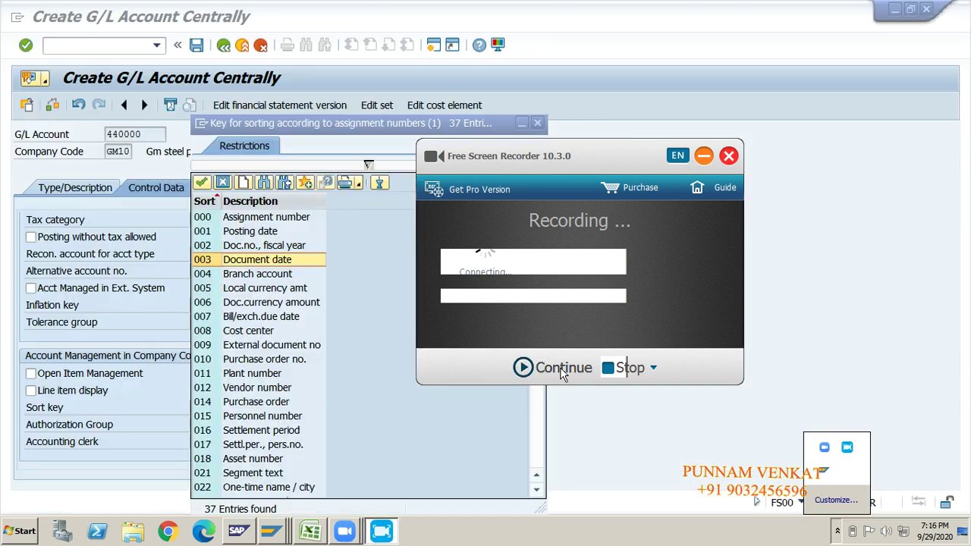
click(560, 367)
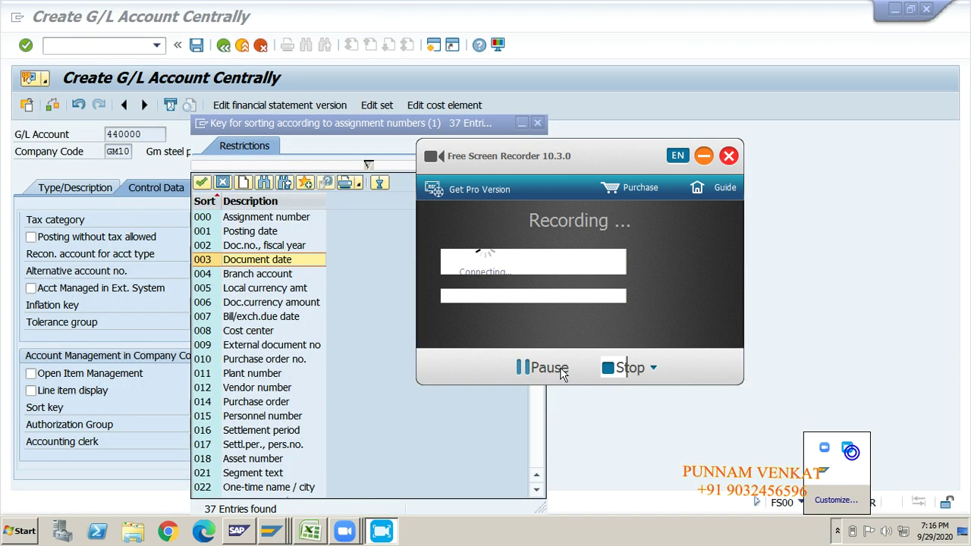
click(704, 156)
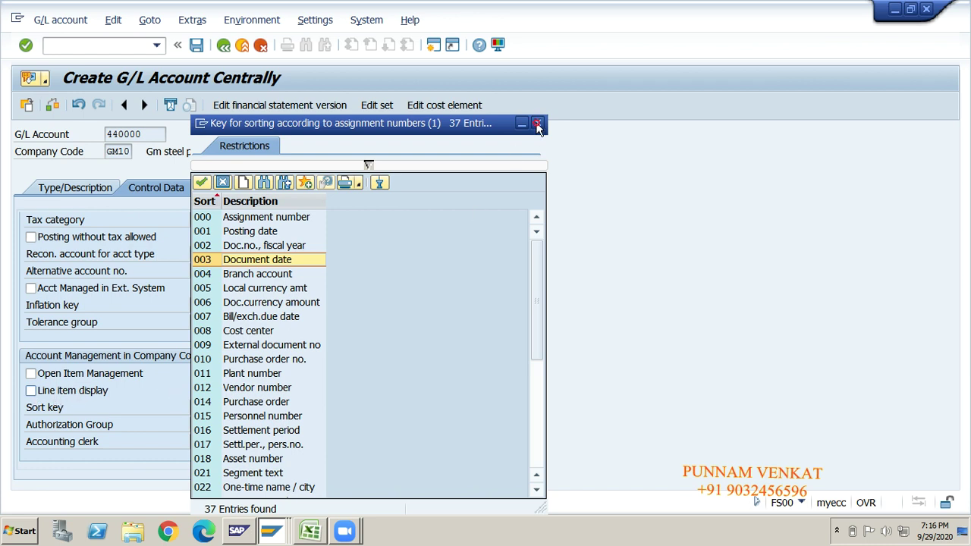
- Set the sort key of G/L account 440000 to 001 Posting date, comparing it with the 002 and 003 entries
double_click(250, 231)
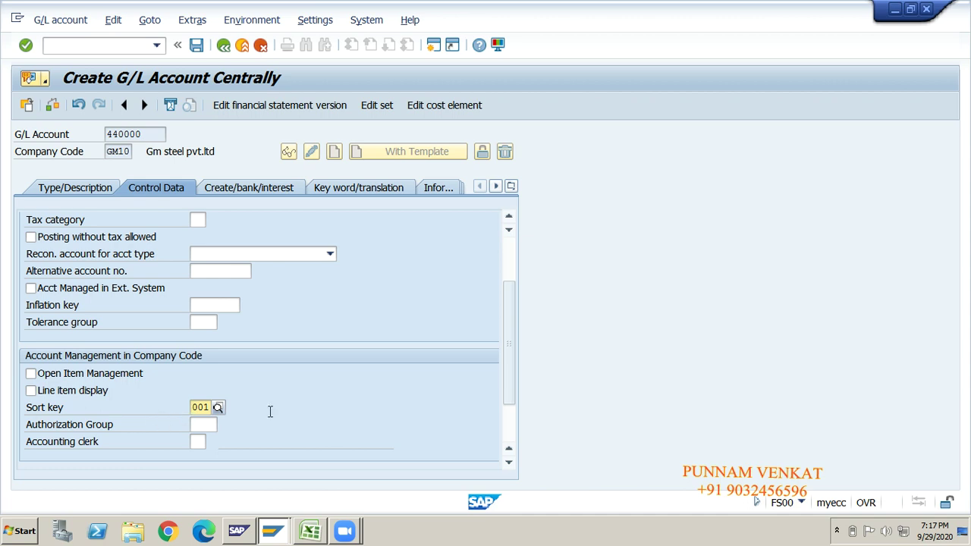
click(218, 407)
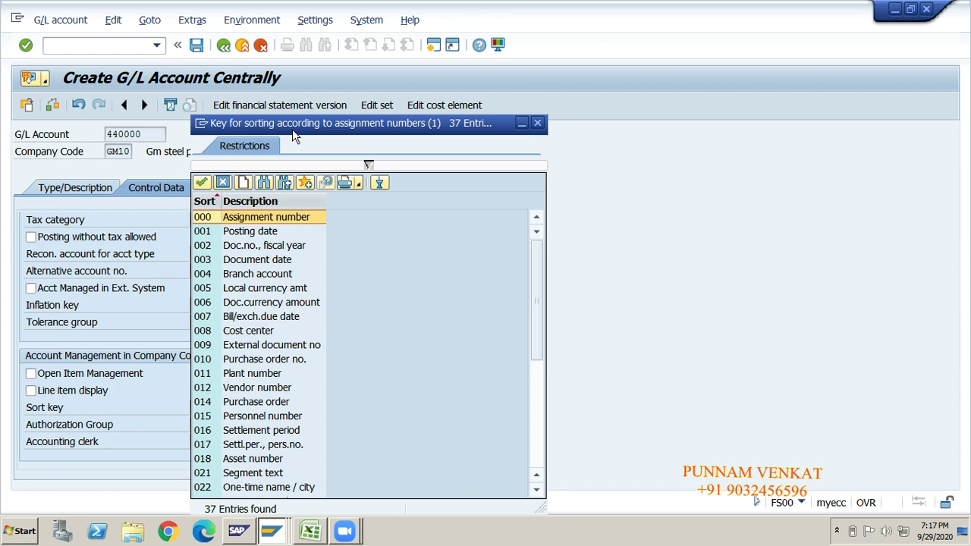
drag(292, 129, 465, 125)
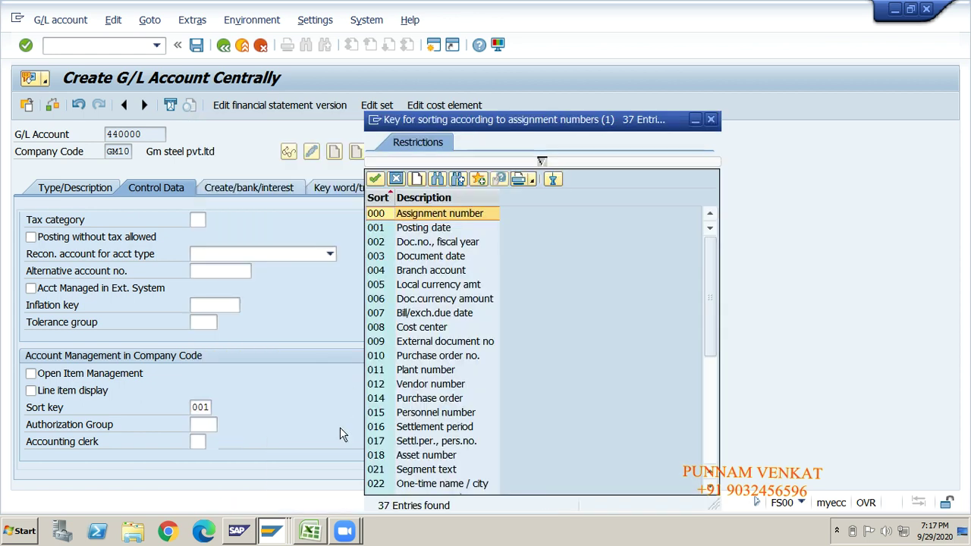
click(420, 259)
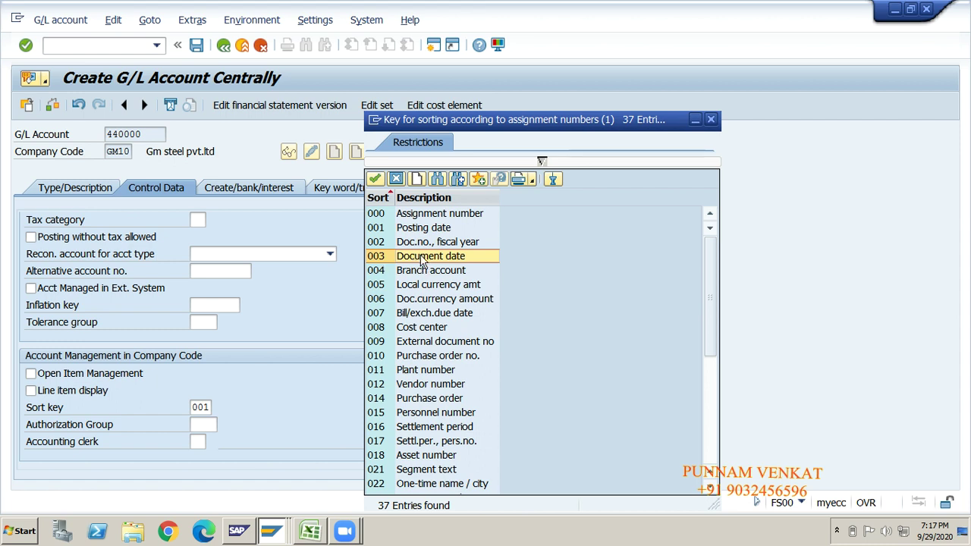
click(413, 229)
click(416, 258)
click(411, 244)
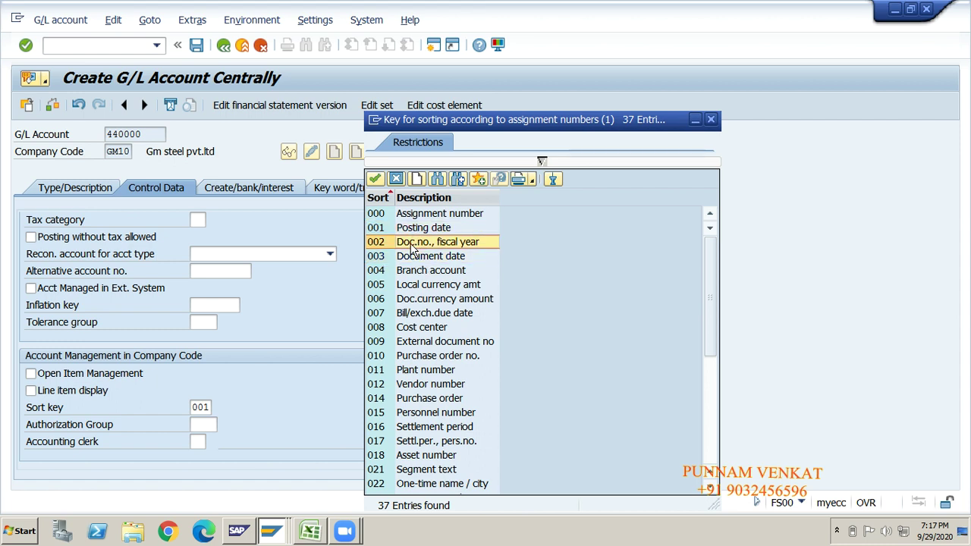
click(411, 230)
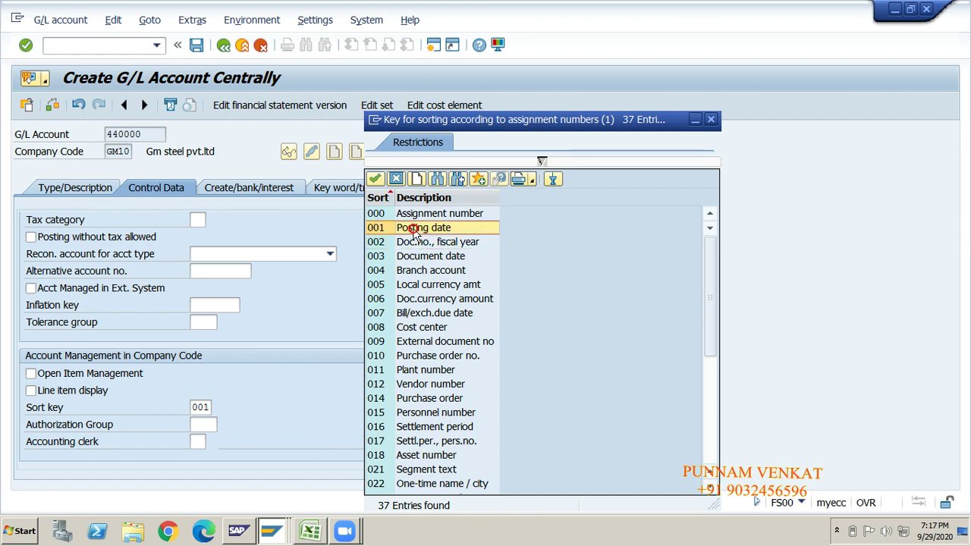
double_click(413, 229)
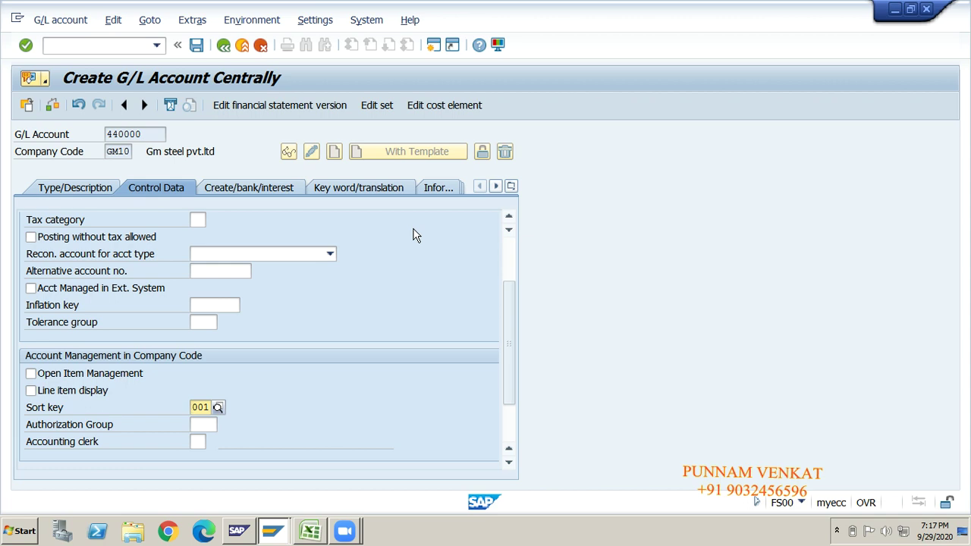
- Change the sort key of G/L account 440000 to 003 Document date
click(218, 408)
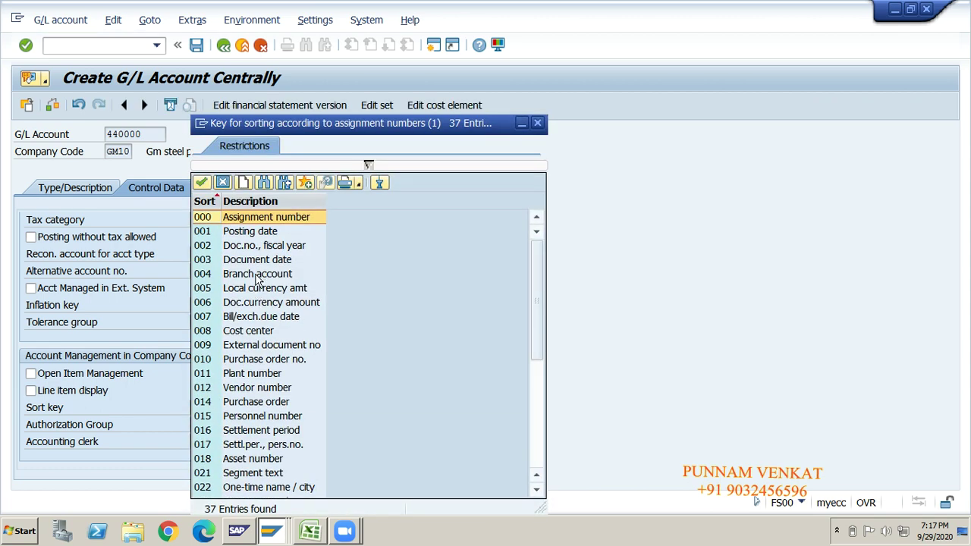
click(246, 261)
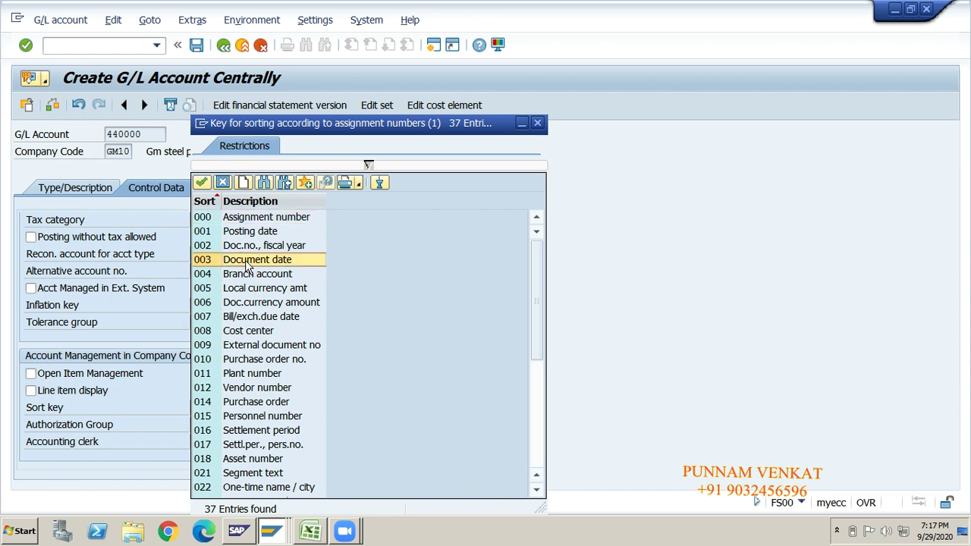
double_click(246, 260)
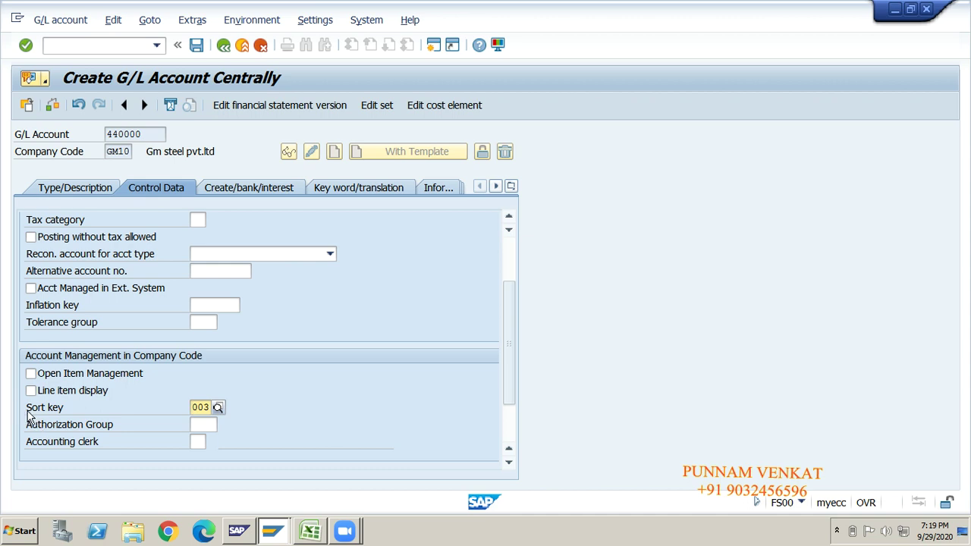
- Set the sort key of G/L account 440000 to 001 Posting date and activate Line item display
click(218, 407)
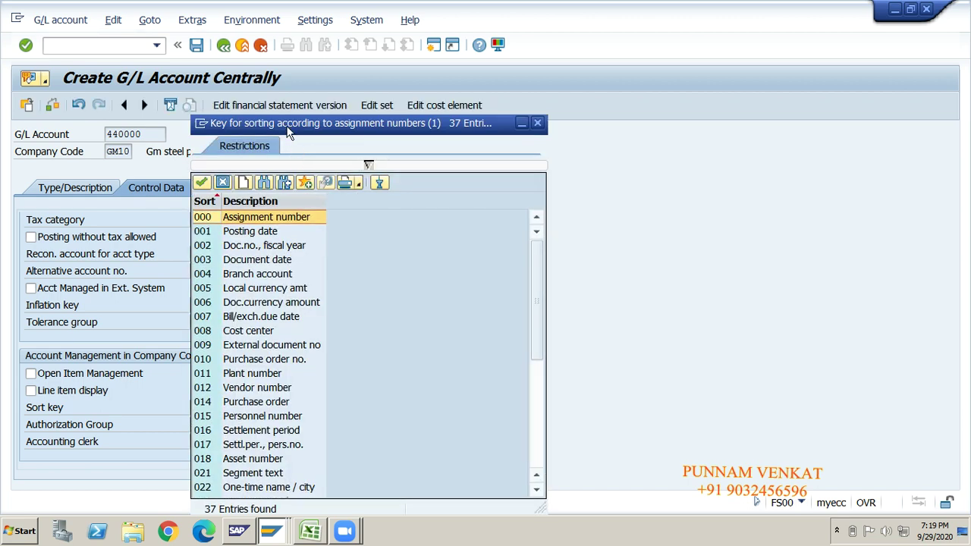
drag(285, 123, 494, 125)
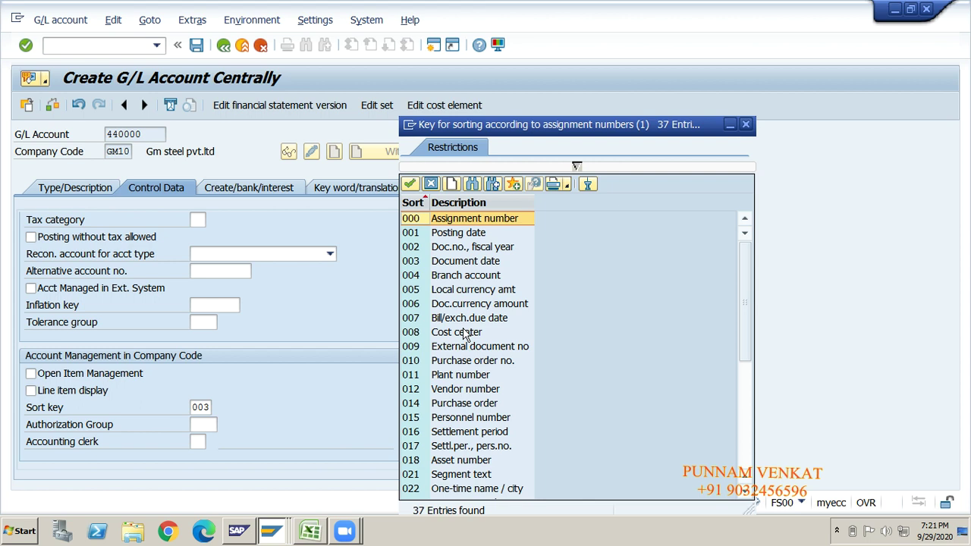
double_click(452, 234)
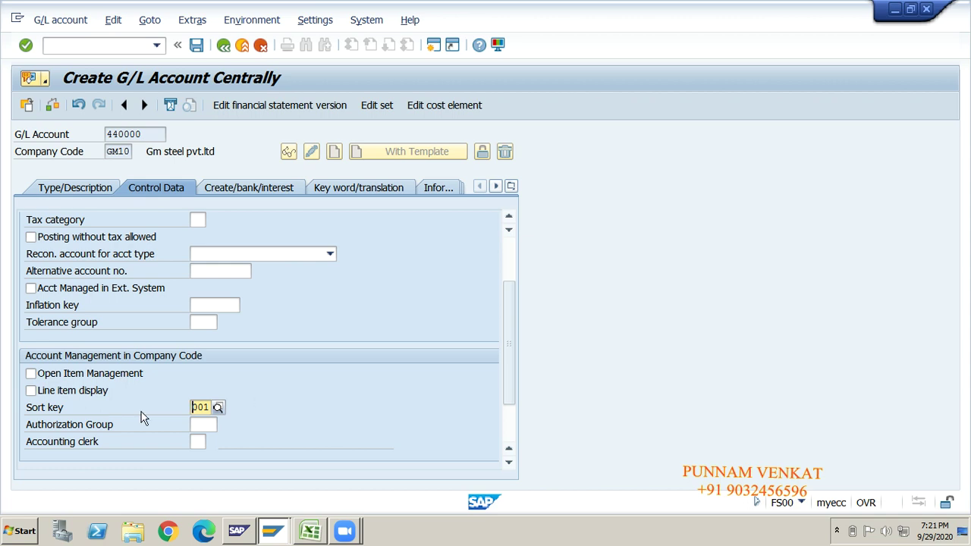
click(47, 394)
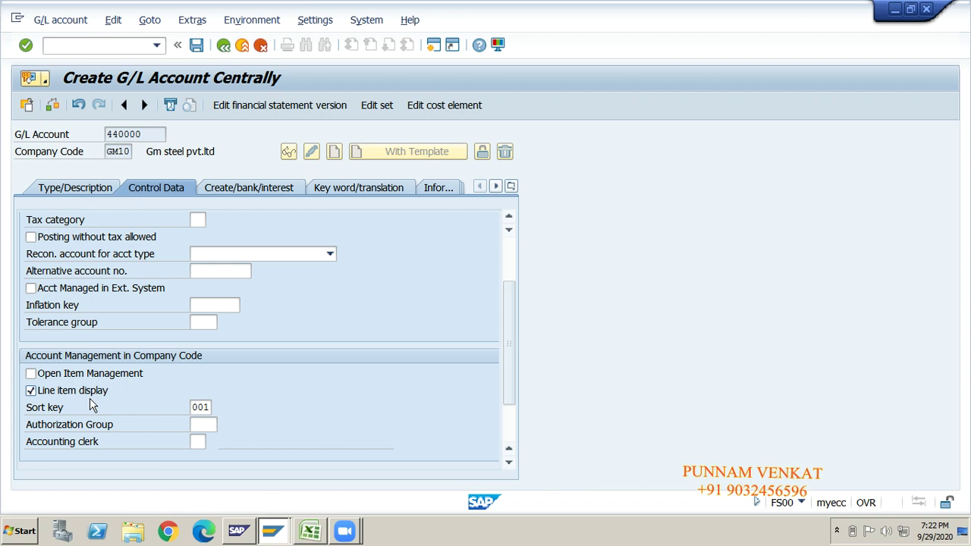
- Switch to Excel and enter the note F.S in empty cell AA48 of the GL Master Creation sheet
key(alt+Tab)
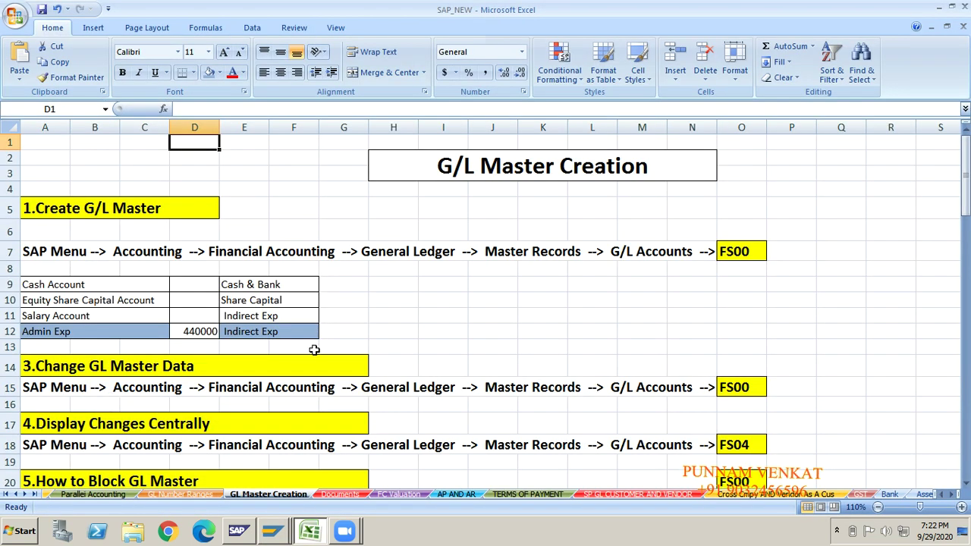
click(394, 330)
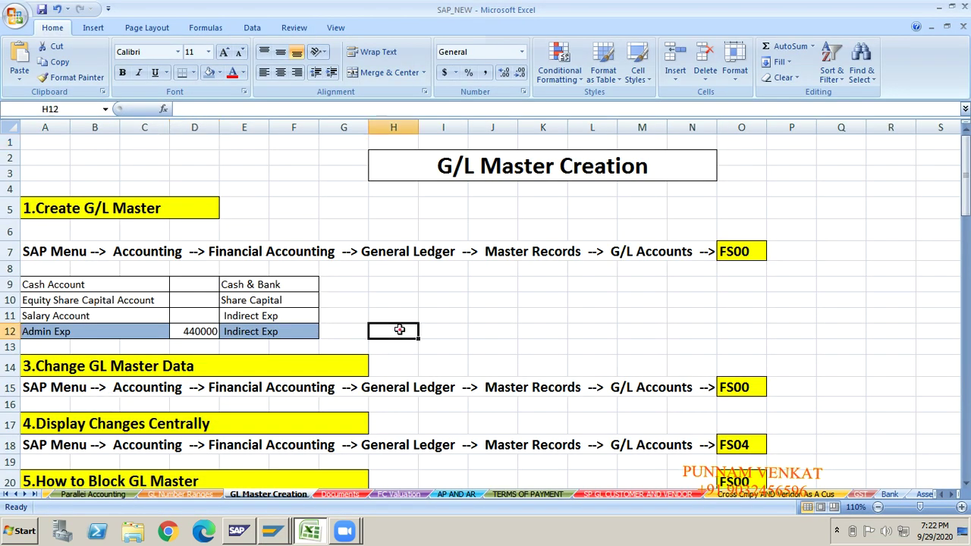
key(Right)
key(Right)
key(Right)
key(Right)
key(Right)
key(Right)
key(Right)
key(Right)
key(Right)
key(Right)
key(Right)
key(Right)
key(Right)
key(Right)
key(Right)
key(Right)
key(Right)
key(Right)
key(Right)
key(Right)
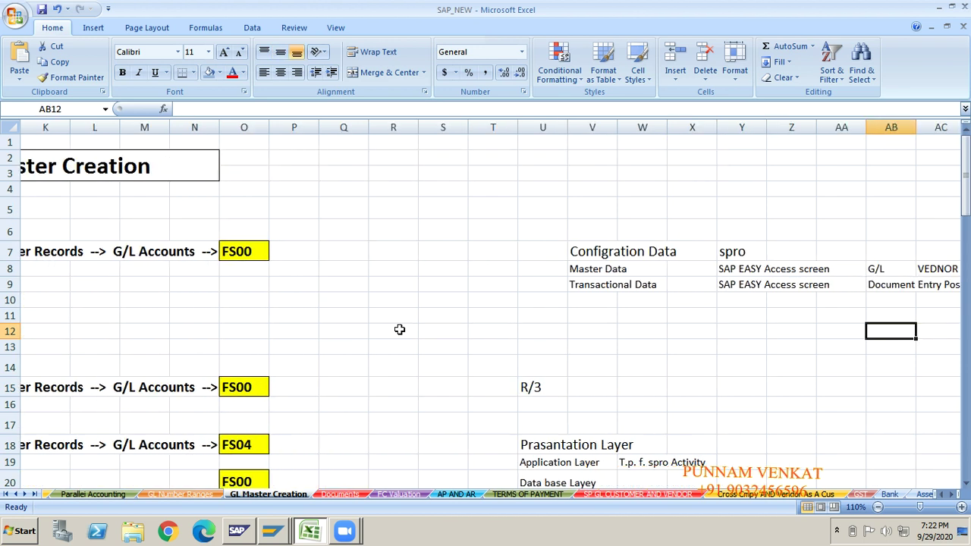
key(Down)
key(Down)
key(Down)
key(Down)
key(Down)
key(Down)
key(Down)
key(Down)
key(Down)
key(Down)
key(Down)
key(Down)
key(Down)
key(Down)
key(Down)
key(Down)
key(Down)
key(Down)
key(Down)
key(Down)
key(Down)
key(Down)
key(Down)
key(Down)
key(Down)
key(Down)
key(Down)
key(Down)
key(Down)
key(Down)
key(Down)
key(Down)
key(Down)
key(Down)
key(Down)
key(Down)
key(Down)
key(Down)
key(Down)
key(Down)
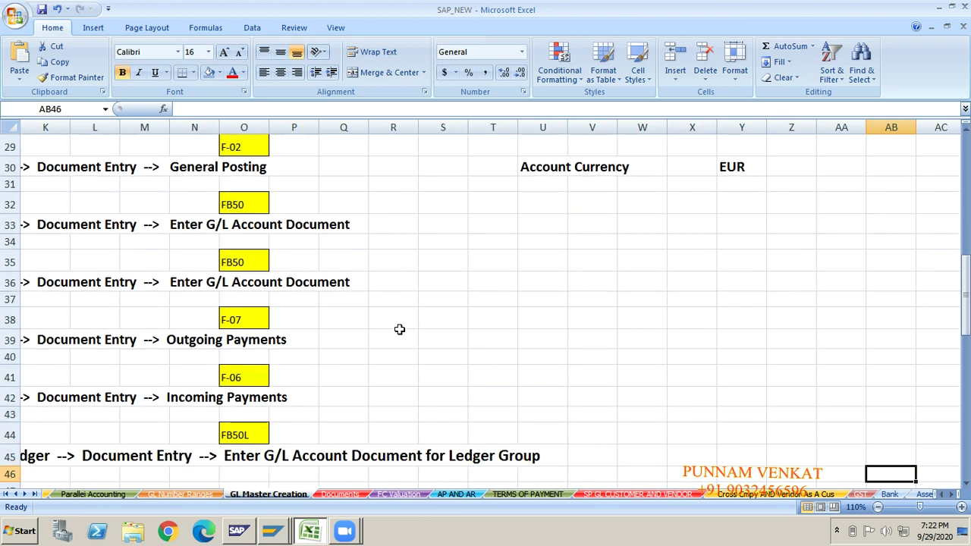
key(Right)
key(Right)
key(Right)
key(Right)
key(Right)
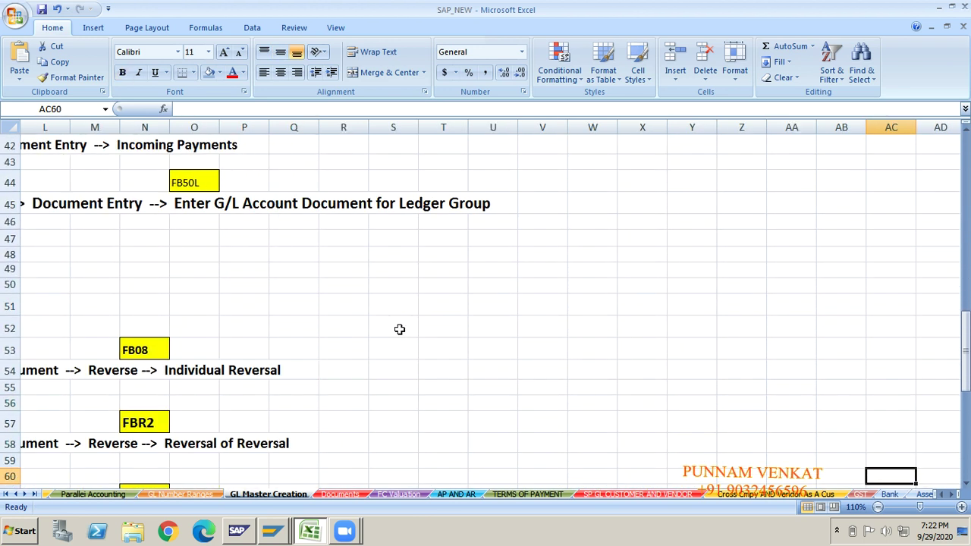
key(Up)
key(Up)
key(Up)
key(Up)
key(Up)
key(Up)
key(Up)
key(Up)
key(Up)
key(Up)
key(Up)
key(Up)
key(Left)
key(Left)
key(Left)
key(Left)
key(Left)
key(Left)
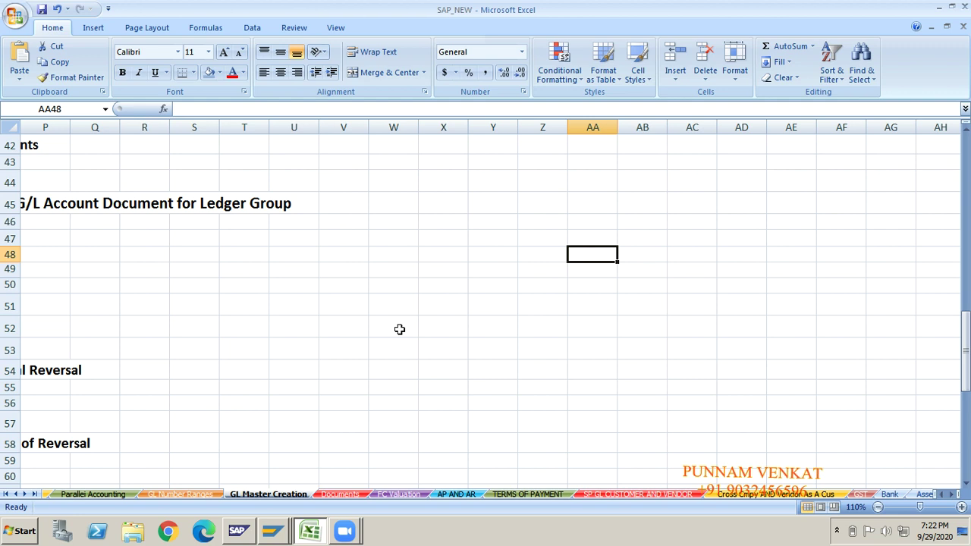
text(F)
key(BackSpace)
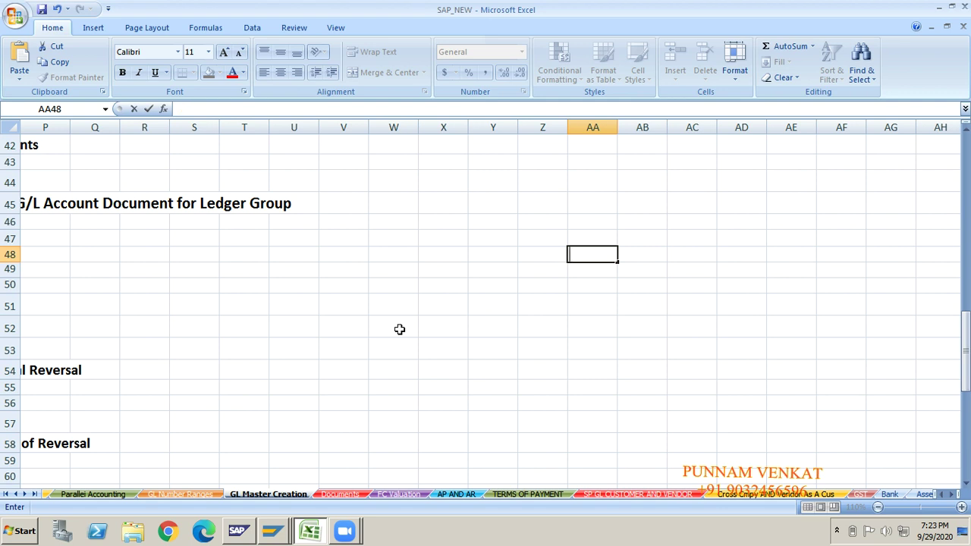
text(F.S)
key(Return)
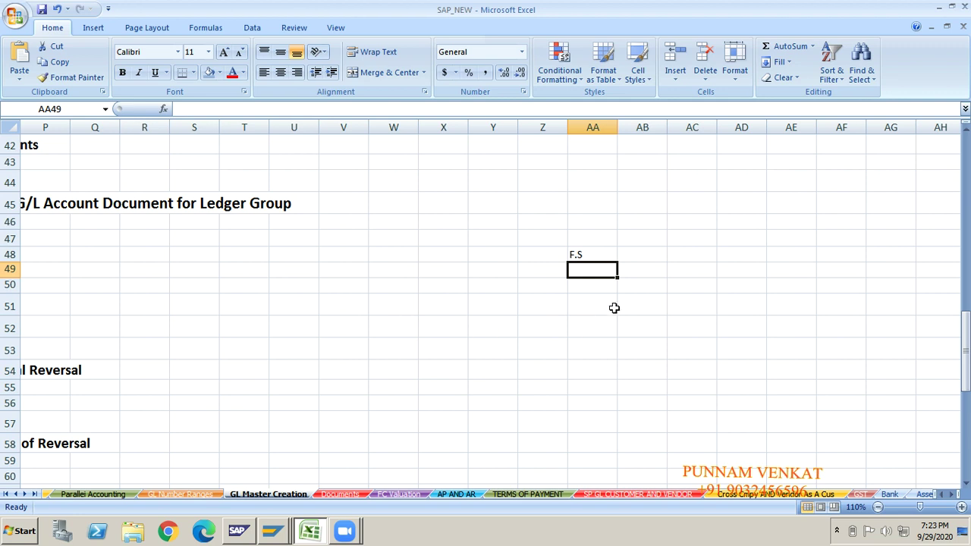
- Draw a vertical downward arrow from the F.S note to about row 52
click(636, 256)
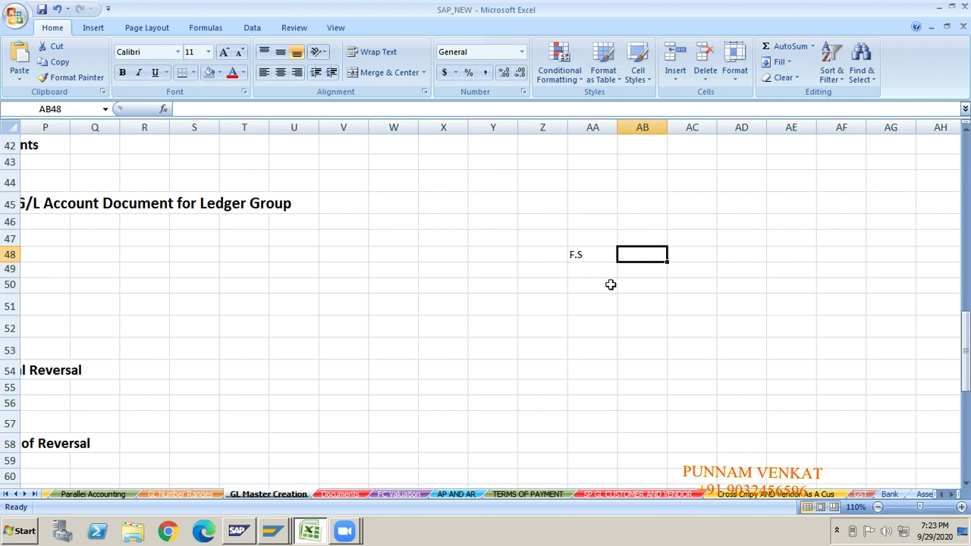
click(94, 29)
click(158, 71)
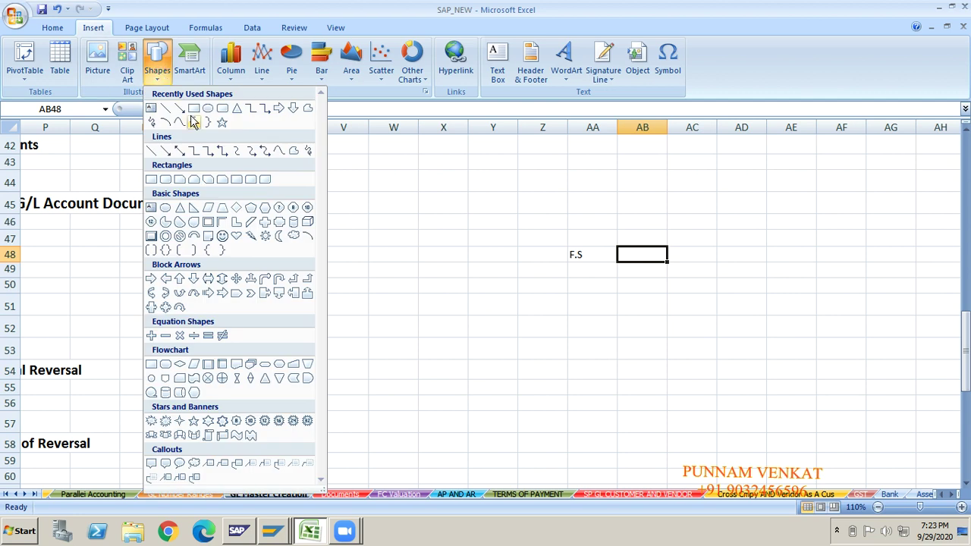
click(184, 104)
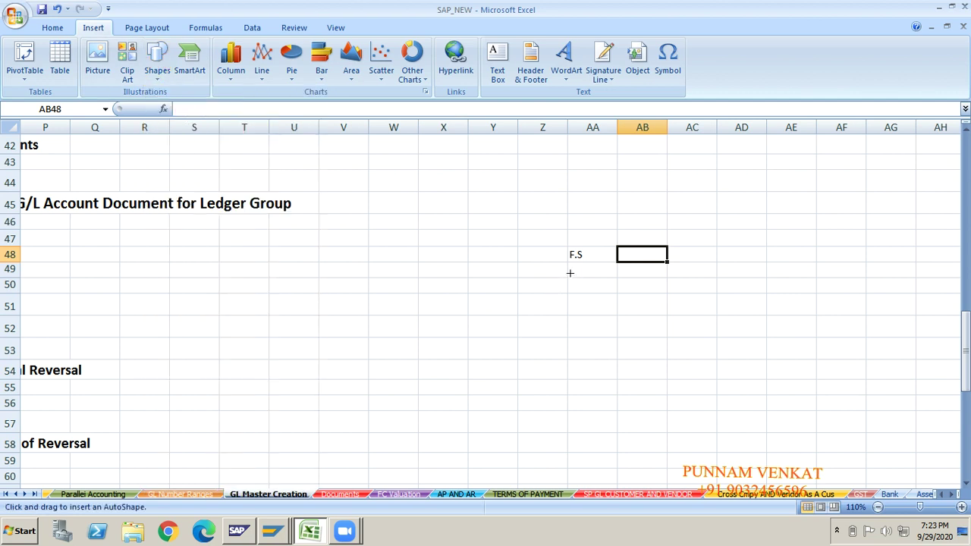
drag(576, 259, 578, 323)
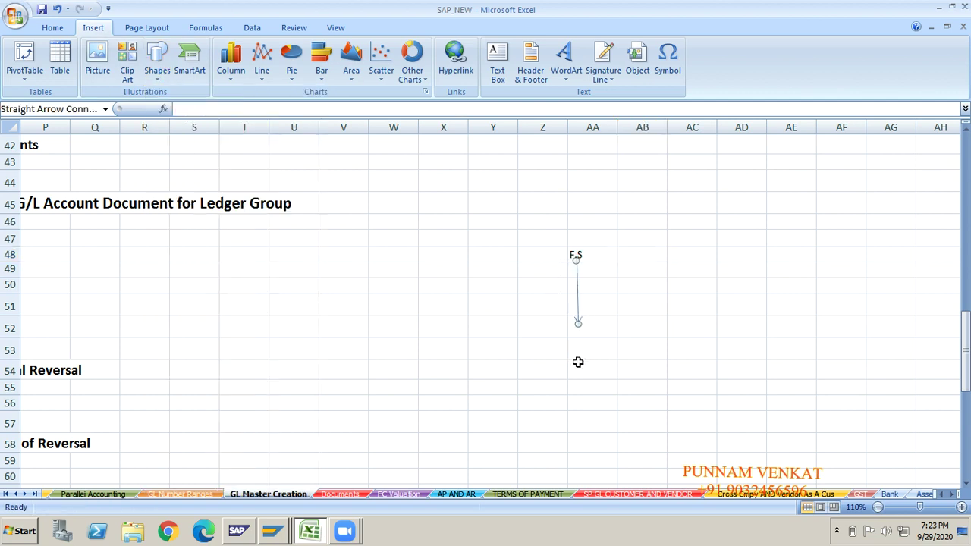
- Enter the note "Accounti enty postings" in cell AA53 below the arrow from F.S
click(578, 354)
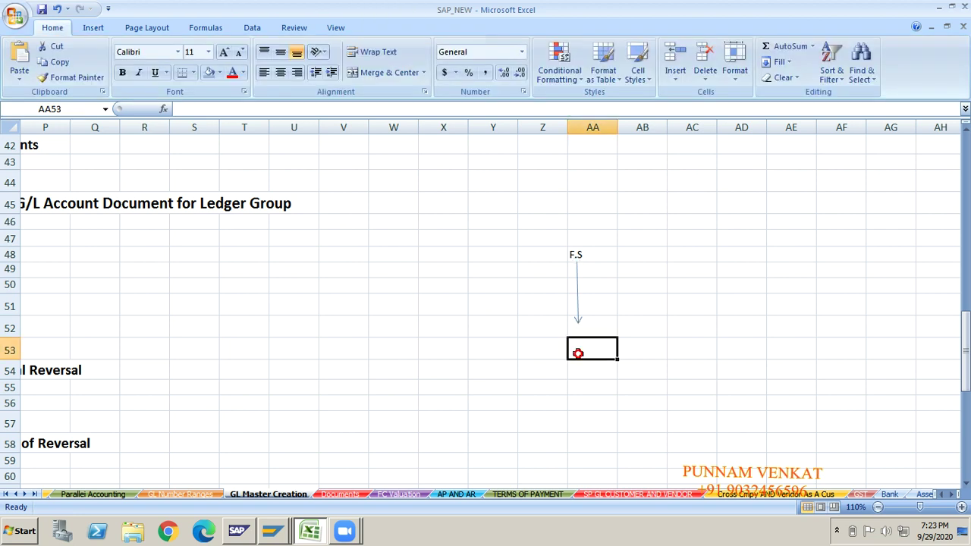
text(aCCOUNTi )
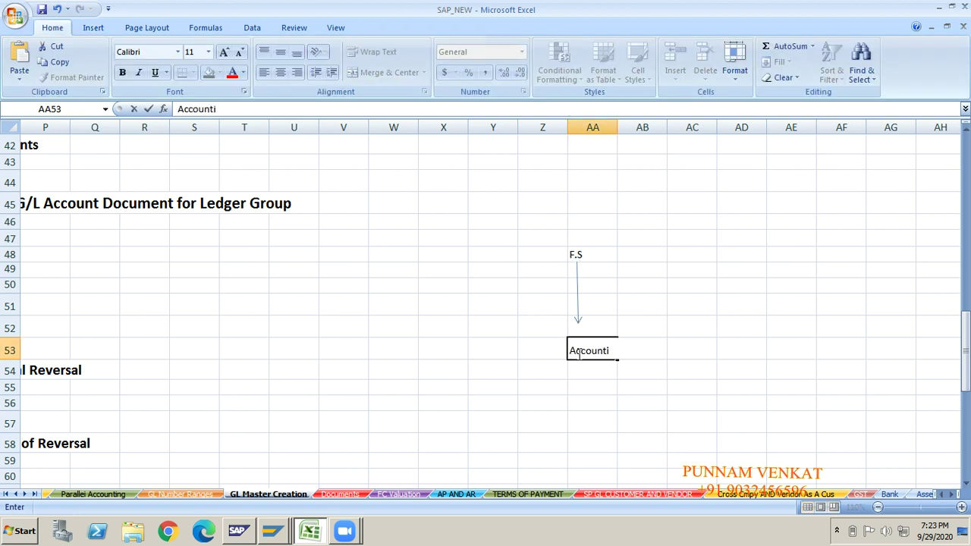
text(enty postin)
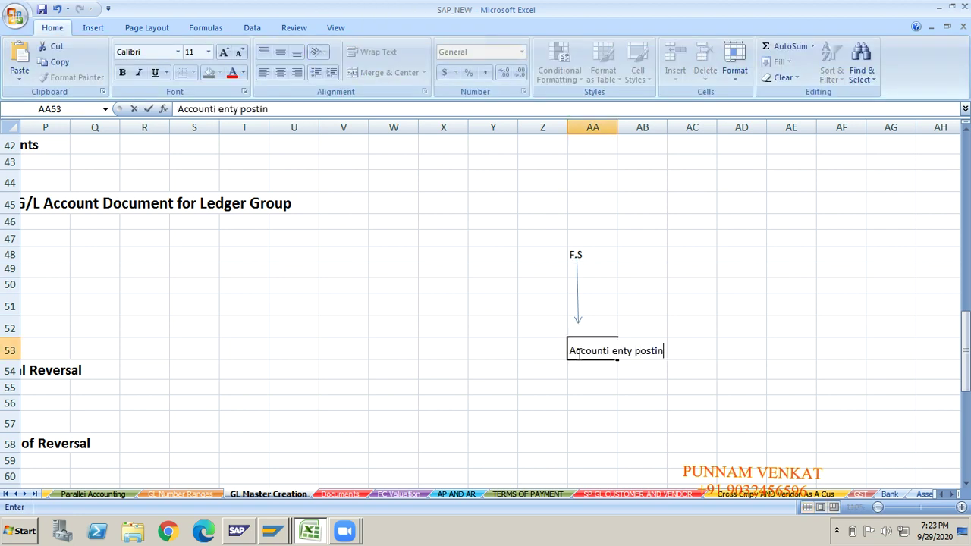
text(gs)
key(Return)
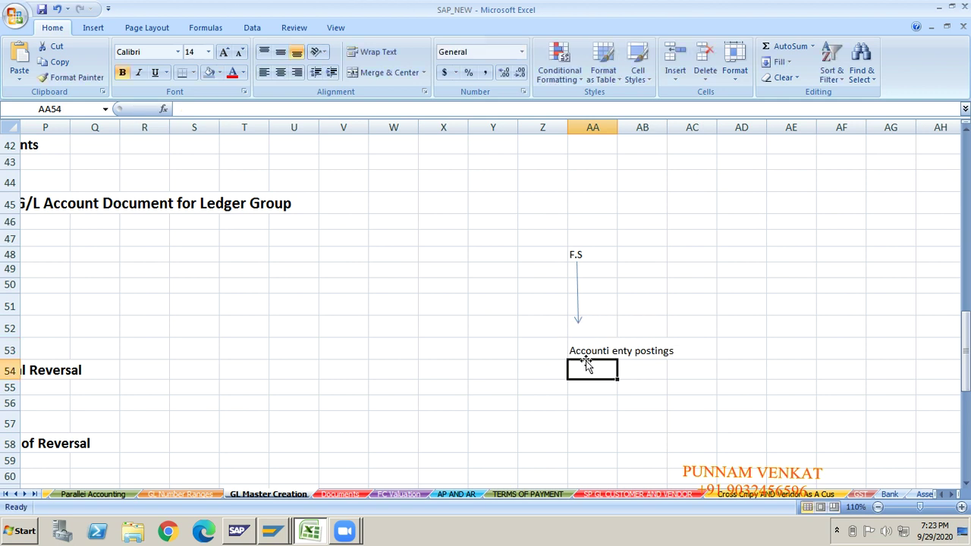
- Draw a second downward arrow from below the entry postings note to about row 57
click(91, 29)
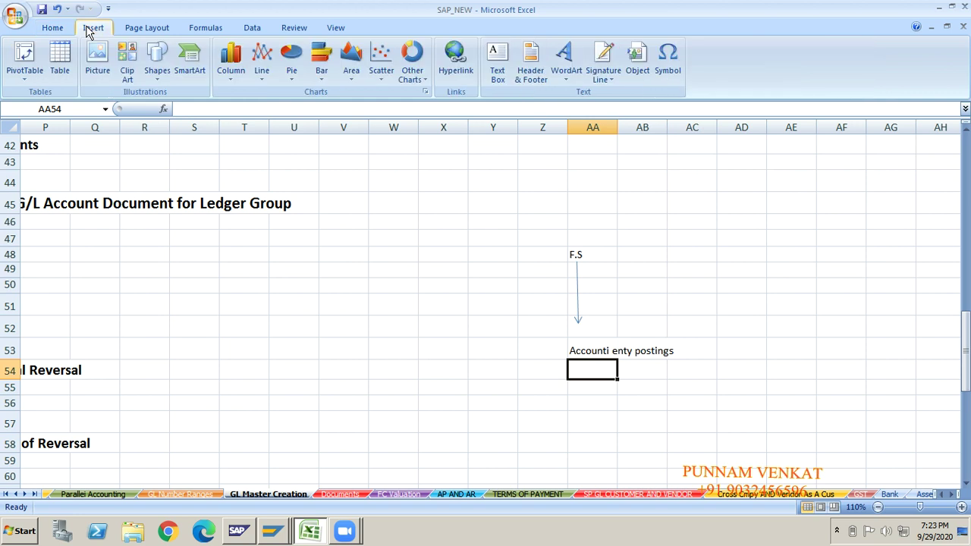
click(157, 68)
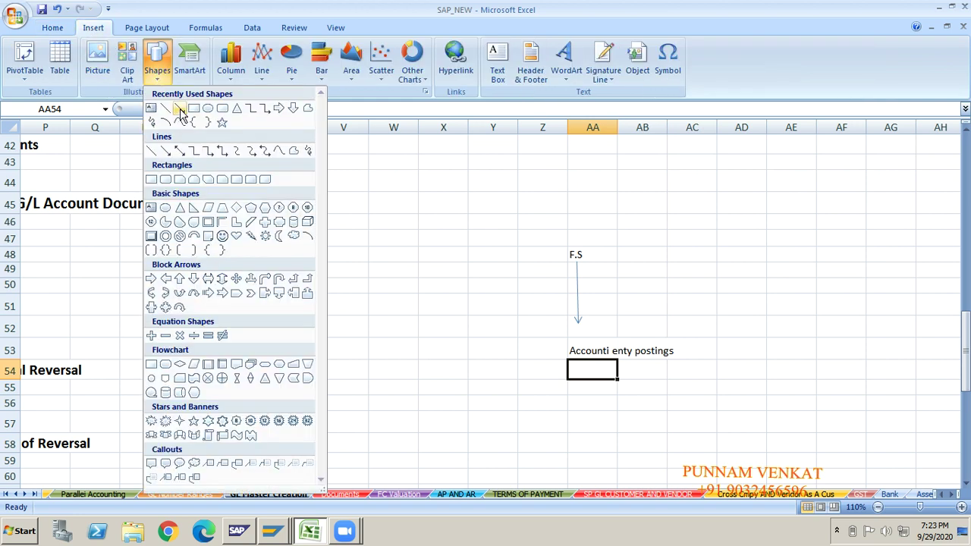
click(180, 109)
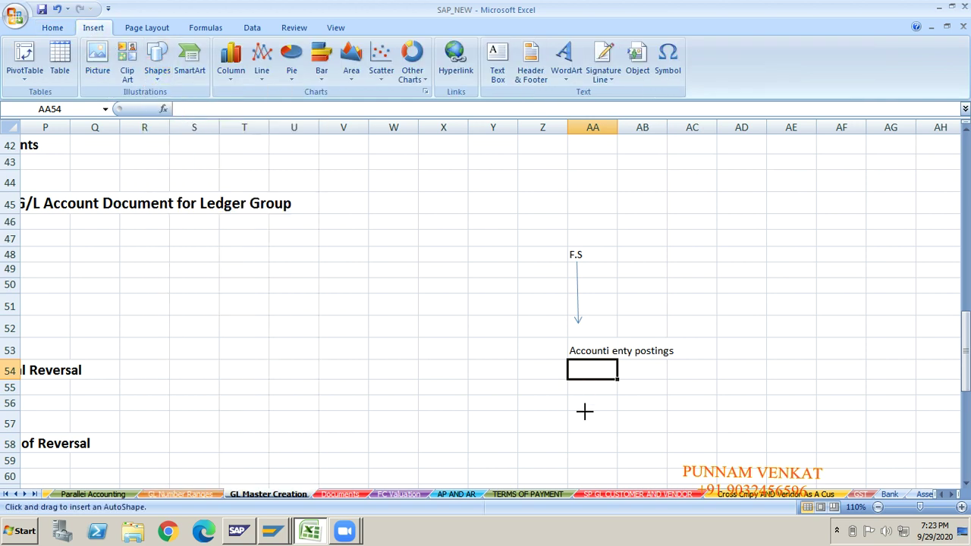
drag(588, 370, 589, 429)
- Enter the note "Master data" in cell AA59 below the second arrow
click(589, 460)
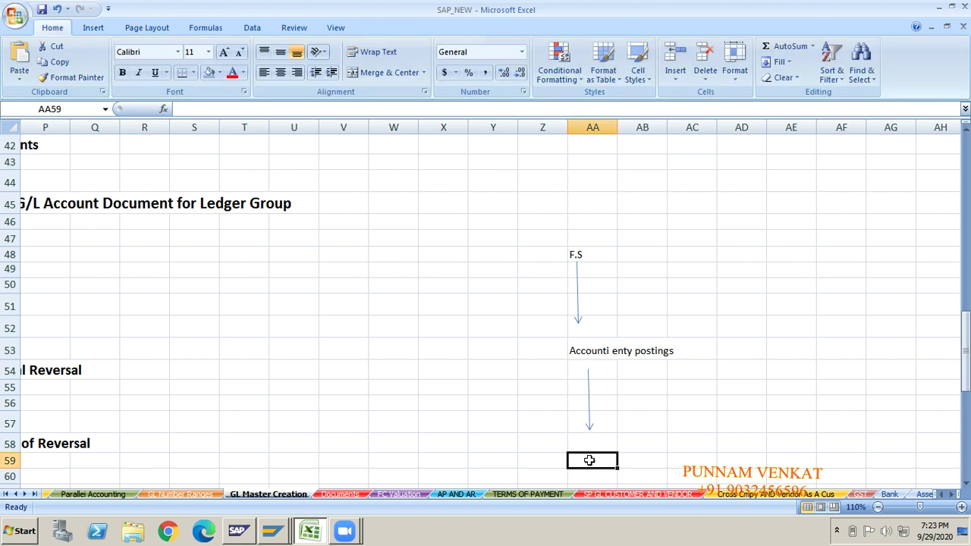
text(Master dat)
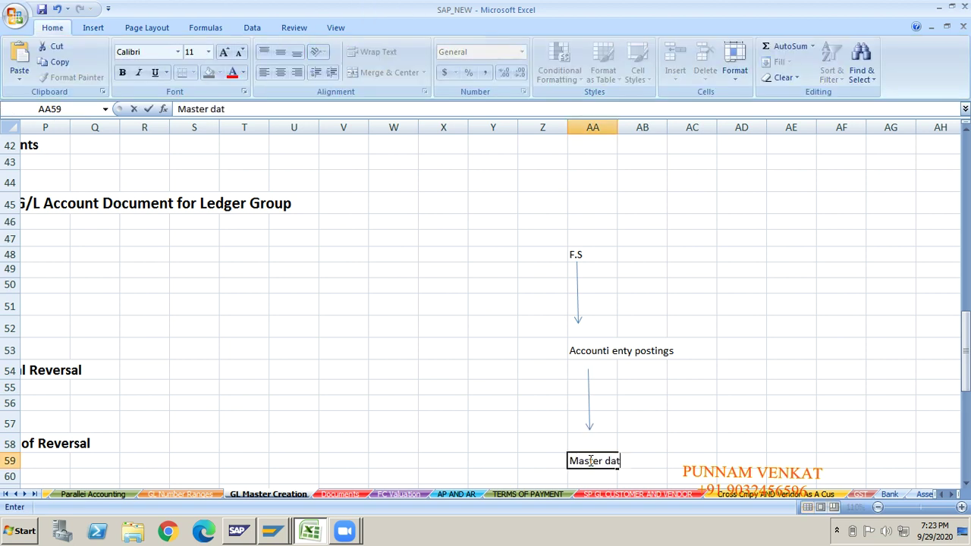
text(a)
key(Return)
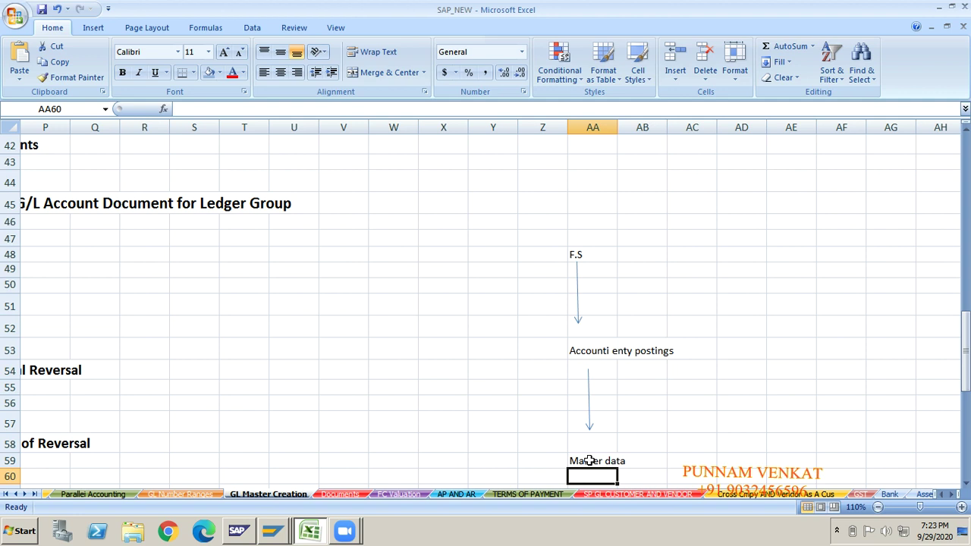
click(590, 255)
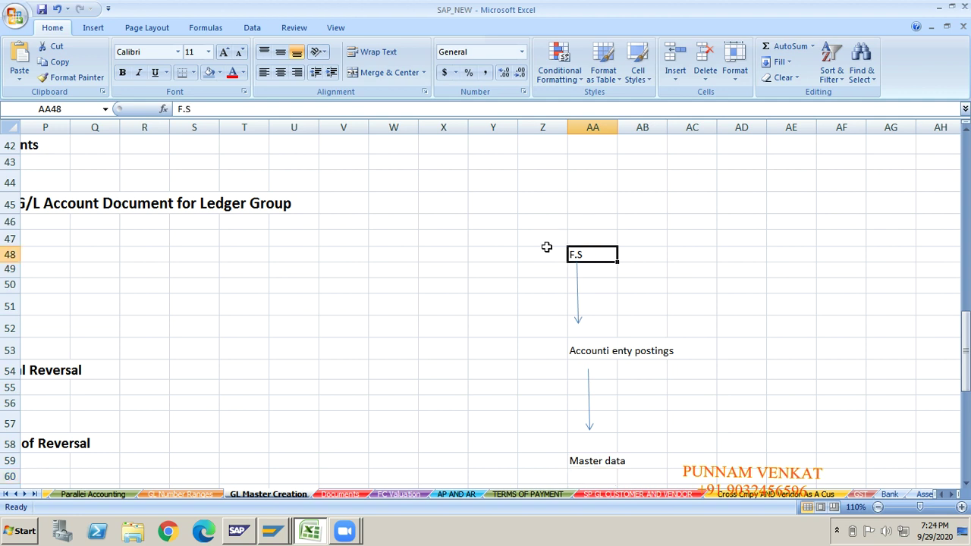
click(640, 255)
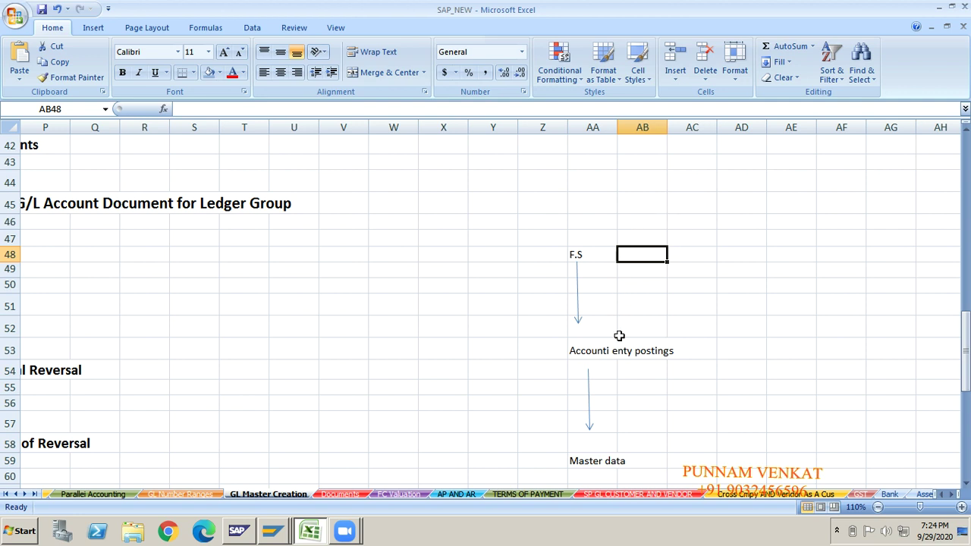
click(607, 351)
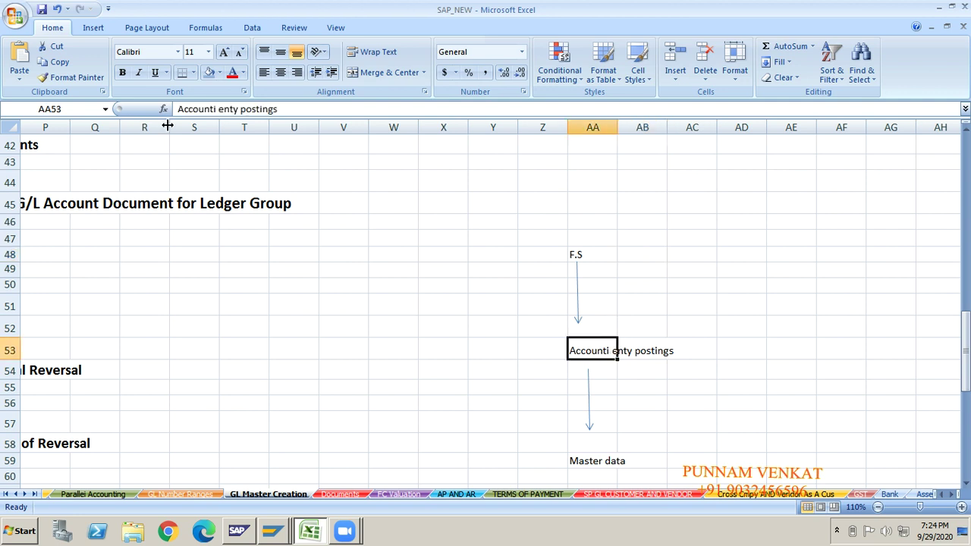
- Correct the first word of the entry in cell AA53 to "Accounting" and select the Master data cell below
click(219, 108)
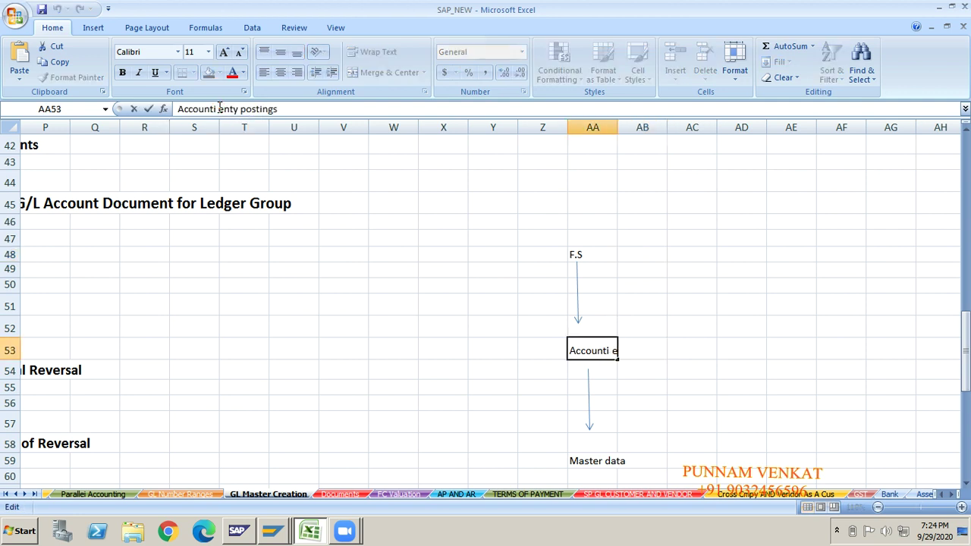
text(ng)
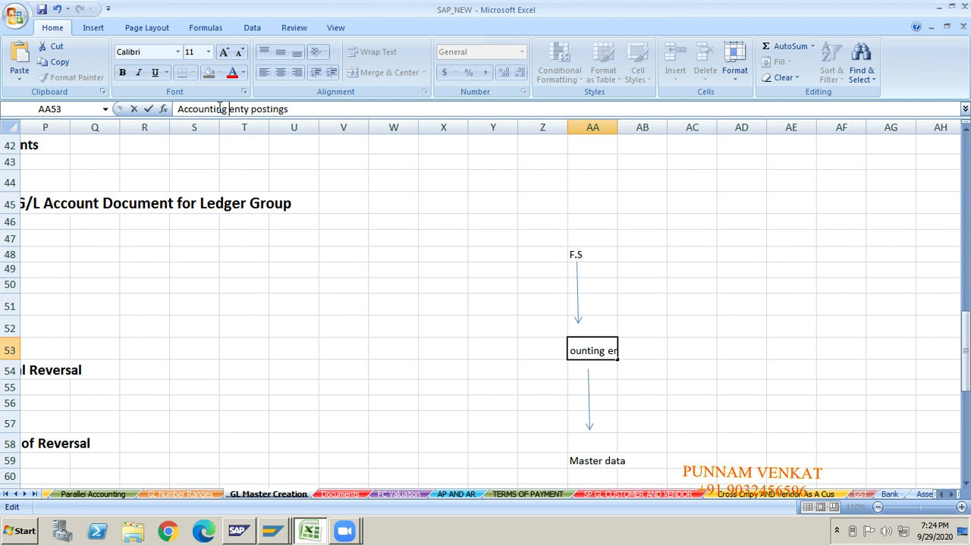
key(Return)
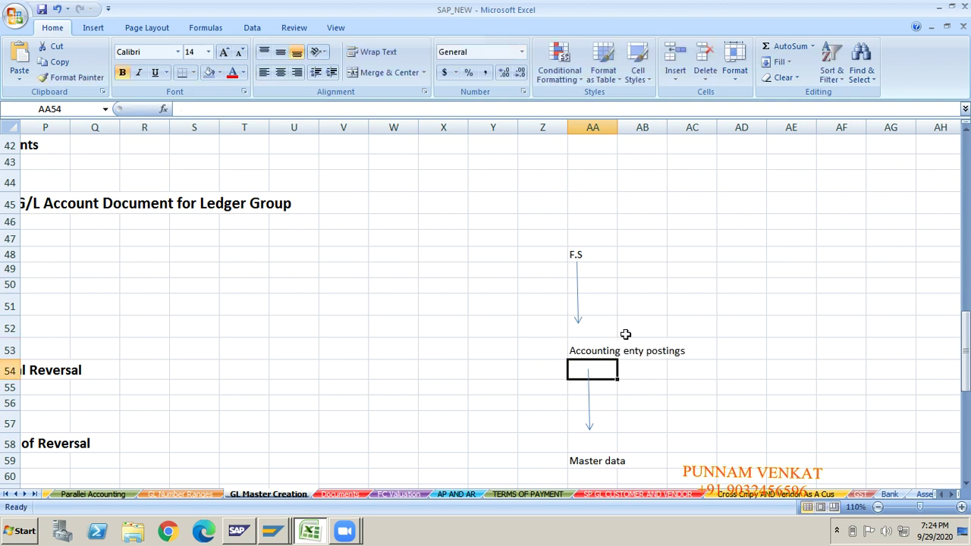
click(595, 353)
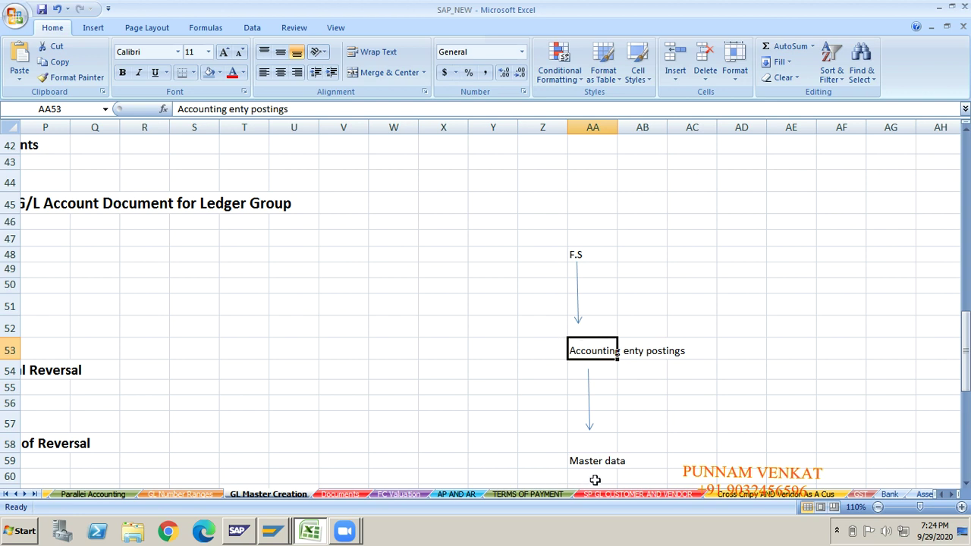
click(606, 460)
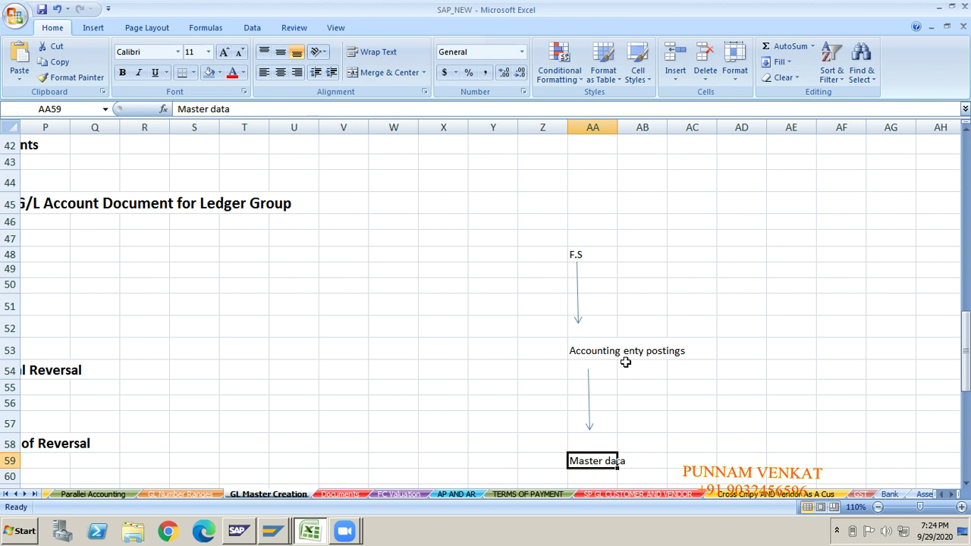
- Switch to the G/L account creation screen in SAP and view the field help for Line item display
key(alt+Tab)
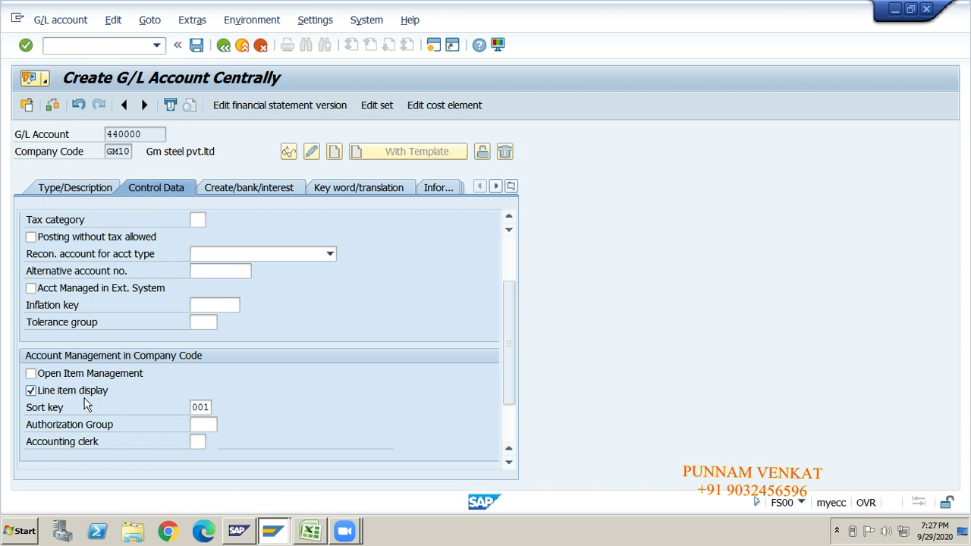
click(71, 390)
click(54, 390)
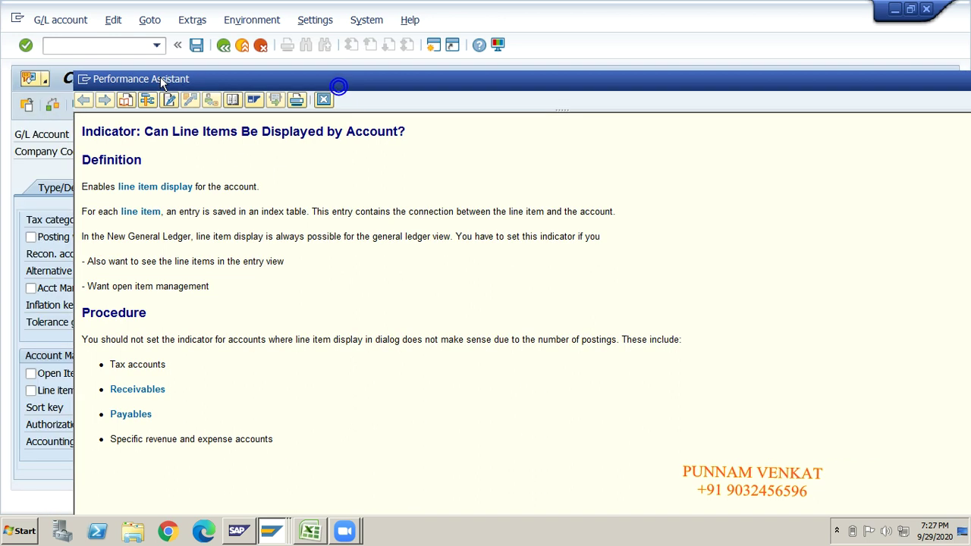
click(865, 71)
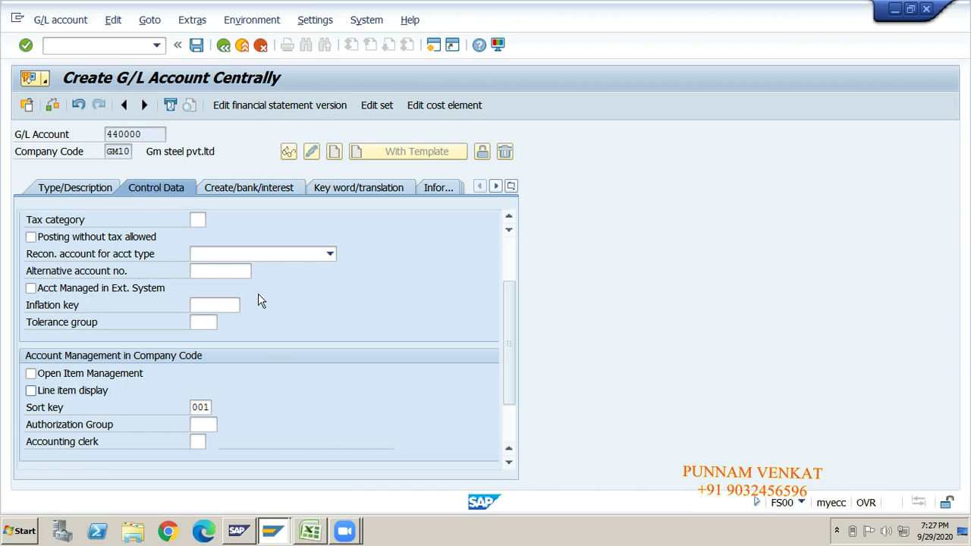
scroll(31, 391, up, 2)
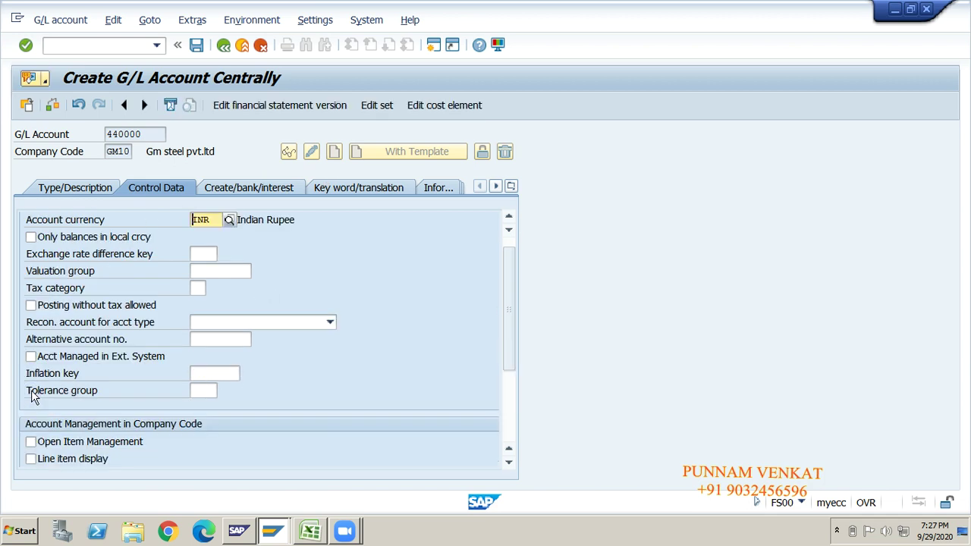
key(Return)
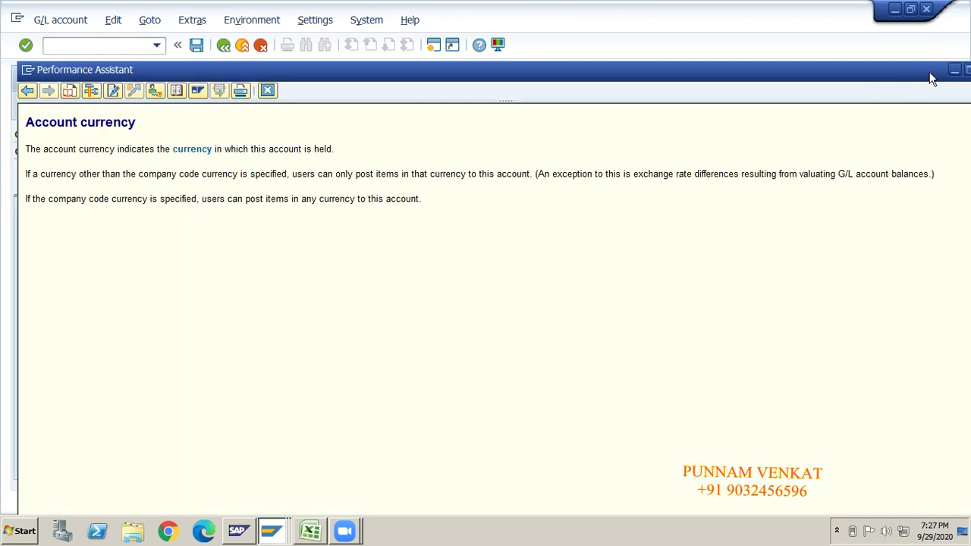
double_click(931, 74)
click(785, 84)
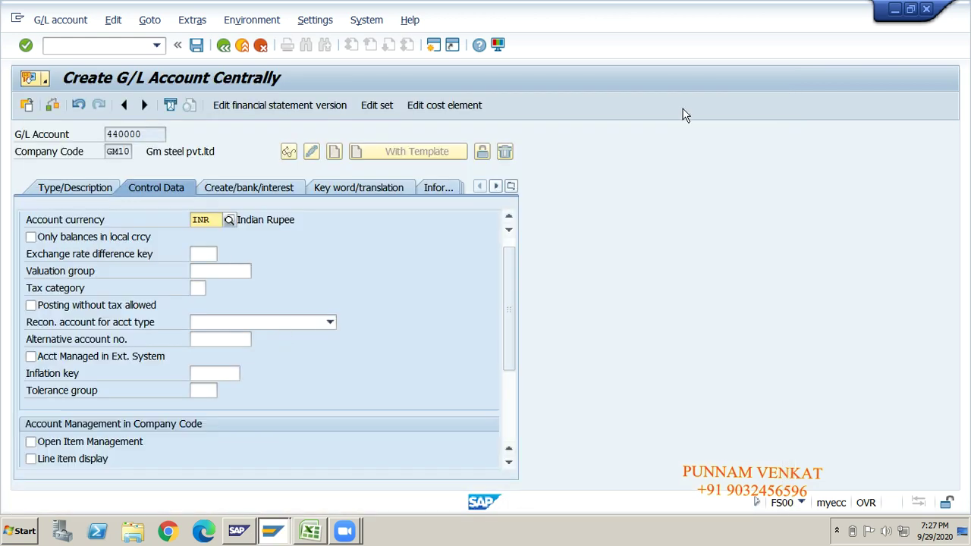
click(31, 459)
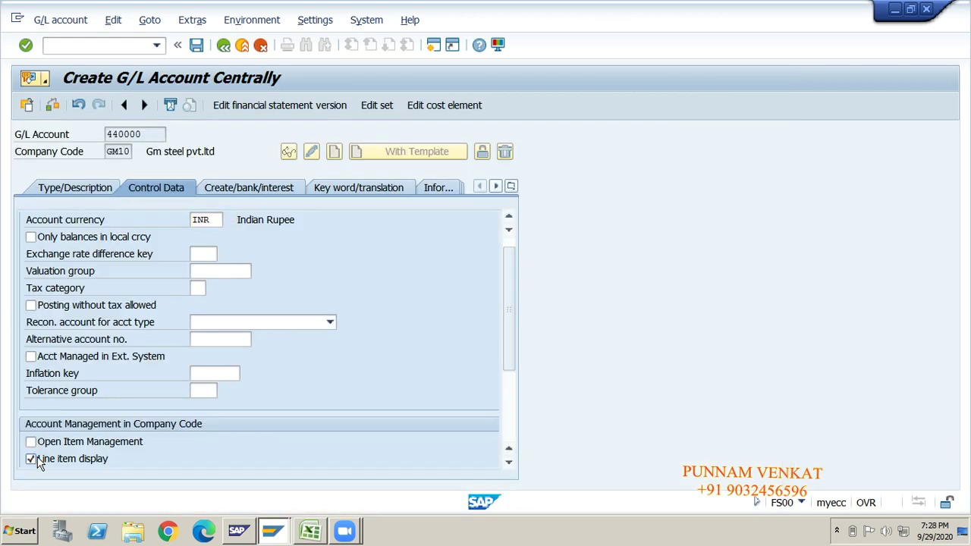
click(37, 460)
key(F1)
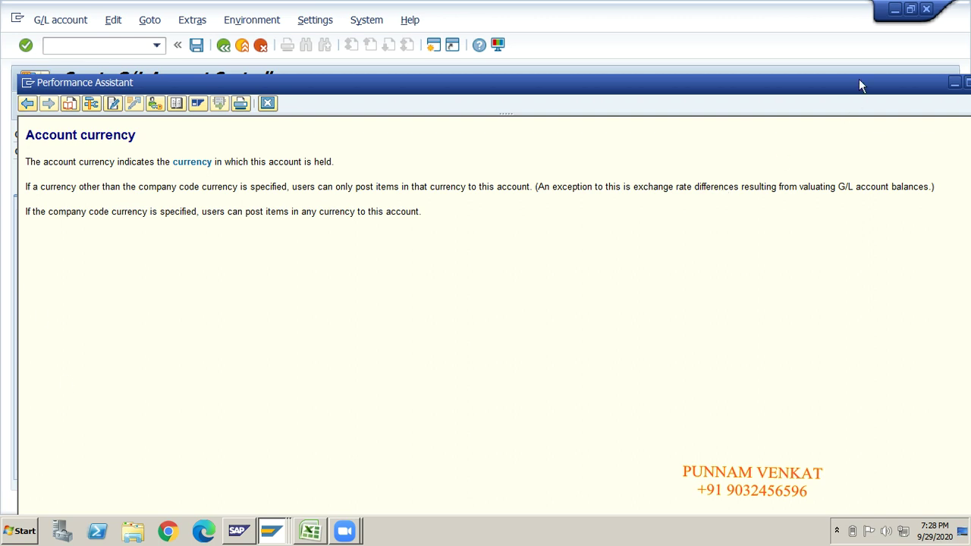
drag(860, 85, 680, 104)
click(807, 104)
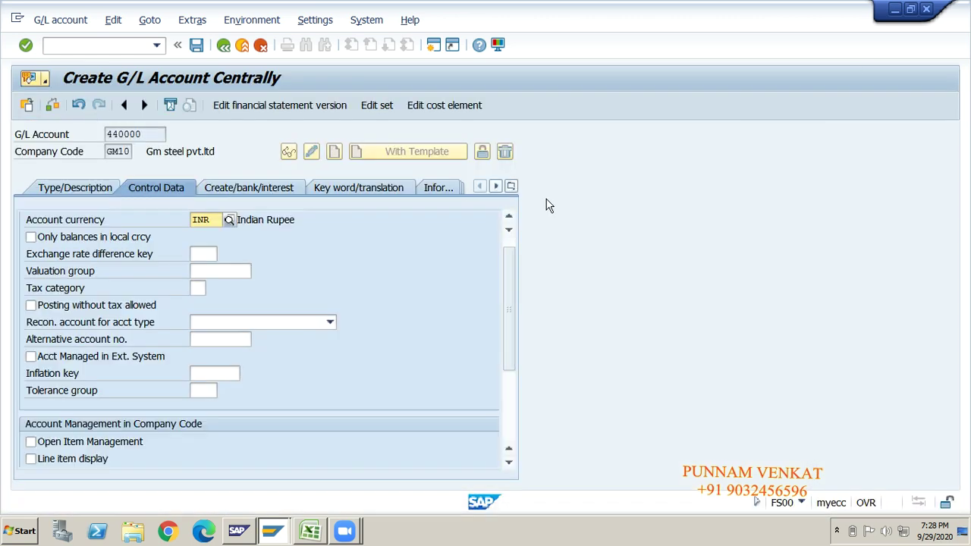
- Bring up the field help for the Line item display indicator again and close it
click(41, 462)
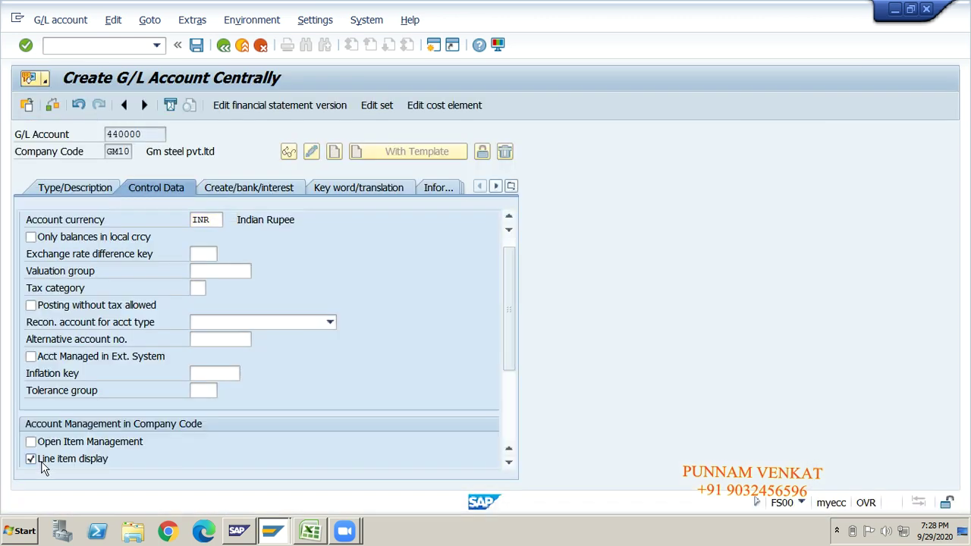
click(31, 458)
key(F1)
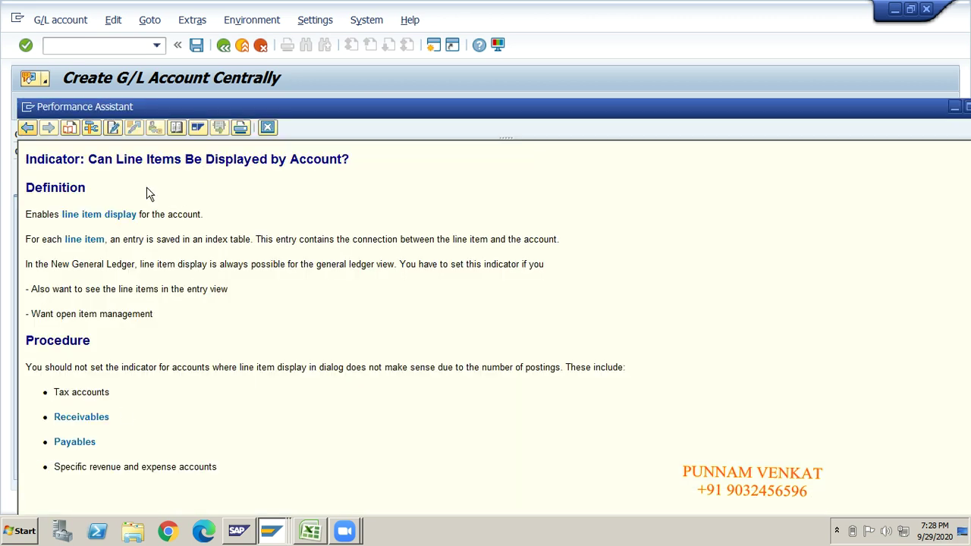
double_click(775, 113)
click(863, 112)
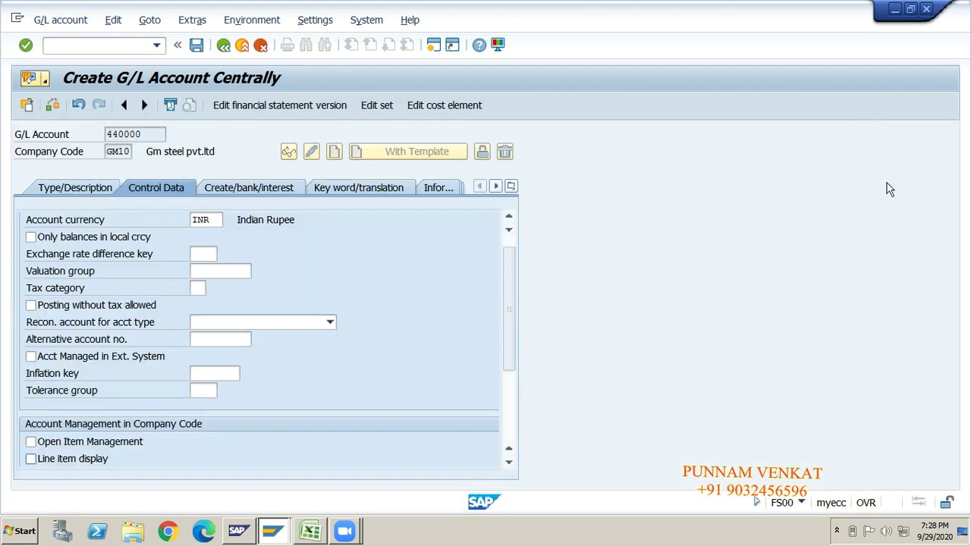
- Enable Line item display for the account and read its help on the definition and when to set the indicator
click(51, 460)
key(F1)
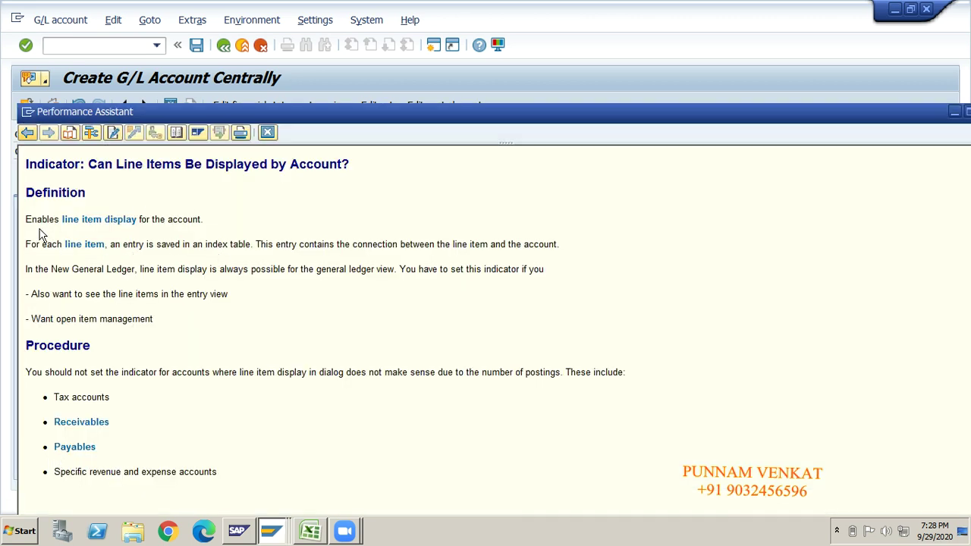
drag(25, 219, 204, 220)
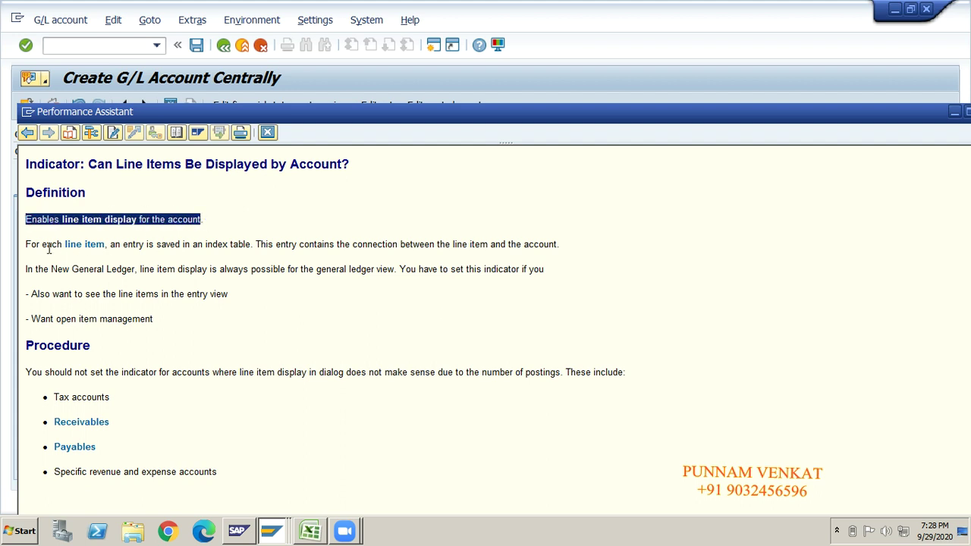
drag(42, 244, 273, 464)
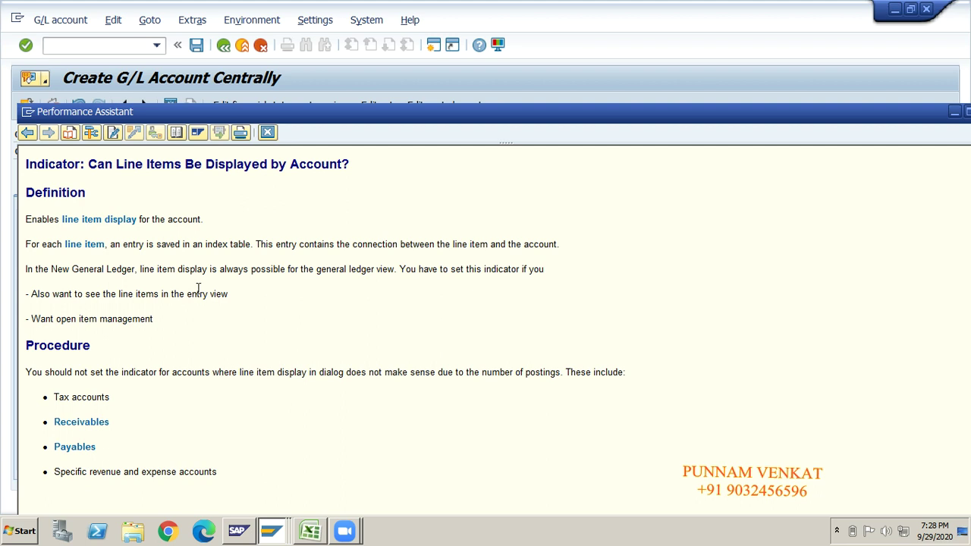
drag(165, 320, 18, 216)
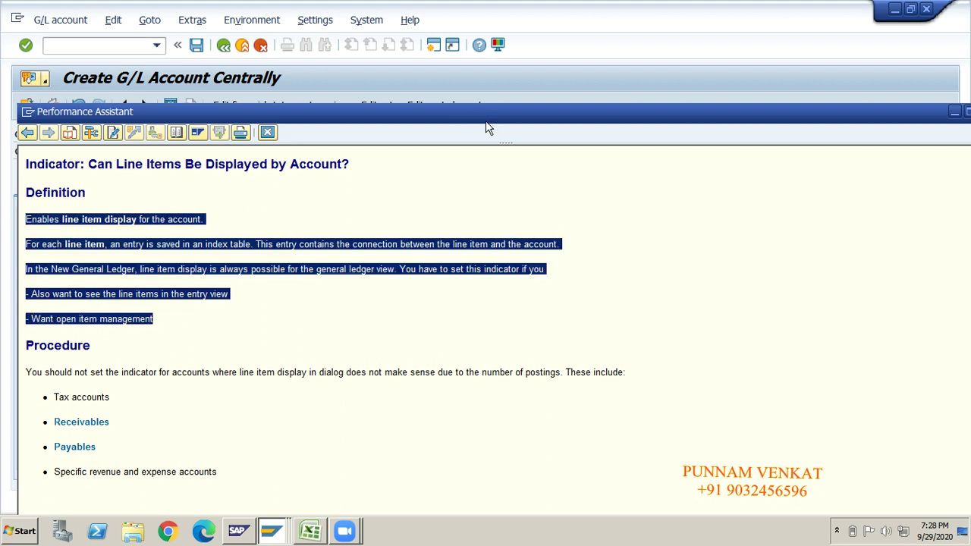
click(337, 221)
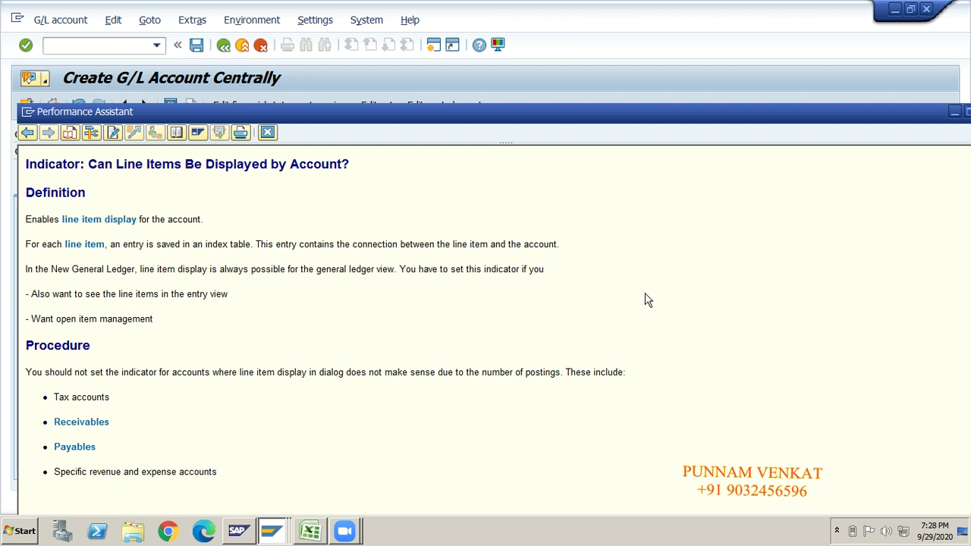
drag(690, 117, 632, 116)
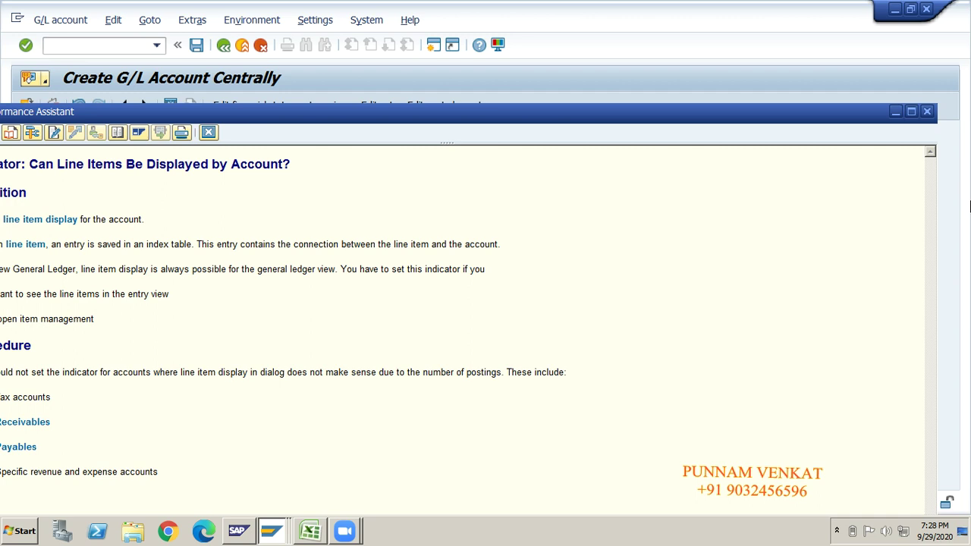
click(926, 111)
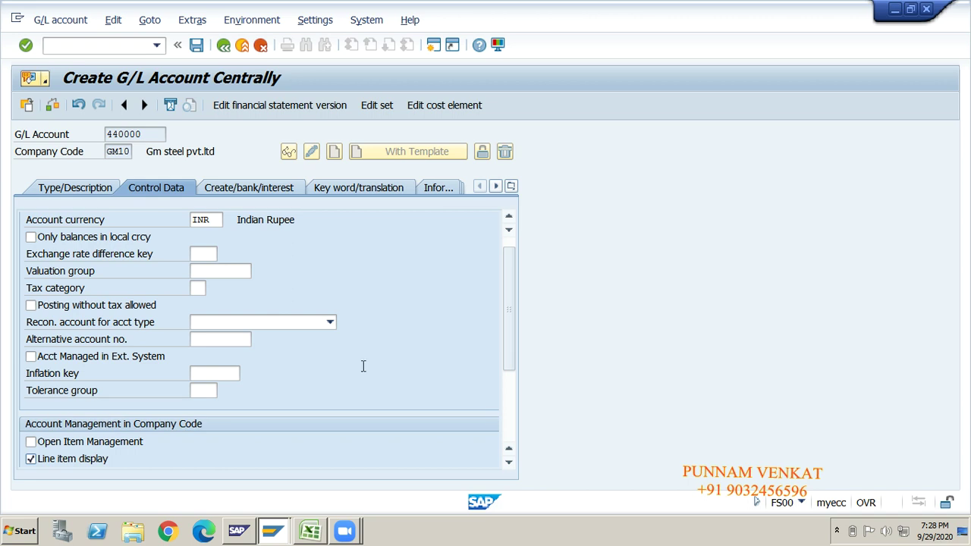
- Review the account's sort key setting and show its document creation, bank and interest data
drag(513, 320, 516, 395)
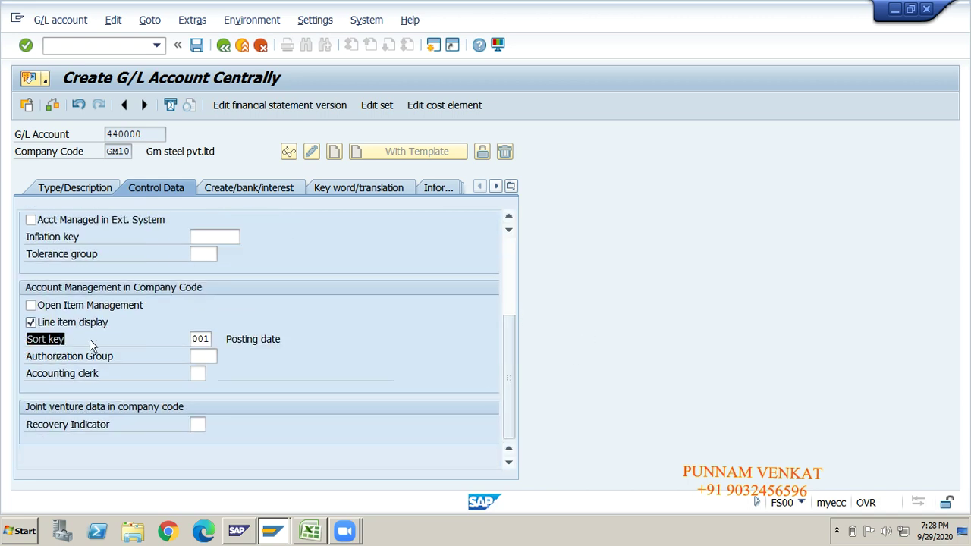
click(244, 190)
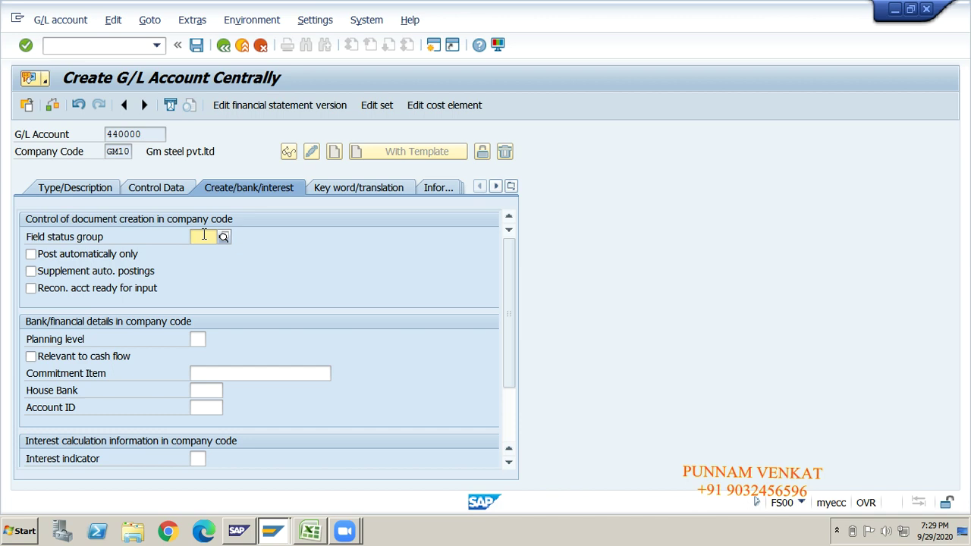
- Switch to the SAP_NEW workbook in Excel and open the Global perameter sheet
click(309, 531)
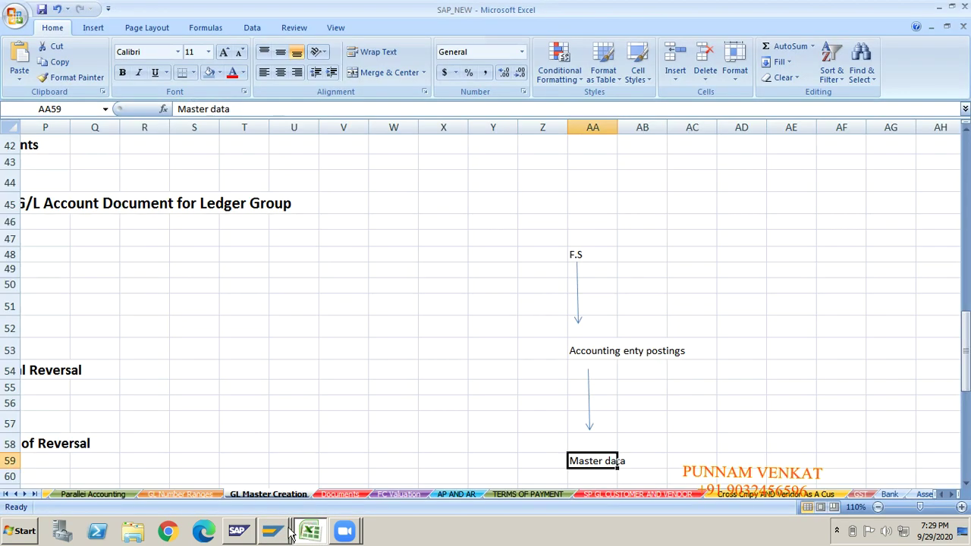
click(13, 494)
click(13, 494)
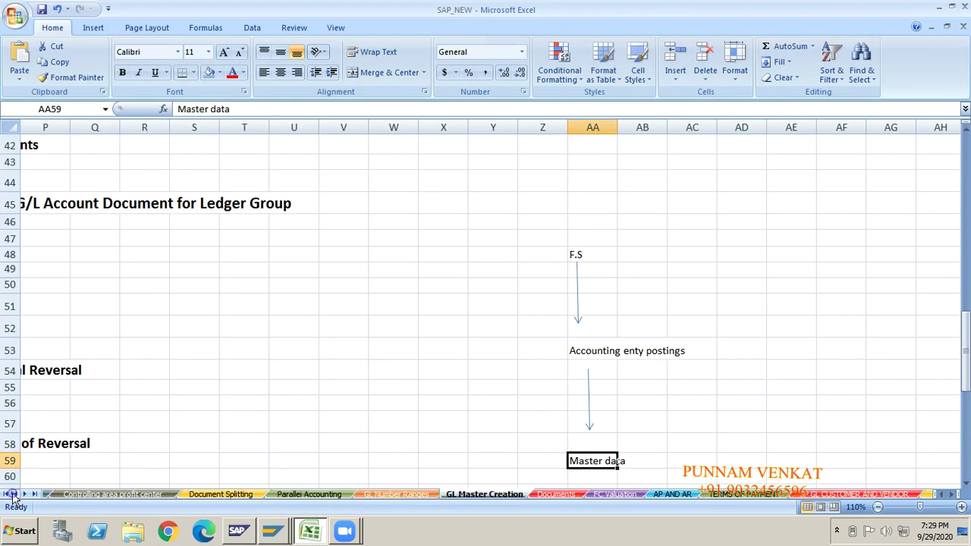
click(13, 495)
click(13, 494)
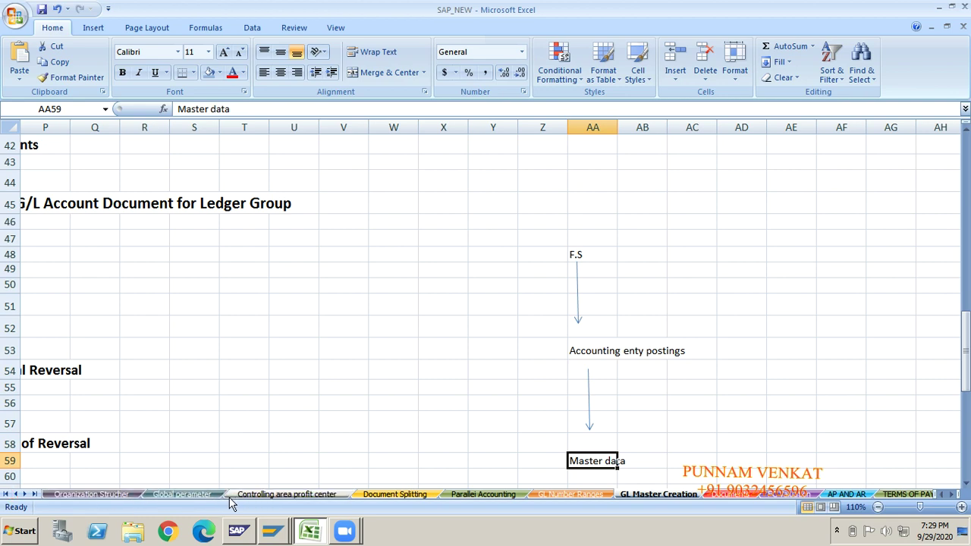
click(201, 496)
- Highlight the "10.Define Field Status Variants" heading in row 57 with a yellow fill
click(102, 350)
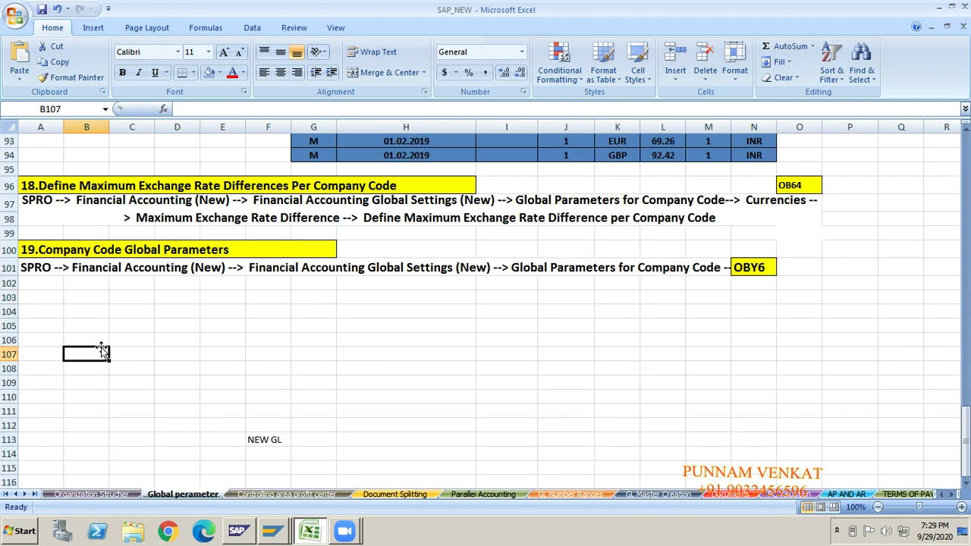
key(Up)
key(Up)
key(Up)
key(Up)
key(Up)
key(Up)
key(Up)
key(Up)
key(Up)
key(Up)
key(Up)
key(Up)
key(Up)
key(Up)
key(Up)
key(Up)
key(Up)
key(Up)
key(Up)
key(Up)
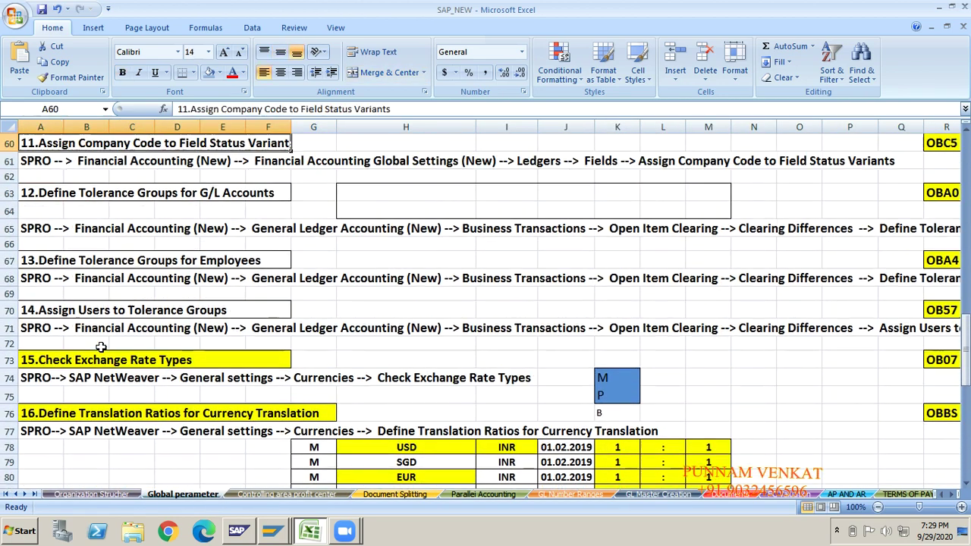
key(Up)
key(Up)
key(Up)
key(Up)
key(Up)
key(Up)
key(Up)
key(Up)
key(Up)
key(Up)
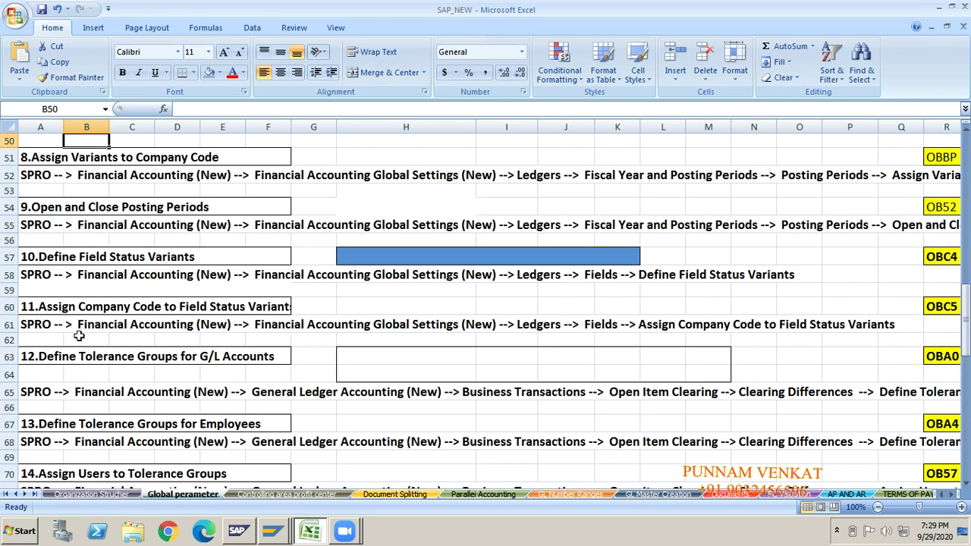
click(123, 260)
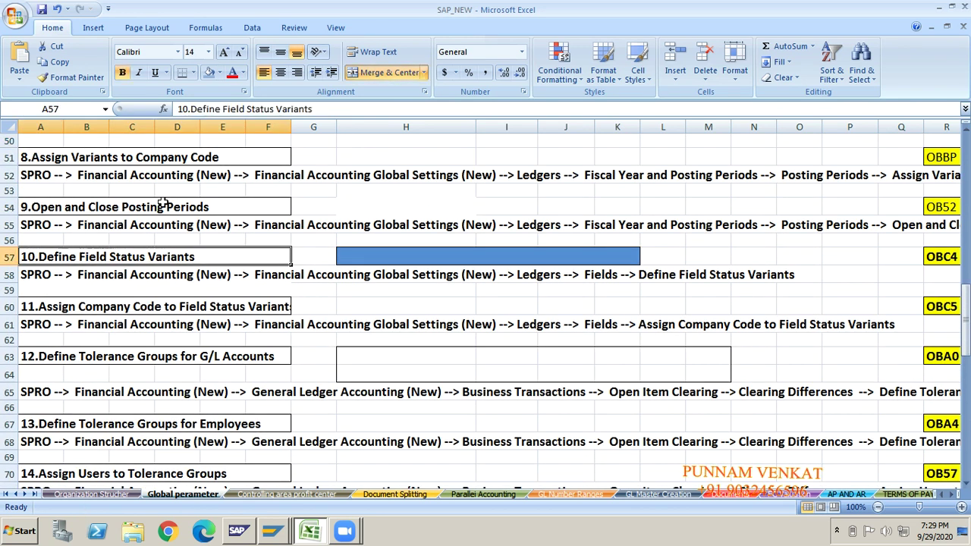
click(219, 73)
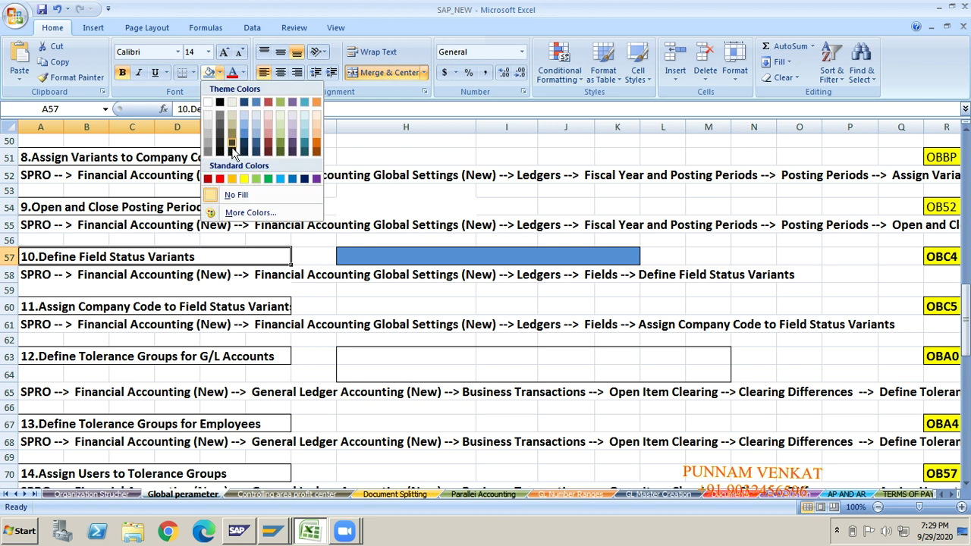
click(243, 178)
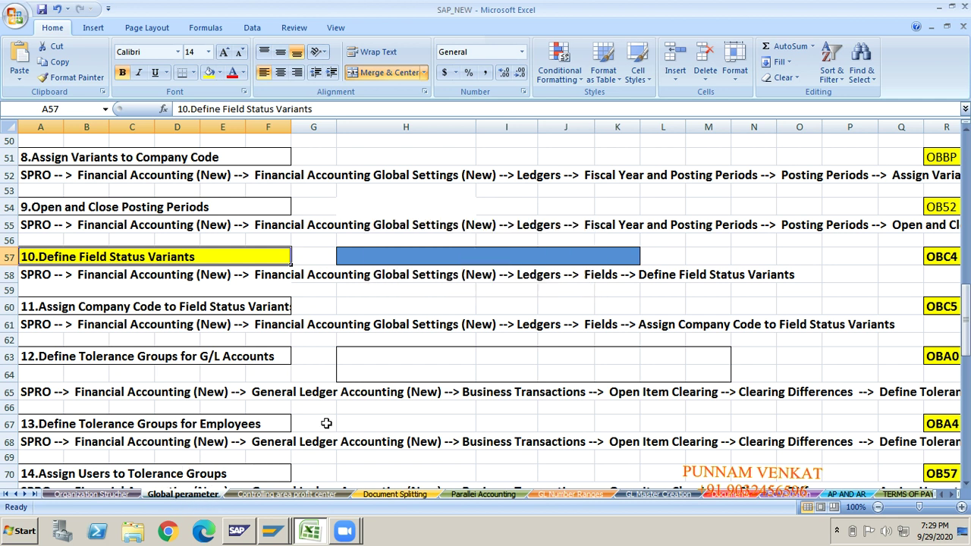
- Switch back to SAP and set the account's field status group to G001, General (with text, allocation)
key(alt+Tab)
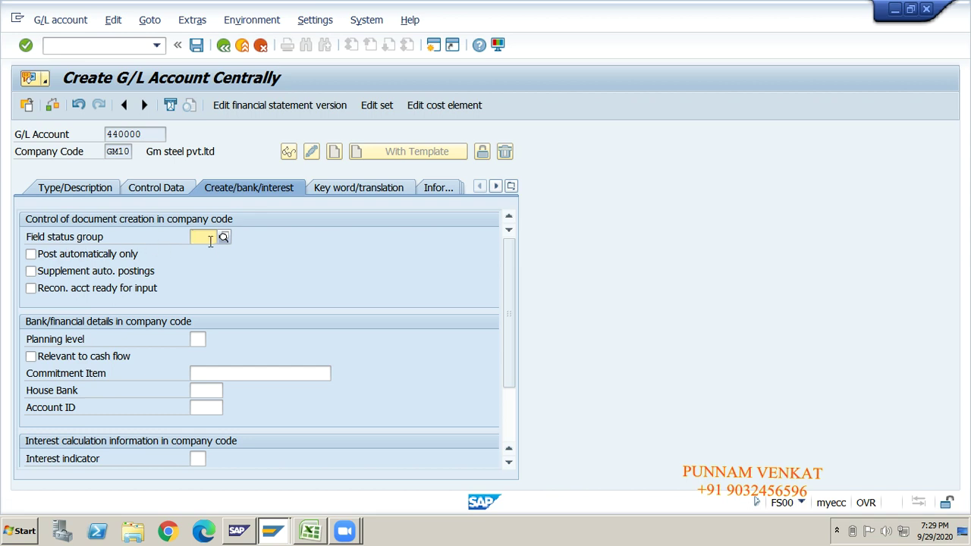
text(g00)
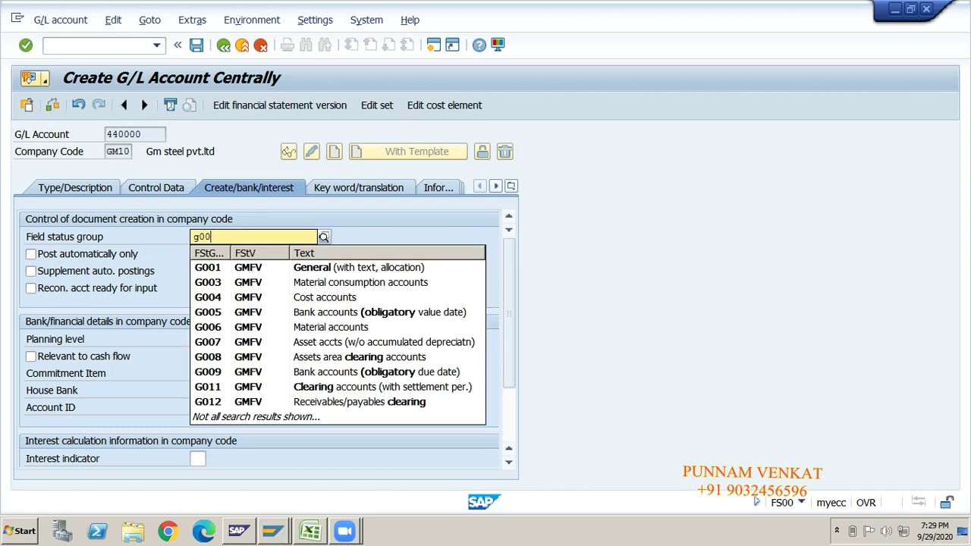
click(212, 267)
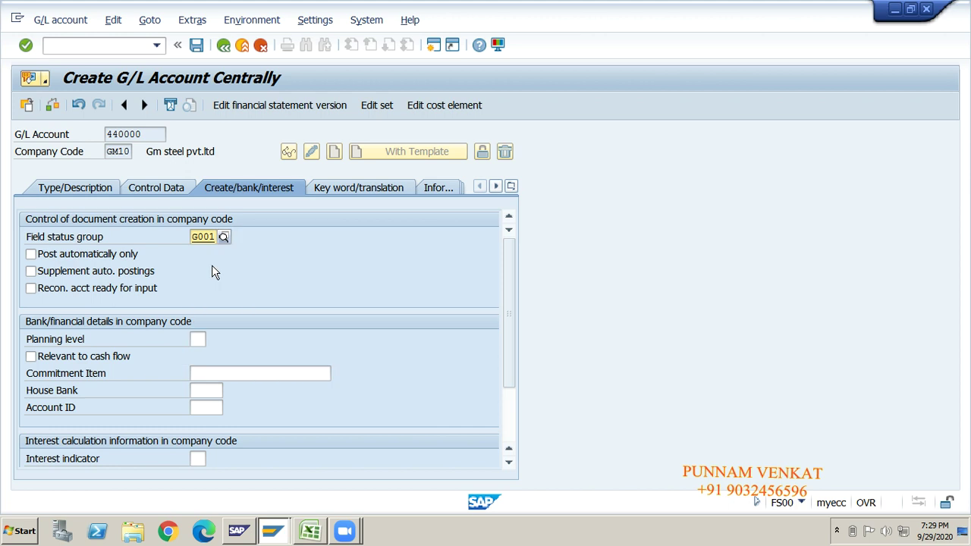
- Review the account's type and description data: account number, short and long texts, and functional area
click(78, 188)
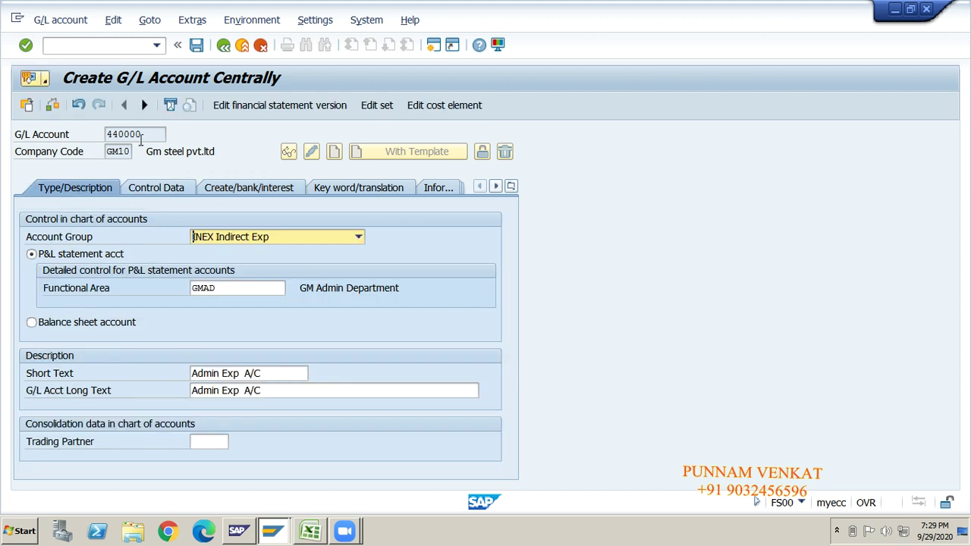
click(139, 133)
double_click(139, 134)
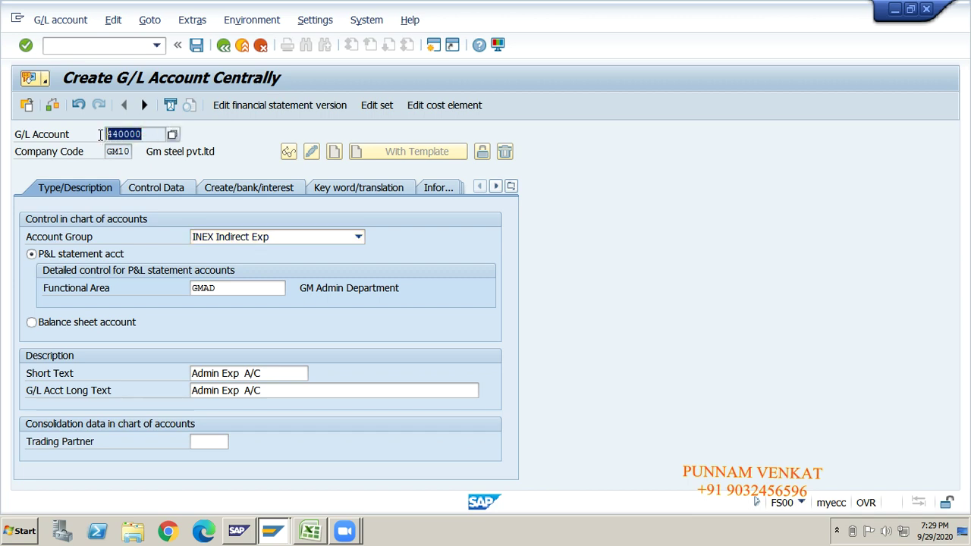
click(139, 134)
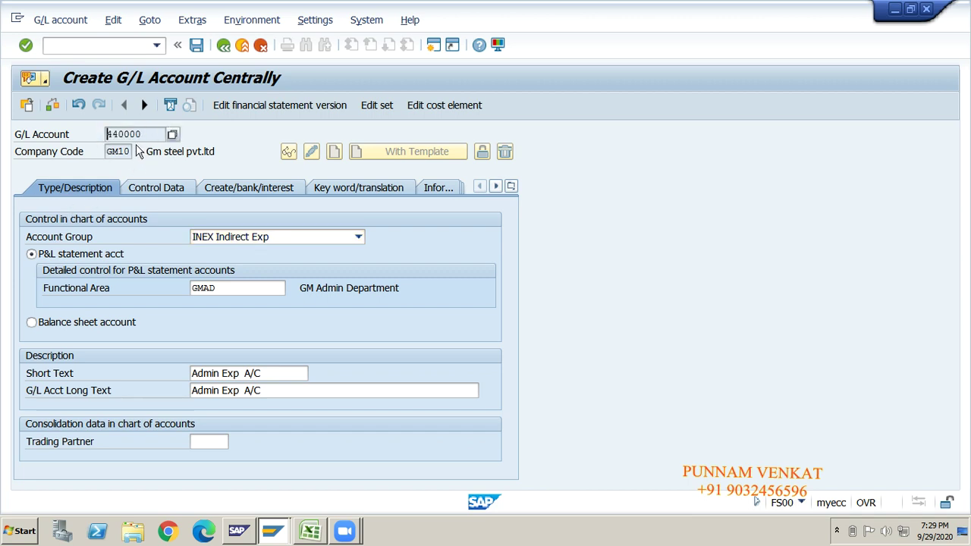
click(266, 373)
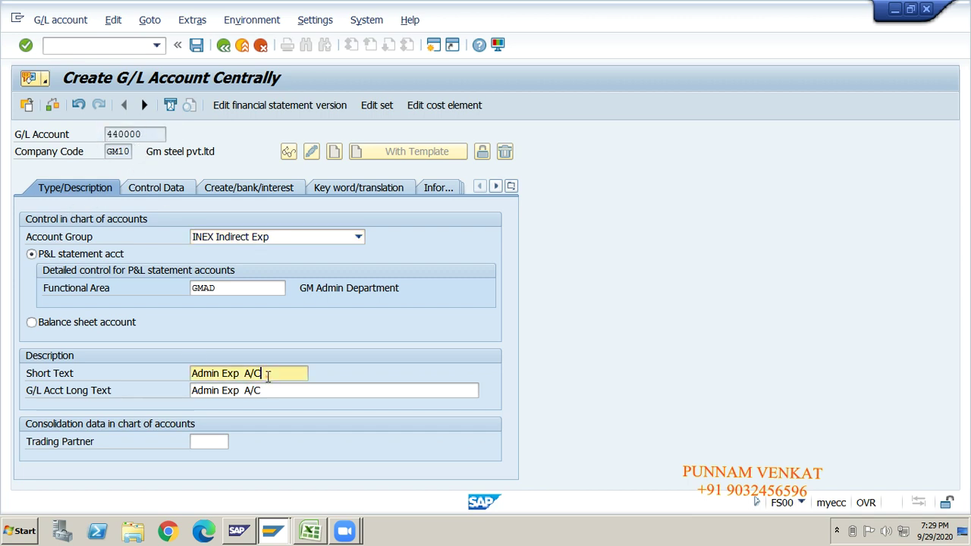
drag(265, 373, 191, 390)
click(194, 373)
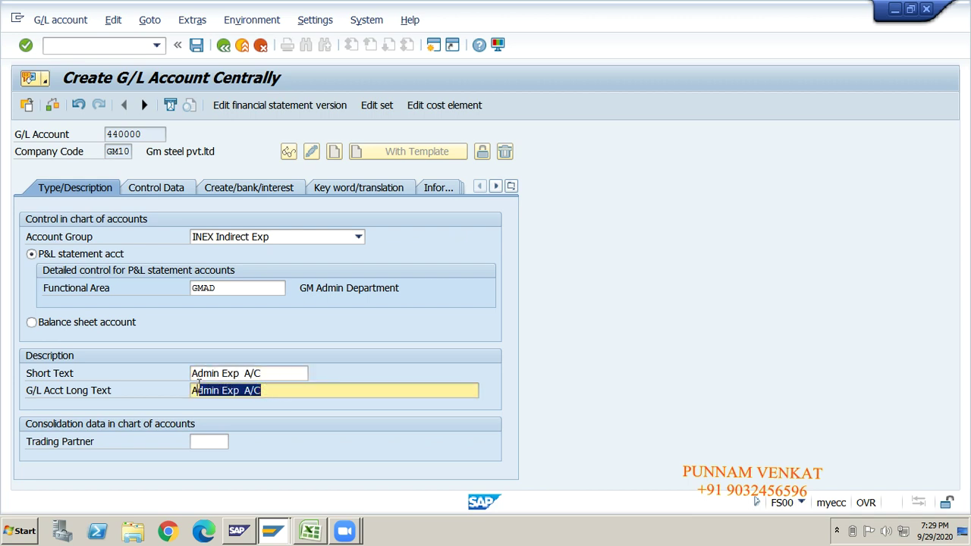
click(195, 390)
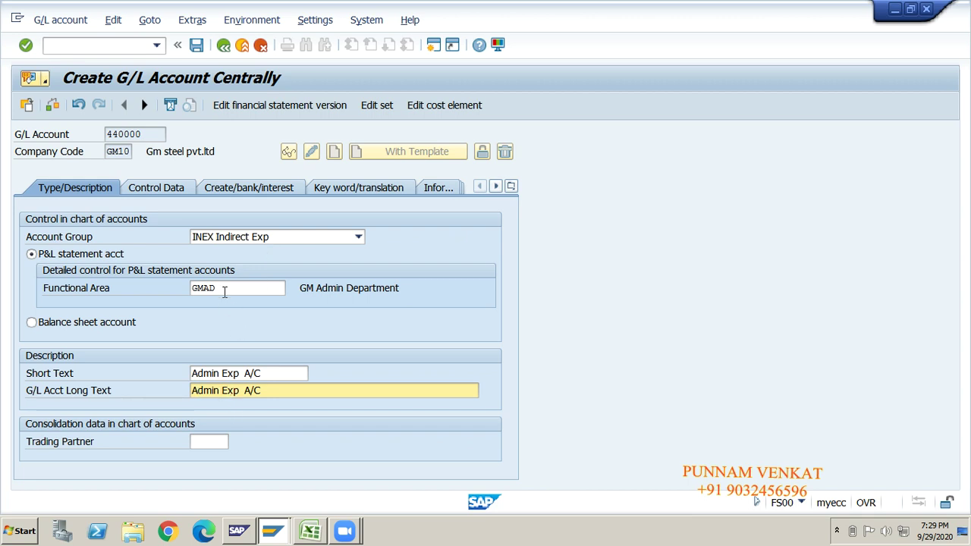
drag(226, 287, 188, 287)
click(188, 288)
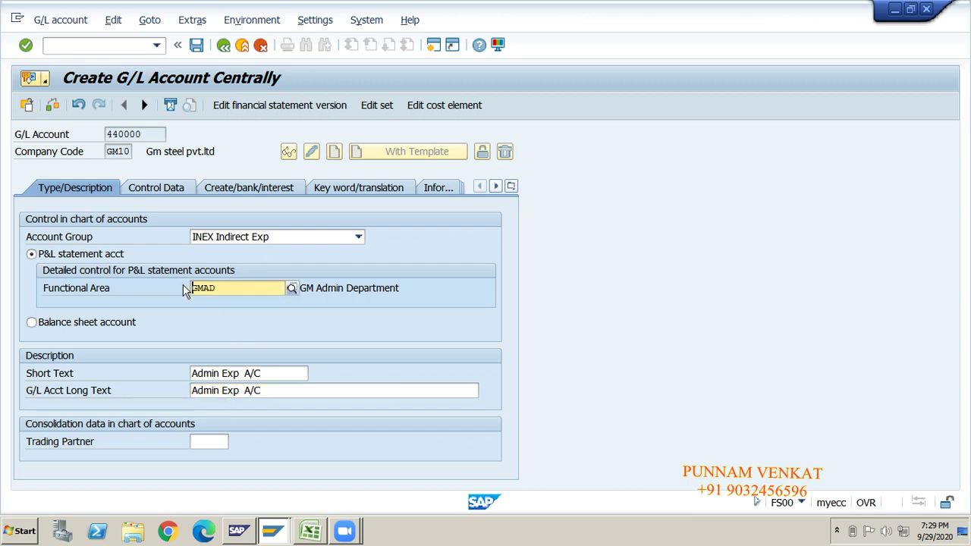
- Check the account's control data, including line item display and sort key, and its document creation settings before saving
click(158, 188)
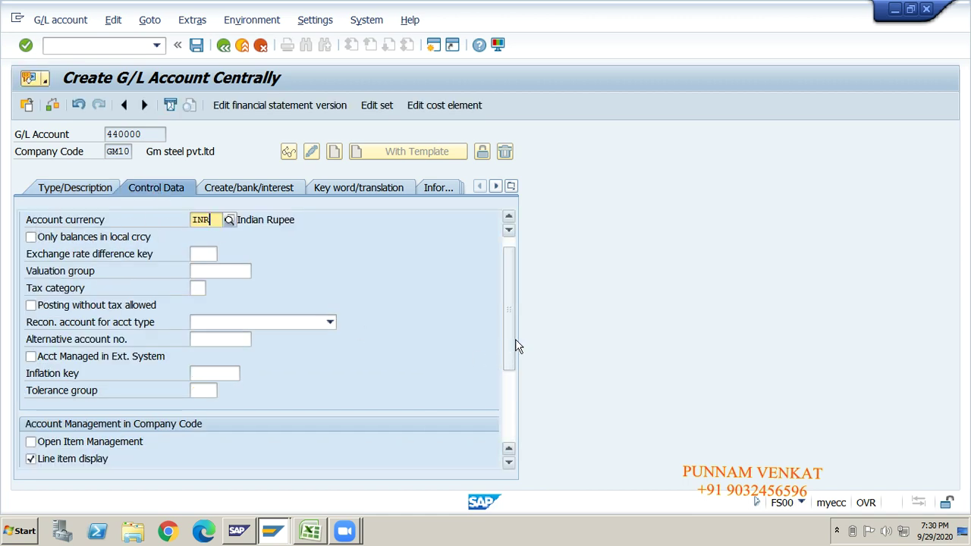
drag(508, 342, 508, 390)
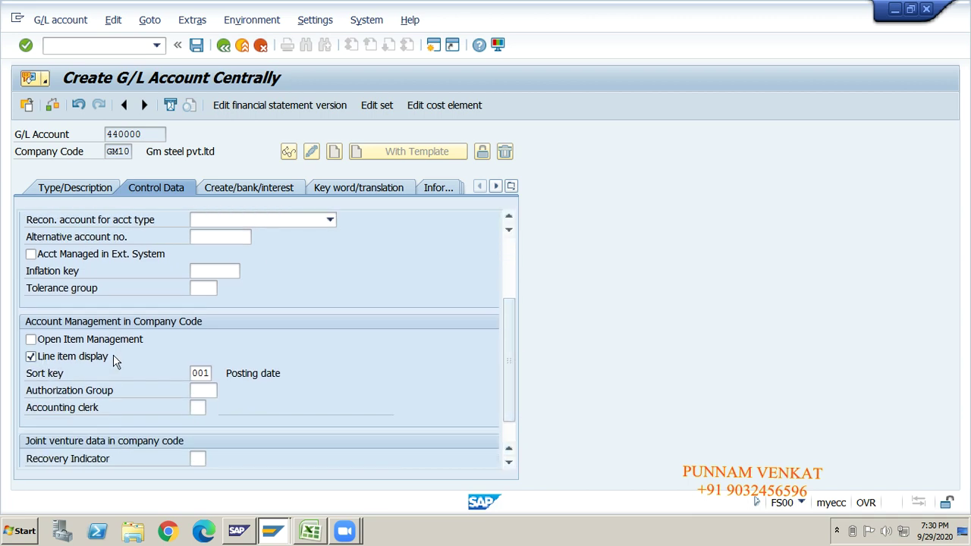
click(206, 373)
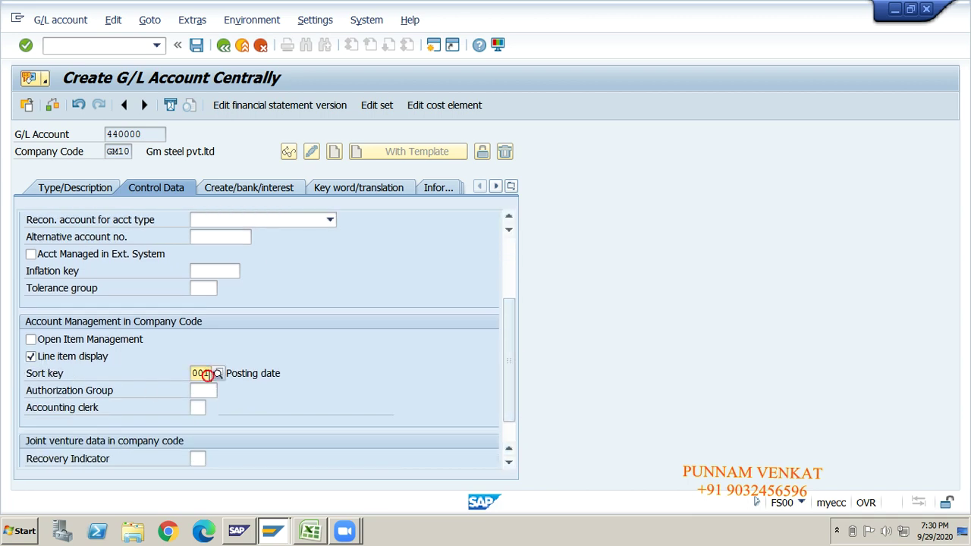
click(232, 196)
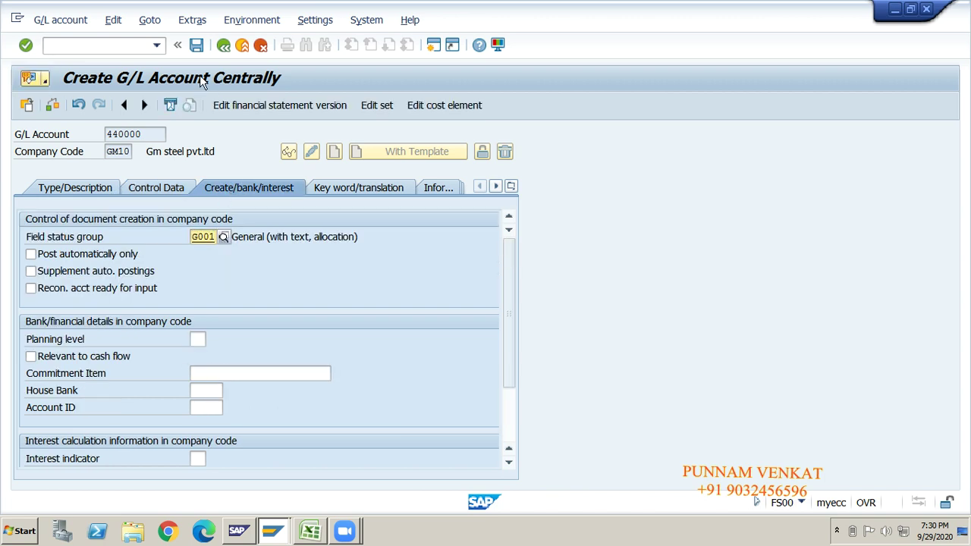
click(142, 188)
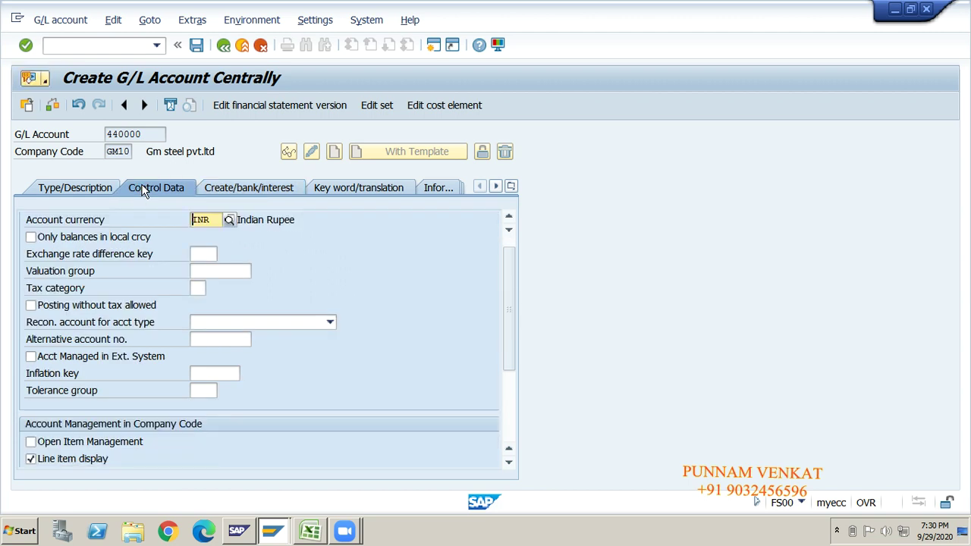
click(94, 193)
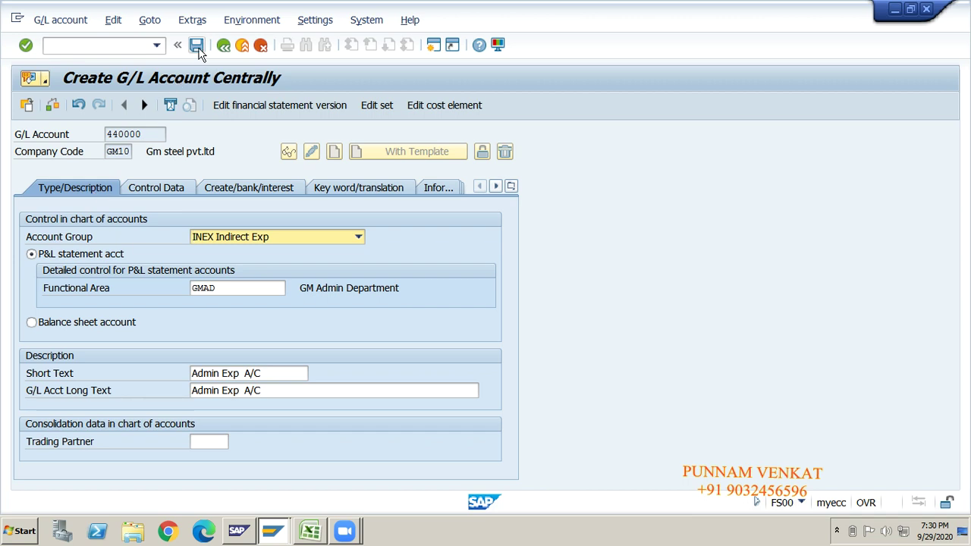
- Save the new G/L account and return to the SAP Easy Access screen
click(198, 49)
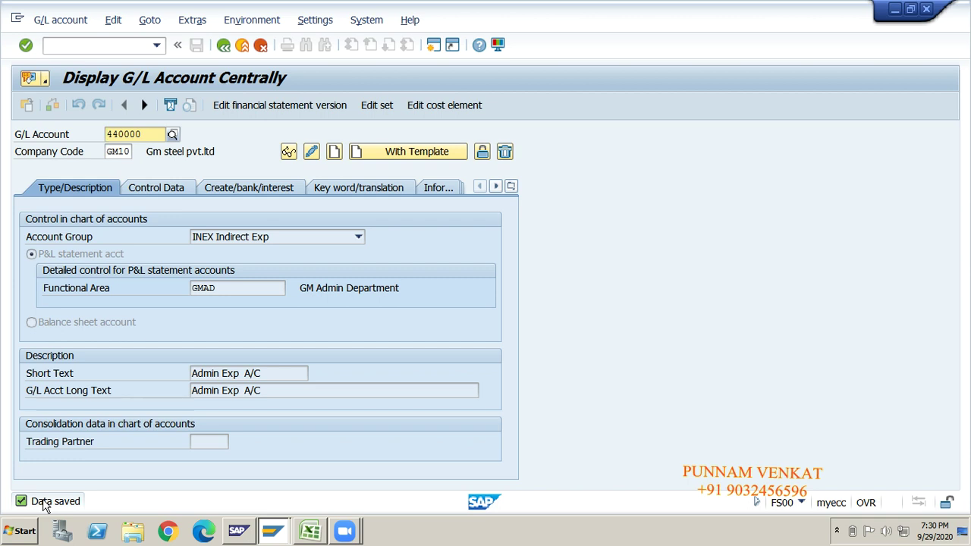
click(223, 45)
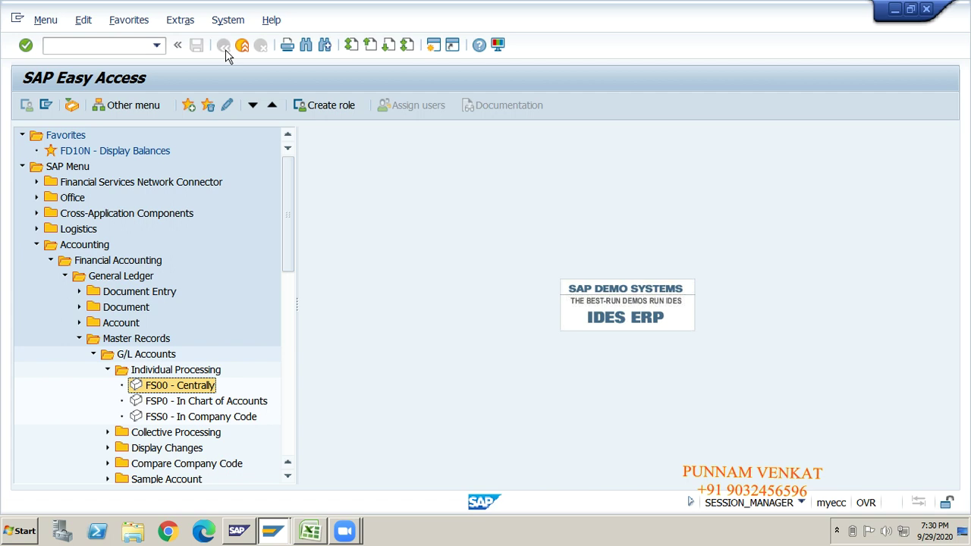
- Collapse the Individual Processing, G/L Accounts and Master Records folders in the General Ledger menu tree
key(Left)
key(Left)
key(Left)
key(Left)
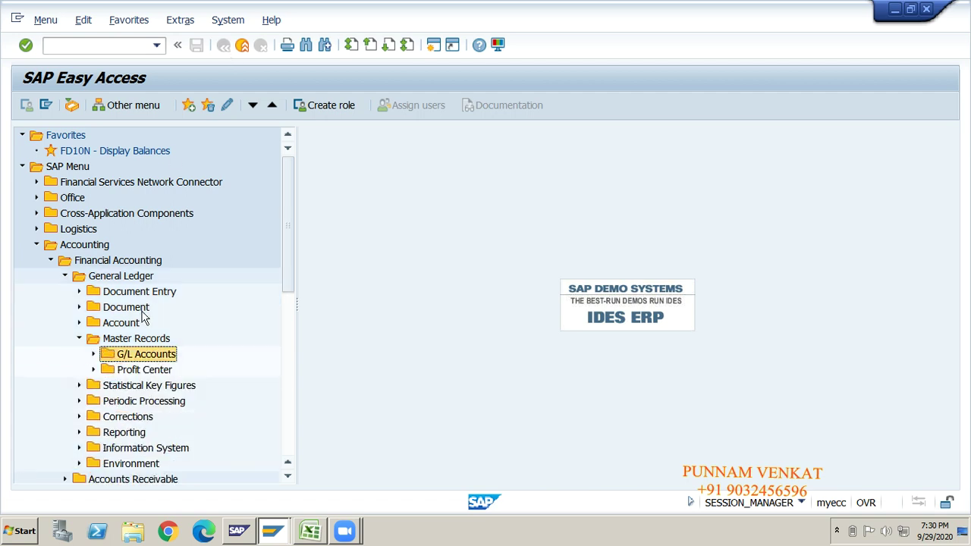
key(Left)
key(Left)
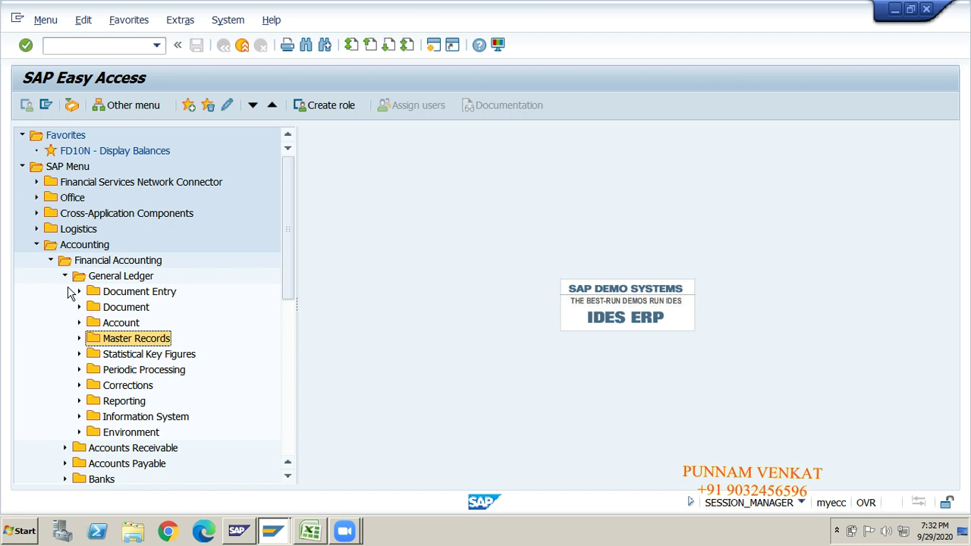
- Switch to the SAP_NEW workbook in Excel and show the beginning of the GL Master Creation sheet
key(alt+Tab)
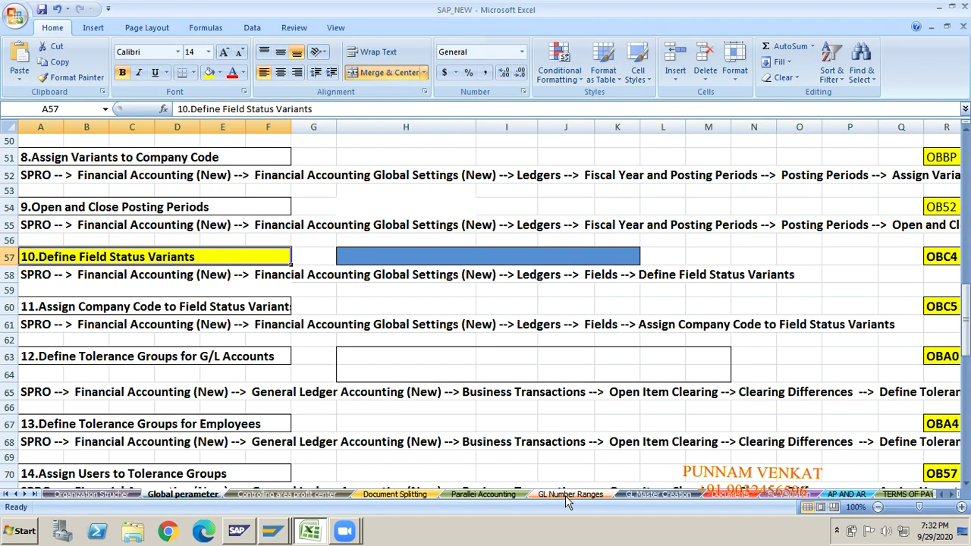
click(657, 495)
click(272, 321)
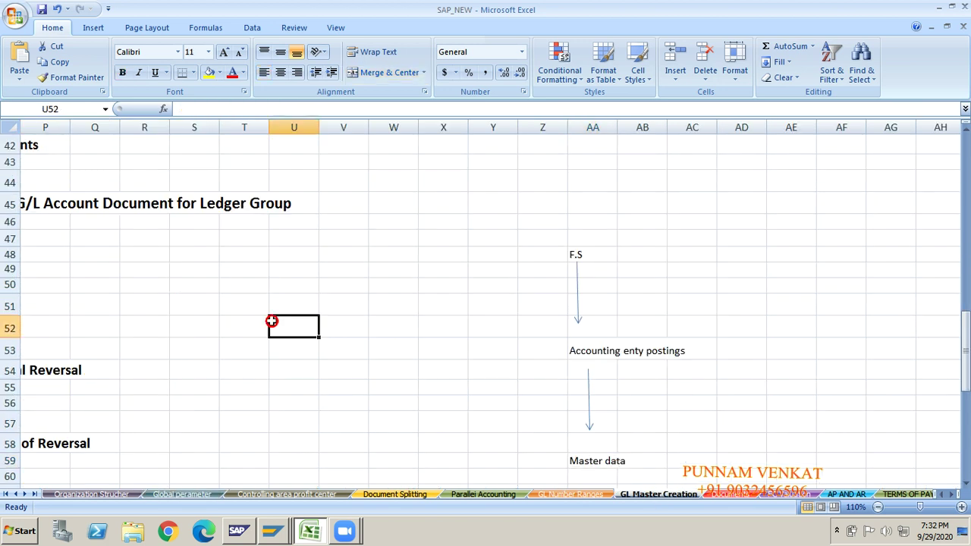
key(Left)
key(Home)
key(Up)
key(Up)
key(Up)
key(Up)
key(Up)
key(Up)
key(Up)
key(Up)
key(Up)
key(Up)
key(Up)
key(Up)
key(Up)
key(Up)
key(Up)
key(Up)
key(Up)
key(Up)
key(Up)
key(Up)
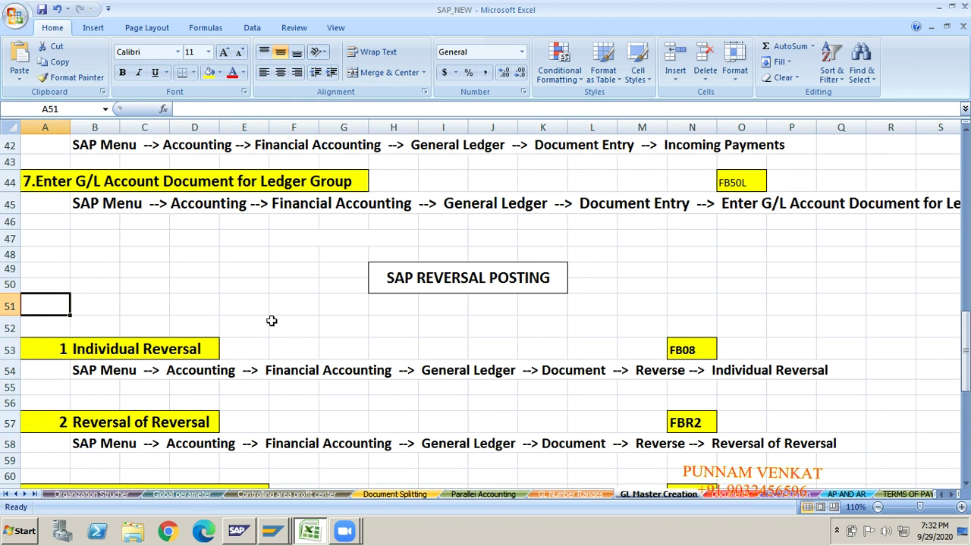
key(Up)
key(Up)
key(Up)
key(Up)
key(Up)
key(Up)
key(Up)
key(Up)
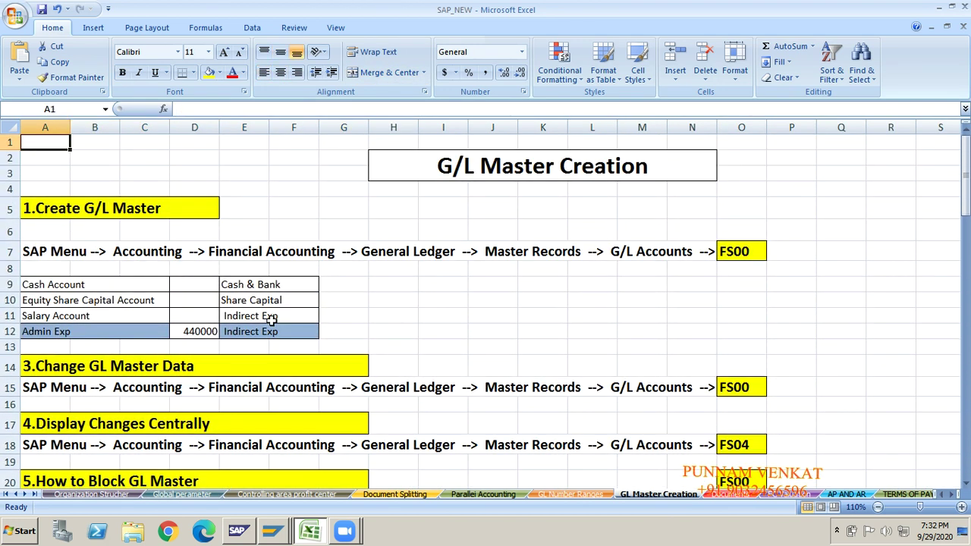
- Examine the Salary Account row and its account group in the Create G/L Master table
key(Down)
key(Down)
key(Down)
key(Down)
key(Down)
key(Down)
key(Down)
key(Down)
key(Down)
key(Down)
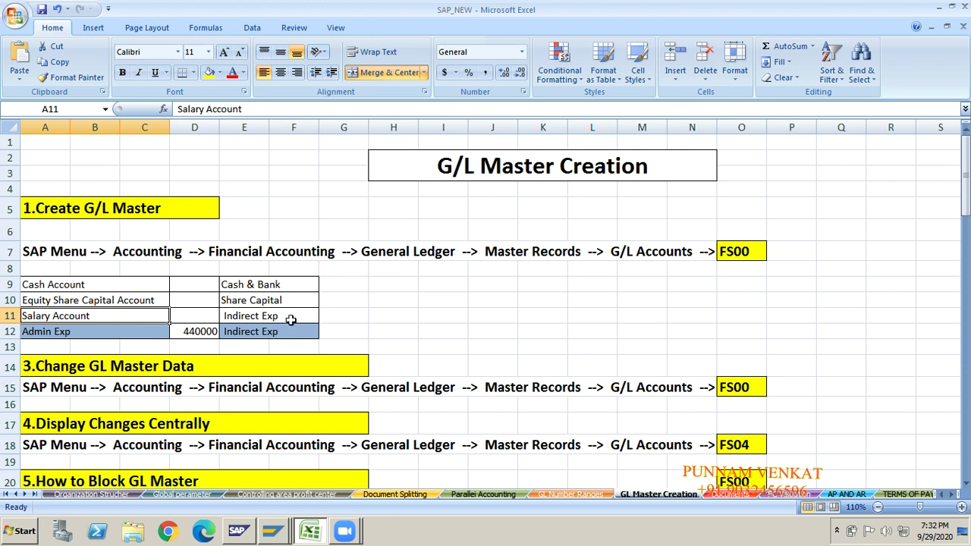
click(261, 316)
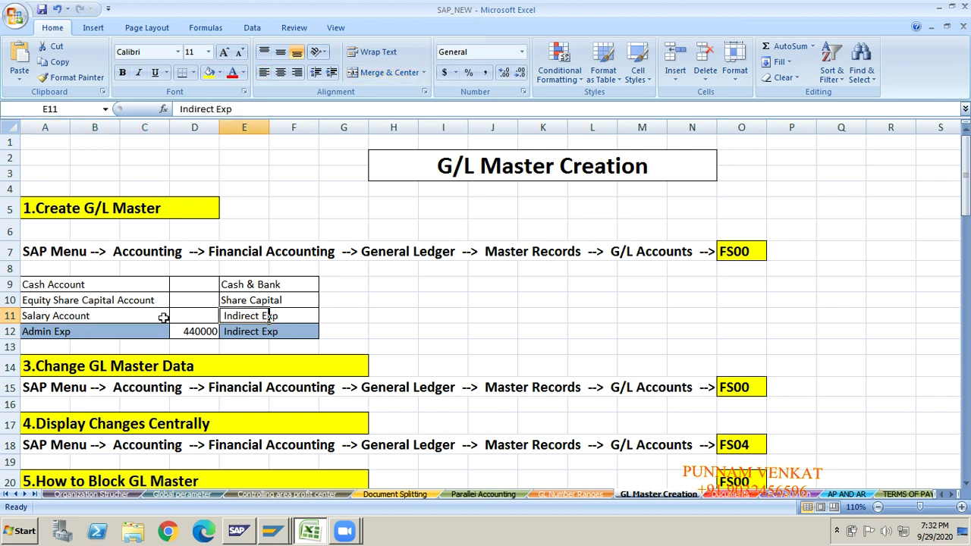
click(115, 316)
click(253, 316)
click(76, 317)
click(249, 321)
- Open the Global perameter sheet and show the GMOC account group table in rows 14 to 36
click(179, 494)
click(198, 312)
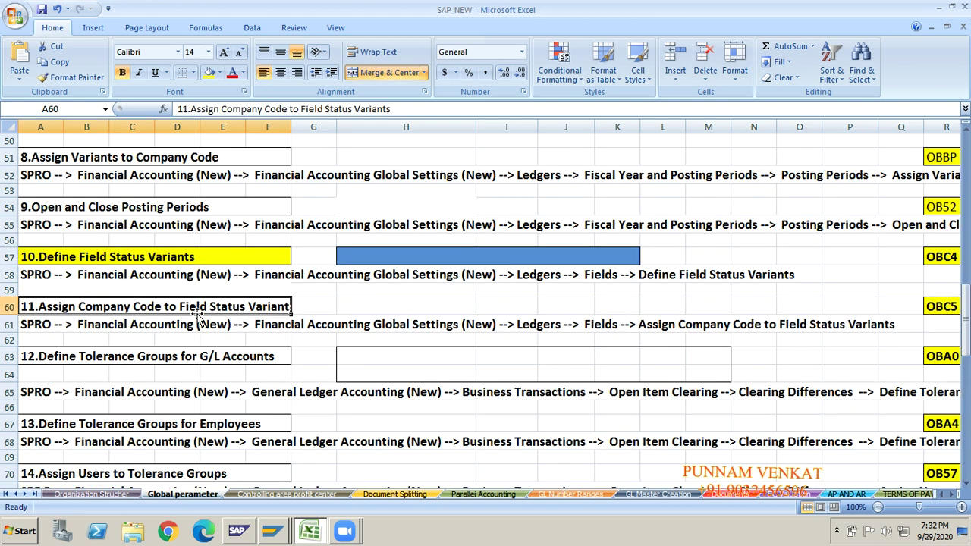
key(Up)
key(Up)
key(Up)
key(Up)
key(Up)
key(Up)
key(Up)
key(Up)
key(Up)
key(Up)
key(Up)
key(Up)
key(Up)
key(Up)
key(Up)
key(Up)
key(Up)
key(Up)
key(Up)
key(Up)
key(Up)
key(Up)
key(Up)
key(Up)
key(Up)
key(Up)
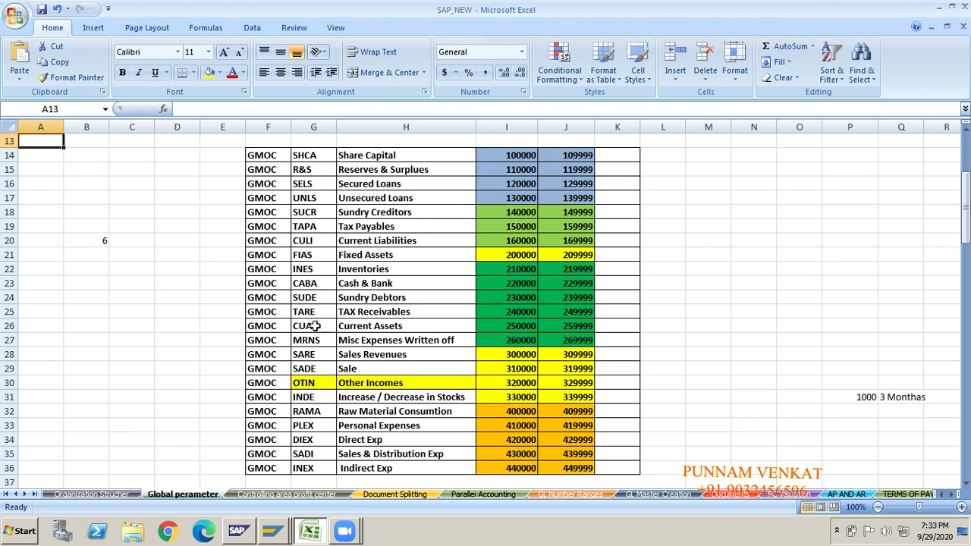
- Select the INEX Indirect Exp row in F36:J36, from the GMOC code through the number range end
click(272, 469)
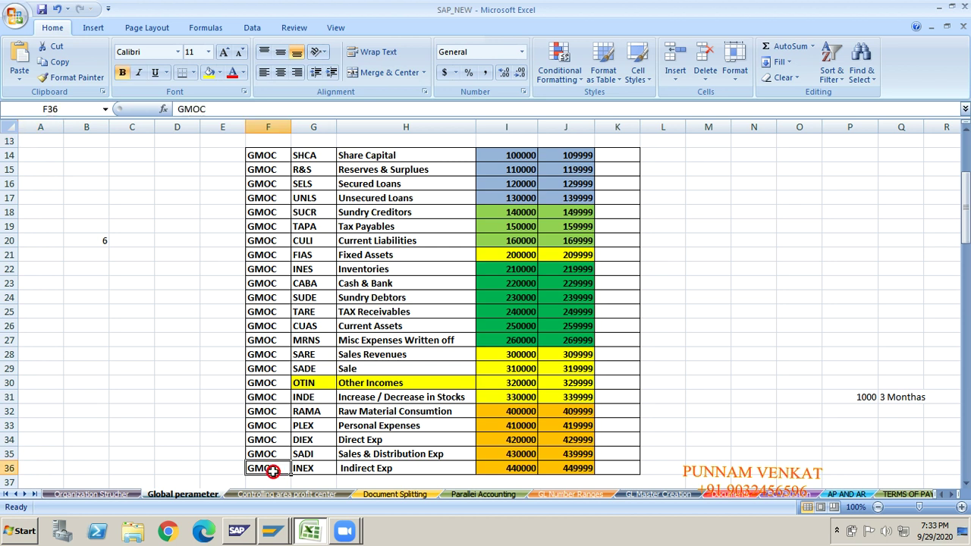
key(ctrl+Right)
key(ctrl+Right)
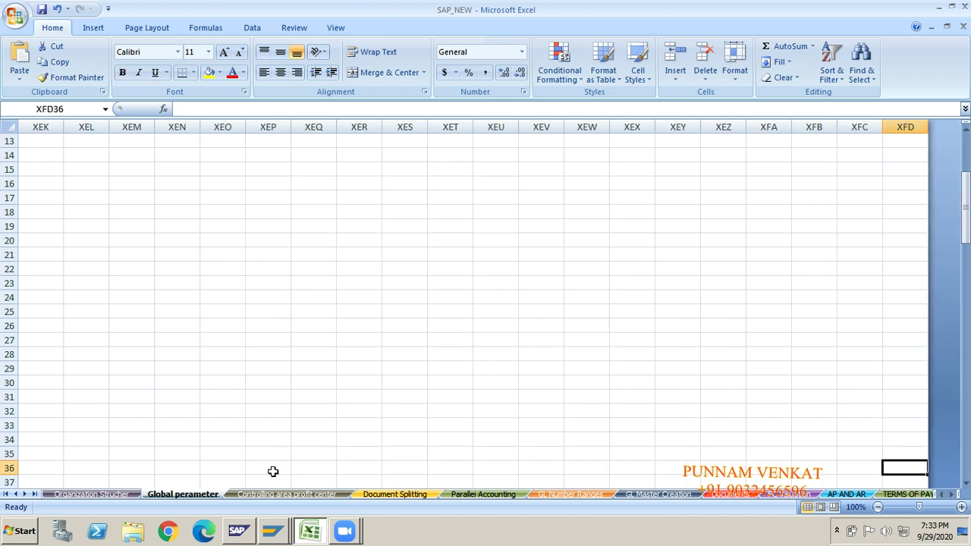
key(shift+Left)
key(shift+Left)
key(shift+Left)
key(shift+Left)
key(shift+Left)
key(ctrl+Left)
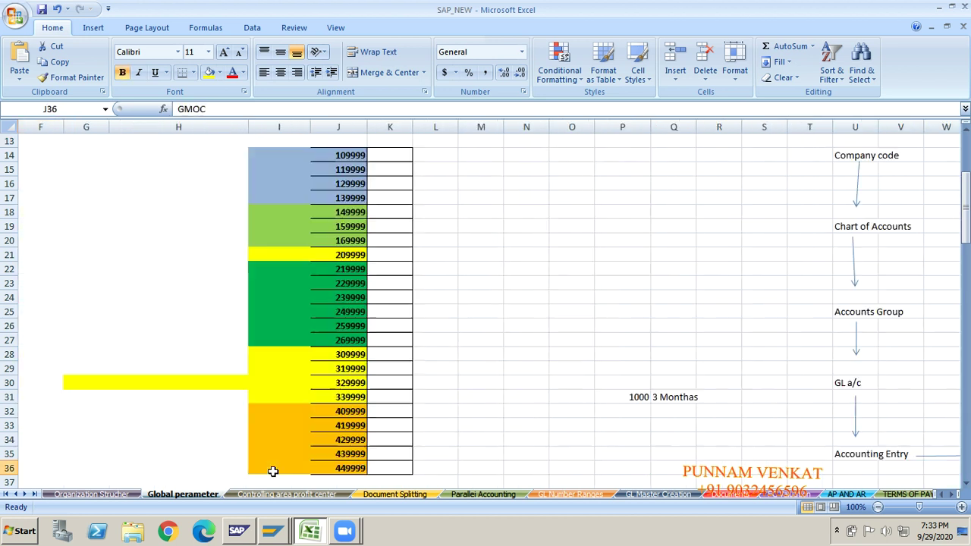
key(ctrl+Left)
key(shift+Right)
key(shift+Right)
key(shift+Right)
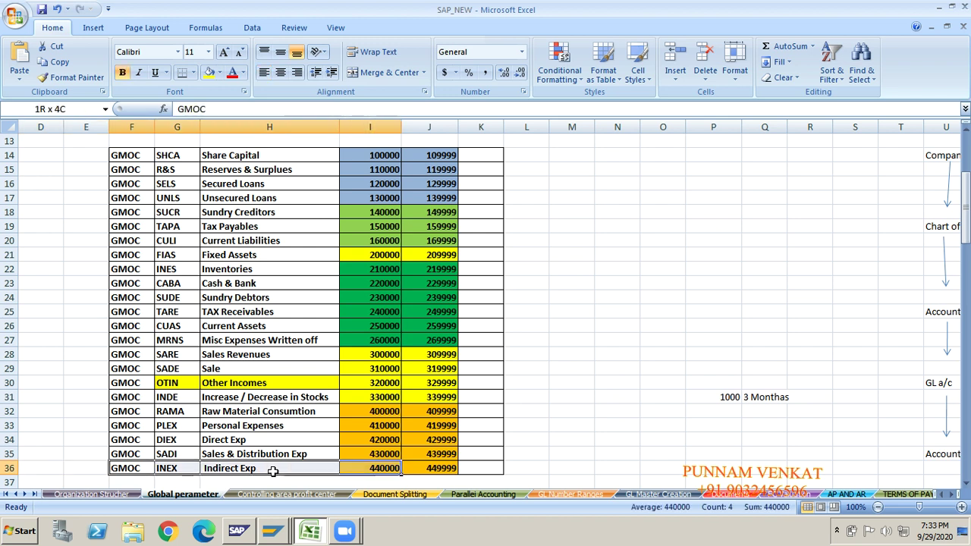
key(shift+Right)
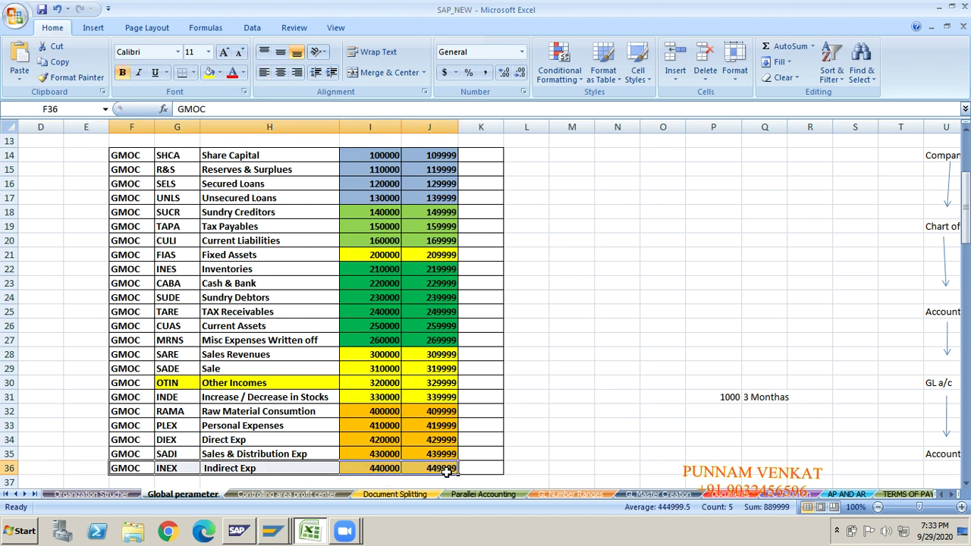
- Switch back to SAP and collapse the Accounting folder in the SAP Menu tree
key(alt+Tab)
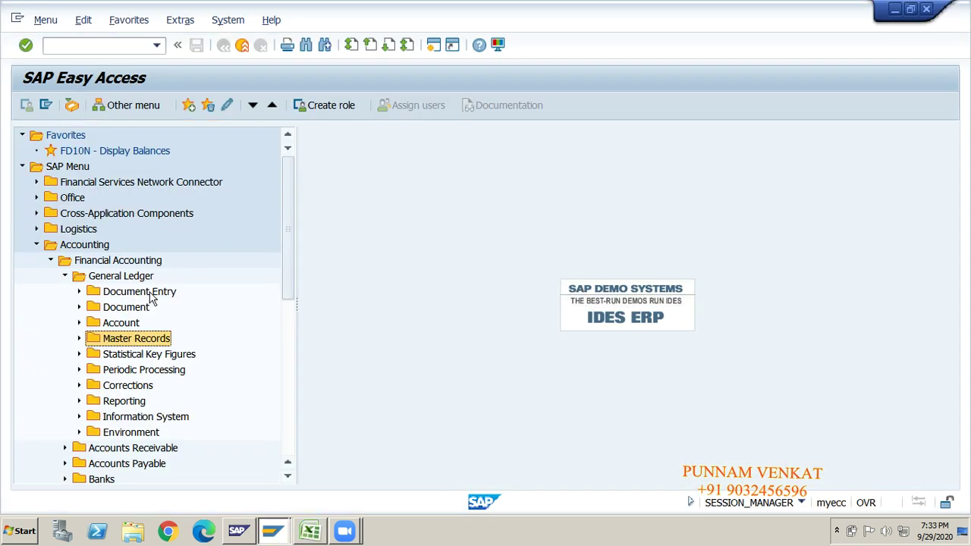
click(37, 244)
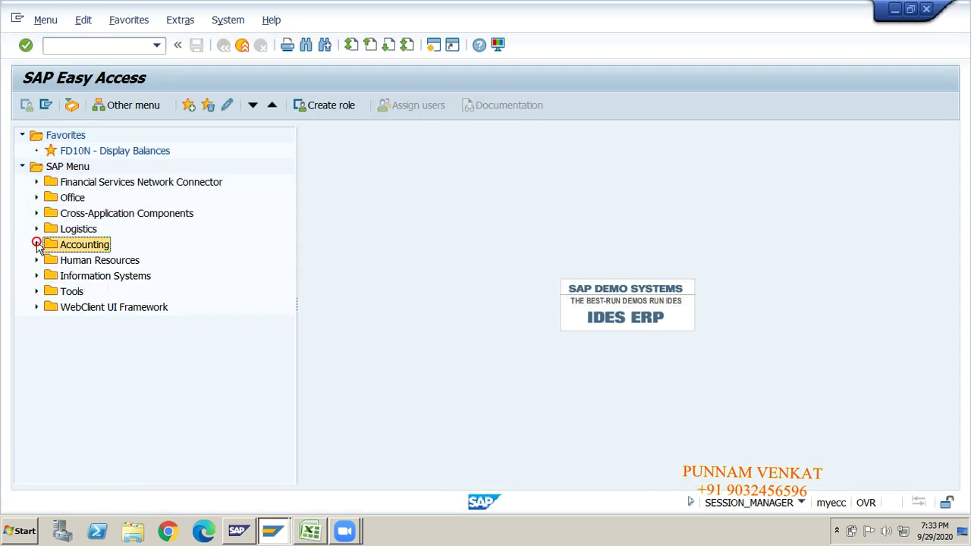
- Expand the SAP Menu tree through Accounting, Financial Accounting and General Ledger down to the Master Records folder
click(77, 170)
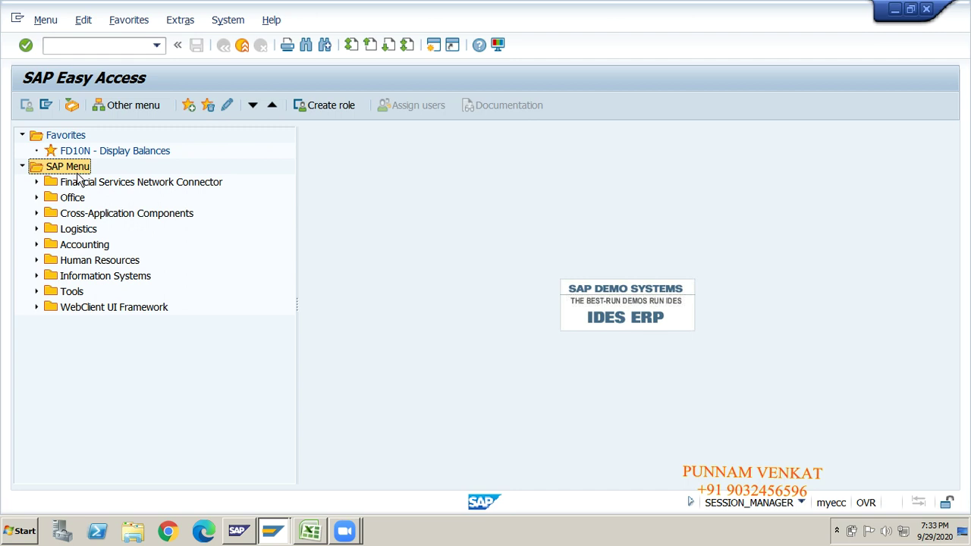
key(Down)
key(Down)
key(Down)
key(Down)
key(Down)
key(Right)
key(Down)
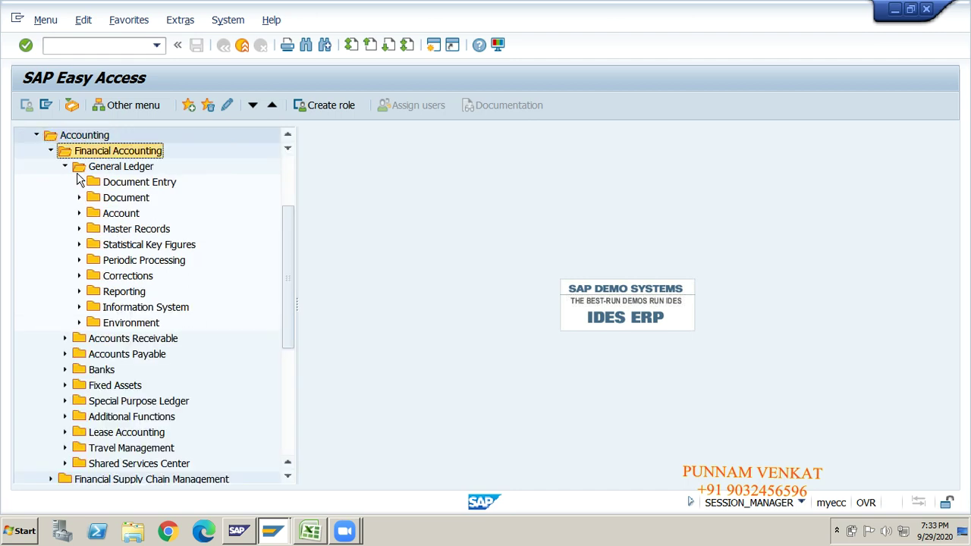
key(Down)
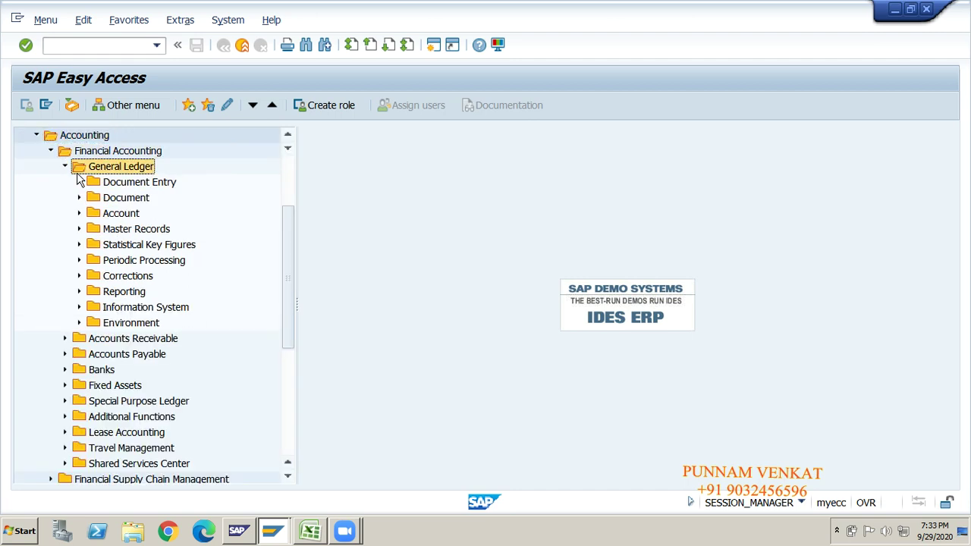
key(Down)
key(Down)
key(Down)
key(Right)
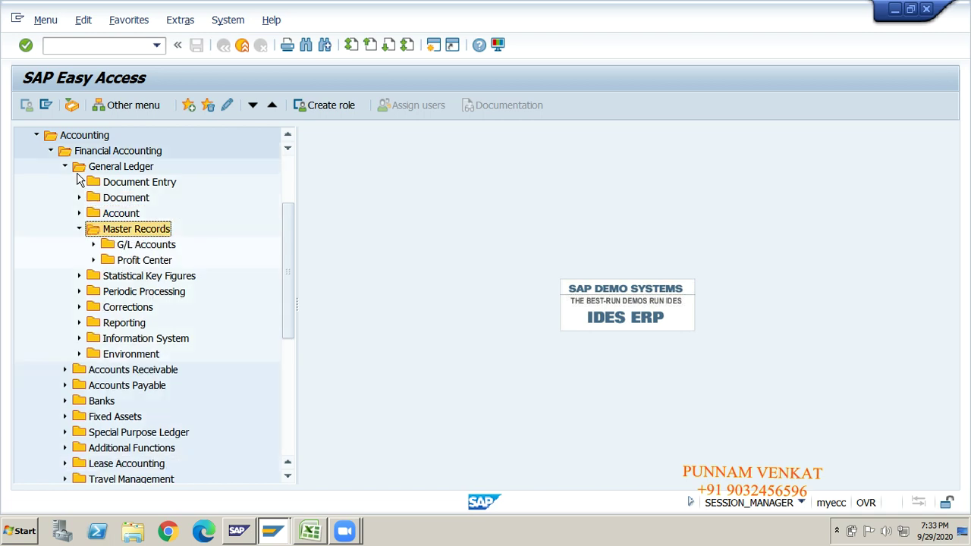
- Expand G/L Accounts and Individual Processing under Master Records and open central G/L account maintenance (FS00)
key(Down)
key(Right)
key(Down)
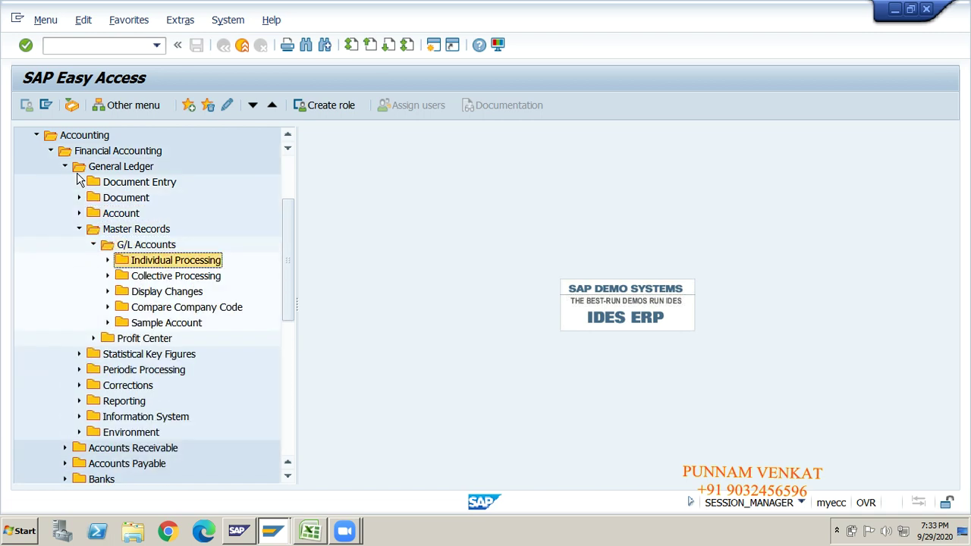
key(Right)
double_click(172, 277)
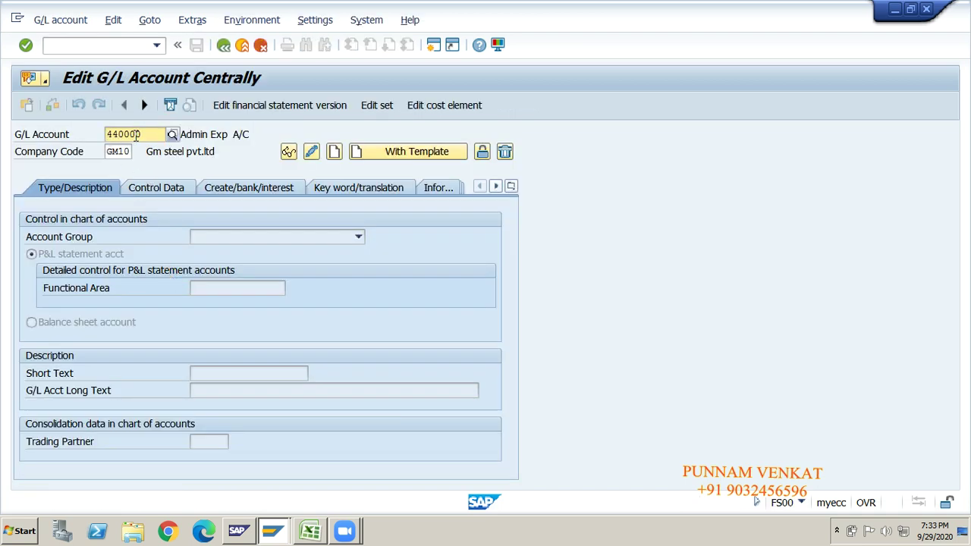
- Start creating G/L account 440001 in company code GM10 and assign account group INEX Indirect Exp
key(BackSpace)
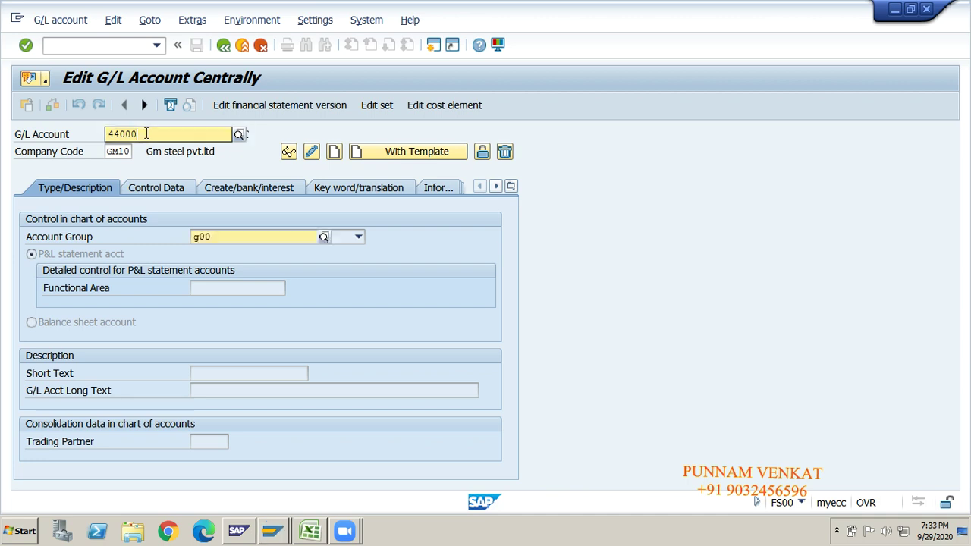
text(1)
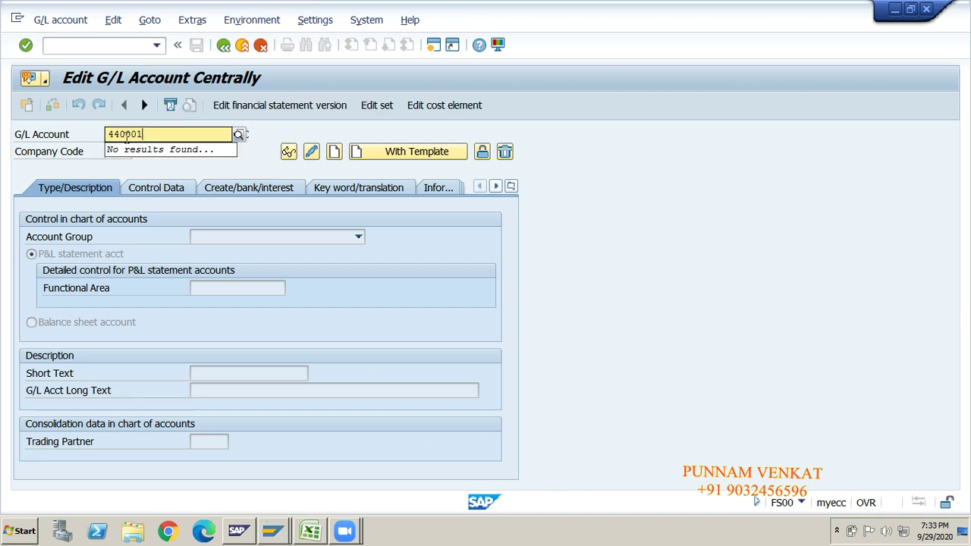
key(Return)
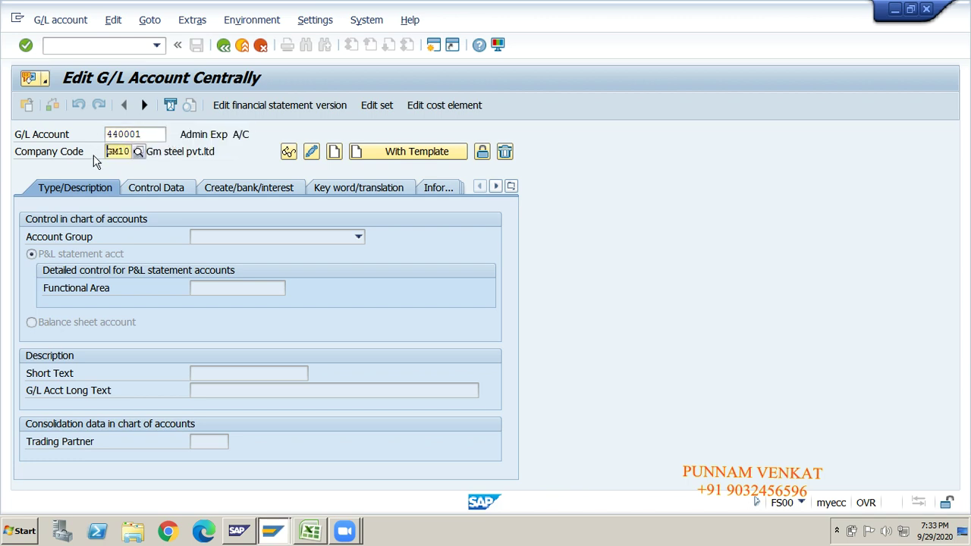
click(335, 153)
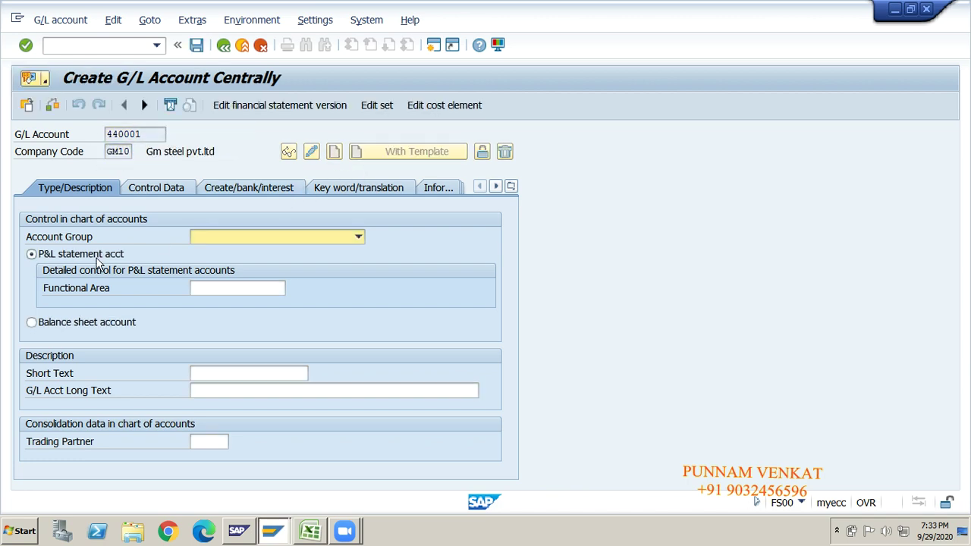
click(218, 239)
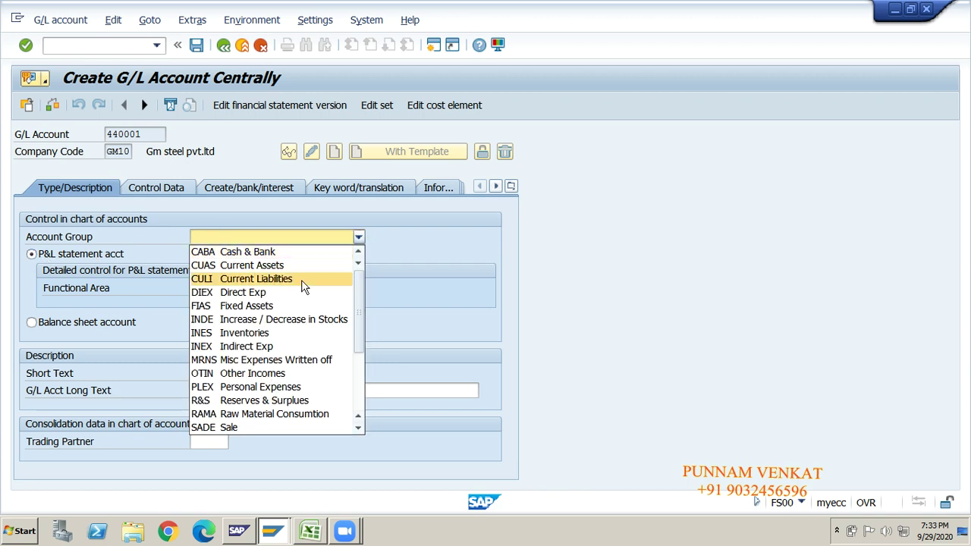
click(293, 346)
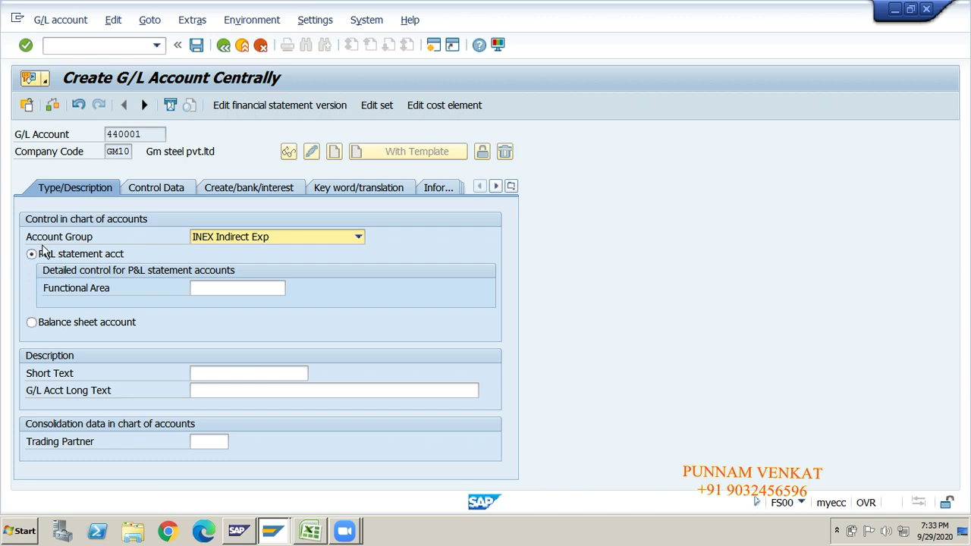
- Assign functional area GMFD (GM Finnance Department) from the value list and keep the account as a P&L statement account
click(195, 285)
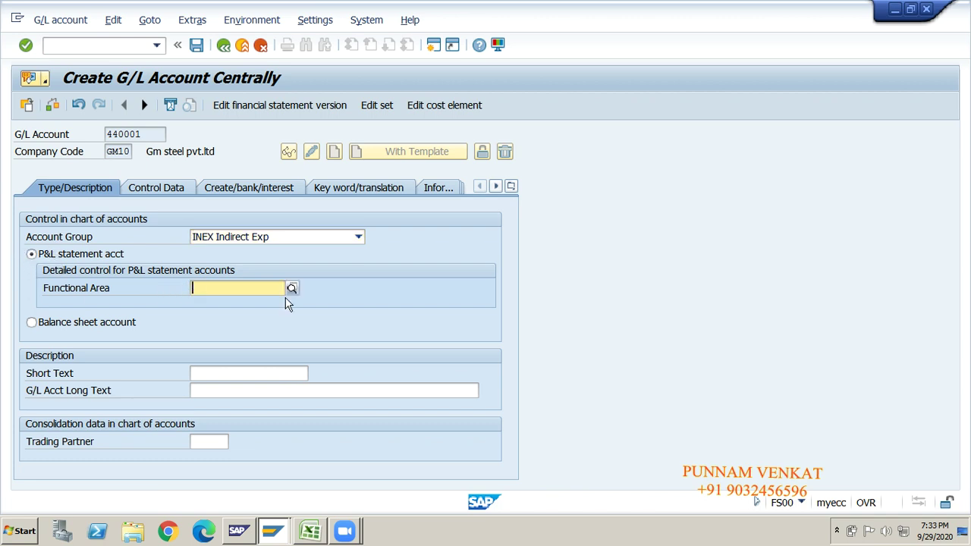
click(293, 292)
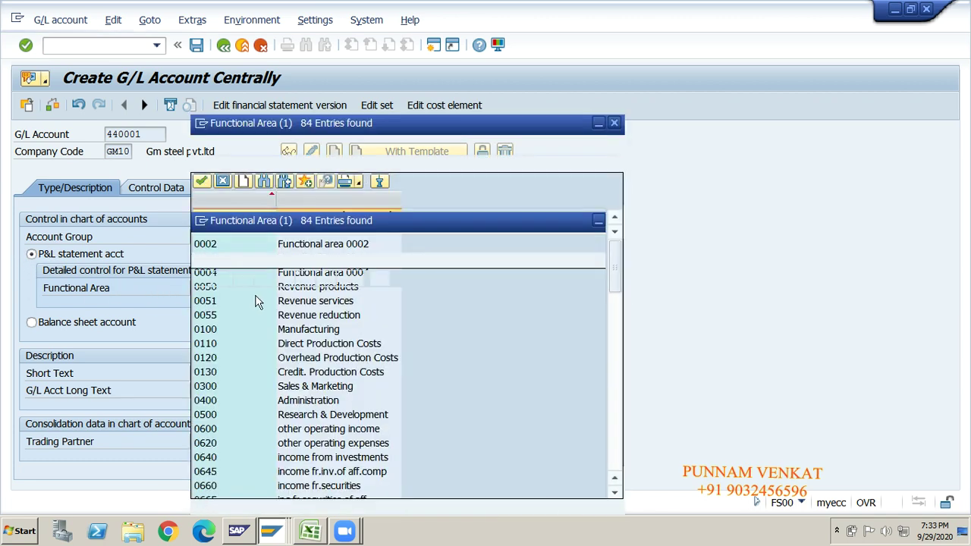
key(Down)
key(Down)
key(Down)
key(Down)
key(Down)
key(Down)
key(Down)
key(Down)
key(Down)
key(Down)
key(Down)
key(Down)
key(Down)
key(Down)
key(Down)
key(Down)
key(Down)
key(Down)
key(Down)
key(Down)
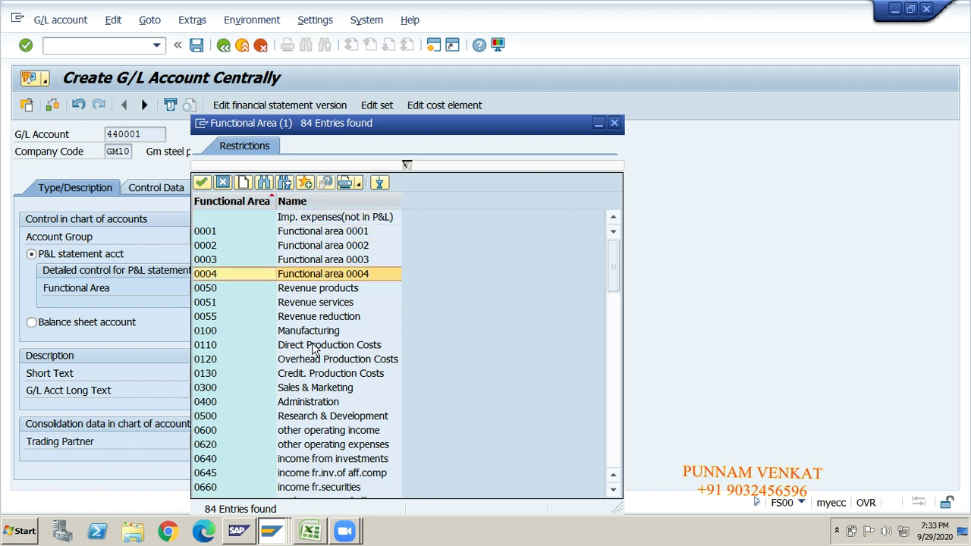
key(Down)
key(Down)
key(Down)
key(Down)
key(Down)
key(Down)
key(Down)
key(Down)
key(Down)
key(Down)
key(Down)
key(Down)
key(Down)
key(Down)
key(Down)
key(Down)
key(Down)
key(Down)
key(Down)
key(Down)
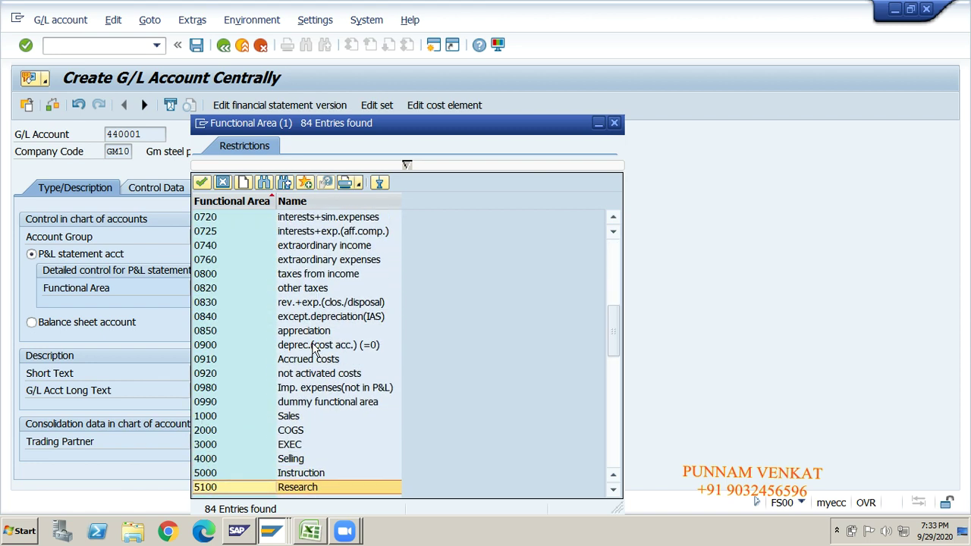
key(Down)
key(Down)
key(Down)
key(Down)
key(Down)
key(Down)
key(Down)
key(Down)
key(Down)
key(Down)
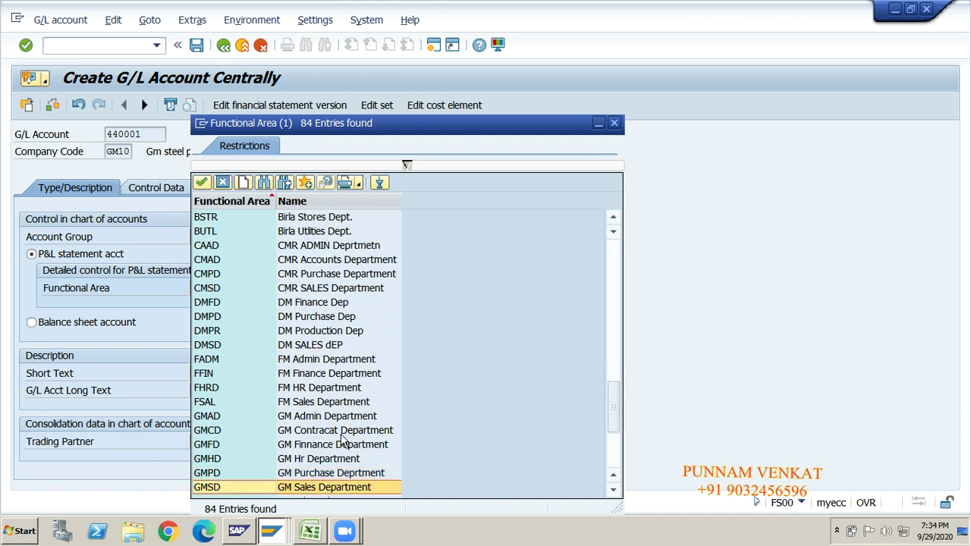
click(293, 447)
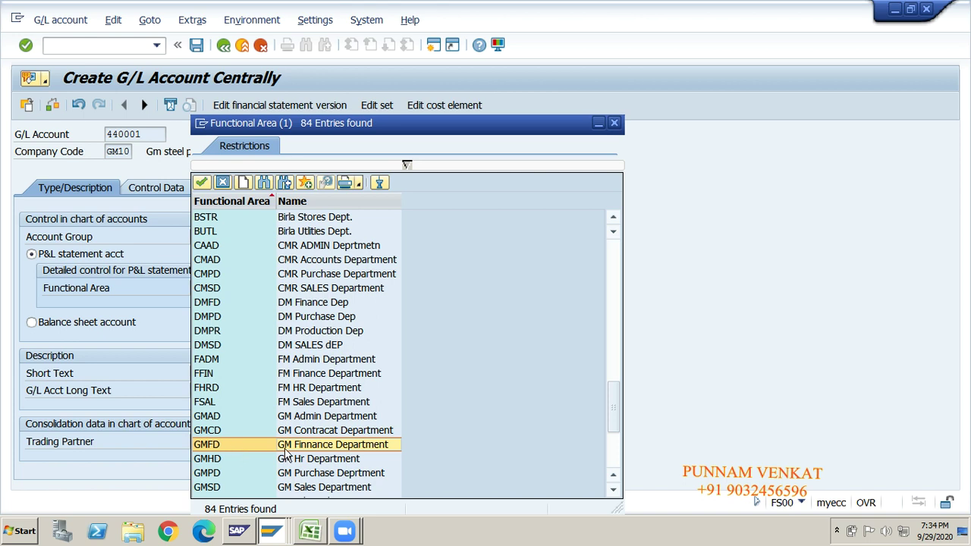
double_click(287, 446)
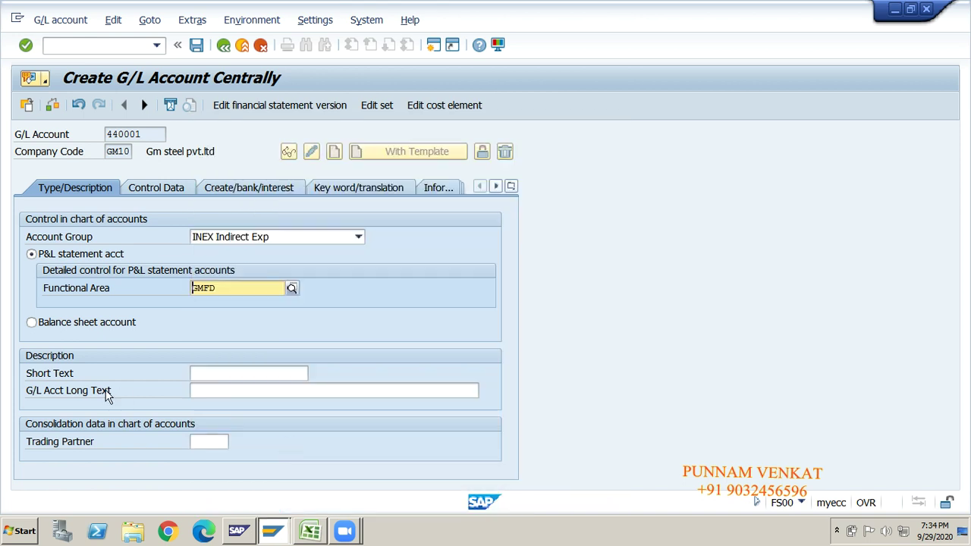
click(32, 254)
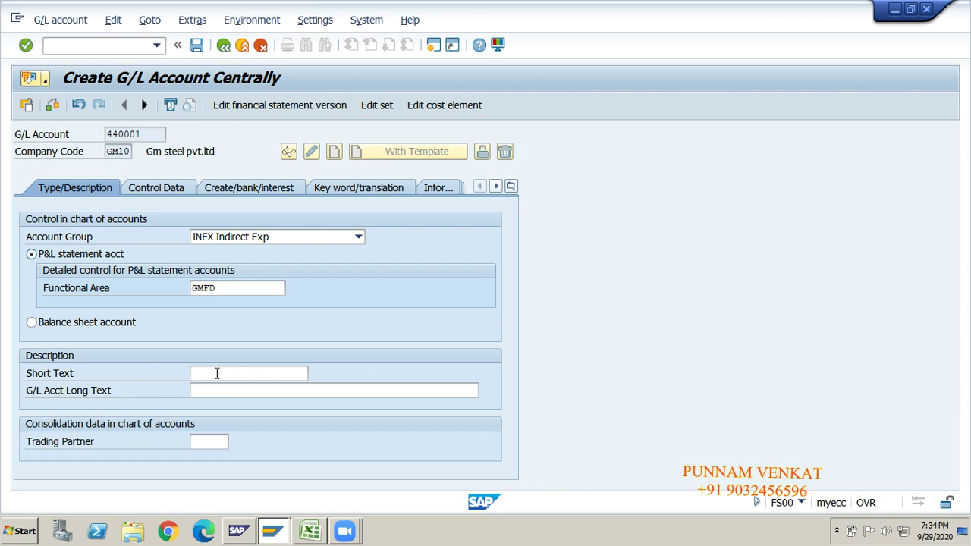
- Switch to the Excel workbook and open the GL Master Creation sheet
click(216, 373)
key(alt+Tab)
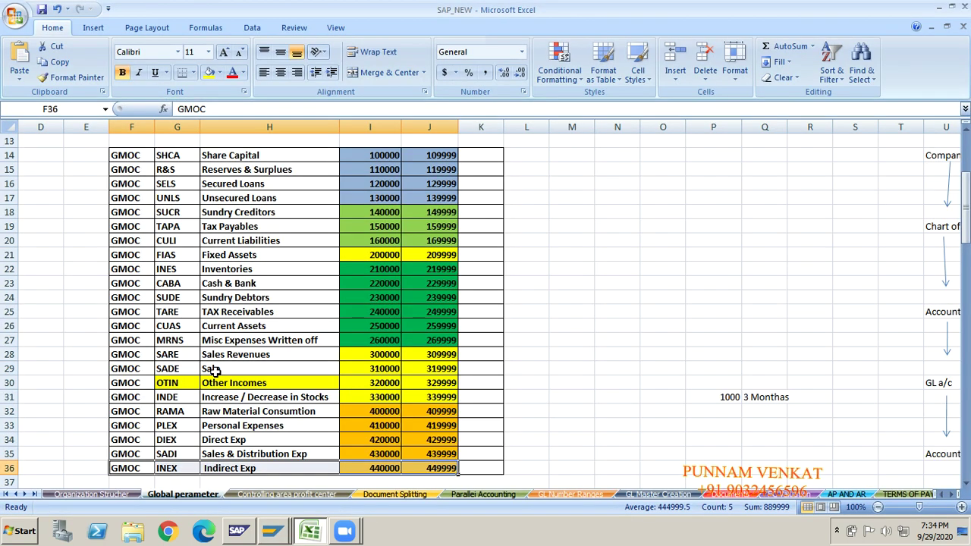
key(Up)
key(Up)
key(Up)
key(Up)
key(Up)
key(Up)
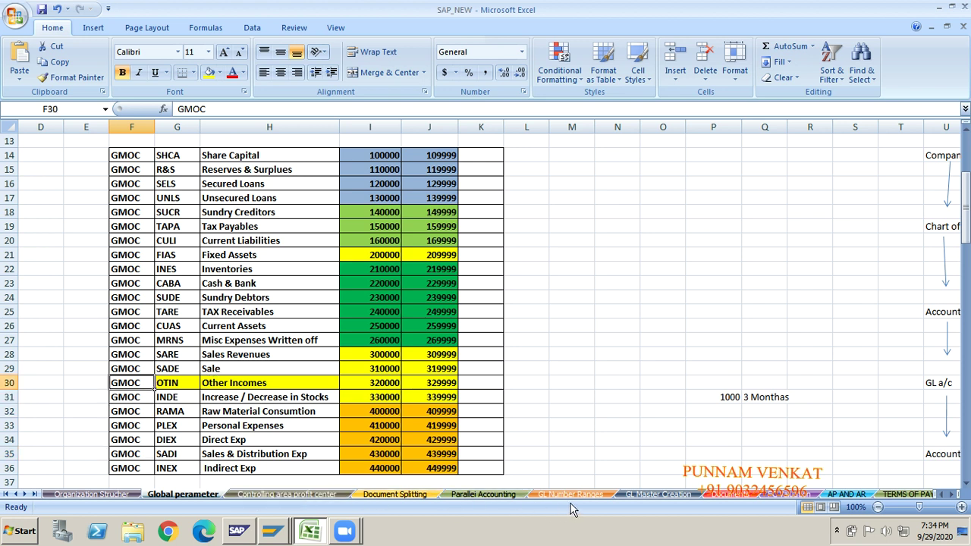
click(639, 496)
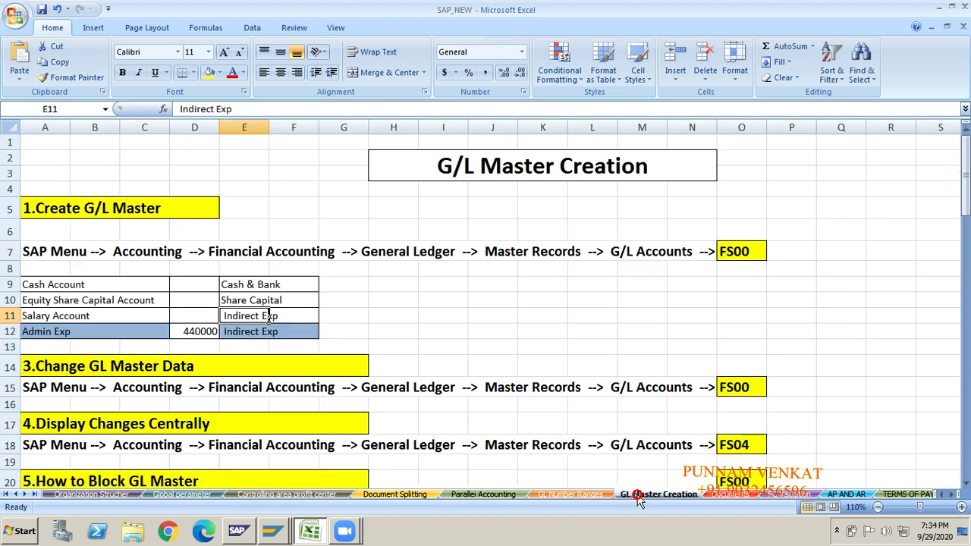
- Copy the Salary Account name from the Create G/L Master table and paste it into the Short Text field in SAP
click(105, 318)
key(ctrl+c)
key(alt+Tab)
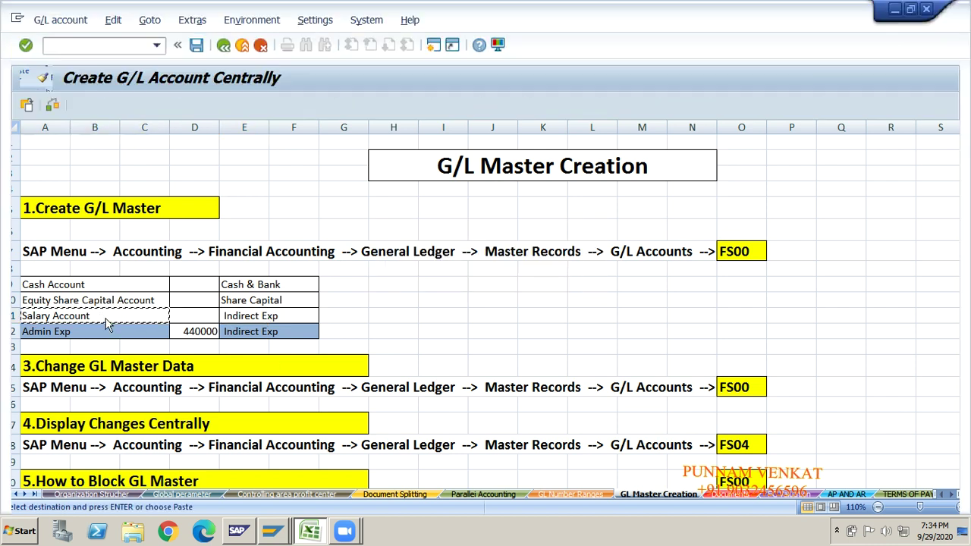
key(ctrl+v)
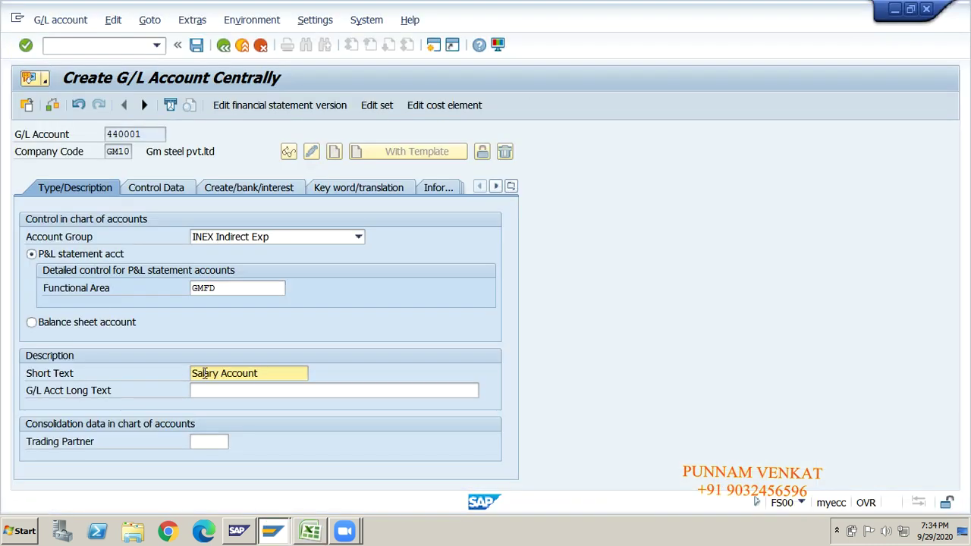
- Extend the short text to "Salary Account A/C" and copy the same text into the G/L account long text
text(alary Account  A/C)
key(shift+Home)
key(ctrl+c)
key(Tab)
key(ctrl+v)
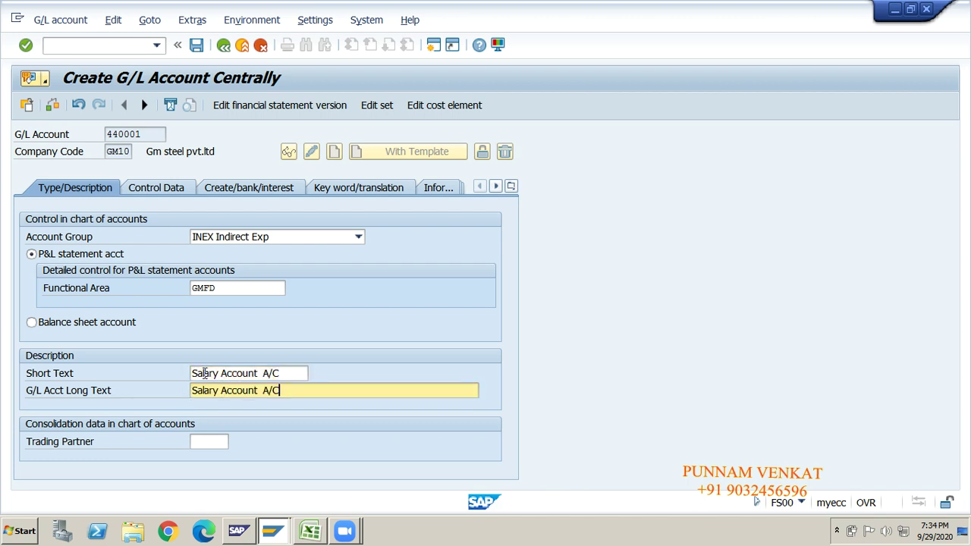
- In the account's control data, enable line item display and set the sort key to 001 (posting date)
click(156, 195)
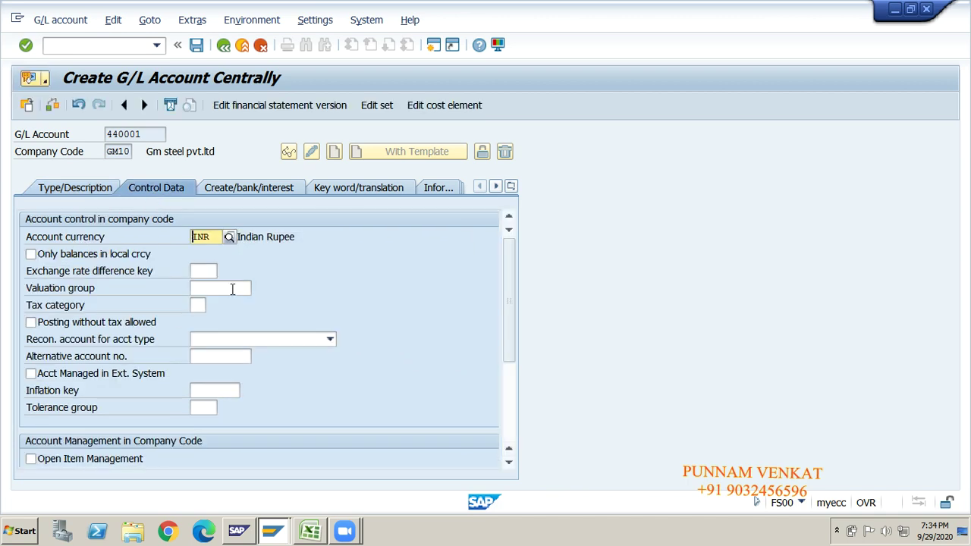
click(207, 238)
drag(509, 288, 508, 334)
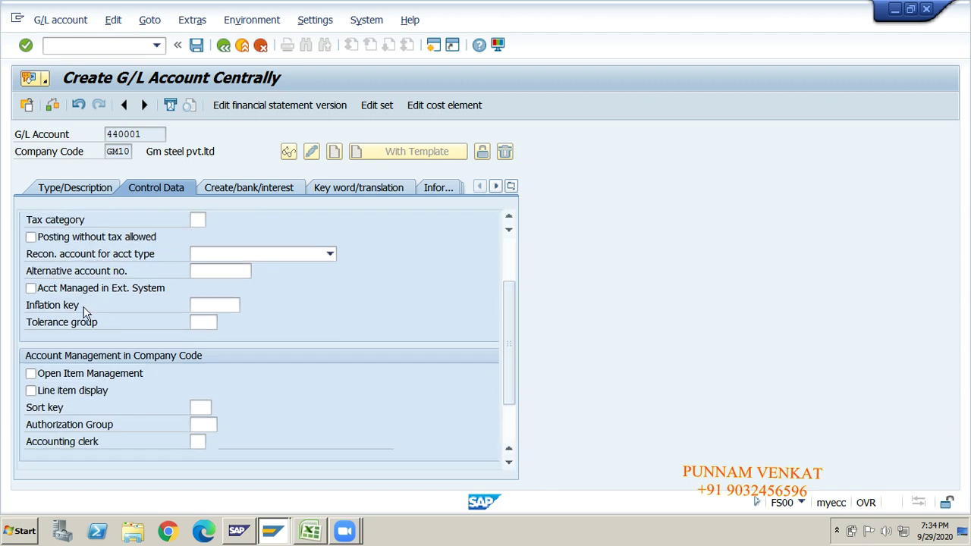
click(61, 389)
click(202, 408)
text(001)
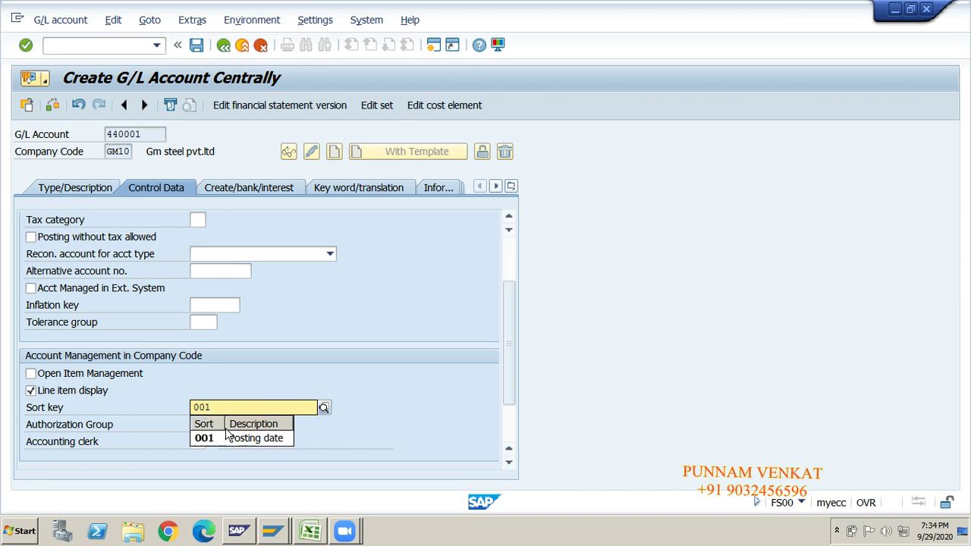
click(231, 441)
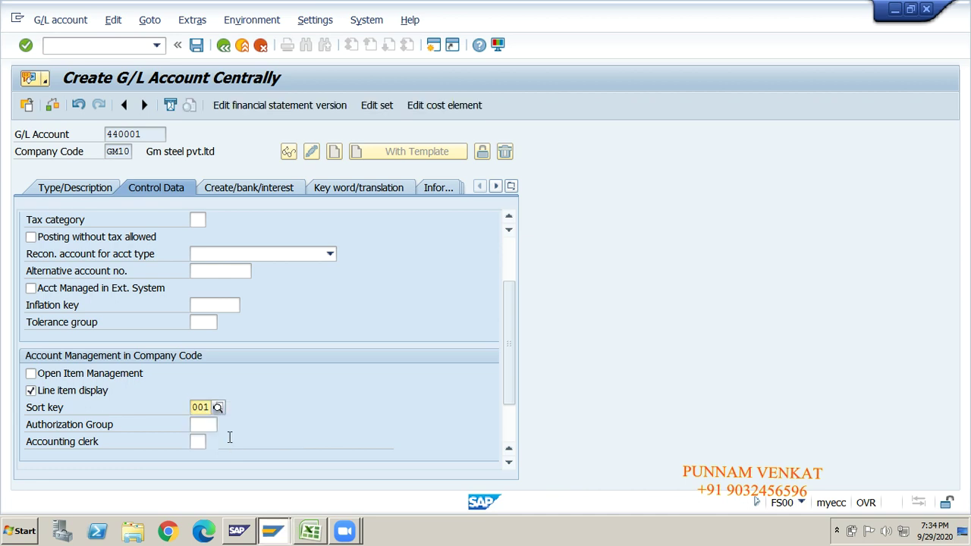
- Assign field status group G001 and save the G/L account, ending on its type and description data
click(234, 190)
text(G001)
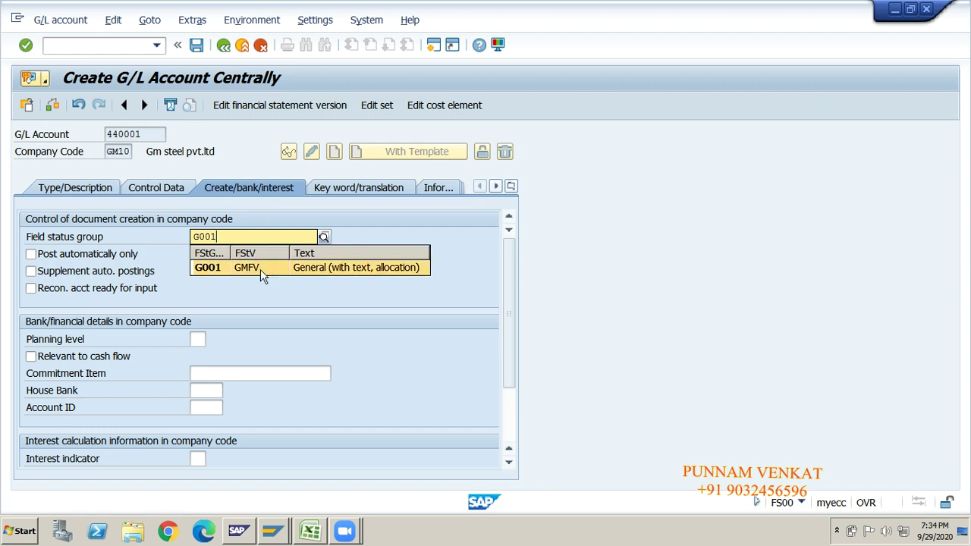
click(260, 269)
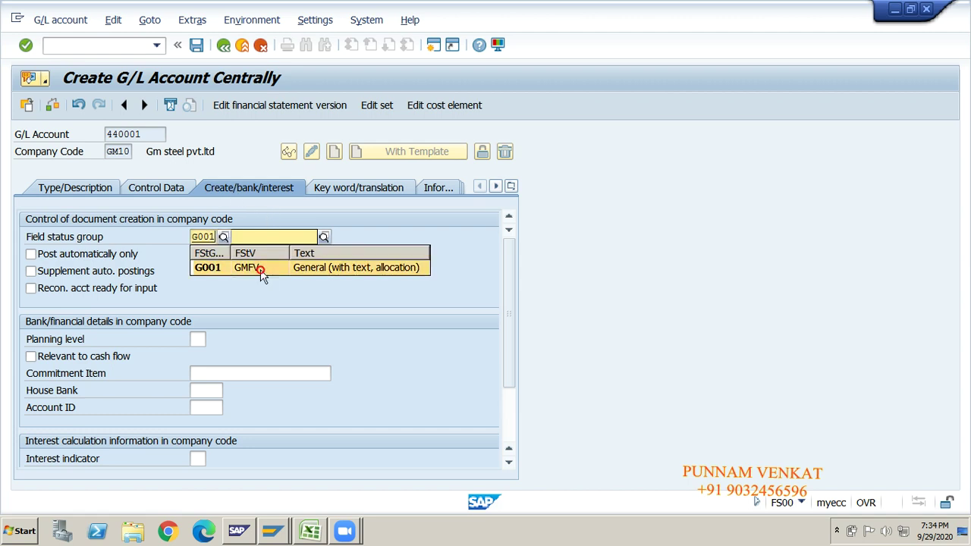
key(Return)
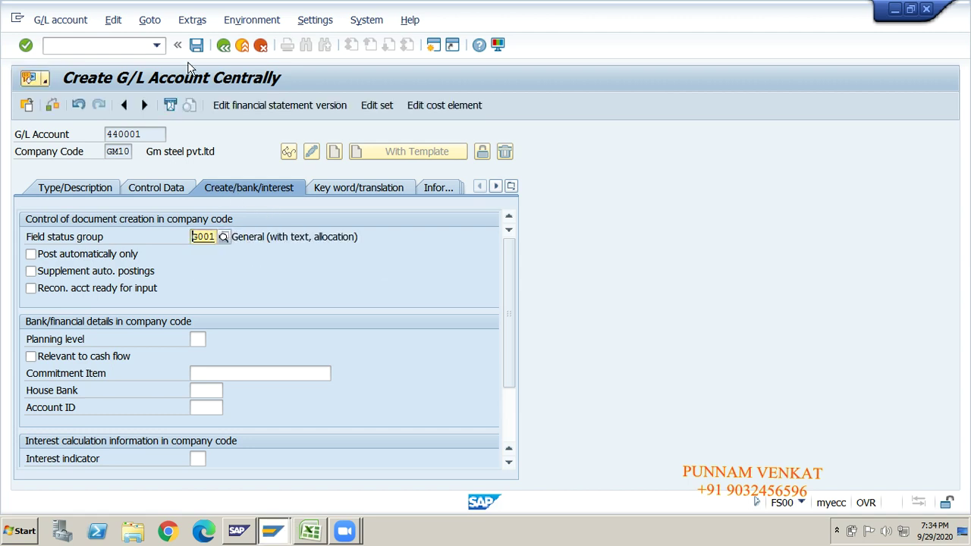
click(196, 47)
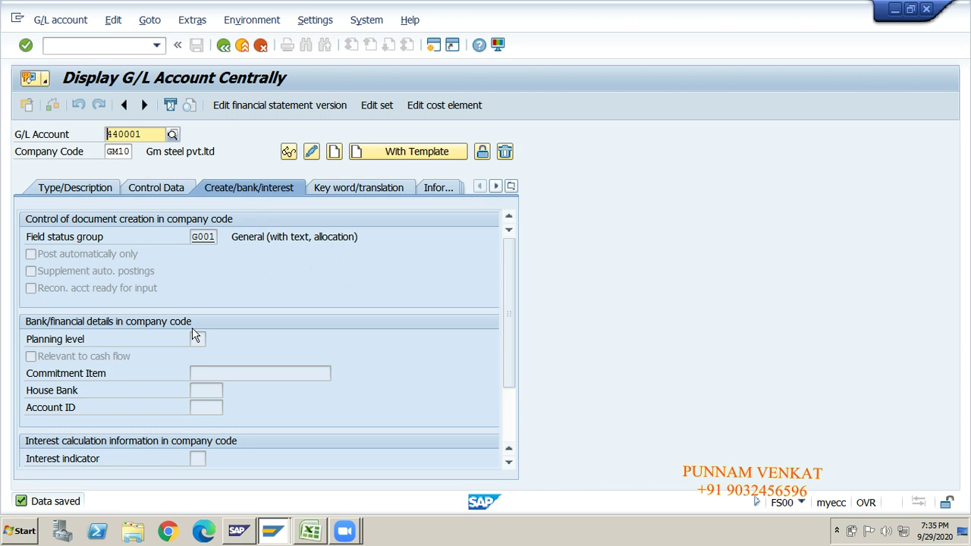
click(85, 192)
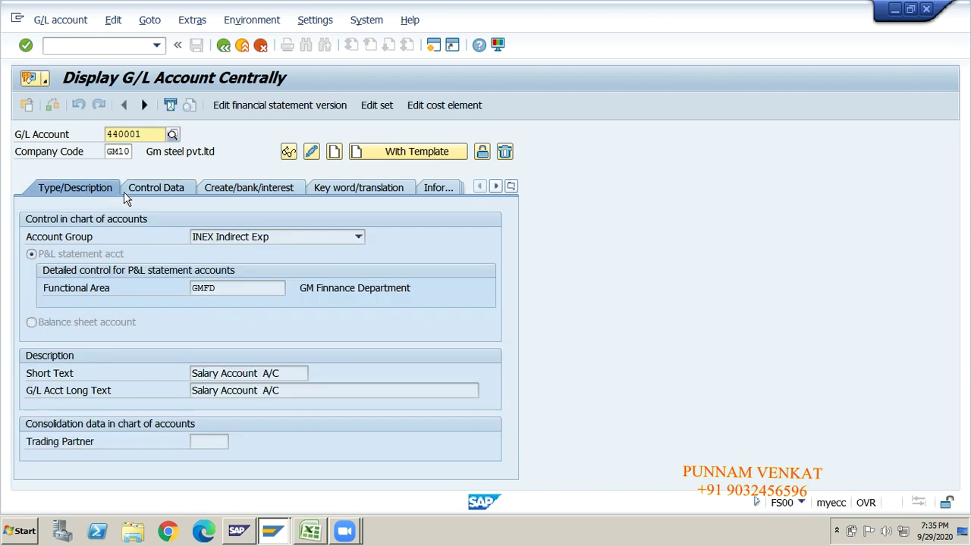
- Switch to the Excel workbook and fill the Salary Account cell in the Create G/L Master table with yellow
click(135, 189)
key(alt+Tab)
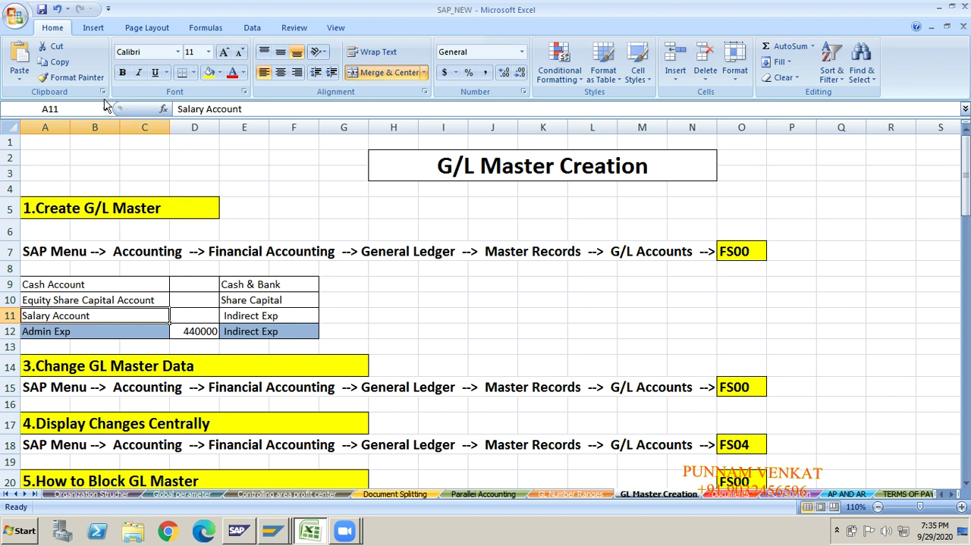
click(208, 72)
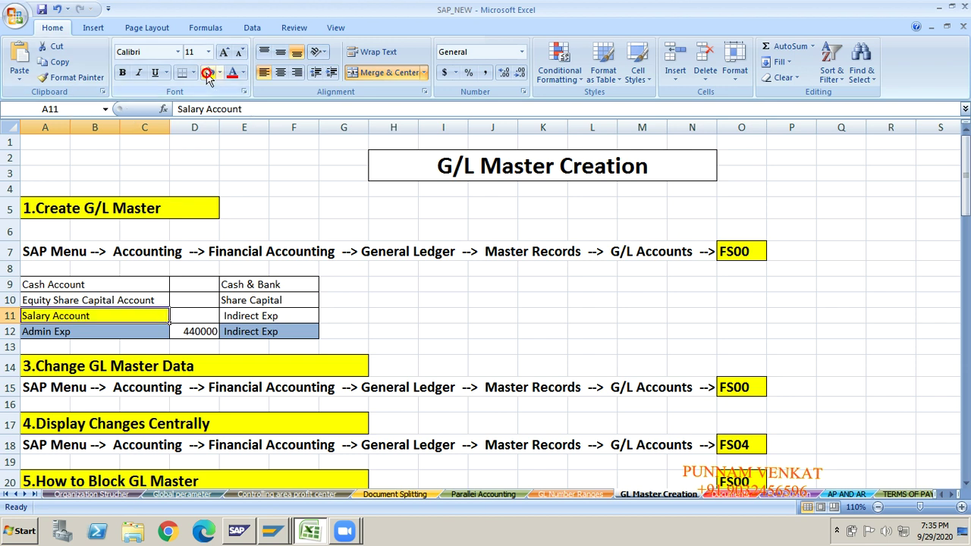
- Replace the Equity Share Capital Account entry in the table with the owner's first name followed by "Capital"
click(120, 302)
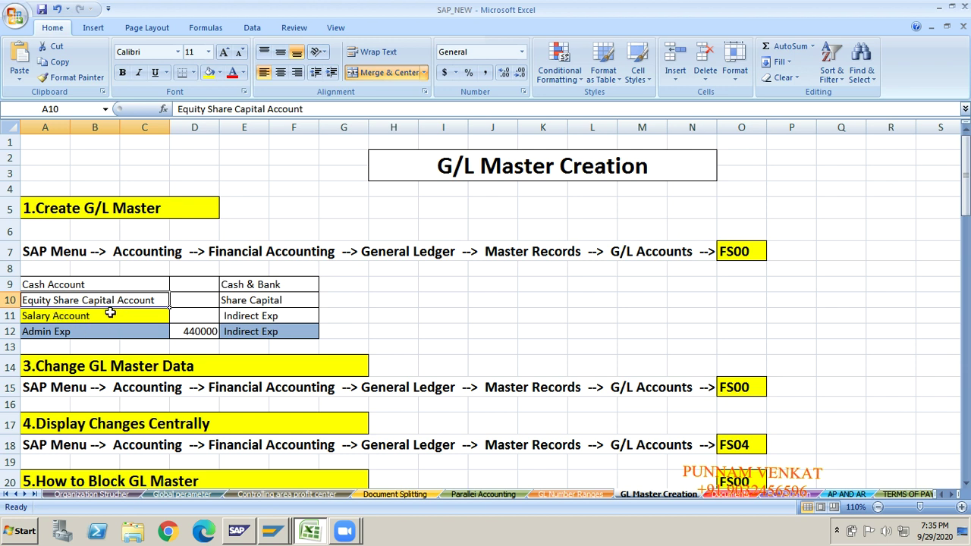
text(A)
key(BackSpace)
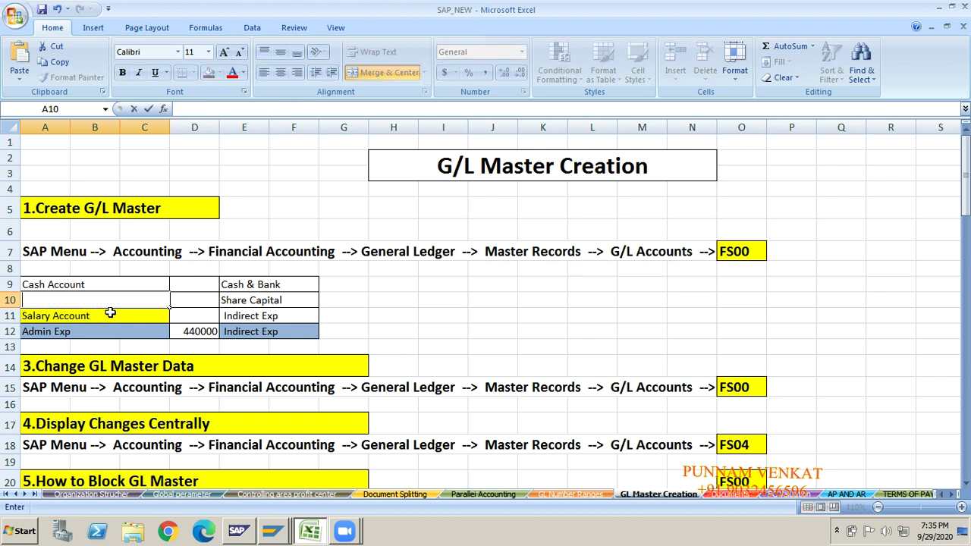
text(r)
key(BackSpace)
text(Ramesh Cap)
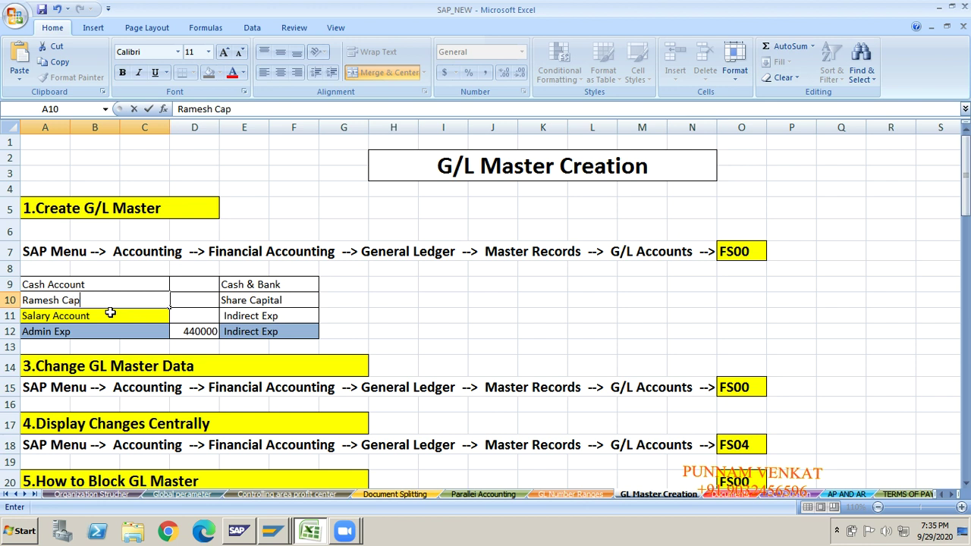
text(ital)
key(Return)
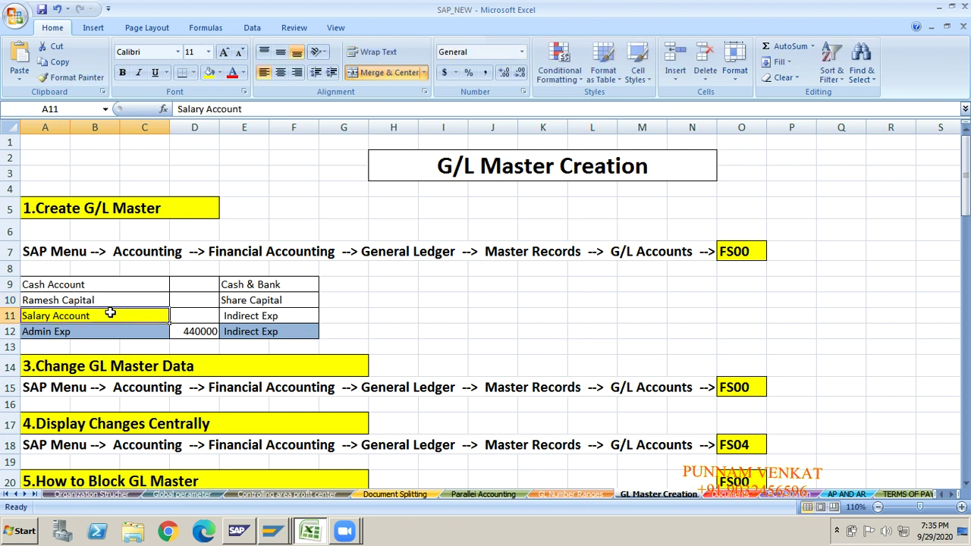
- Append "A/C" to the owner's capital account name in the table
click(100, 299)
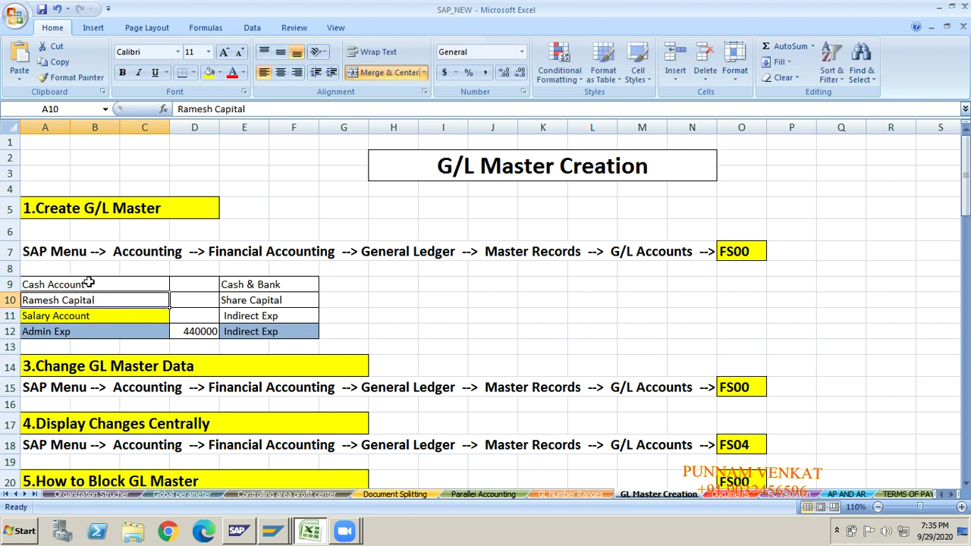
click(269, 111)
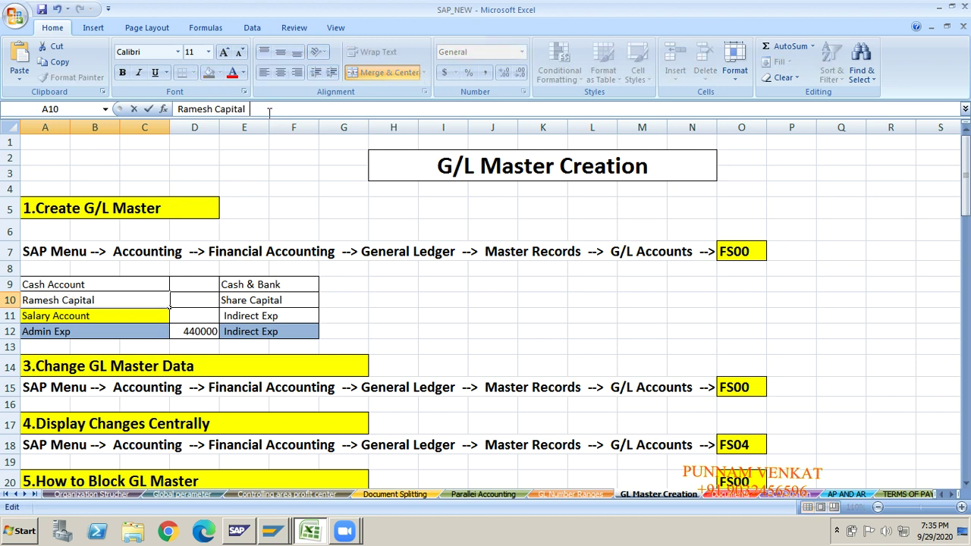
text(A/C)
key(Return)
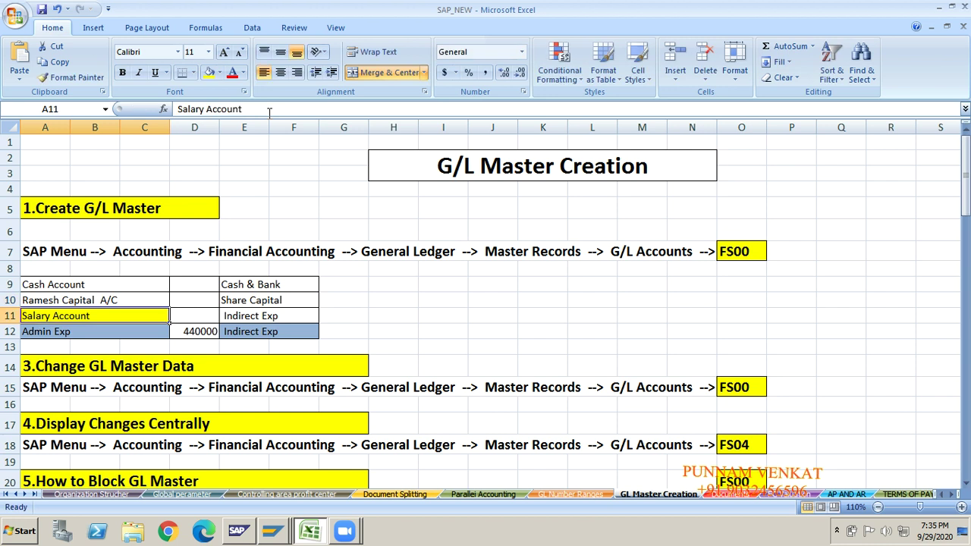
- Enter G/L number 440001 beside Salary Account in the Create G/L Master table
click(105, 300)
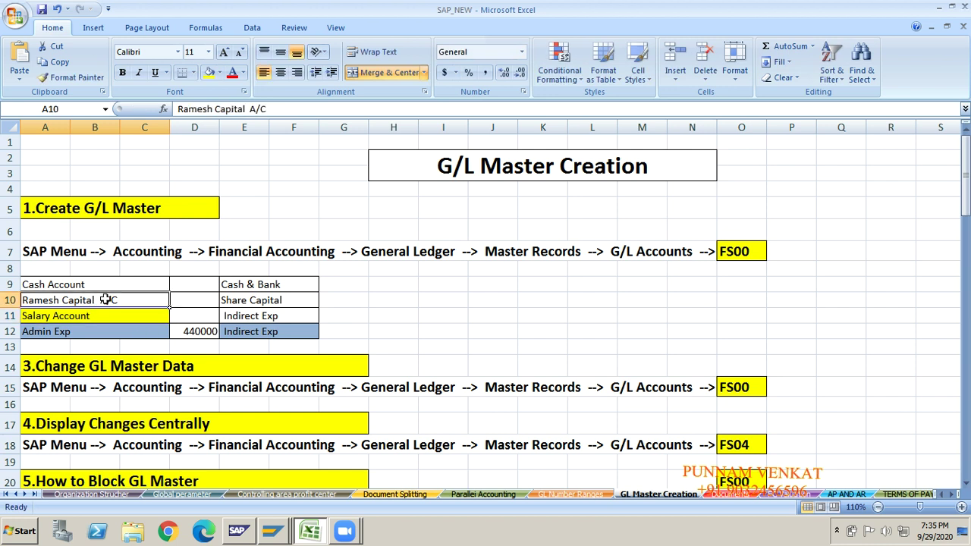
click(191, 315)
text(44000)
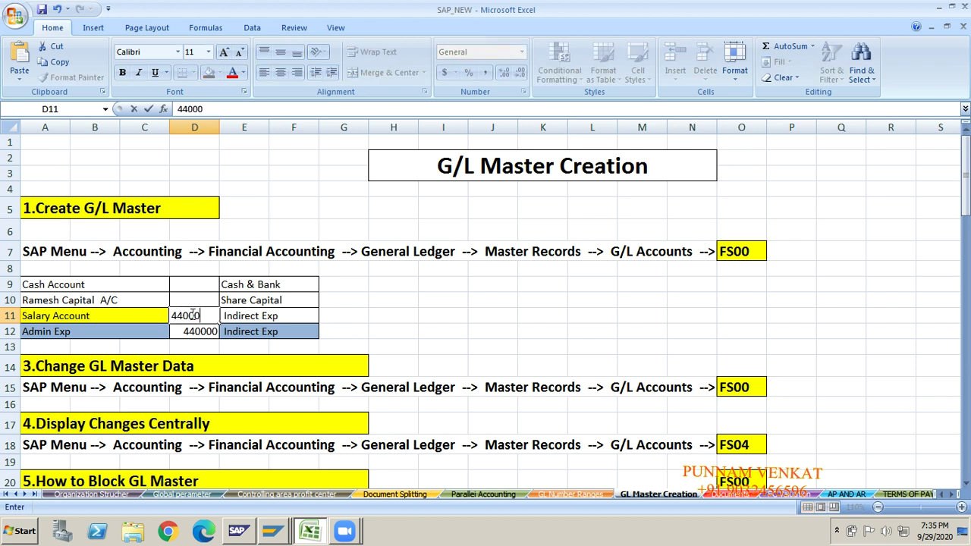
text(1)
key(Return)
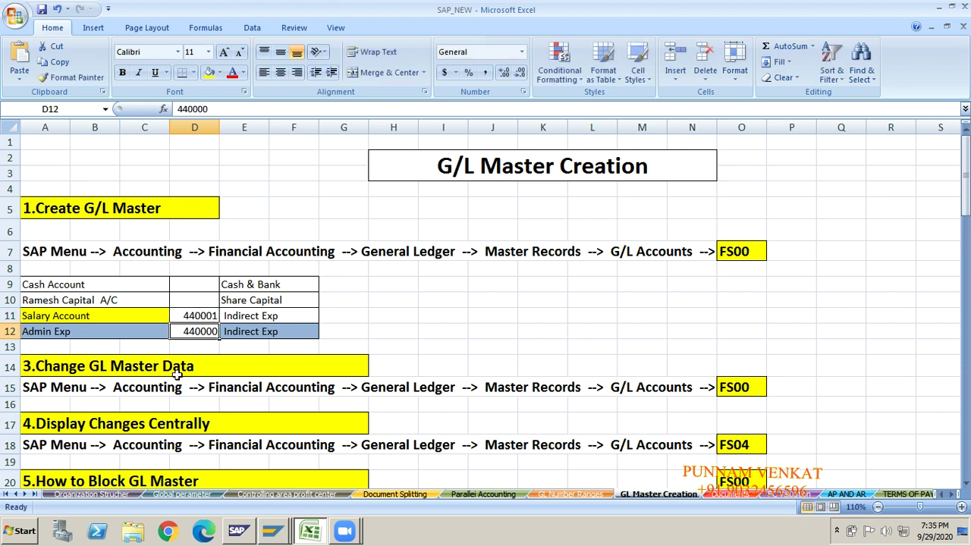
click(72, 333)
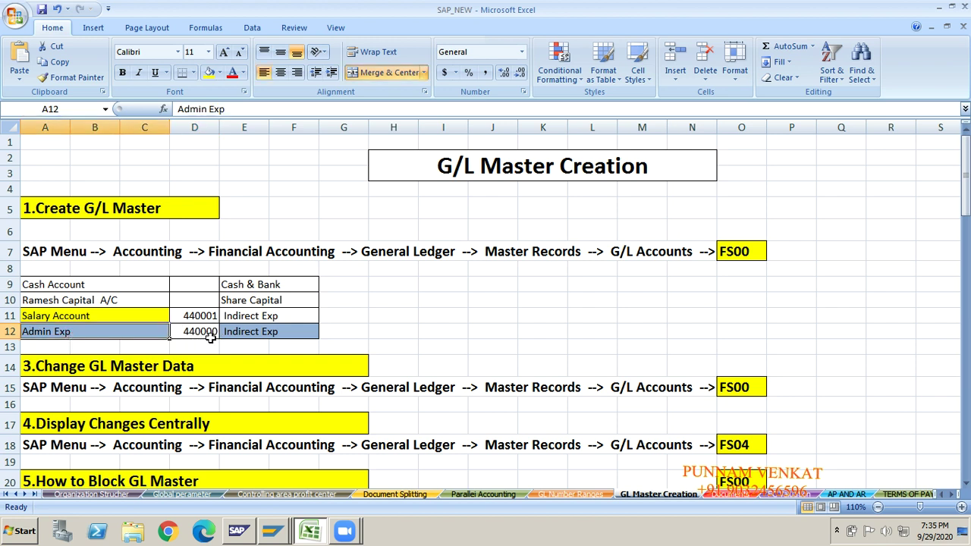
click(119, 319)
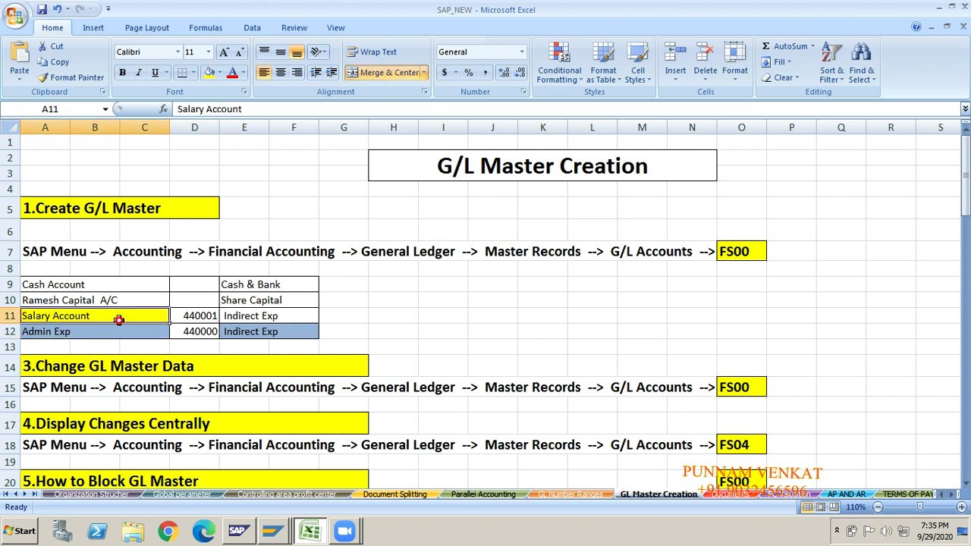
click(207, 330)
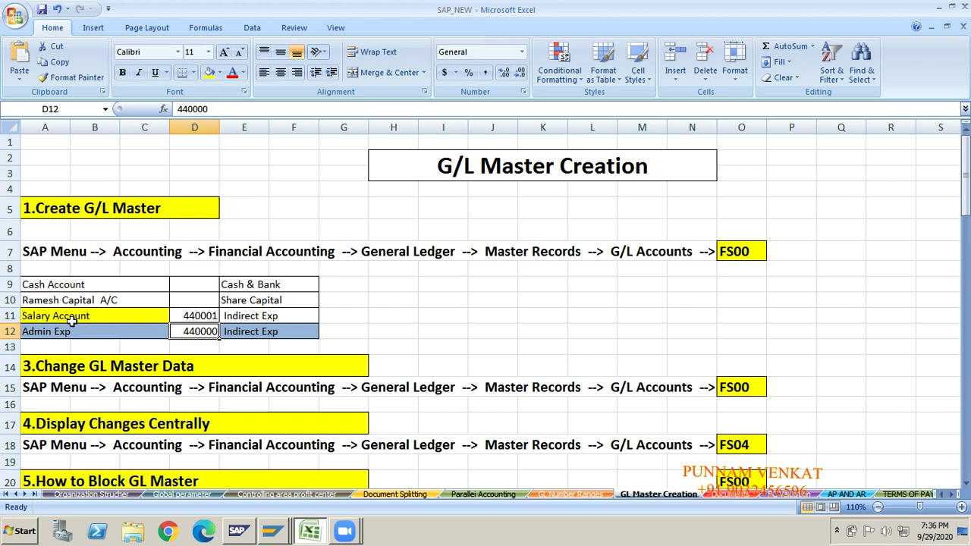
click(60, 301)
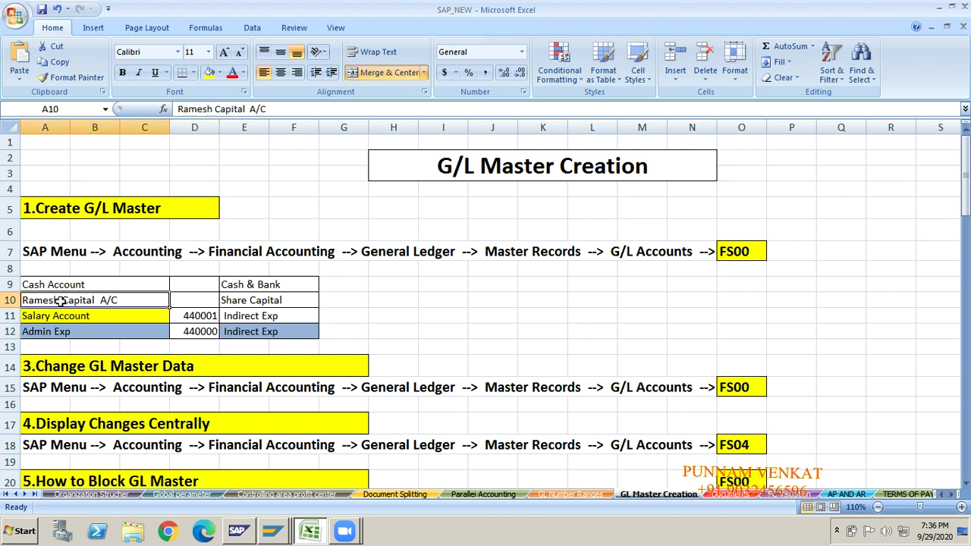
click(243, 303)
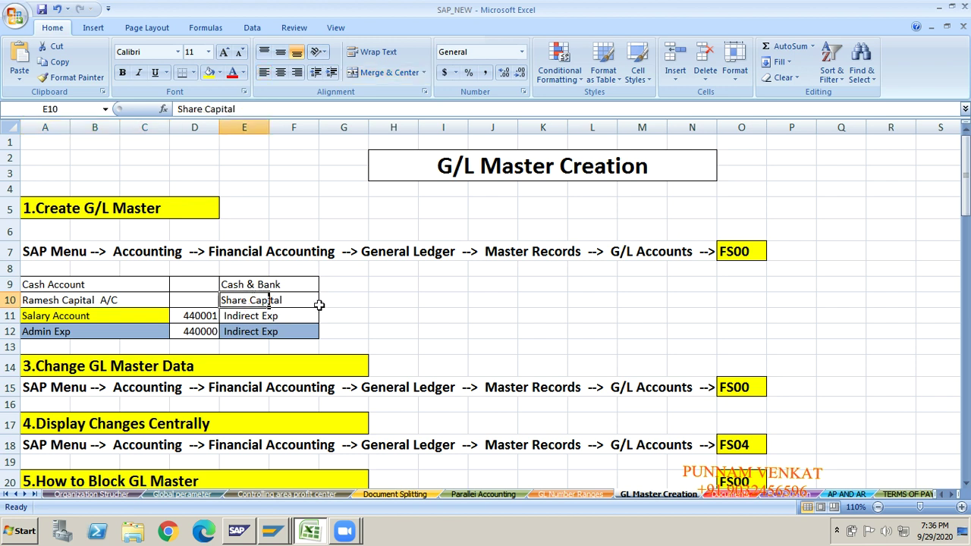
- Switch to SAP, leave the G/L account display, and open transaction OBD4 in a new session
key(alt+Tab)
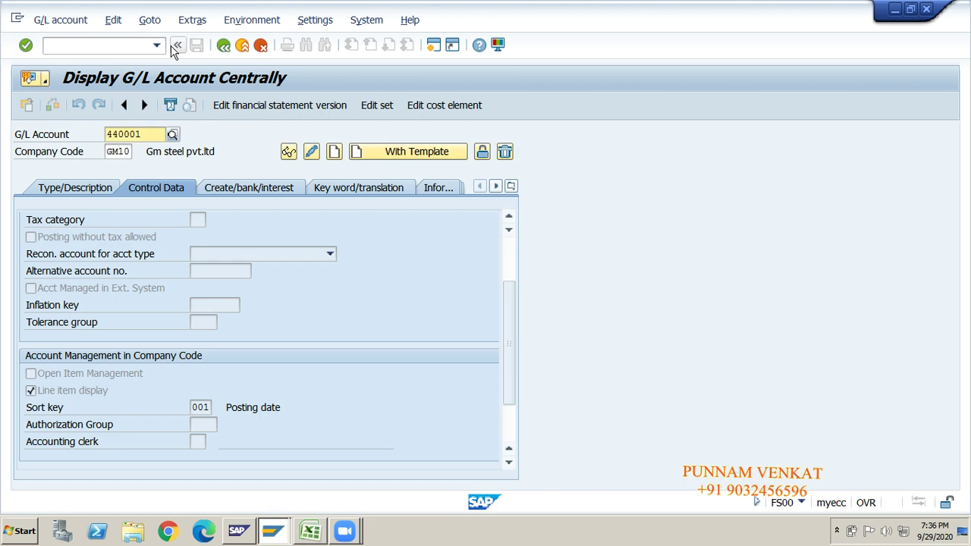
click(112, 47)
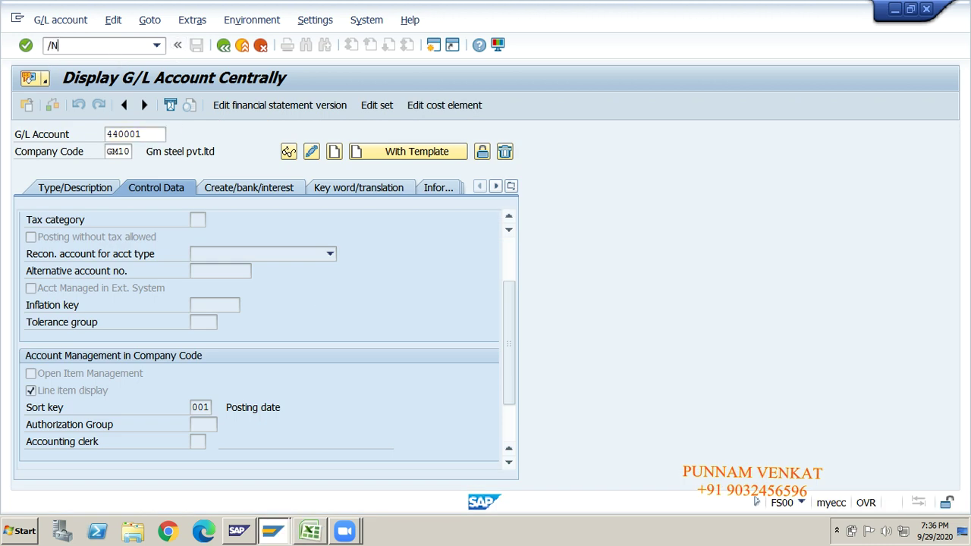
text(/N)
key(Return)
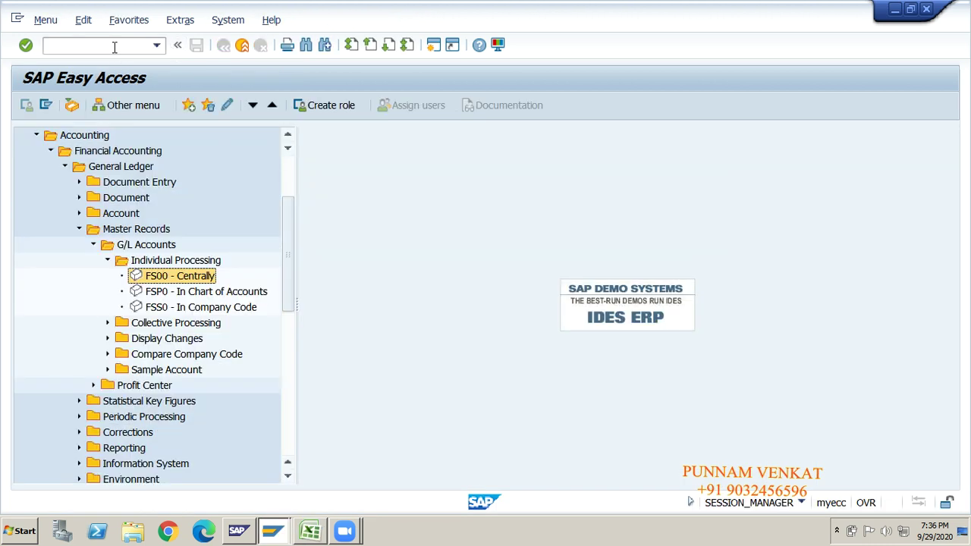
click(433, 48)
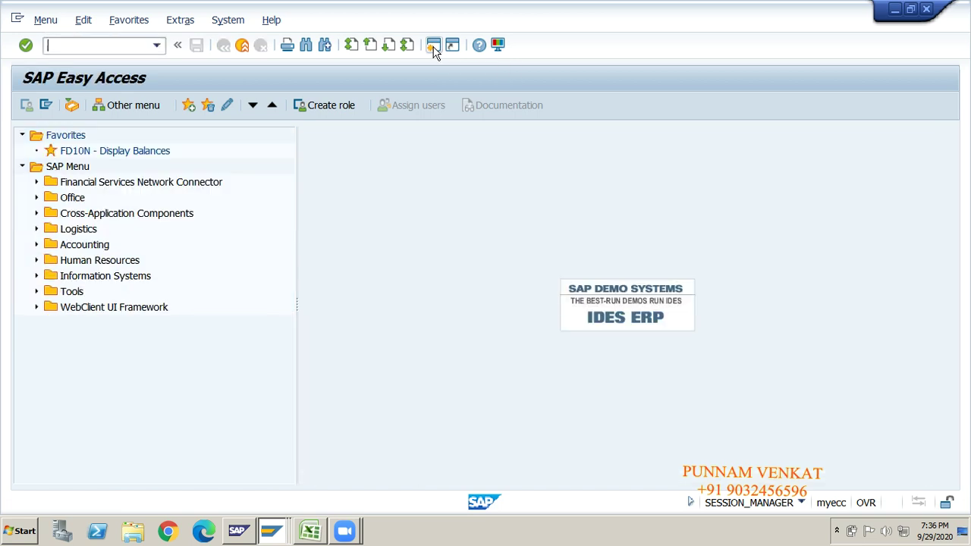
text(OBD4)
key(Return)
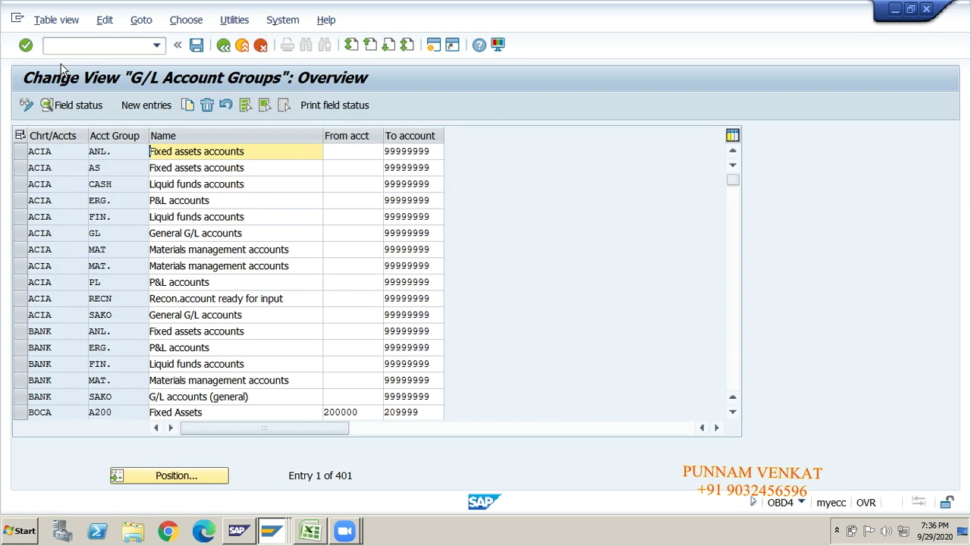
- Position the G/L account groups list at chart of accounts GMOC
click(169, 476)
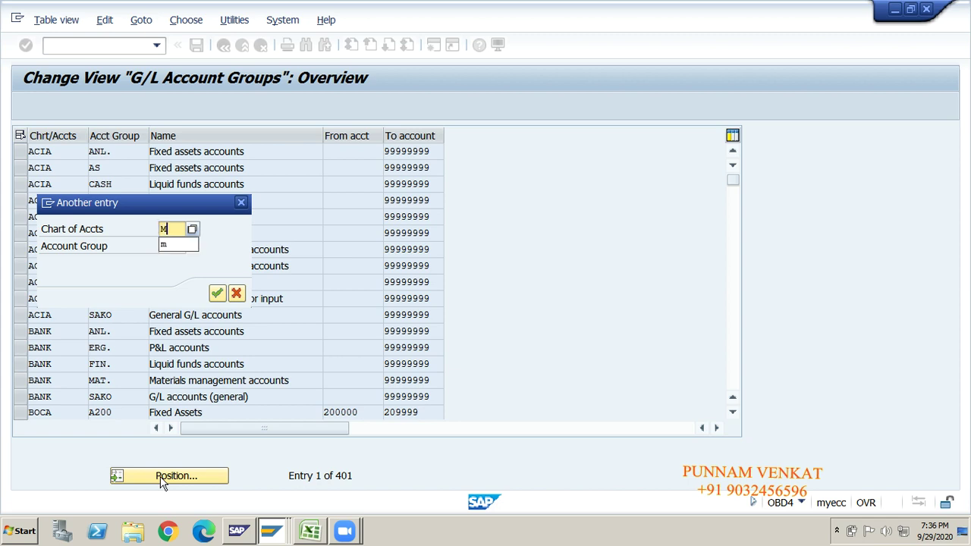
key(BackSpace)
text(GMOC)
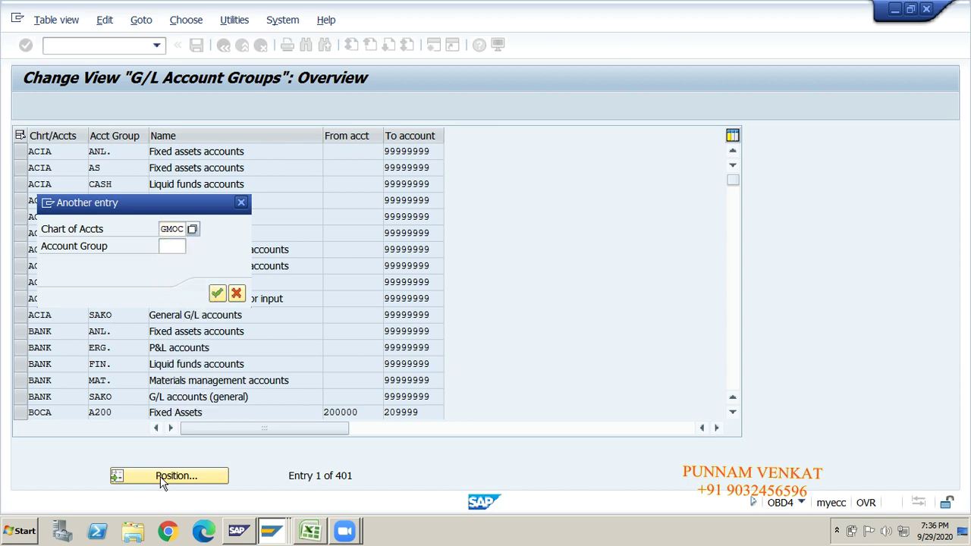
key(Return)
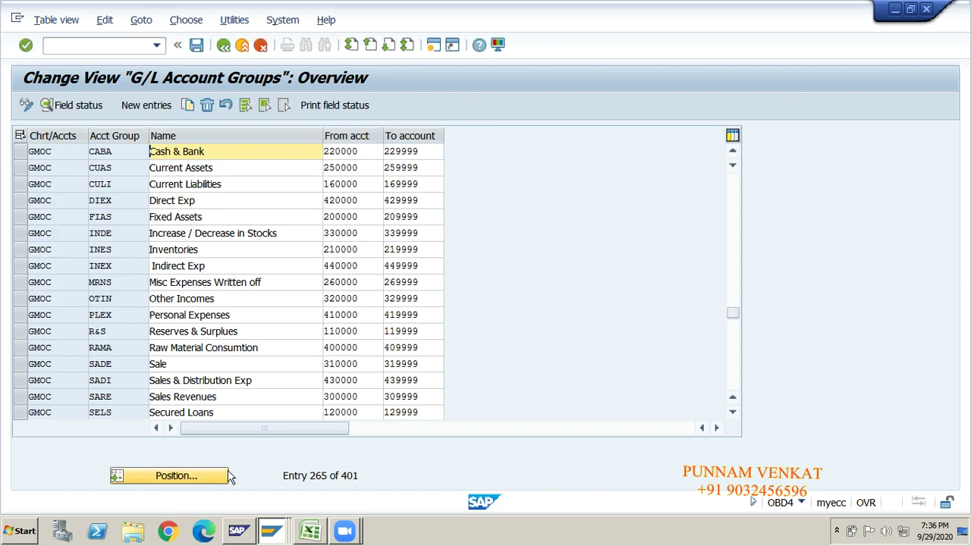
- Find the Share Capital account group for chart GMOC and examine its from and to account numbers
click(733, 416)
click(734, 416)
click(733, 417)
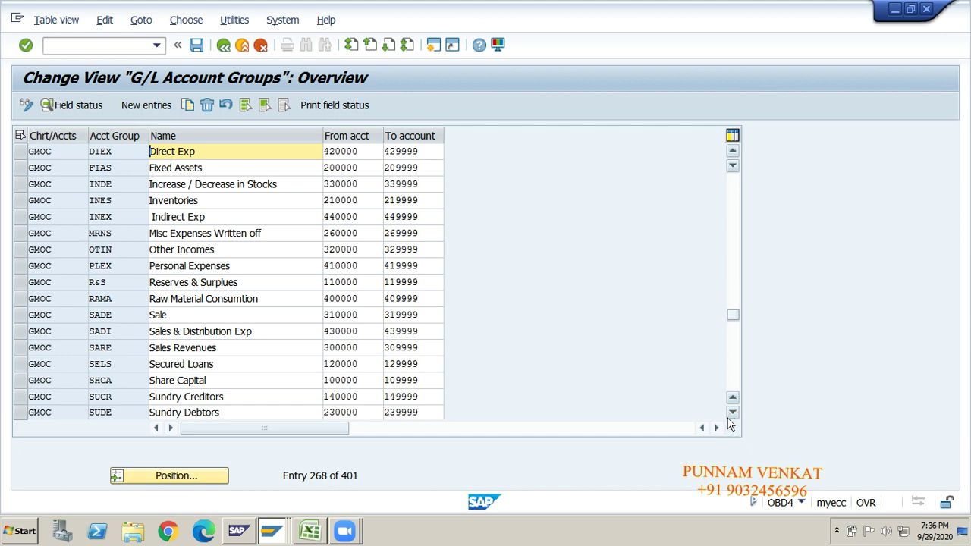
click(20, 380)
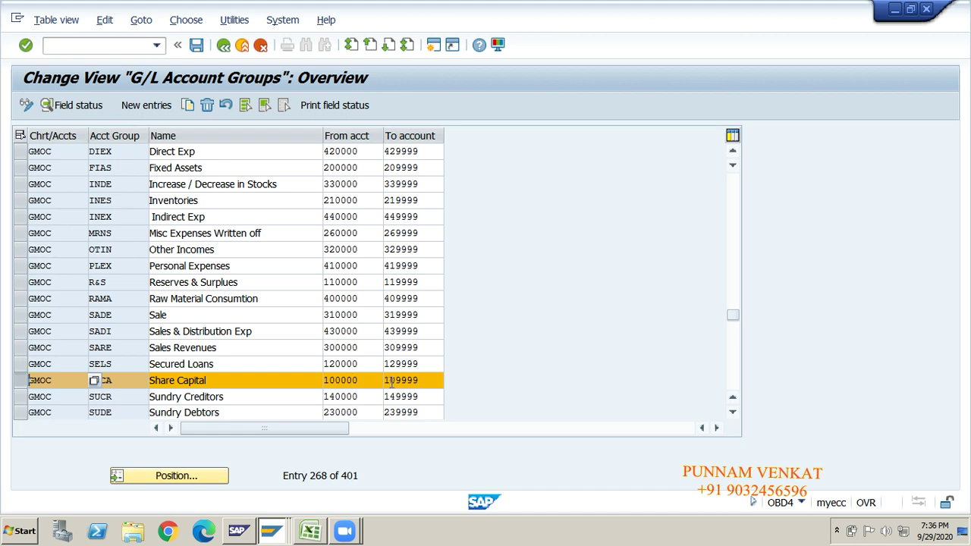
click(426, 385)
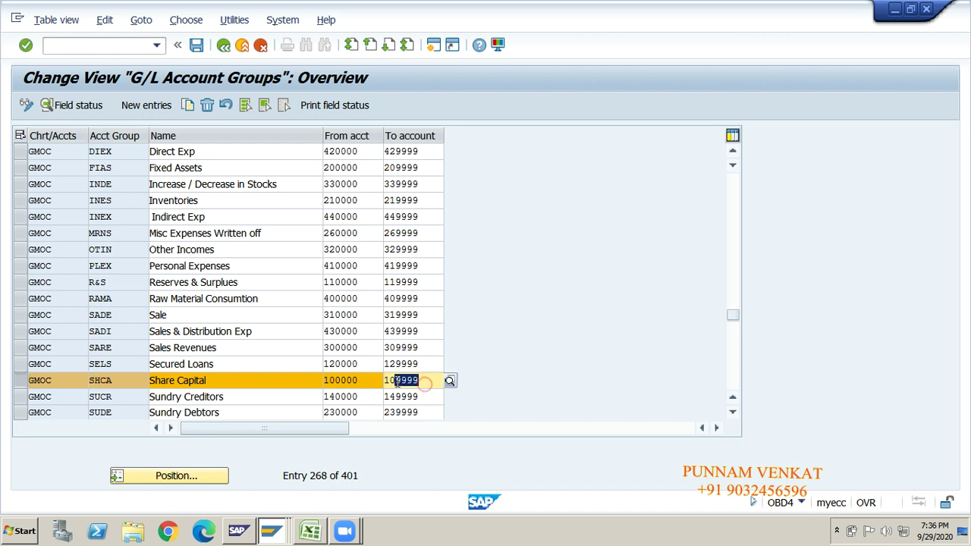
drag(376, 380, 326, 381)
click(326, 381)
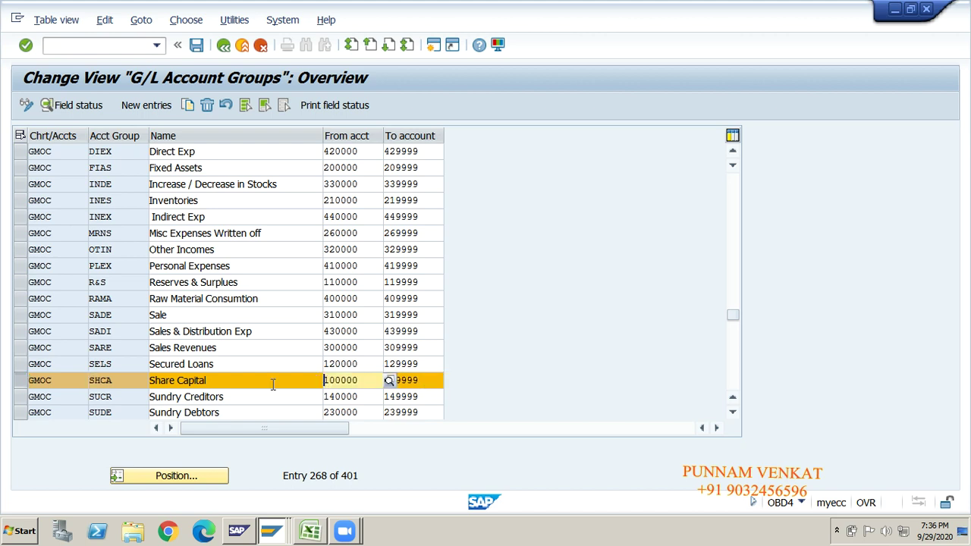
drag(216, 381, 144, 381)
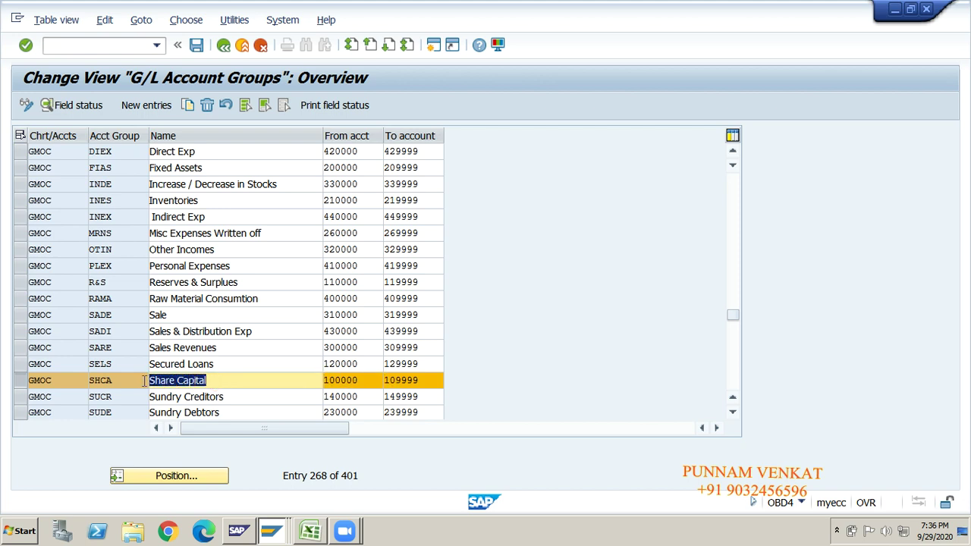
click(163, 381)
- Switch to the Excel workbook and enter G/L number 100000 beside the capital account in the Create G/L Master table
key(alt+Tab)
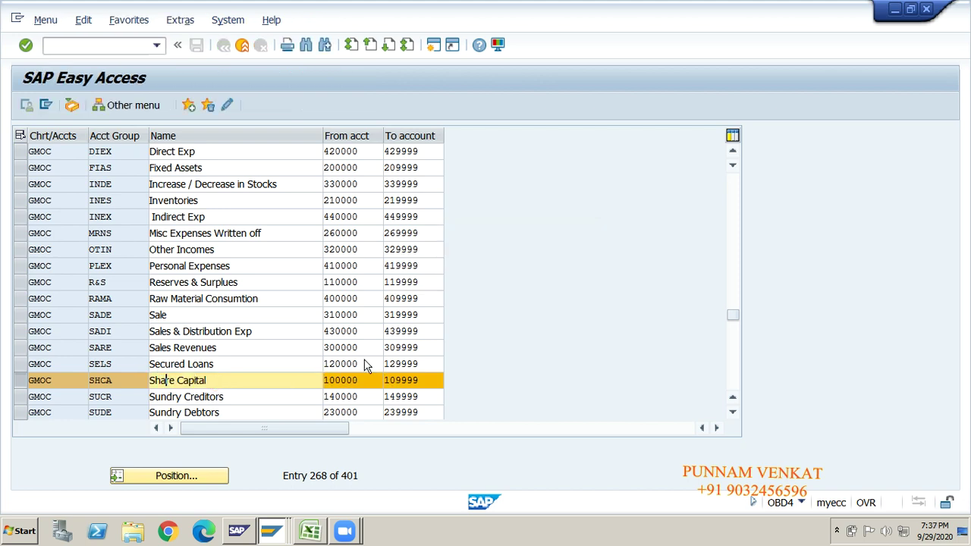
key(alt+Tab)
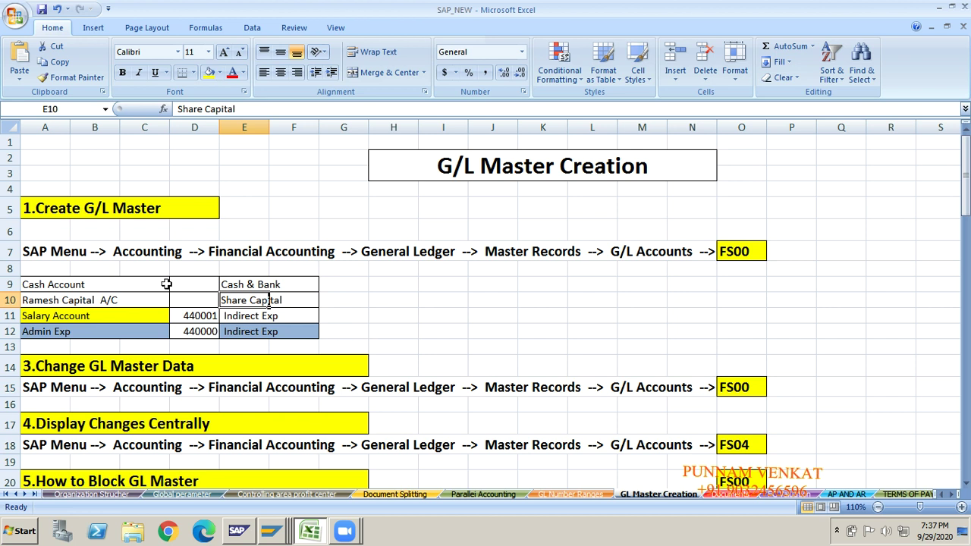
click(104, 299)
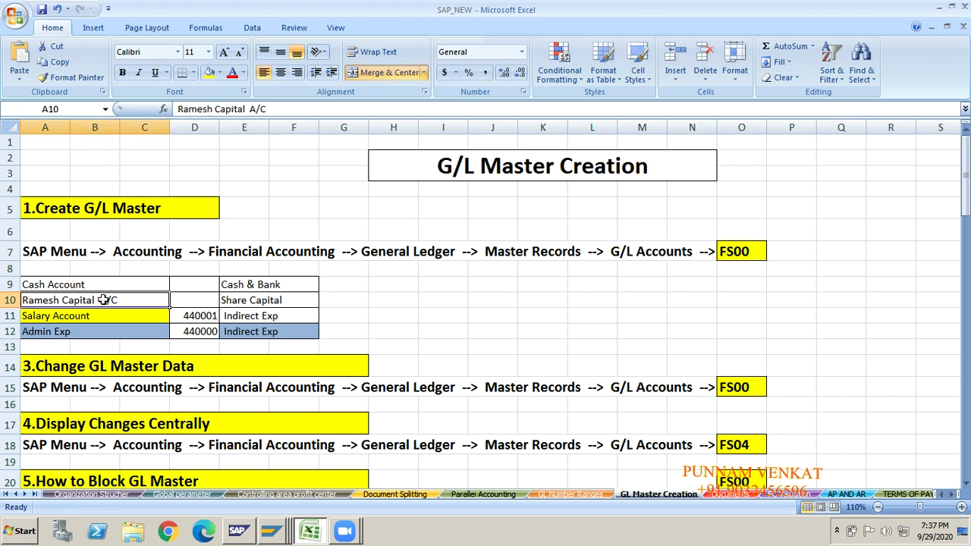
click(234, 301)
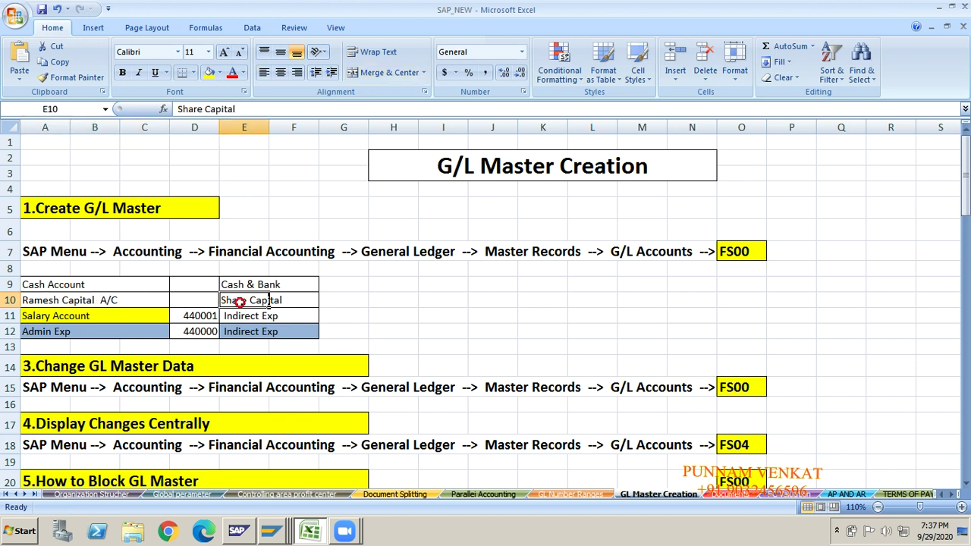
click(195, 298)
text(1)
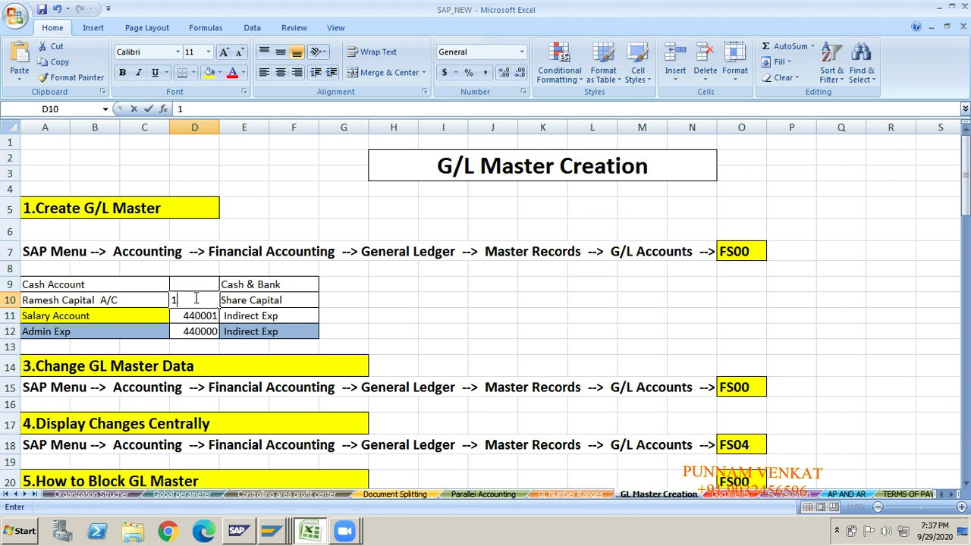
text(0000)
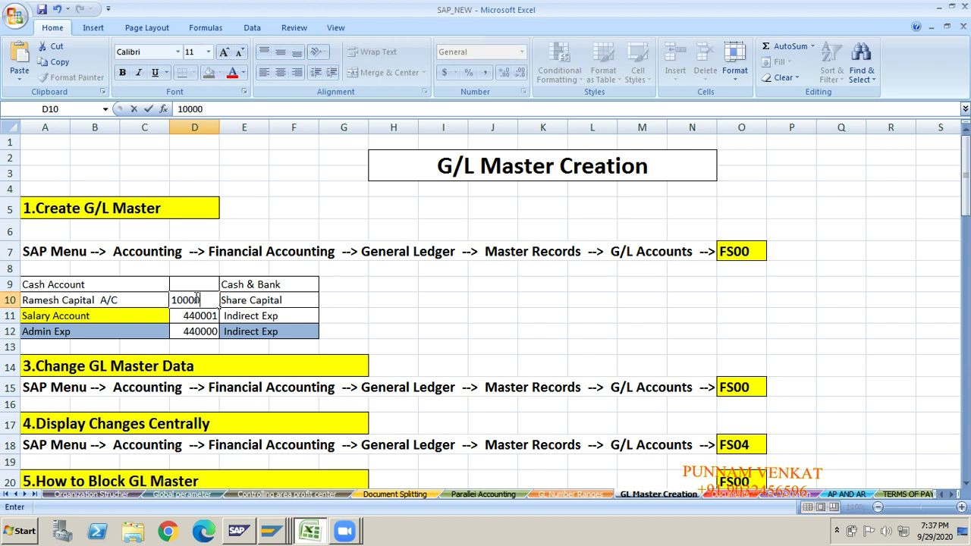
key(Return)
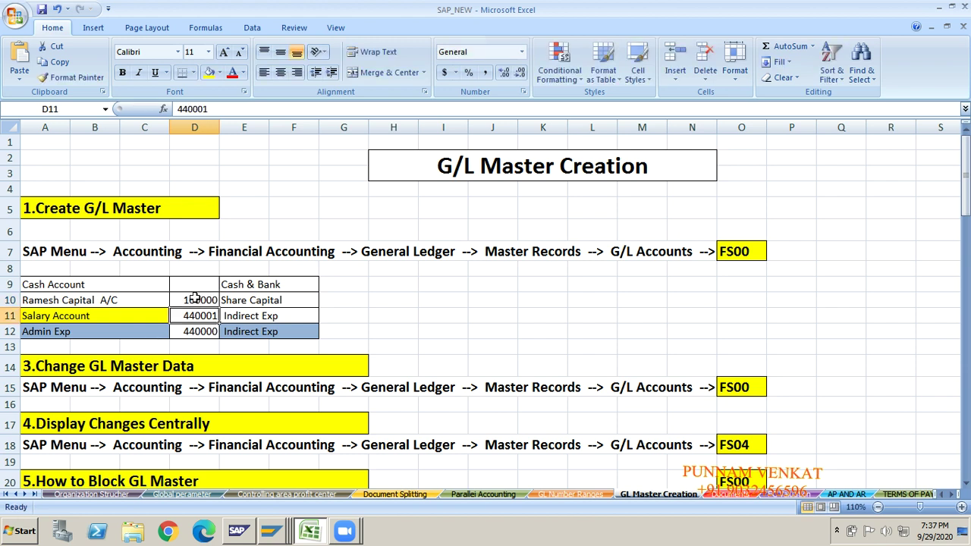
click(195, 298)
- Switch to SAP, open transaction FS00, and start creating G/L account 100000 for company code GM10
key(alt+Tab)
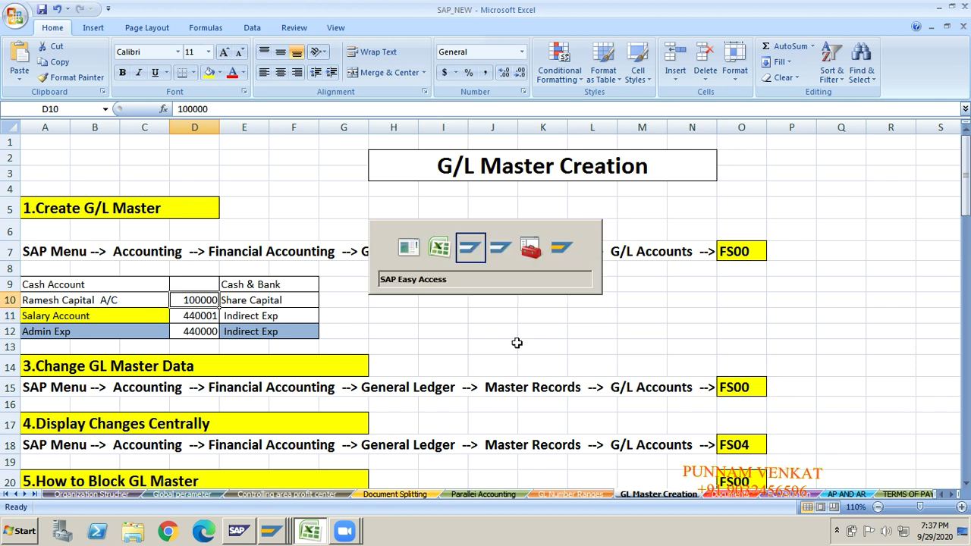
key(alt+Tab)
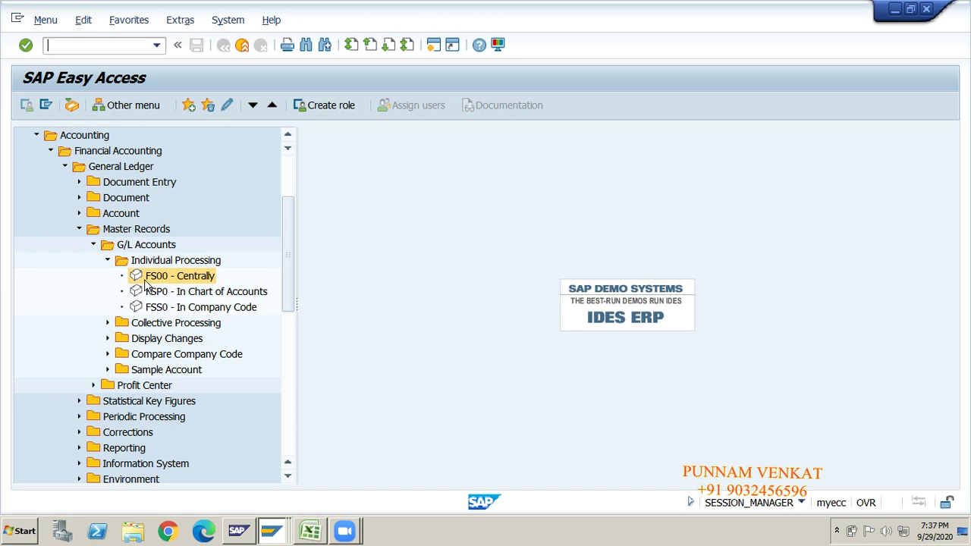
double_click(164, 276)
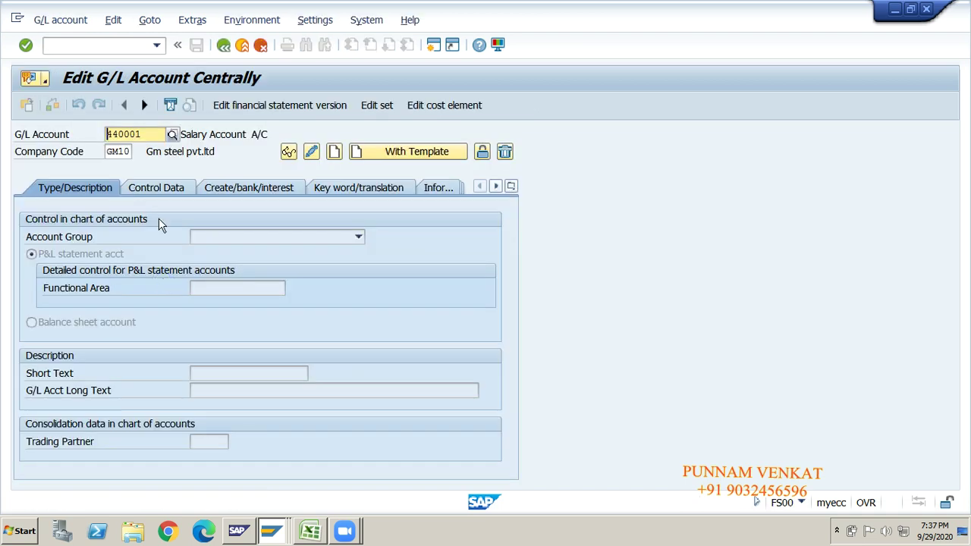
key(BackSpace)
key(BackSpace)
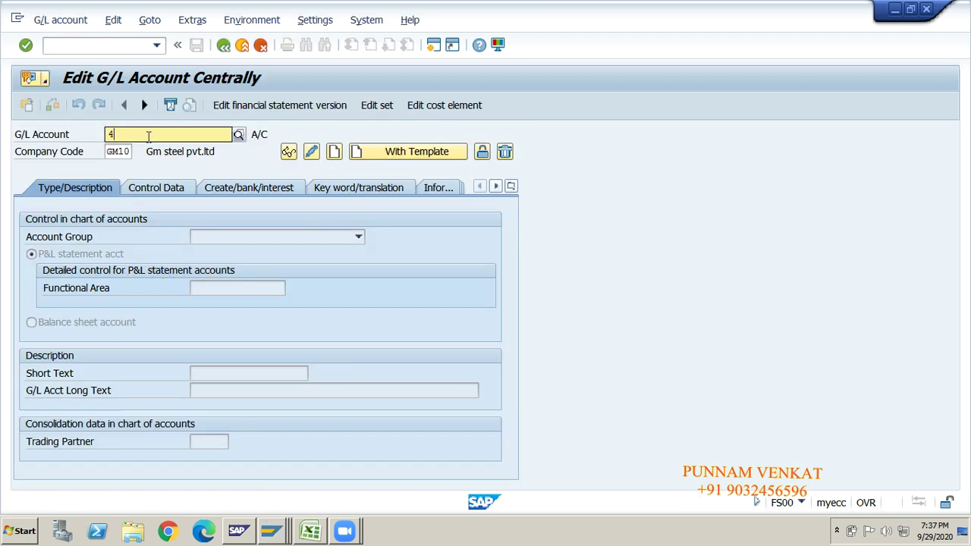
key(BackSpace)
text(1000)
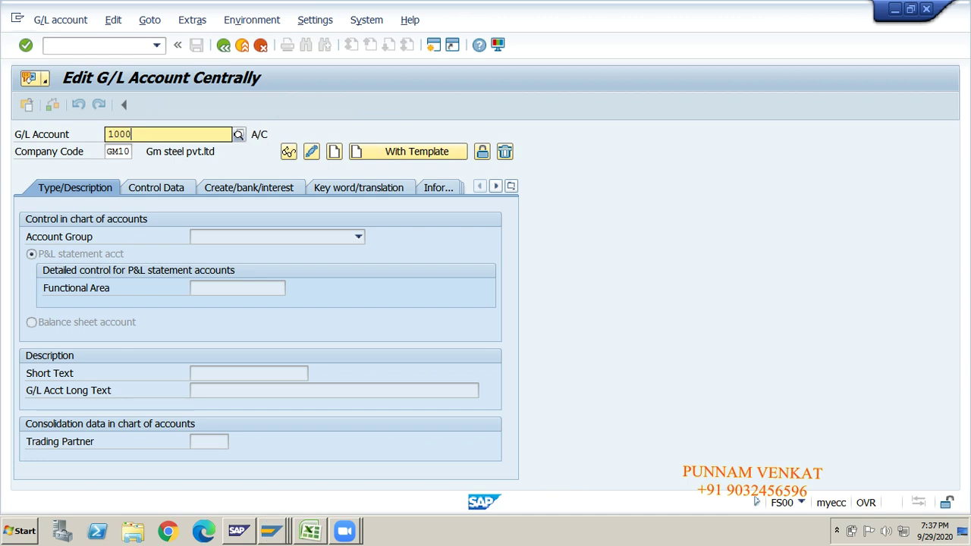
text(00)
key(Return)
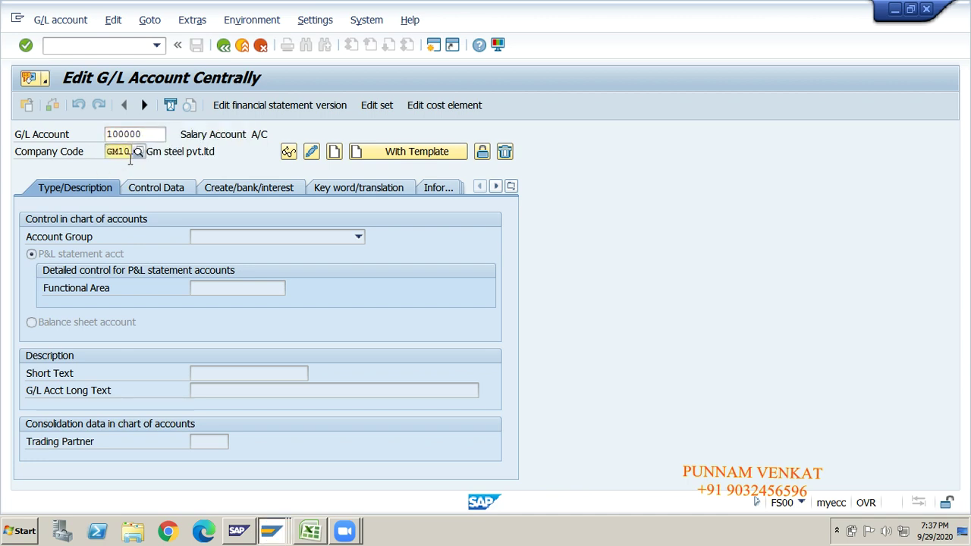
click(334, 155)
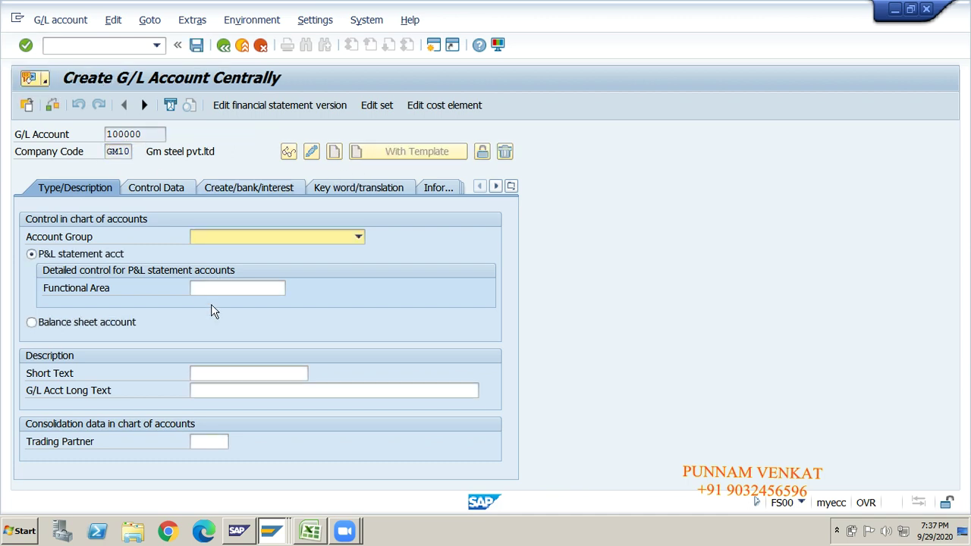
- Assign the SHCA Share Capital account group and classify the account as a balance sheet account
click(837, 531)
click(678, 463)
click(230, 241)
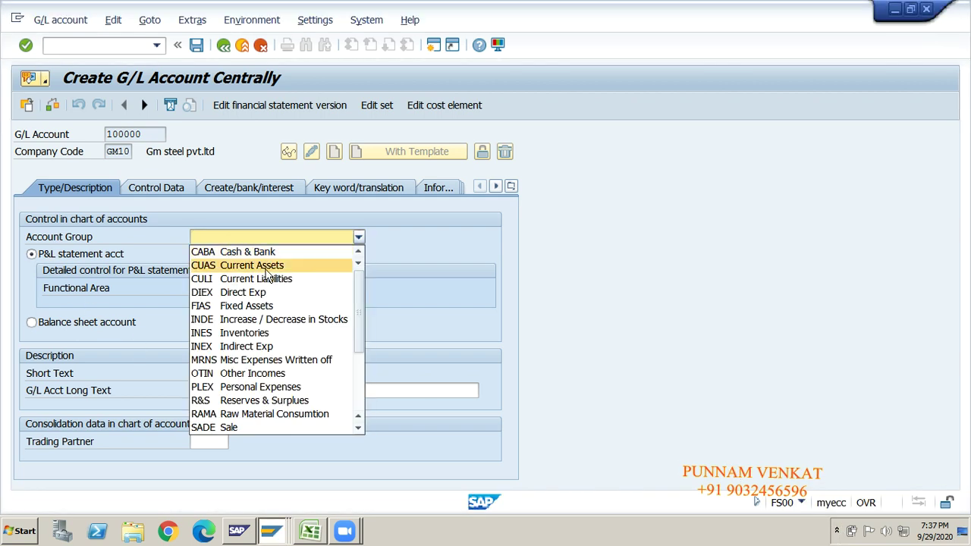
drag(362, 317, 362, 339)
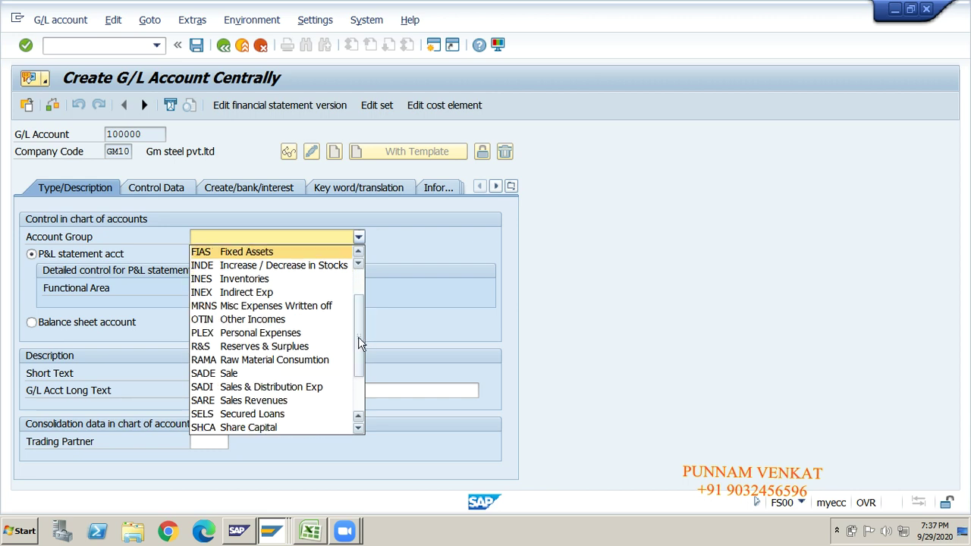
click(254, 427)
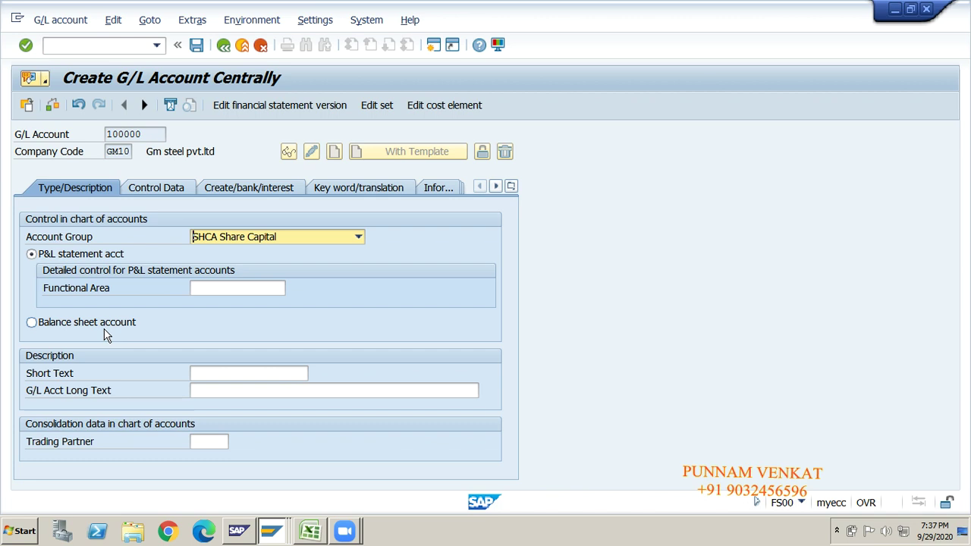
click(42, 323)
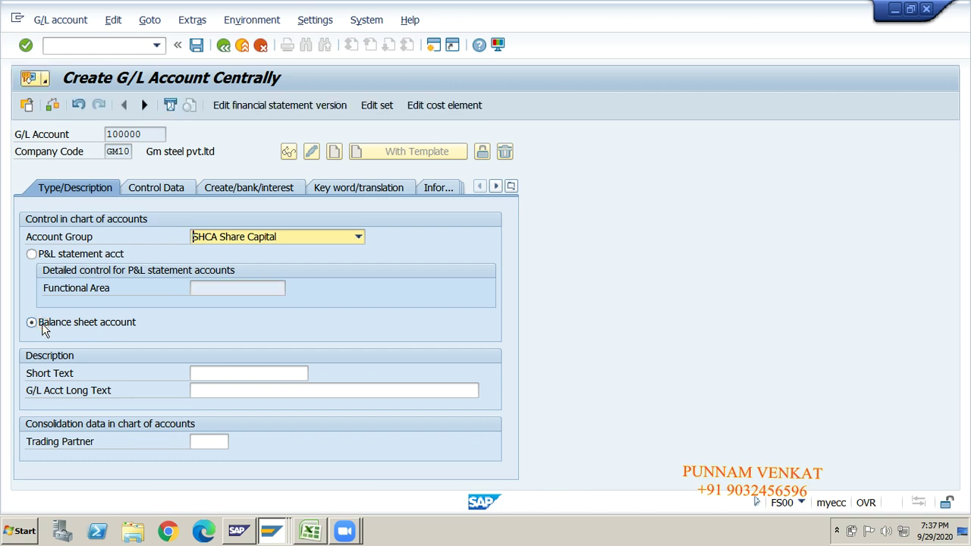
- Copy the capital account's name from the Excel table into the SAP account's short text and G/L long text
click(210, 373)
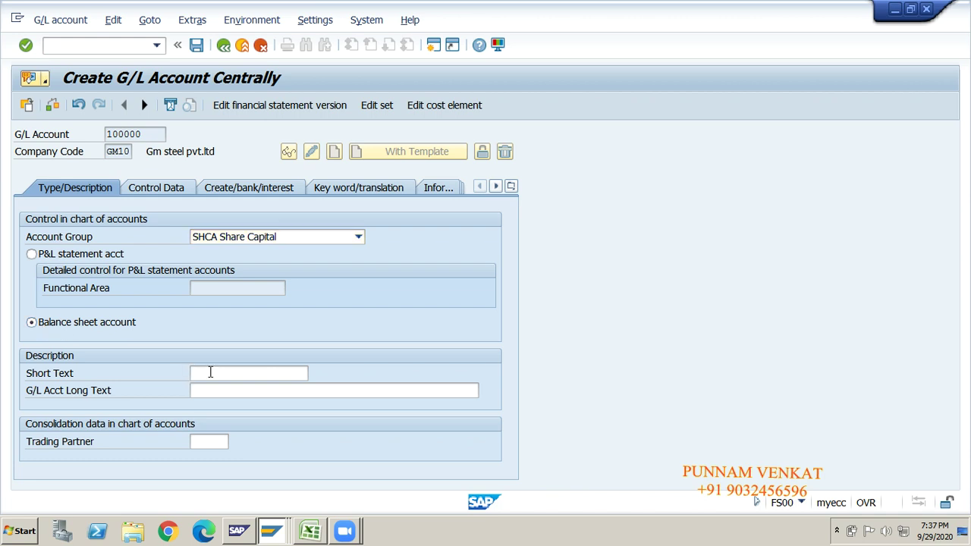
key(alt+Tab)
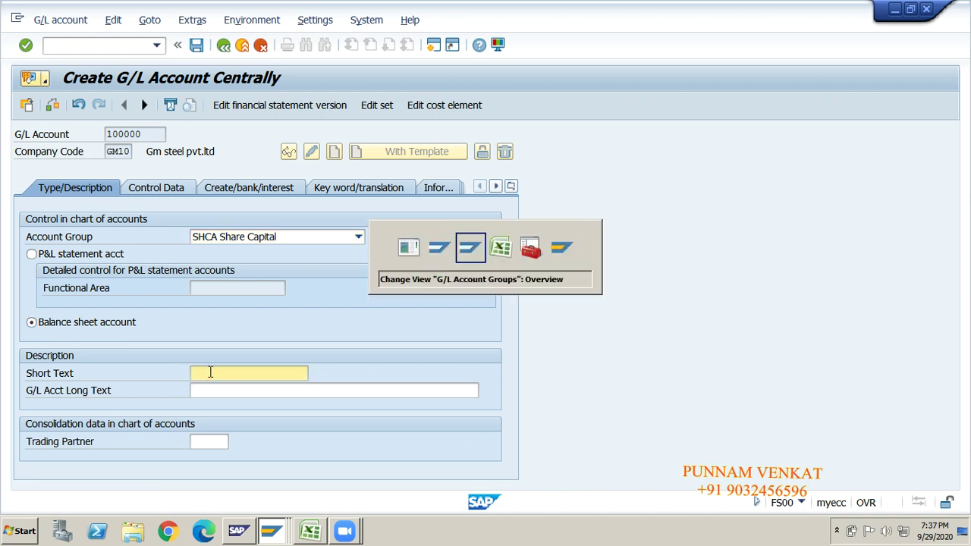
key(alt+Tab)
click(77, 300)
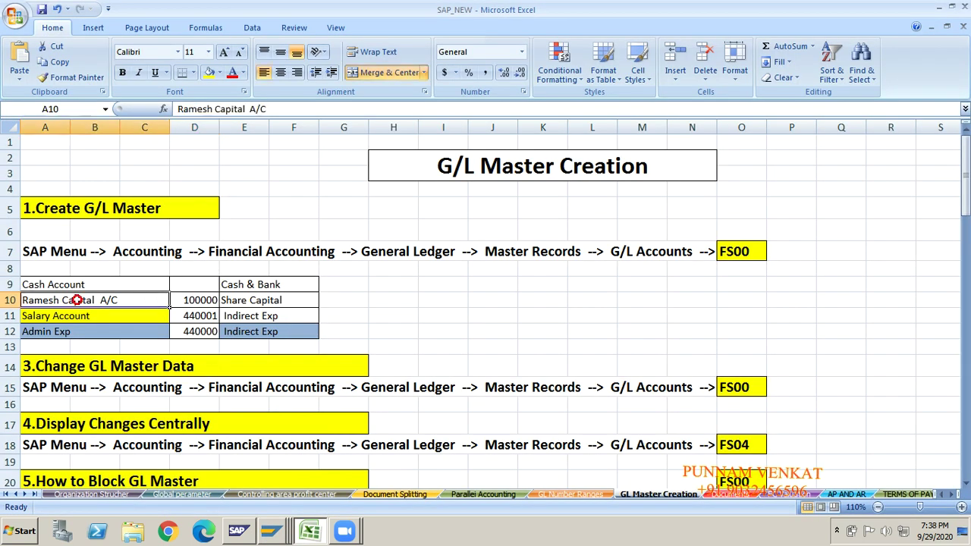
key(ctrl+c)
key(alt+Tab)
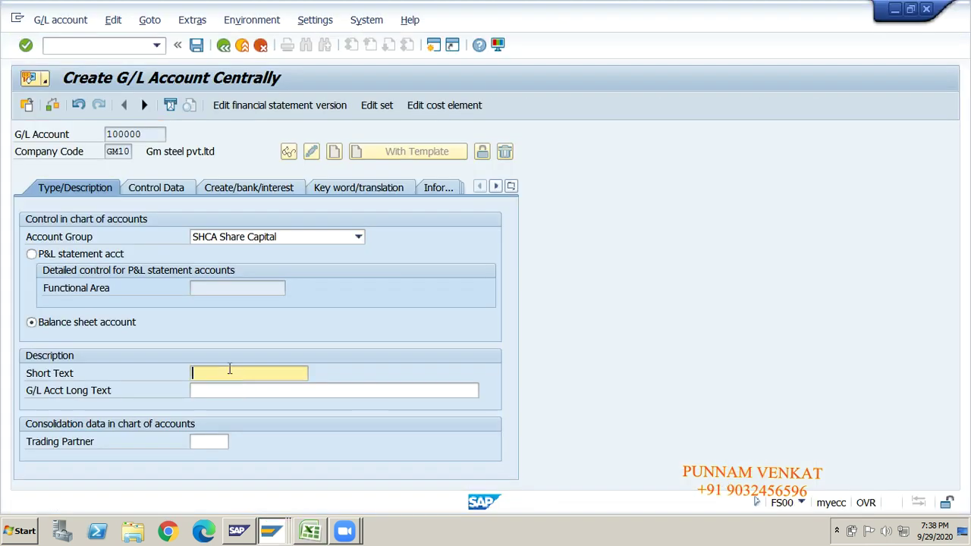
key(ctrl+v)
click(219, 392)
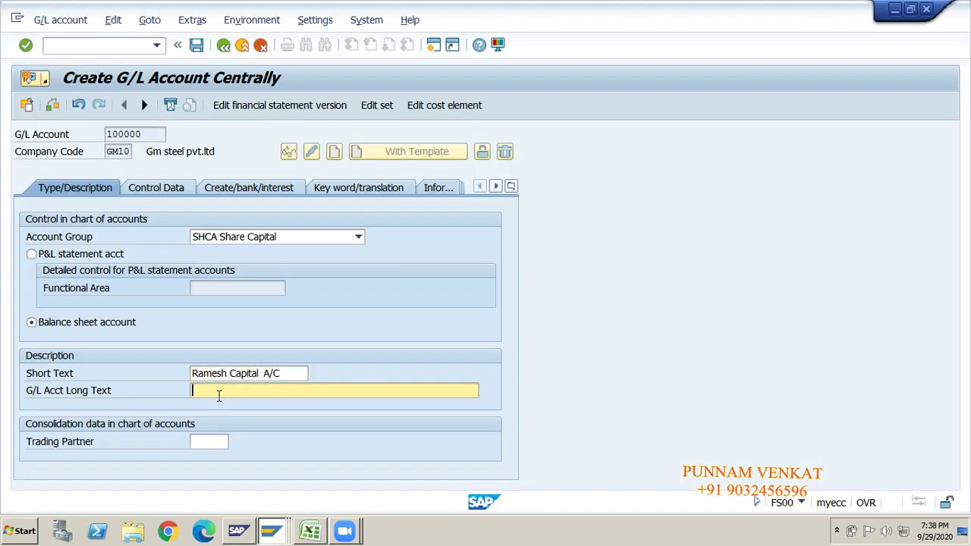
key(ctrl+v)
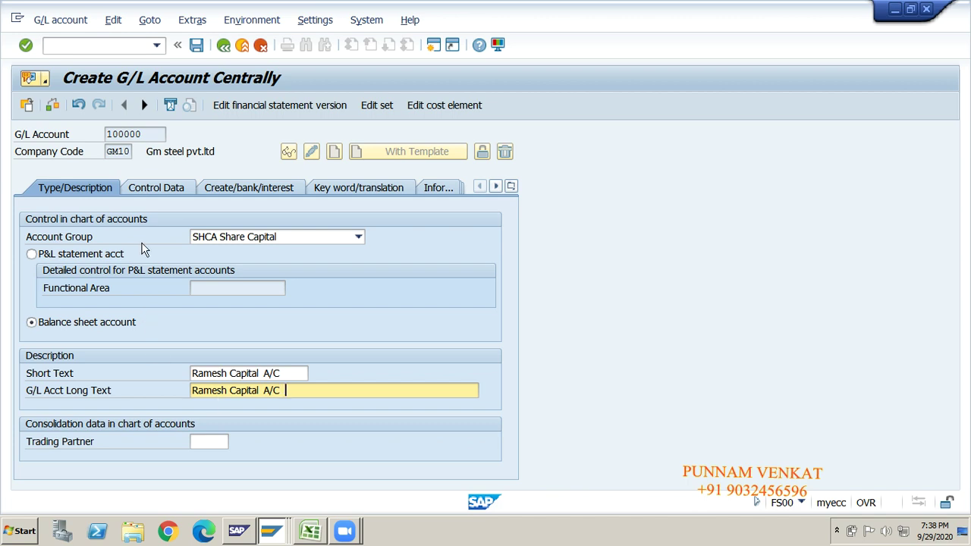
- In the account's control data, enable line item display and set the sort key to 001 (Posting date)
click(147, 194)
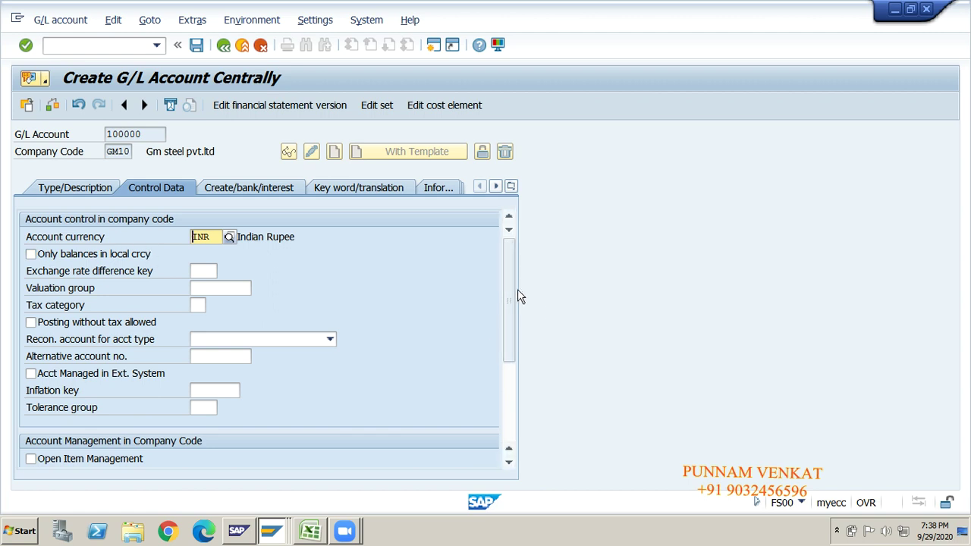
drag(514, 293, 516, 342)
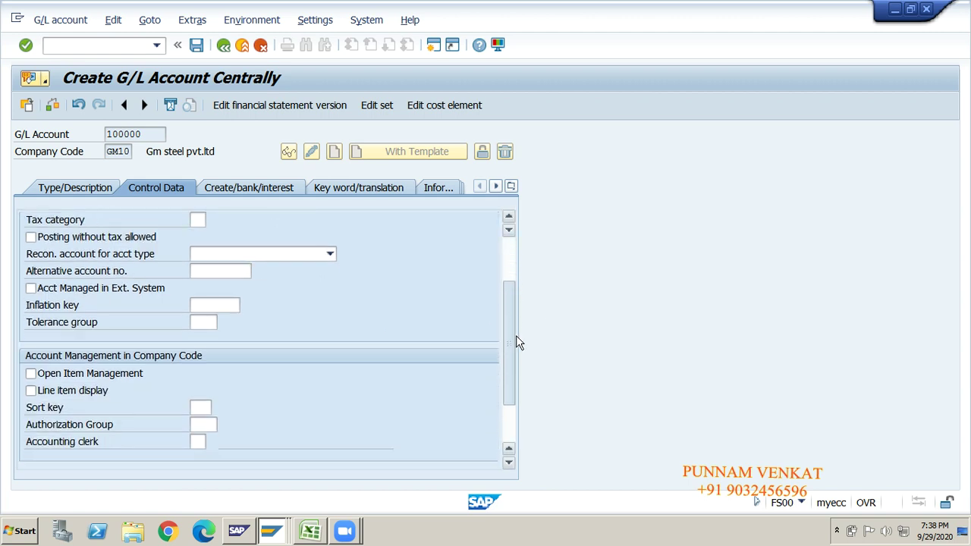
click(62, 390)
click(198, 409)
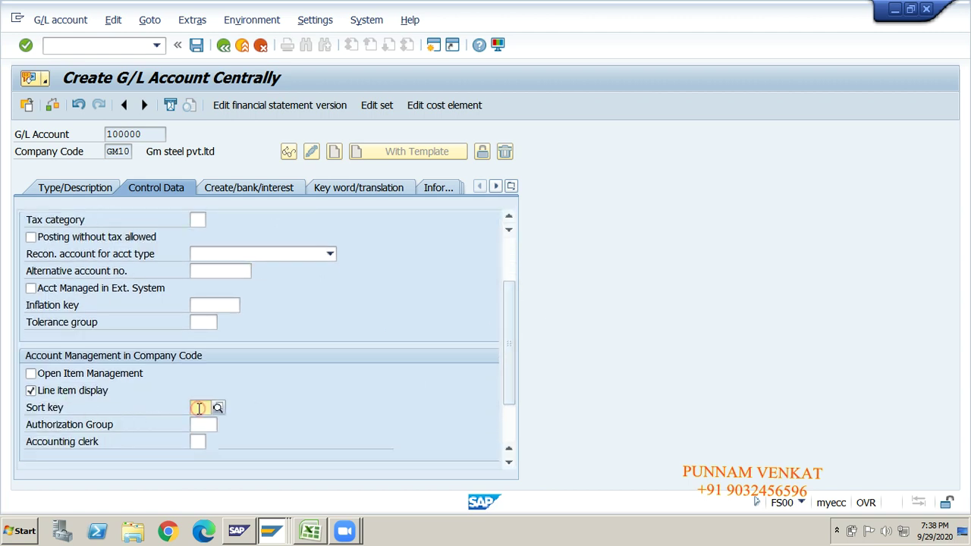
text(001)
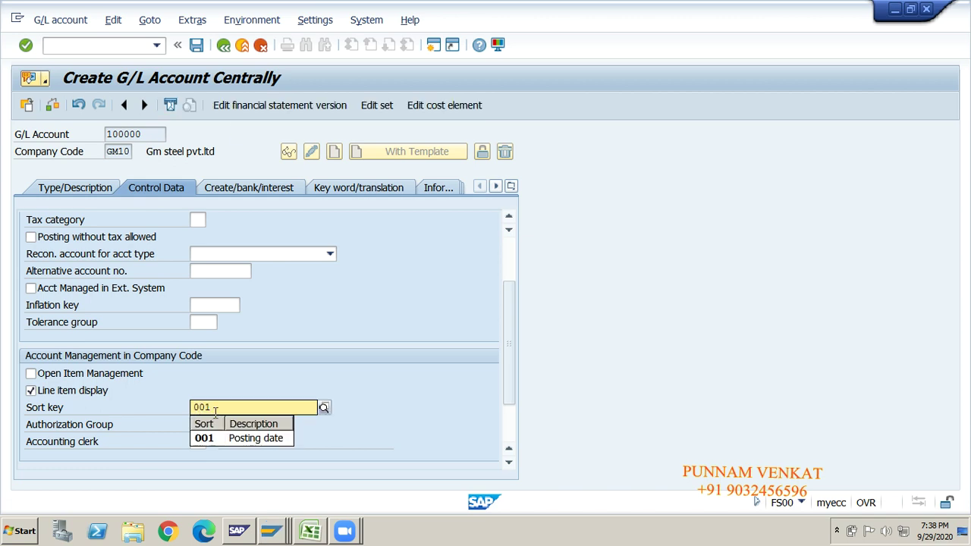
click(237, 434)
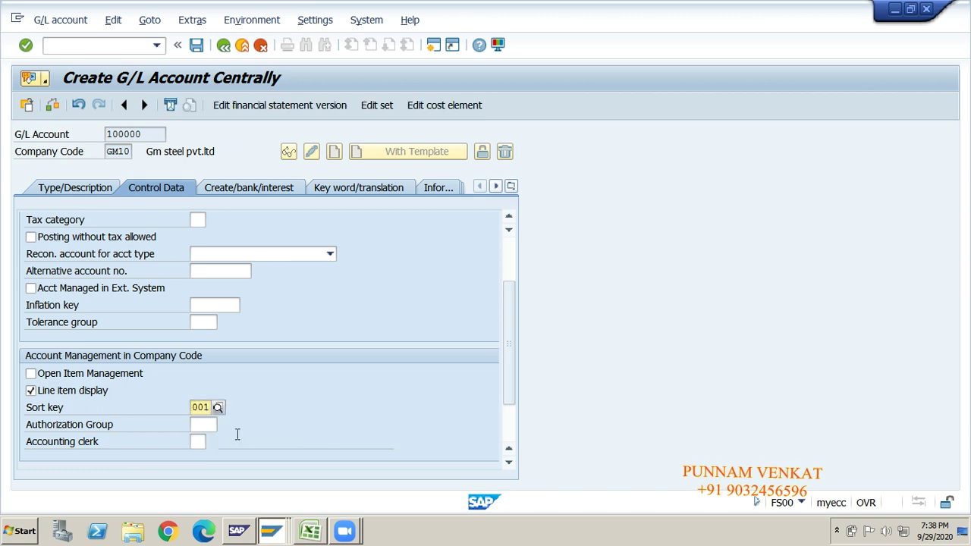
- Set the account's field status group to G001, General (with text, allocation)
click(230, 190)
text(G001)
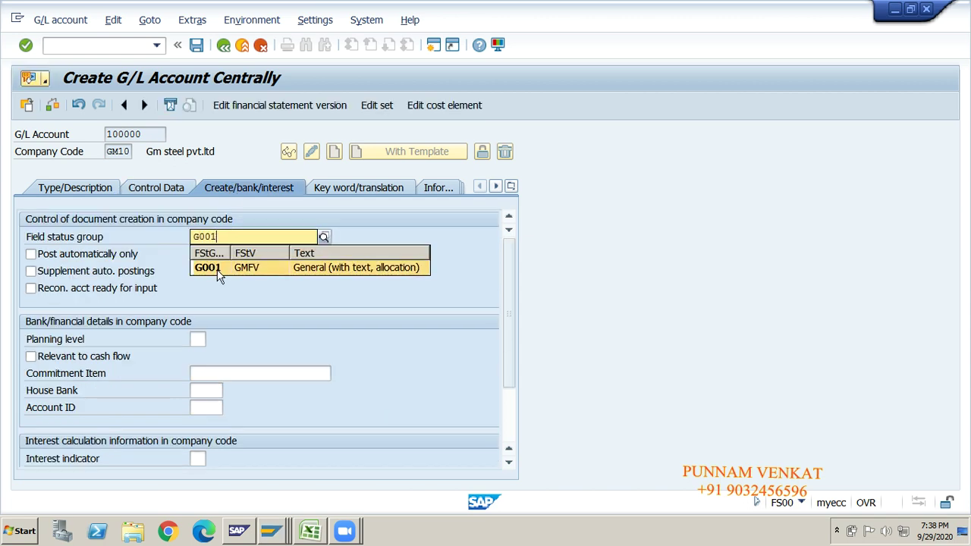
click(217, 275)
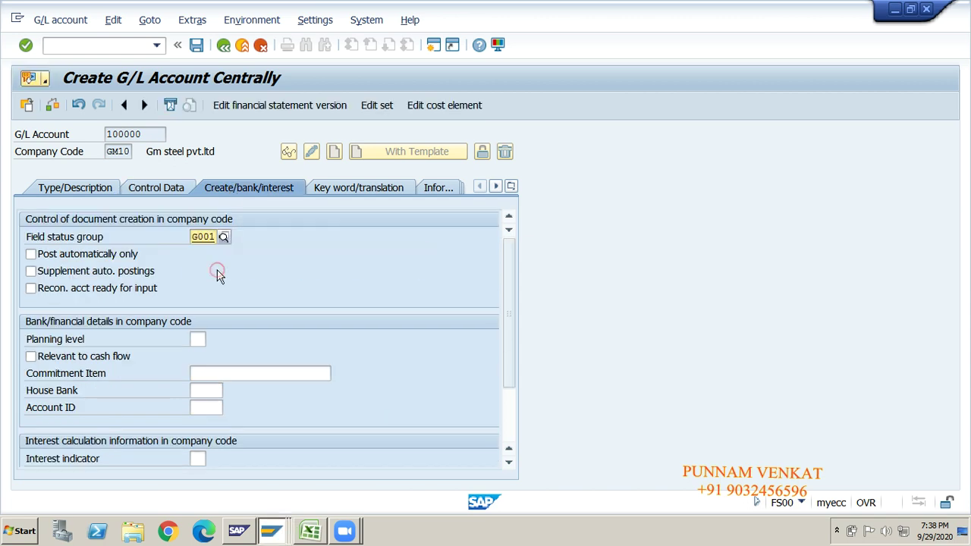
key(Return)
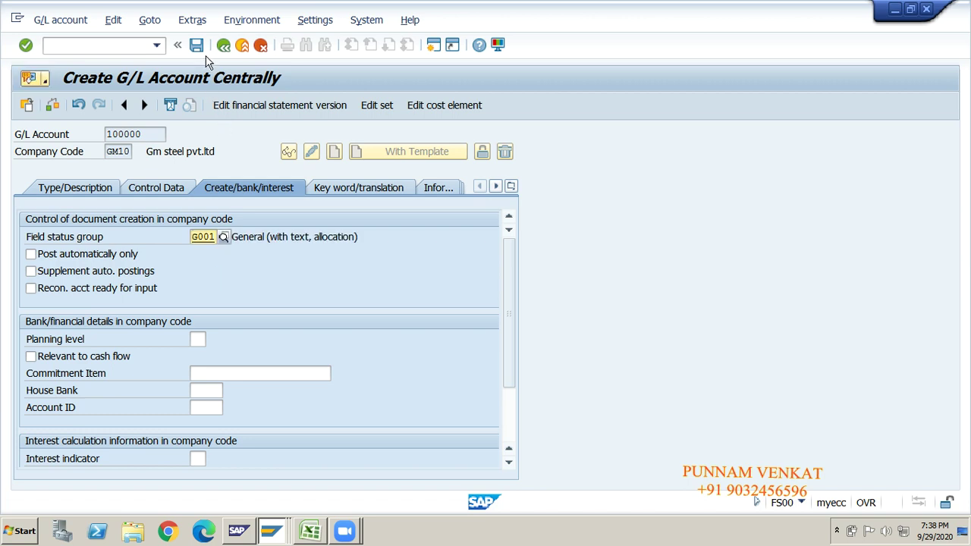
- Save G/L account 100000, accepting the warning, and open its type and description data
click(198, 47)
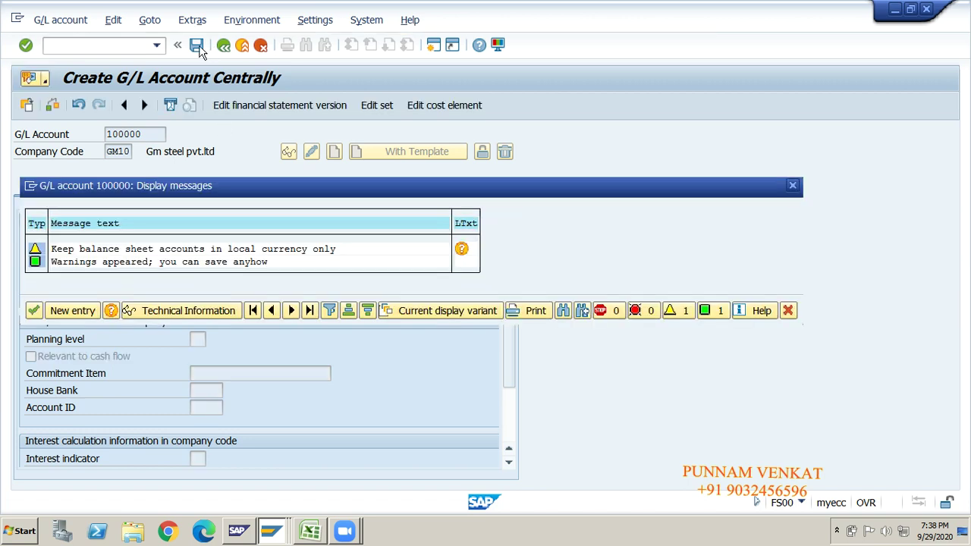
click(35, 311)
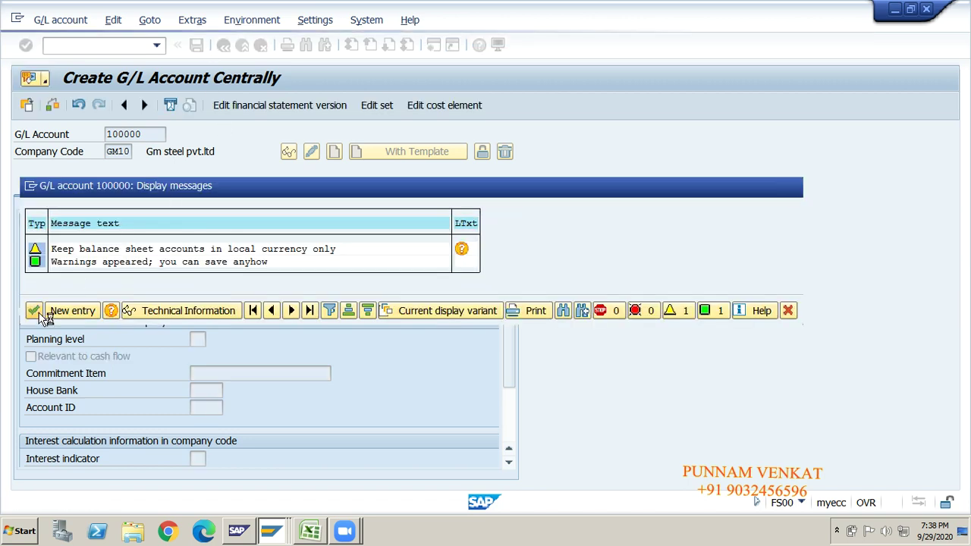
click(82, 190)
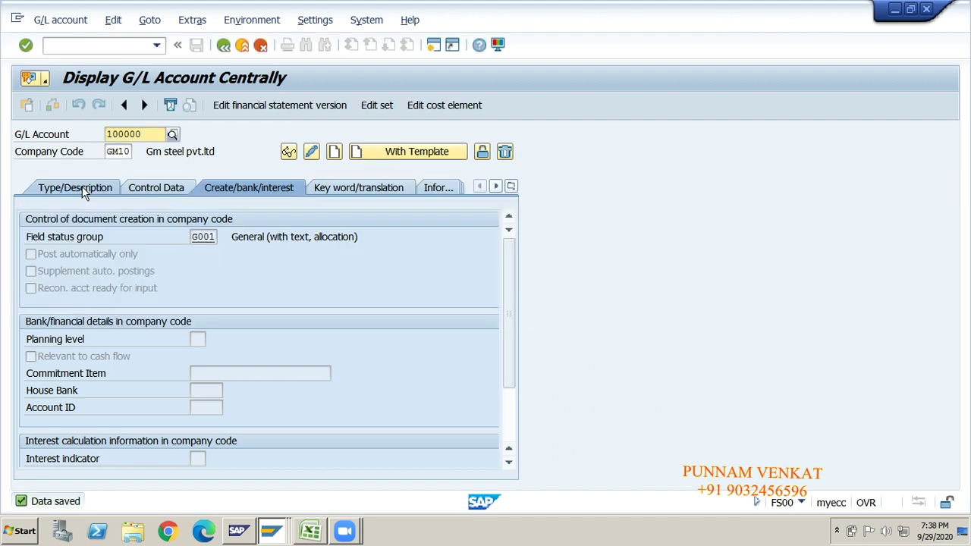
- Review account 100000's control data, creation/bank/interest settings and type/description data
click(140, 190)
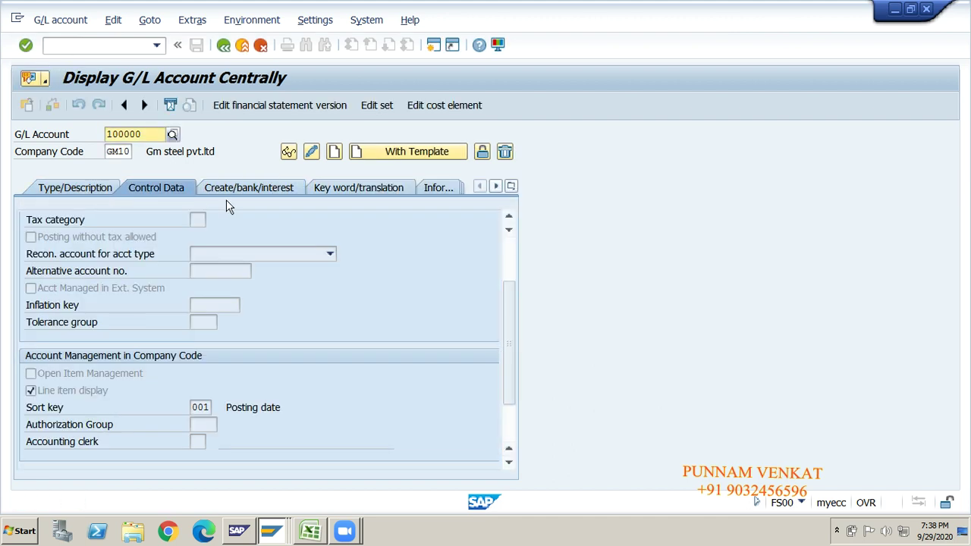
click(226, 189)
click(159, 190)
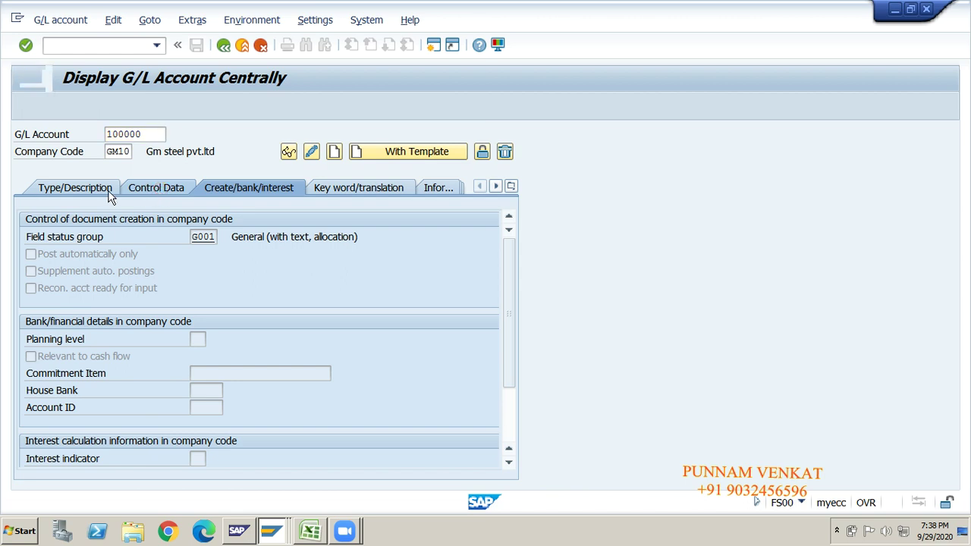
click(105, 189)
- Switch to the Excel list, fill the capital account's name cell with yellow, and check the account group given for Cash Account
key(alt+Tab)
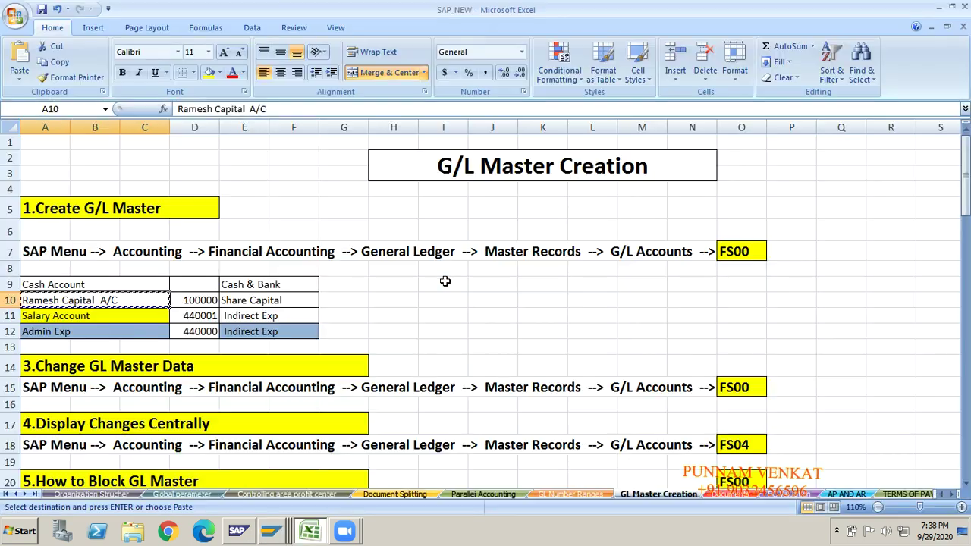
click(209, 72)
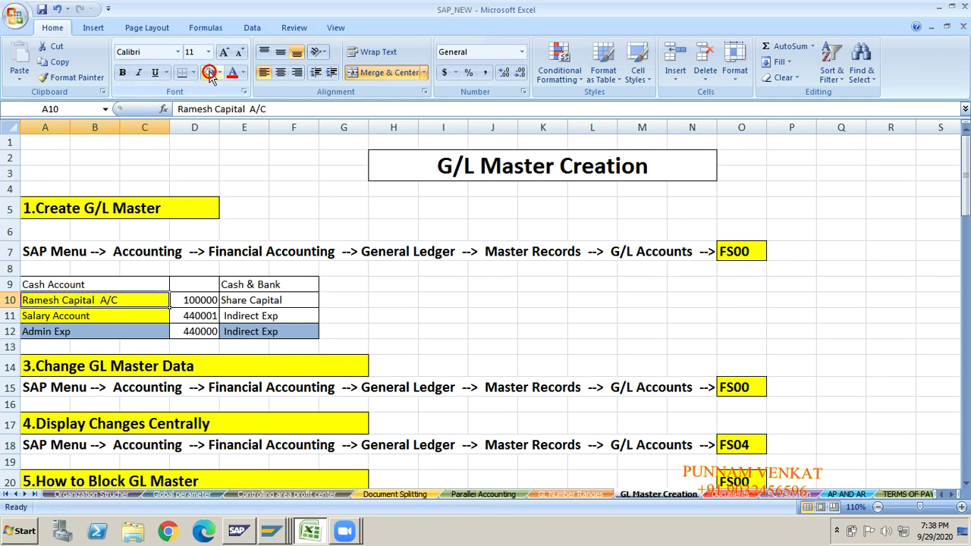
click(55, 287)
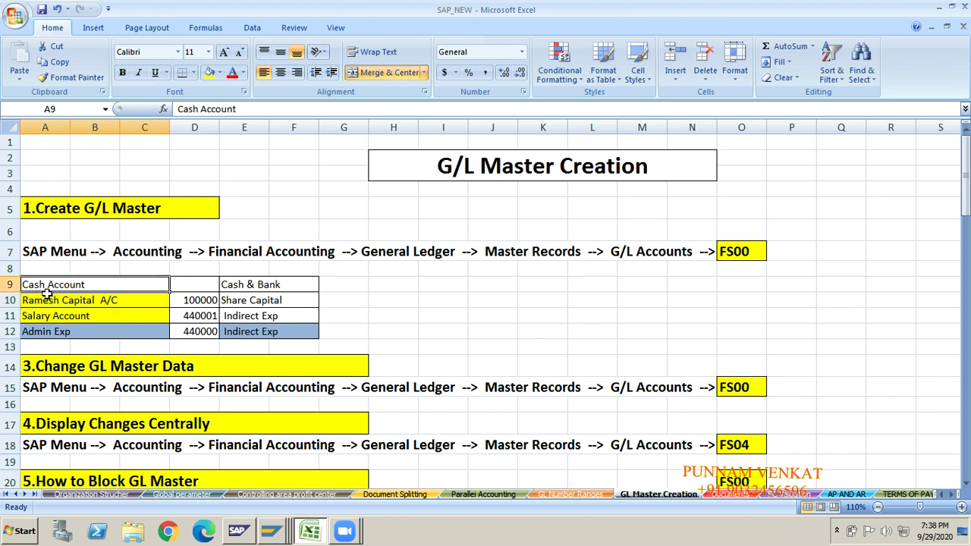
click(251, 299)
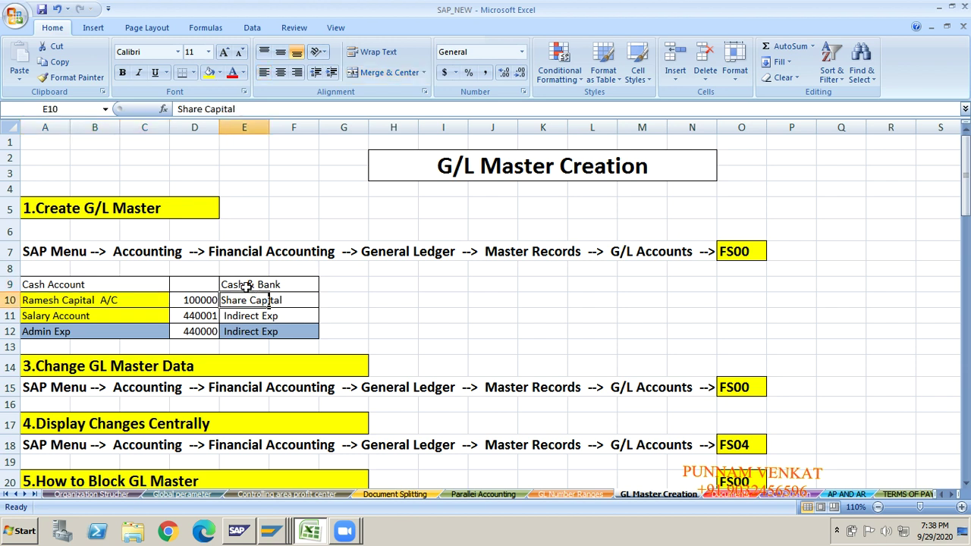
click(247, 286)
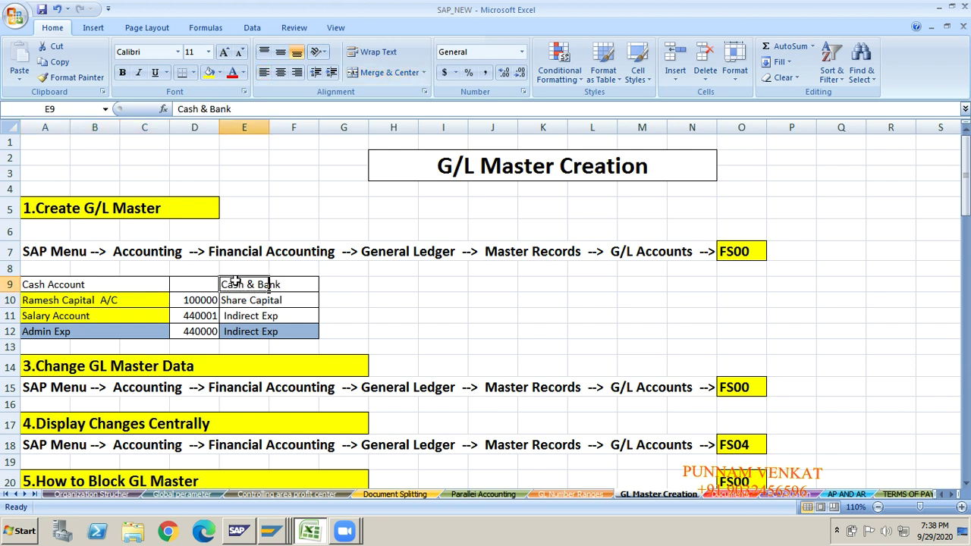
- In the SAP session showing the G/L account groups, leave the transaction and return to the Easy Access screen
key(alt+Tab)
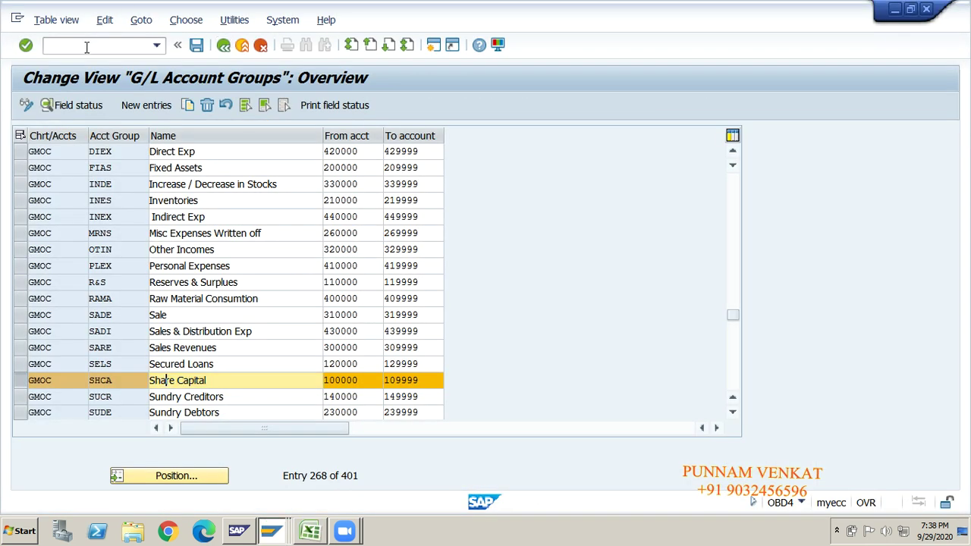
click(87, 47)
text(/N)
key(Return)
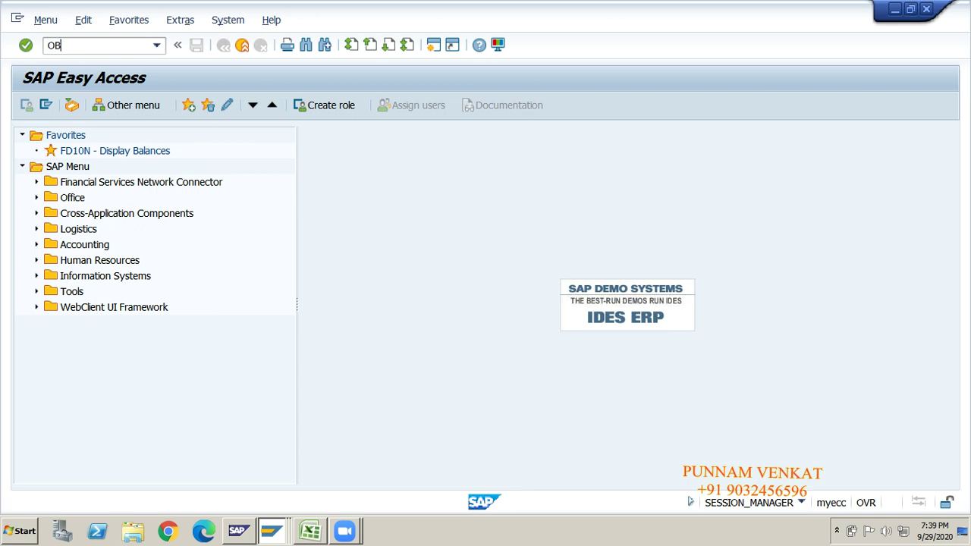
- In the Excel workbook's Global perameter sheet, locate the Define Account Group section and its transaction code
key(alt+Tab)
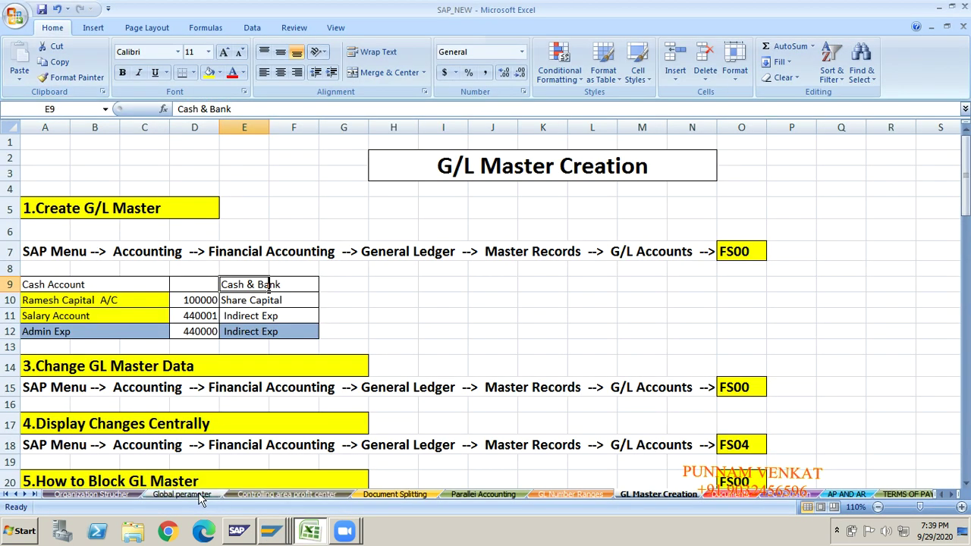
click(195, 495)
click(24, 339)
key(Up)
key(Up)
key(Up)
key(Up)
key(Up)
key(Up)
key(Up)
key(Up)
key(Up)
key(Up)
key(Up)
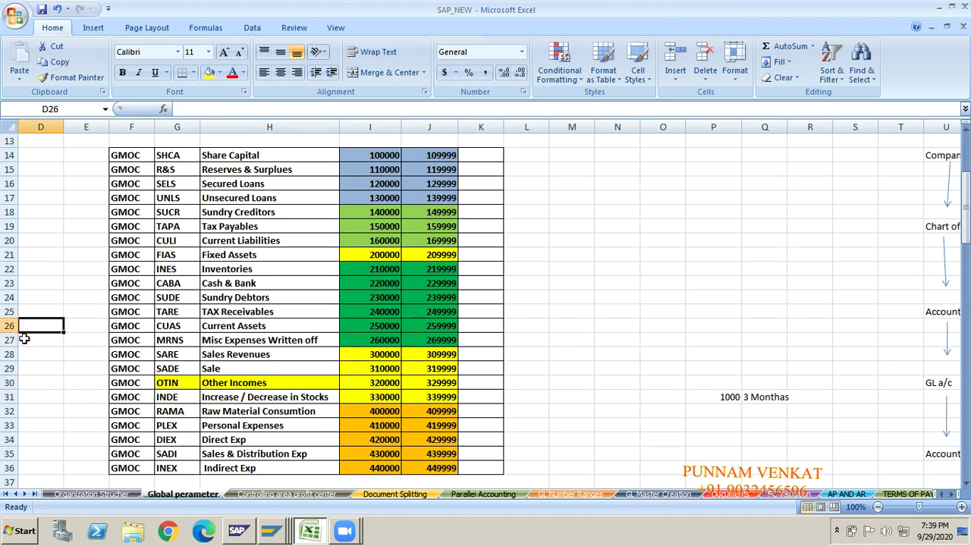
key(Up)
key(Up)
key(Up)
key(Up)
key(Up)
key(Up)
key(Up)
key(Up)
key(Up)
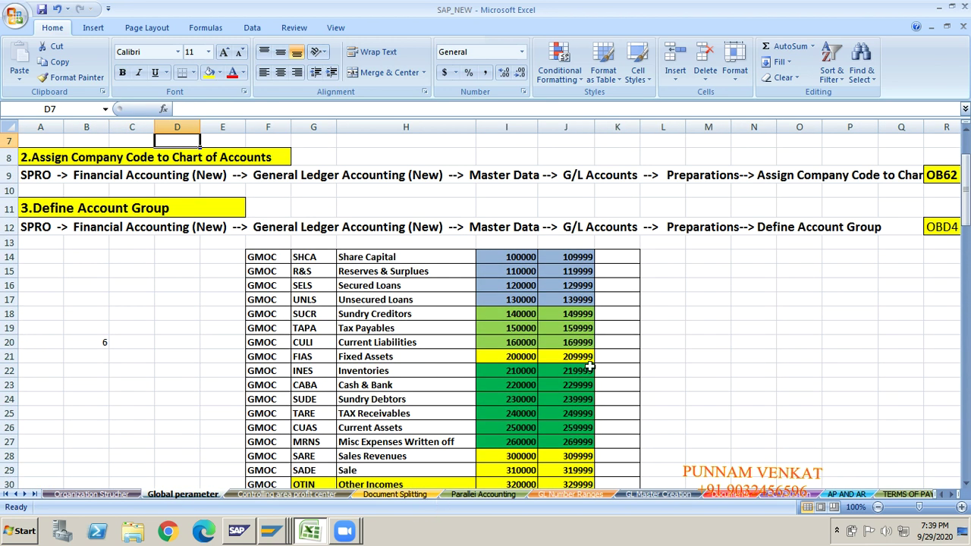
click(781, 271)
key(Right)
key(Right)
key(Right)
key(Right)
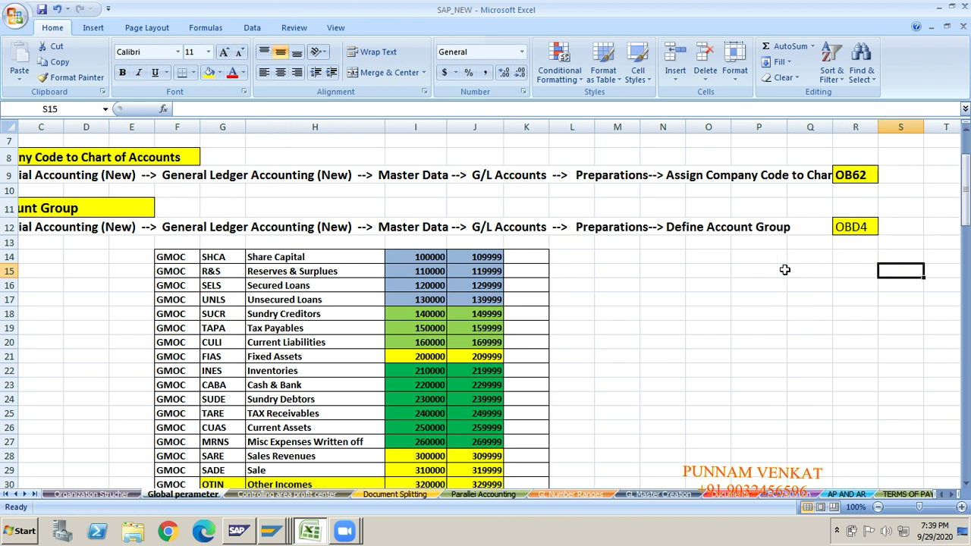
- Copy the transaction code OBD4 from the Define Account Group path row
click(858, 232)
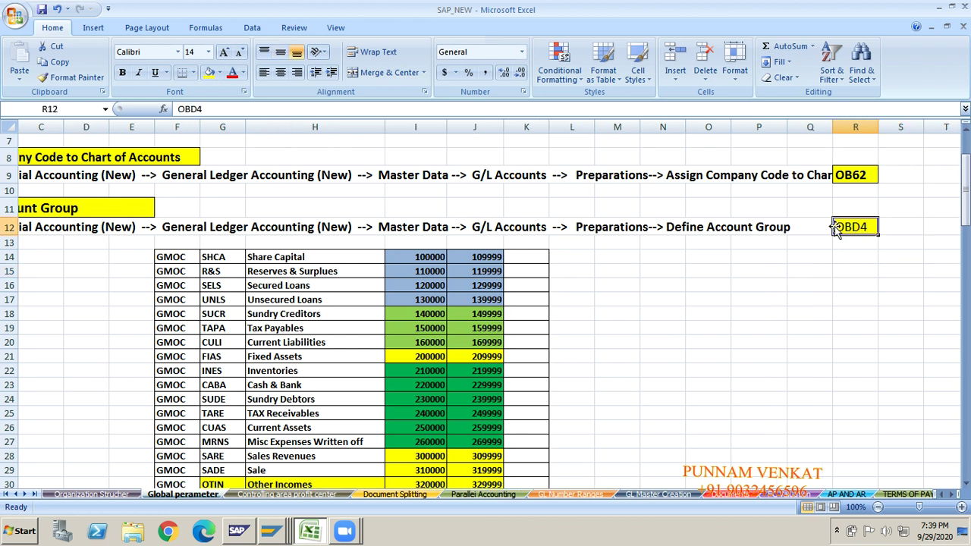
click(9, 227)
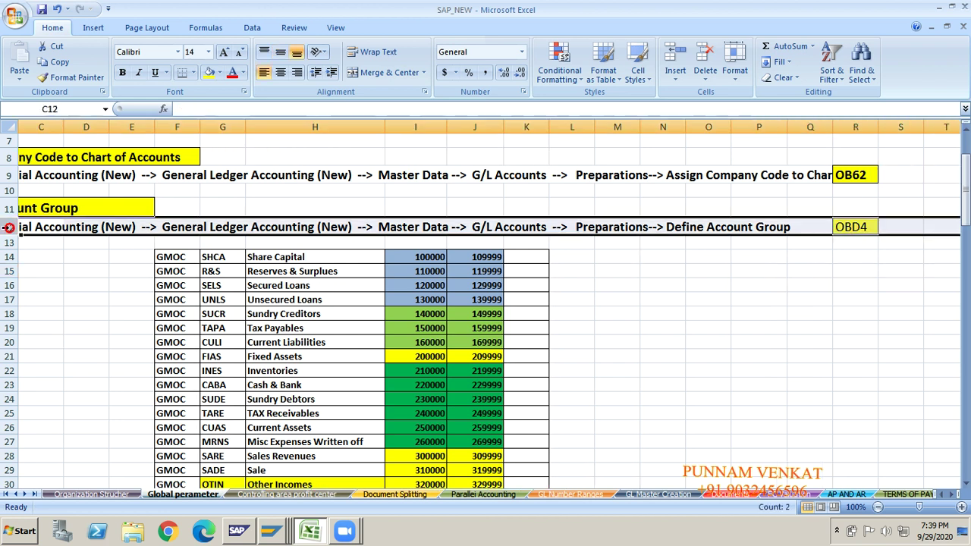
click(48, 249)
key(Left)
key(Left)
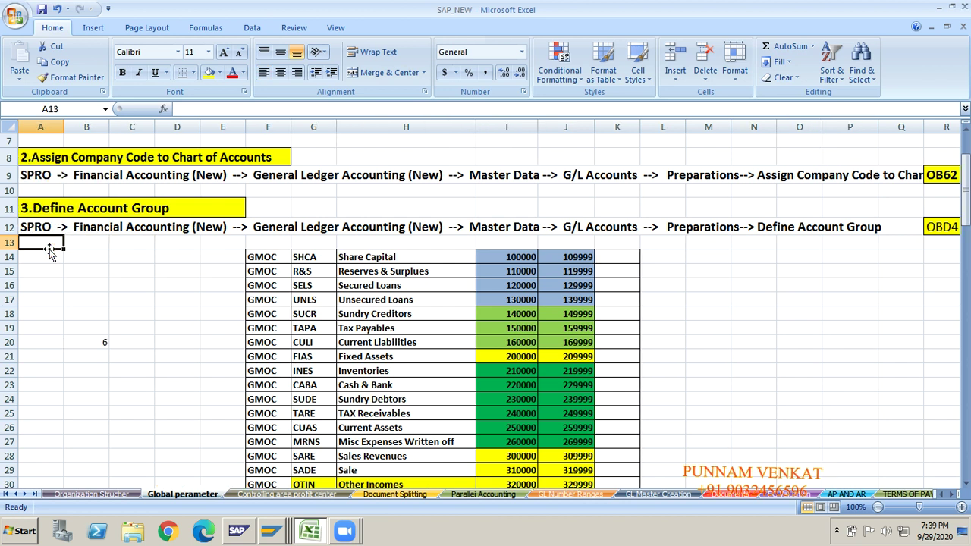
click(5, 227)
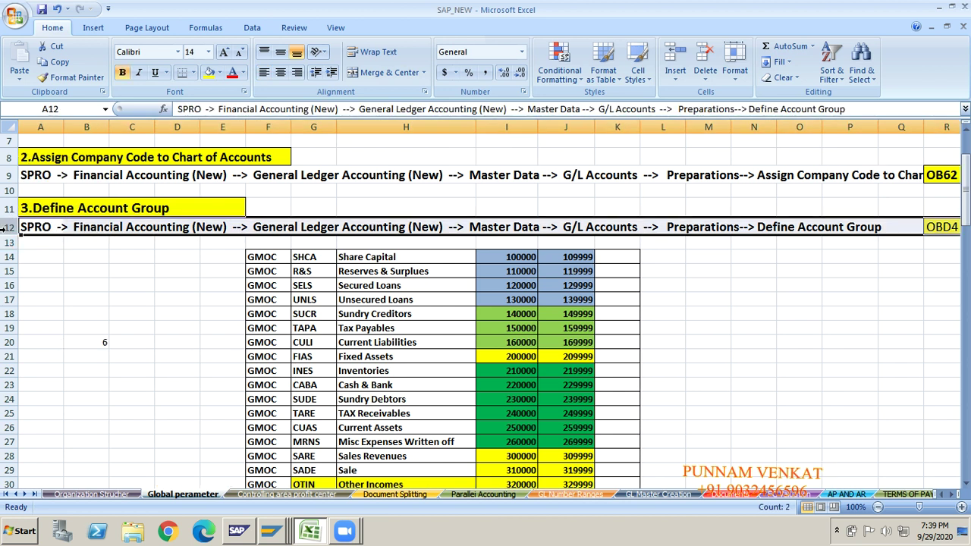
click(949, 224)
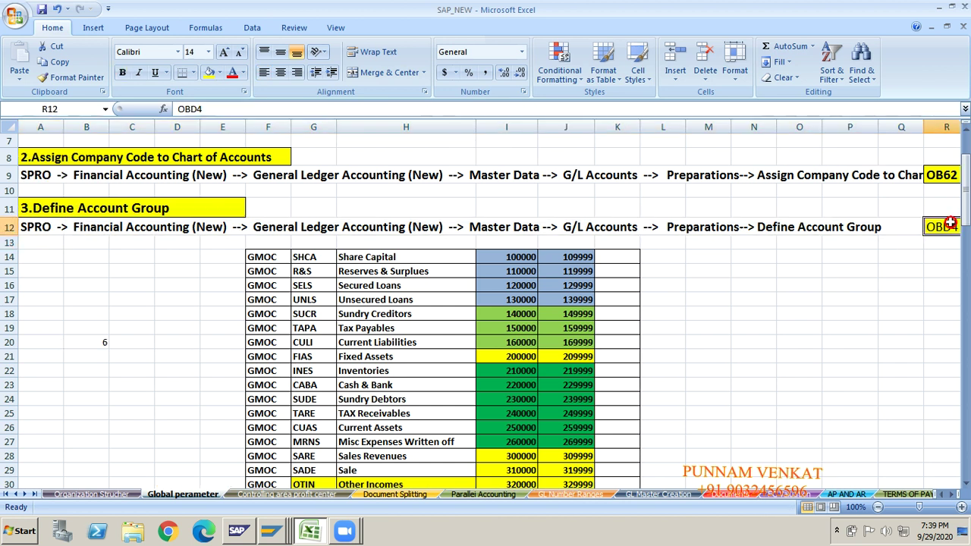
key(ctrl+c)
- Switch to SAP and run transaction OBD4 to open the G/L account groups
key(alt+Tab)
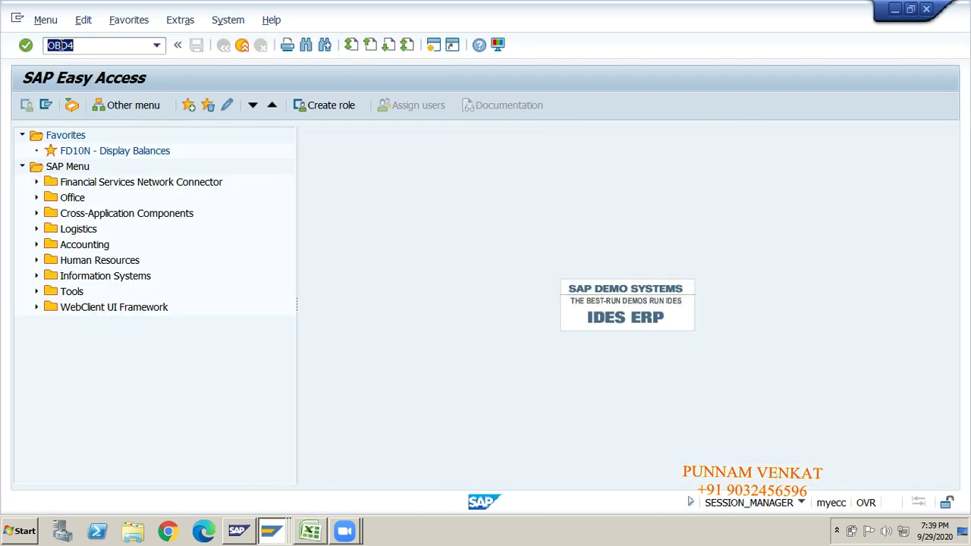
click(91, 43)
key(Return)
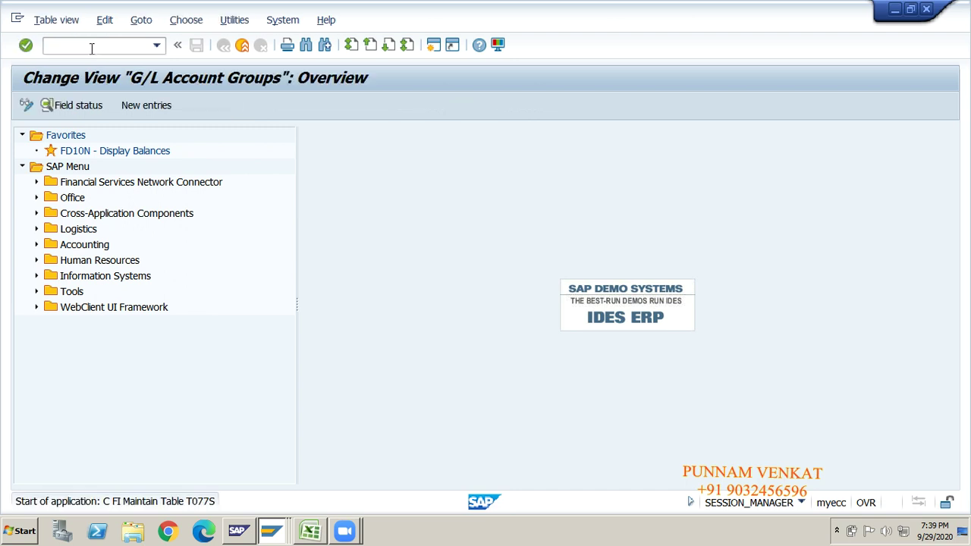
- Position the account group list at chart of accounts GMOC and select the Cash & Bank group to read its number range
click(160, 476)
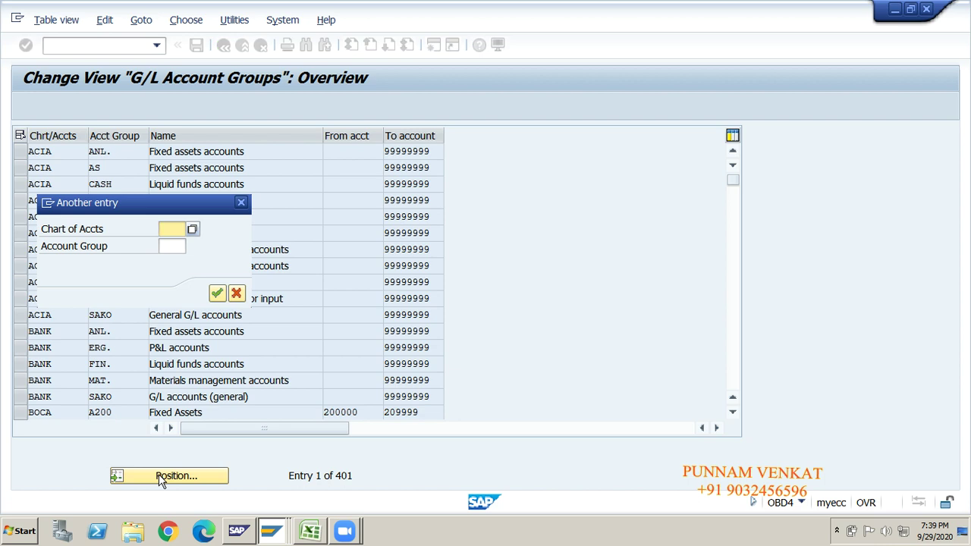
text(GMOC)
key(Return)
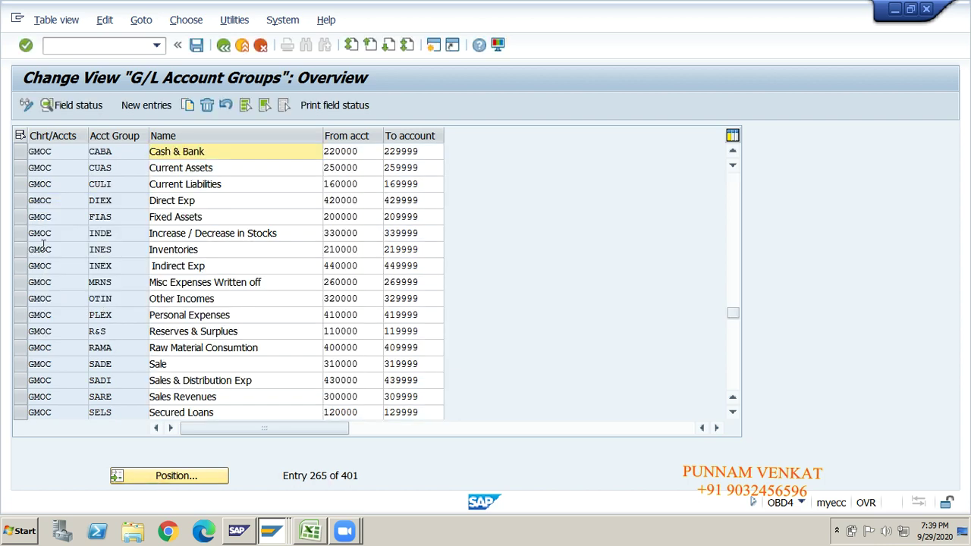
click(20, 152)
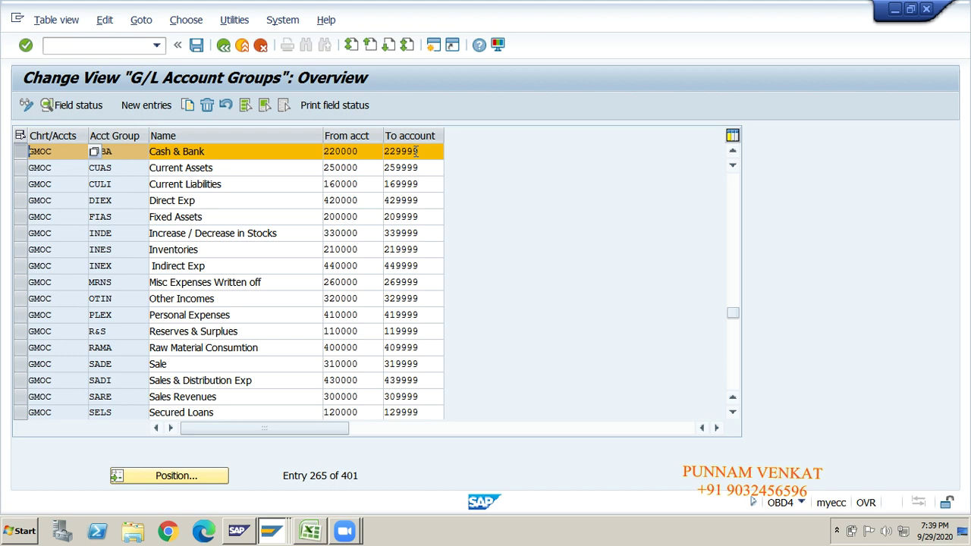
- In Excel's GL Master Creation sheet, enter 220000 as the account number for Cash Account
key(alt+Tab)
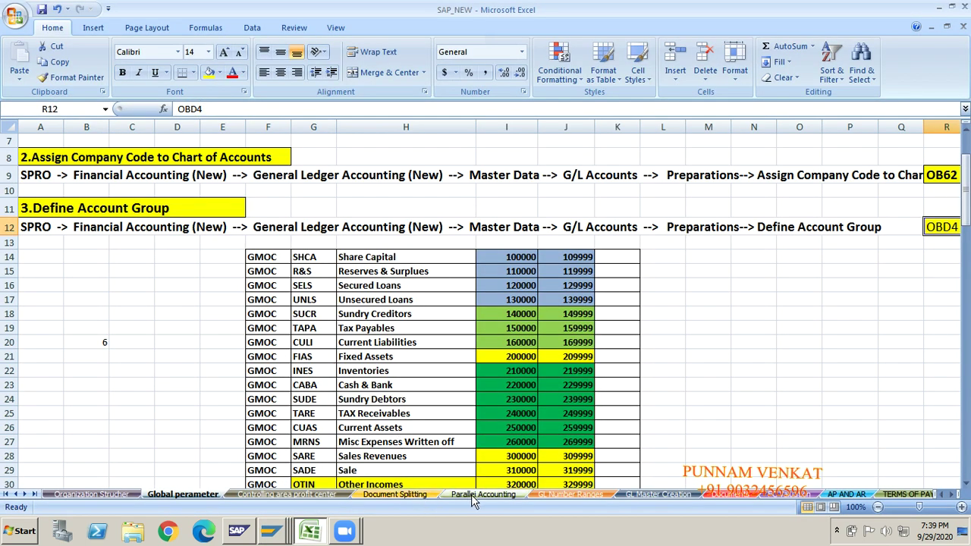
click(637, 494)
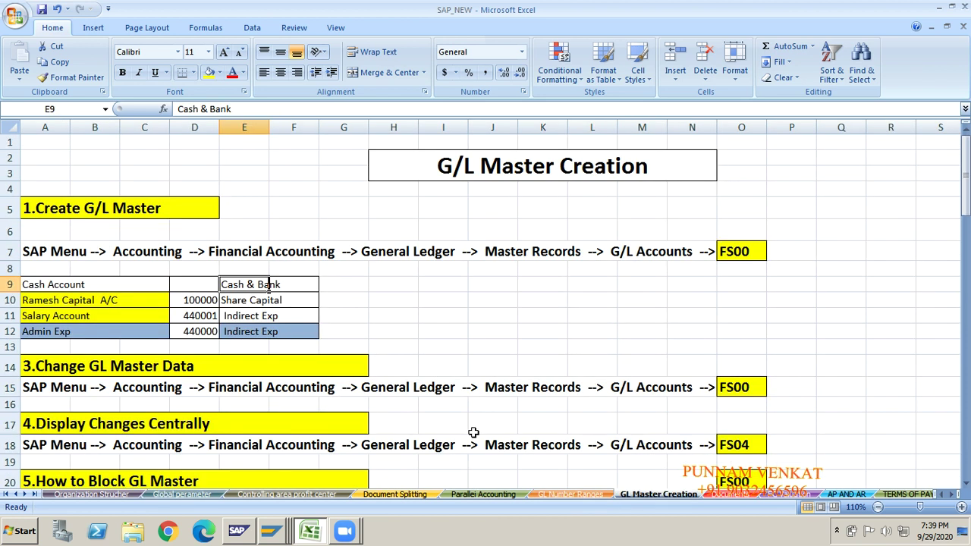
click(192, 285)
key(Delete)
text(22)
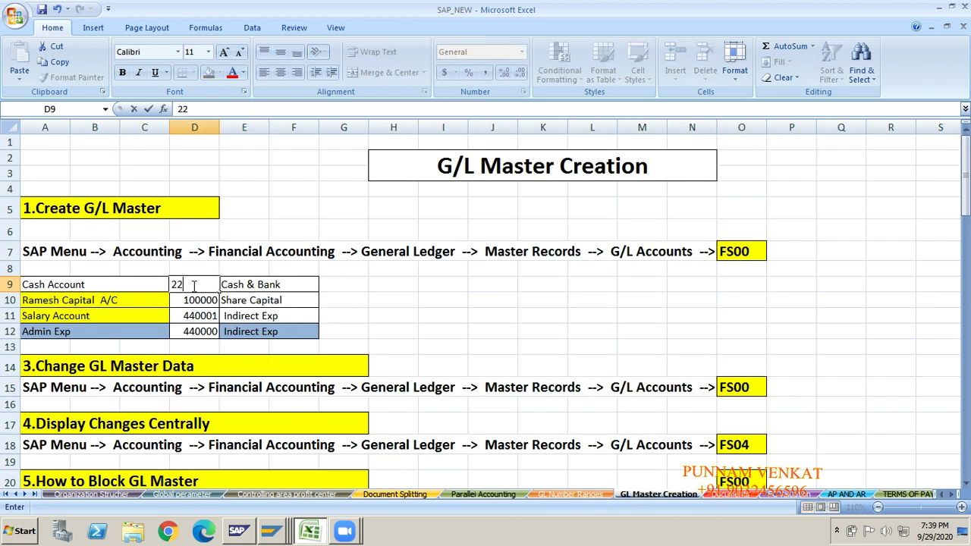
text(0000)
key(Return)
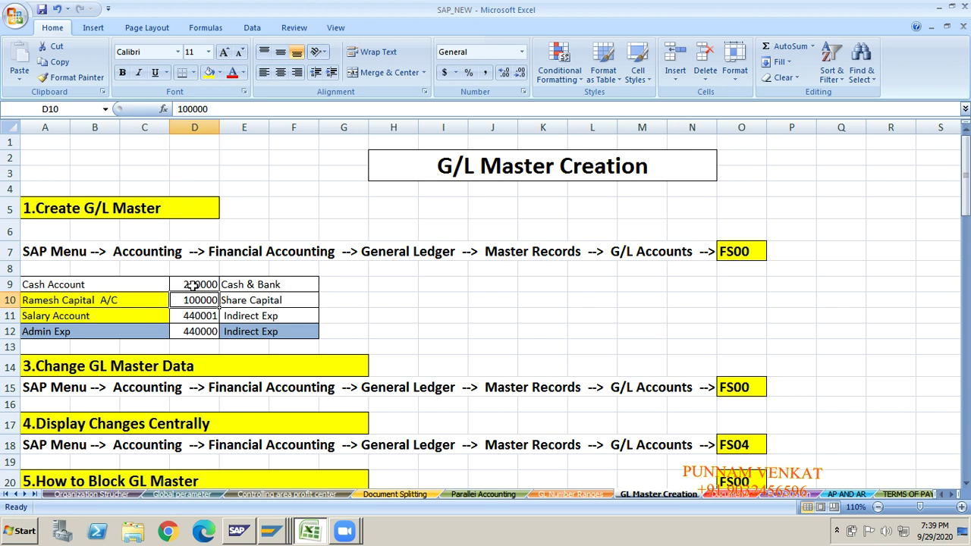
click(193, 286)
- Switch to the SAP session displaying account 100000, return to Easy Access, and collapse the Accounting folder
key(alt+Tab)
key(Tab)
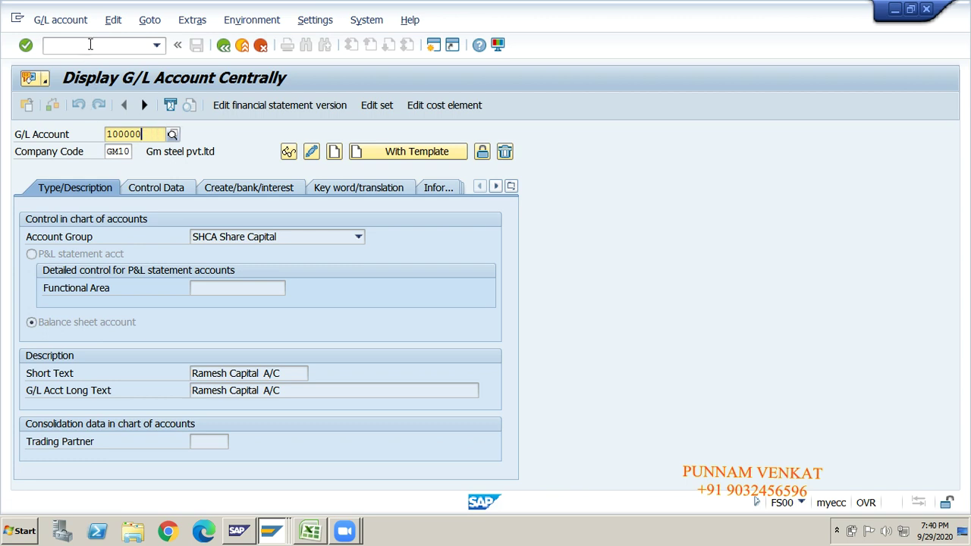
click(90, 46)
text(/N)
key(Return)
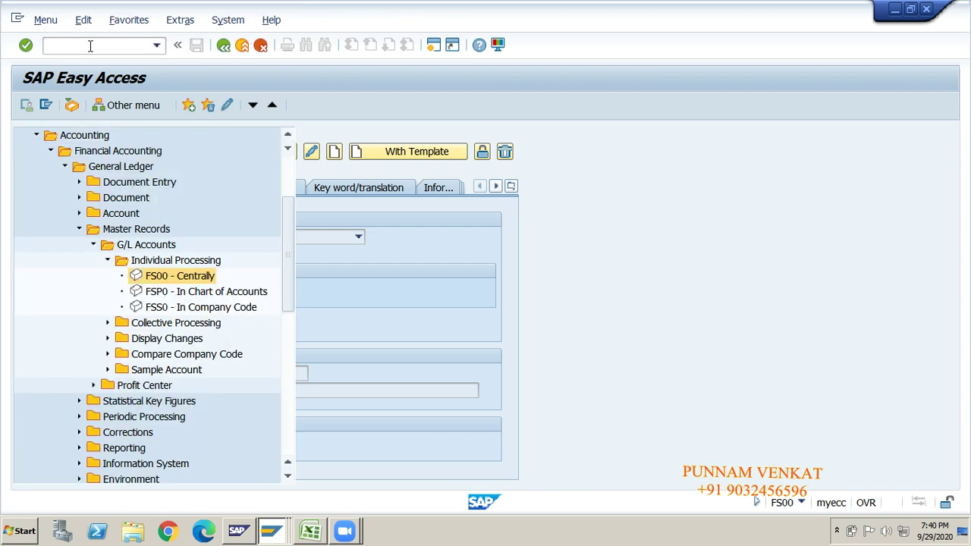
click(51, 151)
click(36, 198)
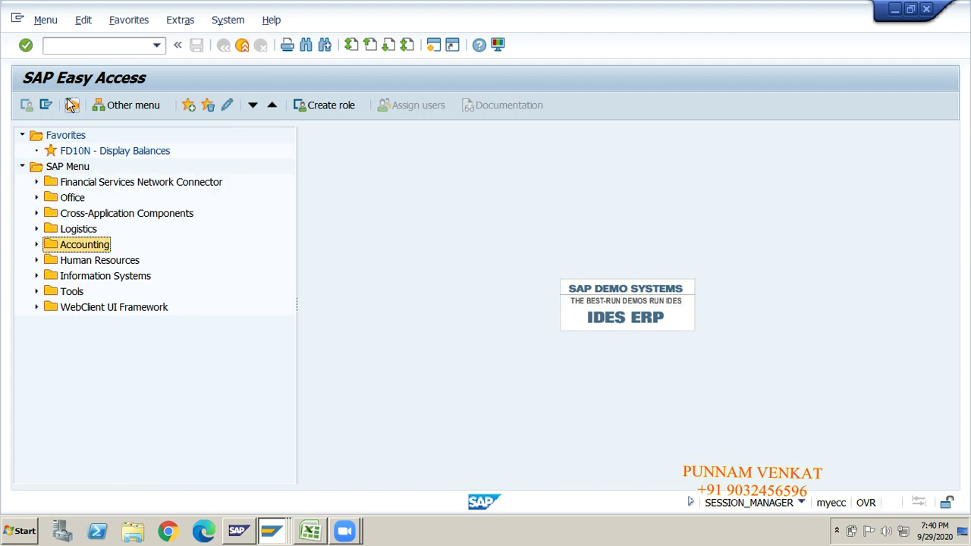
- Run transaction FS00 to open central G/L account editing
click(81, 45)
text(FS00)
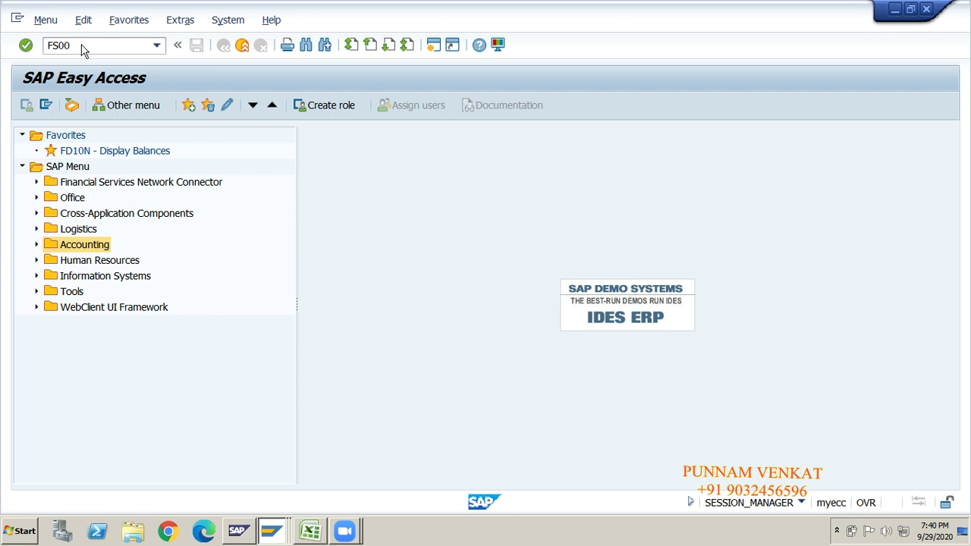
key(Return)
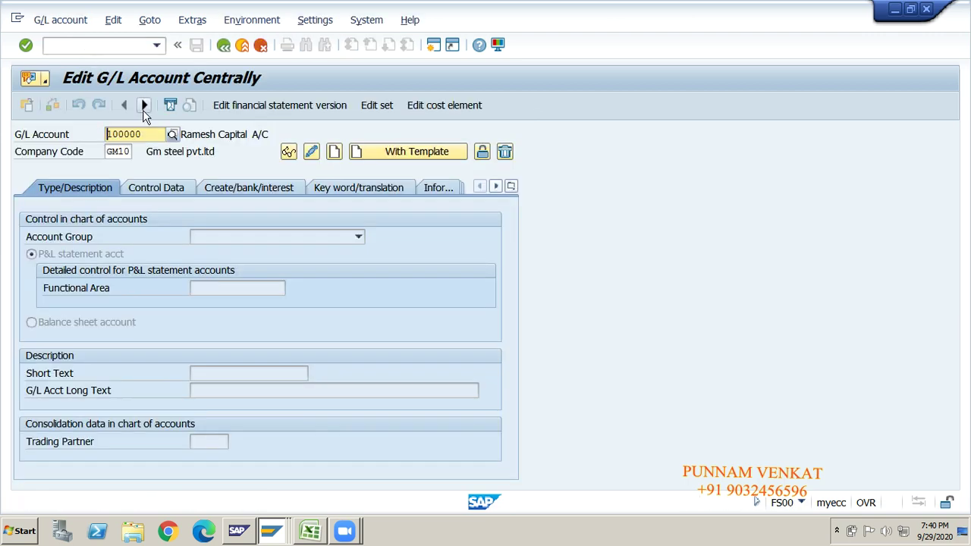
- Replace the G/L account number with 220000 for company code GM10
click(149, 136)
key(BackSpace)
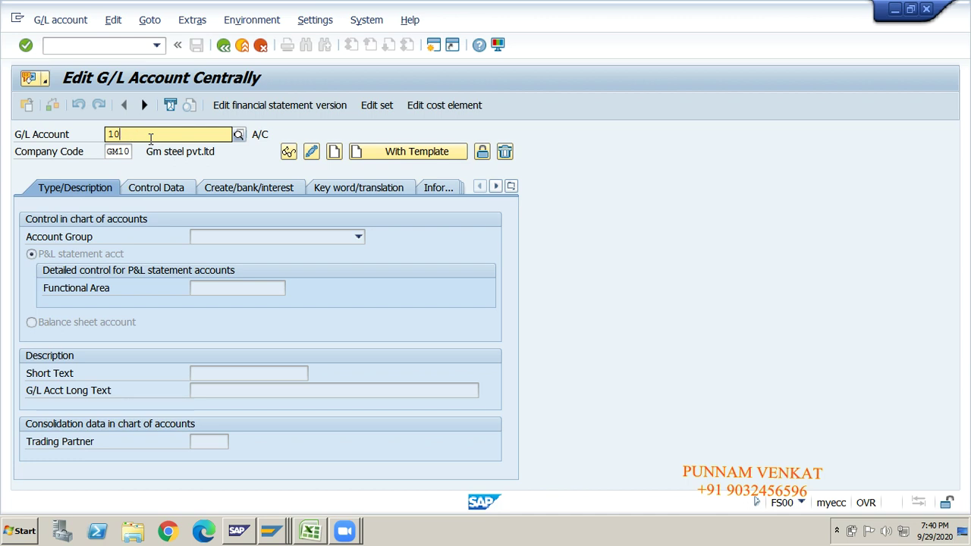
key(BackSpace)
key(BackSpace)
text(220000)
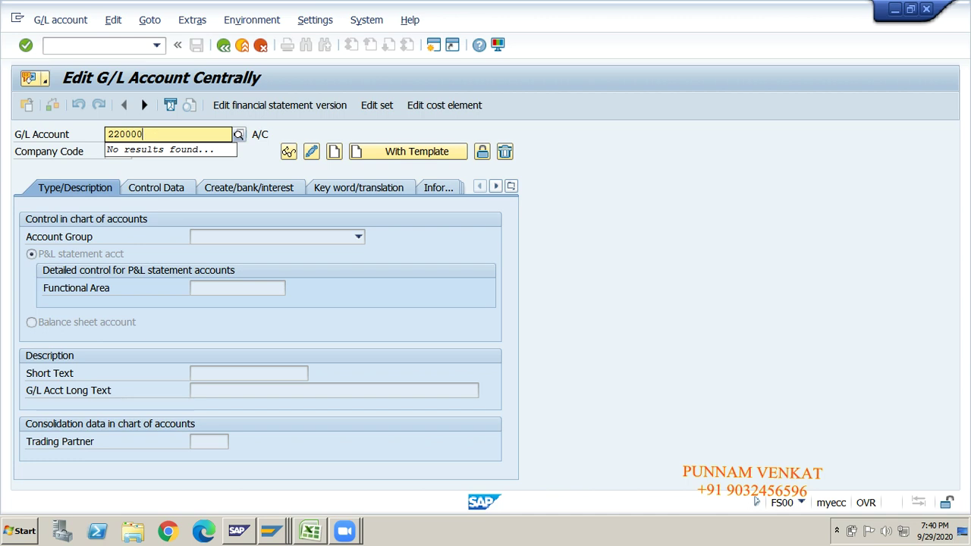
key(Return)
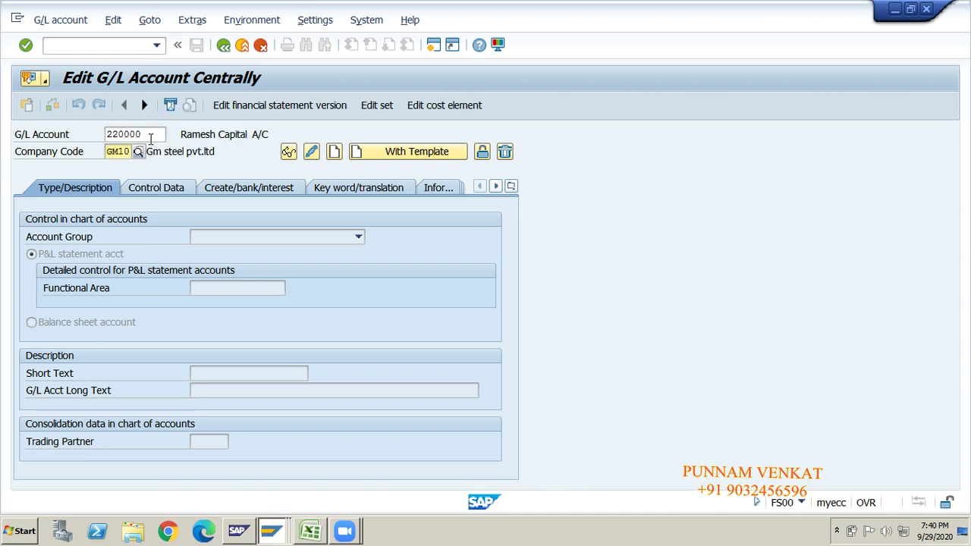
- Start creating G/L account 220000 with account group CABA Cash & Bank as a balance sheet account
click(332, 157)
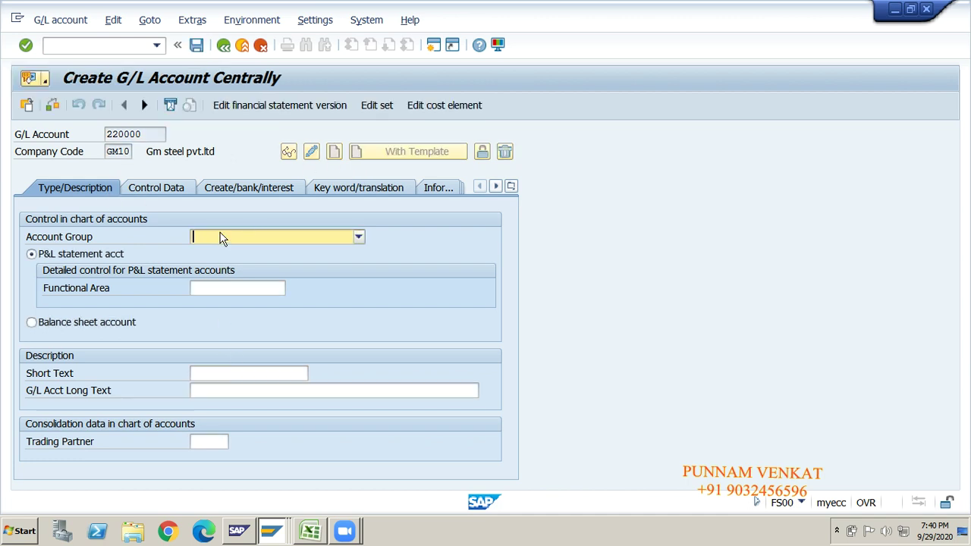
click(220, 238)
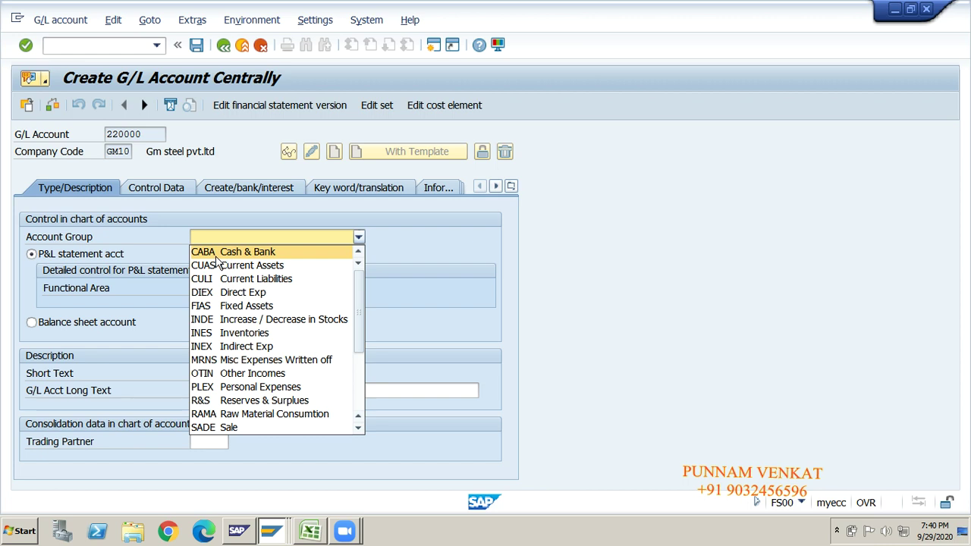
click(216, 252)
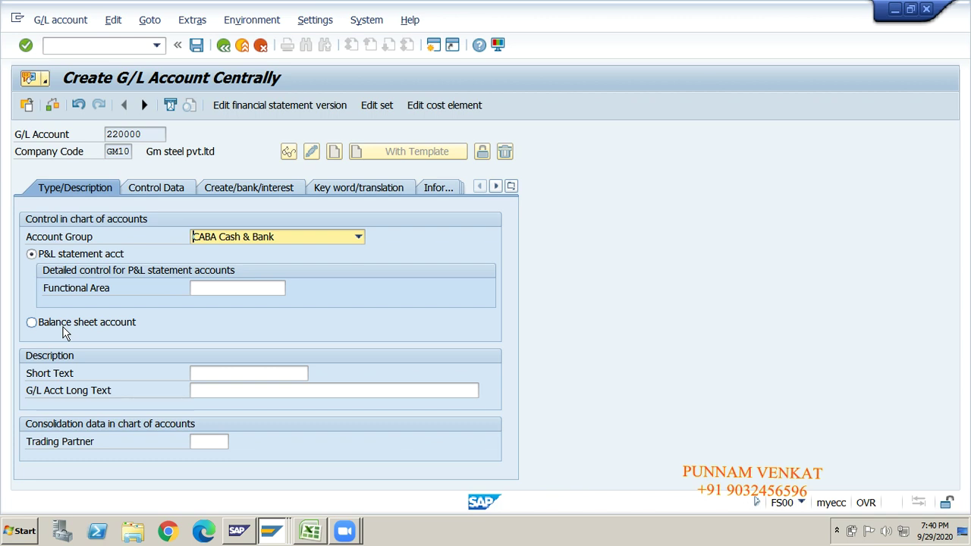
click(53, 328)
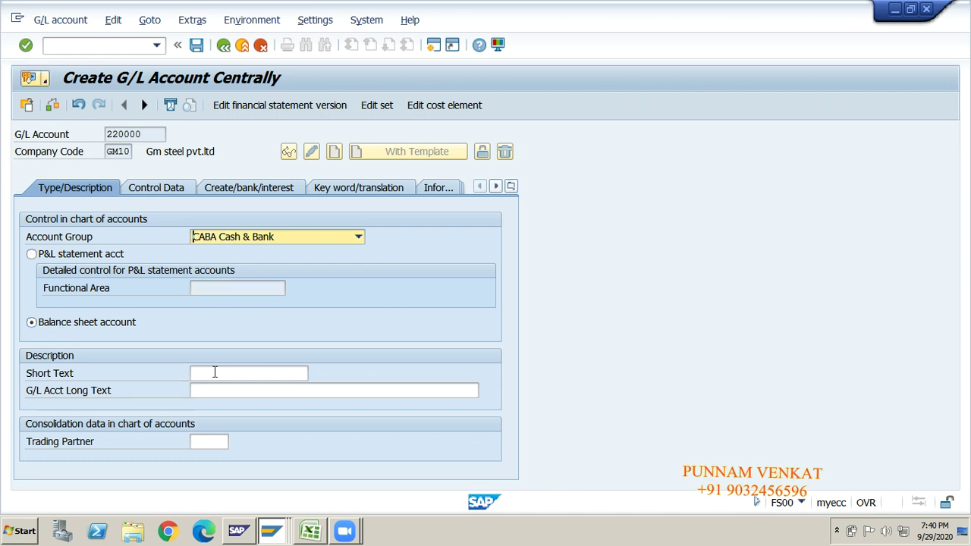
- Copy the name Cash Account from the Excel list into the account's short text and long text in SAP
click(209, 372)
key(alt+Tab)
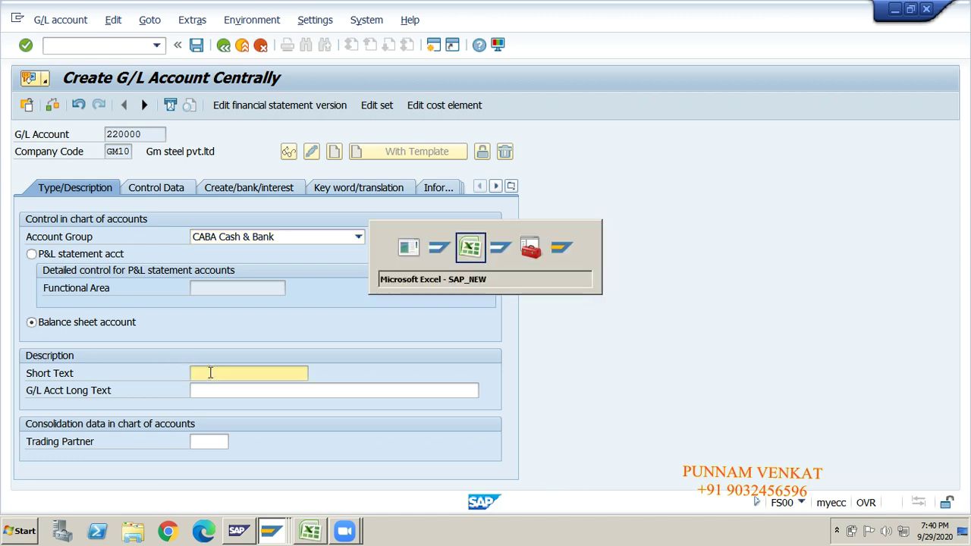
click(66, 284)
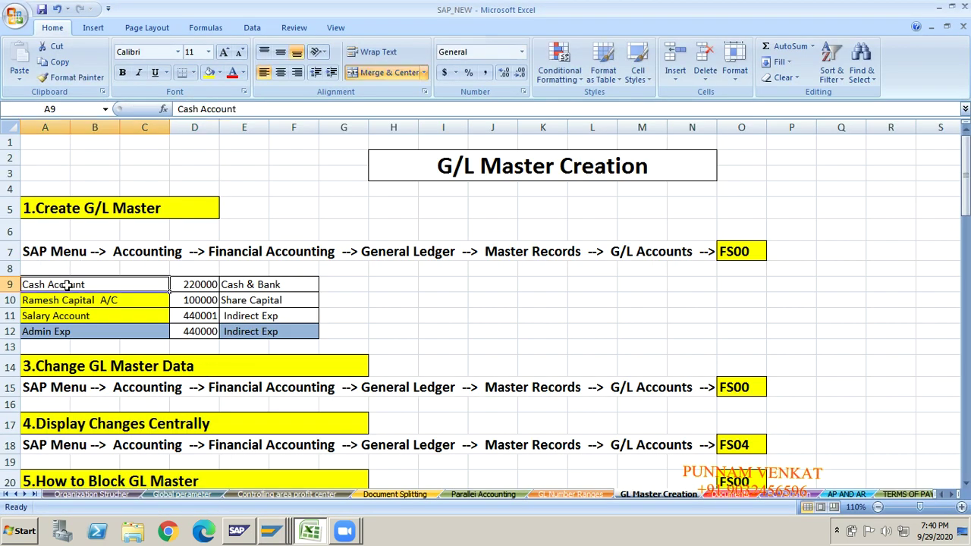
key(ctrl+c)
key(alt+Tab)
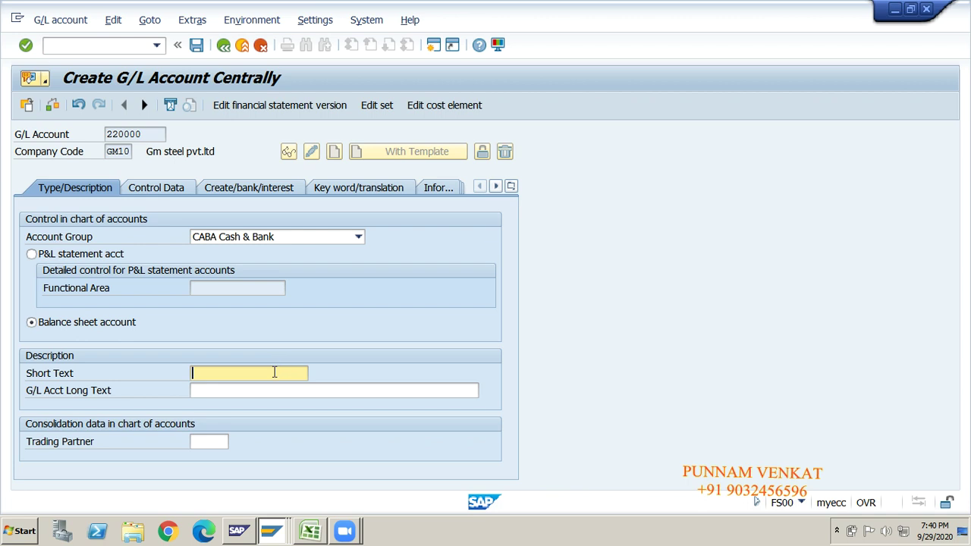
key(ctrl+v)
key(Tab)
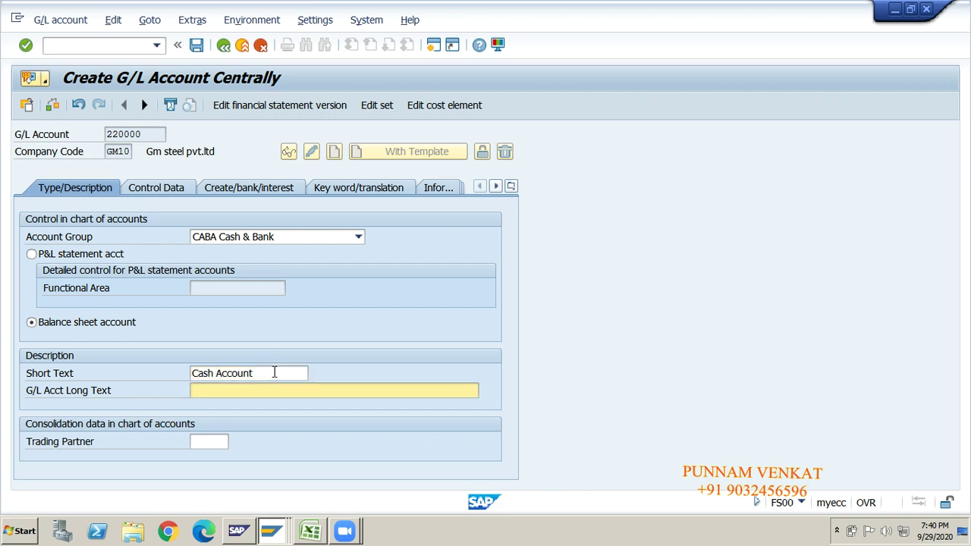
key(ctrl+v)
- In the control data, enable line item display and set the sort key to 001 Posting date
click(154, 191)
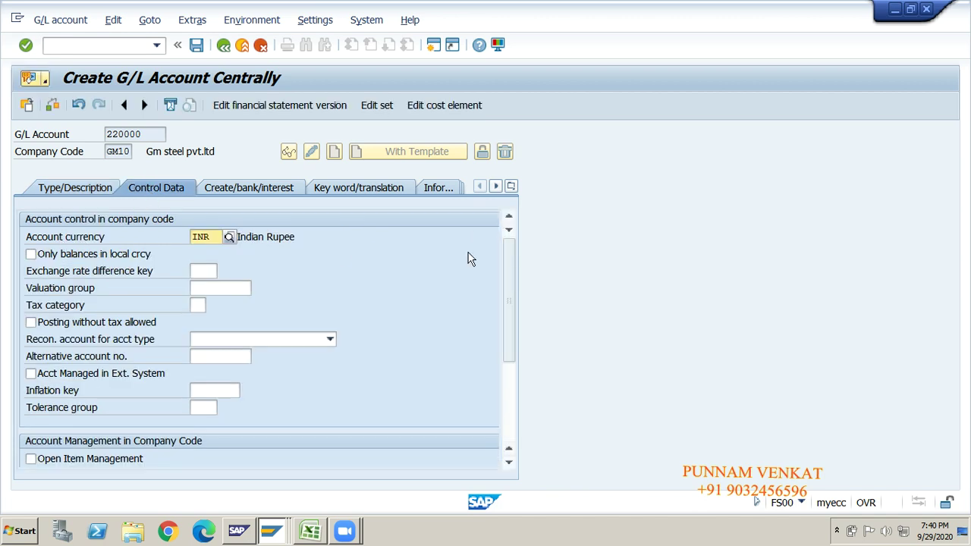
drag(508, 271, 509, 324)
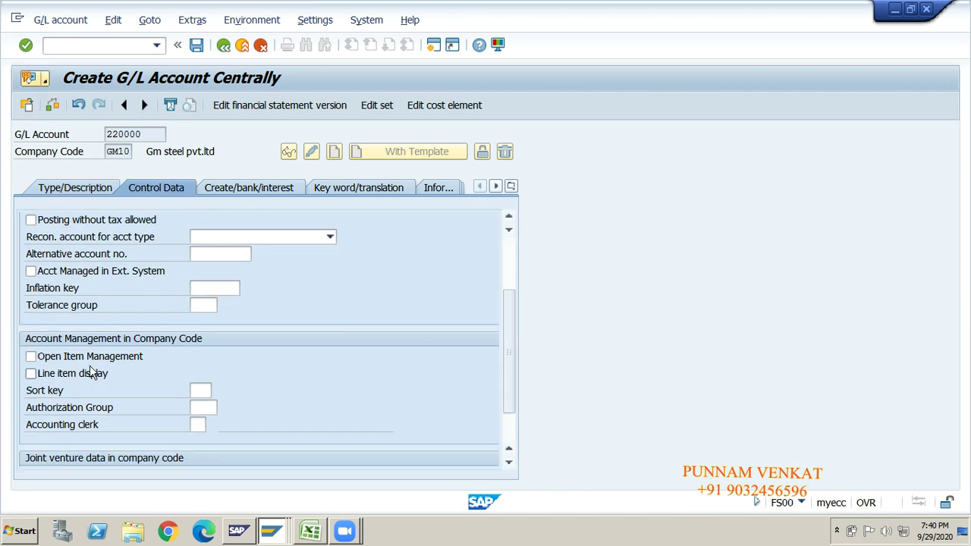
click(65, 373)
click(201, 389)
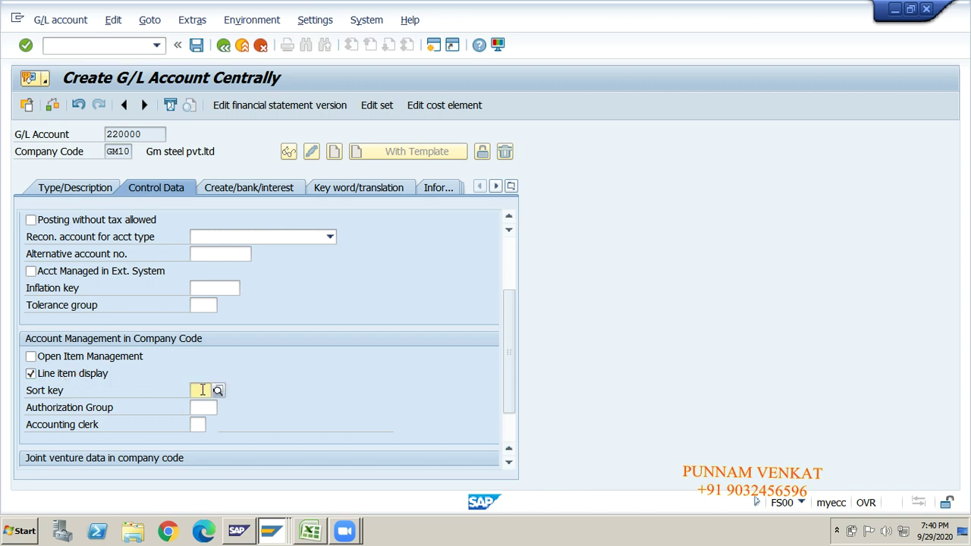
text(001)
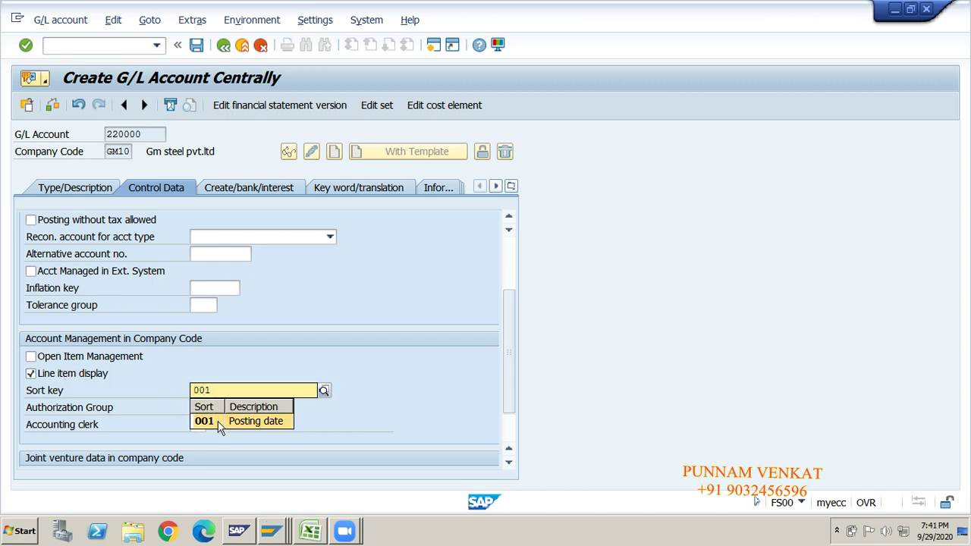
click(220, 419)
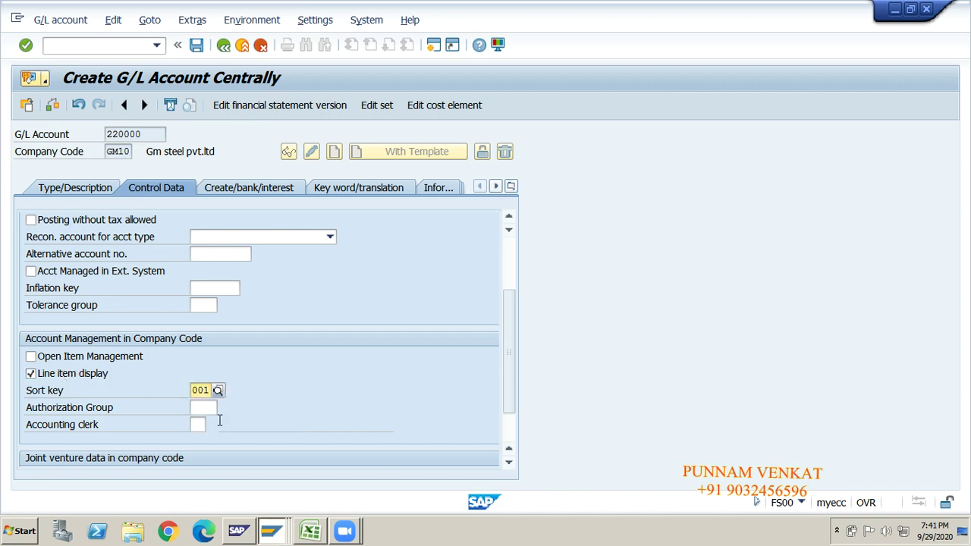
- Set the field status group to G001 and mark the account as relevant to cash flow
click(246, 191)
text(G)
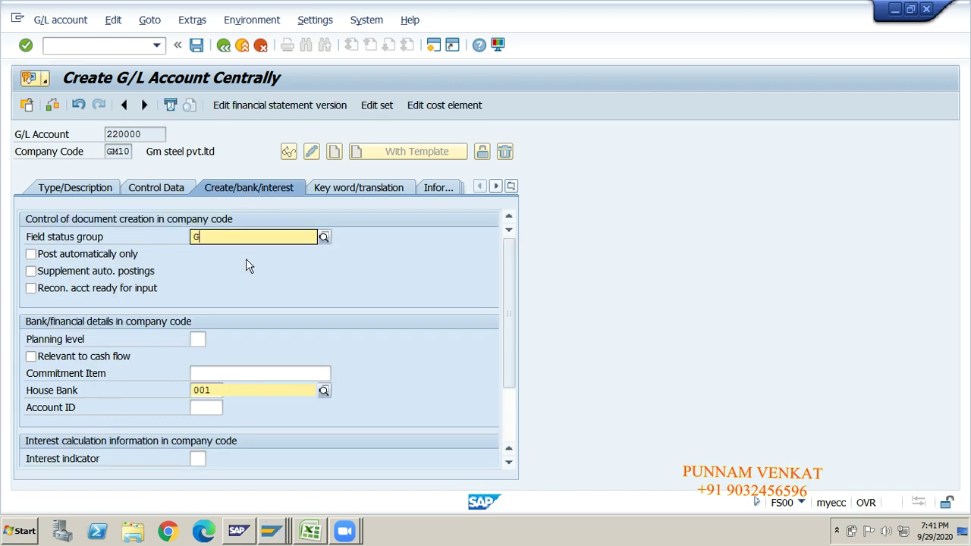
text(001)
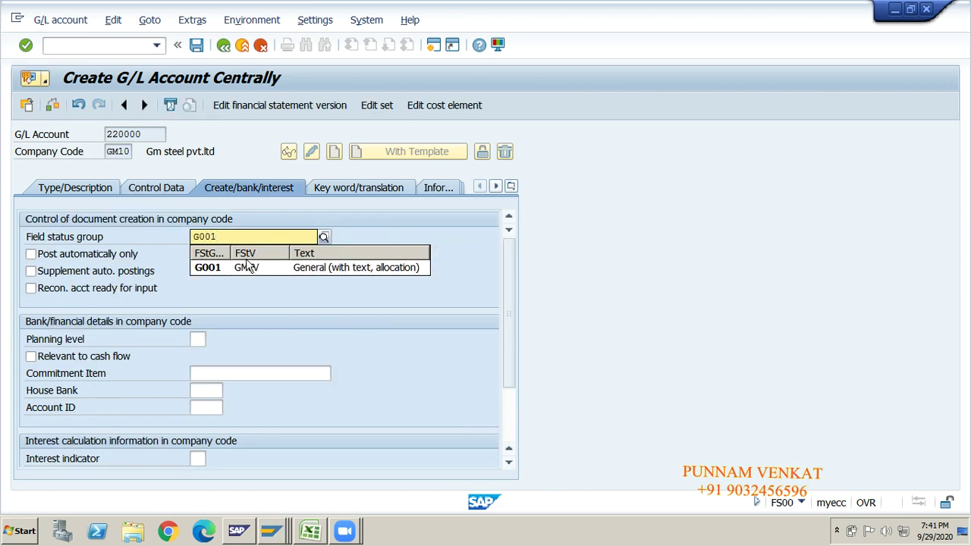
click(233, 265)
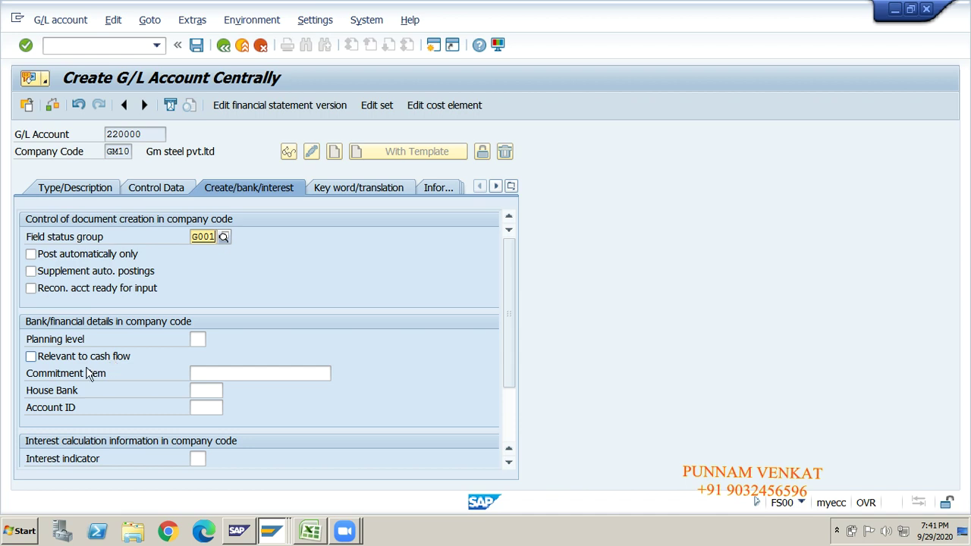
click(31, 356)
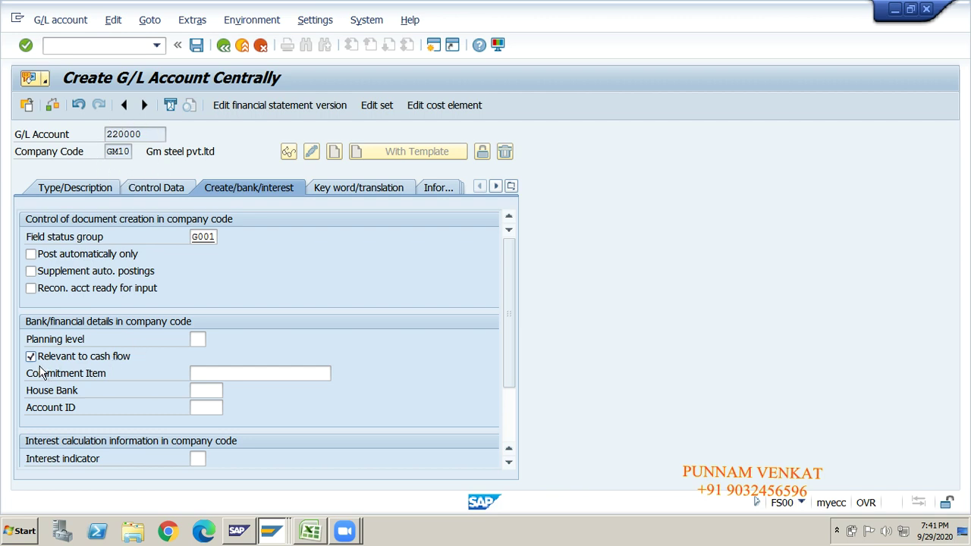
- Recheck the description, control and bank settings, and save G/L account 220000 despite the local currency warning
click(67, 186)
click(151, 187)
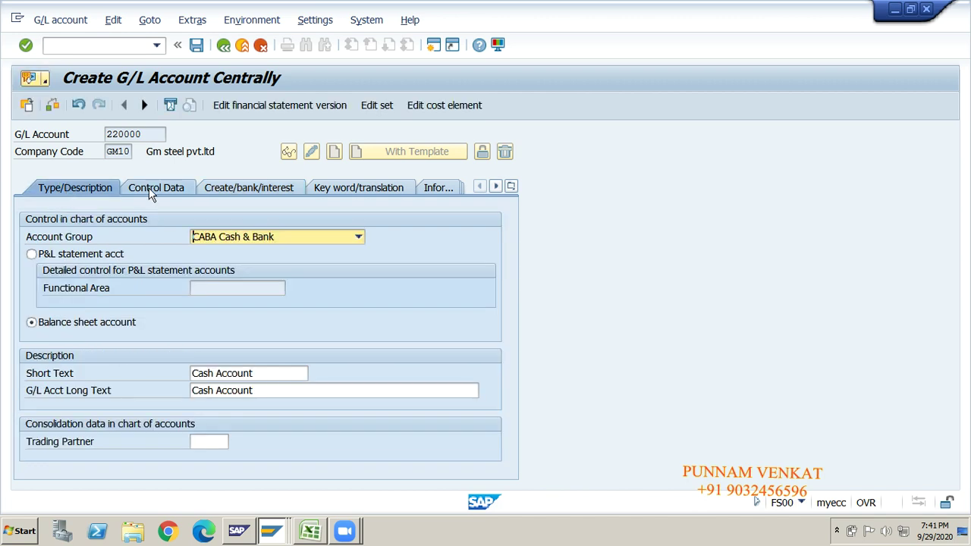
click(239, 190)
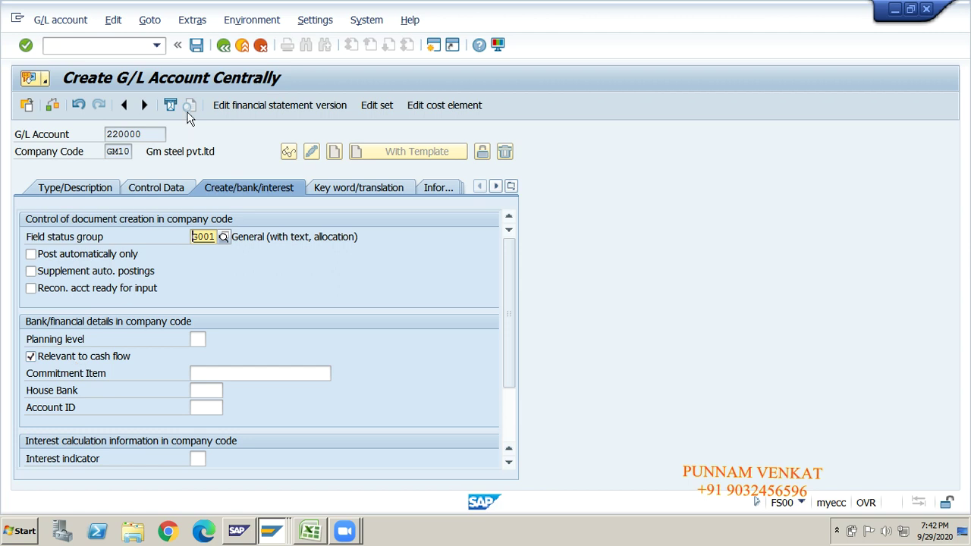
click(195, 45)
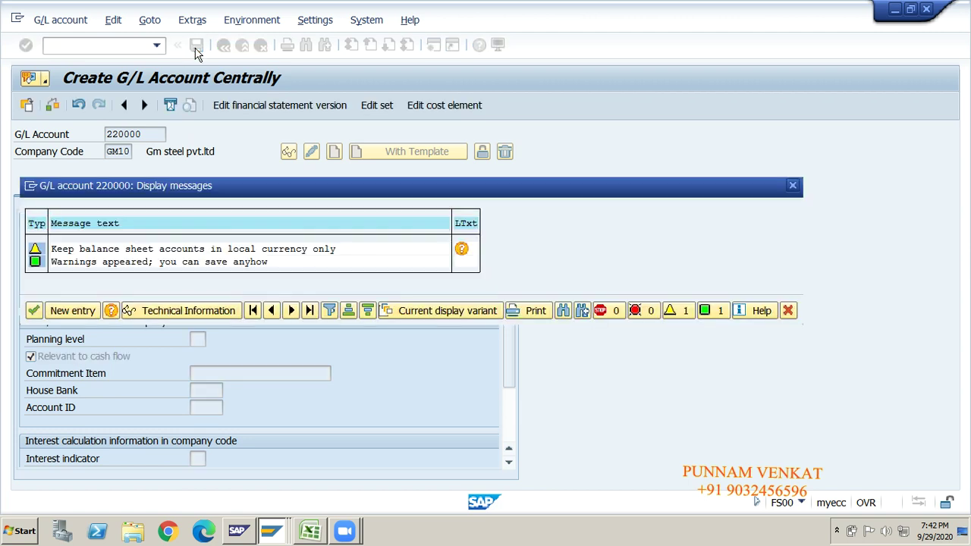
click(33, 310)
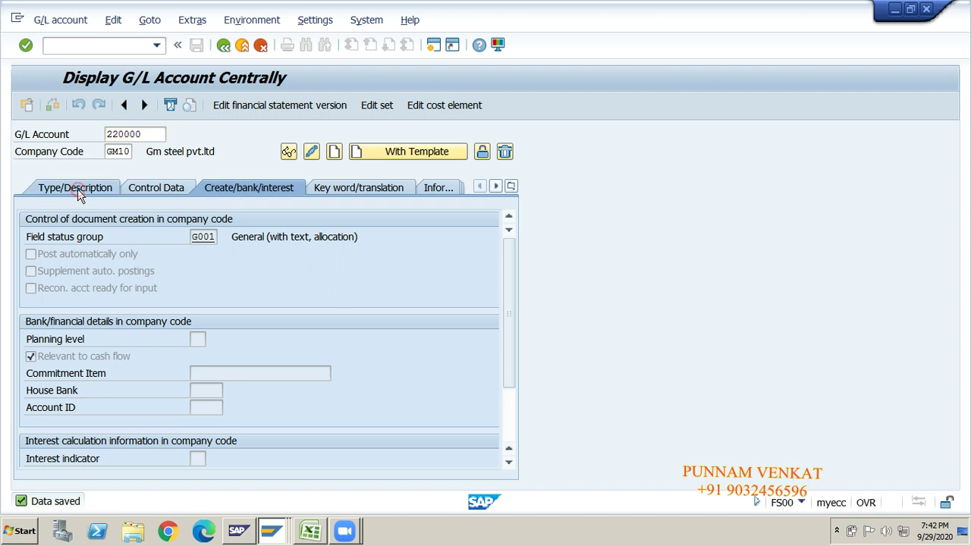
- Review the saved account's description, control and bank data, and return to SAP Easy Access
click(79, 189)
click(148, 190)
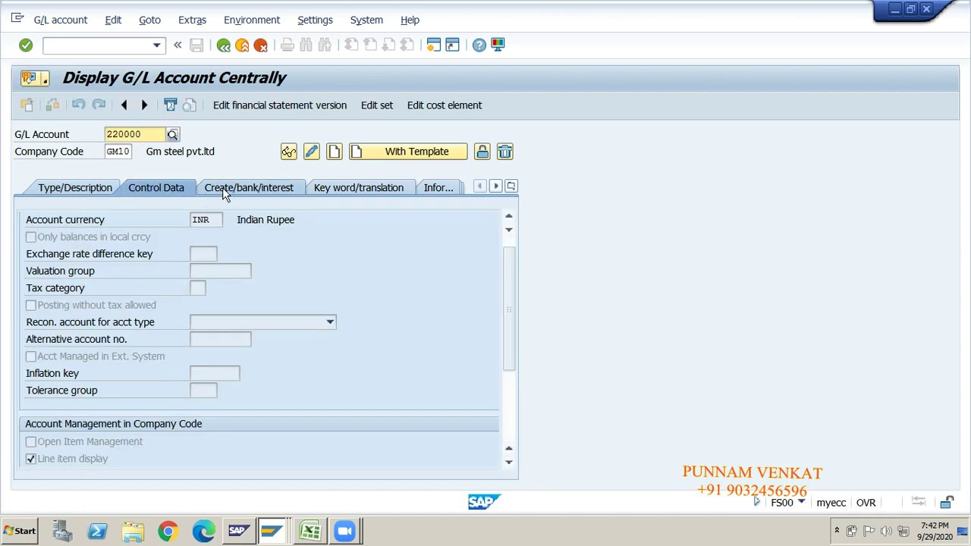
click(230, 189)
click(161, 190)
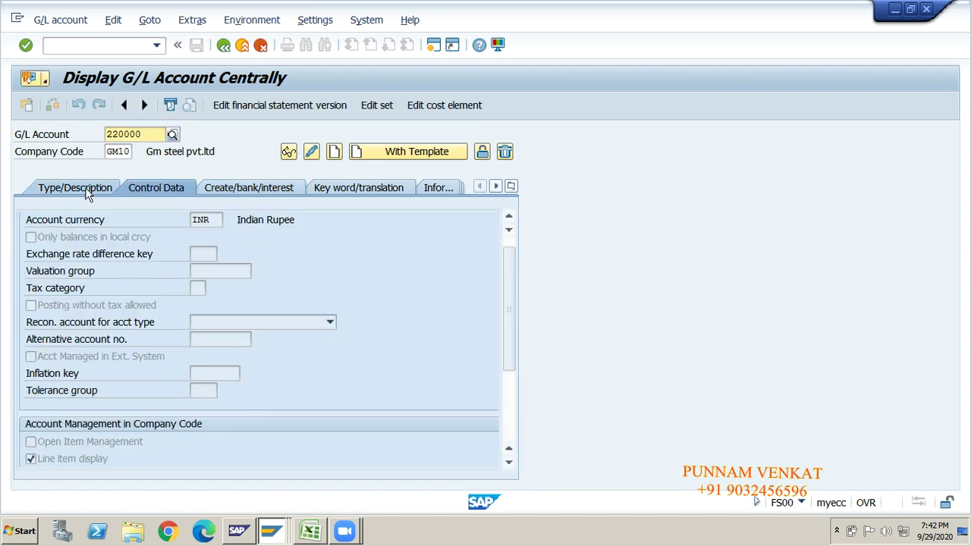
click(91, 189)
click(124, 44)
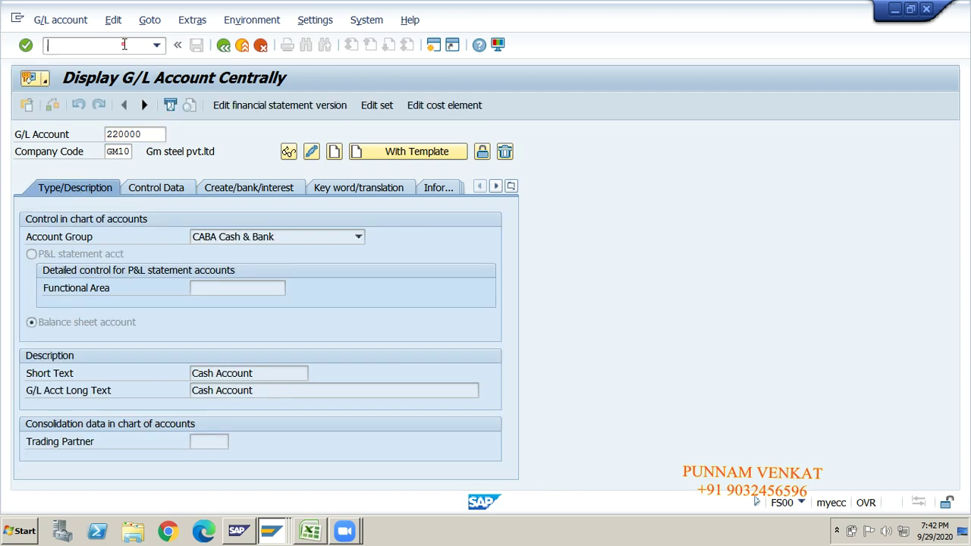
text(/n)
key(Return)
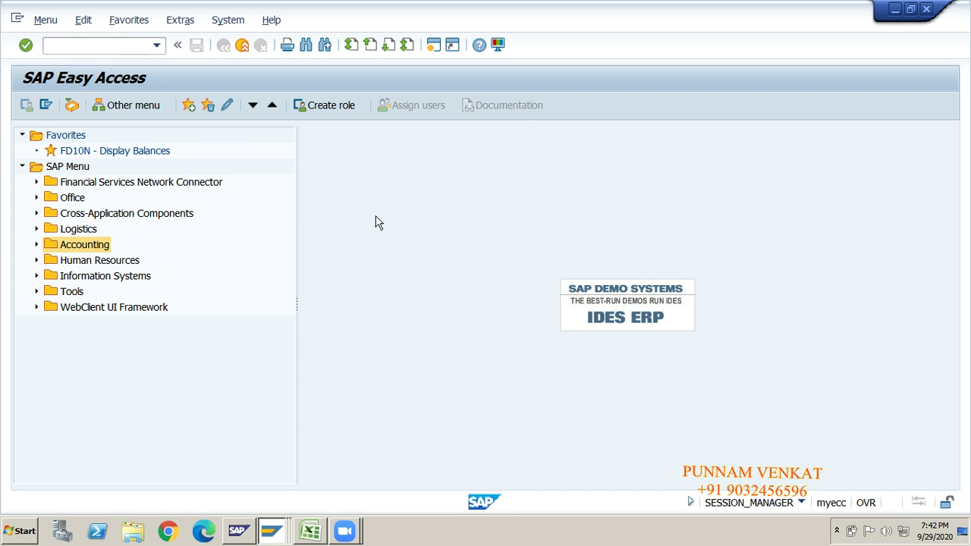
- Switch to Excel and fill the Cash Account cell A9 with yellow
key(alt+Tab)
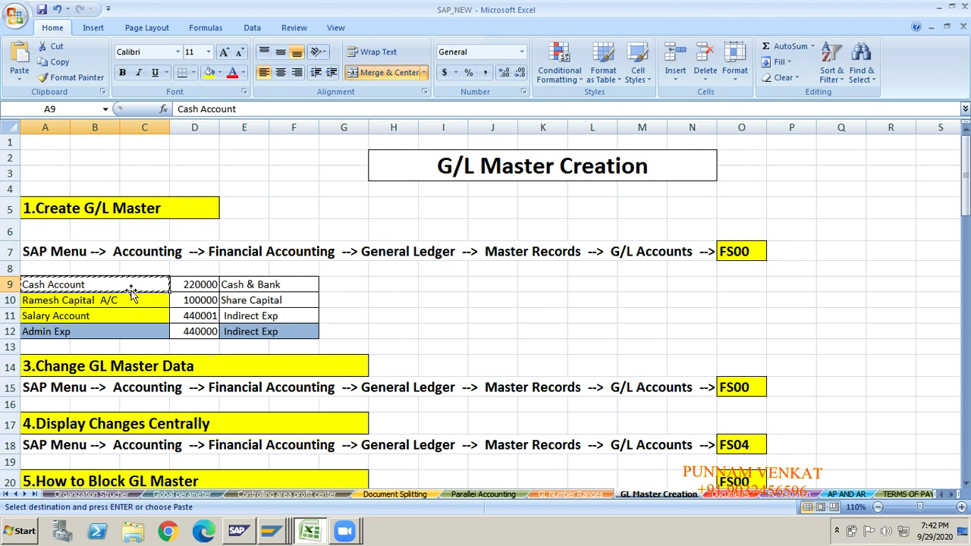
click(210, 72)
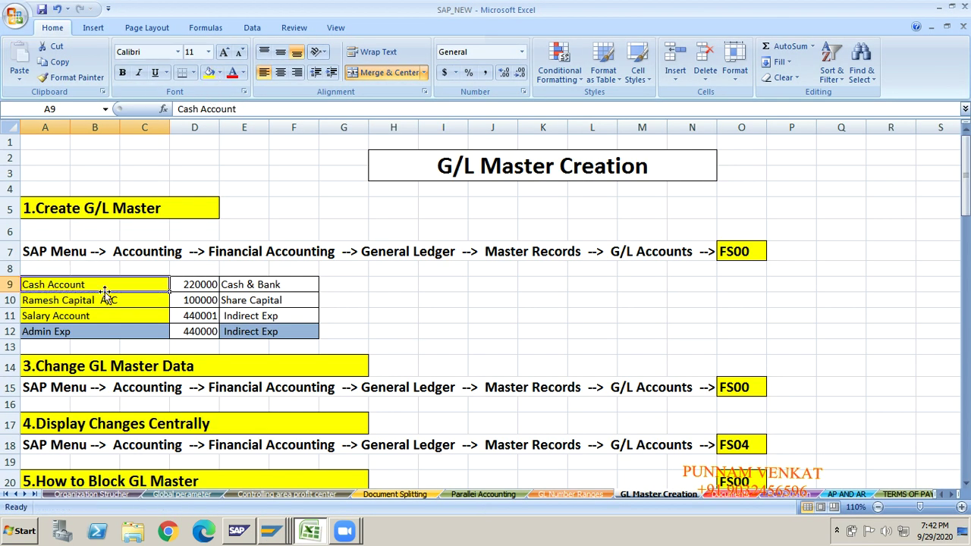
click(101, 211)
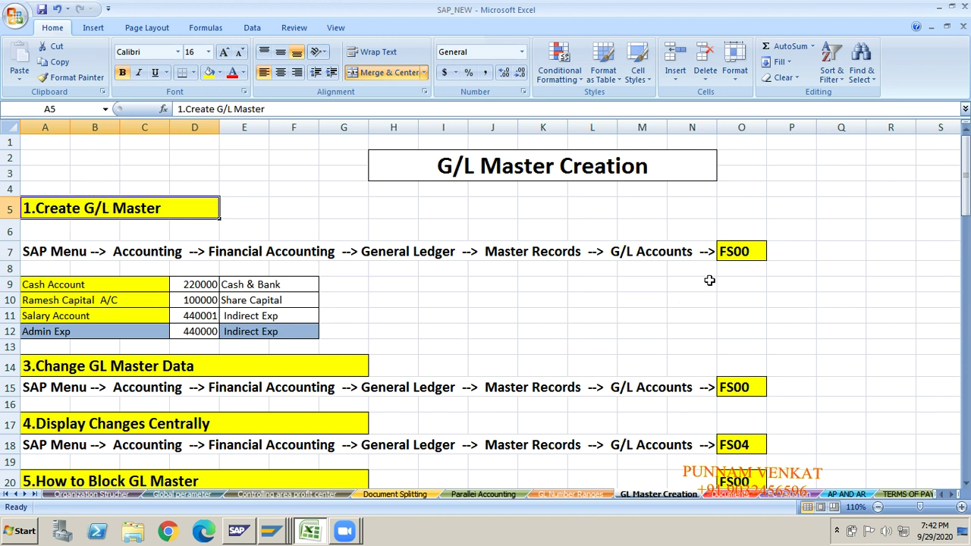
- Examine the sheet's FS00 and FS04 sections on changing, displaying, blocking and unblocking G/L masters, and the account list
click(735, 252)
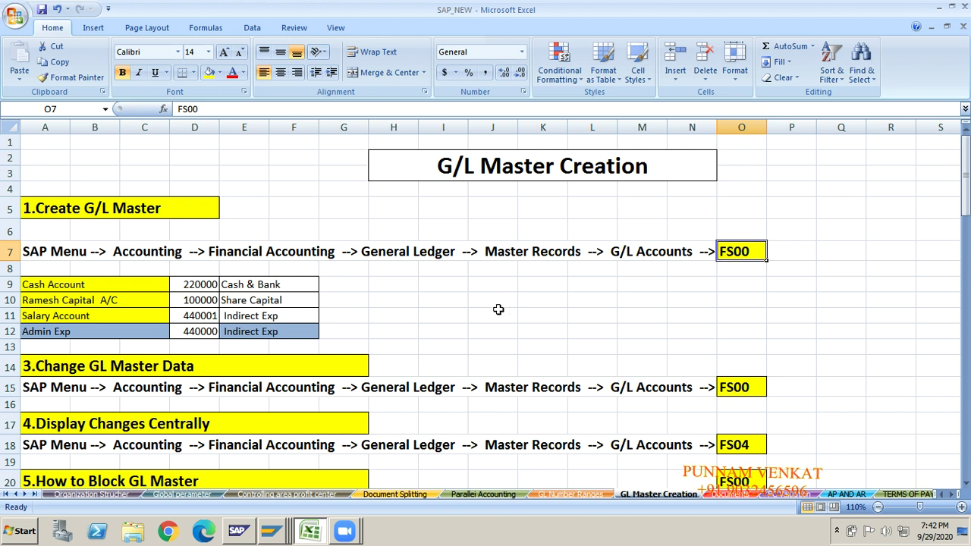
click(120, 377)
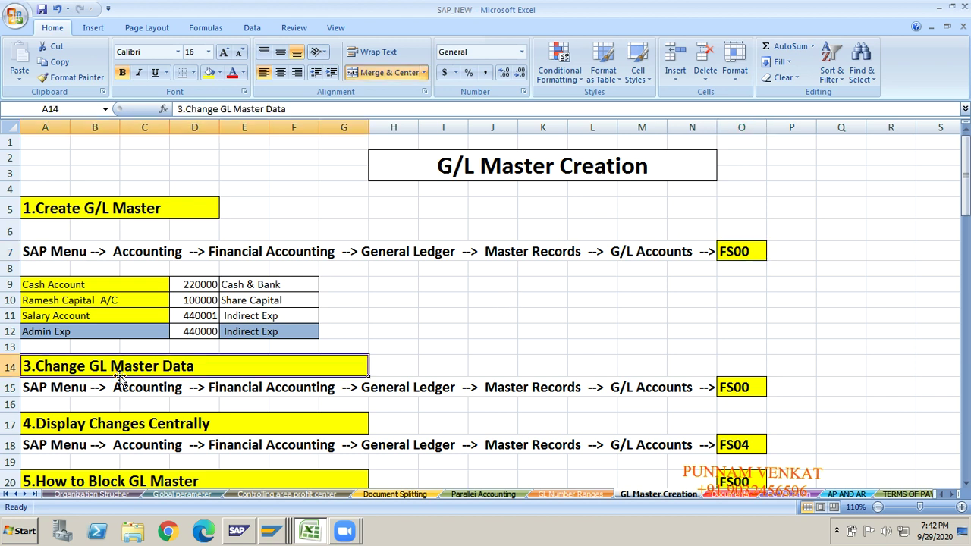
key(Down)
key(Down)
key(Down)
key(Down)
key(Down)
key(Down)
key(Down)
key(Down)
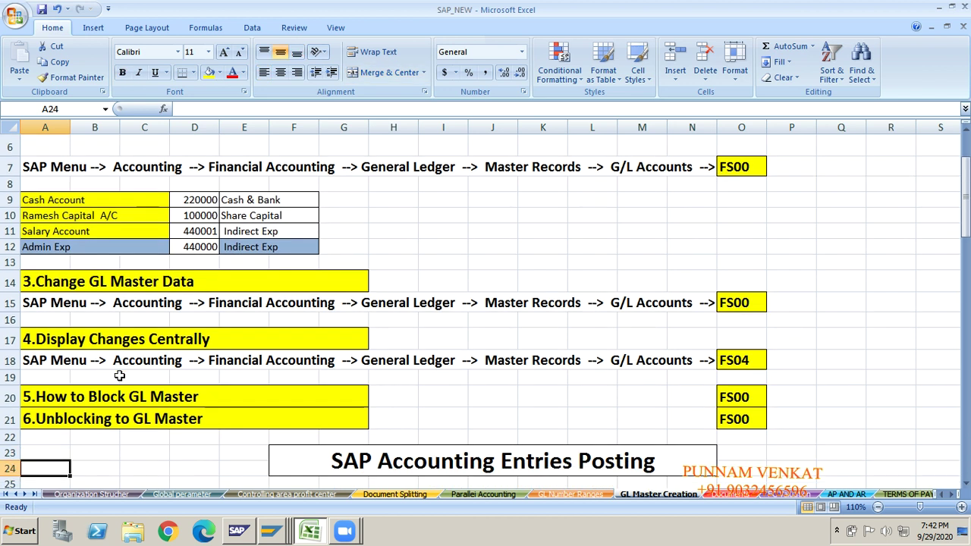
click(103, 283)
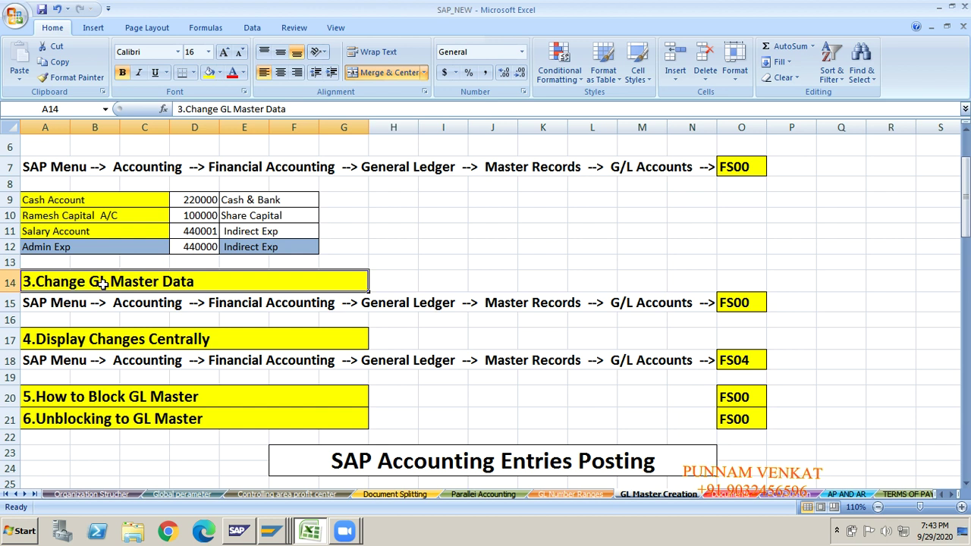
click(103, 217)
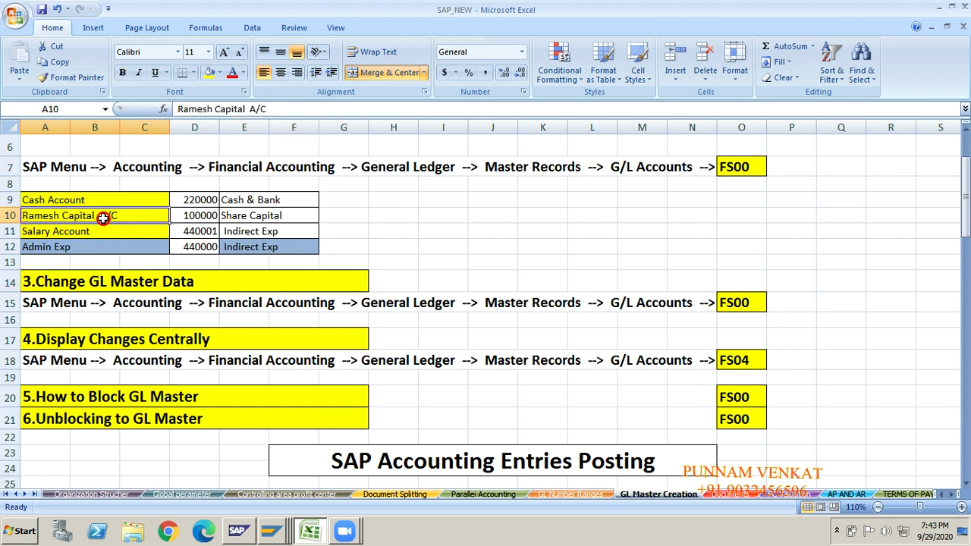
- Enter the replacement capital account name in cell H10, beside the account list
click(348, 221)
click(393, 221)
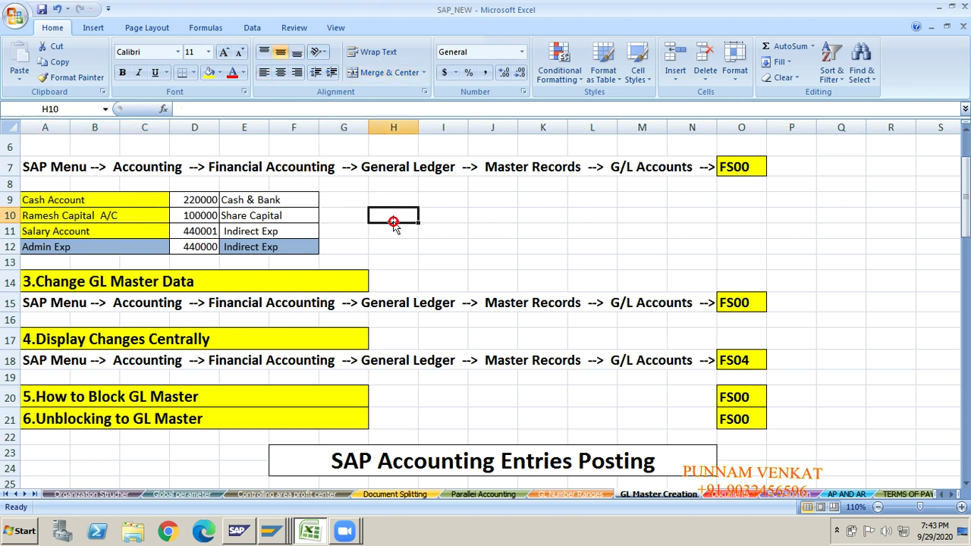
text(sdfd)
key(BackSpace)
key(BackSpace)
key(BackSpace)
key(BackSpace)
text(S)
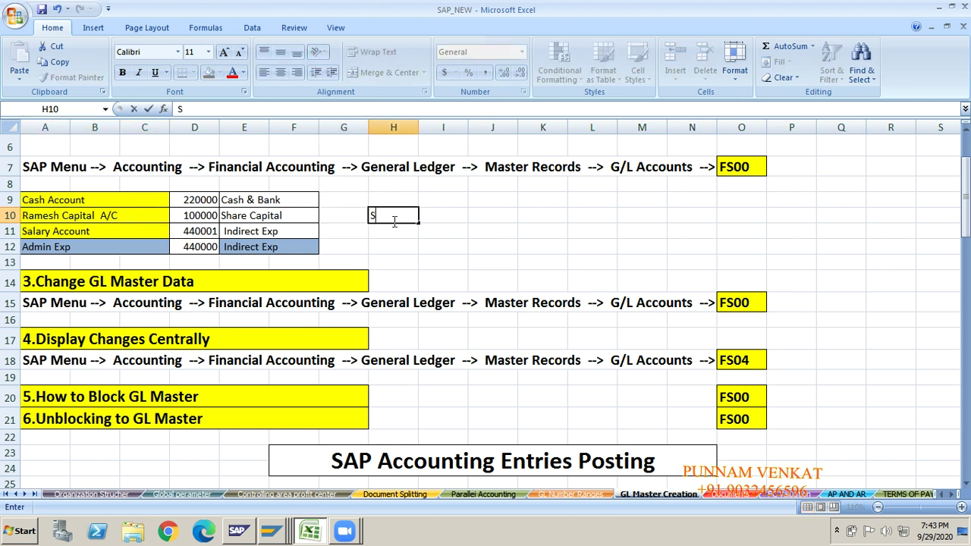
text(uresh Capital)
key(Return)
click(387, 213)
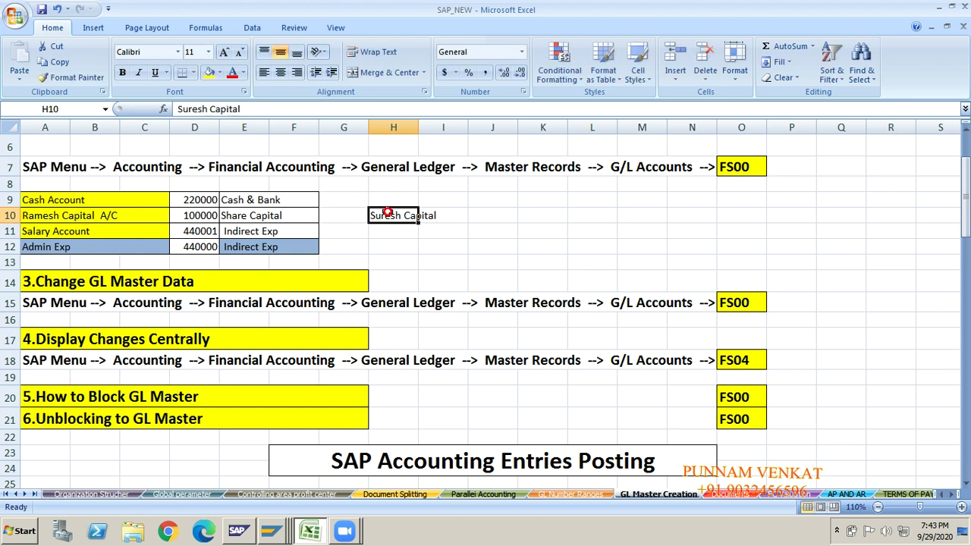
- Compare the capital account name in A10 with the replacement in H10, and check the transaction code for changing G/L master data
click(45, 218)
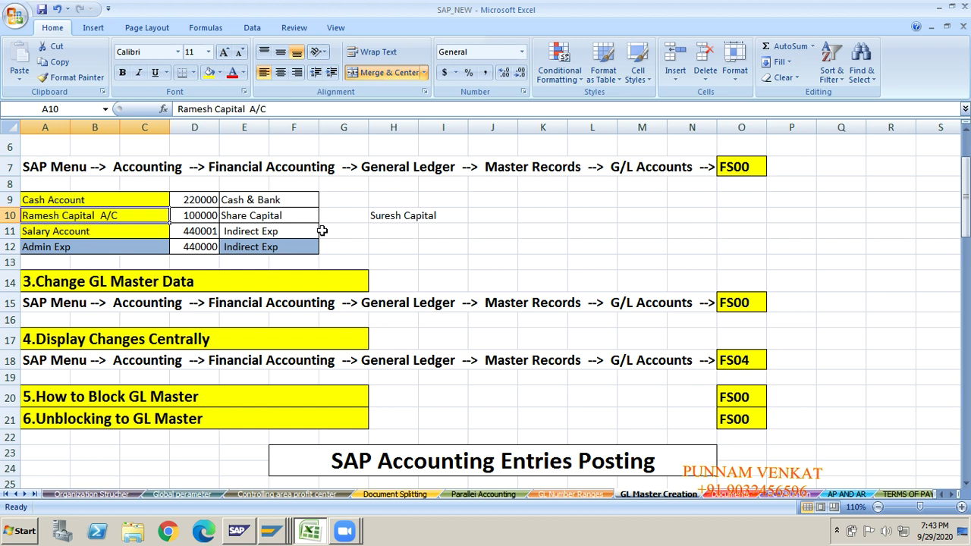
click(393, 217)
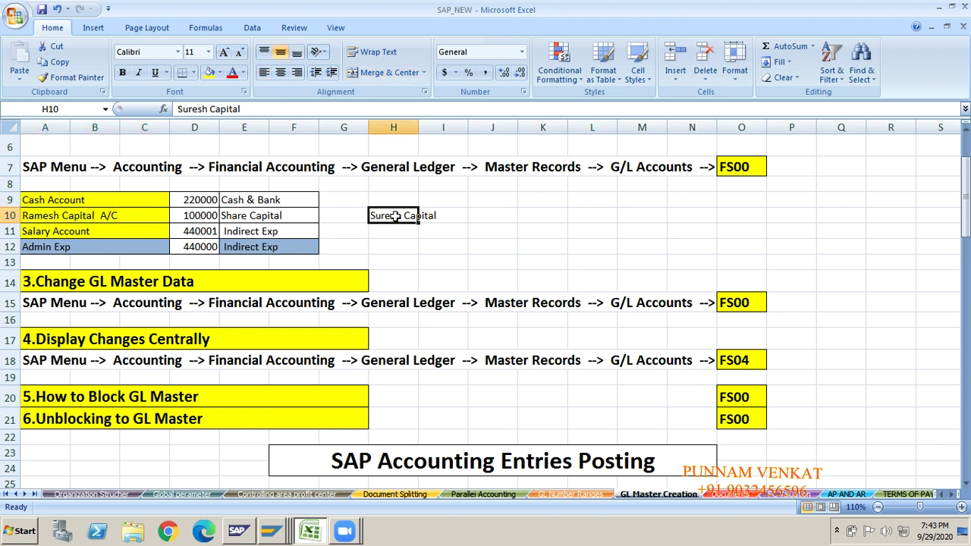
click(82, 217)
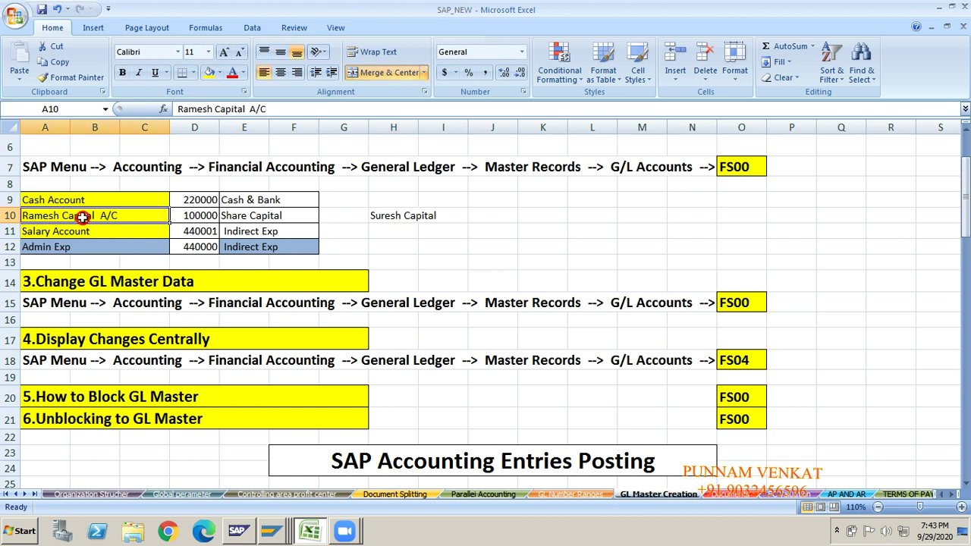
click(390, 214)
click(145, 216)
click(58, 296)
click(58, 282)
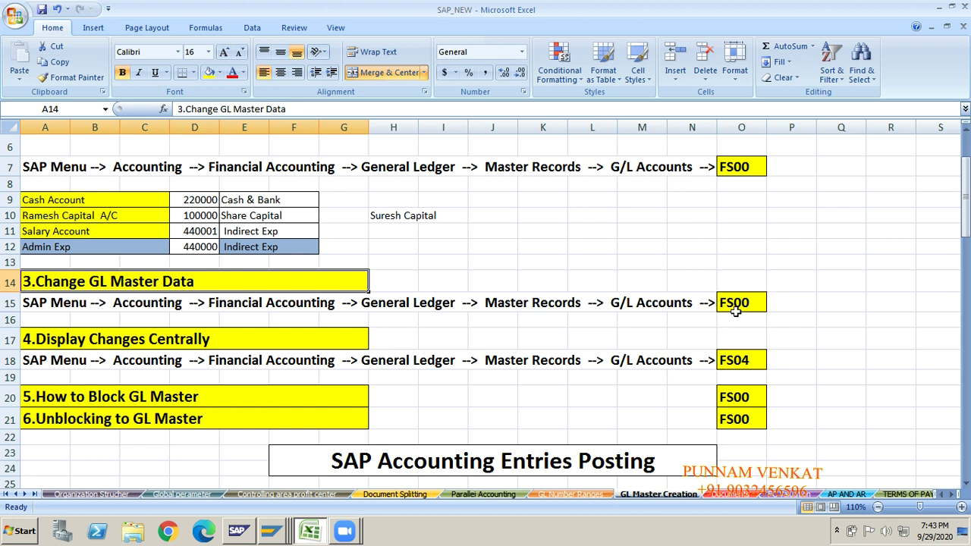
click(733, 307)
- Switch to SAP Easy Access and run transaction FS00
key(alt+Tab)
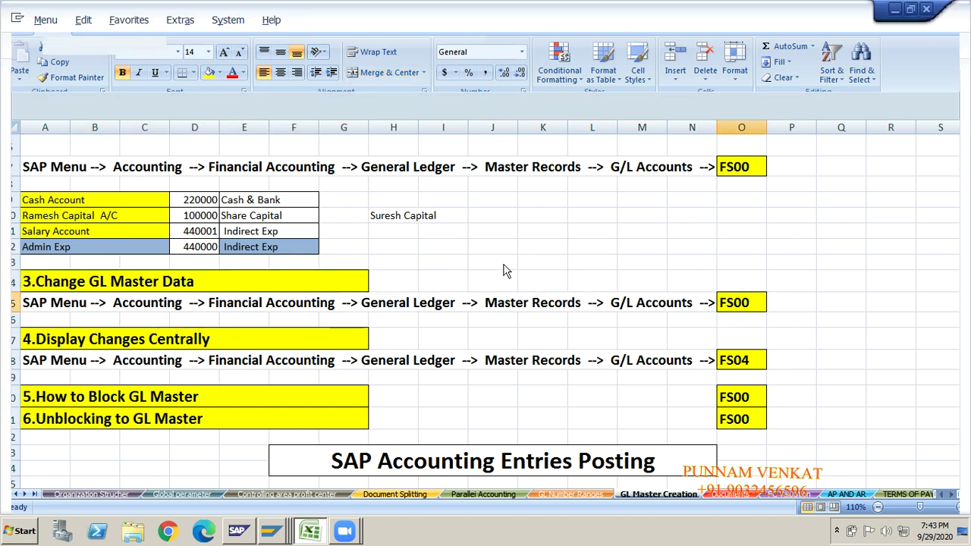
text(f)
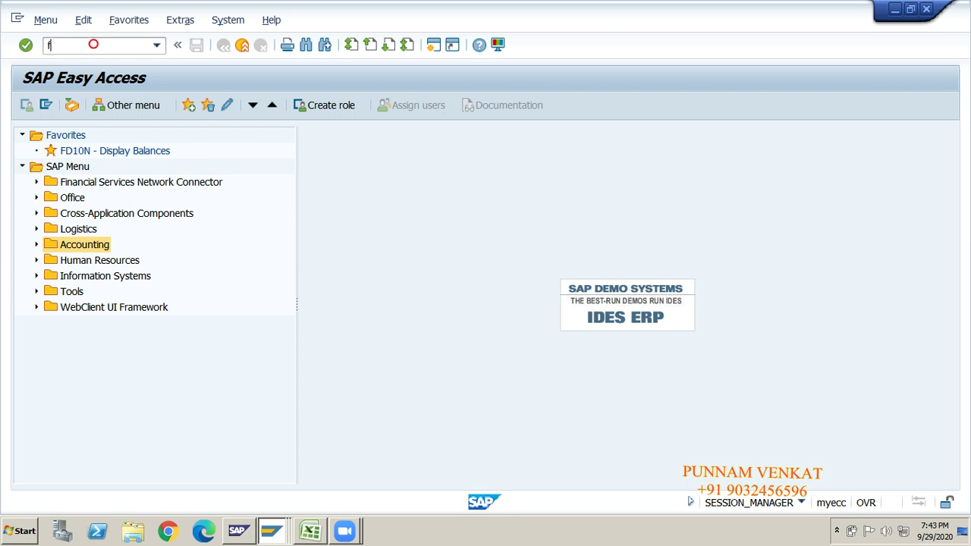
text(s00)
key(Return)
- Switch to Excel, fill cell D10 with yellow and copy its account number 100000
key(alt+Tab)
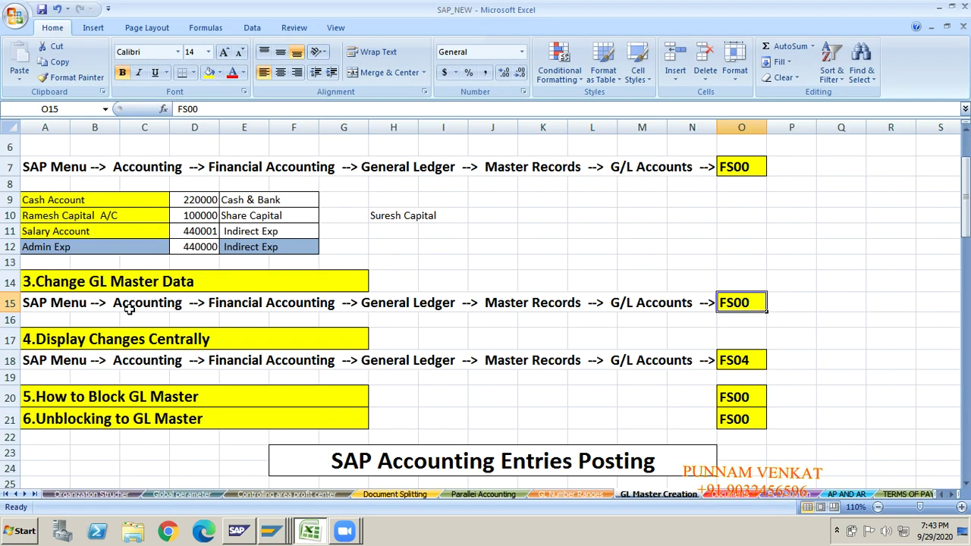
click(68, 218)
key(Right)
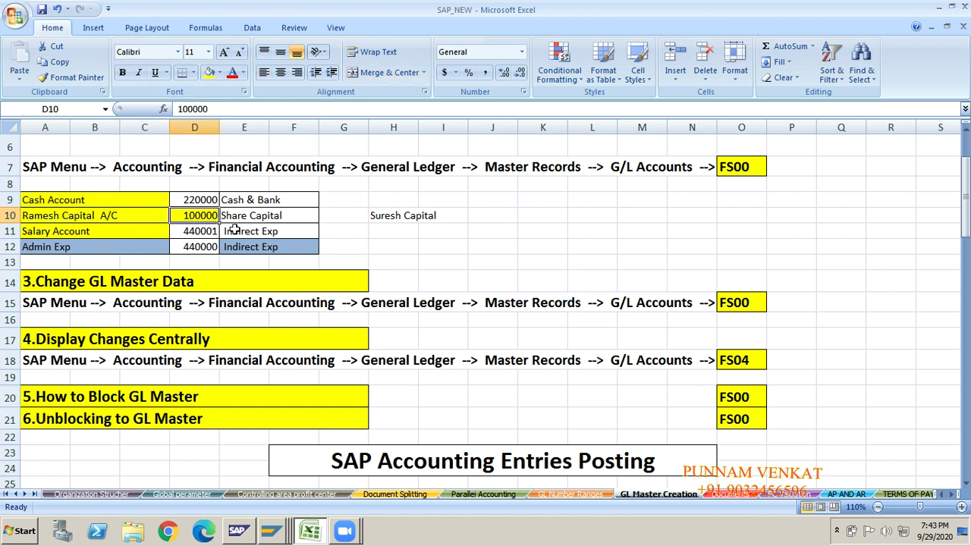
key(ctrl+c)
- Return to SAP, replace the G/L account number with 100000 for company code GM10 and open the account for changing
key(alt+Tab)
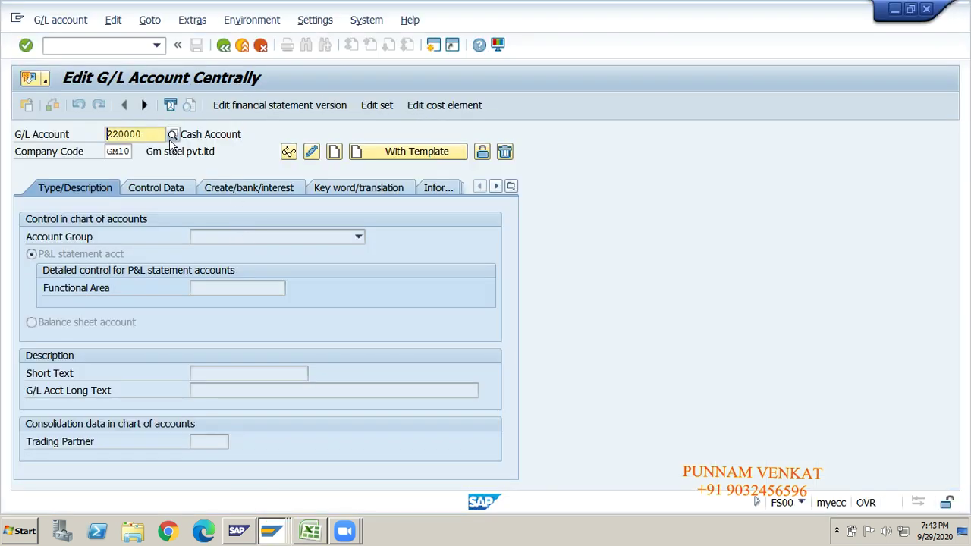
click(154, 135)
key(BackSpace)
key(BackSpace)
key(BackSpace)
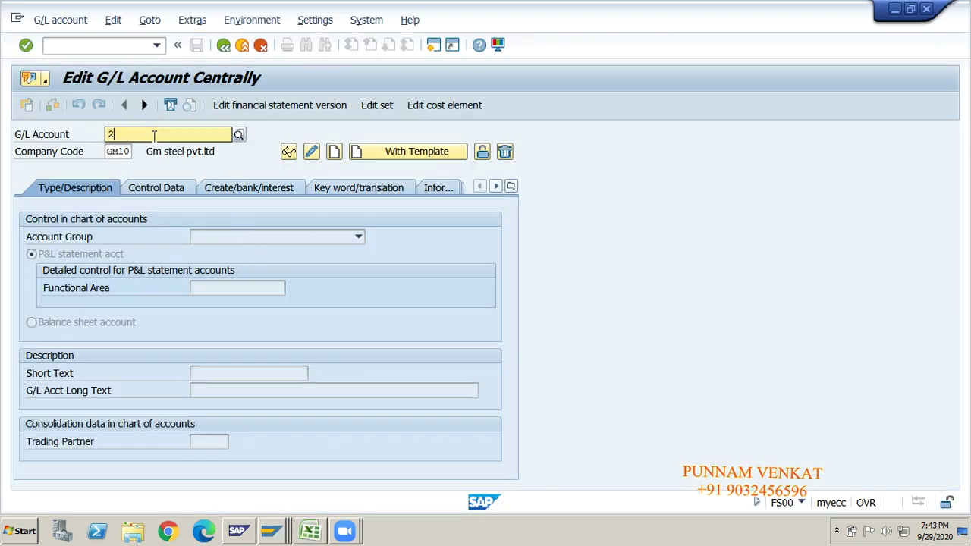
key(BackSpace)
key(ctrl+v)
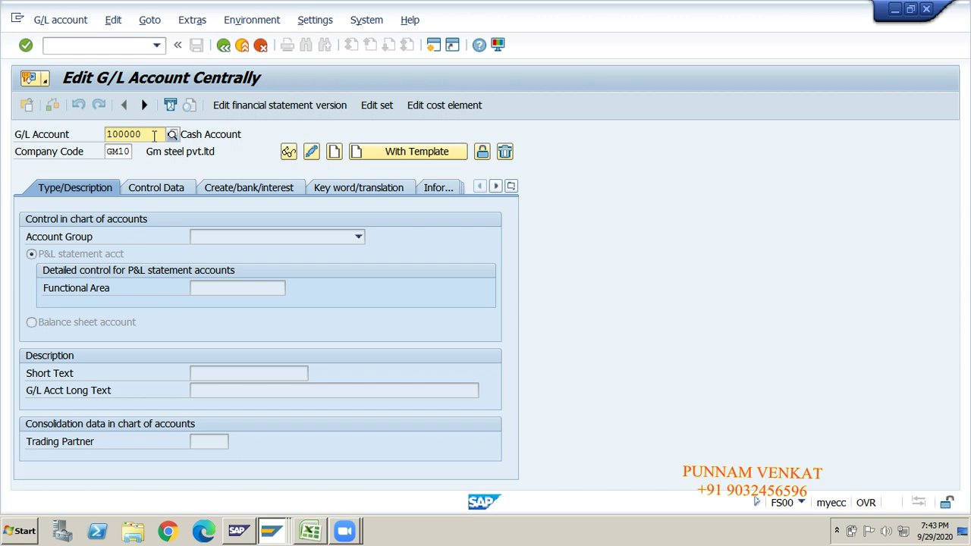
click(312, 157)
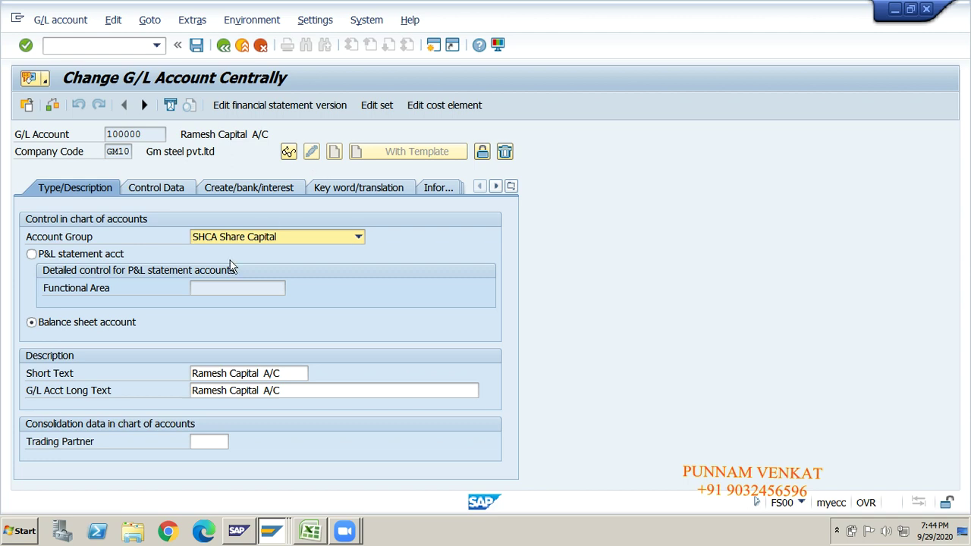
- Check the account's short text, and copy the replacement capital account name from cell H10 in Excel
drag(194, 373, 276, 373)
click(277, 373)
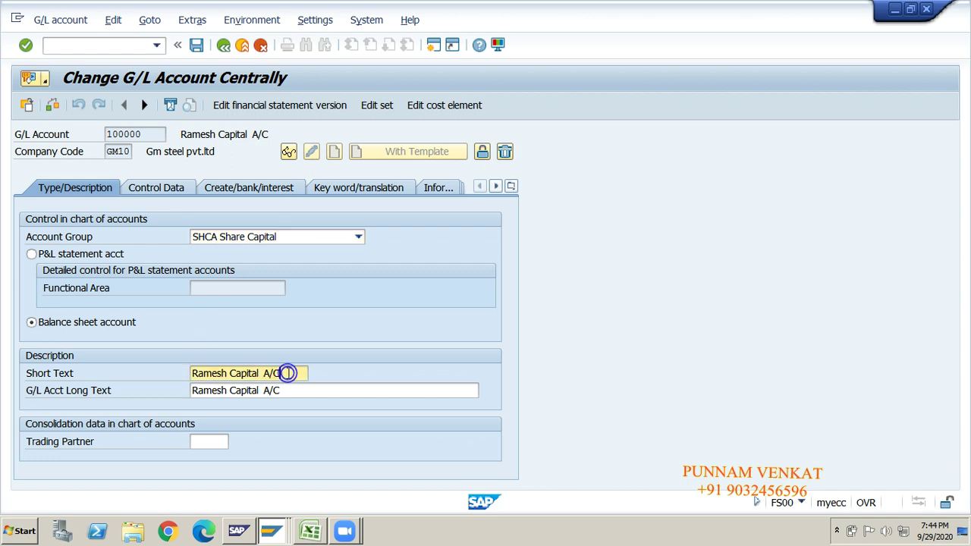
key(alt+Tab)
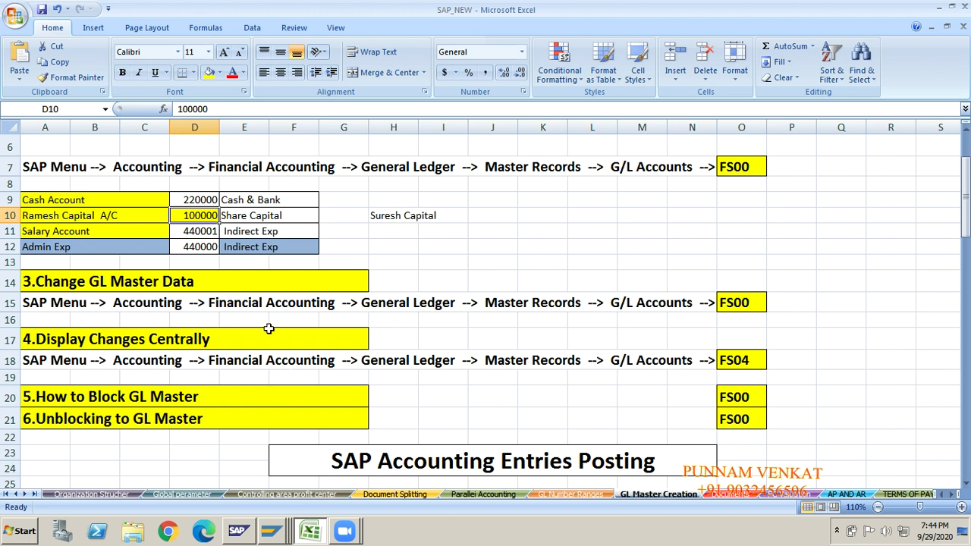
key(Right)
key(Right)
key(Right)
key(Right)
key(ctrl+c)
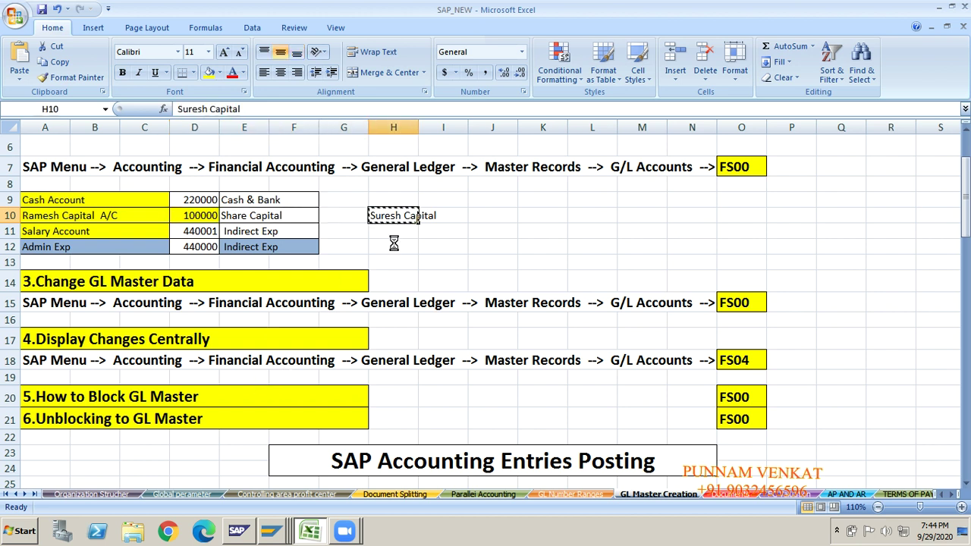
- Back in SAP, replace the short text and G/L long text of account 100000 with the copied name followed by A/C
key(alt+Tab)
drag(302, 371, 174, 377)
key(ctrl+v)
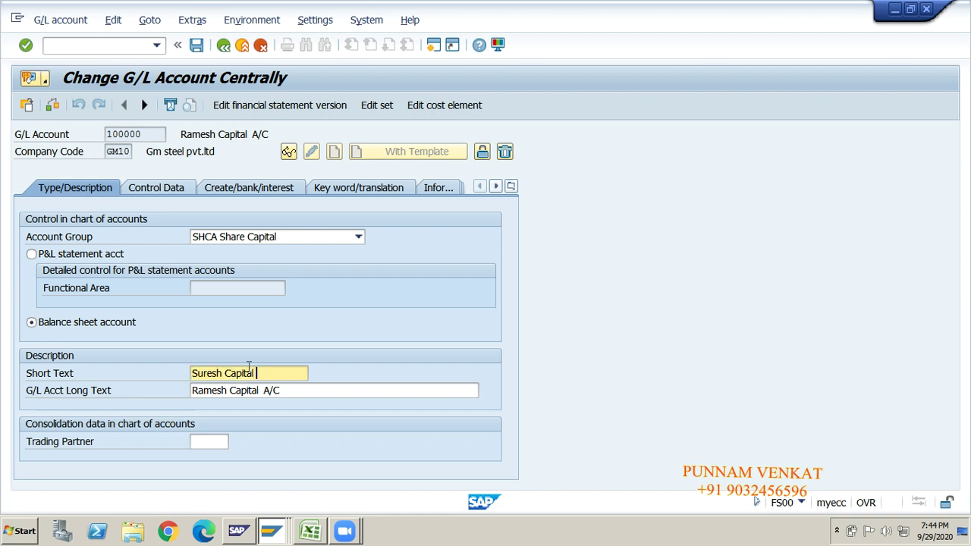
text(A/C)
key(shift+Home)
key(Tab)
key(ctrl+v)
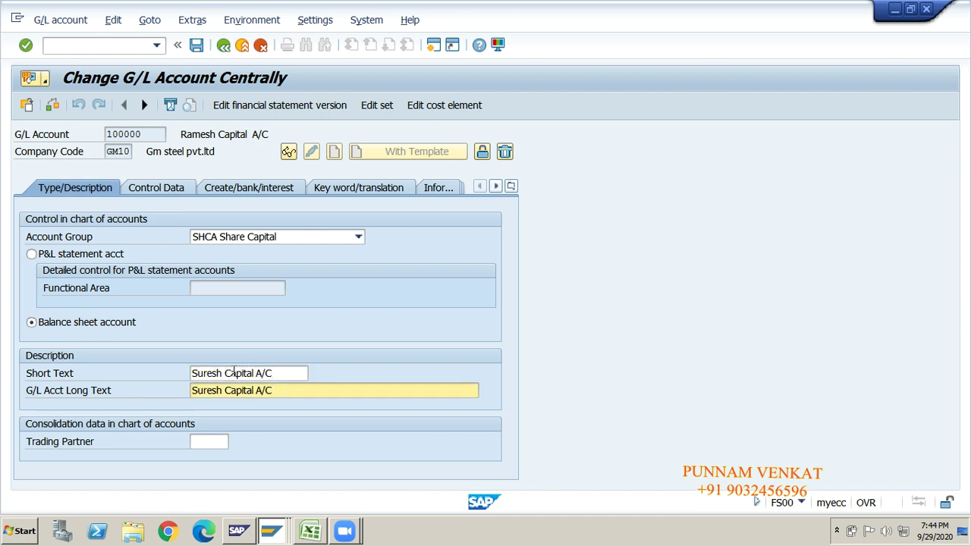
- Recheck the description, control and bank settings, and save the changes to G/L account 100000, accepting the local currency warning
click(225, 373)
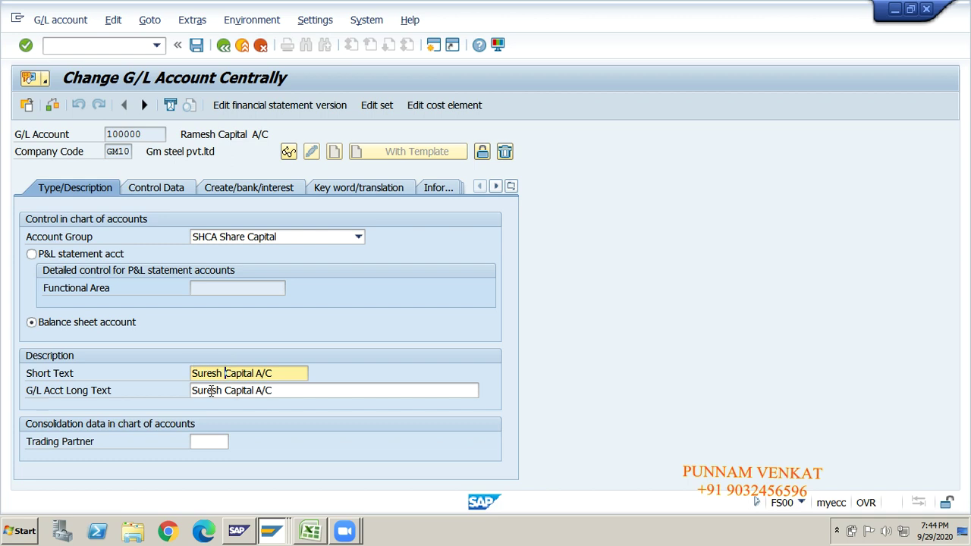
click(211, 391)
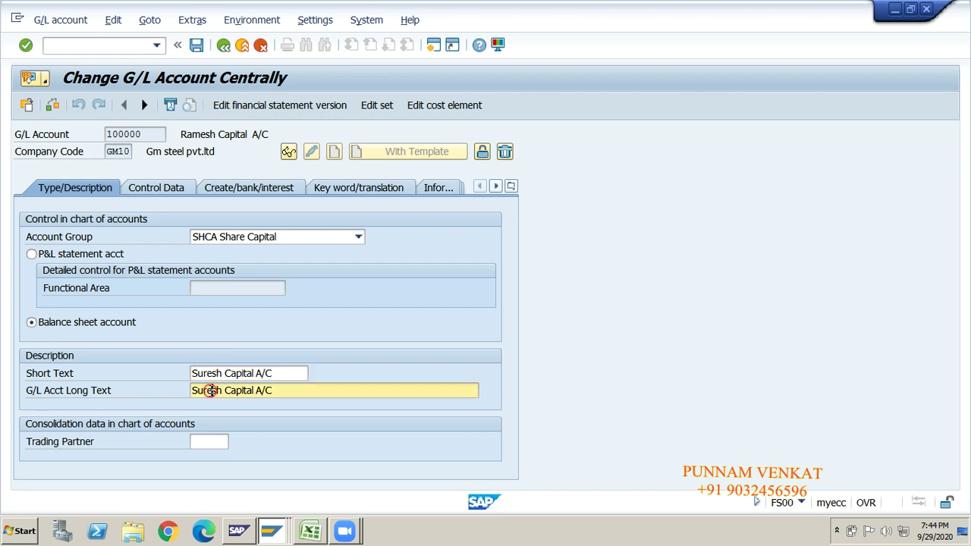
click(166, 186)
click(235, 187)
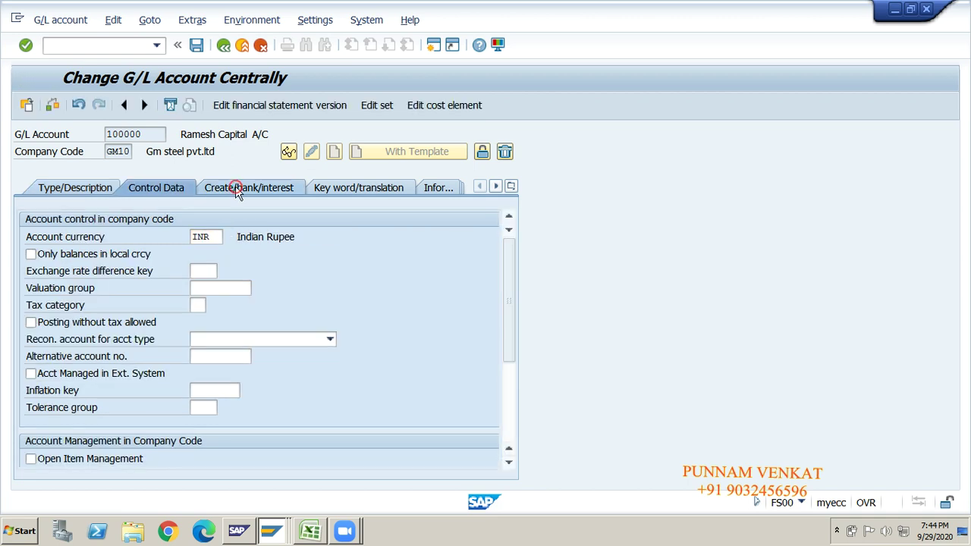
click(166, 187)
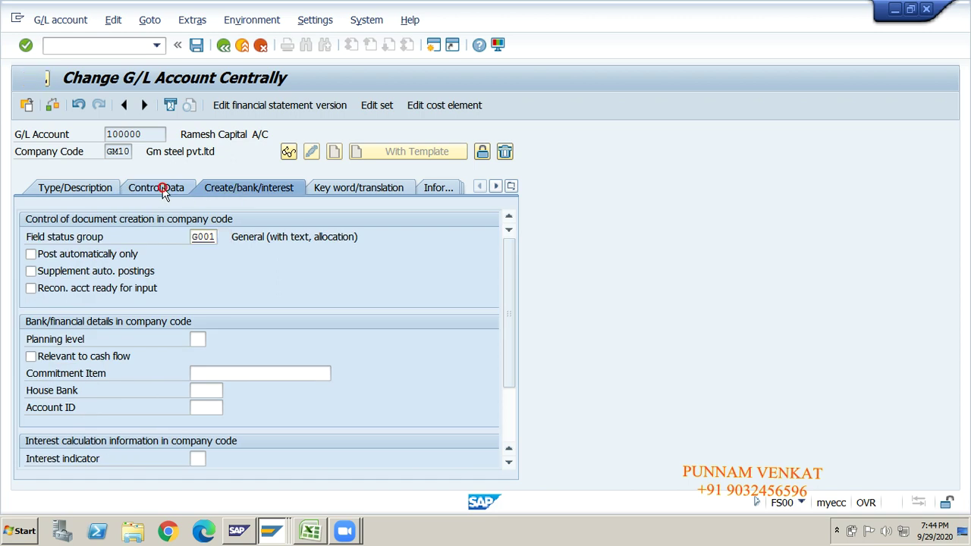
click(74, 190)
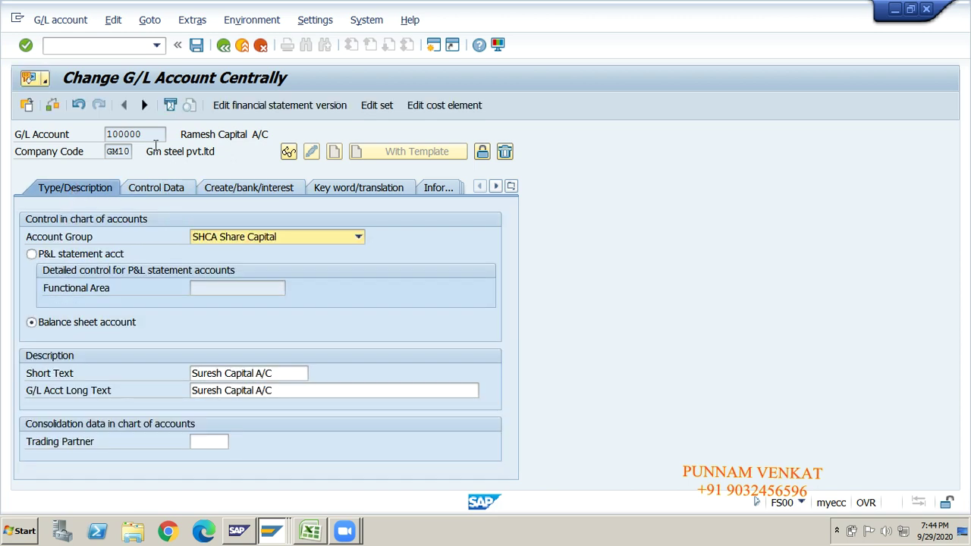
click(196, 46)
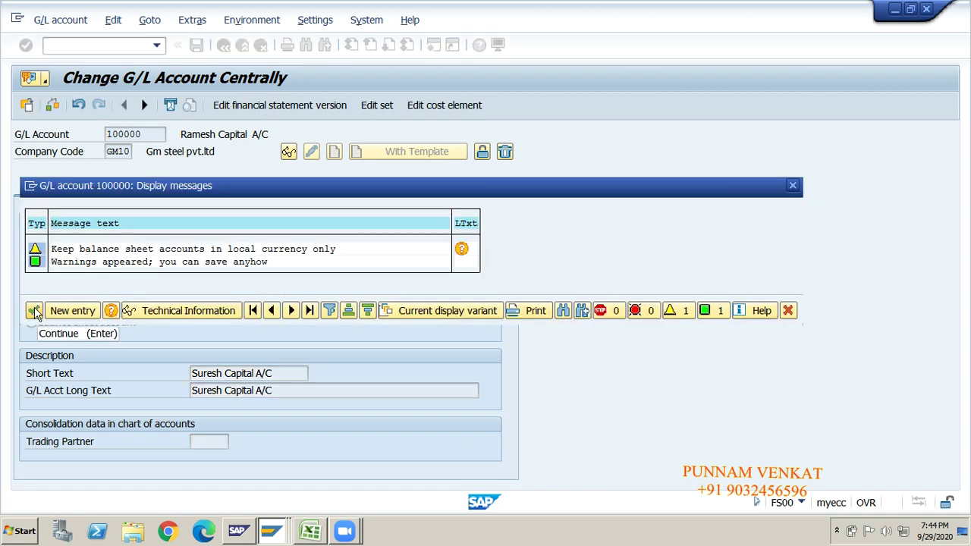
click(34, 311)
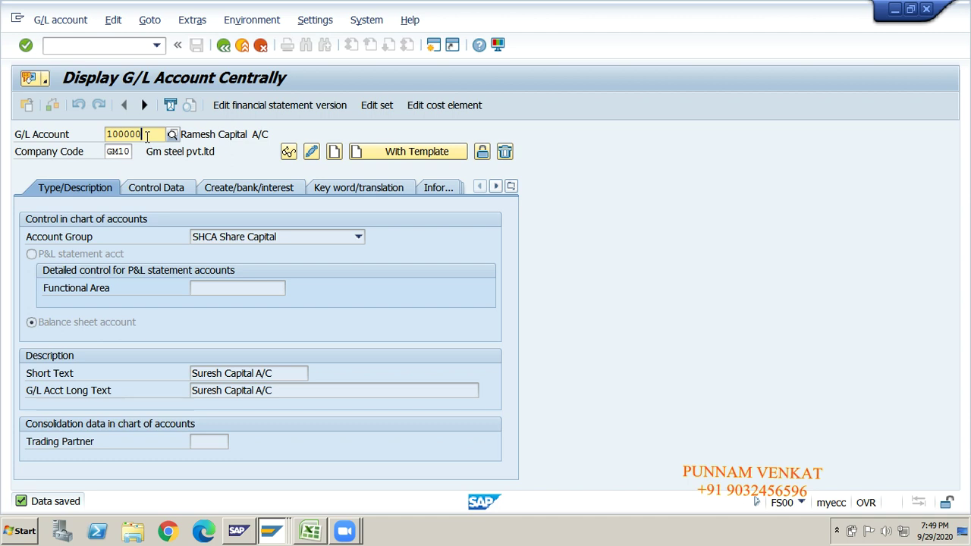
- Review Excel's change and Display Changes Centrally sections, both capital account names and the FS04 code, and switch back to SAP
click(317, 531)
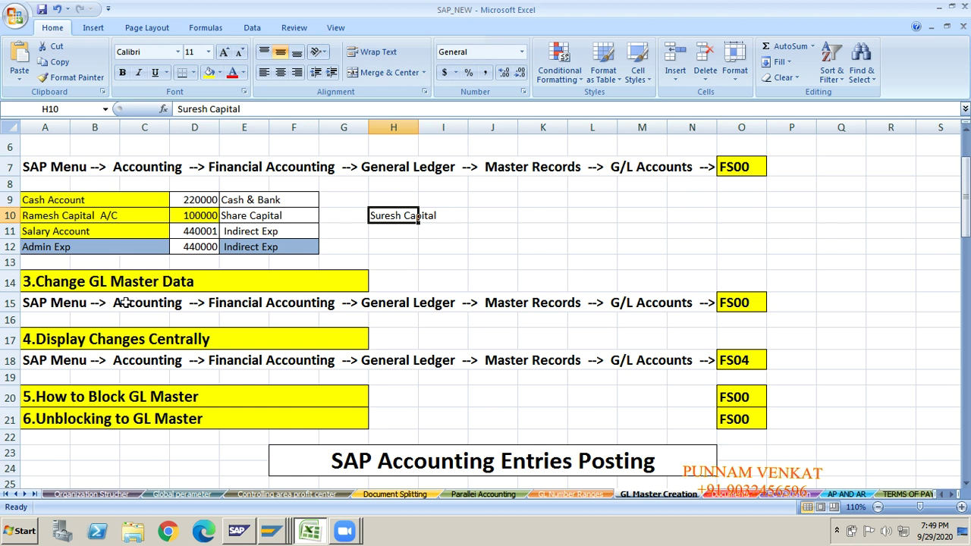
click(93, 287)
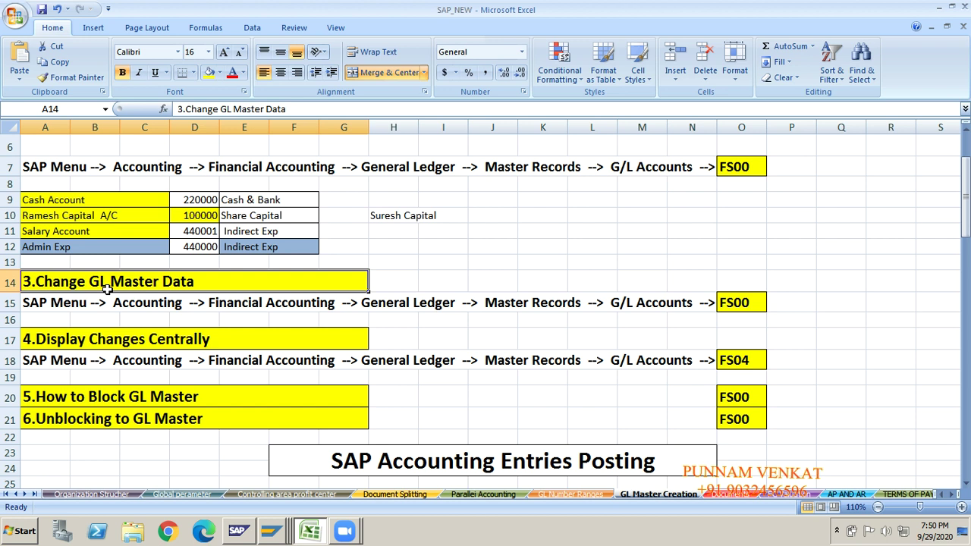
click(92, 339)
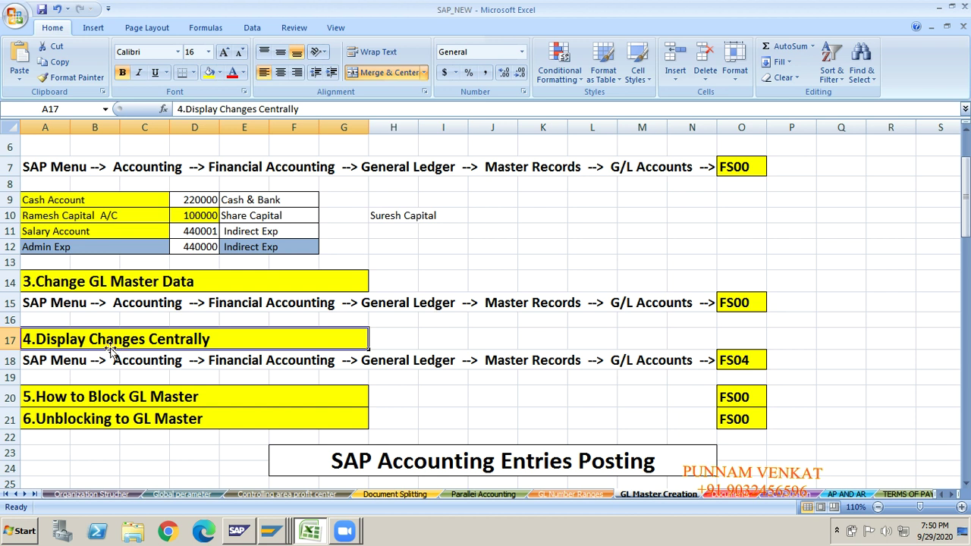
click(103, 217)
click(393, 215)
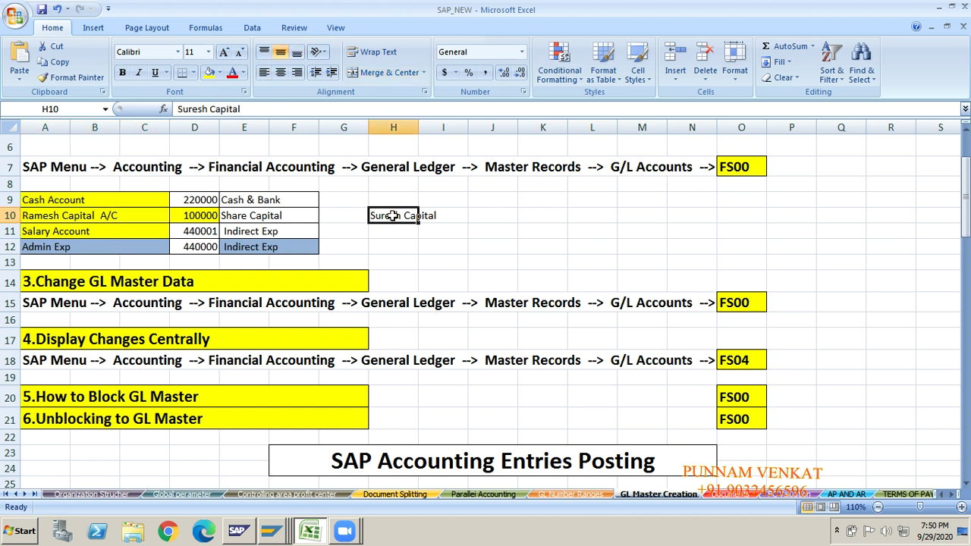
click(128, 215)
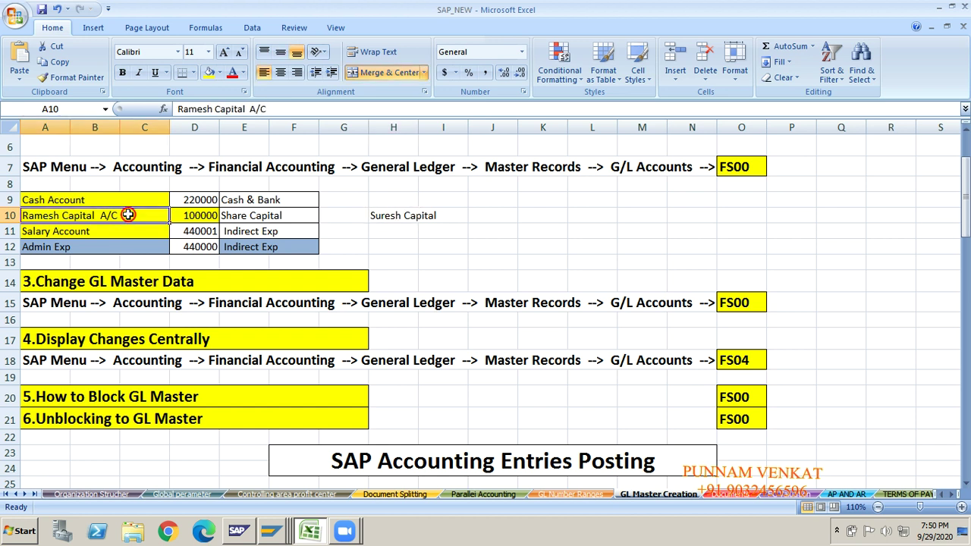
click(372, 216)
click(122, 343)
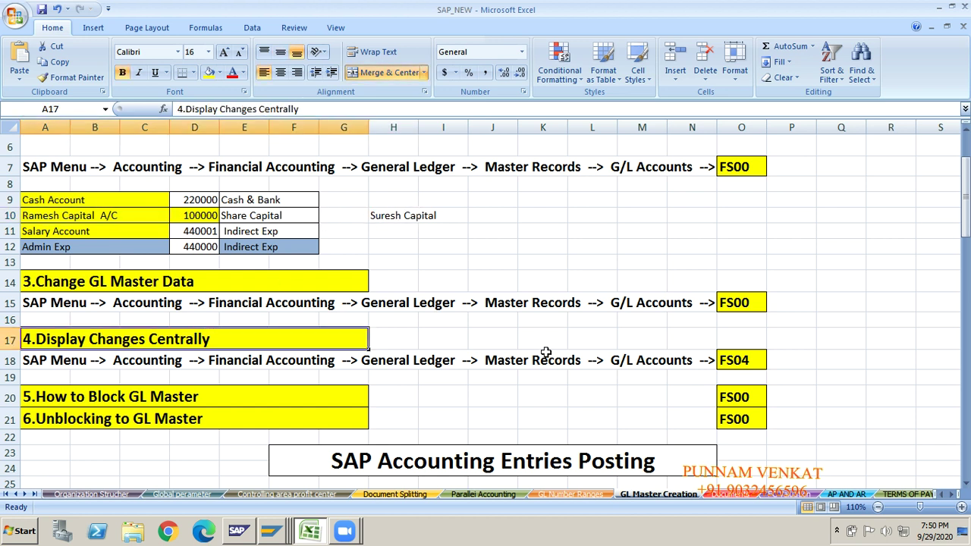
click(735, 369)
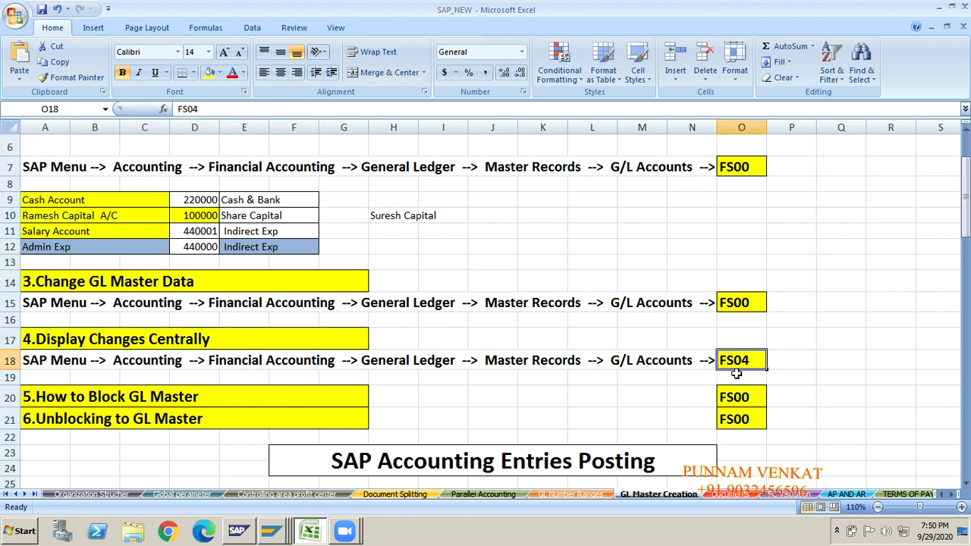
key(alt+Tab)
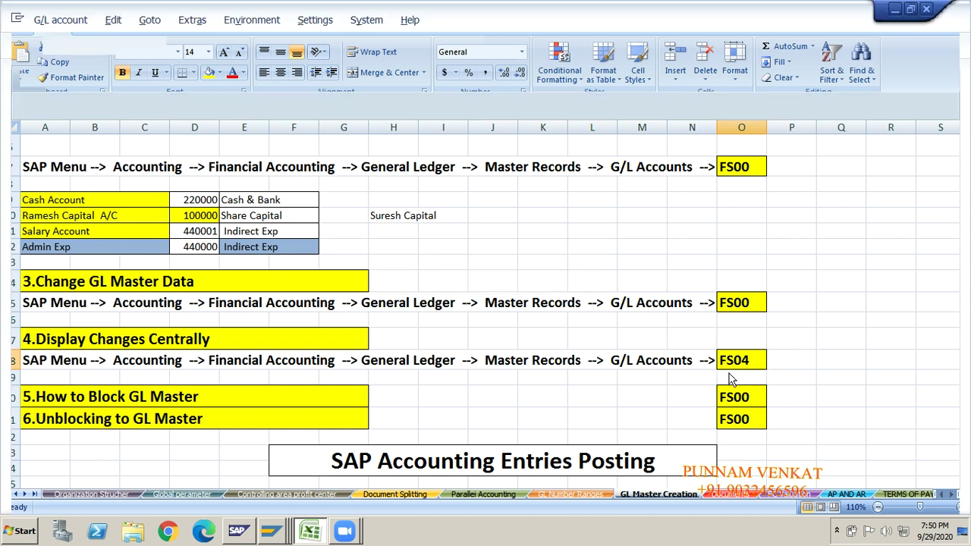
- Leave the G/L account display and start transaction FS04 for central G/L account changes
click(87, 46)
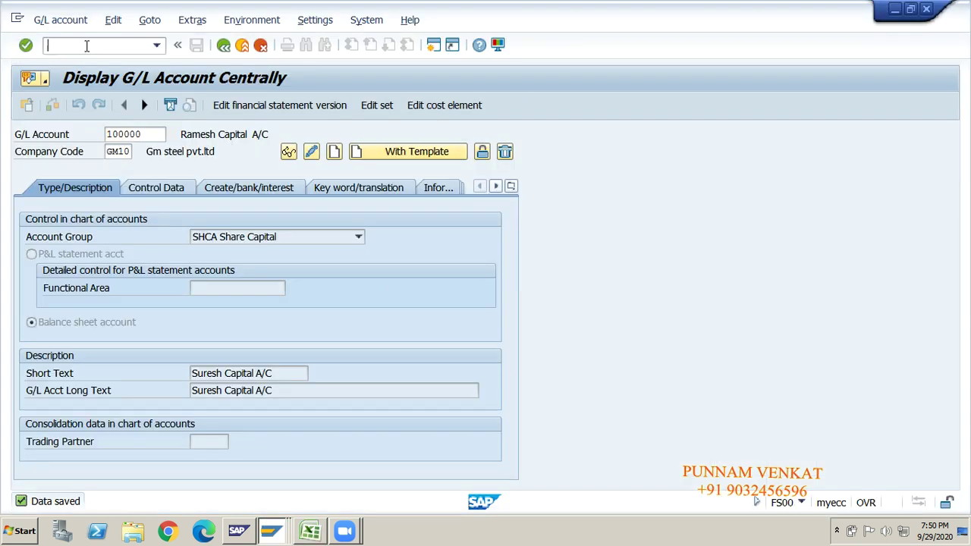
text(/n)
key(Return)
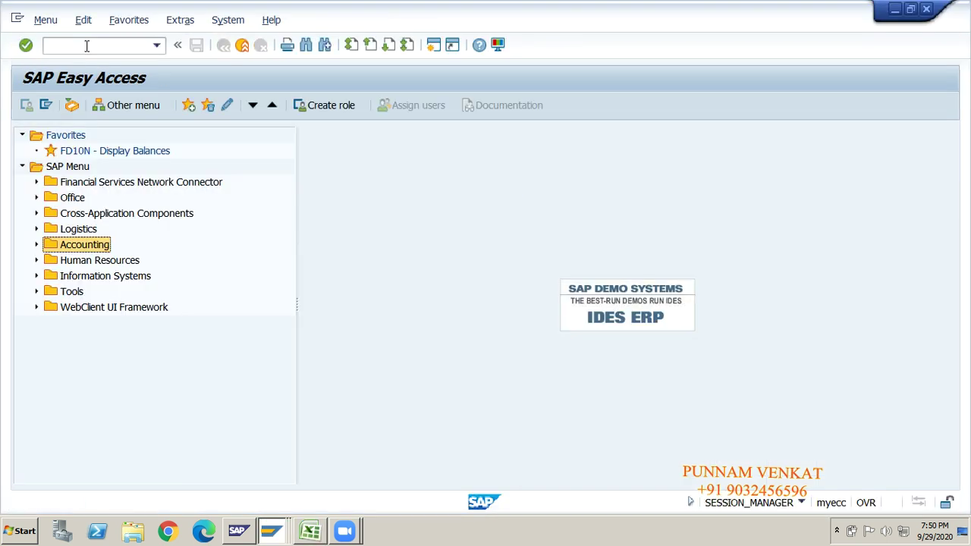
click(86, 46)
text(FS04)
key(Return)
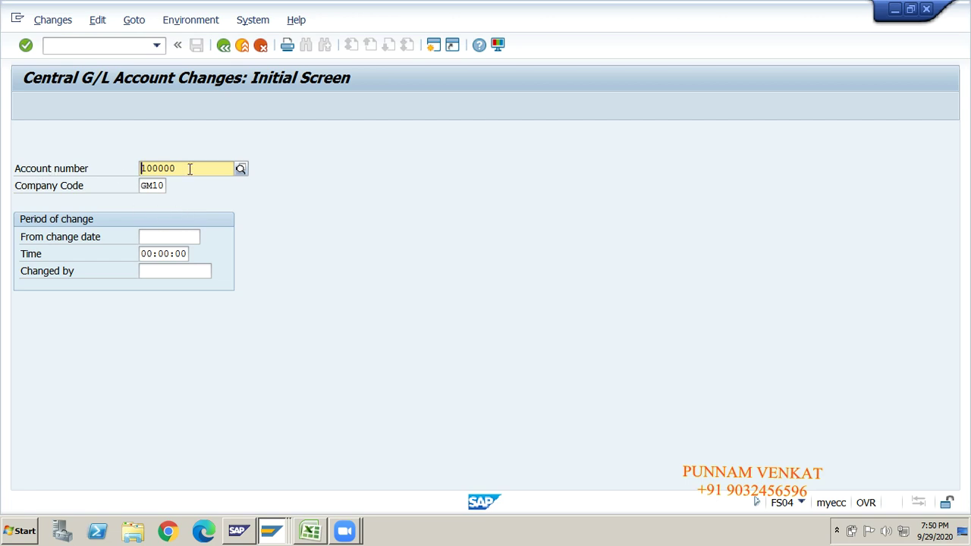
- Check the account number against Excel and display all changes for account 100000 in company code GM10
key(alt+Tab)
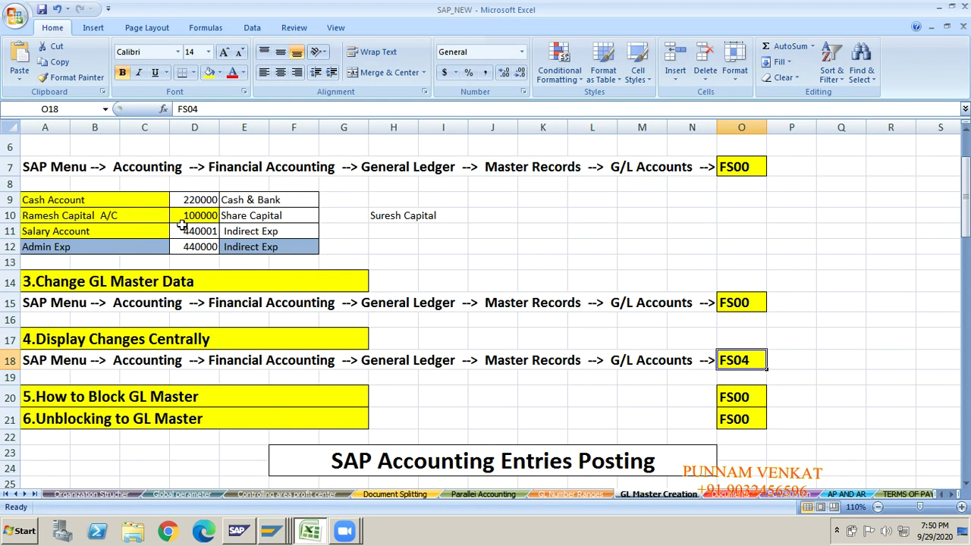
key(alt+Tab)
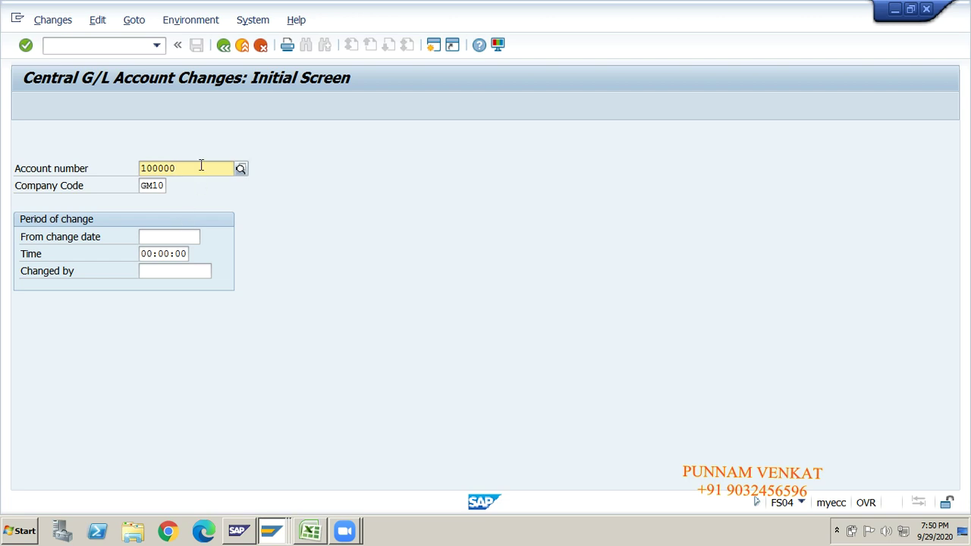
key(Tab)
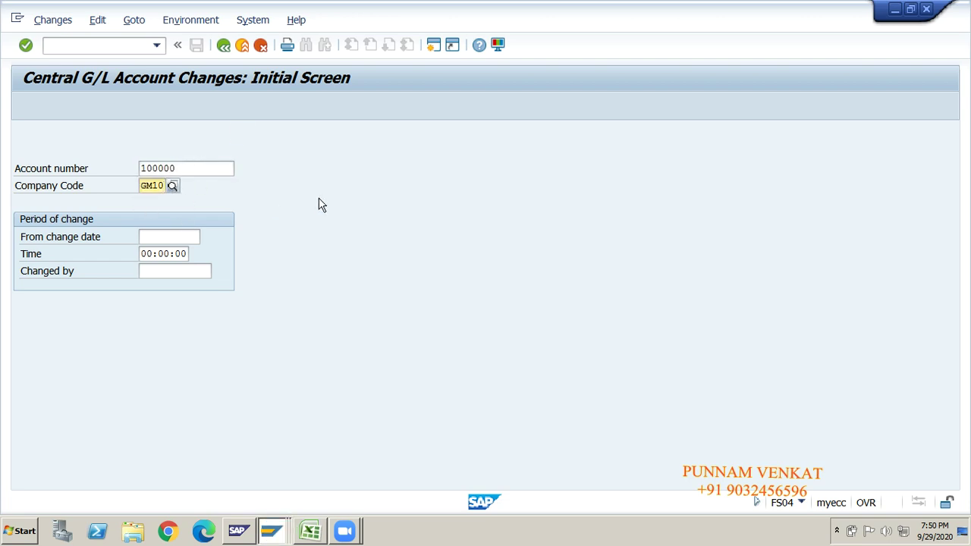
key(Return)
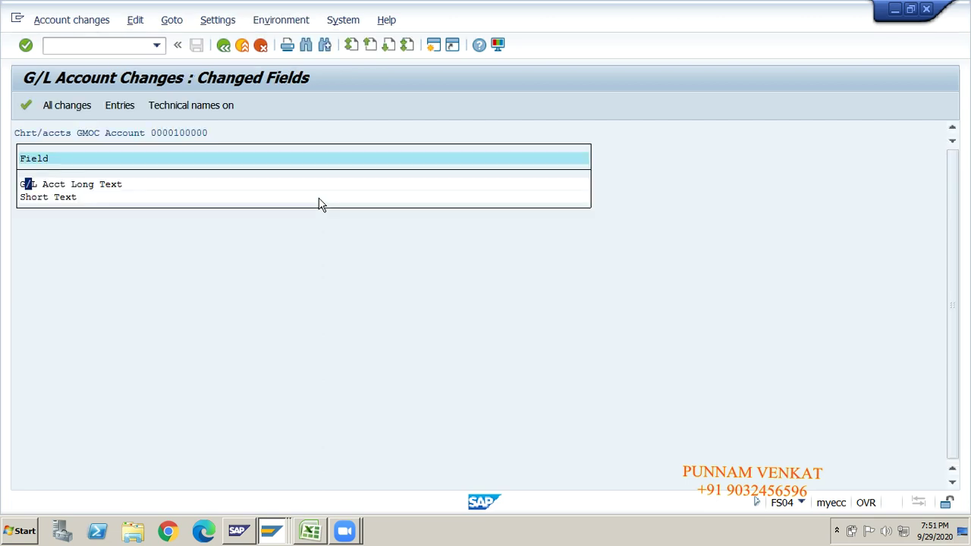
click(67, 112)
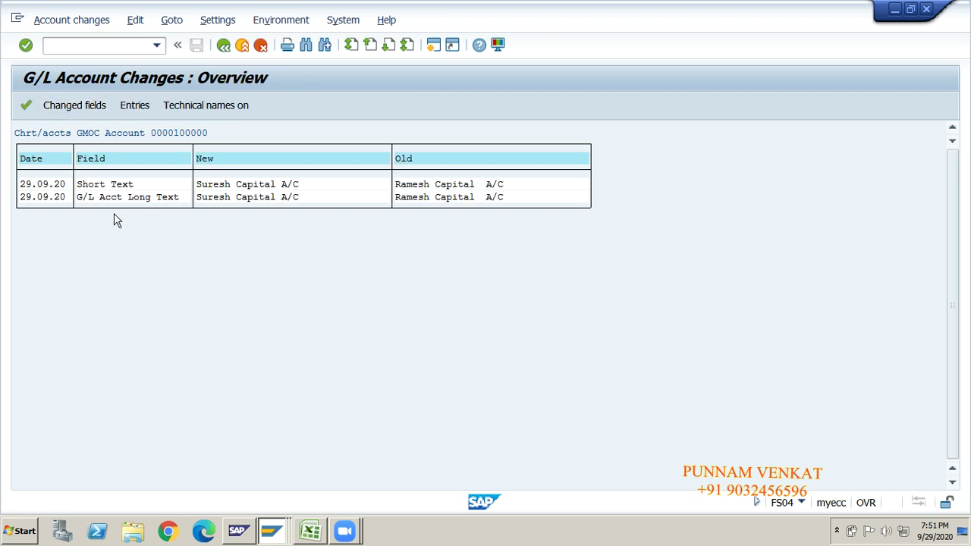
- Compare the old and new values of the Short Text and G/L Acct Long Text fields
click(96, 184)
click(97, 197)
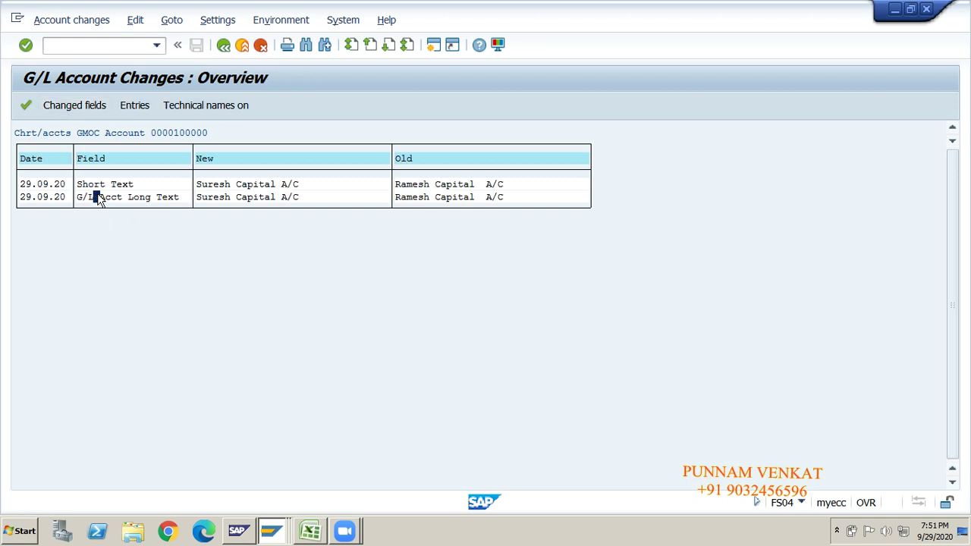
click(402, 158)
click(415, 185)
click(415, 198)
click(255, 186)
click(254, 197)
- Inspect the Short Text change details for user, date and time, then close them and dismiss the Zoom update notice
double_click(107, 185)
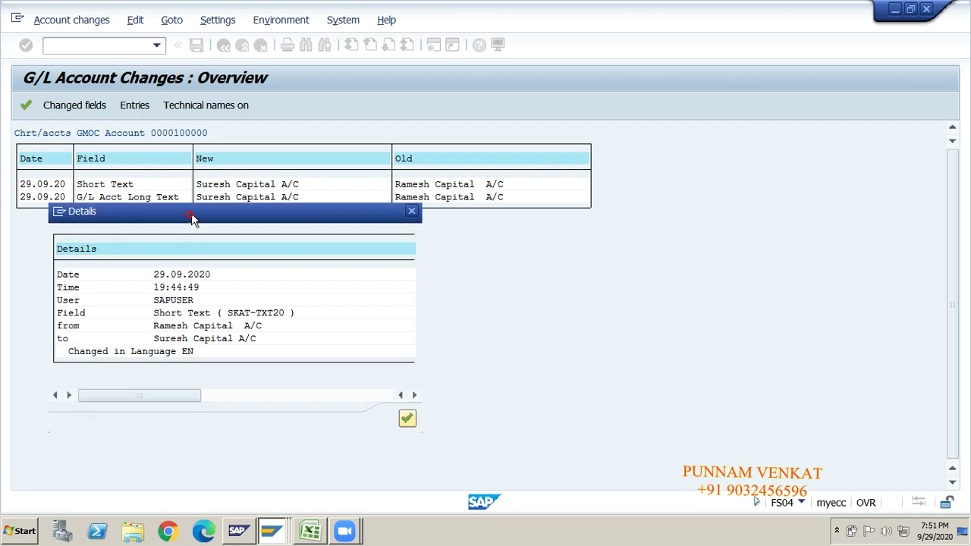
drag(192, 218, 640, 138)
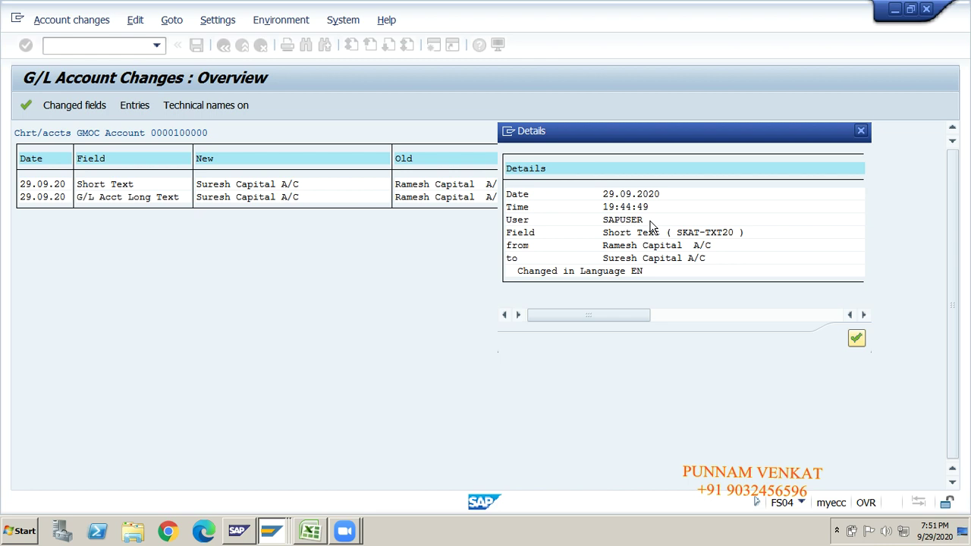
drag(649, 224, 589, 223)
drag(597, 196, 670, 196)
click(662, 206)
click(856, 339)
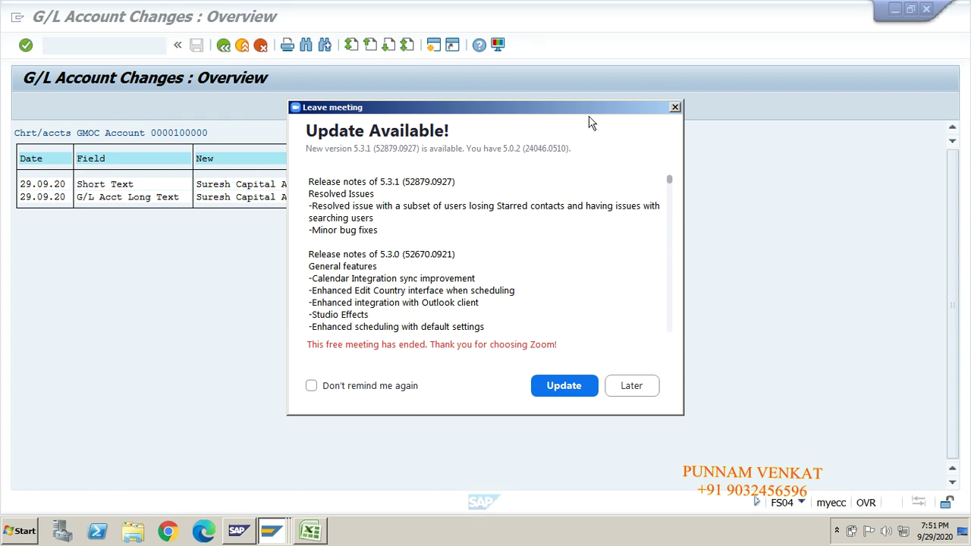
click(674, 107)
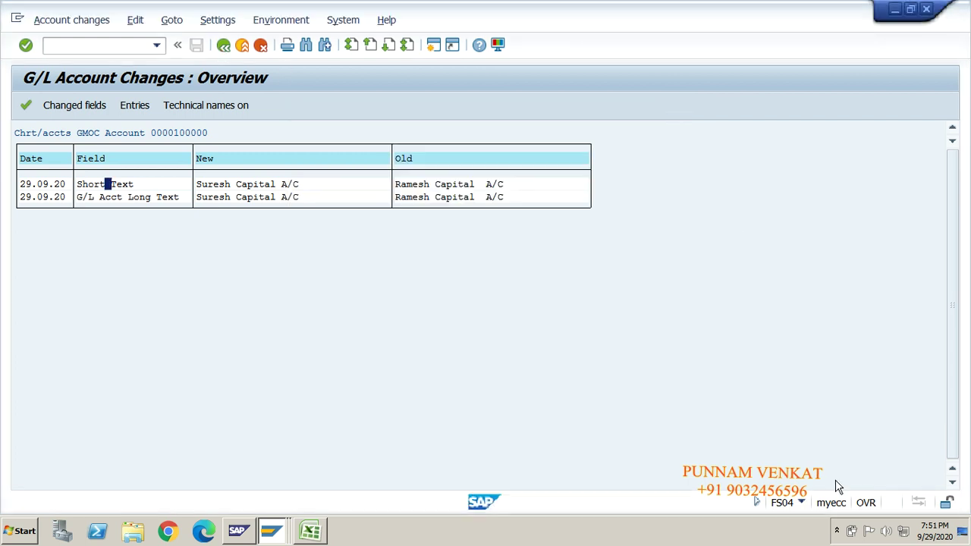
click(837, 531)
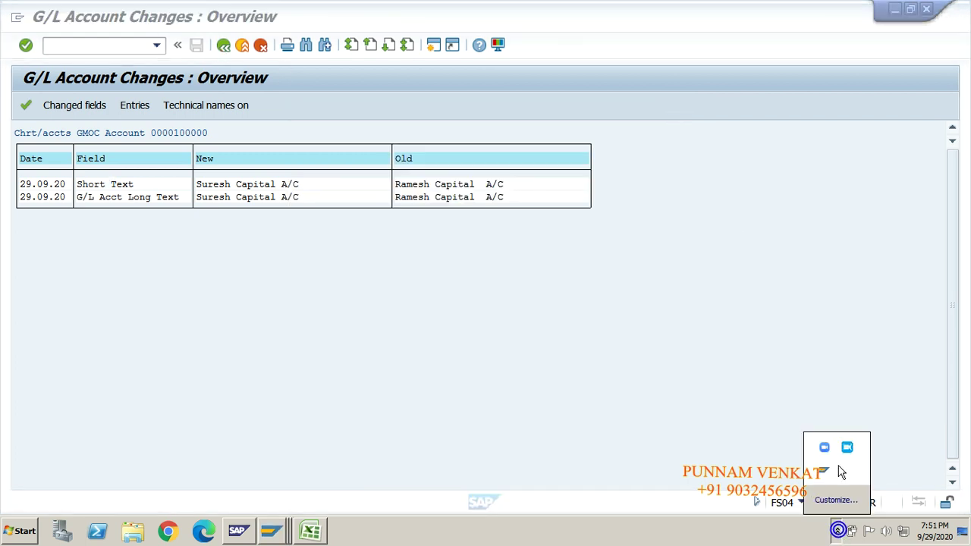
click(847, 448)
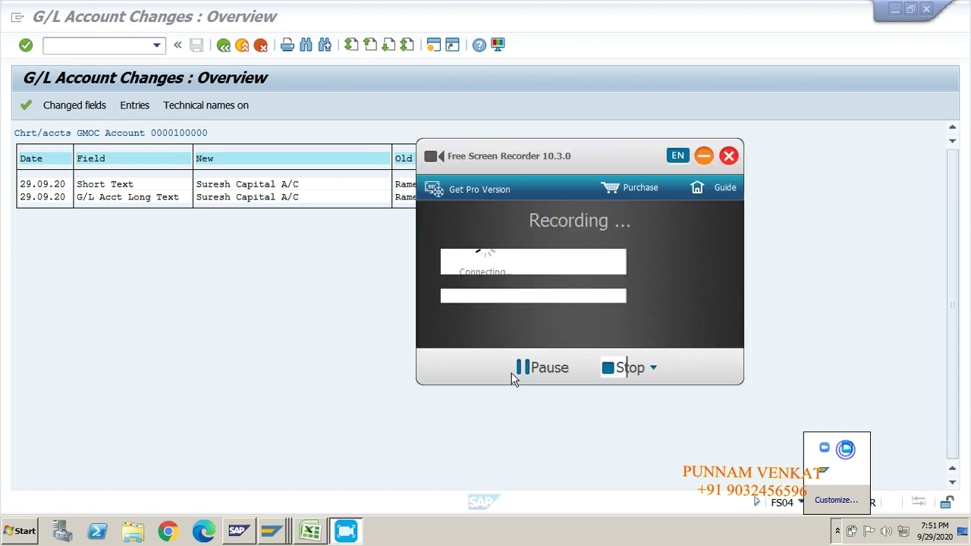
click(541, 369)
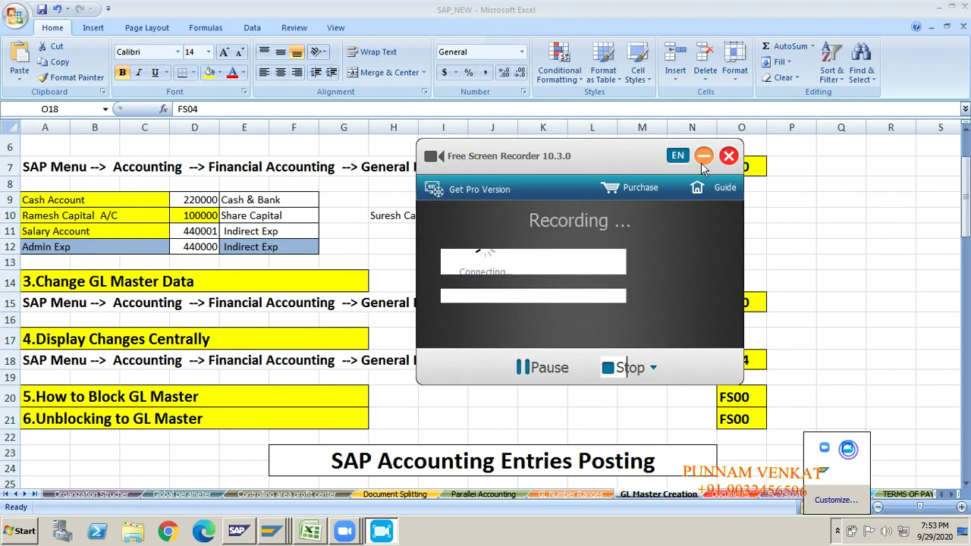
click(703, 161)
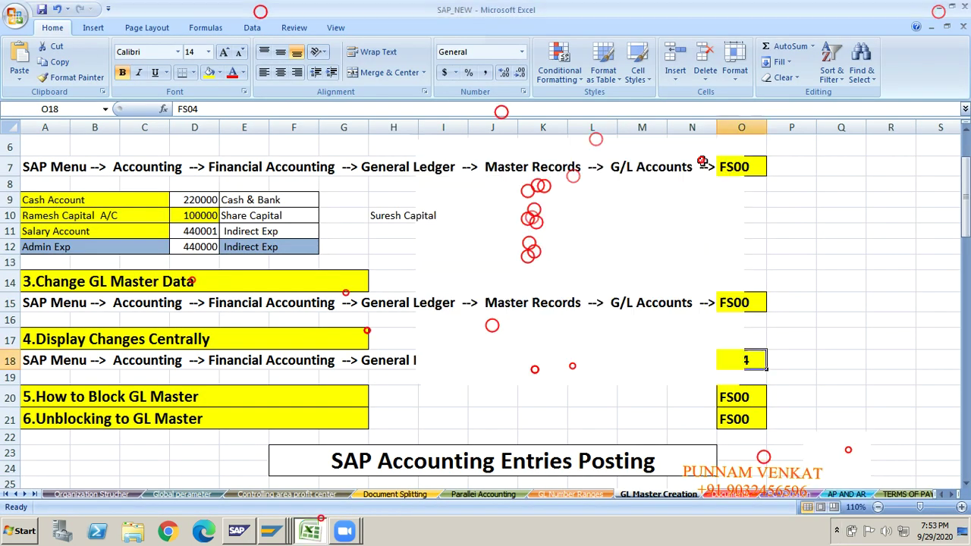
- In Excel, copy the FS04 transaction code in O18 from the Display Changes Centrally section and switch back to SAP
click(175, 338)
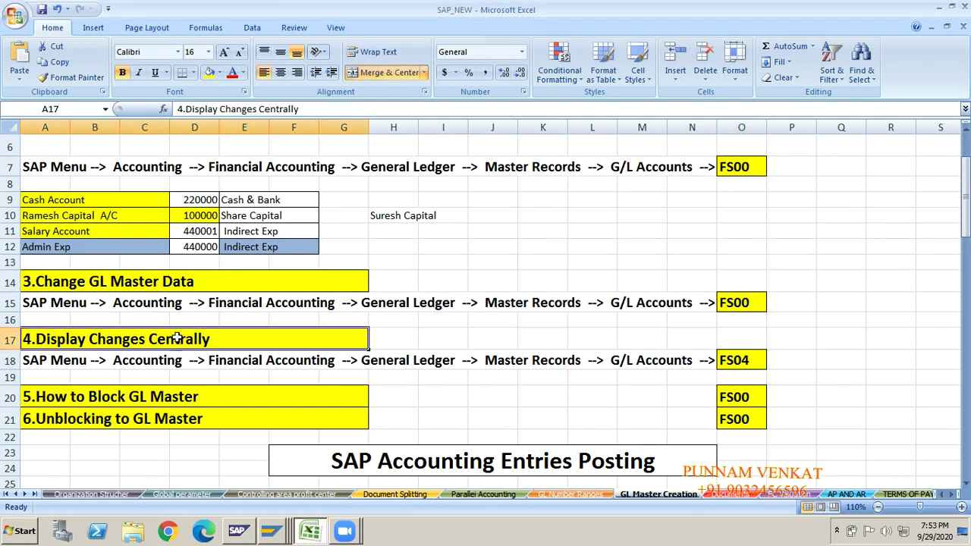
key(Right)
key(Right)
key(Right)
key(Right)
key(Right)
key(Right)
key(Right)
key(Right)
key(Down)
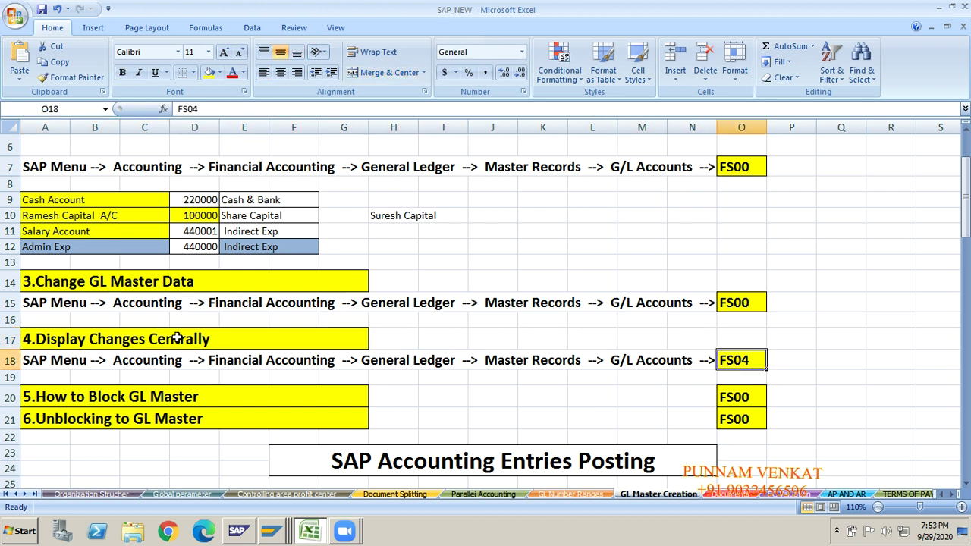
key(ctrl+c)
key(alt+Tab)
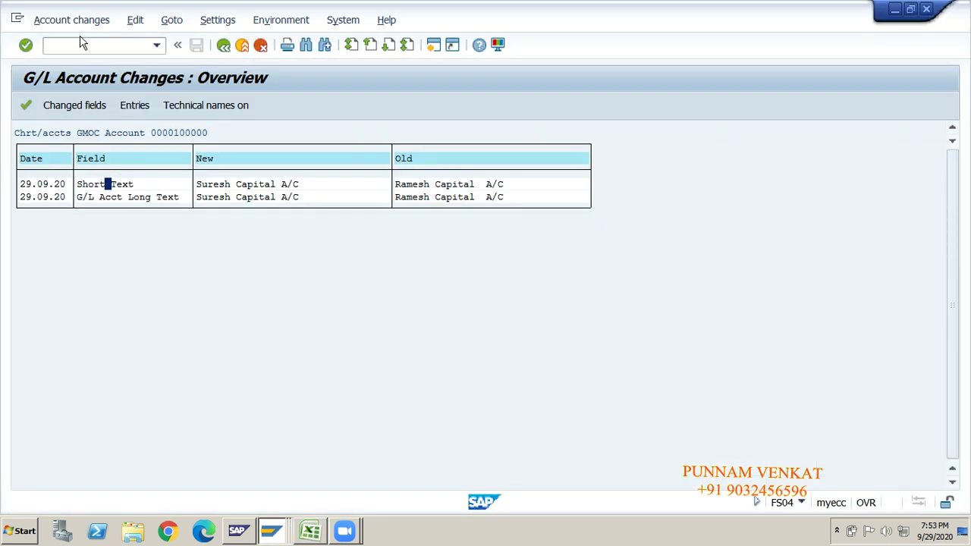
- Go back from the change overview to SAP Easy Access and start transaction FS04 again
click(224, 46)
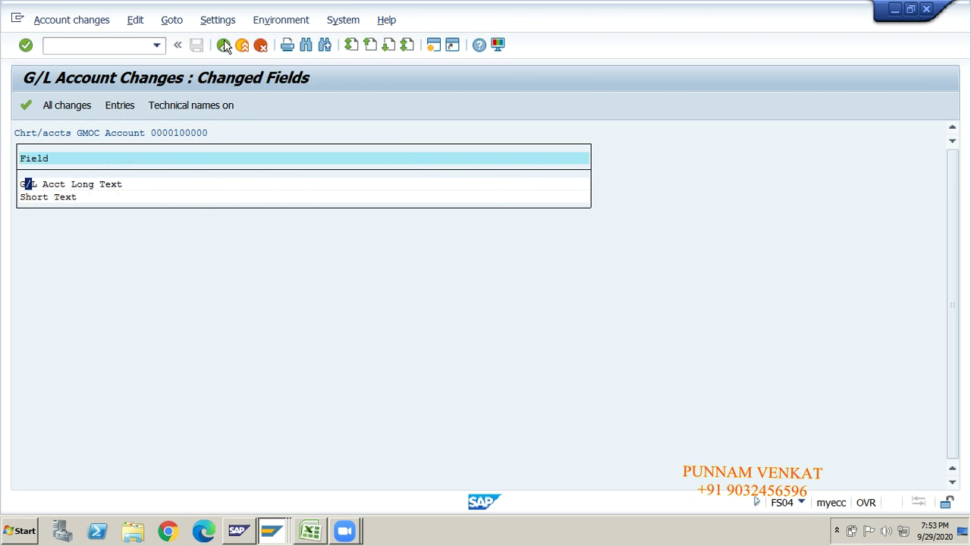
click(224, 46)
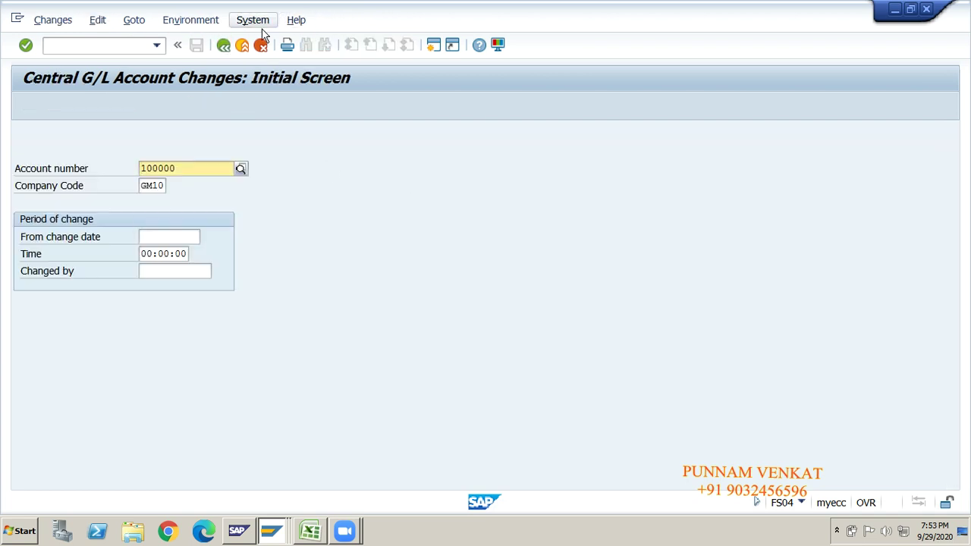
click(224, 46)
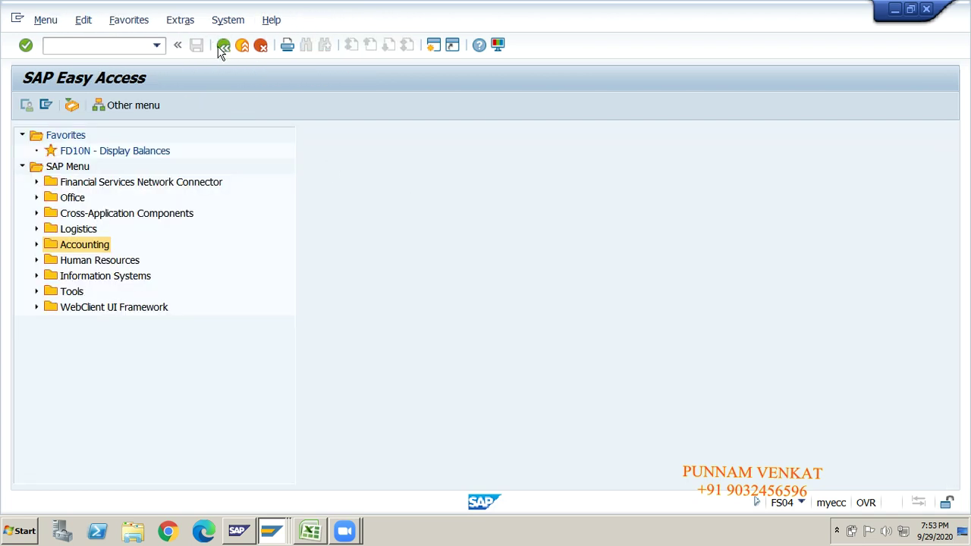
click(121, 45)
text(FS04)
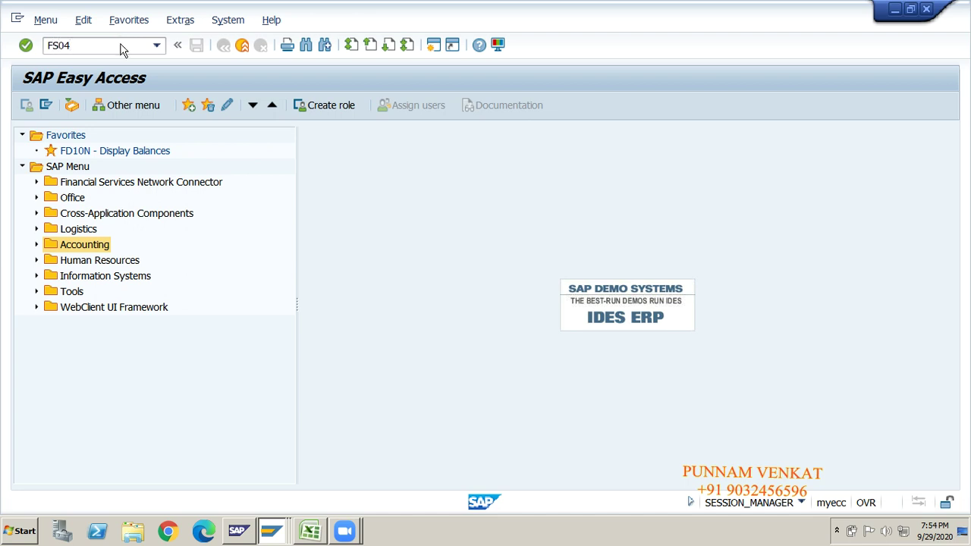
key(Return)
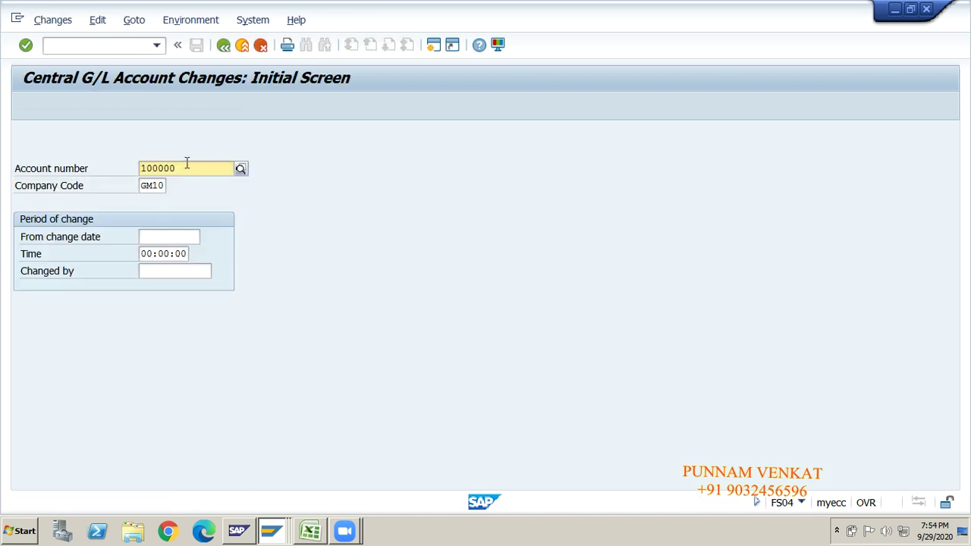
- Display all changes for account 100000 in company code GM10 again, and return through SAP Easy Access to Excel
click(152, 185)
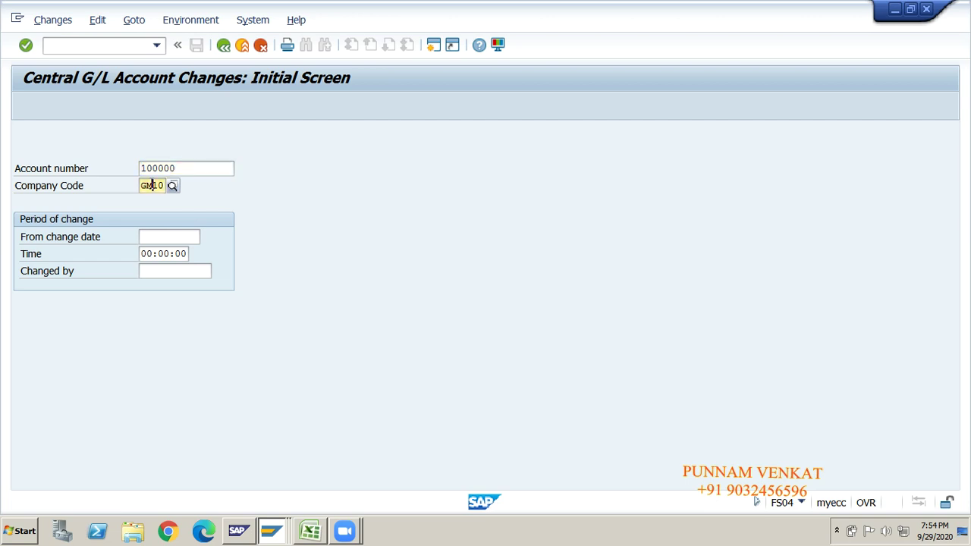
key(Return)
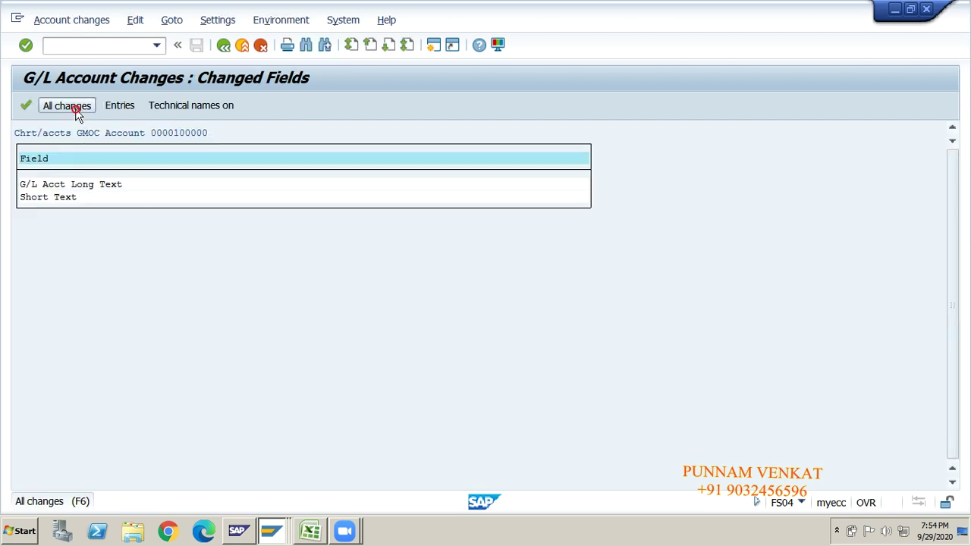
click(75, 108)
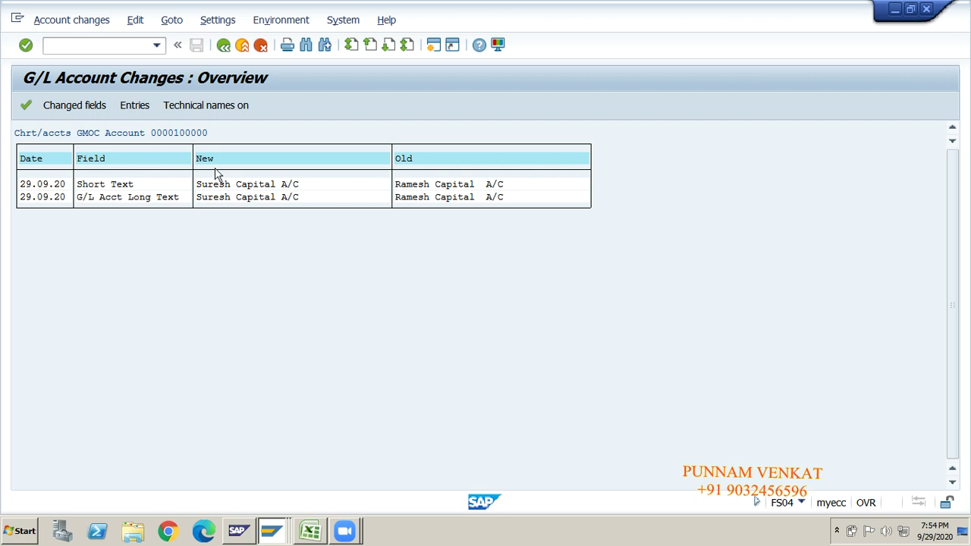
click(223, 46)
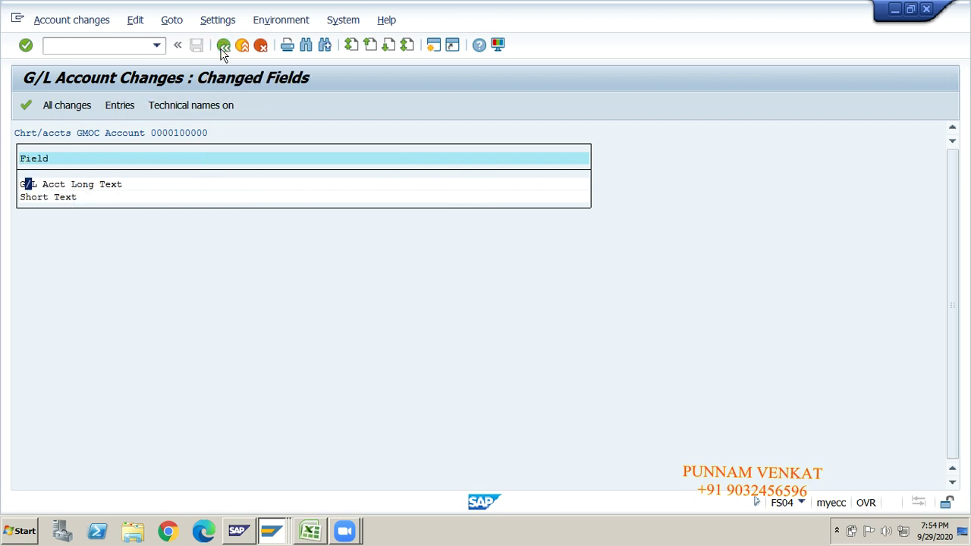
click(223, 46)
click(223, 46)
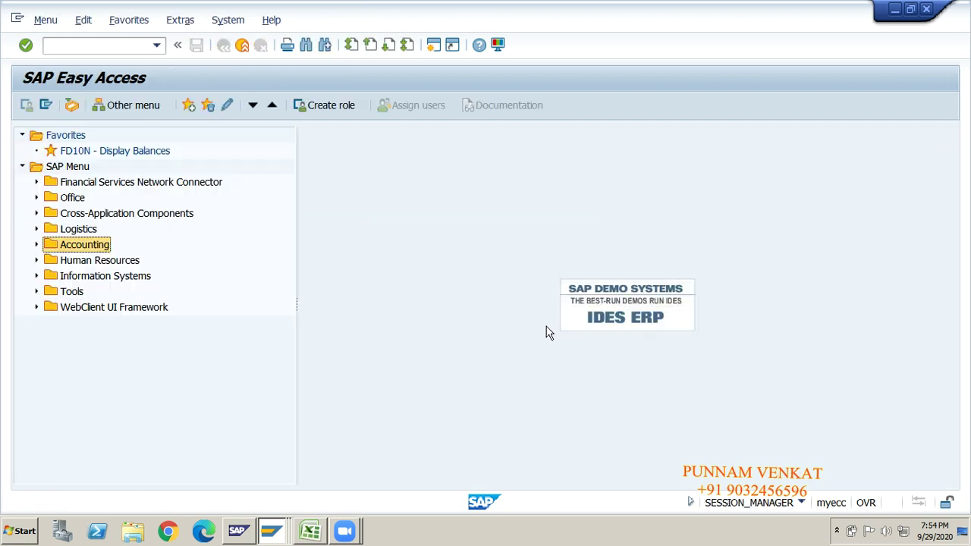
key(alt+Tab)
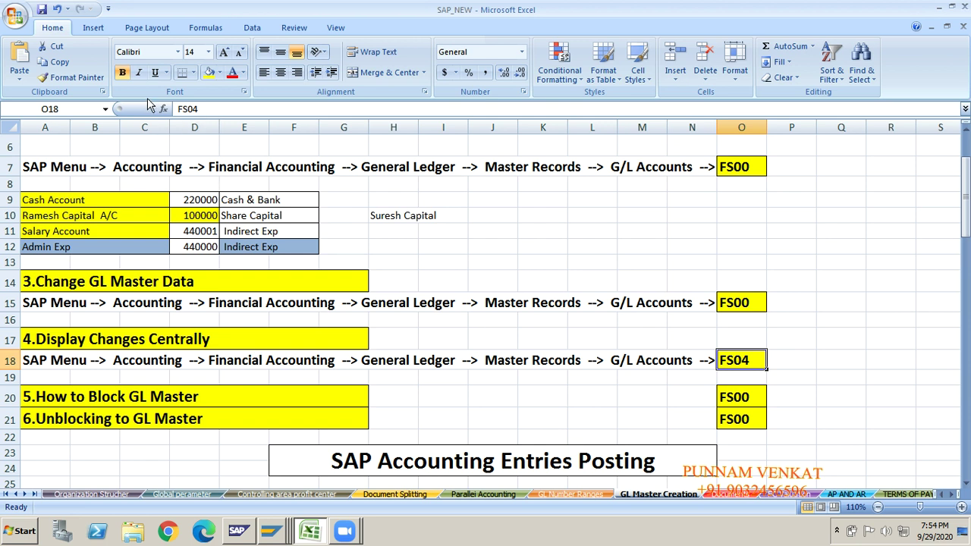
- Try to apply the FS04 cell's format to the Display Changes Centrally heading with Format Painter, and undo it
click(68, 78)
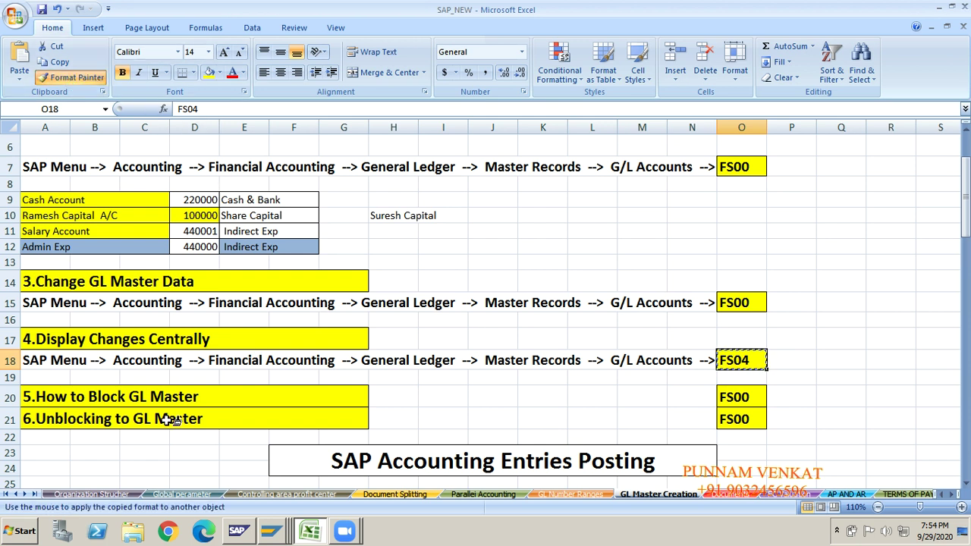
click(144, 343)
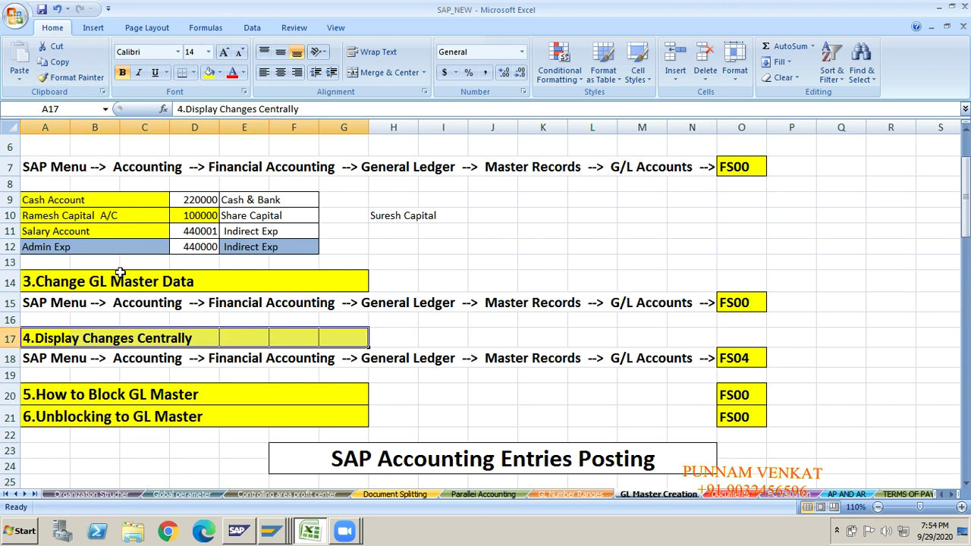
key(ctrl+z)
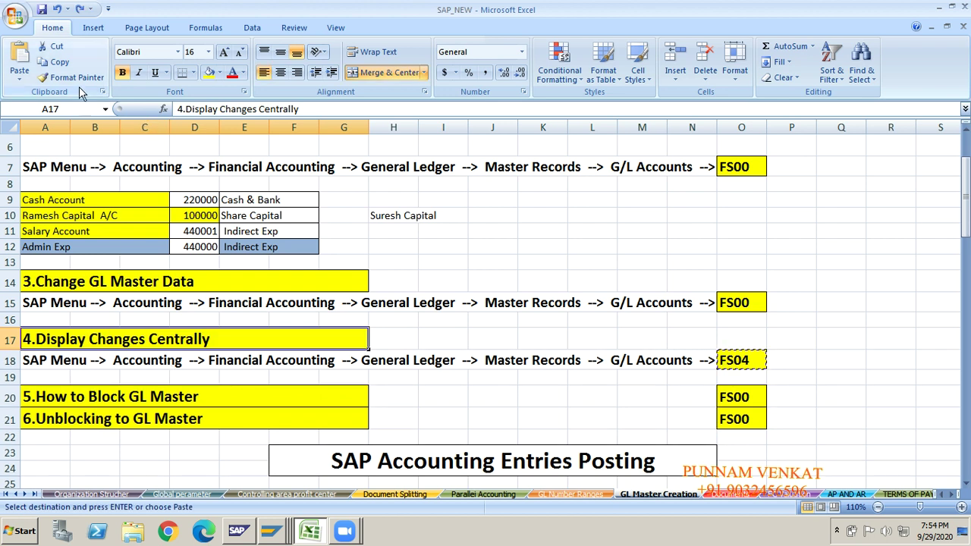
- Remove the yellow fill from the Display Changes Centrally heading in A17
click(218, 74)
click(234, 196)
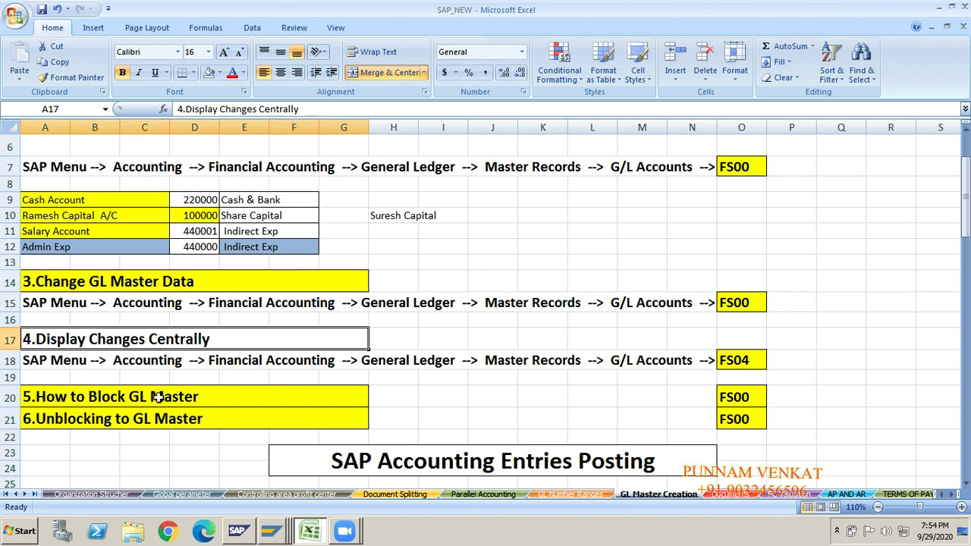
- Go over the How to Block GL Master and Unblocking to GL Master topics in rows 20 and 21
click(136, 402)
key(Down)
key(Down)
key(Down)
key(Down)
key(Down)
key(Down)
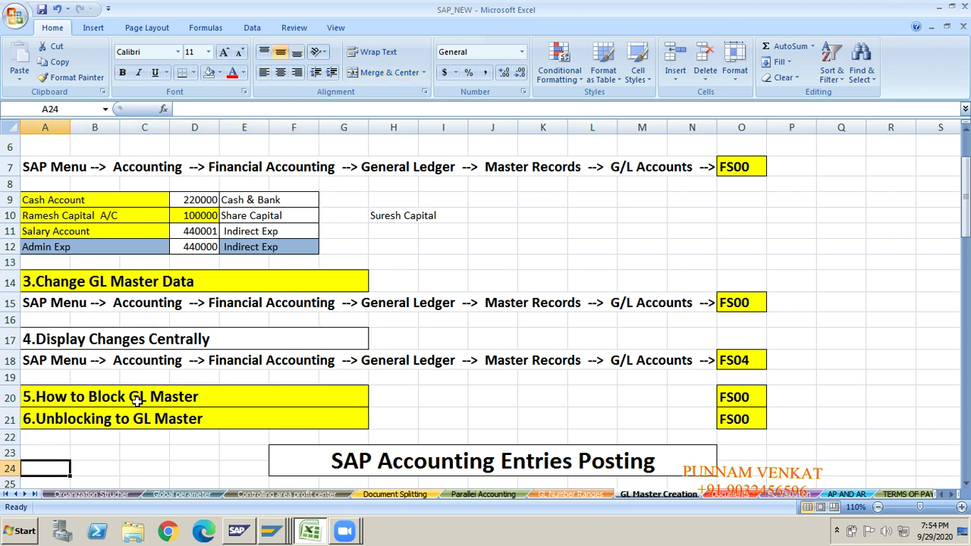
key(Up)
key(Up)
key(Up)
key(Up)
key(Up)
key(Up)
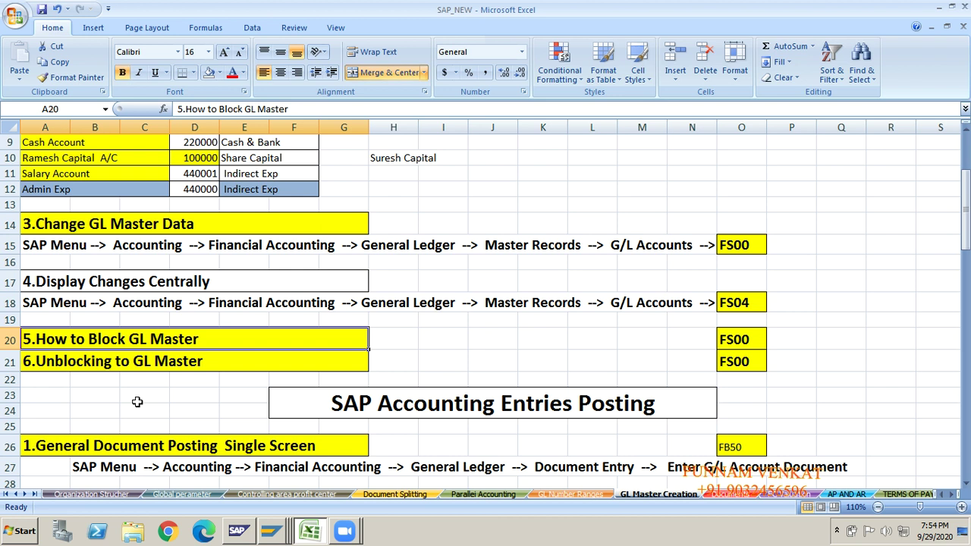
key(Down)
key(Up)
key(Down)
key(Up)
key(Down)
key(Up)
key(Down)
key(Up)
key(Down)
key(Up)
click(101, 363)
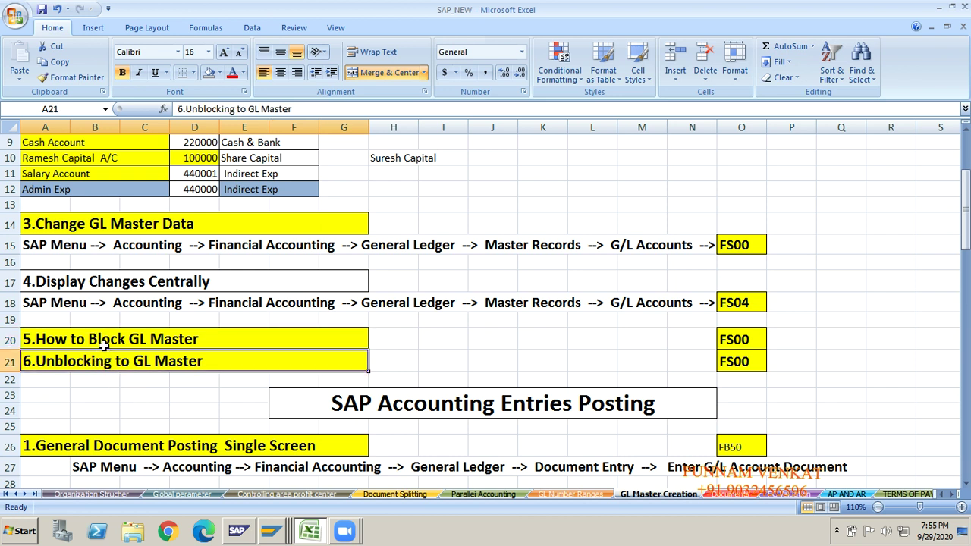
click(105, 346)
click(104, 359)
click(118, 346)
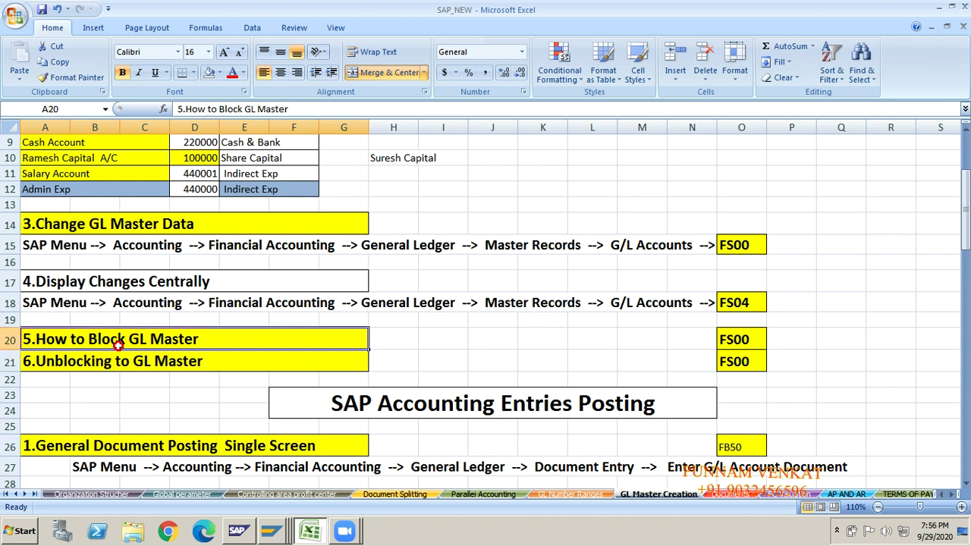
click(130, 362)
click(140, 338)
click(145, 354)
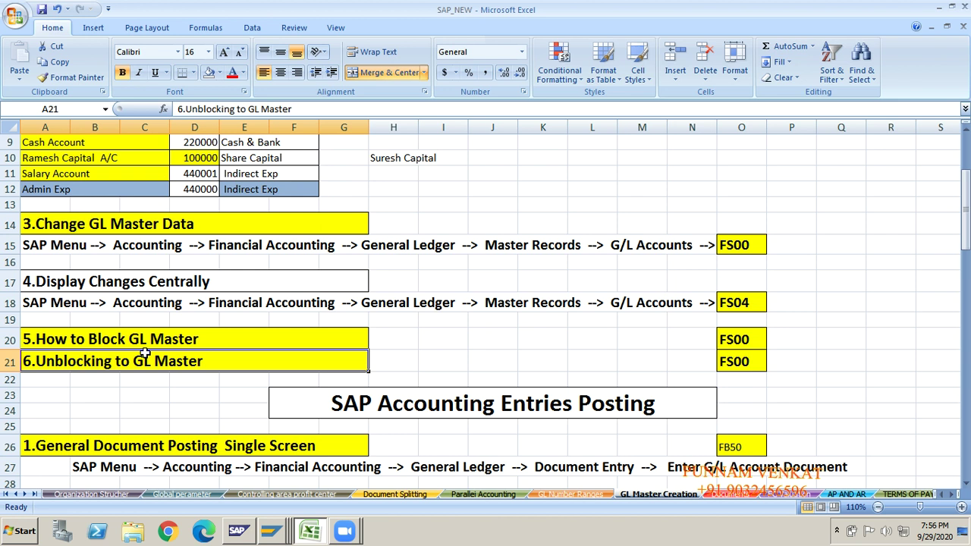
- Copy the Admin Exp account number 440000 from D12 into cell I20 beside the How to Block GL Master topic
key(Up)
key(Up)
key(Up)
key(Up)
key(Up)
key(Up)
key(Up)
key(Up)
key(Up)
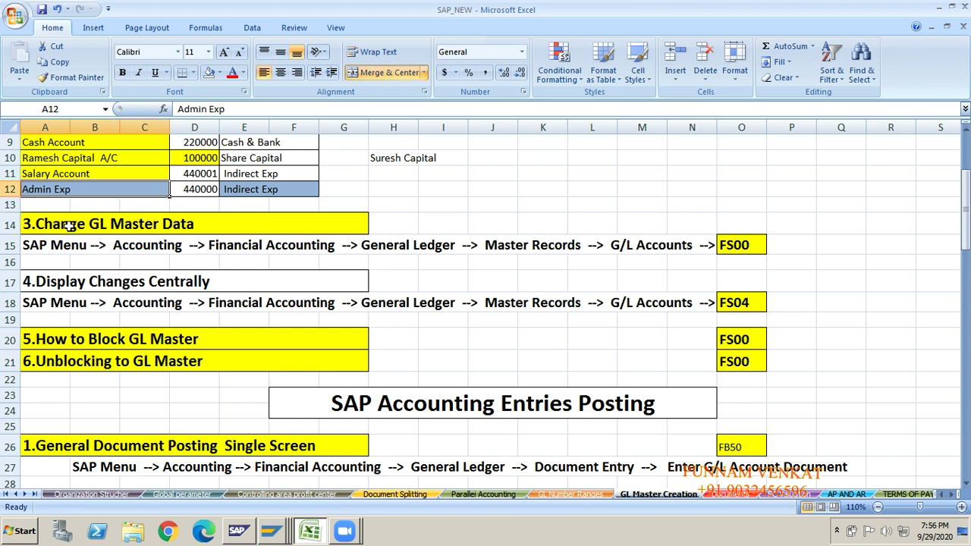
click(197, 201)
click(197, 187)
key(ctrl+c)
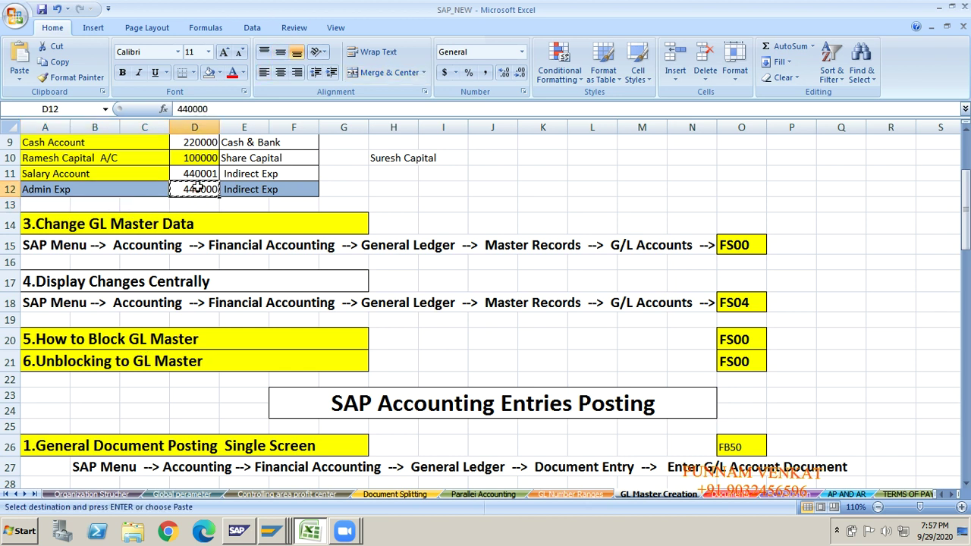
click(453, 354)
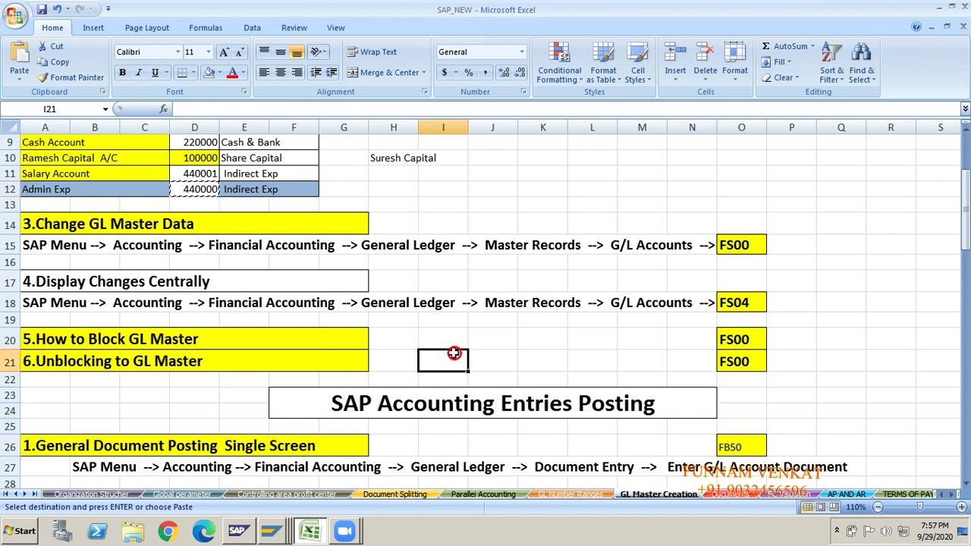
click(449, 342)
key(ctrl+v)
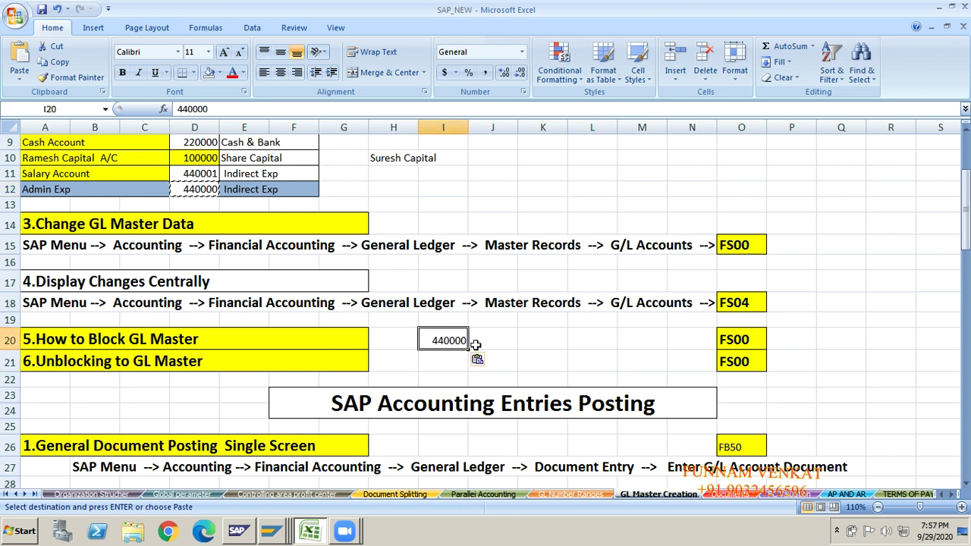
key(Right)
click(68, 192)
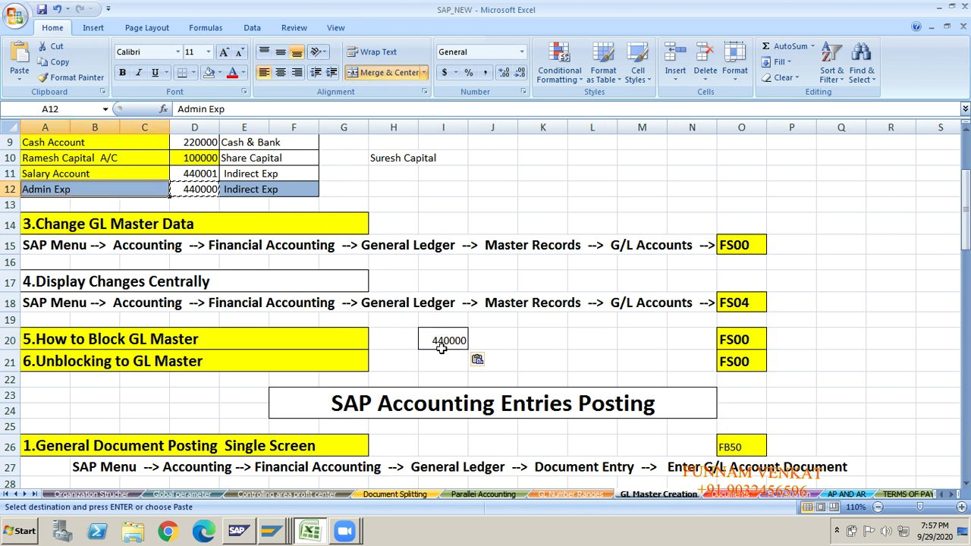
- Copy the transaction code FS00 from O20 and start that transaction in SAP
click(745, 341)
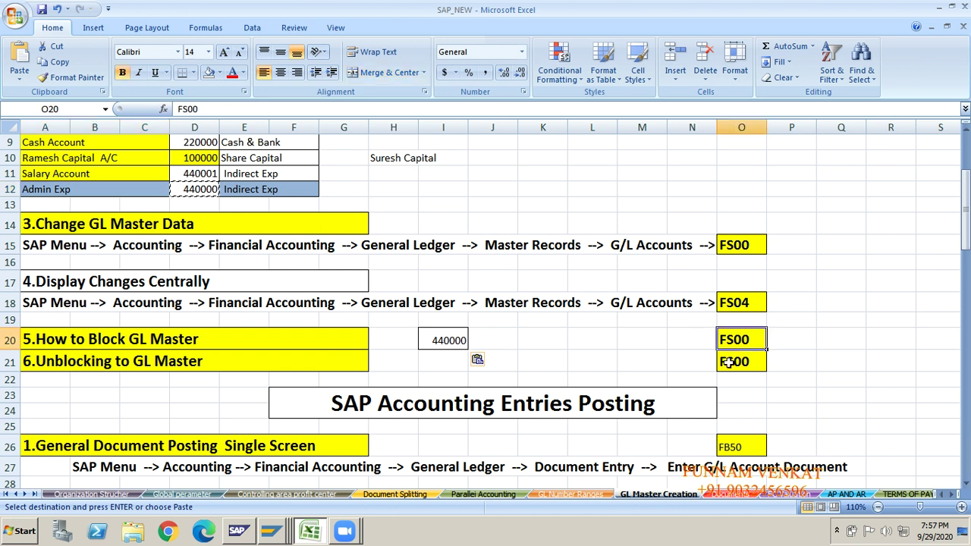
key(ctrl+c)
key(alt+Tab)
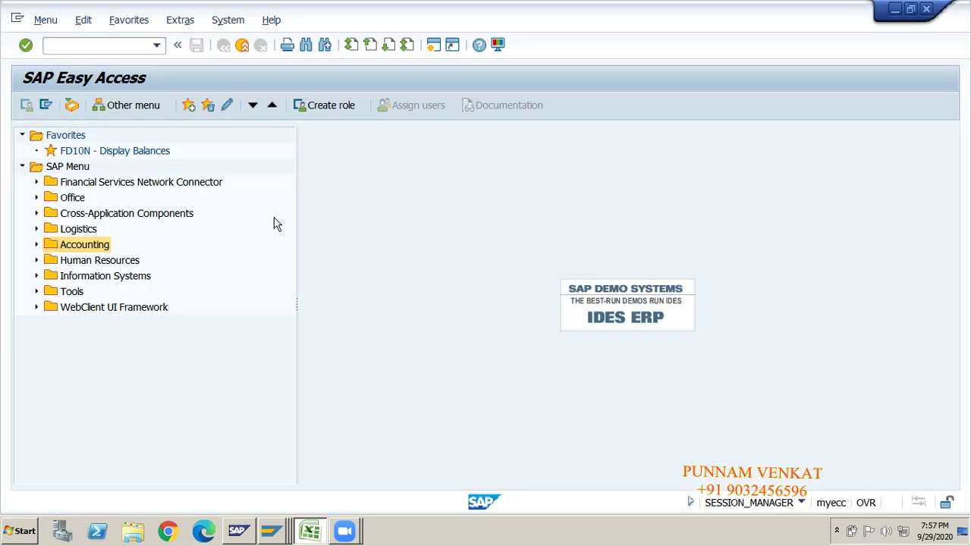
click(101, 46)
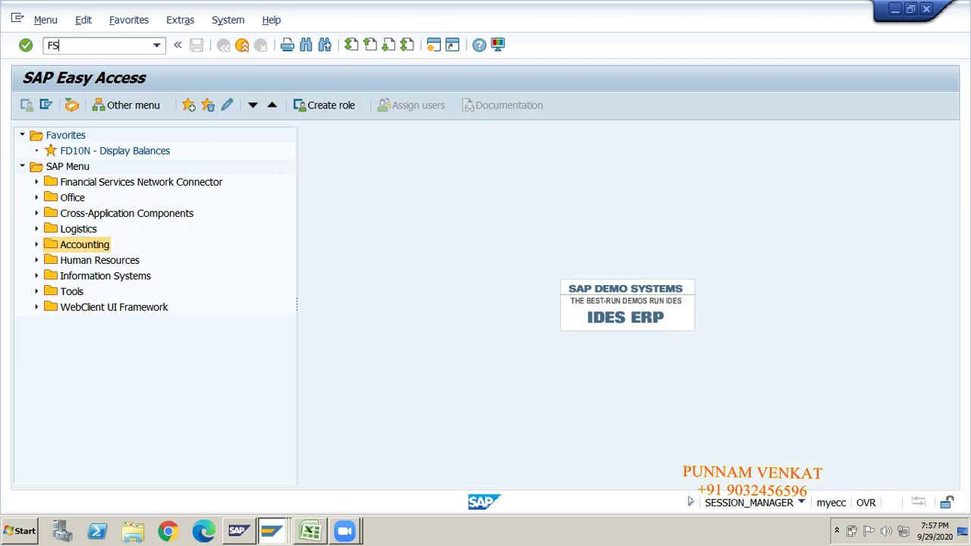
key(Return)
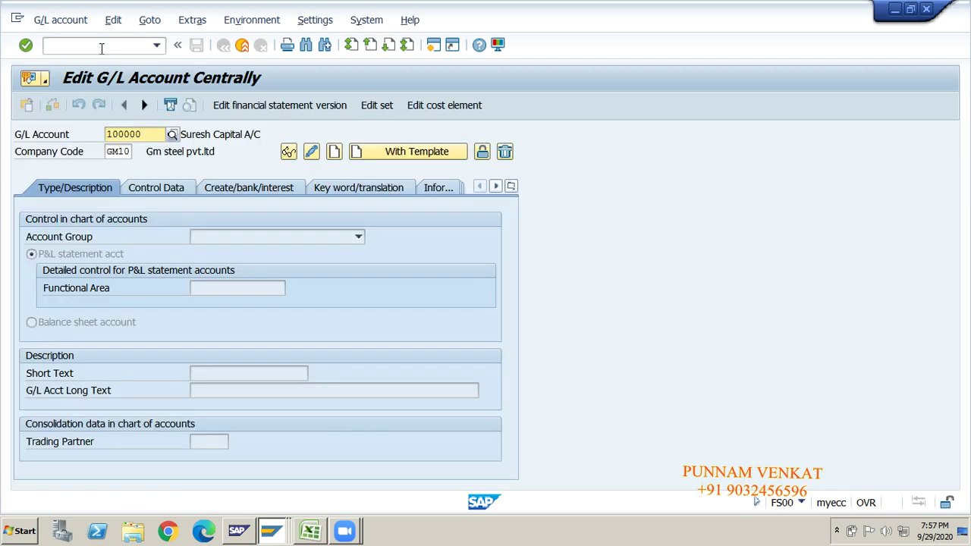
- Copy account number 440000 from I20 in Excel into FS00 and display the account for company code GM10
key(alt+Tab)
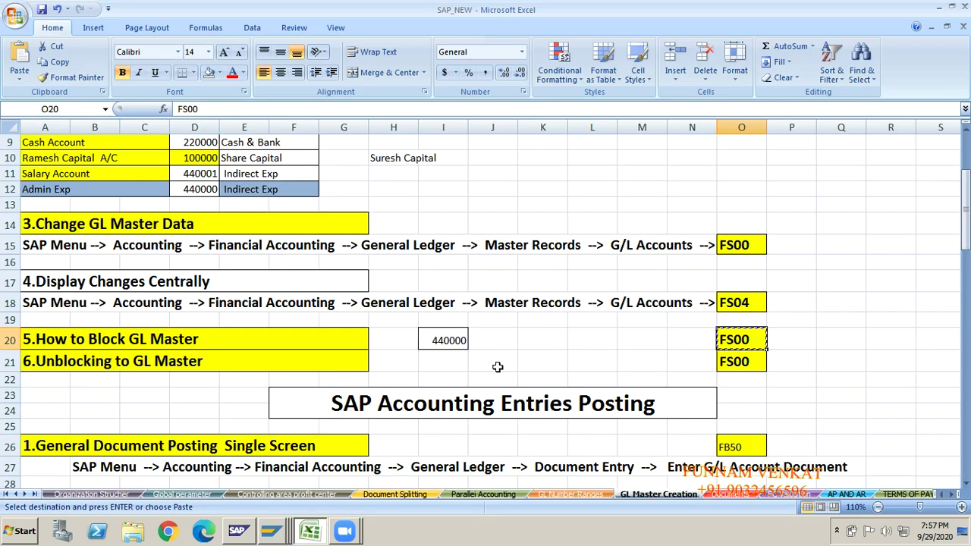
click(439, 347)
click(62, 189)
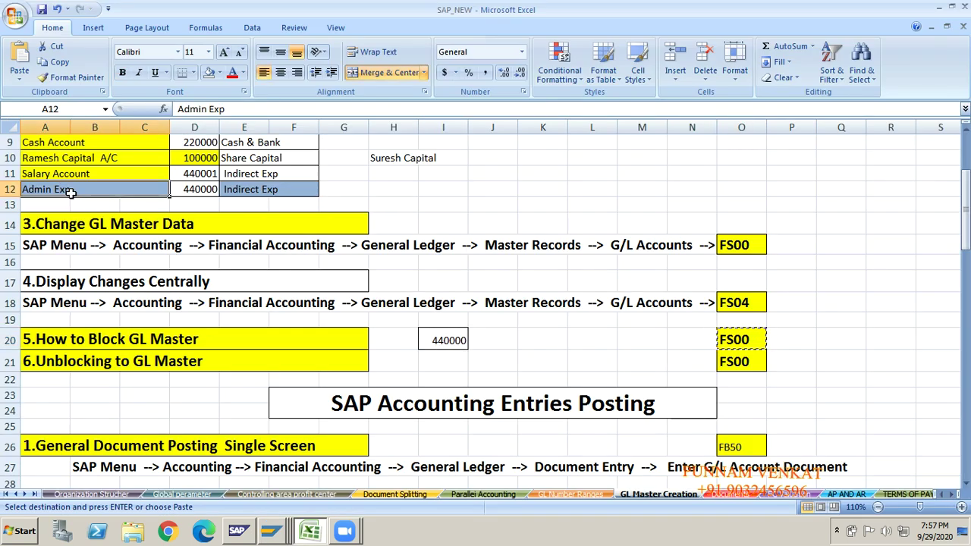
click(189, 189)
click(438, 340)
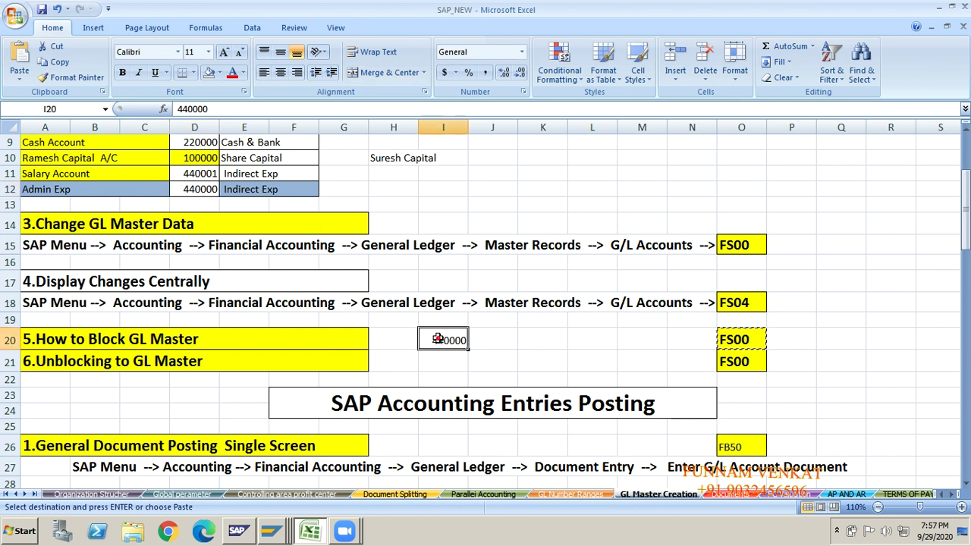
key(ctrl+c)
key(alt+Tab)
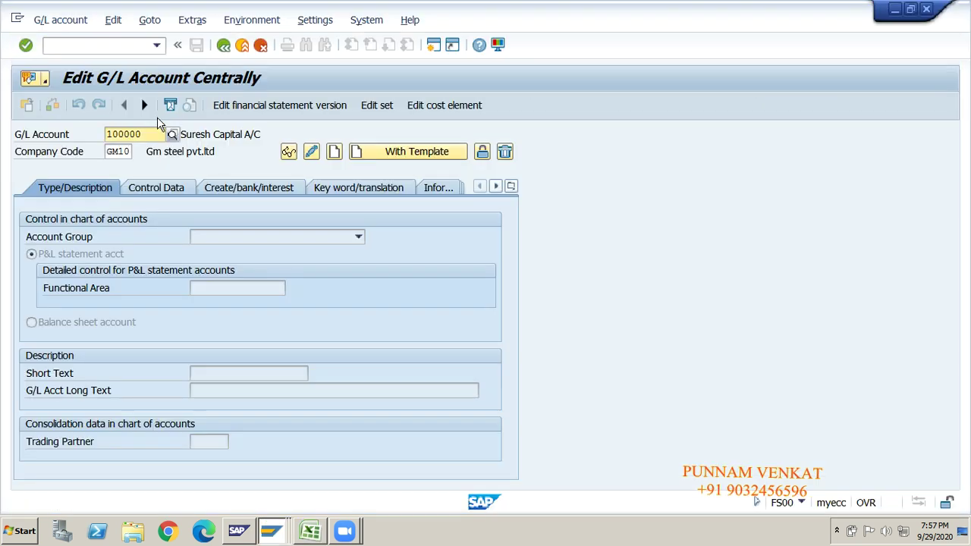
drag(141, 134, 100, 130)
key(ctrl+v)
click(289, 153)
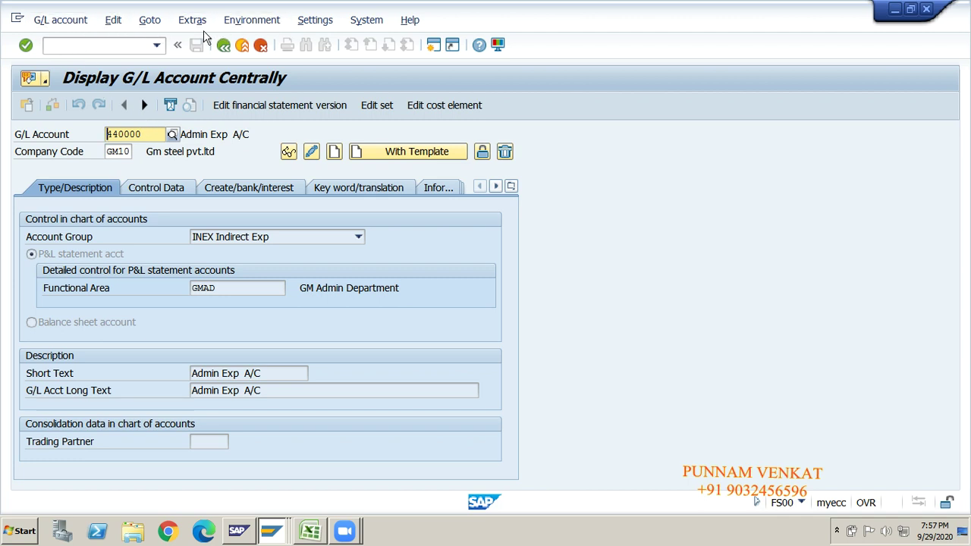
- Block account 440000 for creation, posting and planning in the chart of accounts and for posting in the company code, and save
click(83, 21)
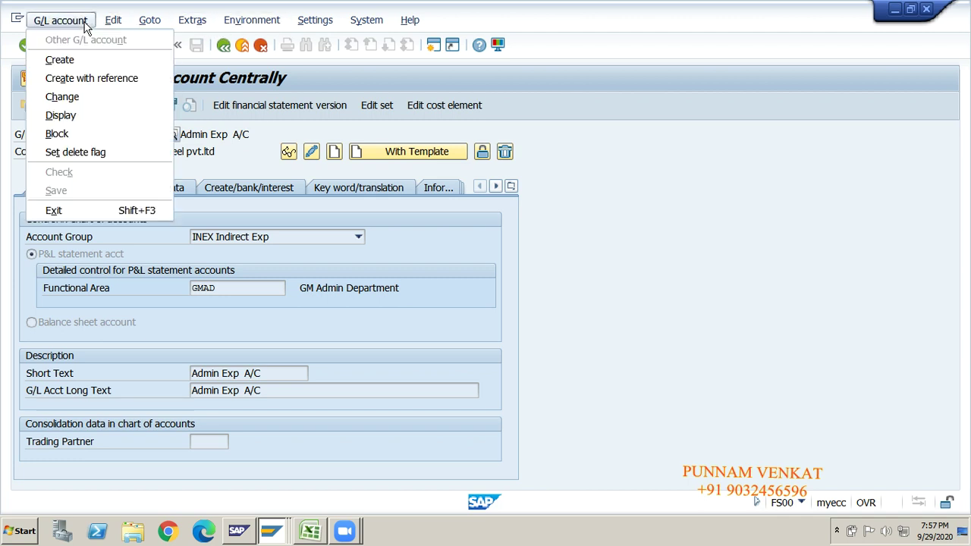
click(105, 140)
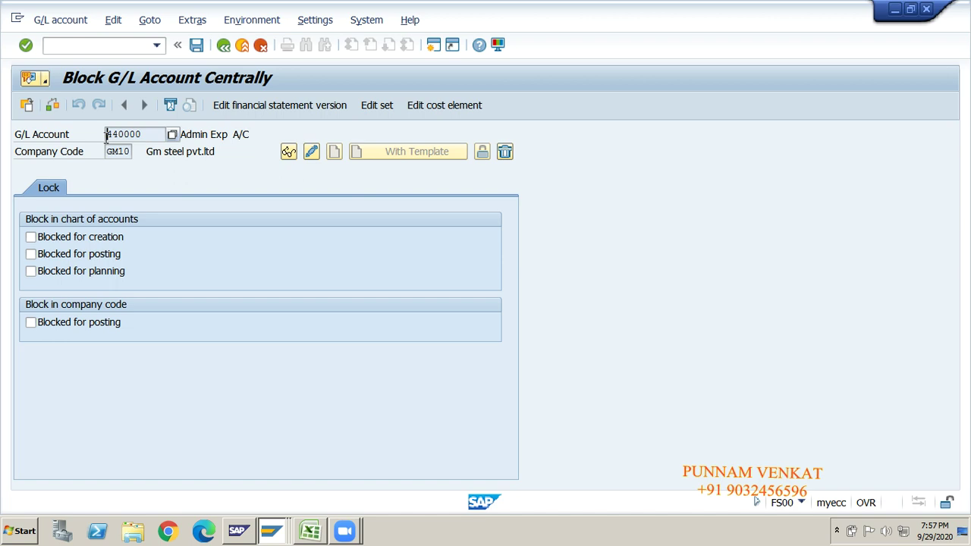
click(53, 241)
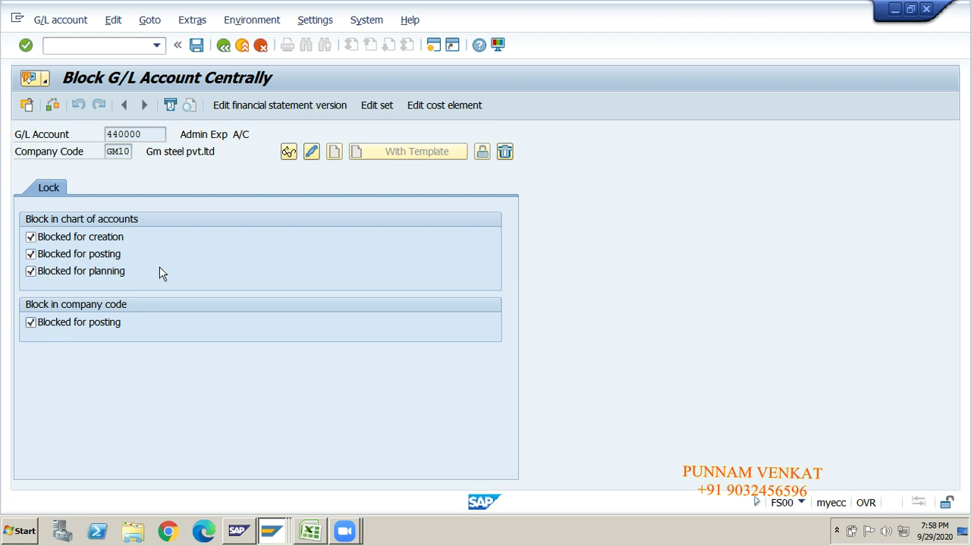
click(197, 47)
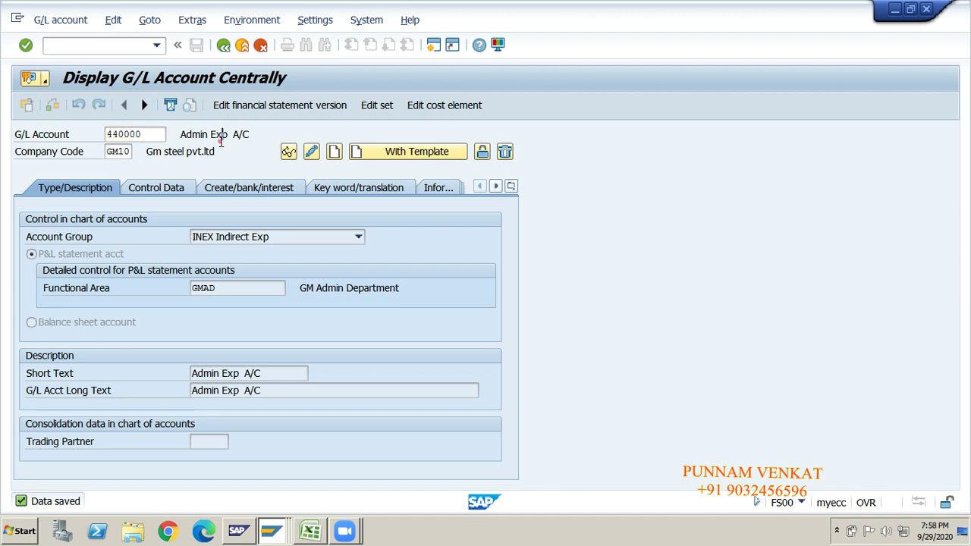
drag(251, 134, 183, 134)
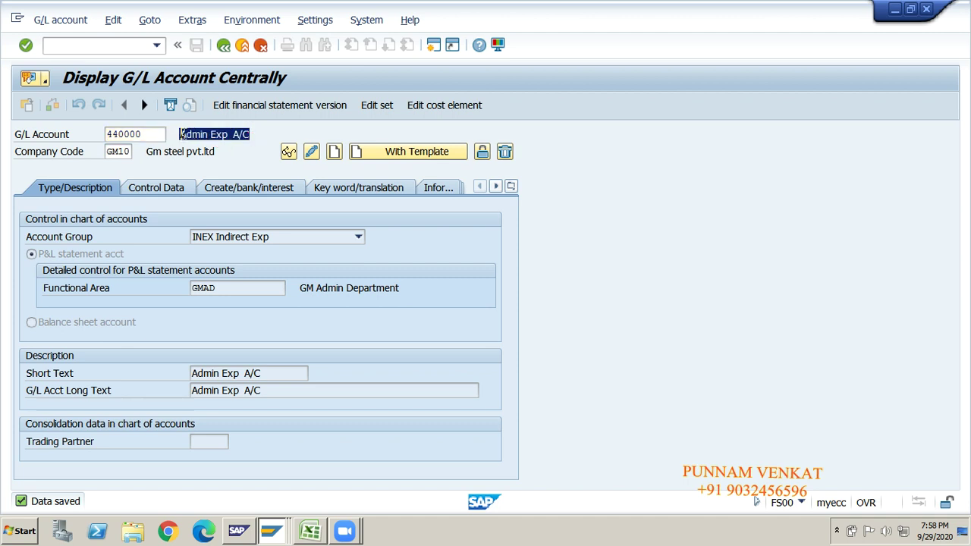
click(182, 134)
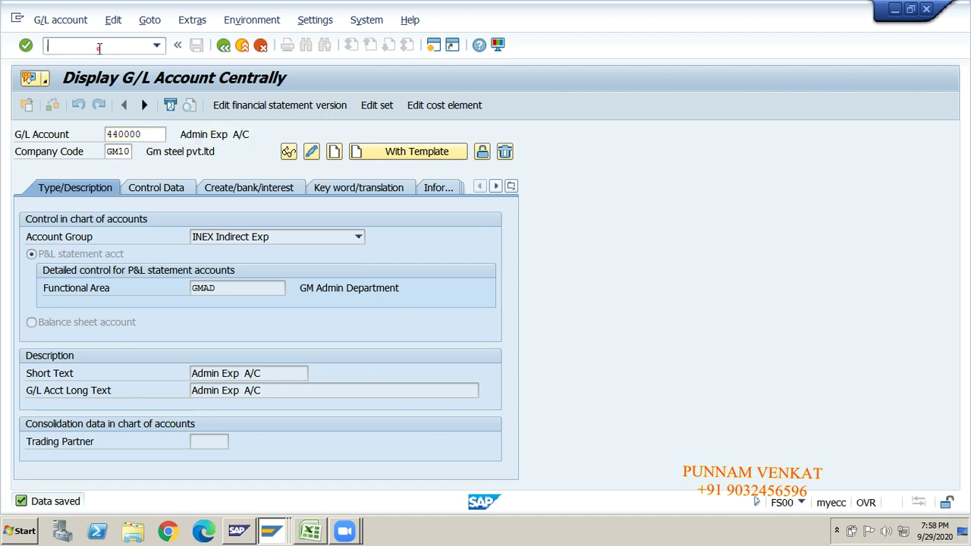
- Leave to SAP Easy Access with /N, restart FS00 and display account 440000 in company code GM10
text(/N)
key(Return)
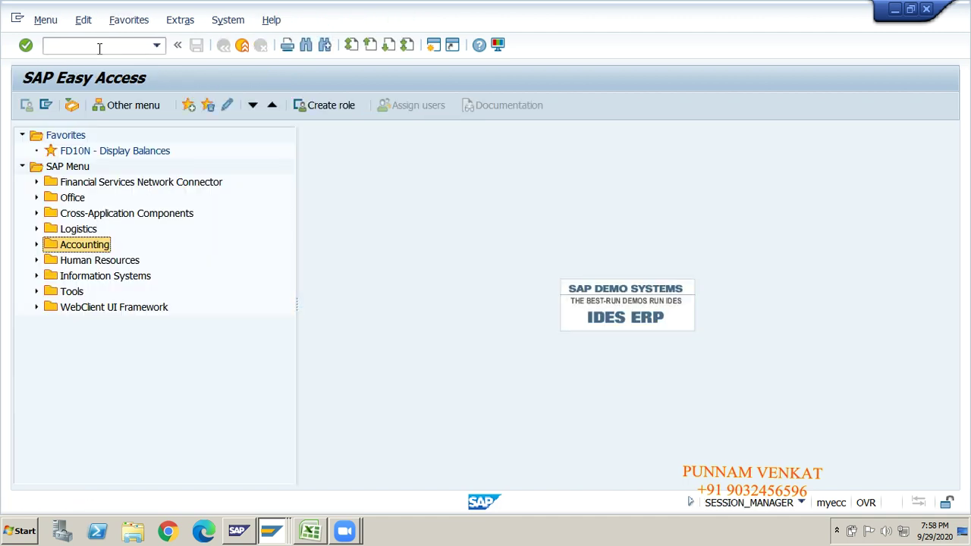
click(98, 46)
text(FS00)
key(Return)
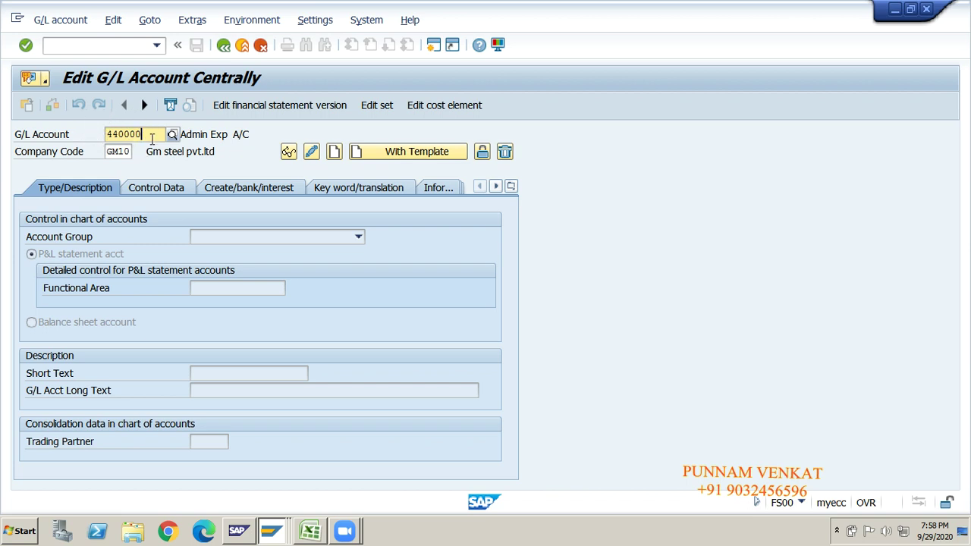
click(290, 154)
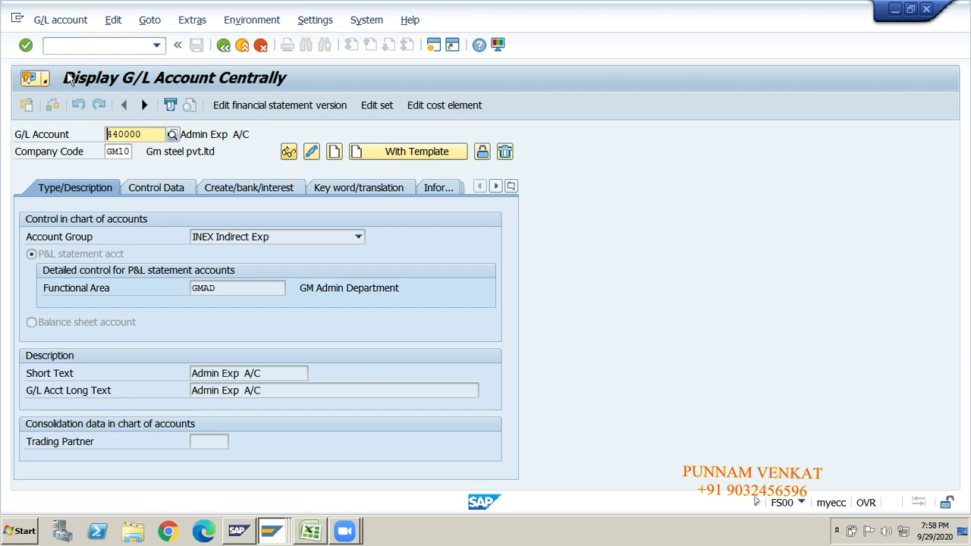
- Unblock account 440000 by clearing all chart-of-accounts and company-code block options, and save
click(57, 23)
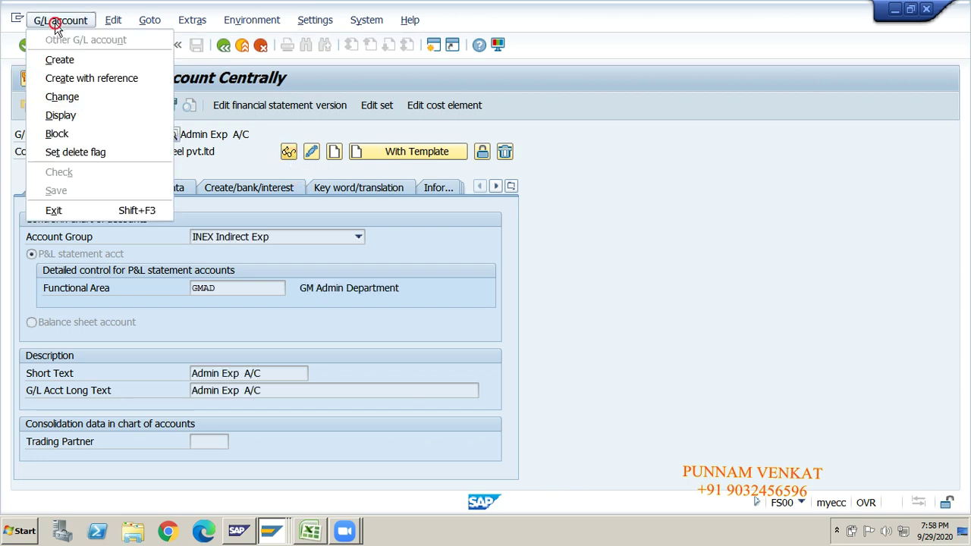
click(68, 133)
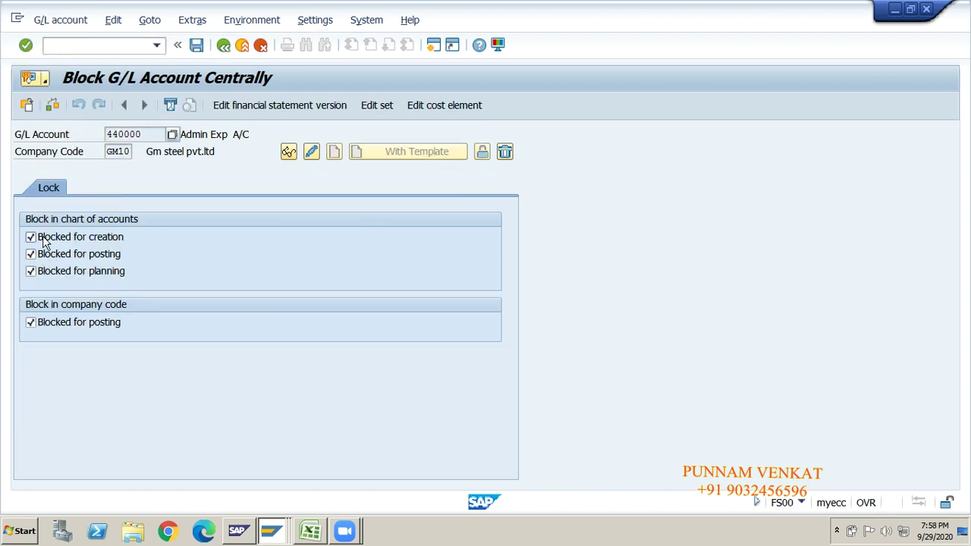
click(42, 238)
click(45, 256)
click(44, 271)
click(48, 322)
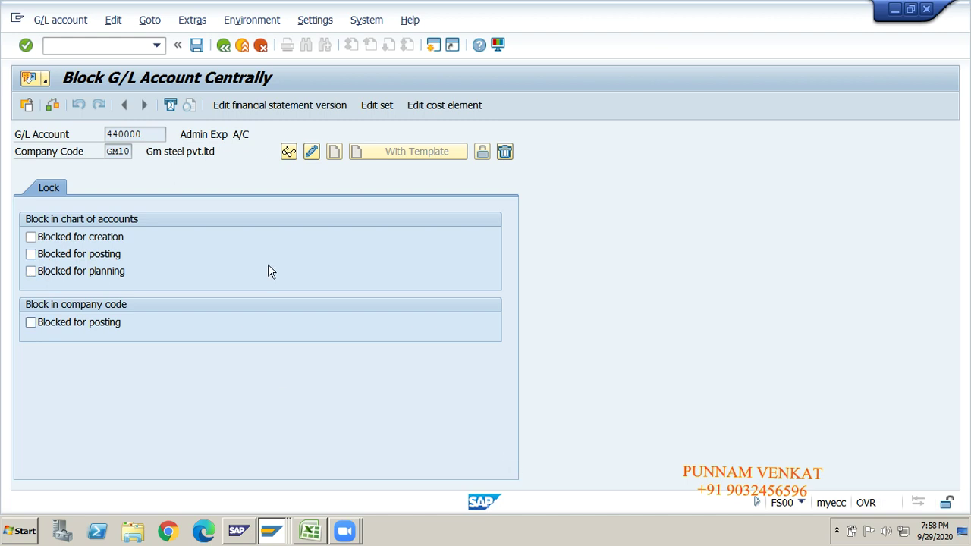
click(196, 47)
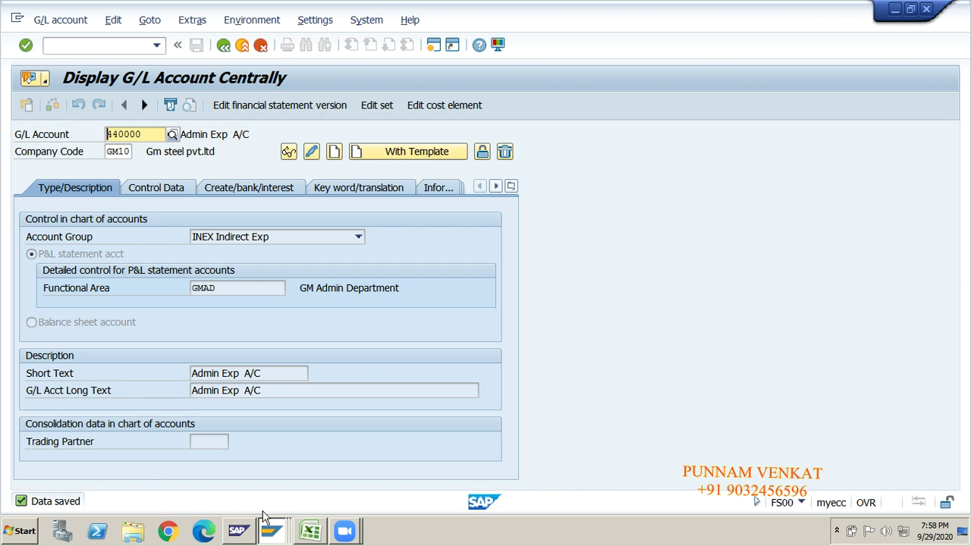
- Switch back to Excel and go from the How to Block GL Master topic up to cell A1
click(836, 534)
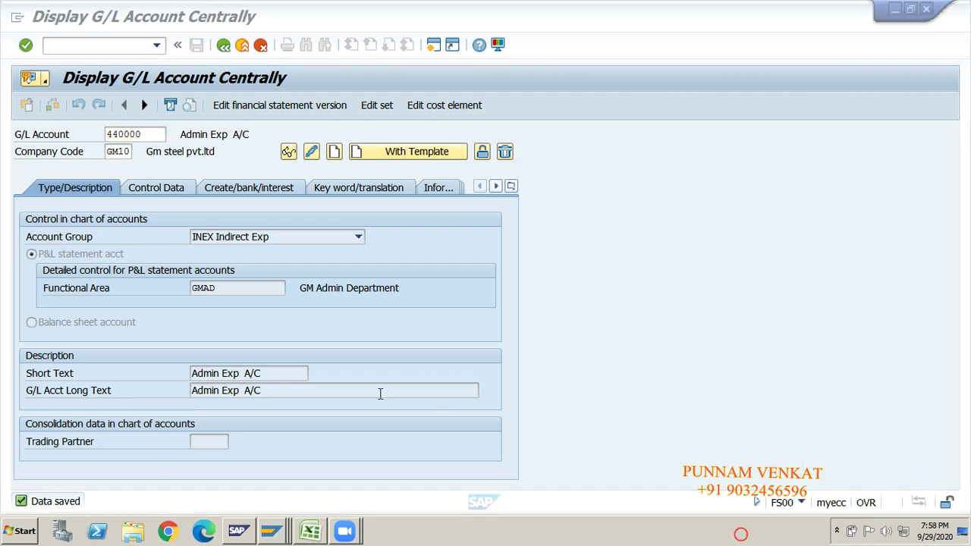
key(alt+Tab)
key(alt+Tab)
click(170, 330)
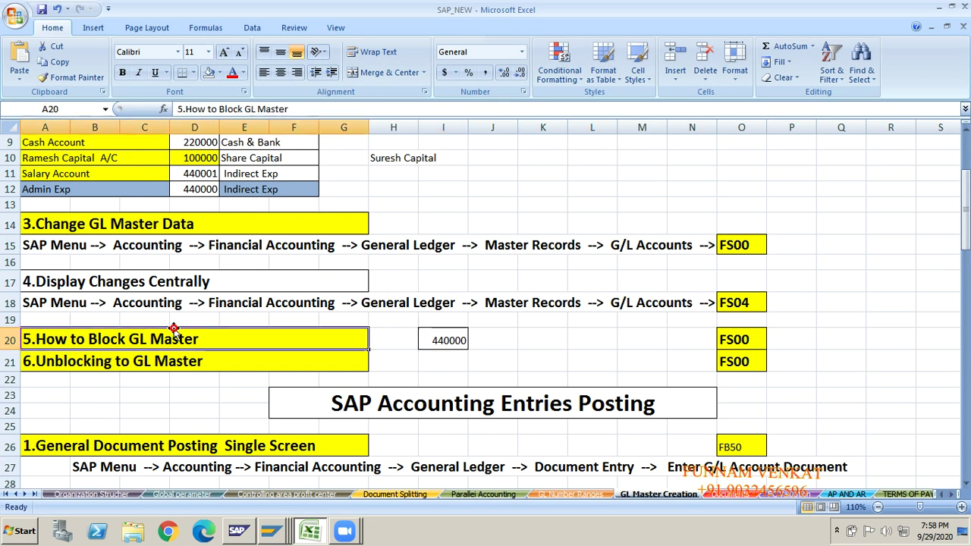
key(Up)
key(Up)
key(Up)
key(Up)
key(Up)
key(Up)
key(Up)
key(Up)
key(Up)
key(Up)
key(Up)
key(Up)
key(Up)
key(Up)
key(Up)
key(Up)
key(Up)
key(Up)
key(Up)
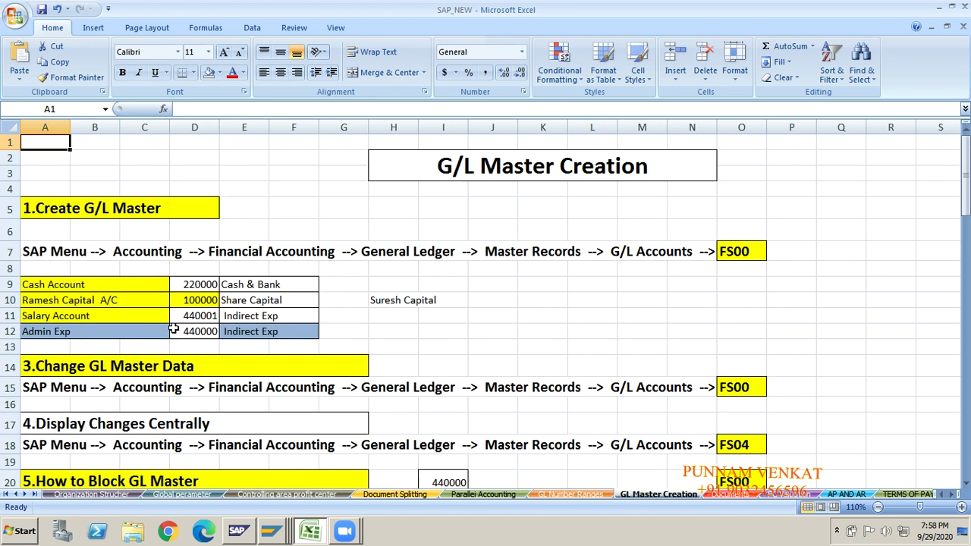
- Review the G/L Master Creation topics from Create G/L Master down to Unblocking to GL Master, and return to Create G/L Master
key(Down)
key(Down)
key(Down)
key(Down)
key(Down)
key(Down)
key(Down)
key(Down)
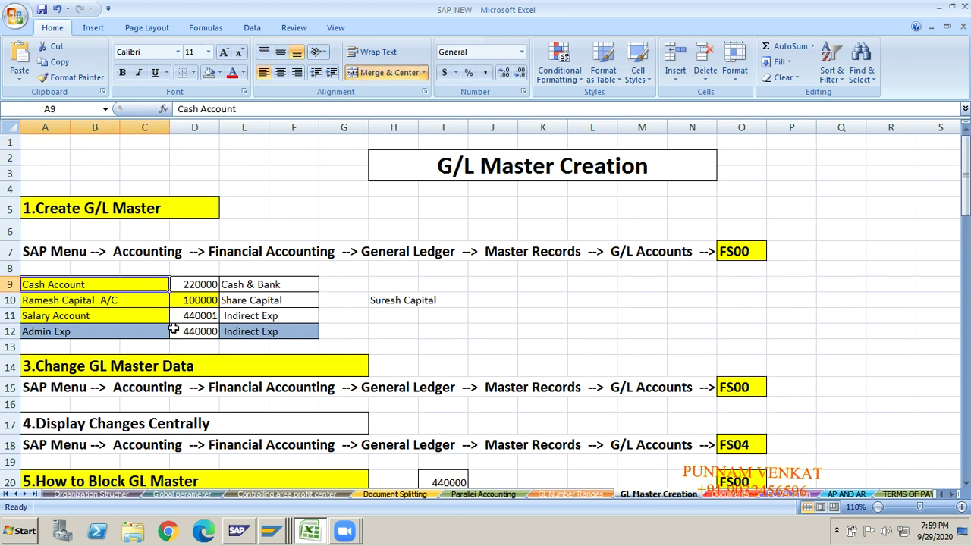
key(Down)
key(Down)
key(Down)
key(Down)
key(Down)
key(Down)
key(Down)
key(Down)
key(Down)
key(Down)
key(Down)
key(Down)
key(Down)
key(Down)
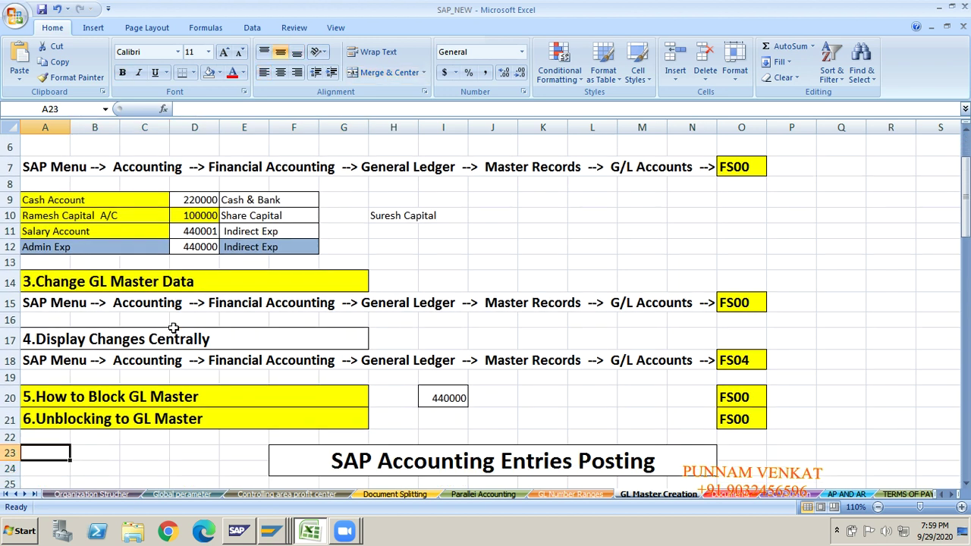
key(Up)
key(Up)
key(Up)
key(Up)
key(Up)
key(Up)
key(Up)
key(Up)
key(Up)
key(Up)
key(Up)
key(Up)
key(Up)
key(Up)
key(Up)
key(Up)
key(Up)
key(Up)
key(Up)
key(Up)
key(Down)
key(Down)
key(Down)
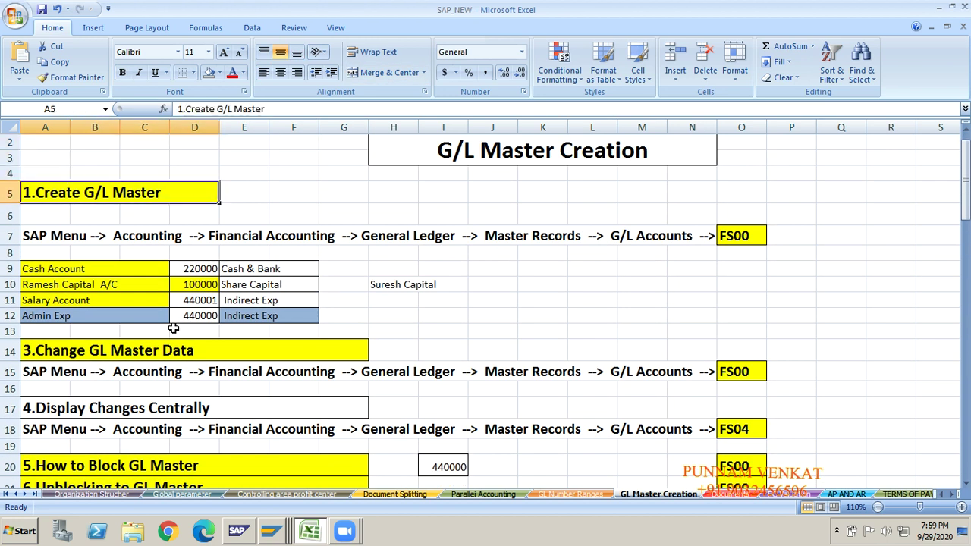
- Look through the SAP Accounting Entries Posting topics down to G/L Incoming Payment, and return to the Create G/L Master section
key(Down)
key(Down)
key(Down)
key(Down)
key(Down)
key(Down)
key(Down)
key(Down)
key(Down)
key(Down)
key(Down)
key(Down)
key(Down)
key(Down)
key(Down)
key(Down)
key(Down)
key(Down)
key(Down)
key(Down)
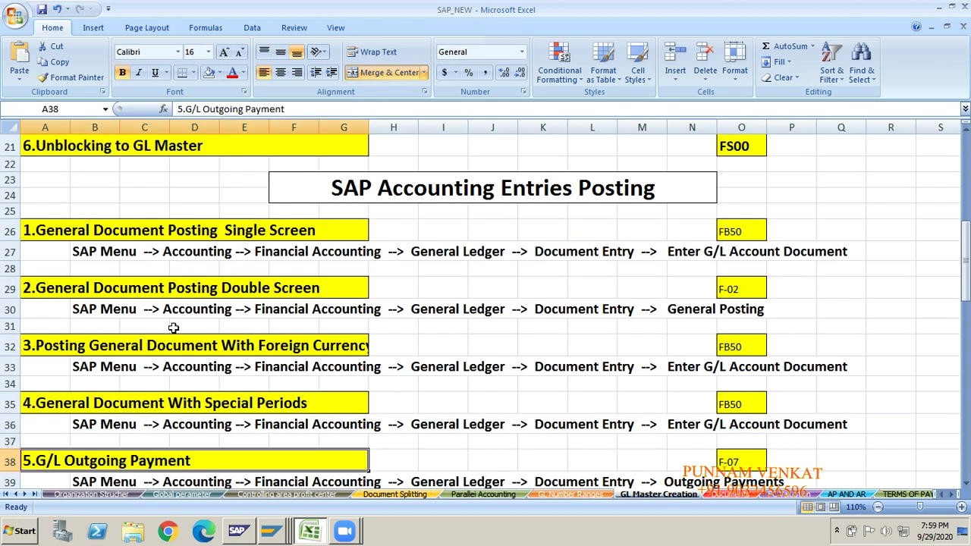
key(Down)
key(Down)
key(Down)
key(Down)
key(Down)
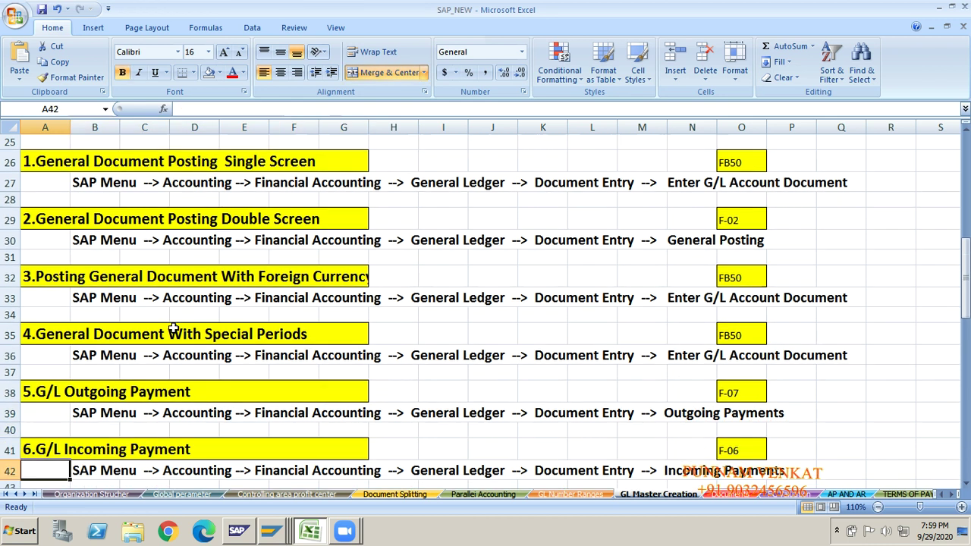
key(Up)
key(Up)
key(Up)
key(Up)
key(Up)
key(Up)
key(Up)
key(Up)
key(Up)
key(Up)
key(Up)
key(Up)
key(Up)
key(Up)
key(Up)
key(Up)
key(Up)
key(Up)
key(Up)
key(Up)
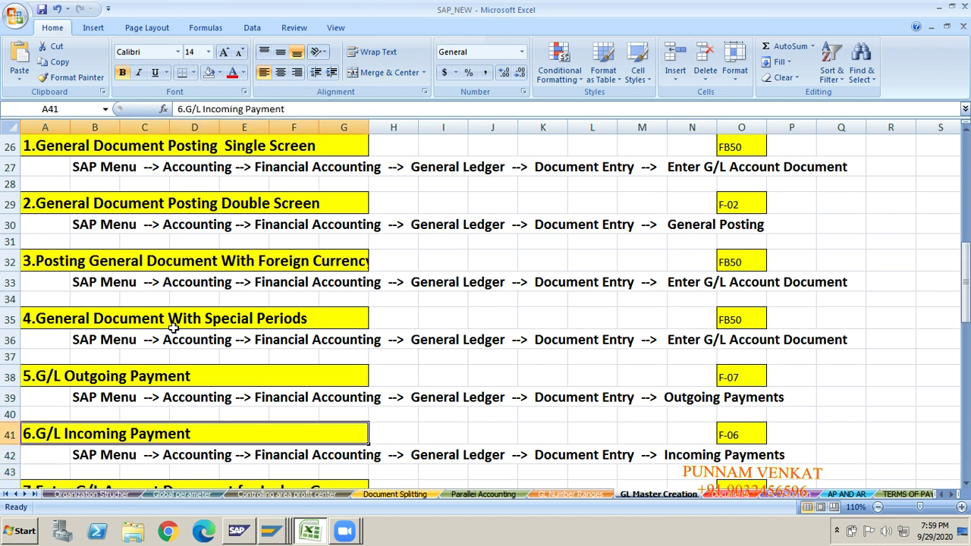
key(Up)
key(Up)
key(Up)
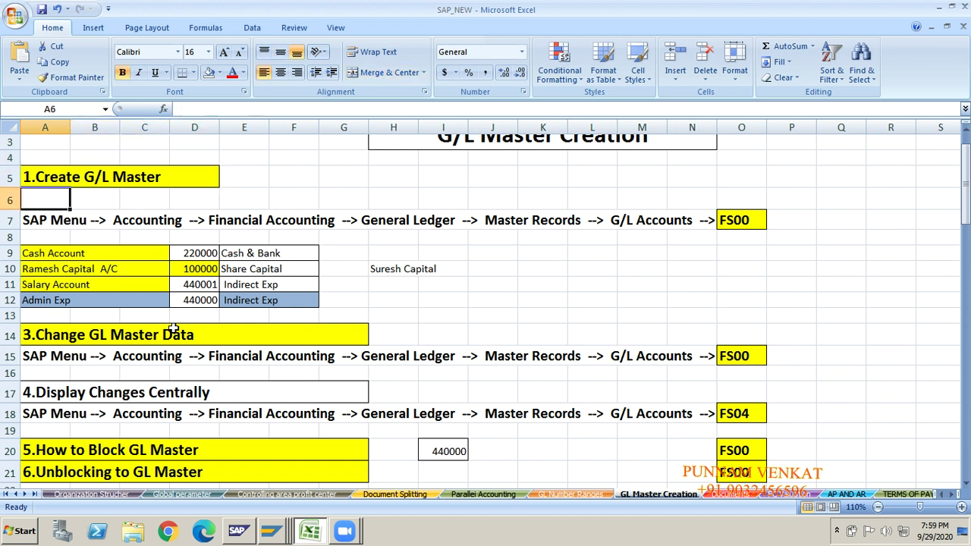
- Try to copy the capital account name from cell H10 into the merged account name cell A10
key(Down)
key(Down)
key(Down)
key(Down)
key(Down)
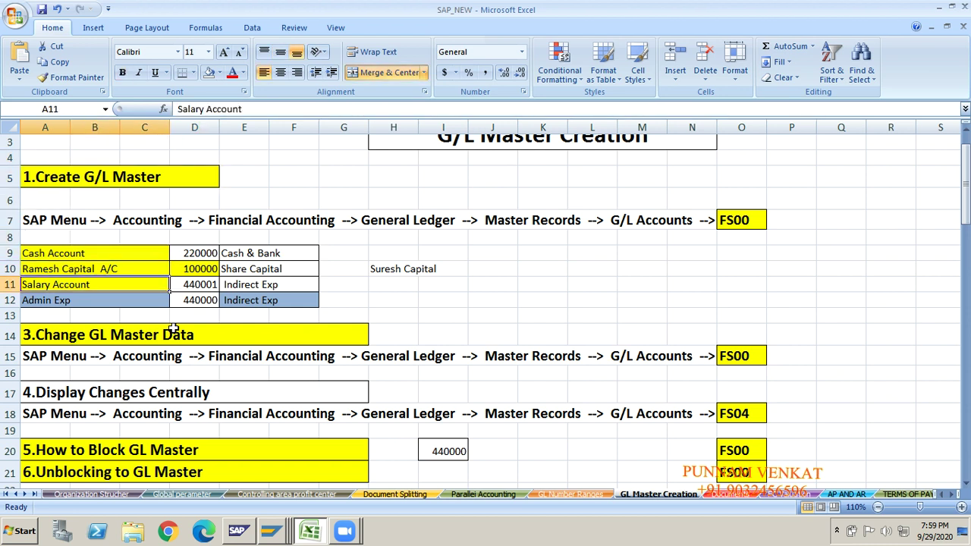
key(Up)
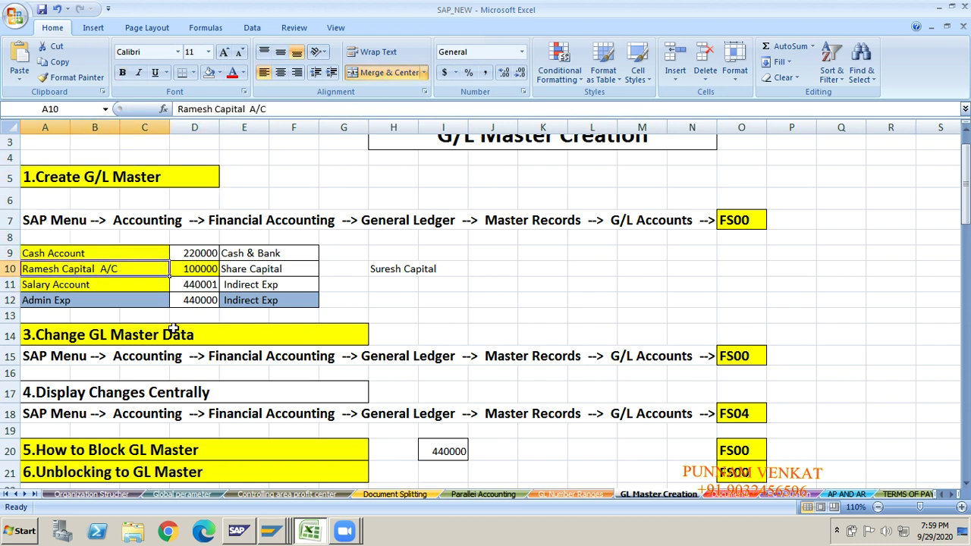
key(Down)
key(Up)
key(Right)
key(Right)
key(Right)
key(Right)
key(Right)
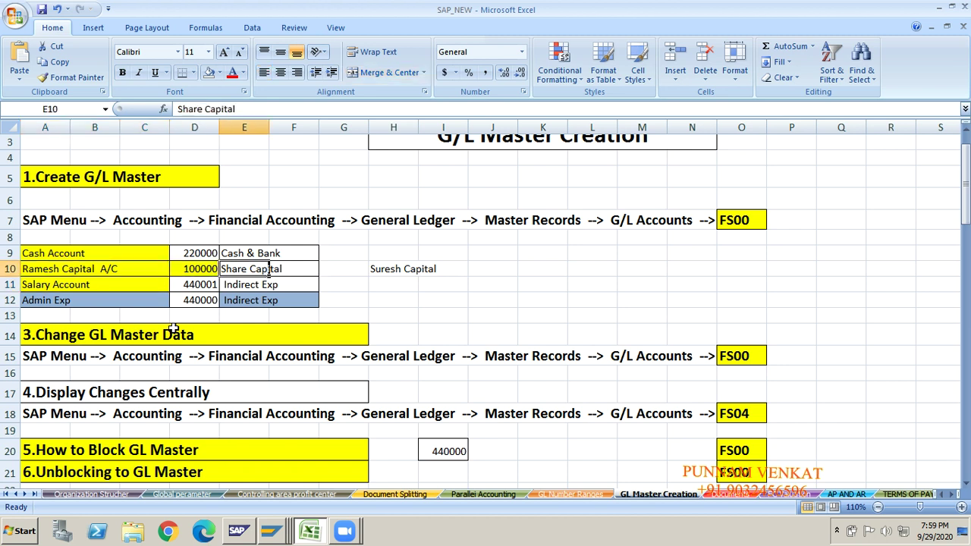
key(ctrl+c)
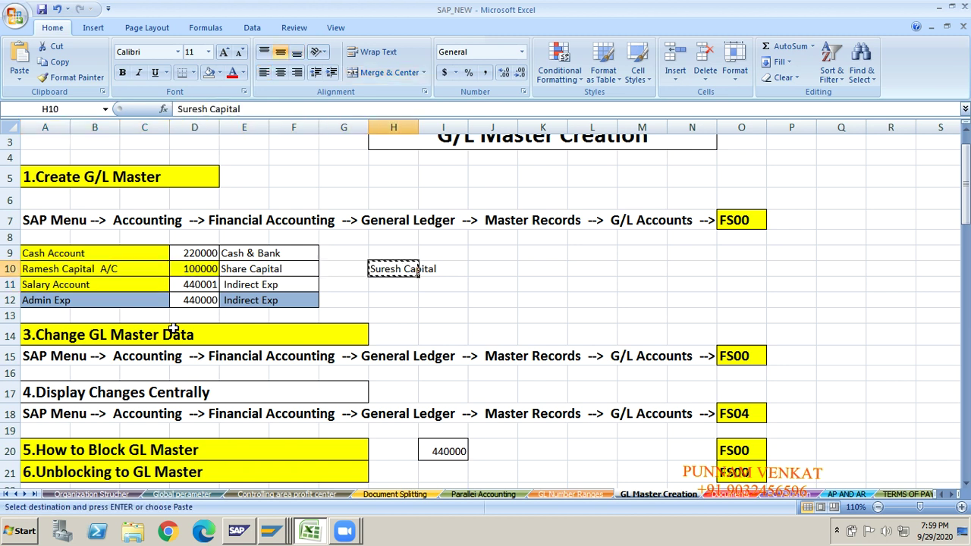
key(Left)
key(Left)
key(Left)
key(Left)
key(Left)
key(ctrl+v)
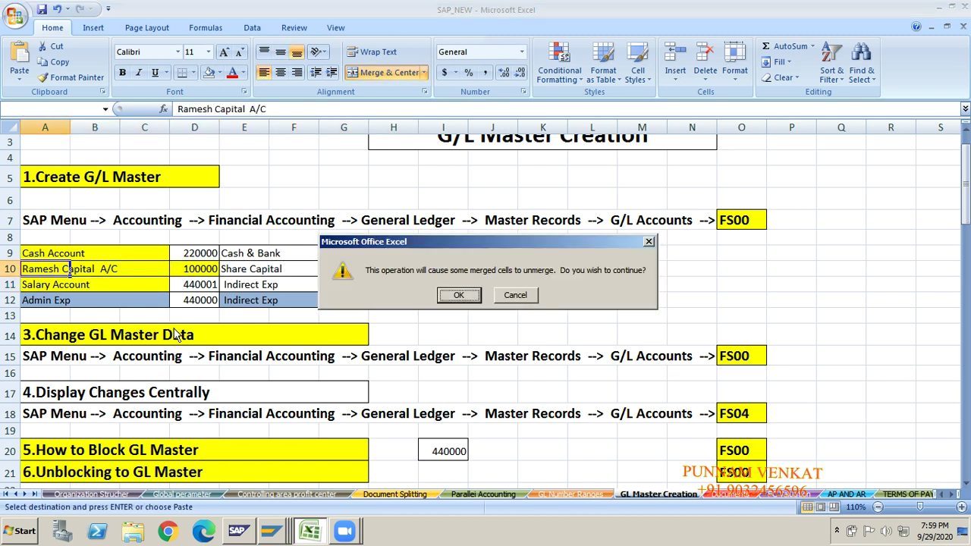
click(648, 241)
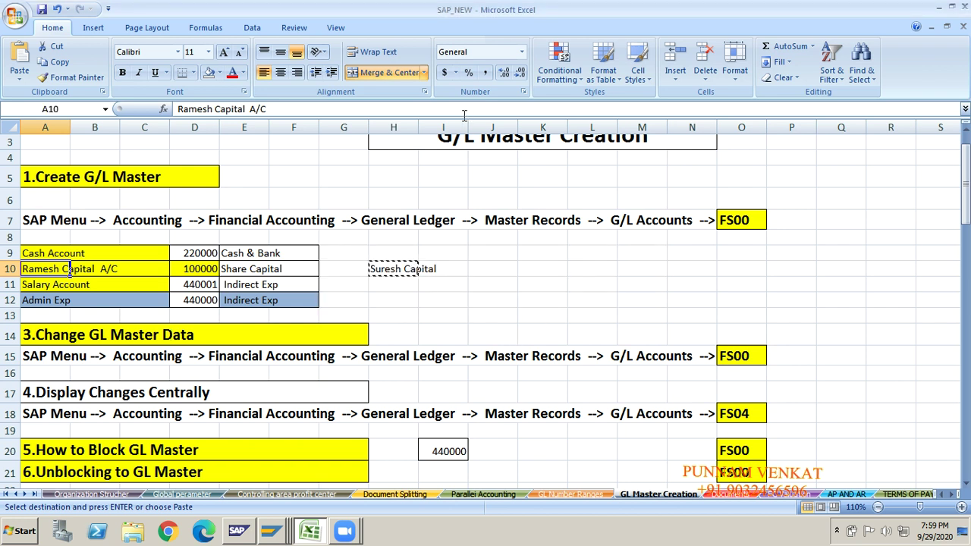
- Switch to Zoom, end the shared meeting and dismiss the update offer
click(569, 8)
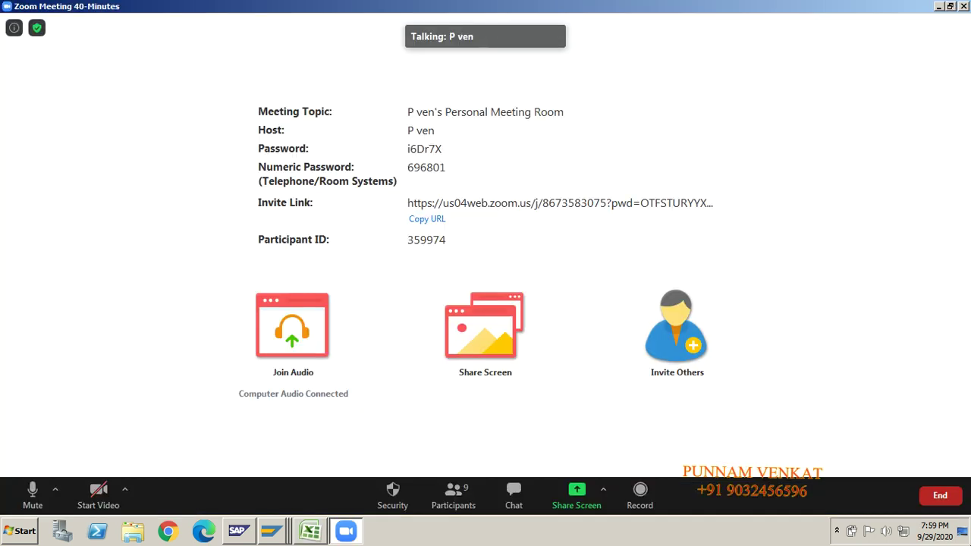
click(939, 496)
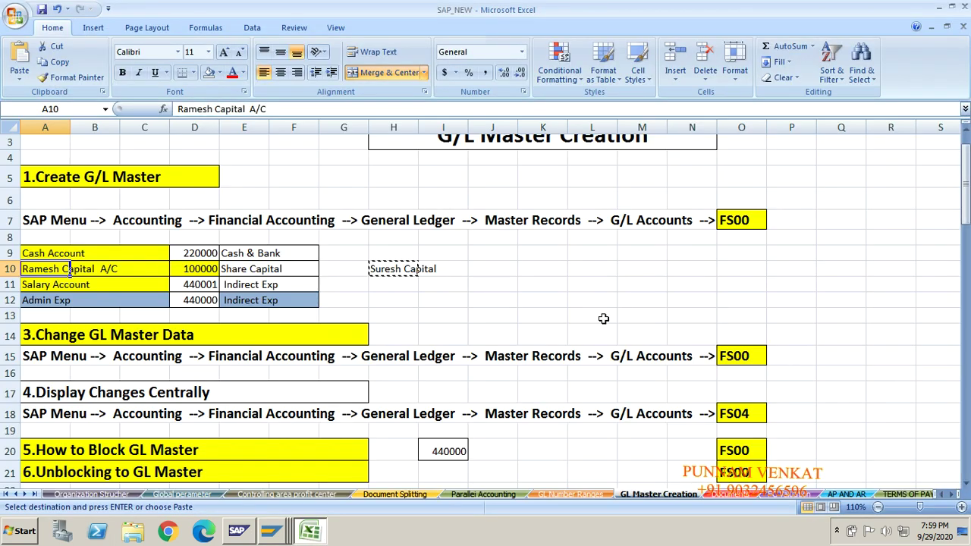
click(603, 319)
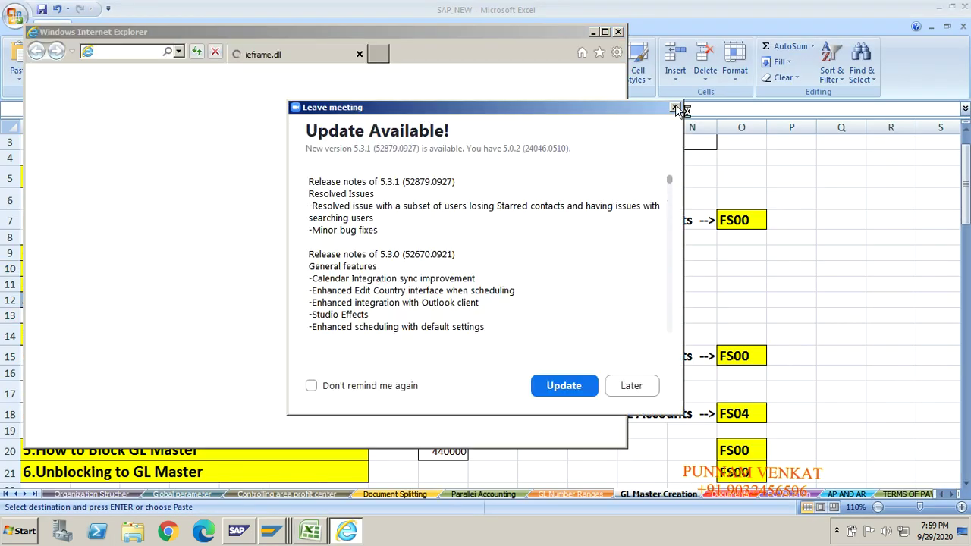
click(674, 107)
click(838, 530)
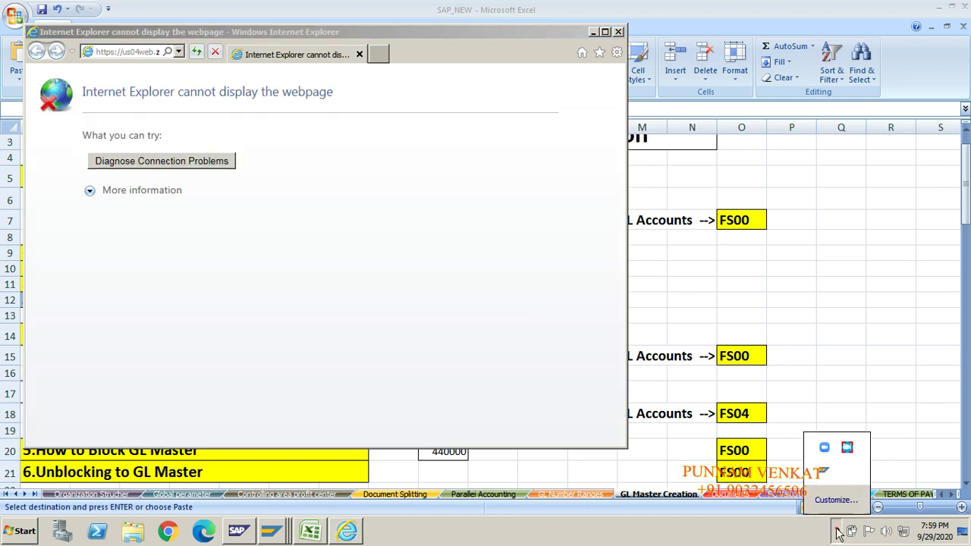
click(846, 449)
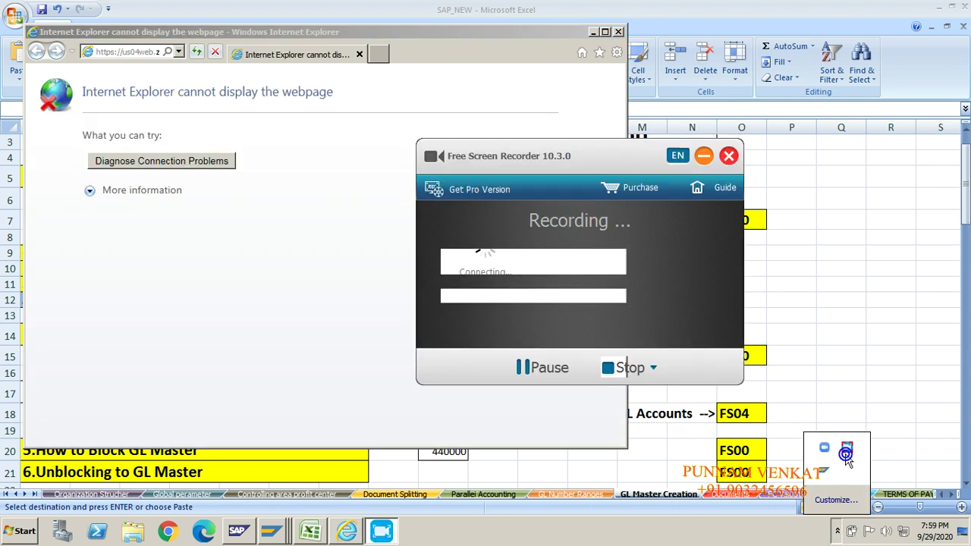